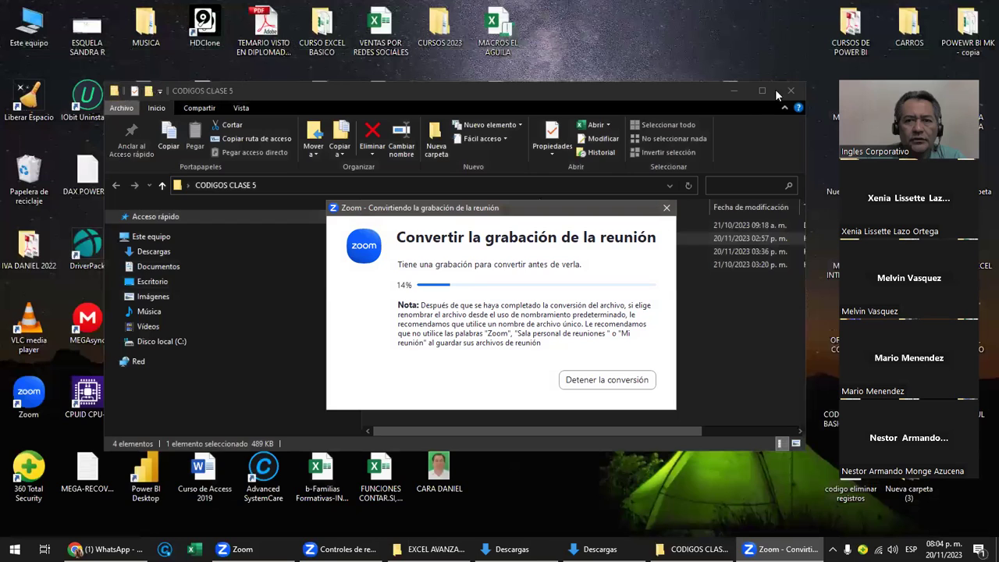
Close the CODIGOS CLASE 5 window, move the dialog aside, and open MACROS EL AGUILA from the desktop.
left_click(790, 93)
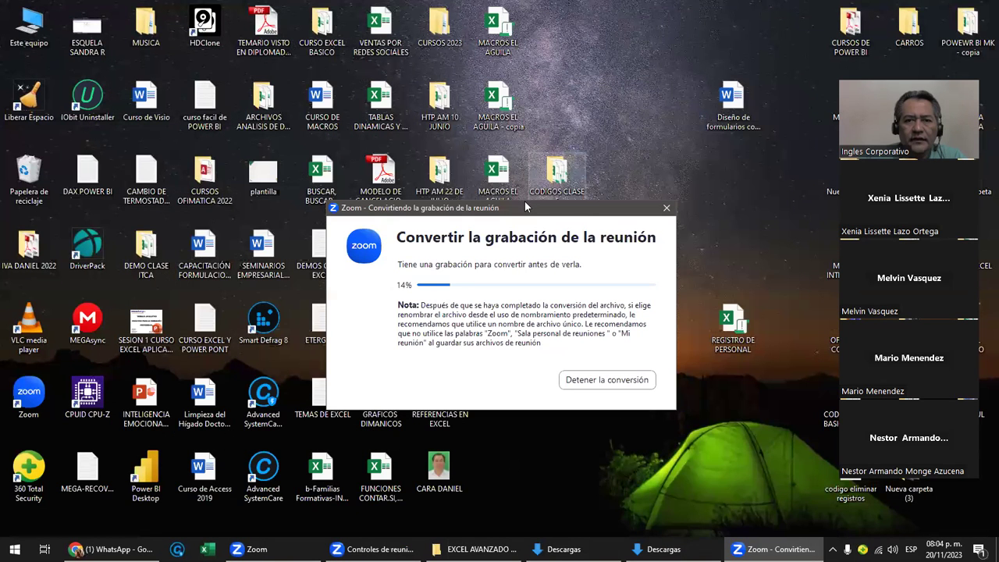
left_click_drag(524, 207, 533, 330)
mouse_move(565, 254)
left_mouse_down()
mouse_move(622, 129)
mouse_move(571, 261)
left_mouse_up()
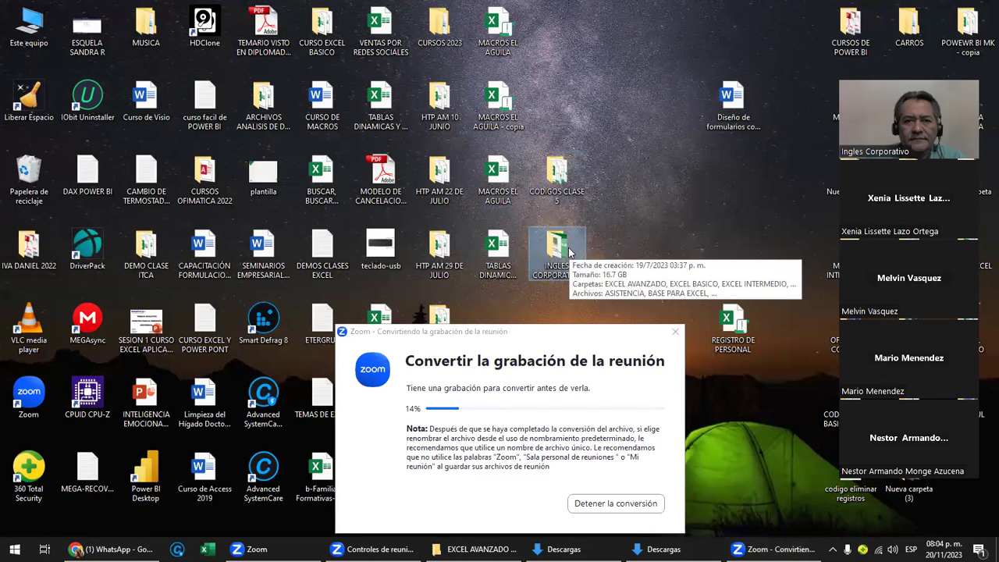
double_click(494, 34)
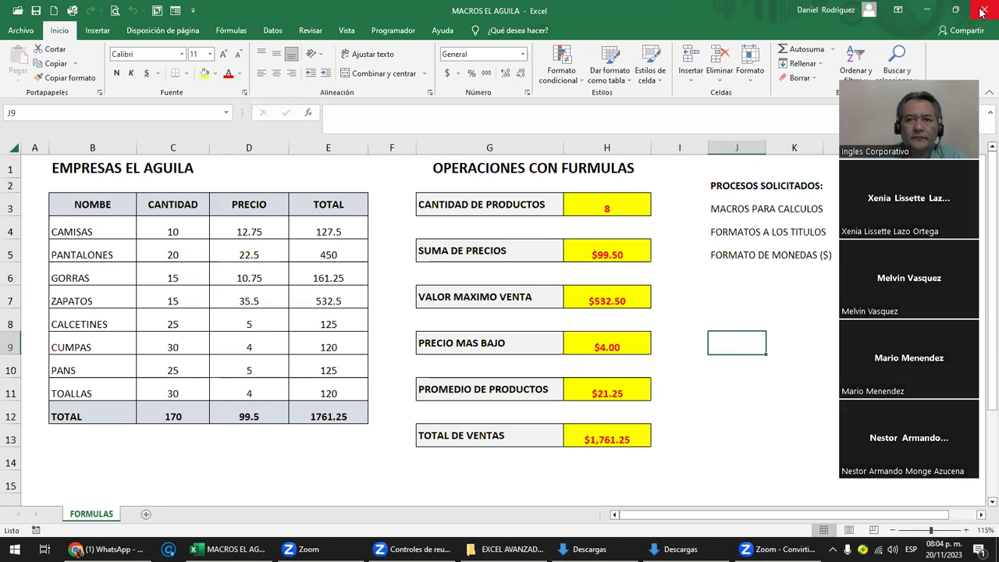
Open 12- MACROS EL AGUILA from the Recent workbooks list.
left_click(15, 33)
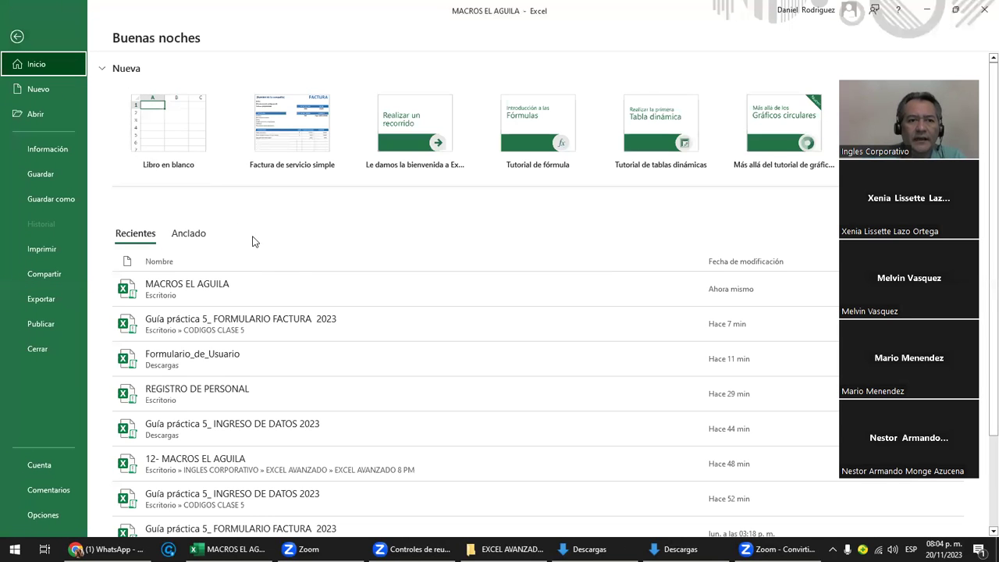
left_click(230, 464)
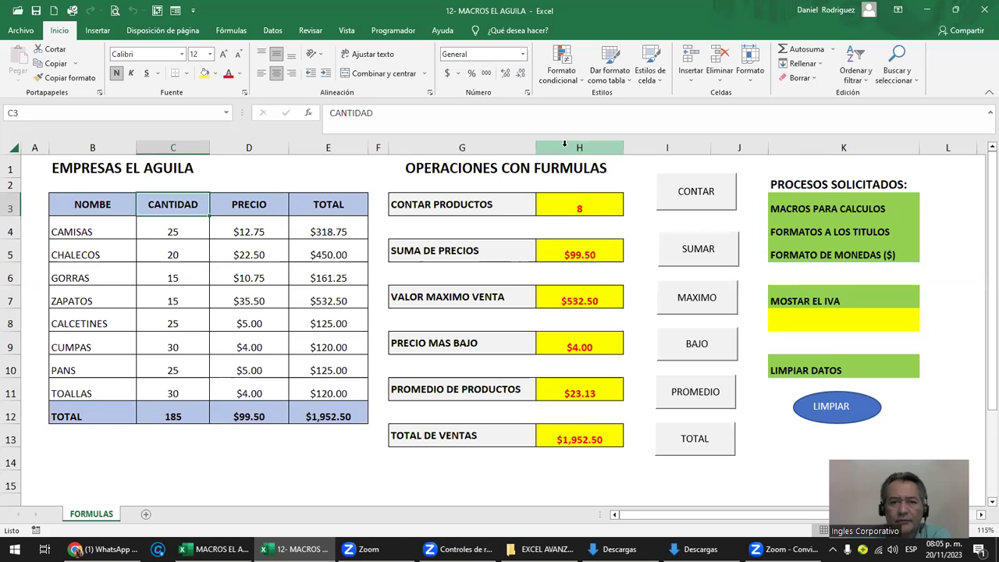
Clear the results in H3:H13 and select H3.
left_click_drag(583, 207, 579, 451)
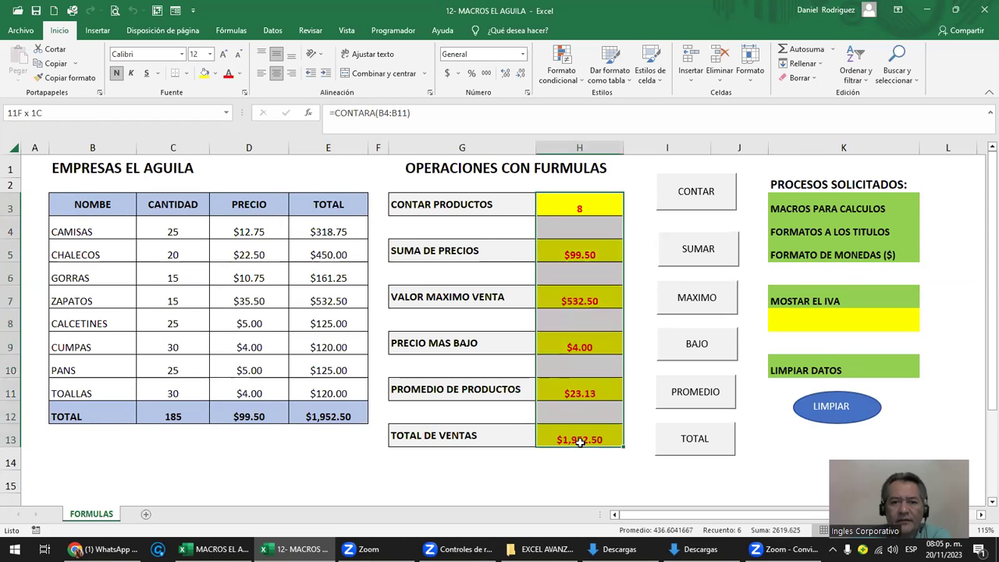
key("Delete")
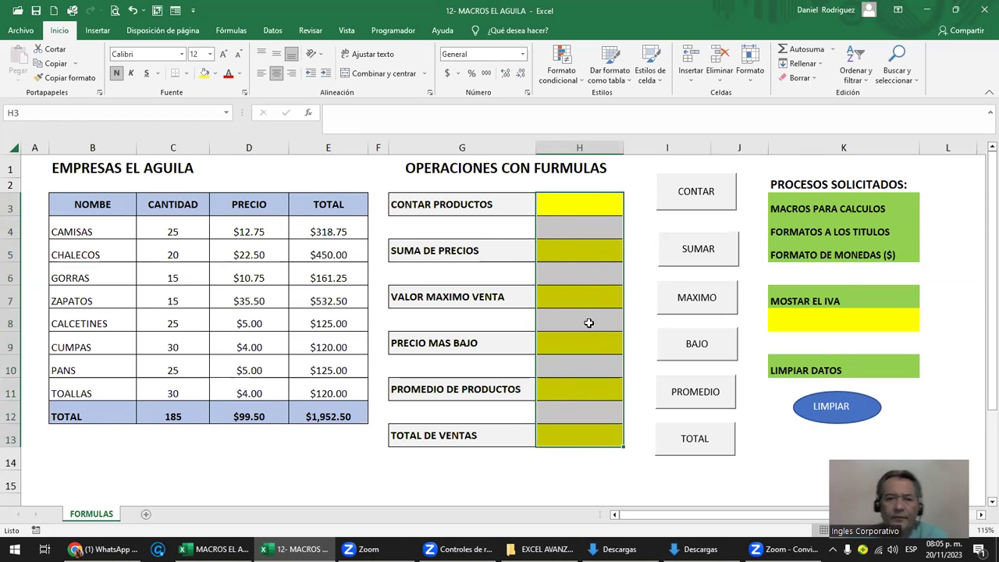
left_click(562, 210)
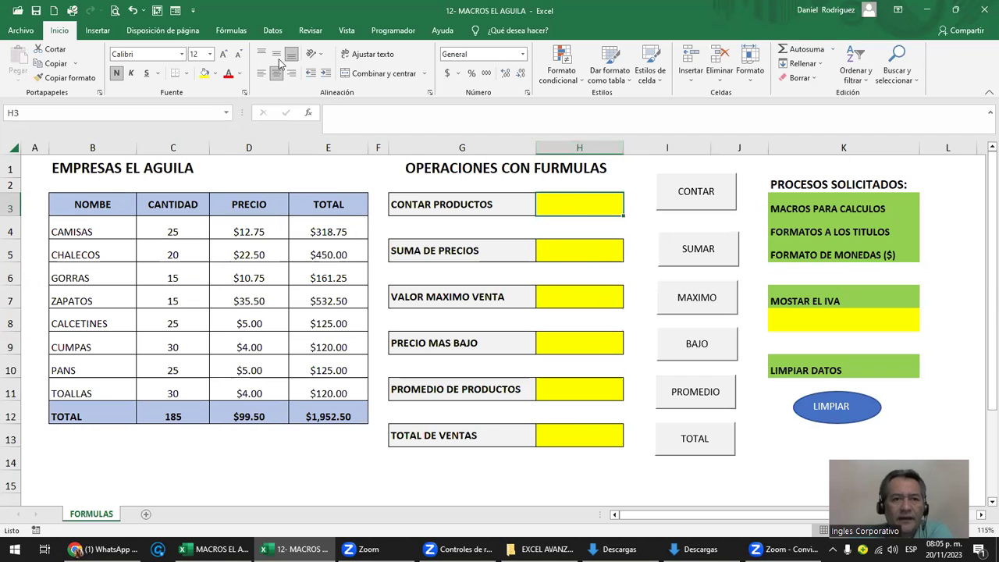
Run the CONTAR macro from the Programador Macros list so H3 shows 8.
left_click(393, 30)
left_click(45, 72)
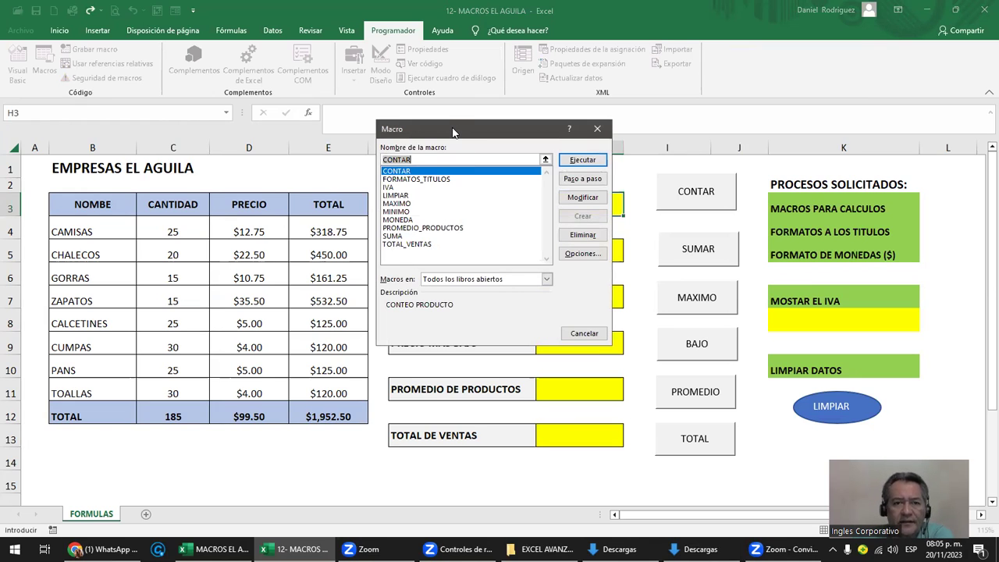
left_click_drag(459, 133, 216, 203)
left_click(150, 242)
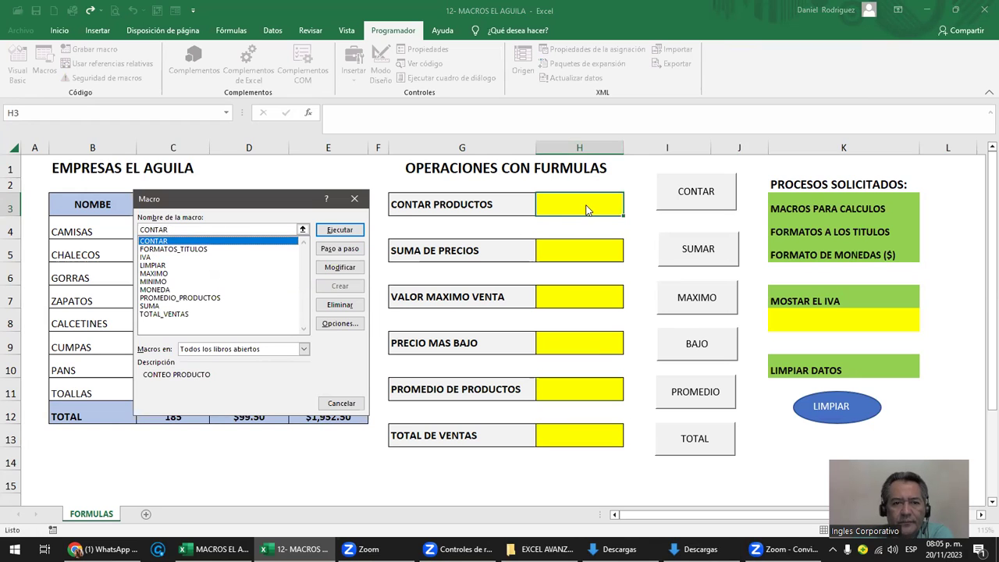
left_click(339, 230)
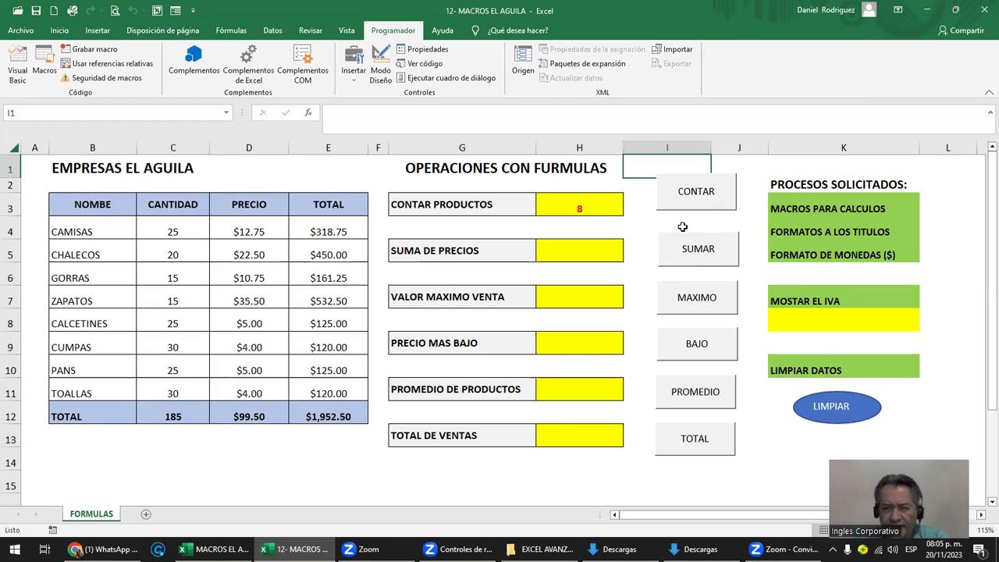
Cut the CONTAR, SUMAR and MAXIMO buttons off the sheet.
right_click(668, 184)
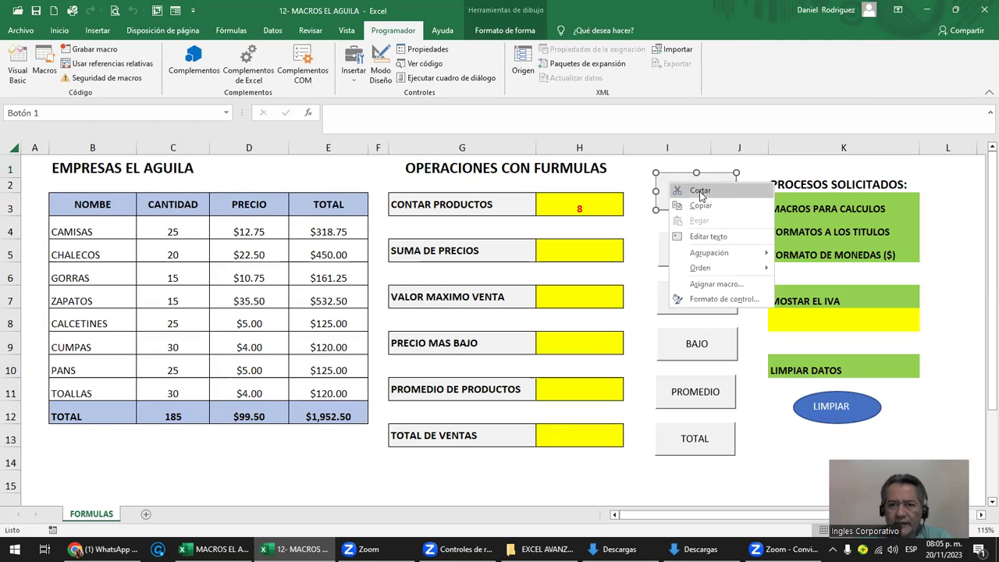
left_click(698, 191)
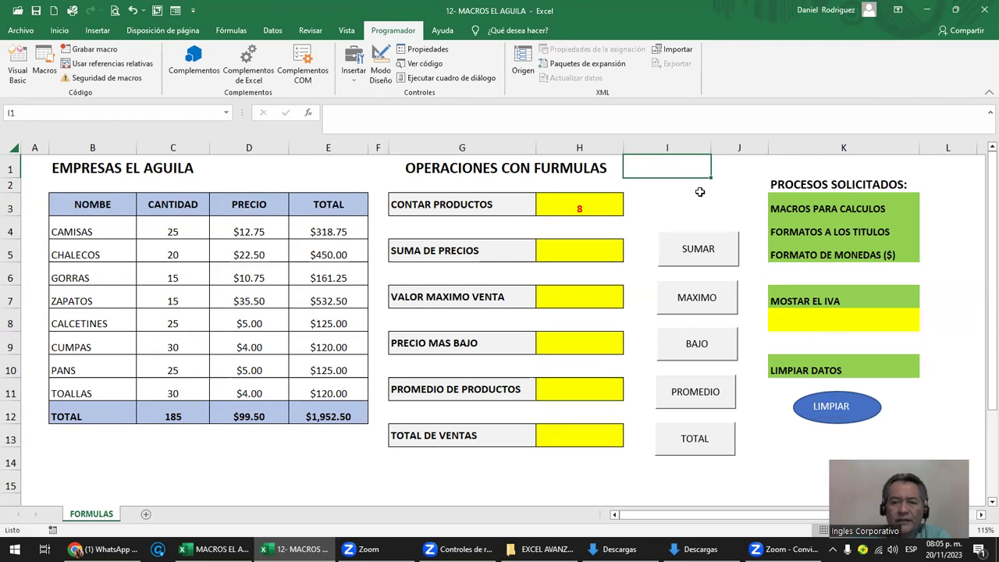
right_click(675, 238)
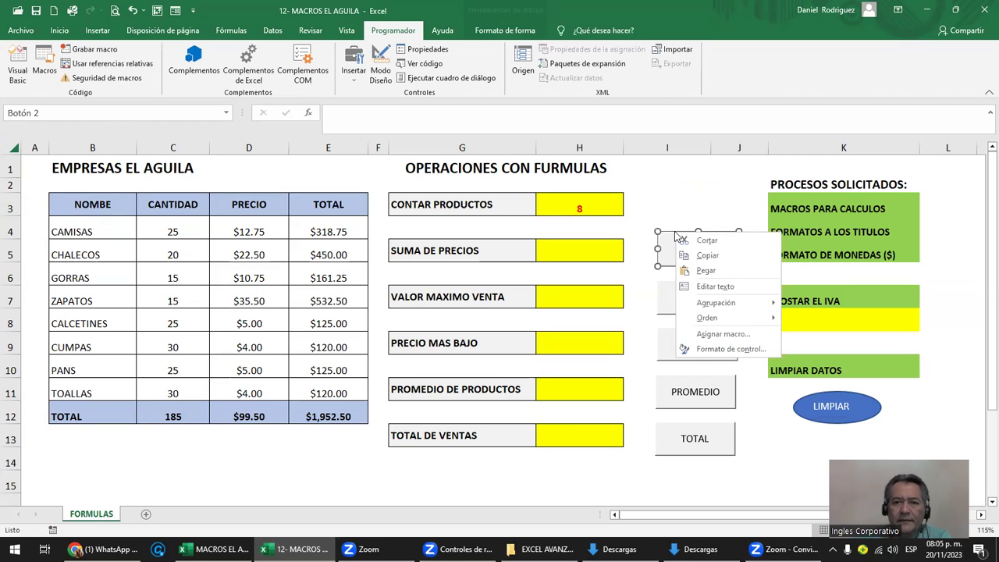
left_click(696, 245)
right_click(697, 297)
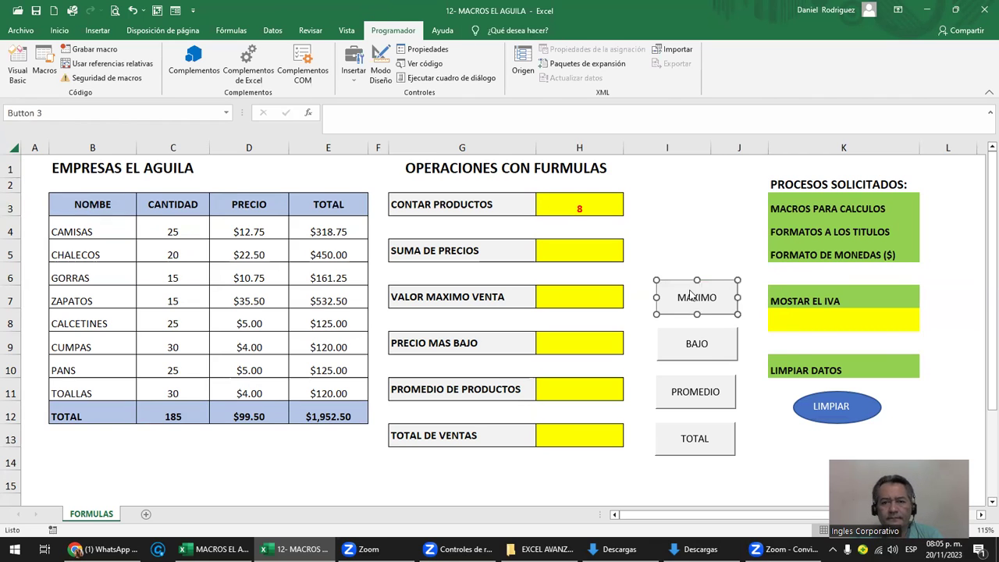
left_click(717, 304)
Cut the BAJO, PROMEDIO and TOTAL buttons, then check cells H3, I3 and I5.
right_click(669, 334)
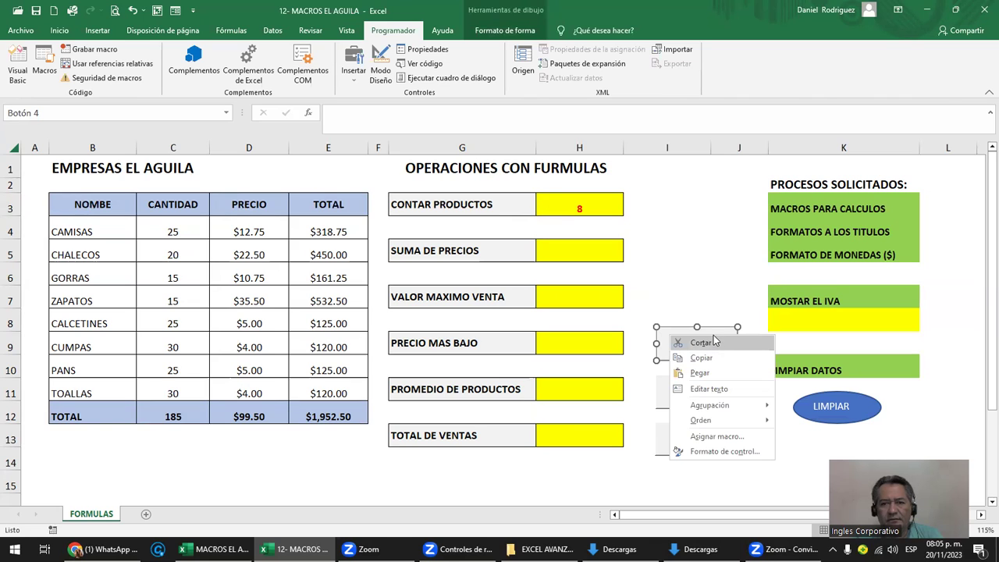
left_click(708, 342)
right_click(672, 384)
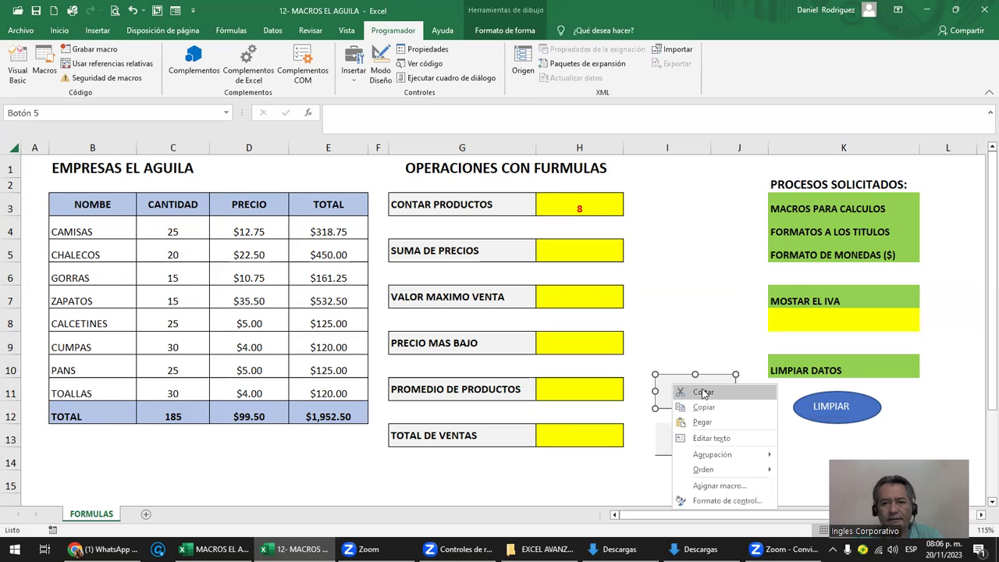
right_click(667, 429)
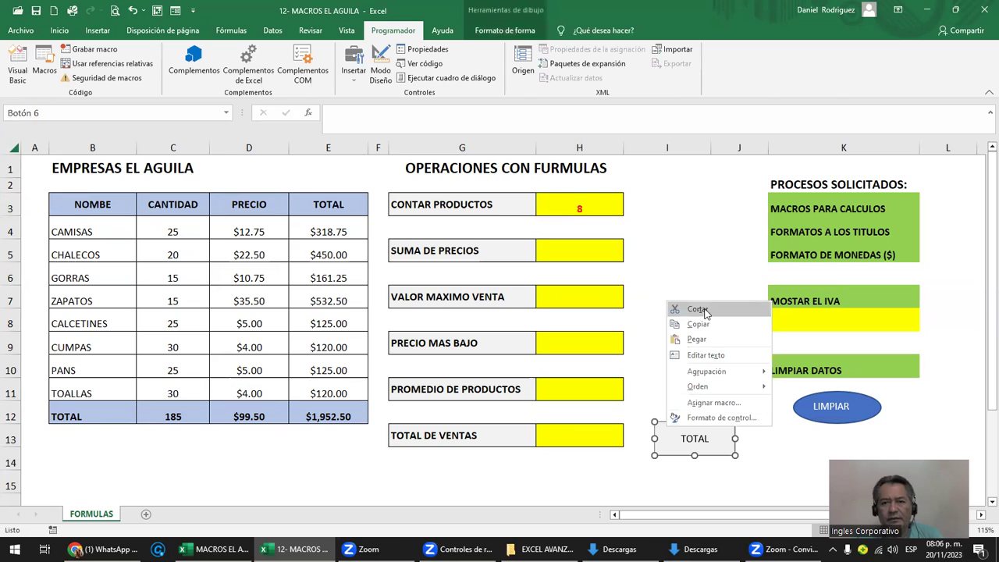
left_click(699, 309)
left_click(585, 205)
left_click(679, 209)
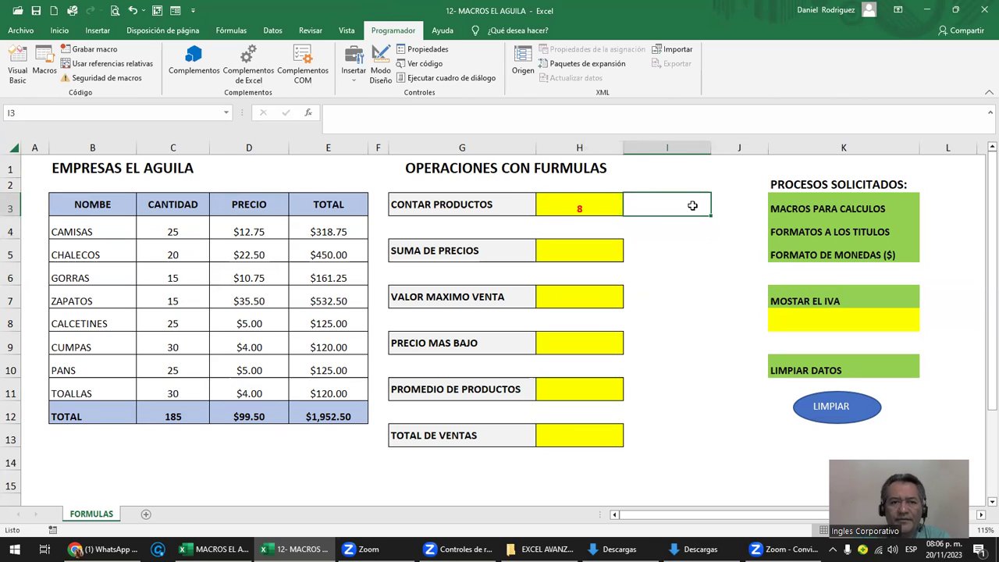
left_click(684, 248)
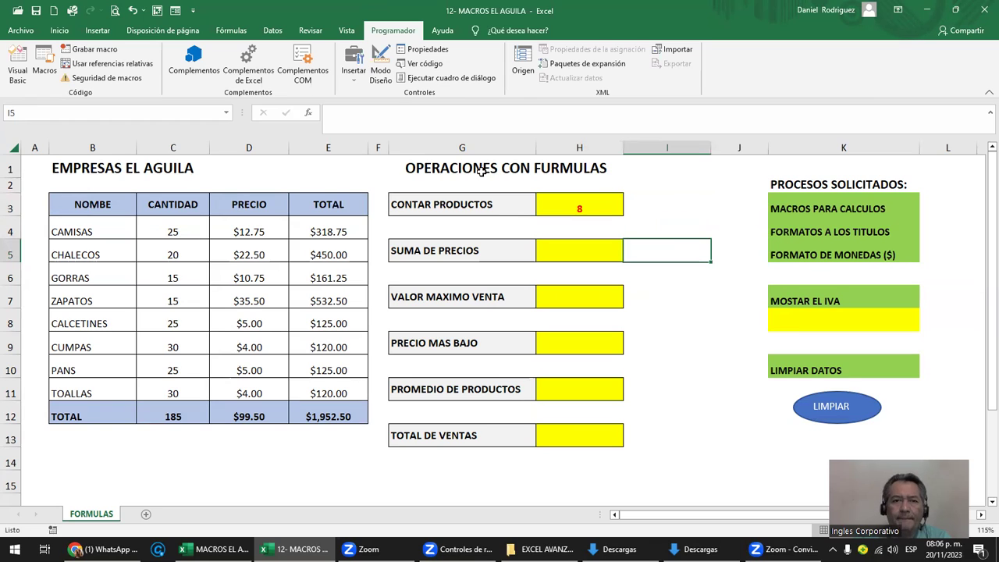
Draw a form button, Botón 7, beside H3 without assigning a macro.
left_click(354, 61)
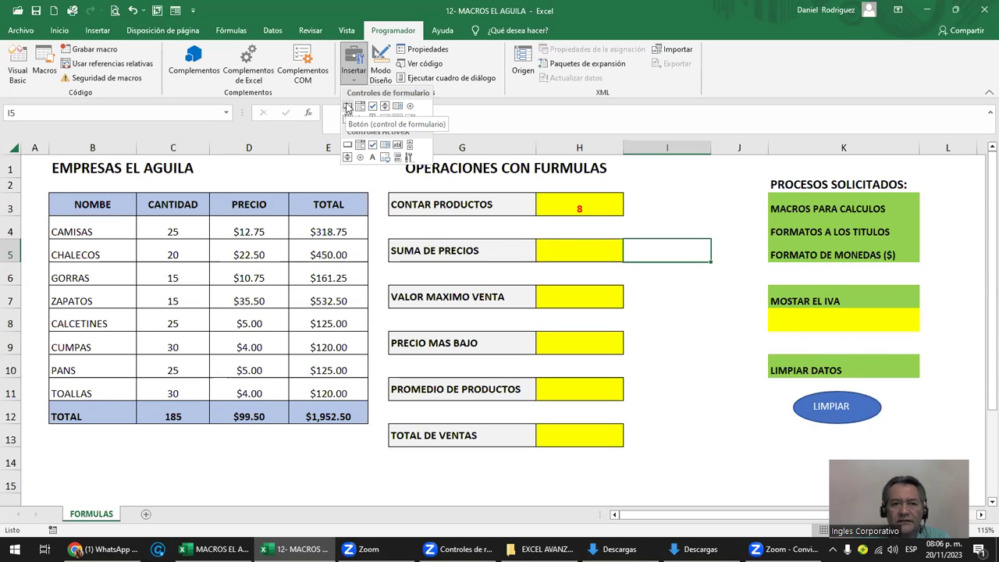
left_click(348, 107)
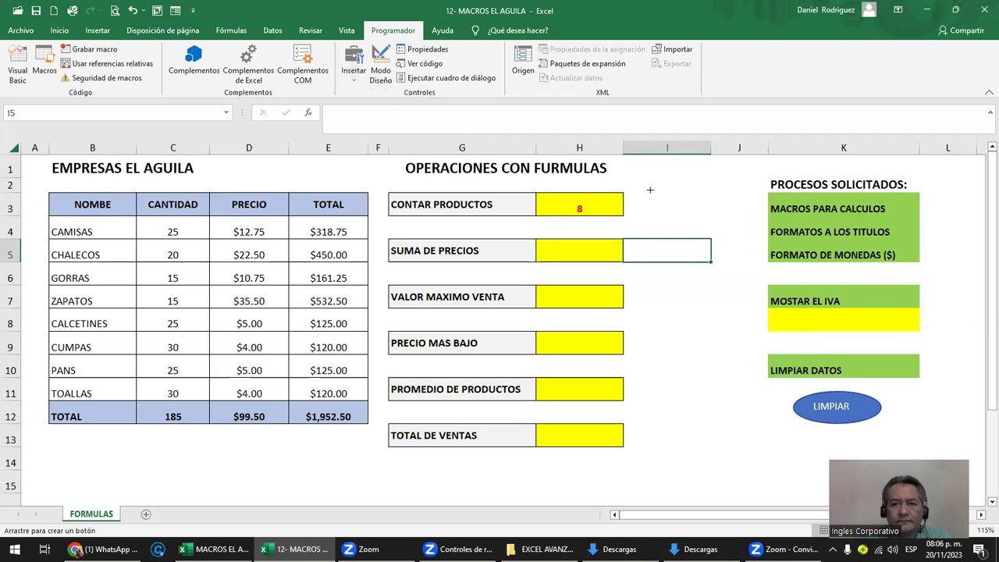
left_click_drag(647, 188, 756, 212)
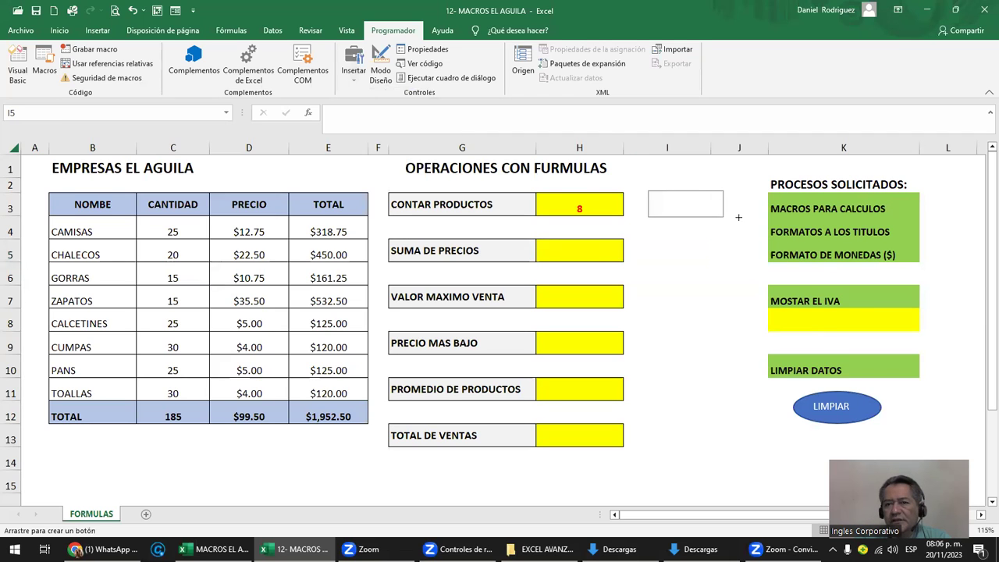
left_click_drag(756, 212, 744, 219)
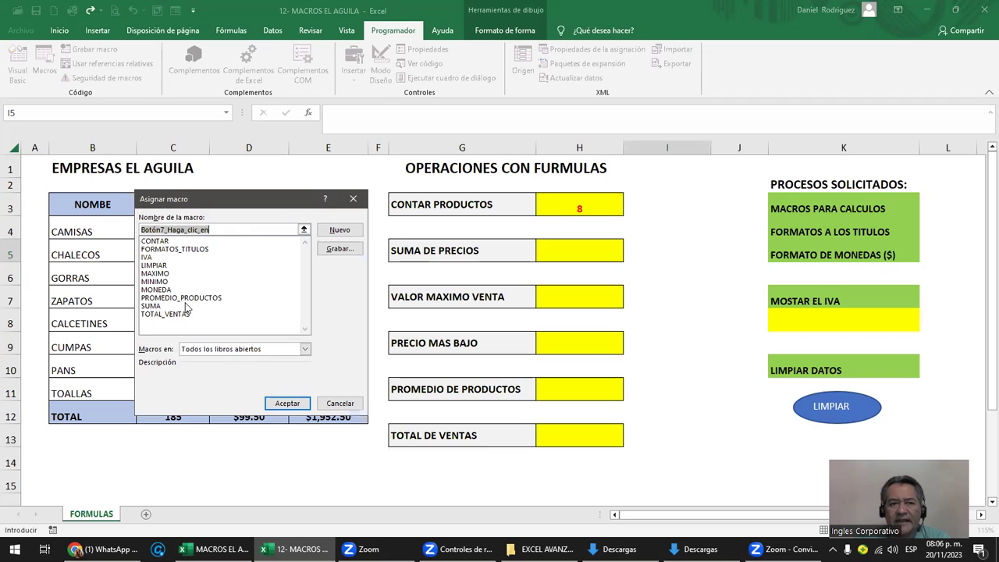
left_click(341, 404)
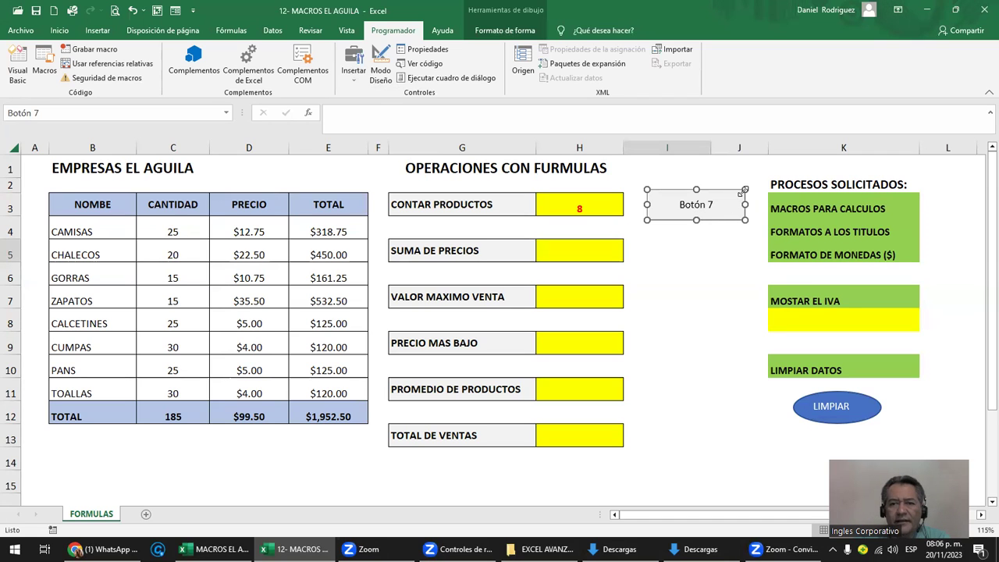
Resize Botón 7 to fit beside H3.
left_click_drag(746, 189, 762, 166)
left_click_drag(705, 227, 705, 248)
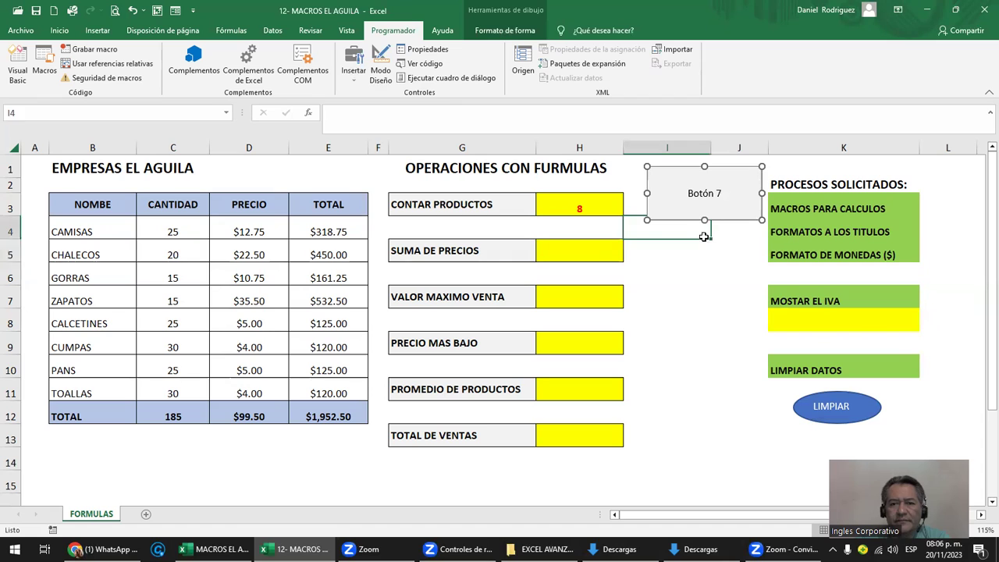
left_click(740, 212, "ctrl")
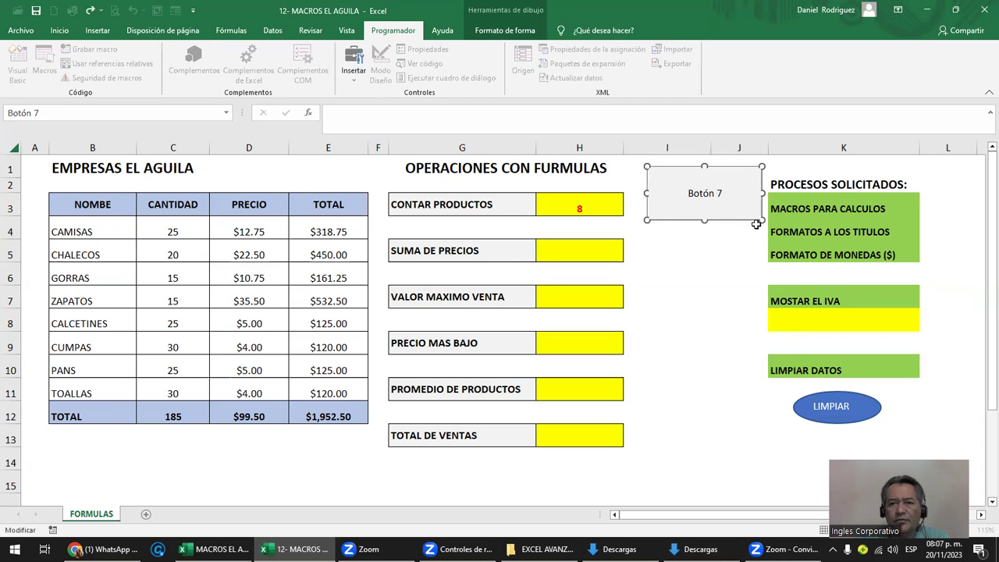
left_click_drag(761, 220, 728, 191)
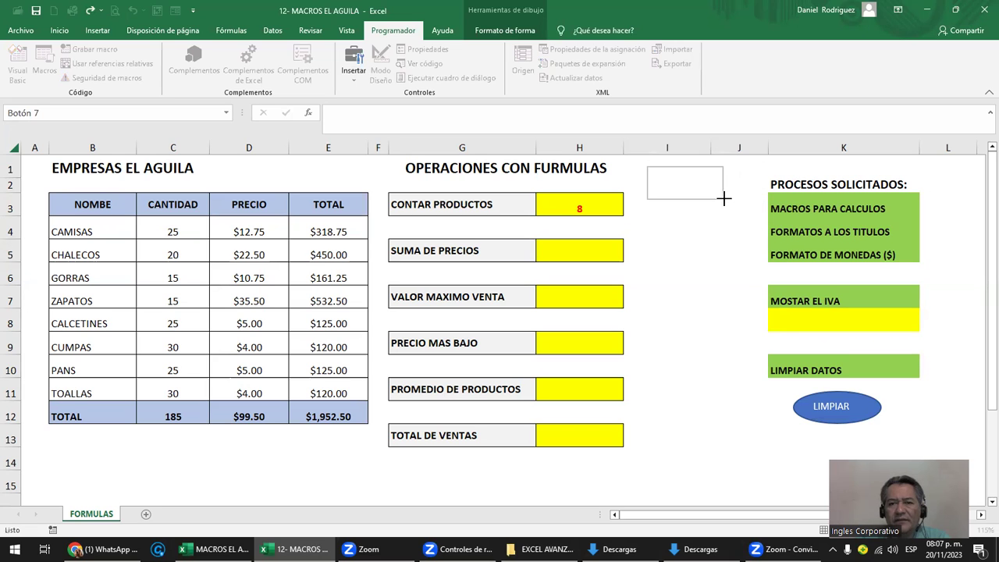
mouse_move(727, 190)
left_mouse_down()
mouse_move(731, 198)
mouse_move(700, 187)
left_mouse_up()
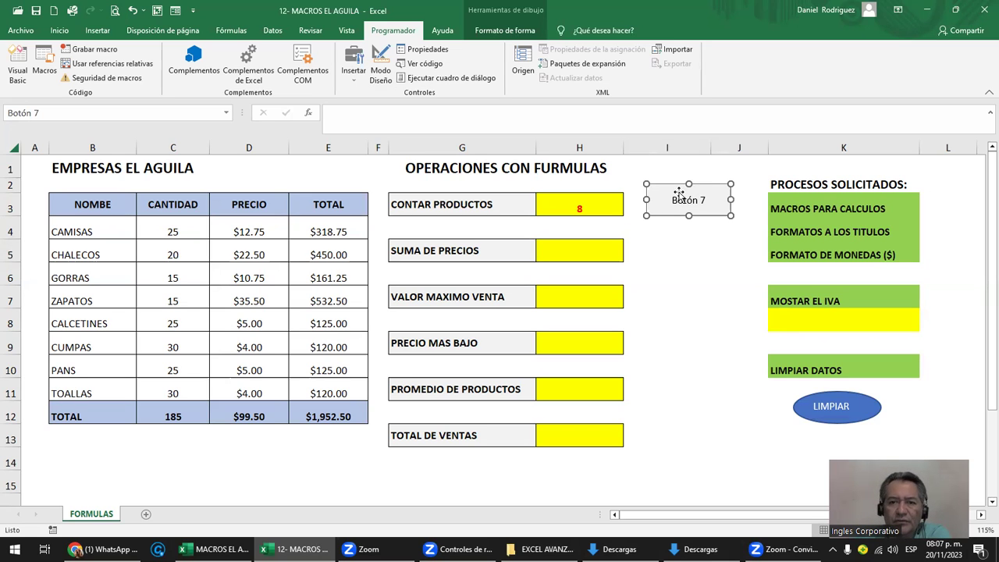
Relabel the button CONTAR and clear the count from H3.
right_click(675, 203)
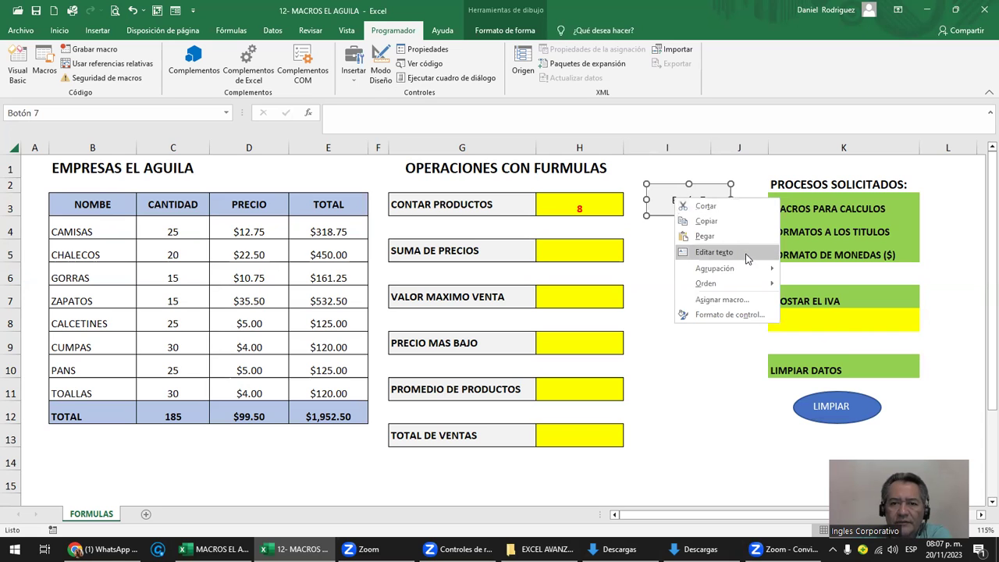
left_click(714, 252)
key("Delete")
key("Delete")
key("Delete")
key("Delete")
key("Delete")
key("Delete")
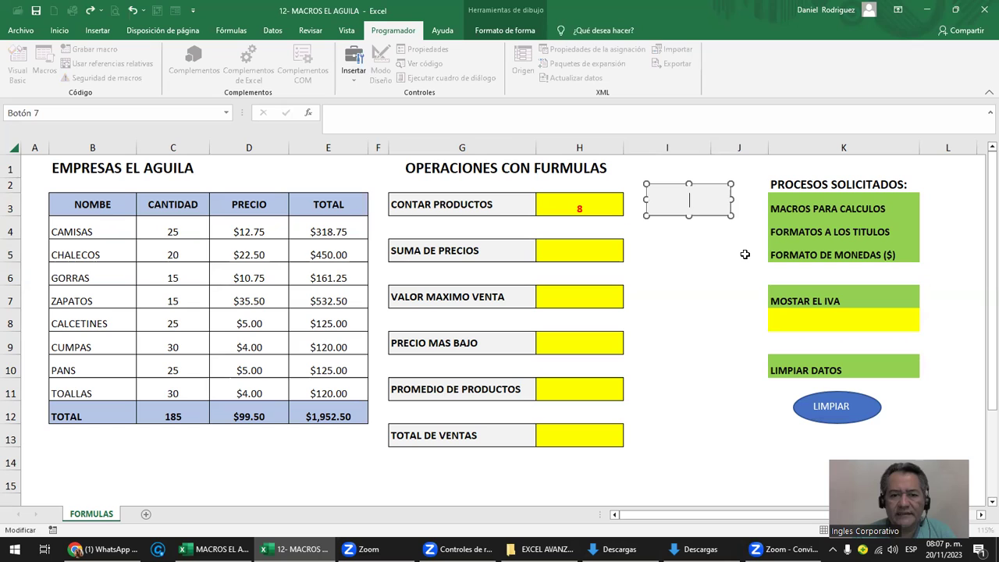
left_click(688, 199)
type("CONTAR")
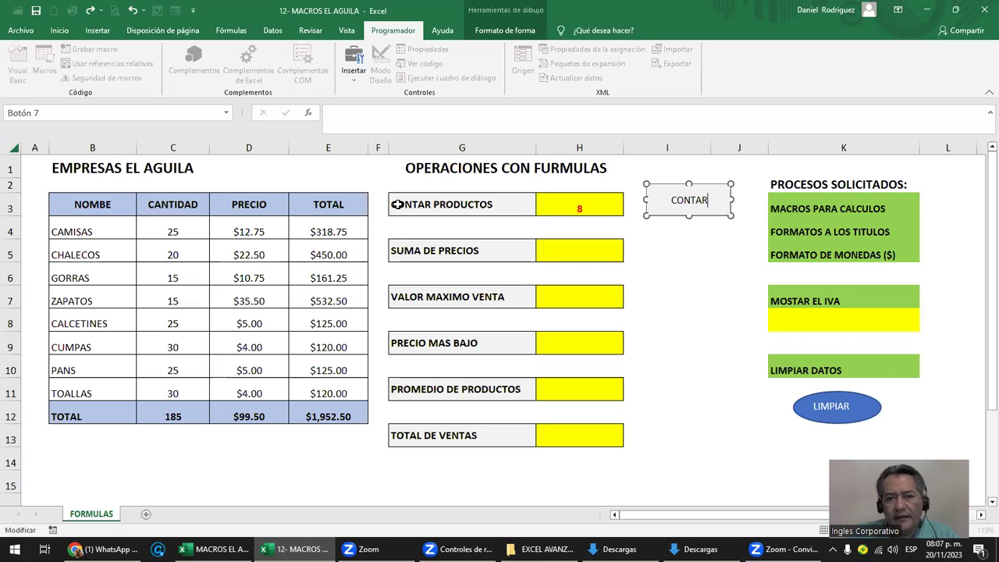
left_click(668, 255)
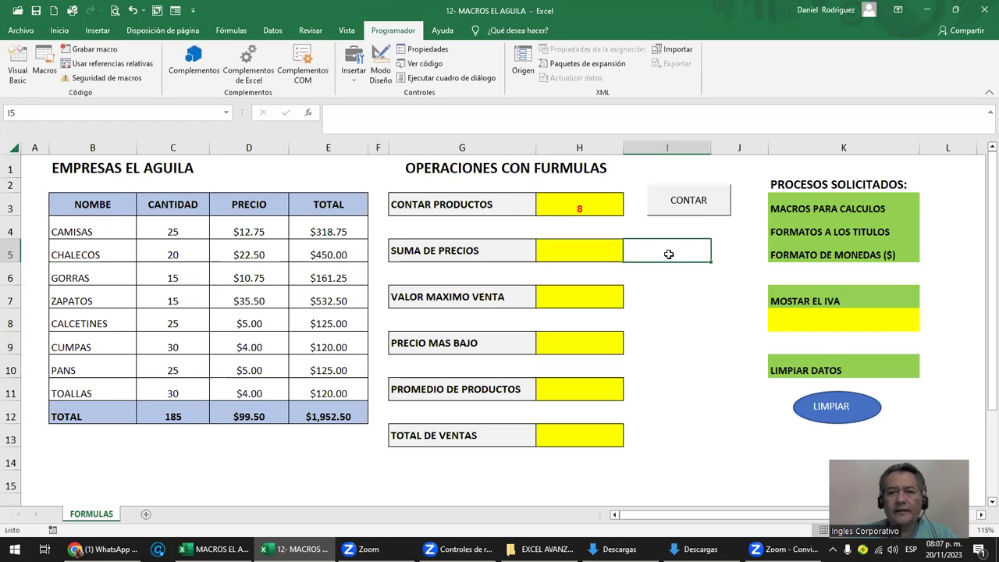
left_click(597, 204)
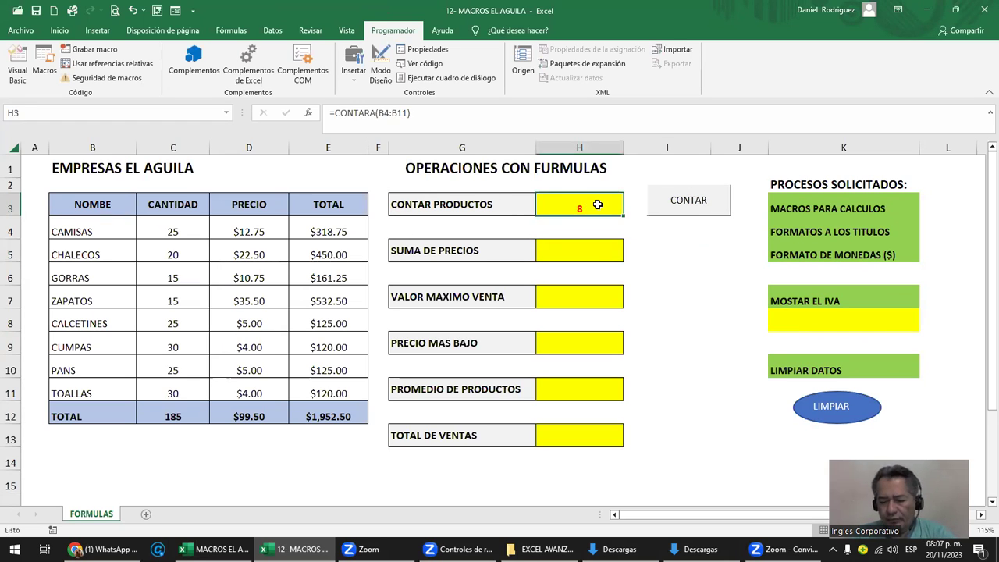
key("Delete")
Assign the CONTAR macro to the new CONTAR button and deselect it.
left_click(696, 252)
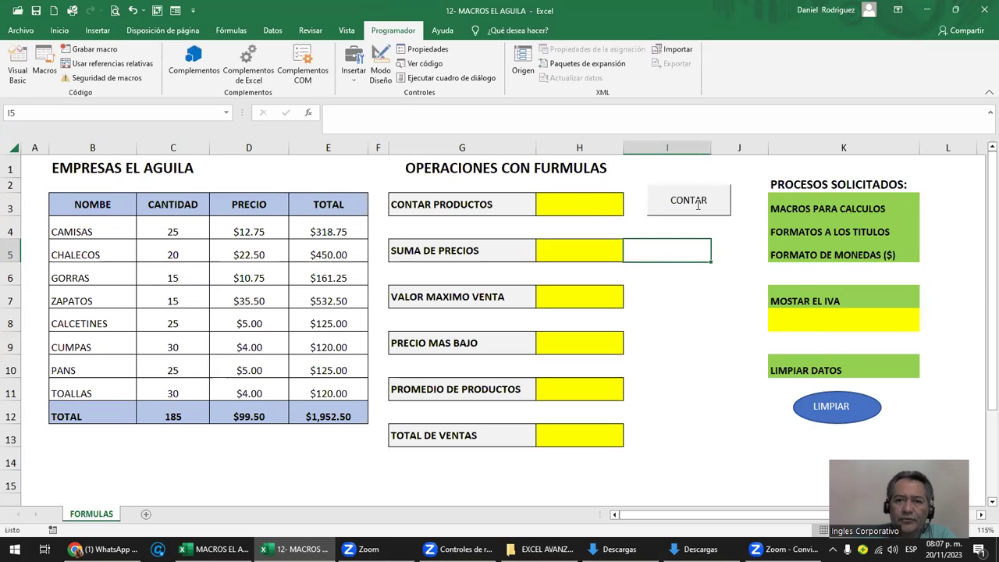
right_click(698, 201)
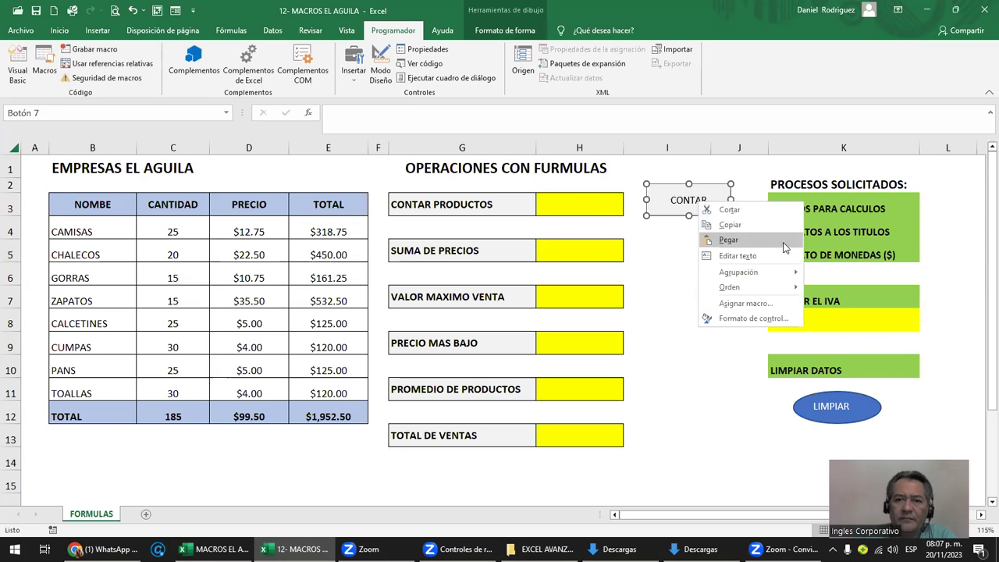
mouse_move(745, 272)
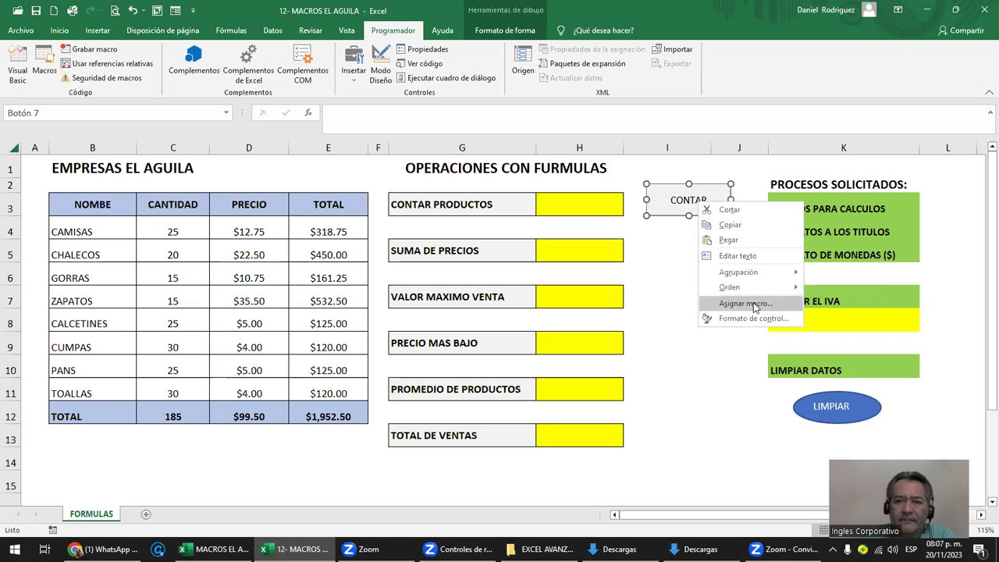
left_click(753, 302)
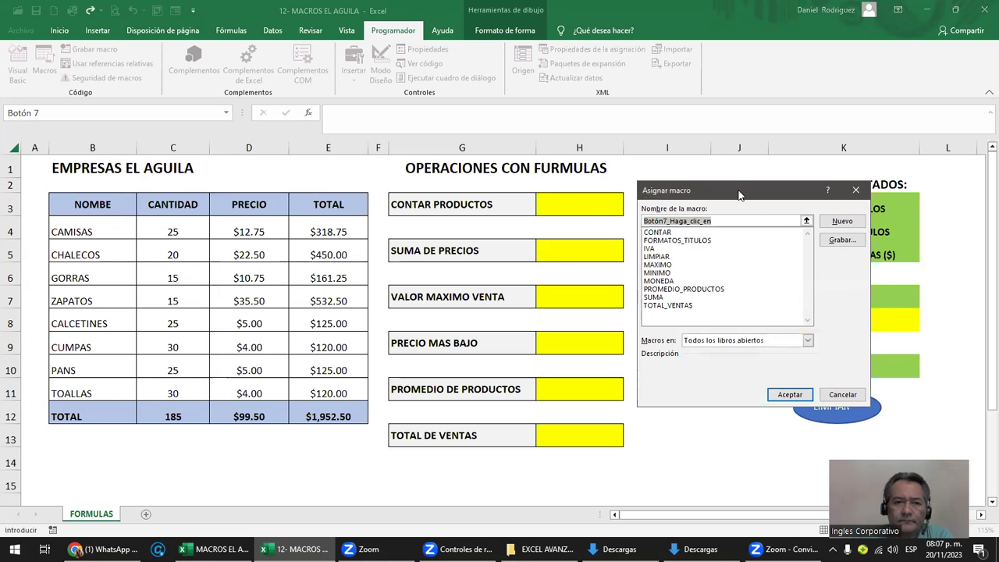
left_click_drag(739, 195, 253, 164)
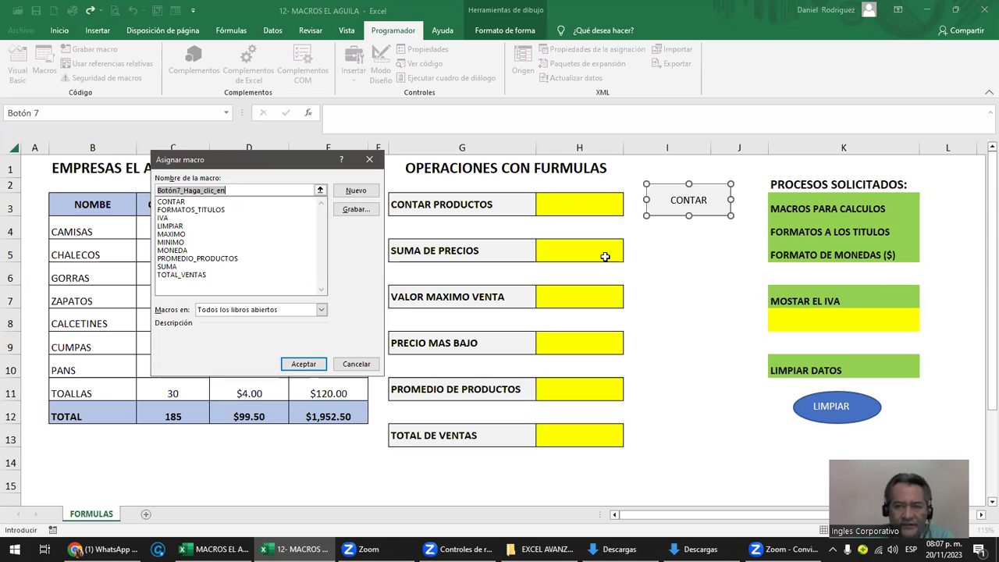
left_click(165, 204)
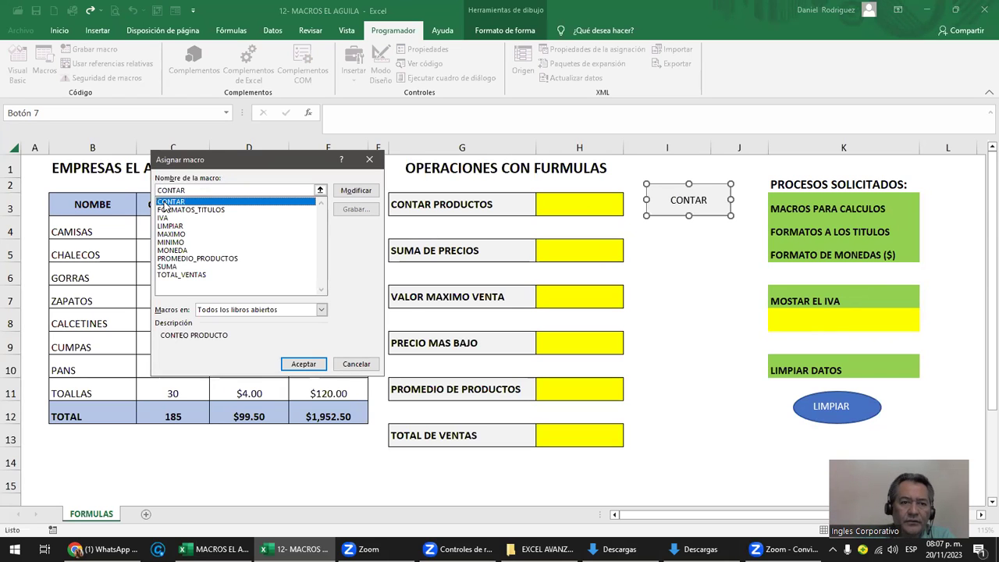
left_click(304, 363)
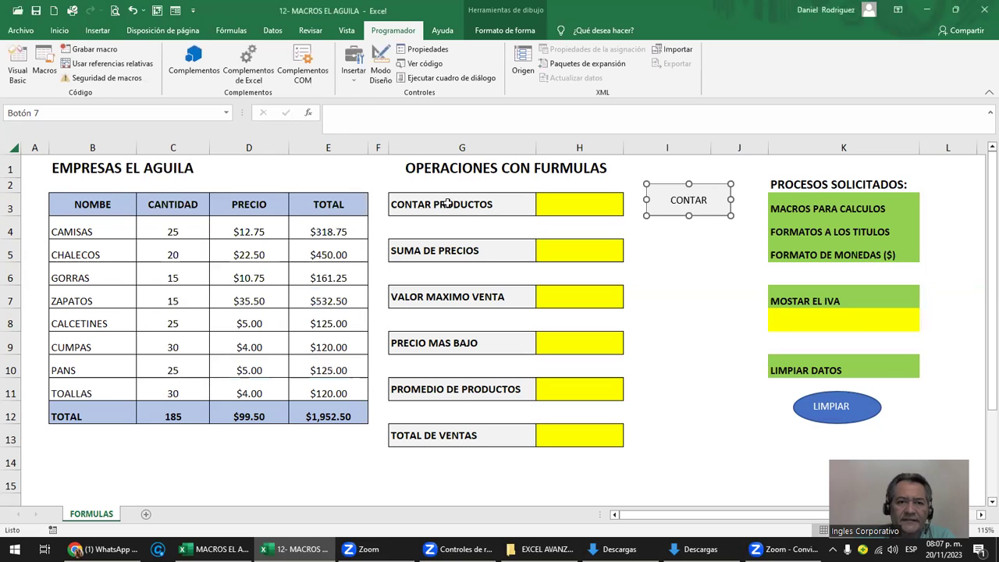
left_click(693, 278)
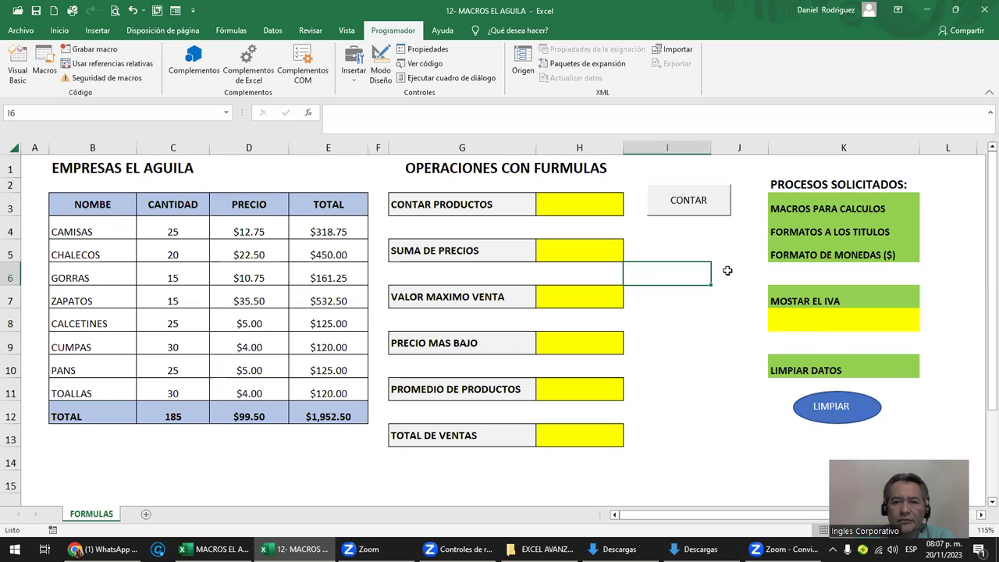
Run CONTAR from the button, then drag the button below the product table.
left_click(690, 196)
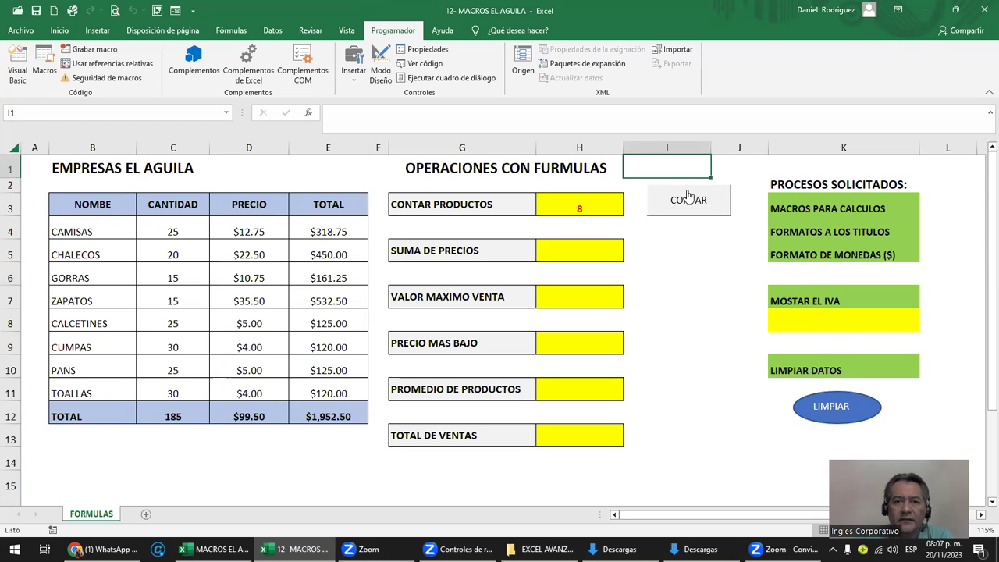
left_click(690, 207)
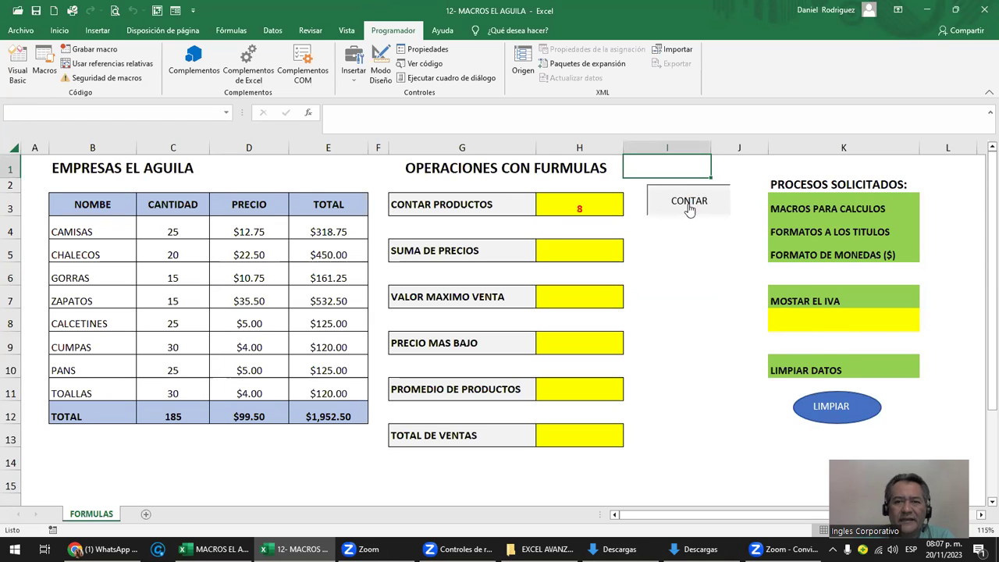
right_click(668, 196)
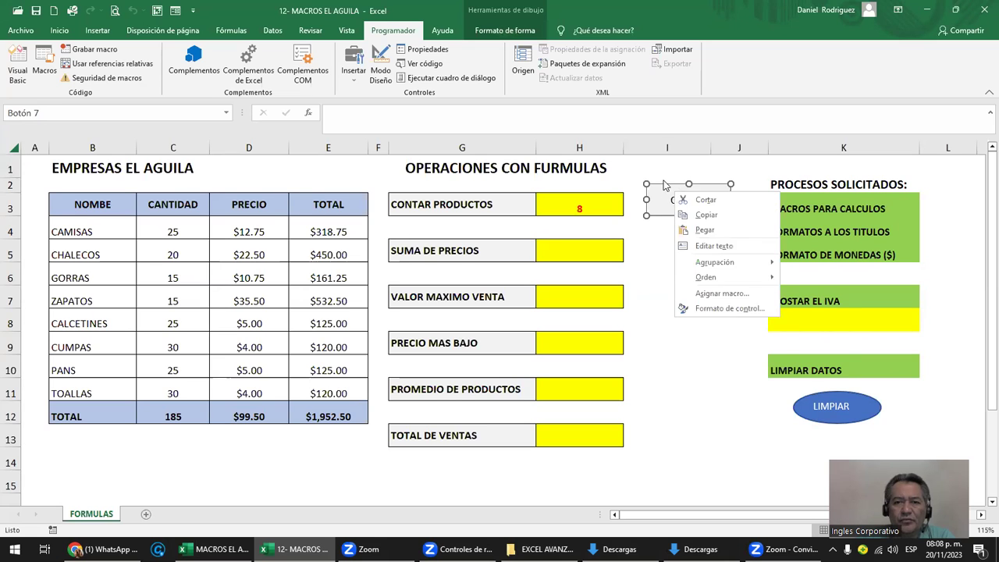
left_click(663, 182)
left_click_drag(663, 182, 128, 447)
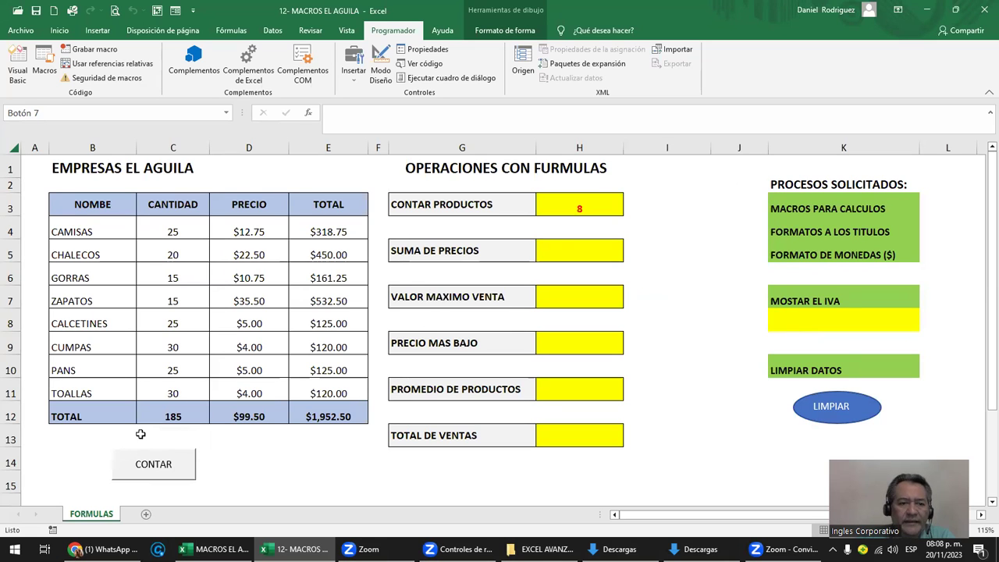
left_click(610, 209)
Clear H3, refill it with 8 using the CONTAR button, and move the button back beside column I.
key("Delete")
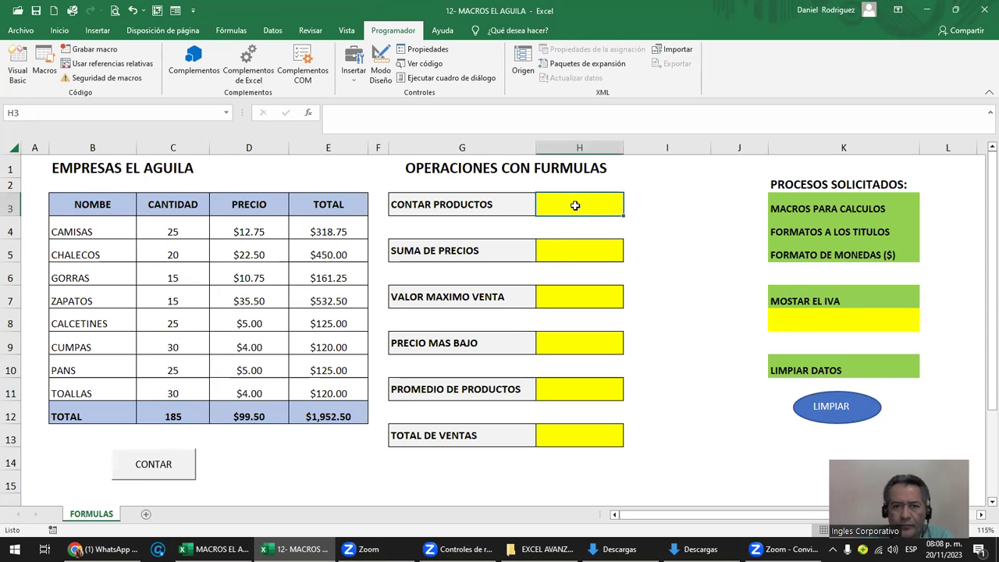
left_click(184, 473)
right_click(184, 475)
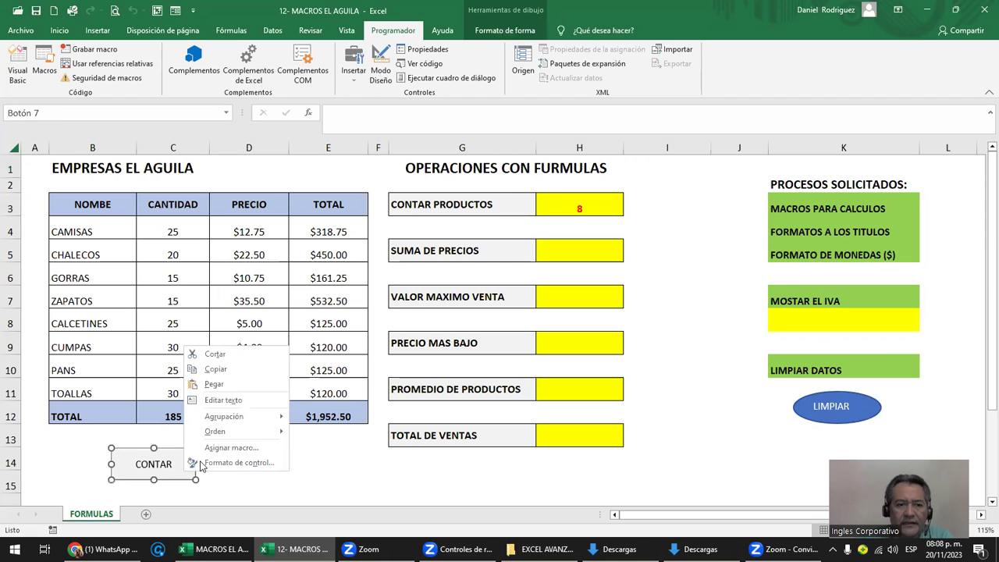
left_click(203, 449)
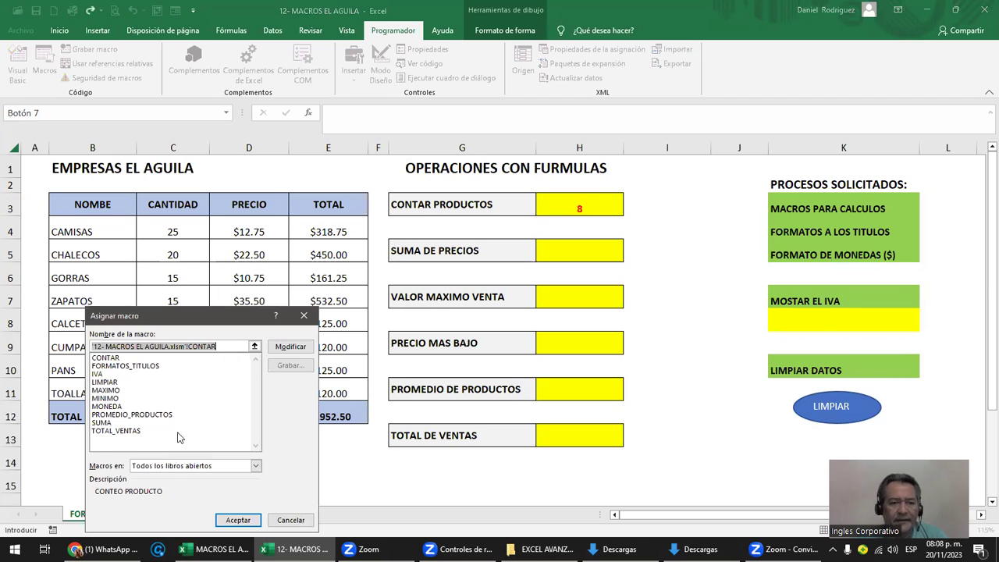
key("Return")
left_click_drag(165, 446, 705, 184)
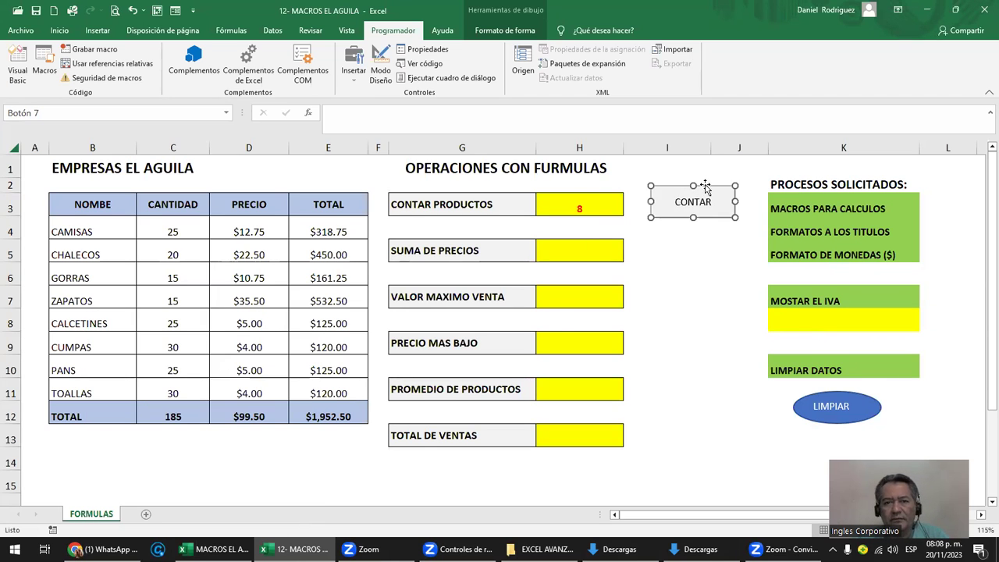
left_click(688, 235)
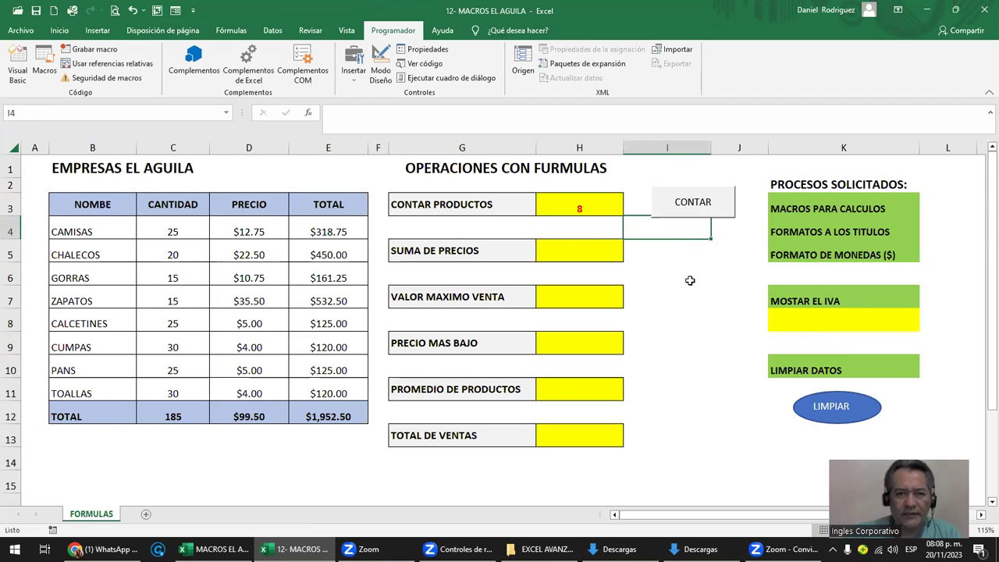
left_click(675, 270)
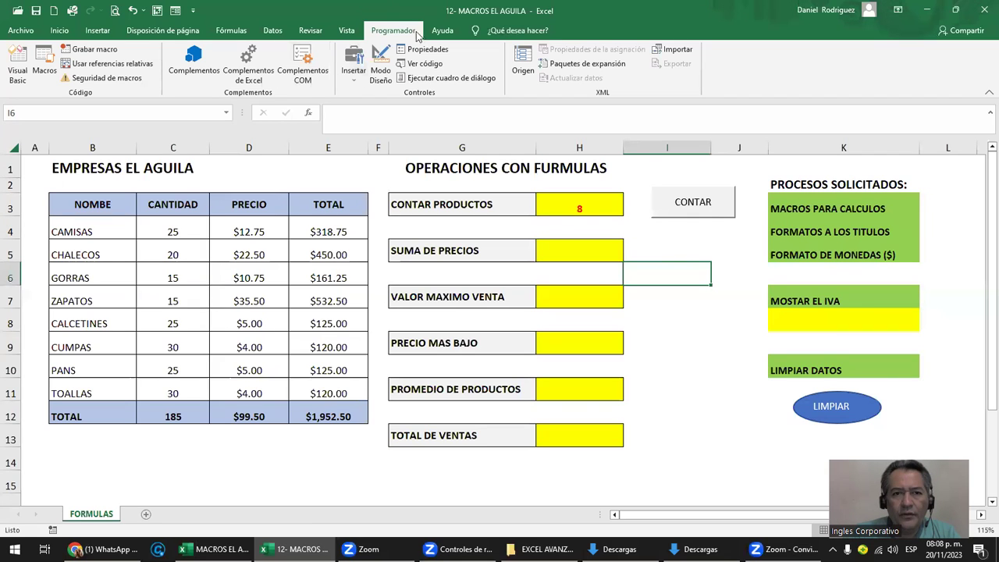
Draw a second form button below the CONTAR button.
left_click(353, 69)
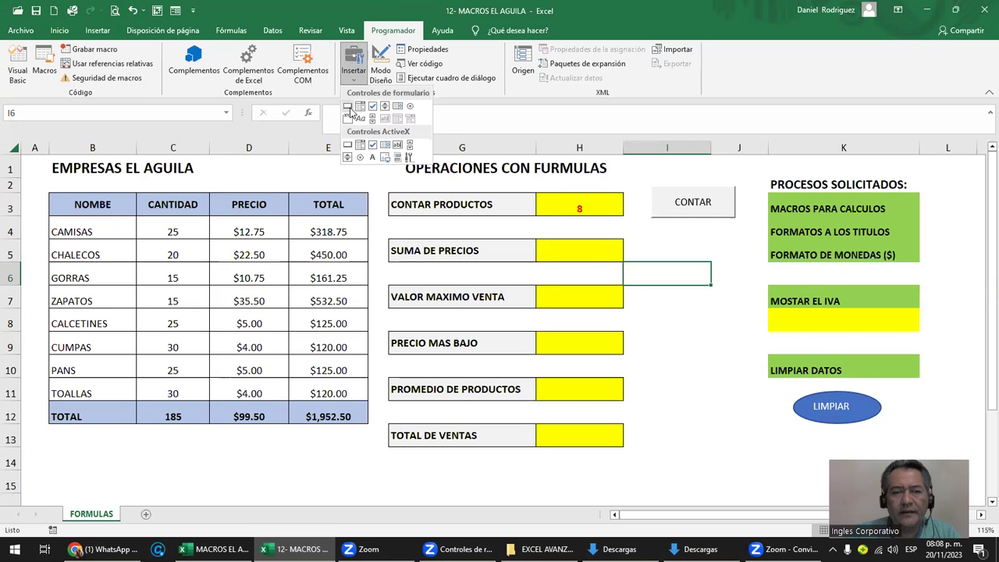
left_click(348, 106)
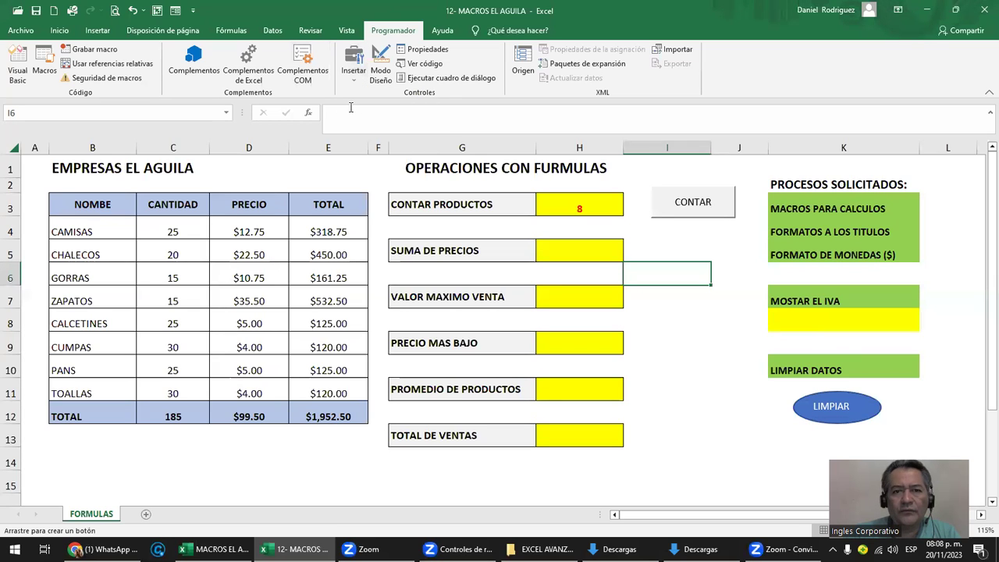
left_click_drag(657, 232, 745, 265)
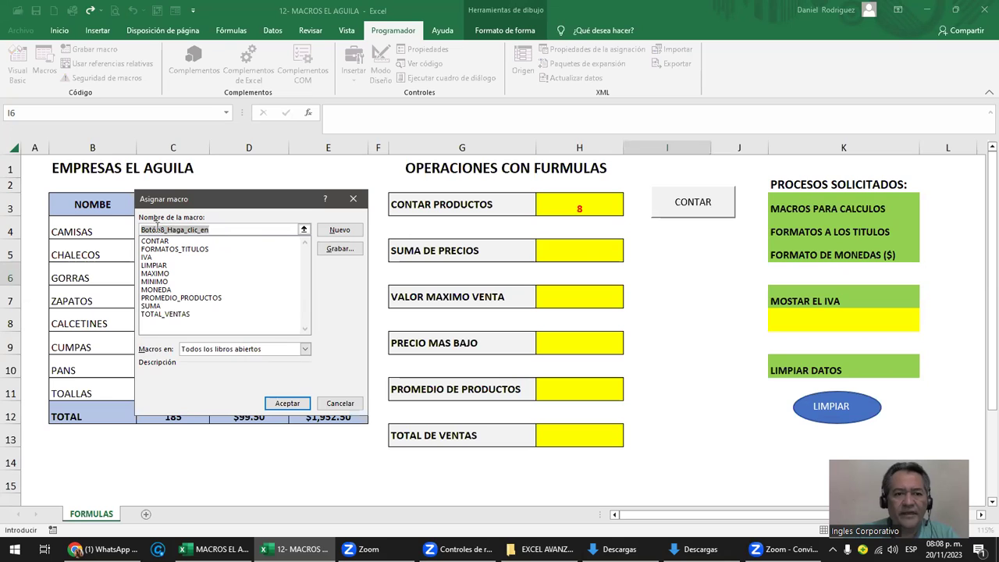
Assign the SUMA macro to Botón 8 and run it so H5 shows $99.50.
left_click(223, 229)
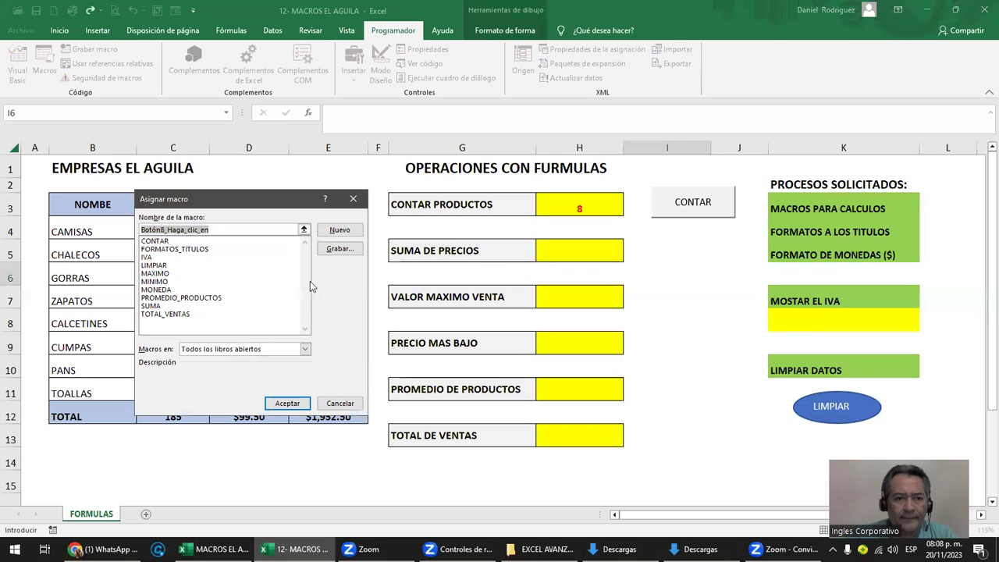
left_click(149, 307)
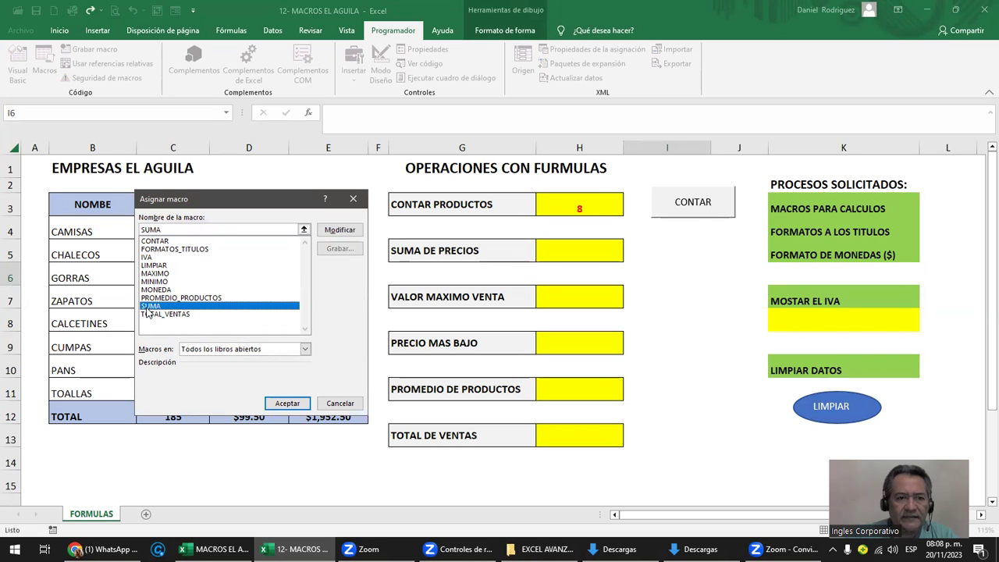
left_click(284, 406)
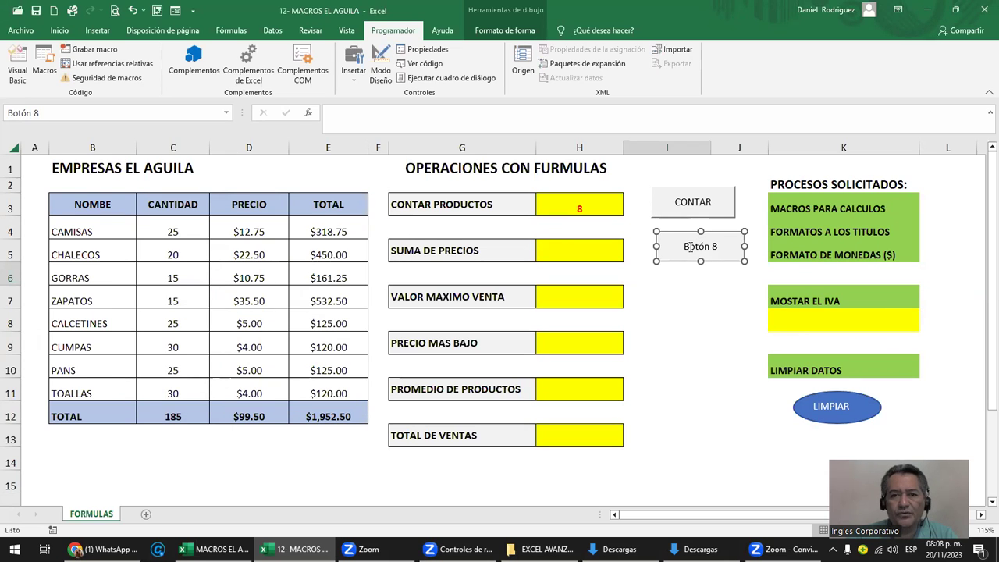
left_click(700, 307)
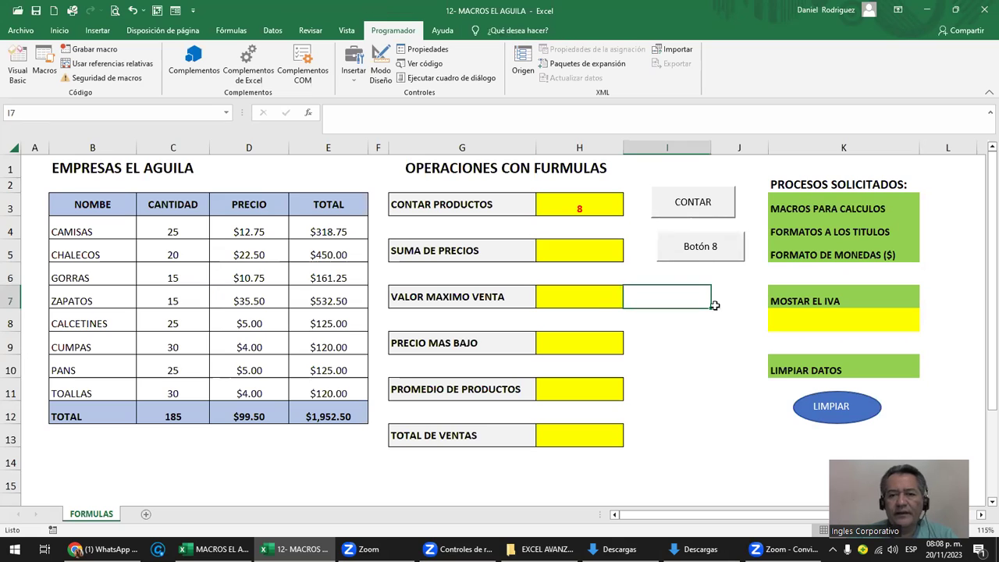
left_click(677, 258)
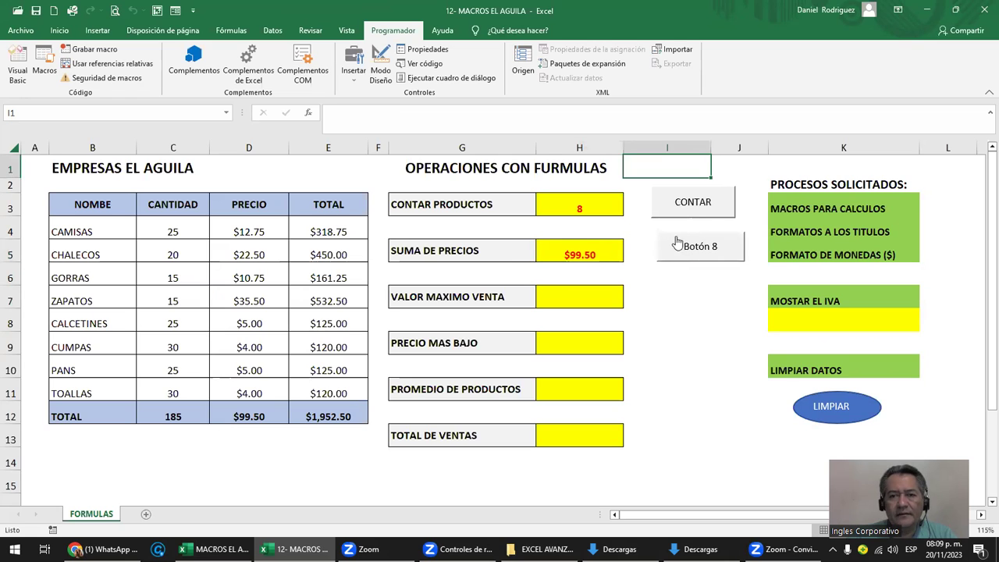
Relabel the new button below CONTAR as SUMA, removing the leftover default text.
right_click(686, 242)
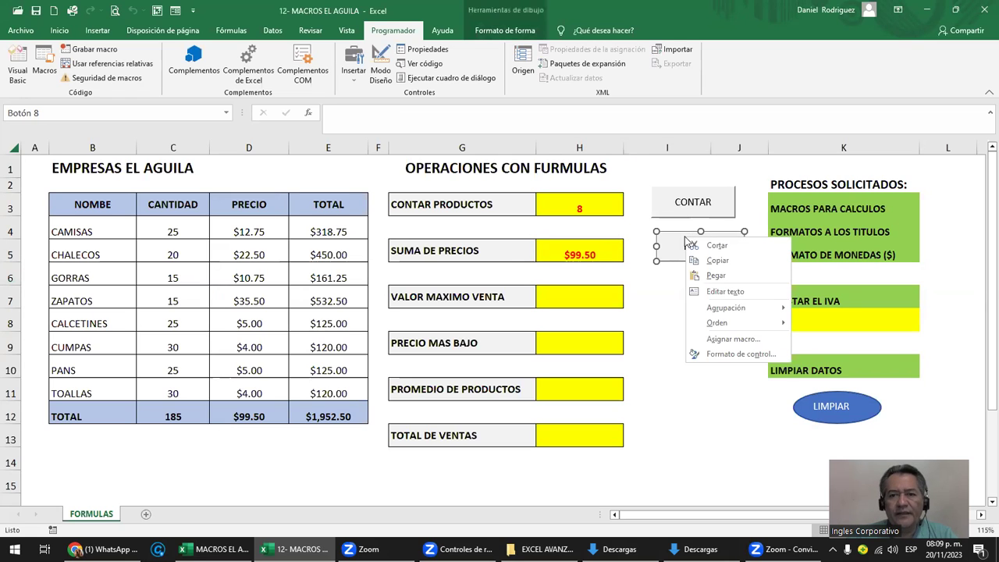
left_click(732, 292)
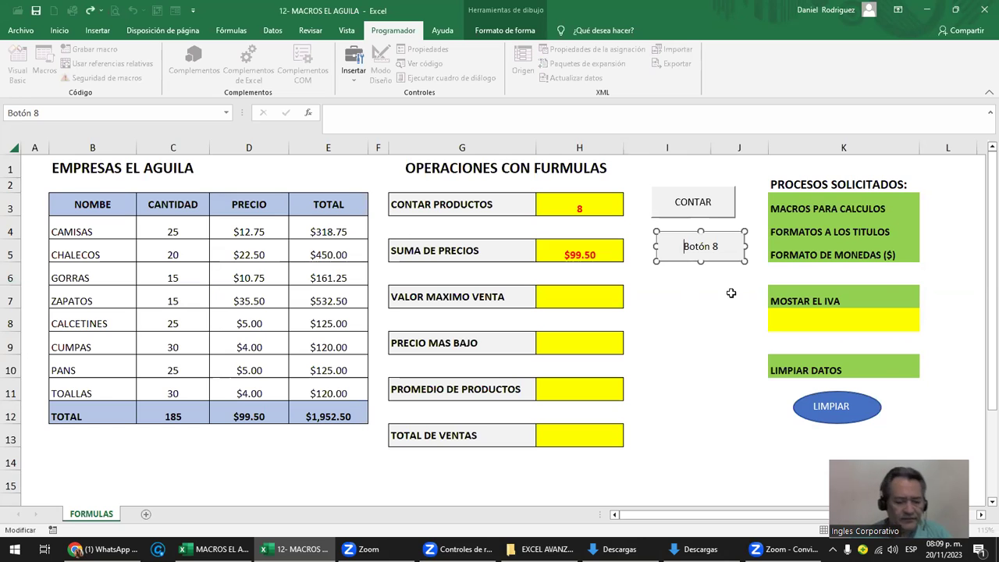
type("SUMAR")
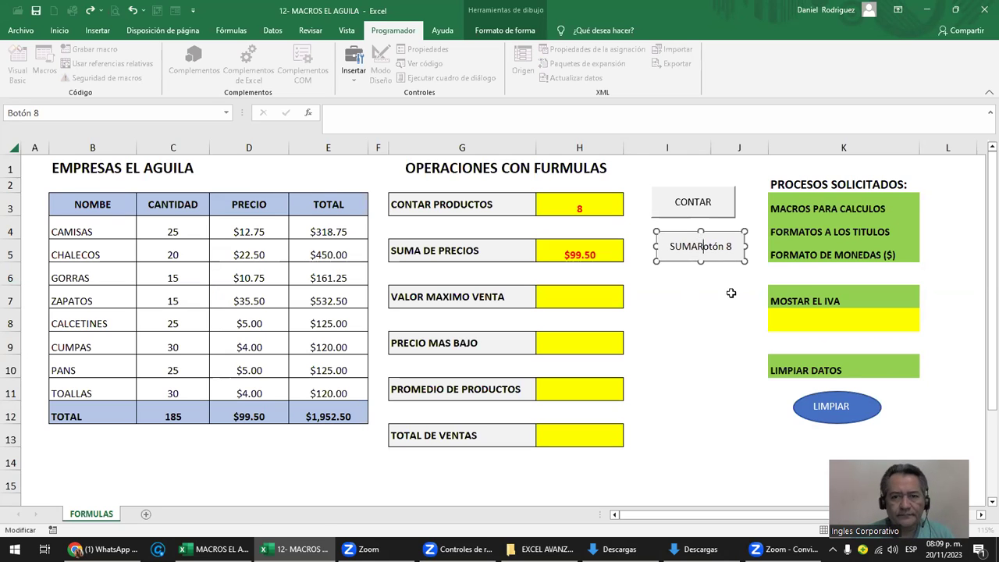
key("Delete")
key("Delete")
key("Delete")
key("BackSpace")
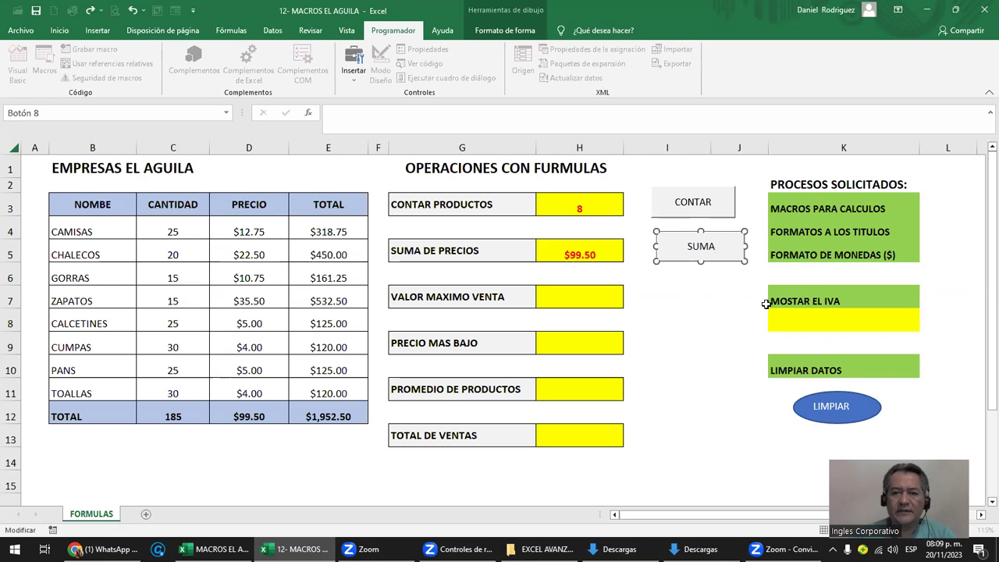
left_click(715, 303)
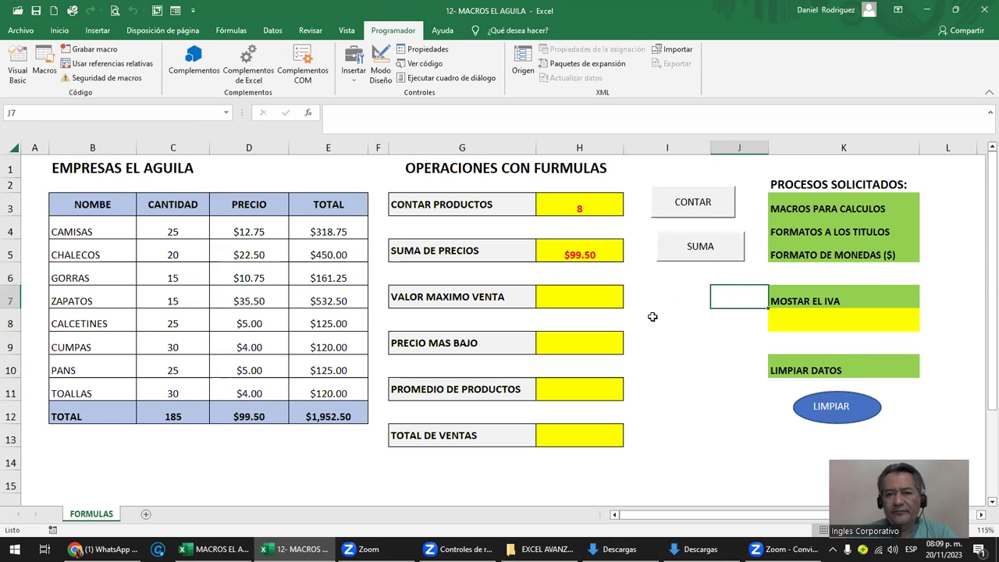
Move and resize the SUMA button so it lines up neatly under CONTAR.
right_click(680, 249)
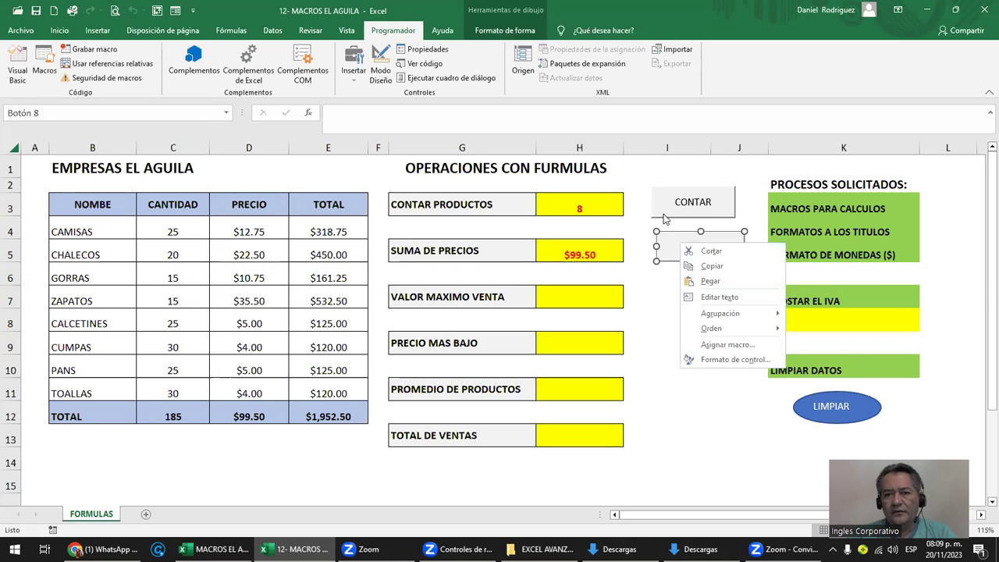
left_click(696, 238)
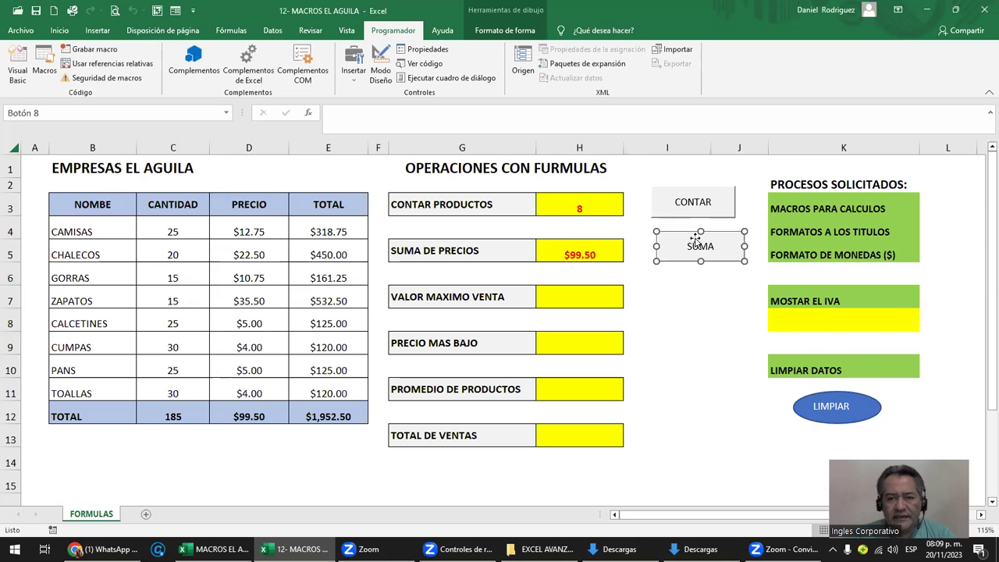
left_click_drag(677, 232, 673, 239)
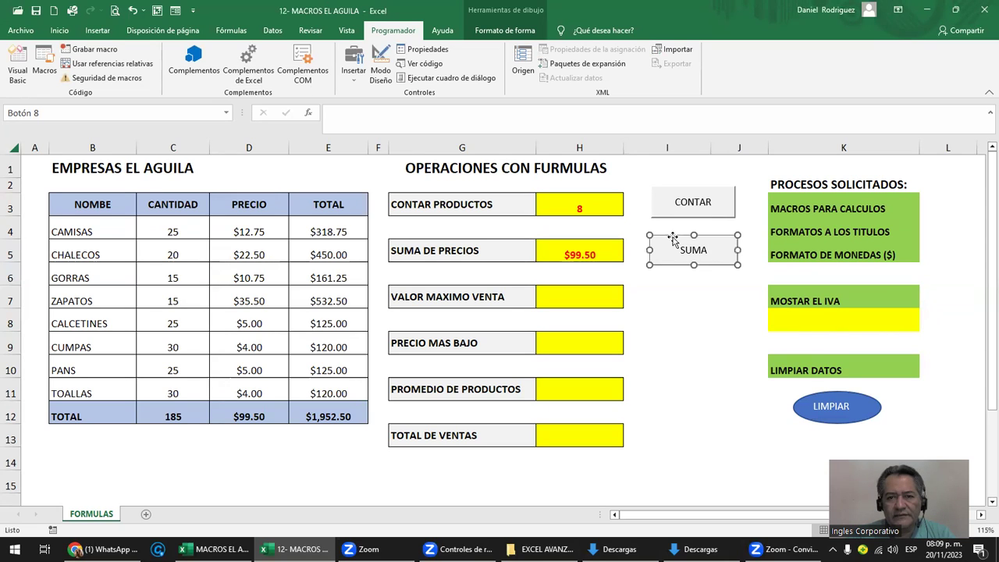
left_click_drag(737, 233, 714, 230)
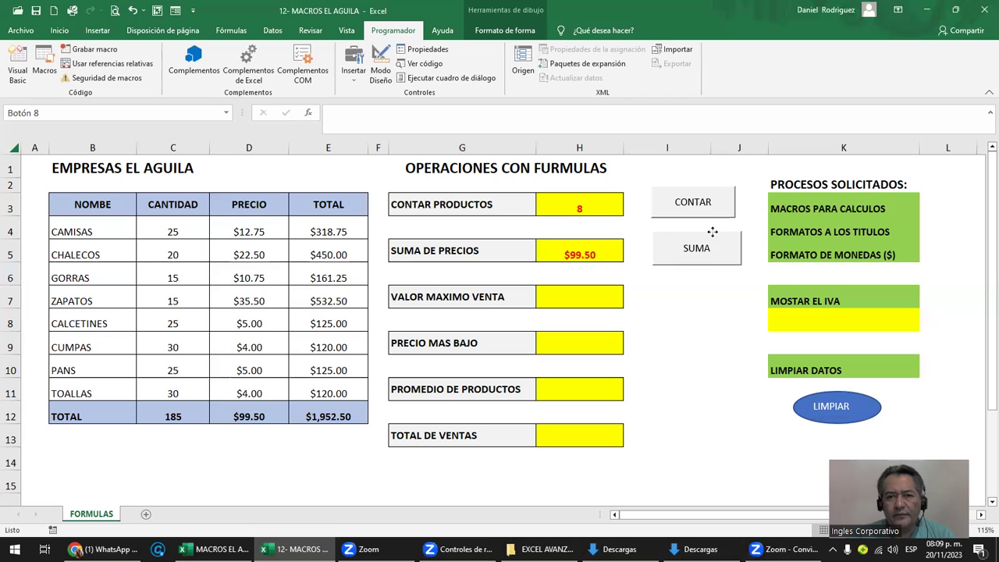
left_click(711, 282)
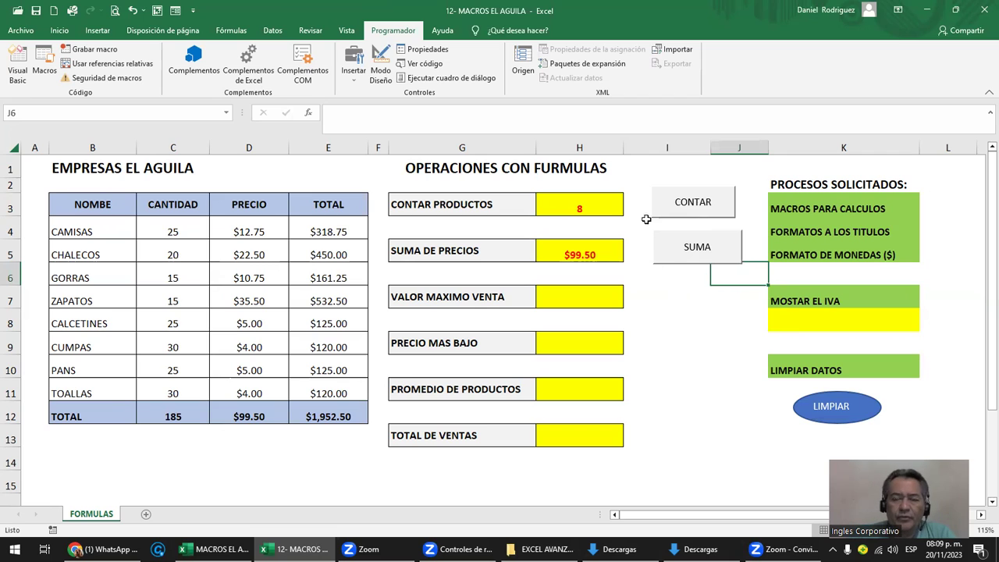
Copy the SUMA button and paste a copy at cell I7, nudging it up into place.
right_click(666, 240)
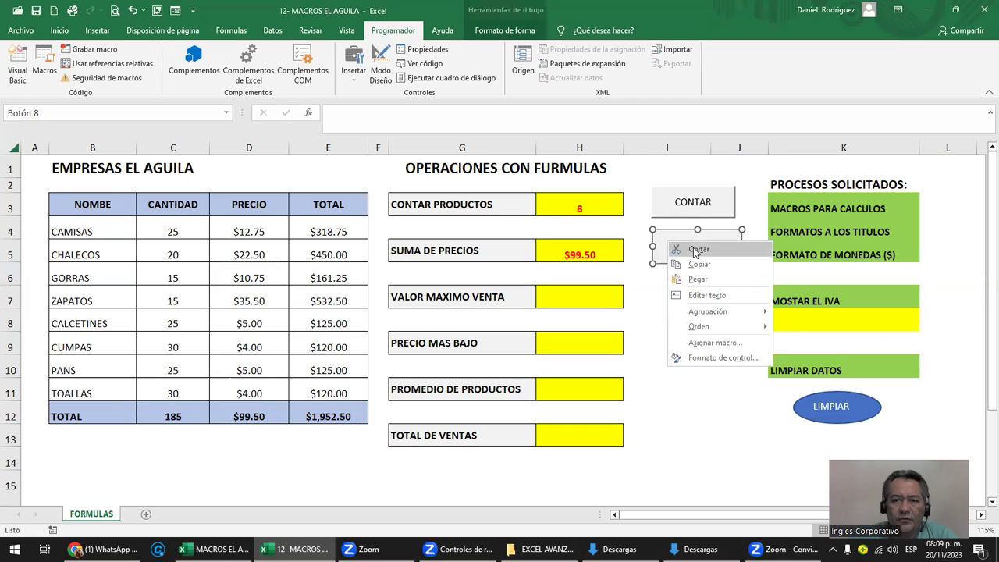
left_click(705, 266)
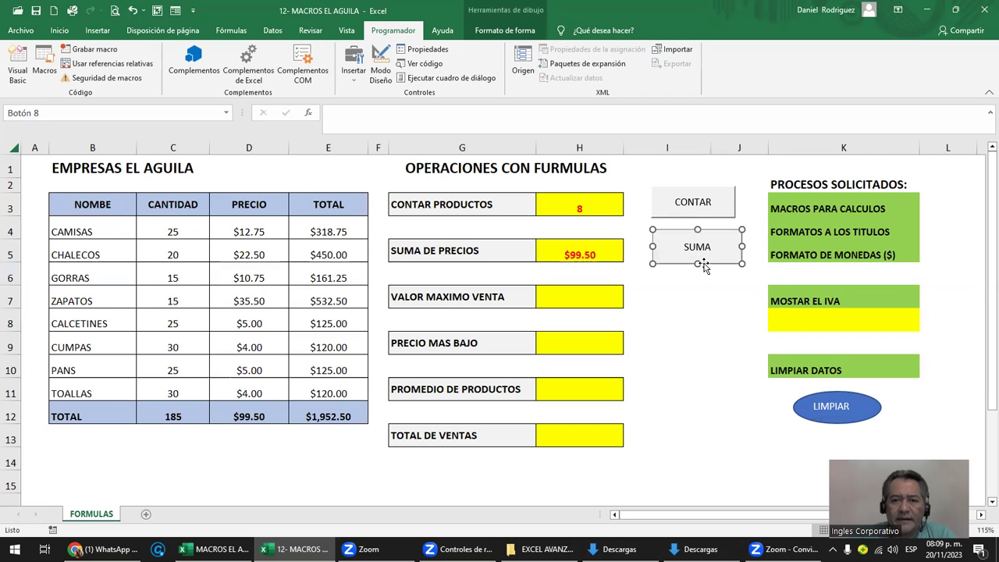
left_click(659, 301)
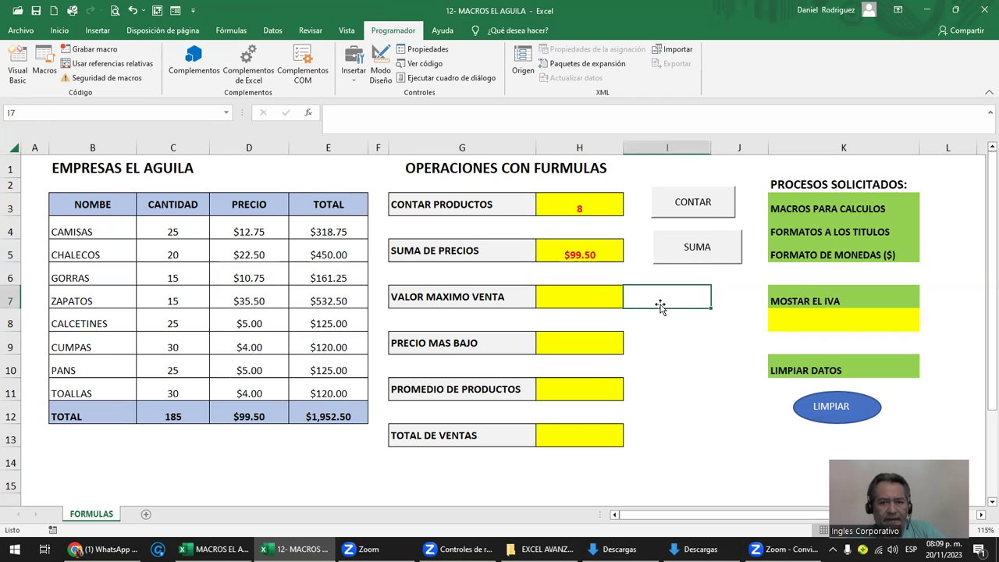
key("ctrl+v")
key("Up")
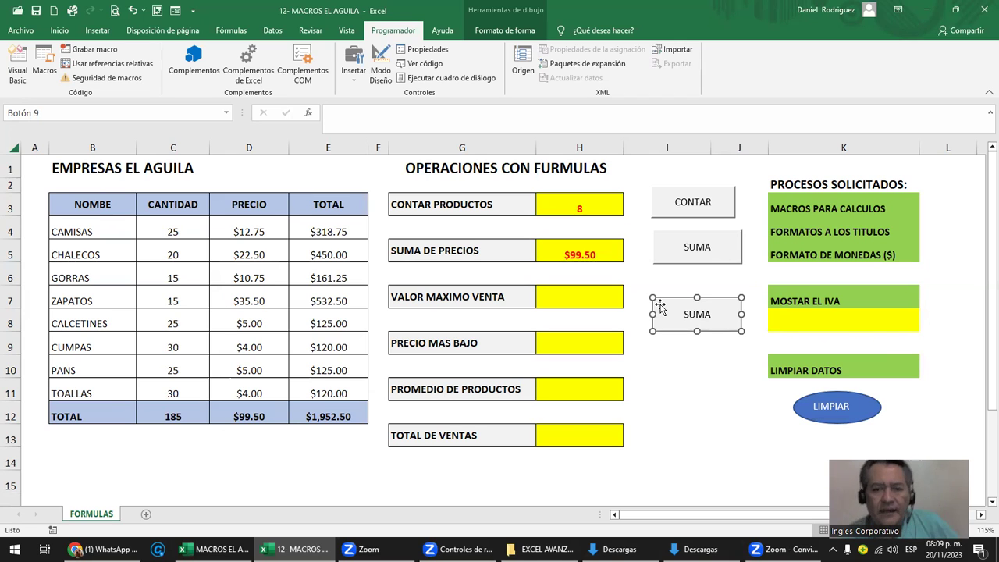
key("Up")
key("Up")
key("Up")
key("Up")
key("Up")
key("Up")
key("Up")
key("Up")
key("Up")
key("Up")
key("Up")
key("Up")
key("Up")
key("Up")
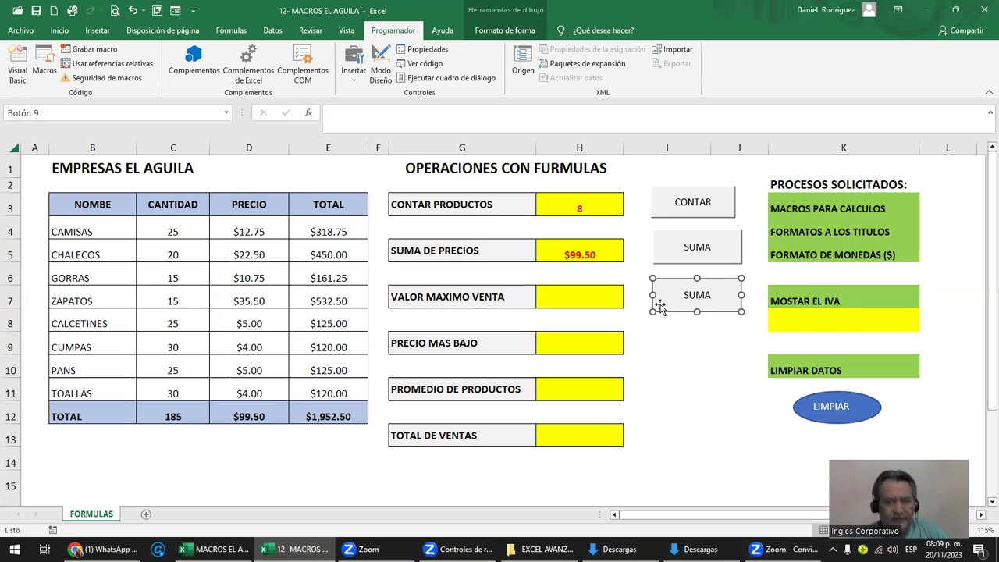
Duplicate the SUMA button twice more with Ctrl+D, nudging each copy into the column.
key("ctrl+d")
key("Down")
key("Down")
key("Down")
key("Down")
key("Down")
key("Down")
key("Down")
key("Down")
key("Down")
key("Down")
key("Down")
key("Left")
key("Left")
key("Left")
key("Up")
key("Up")
key("Up")
key("Left")
key("Left")
key("Up")
key("Up")
key("Up")
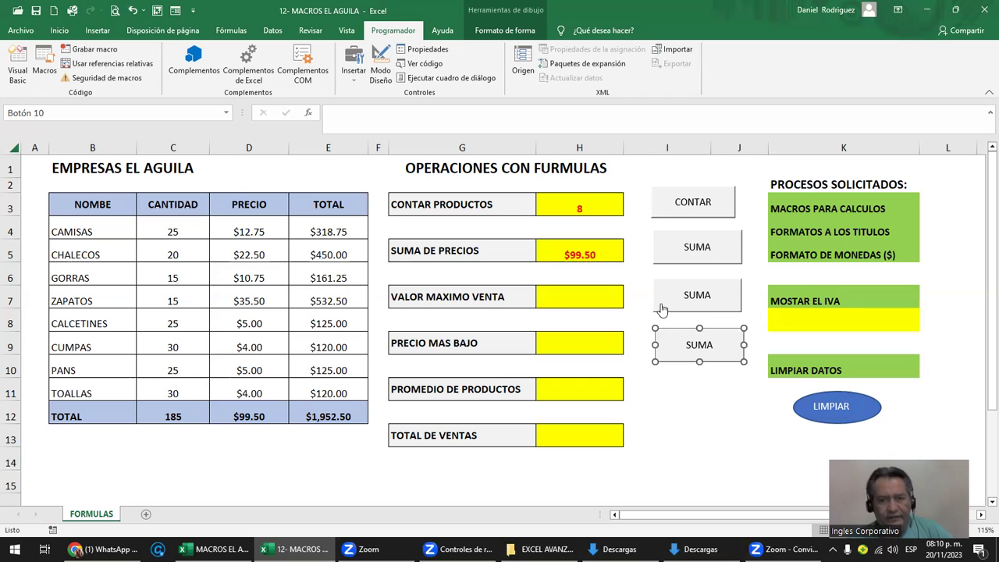
key("ctrl+d")
key("Down")
key("Down")
key("Down")
key("Down")
key("Down")
key("Down")
key("Up")
key("Up")
key("Up")
key("Up")
key("Up")
key("Up")
key("Up")
key("Up")
key("Up")
key("Up")
key("Up")
key("Up")
key("Up")
key("Up")
key("Up")
key("Up")
key("Up")
key("Left")
key("Left")
key("Left")
key("Up")
key("Up")
key("Up")
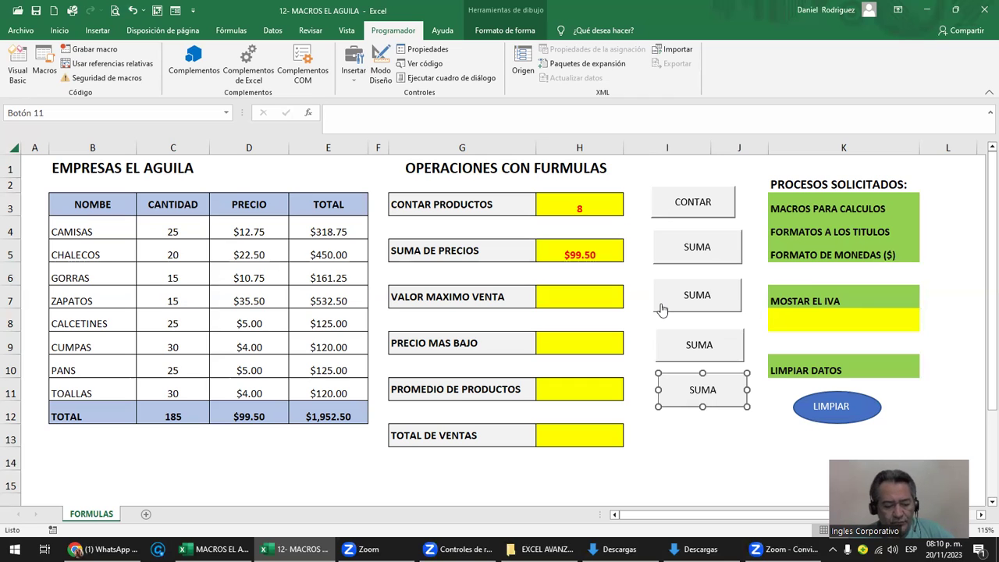
Add a final SUMA copy beside TOTAL DE VENTAS and align it with the others.
key("ctrl+d")
key("Down")
key("Down")
key("Down")
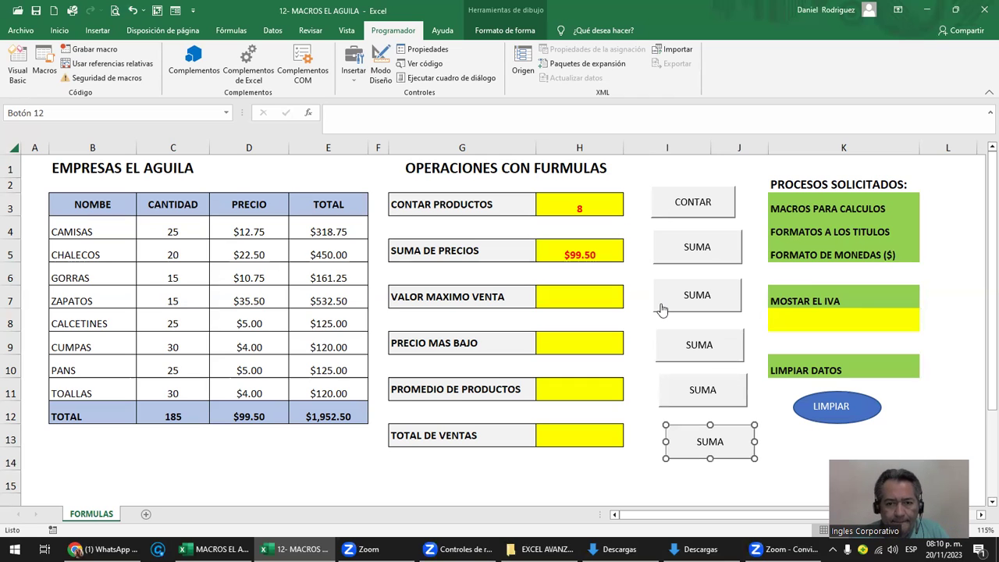
key("Left")
key("Left")
key("Left")
key("Up")
key("Up")
key("Up")
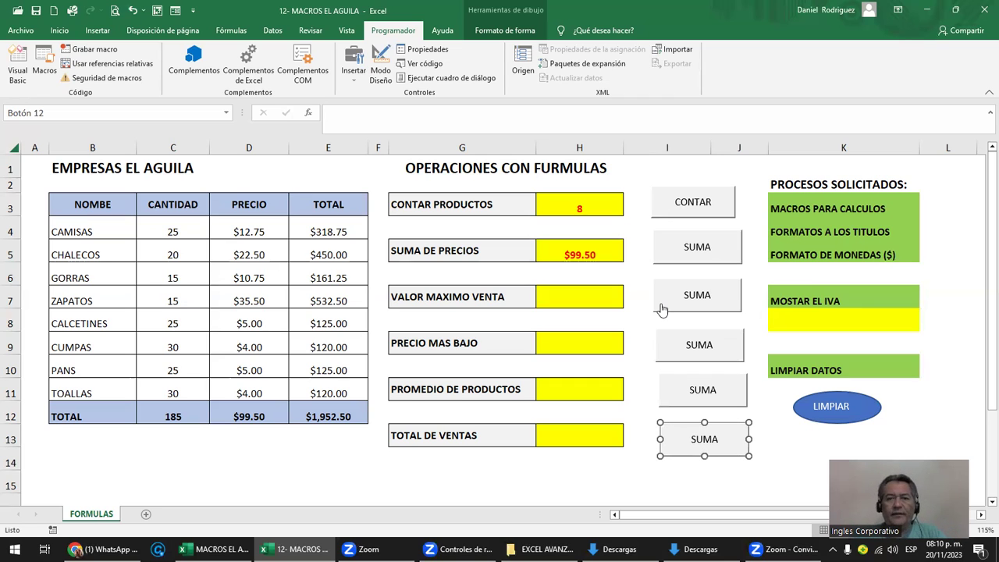
left_click(660, 309)
left_click(673, 292)
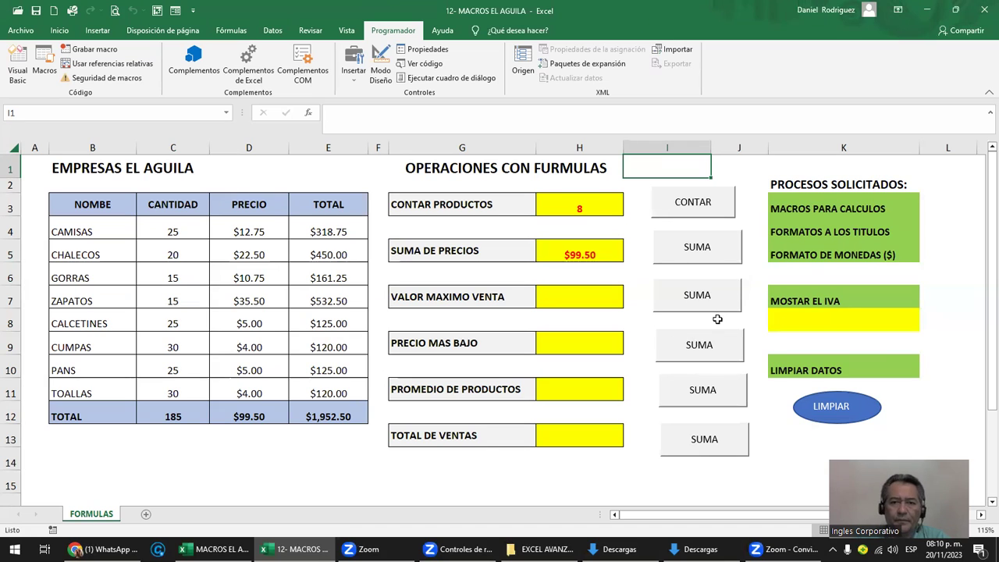
Assign the MAXIMO macro to the button beside VALOR MAXIMO VENTA.
right_click(670, 301)
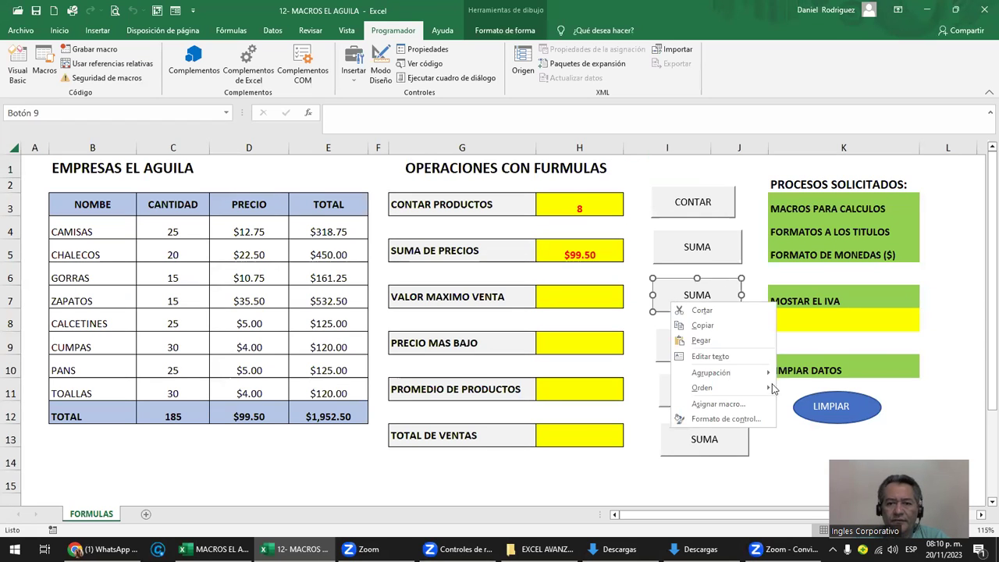
left_click(726, 405)
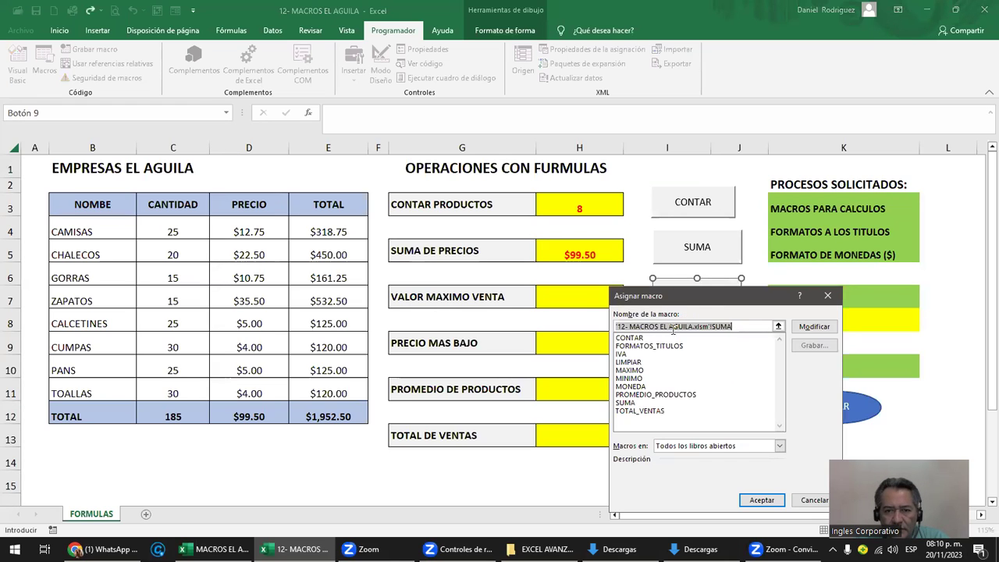
left_click(629, 370)
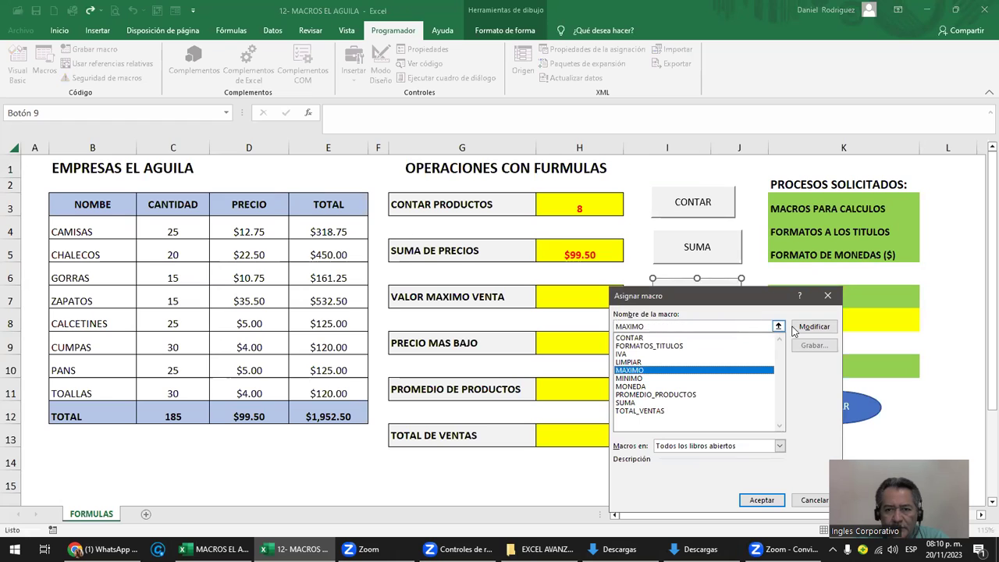
left_click(760, 499)
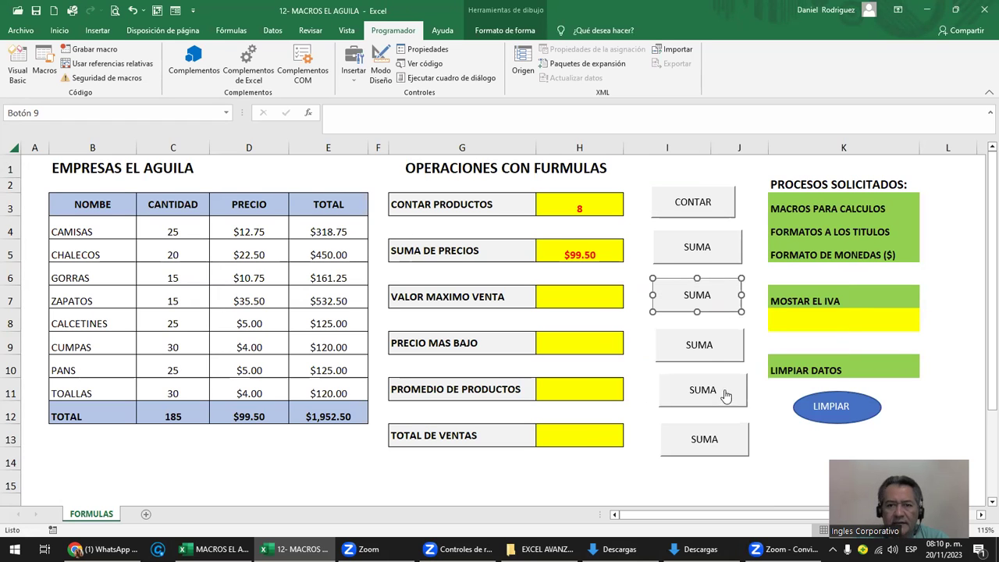
Change that button's label from SUMA to MAXIMO.
right_click(681, 301)
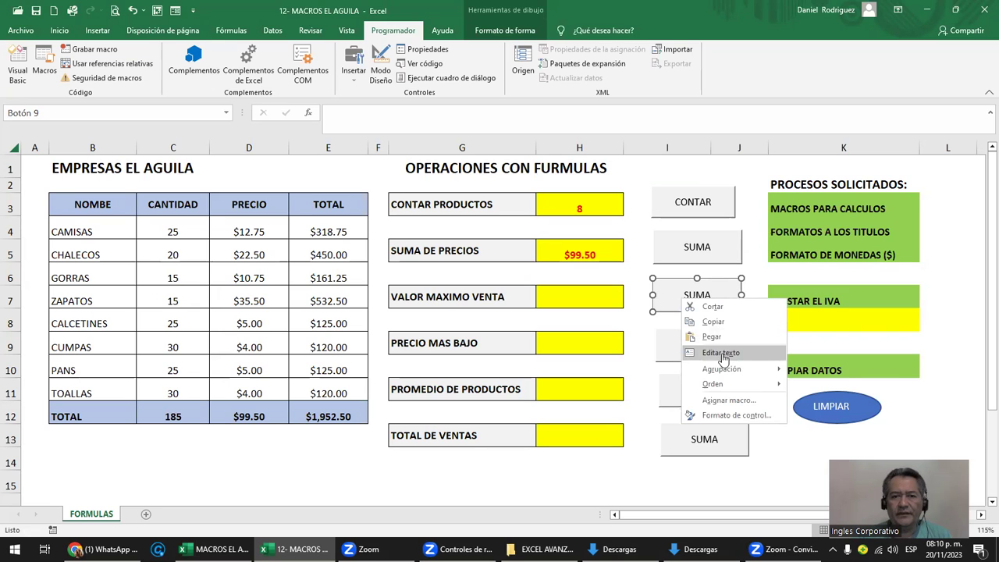
left_click(723, 355)
type("MAXIMO")
key("Delete")
key("Delete")
key("Delete")
key("Delete")
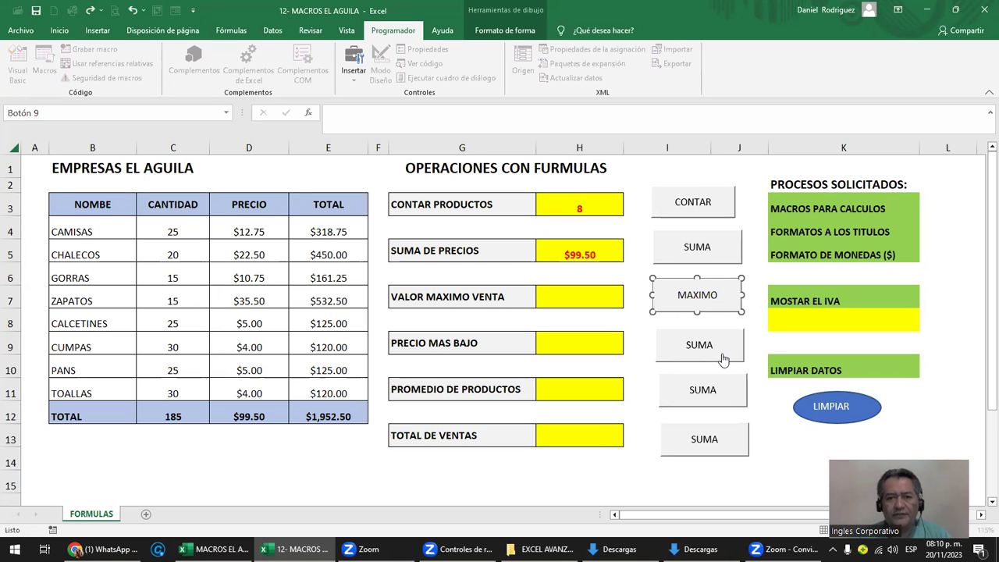
Relabel the buttons beside PRECIO MAS BAJO and PROMEDIO DE PRODUCTOS as BAJO and PROMEDIO.
right_click(699, 347)
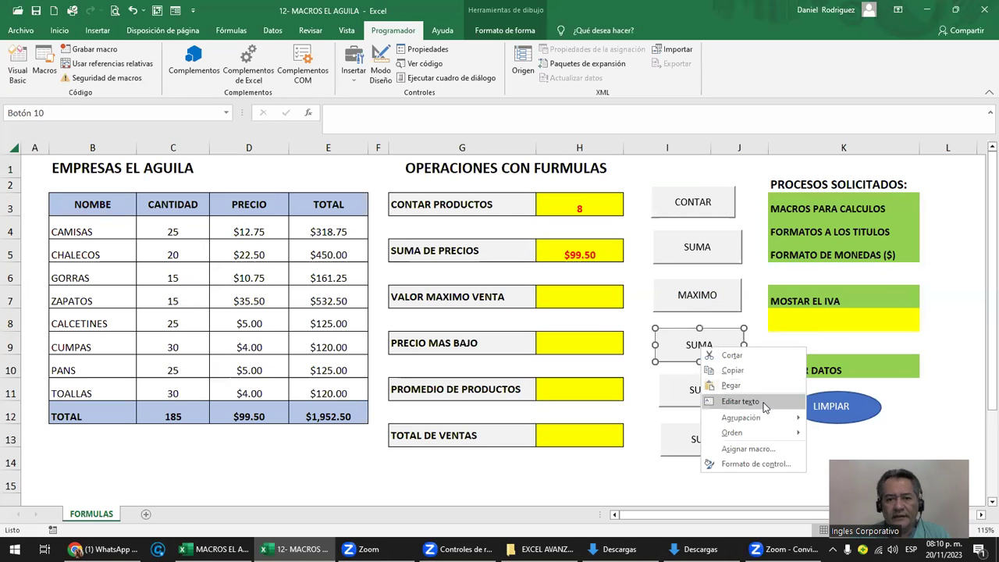
left_click(761, 402)
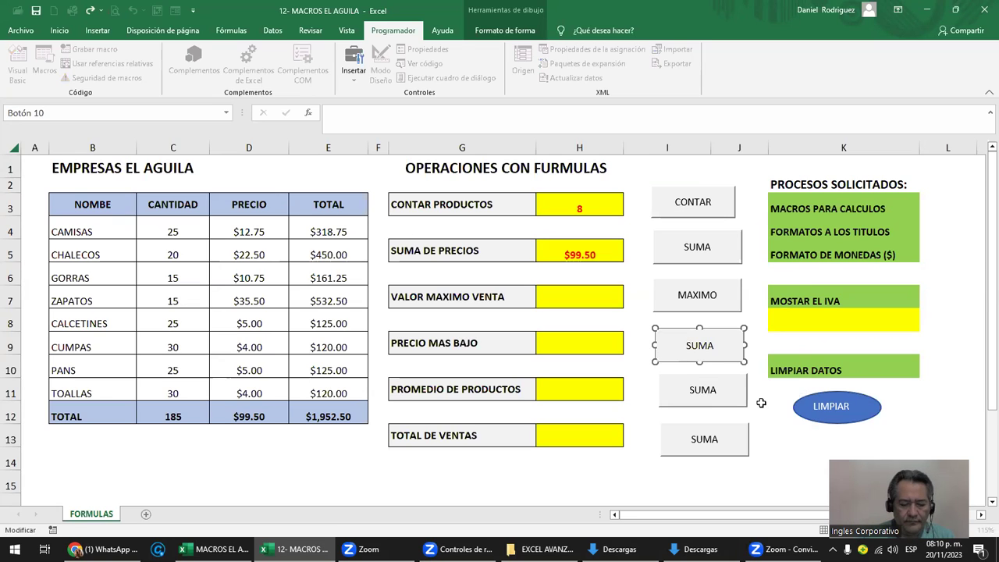
type("BAJO")
key("Delete")
key("Delete")
key("Delete")
key("Delete")
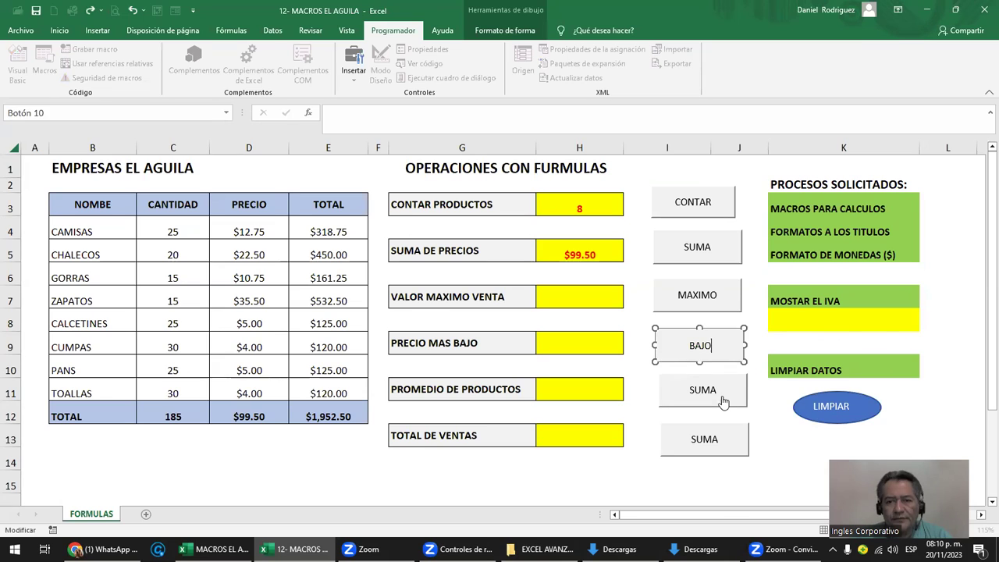
right_click(723, 402)
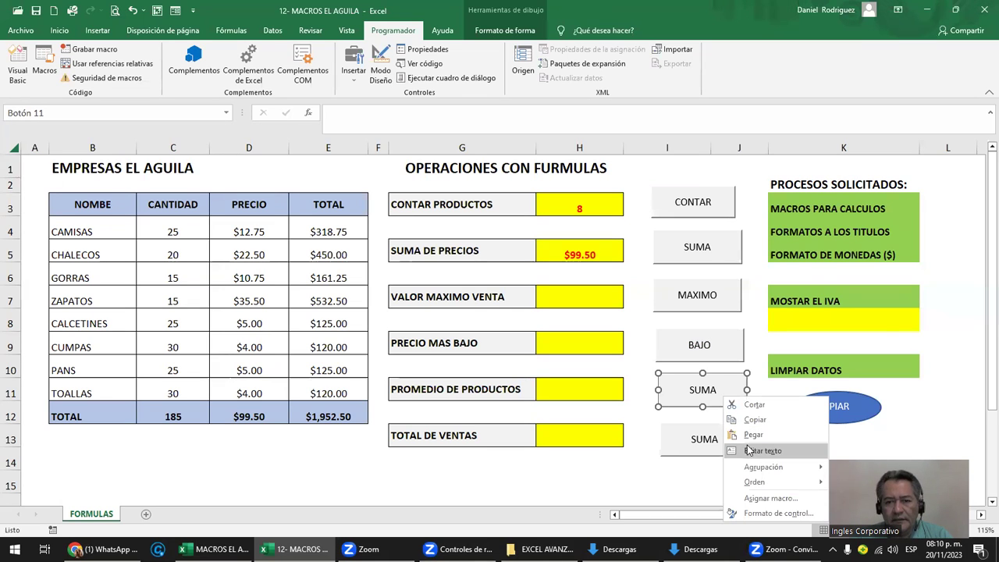
left_click(748, 451)
type("PROMEDIO")
key("Delete")
key("Delete")
key("Delete")
key("Delete")
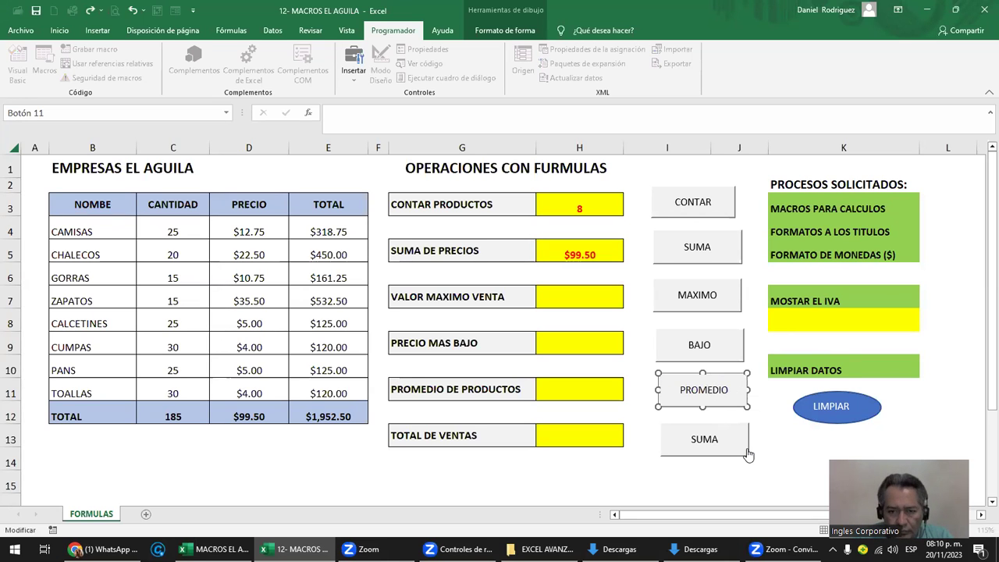
Relabel the bottom button beside TOTAL DE VENTAS as TOTAL.
right_click(700, 447)
left_click(760, 374)
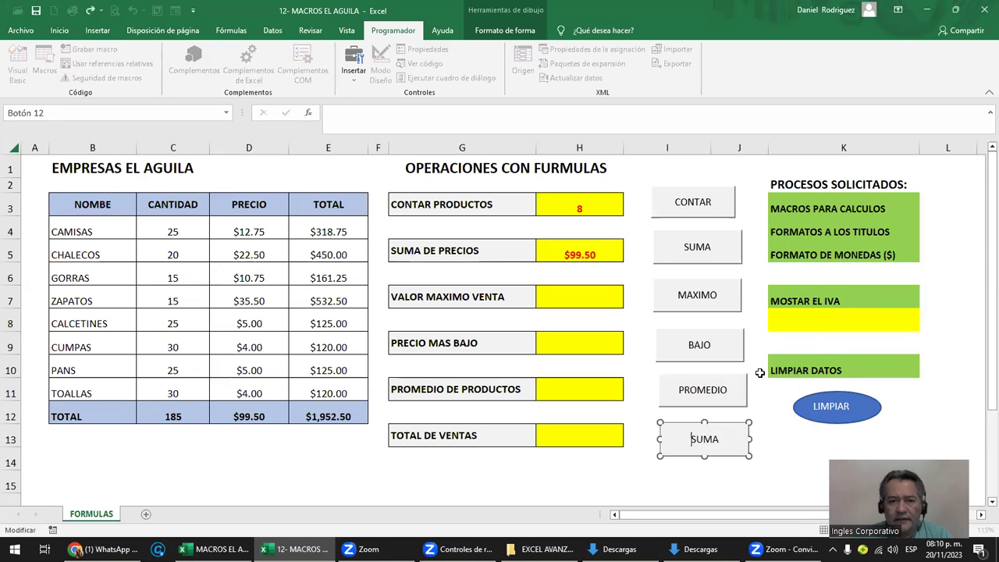
type("TOTL")
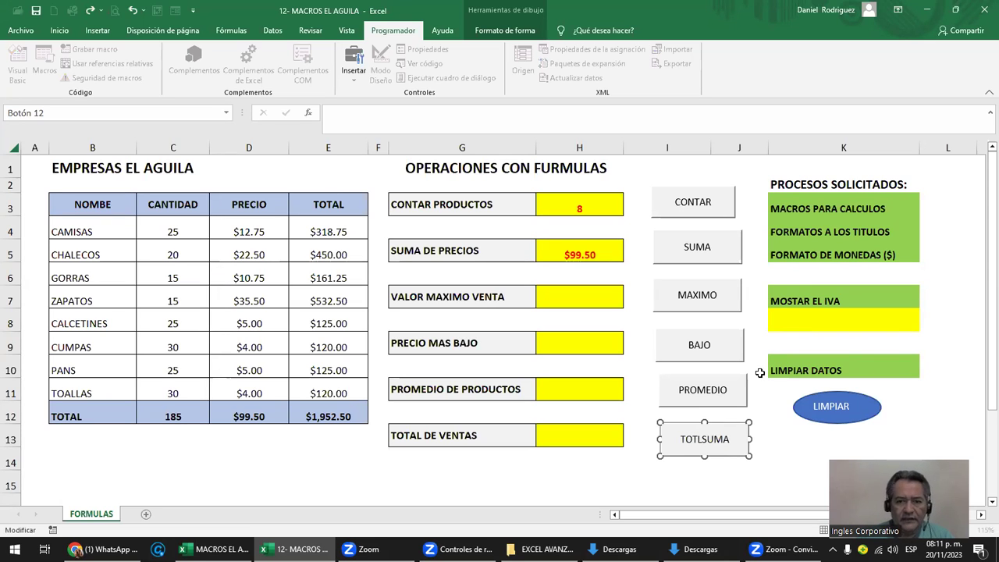
key("BackSpace")
type("AL")
key("Delete")
key("Delete")
key("Delete")
key("Delete")
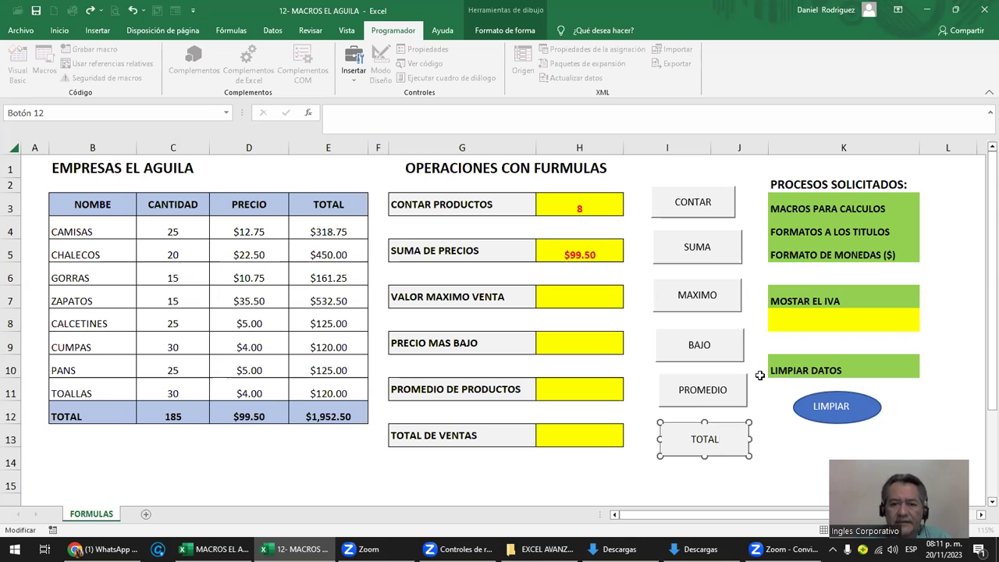
left_click(715, 472)
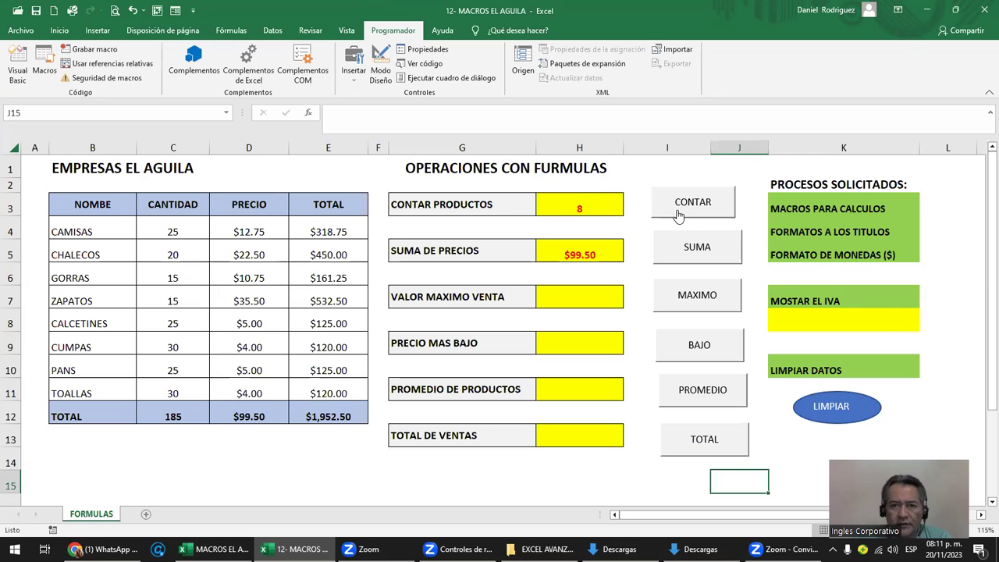
Adjust the PROMEDIO and TOTAL buttons, nudging TOTAL slightly left.
right_click(662, 390)
left_click(675, 375)
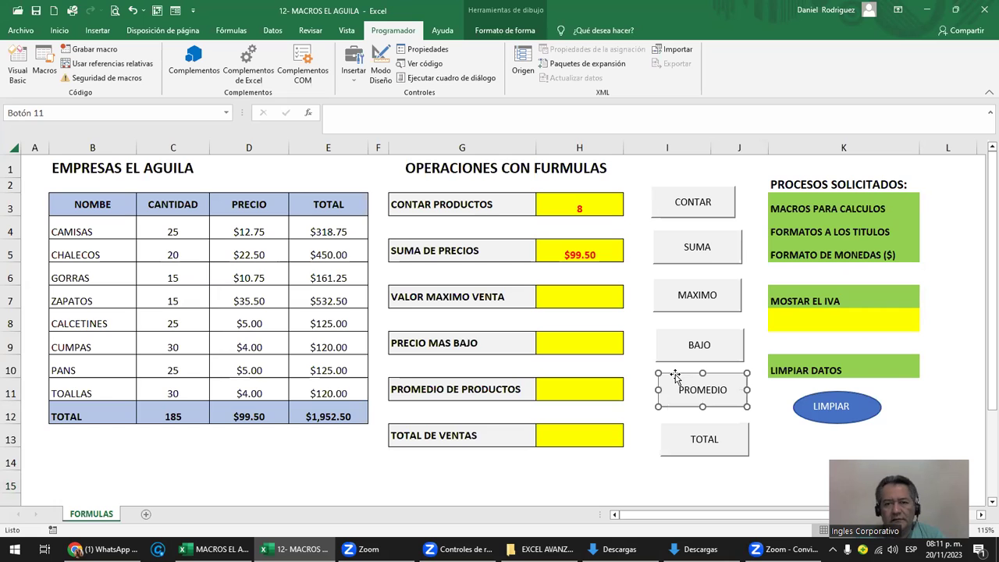
key("Escape")
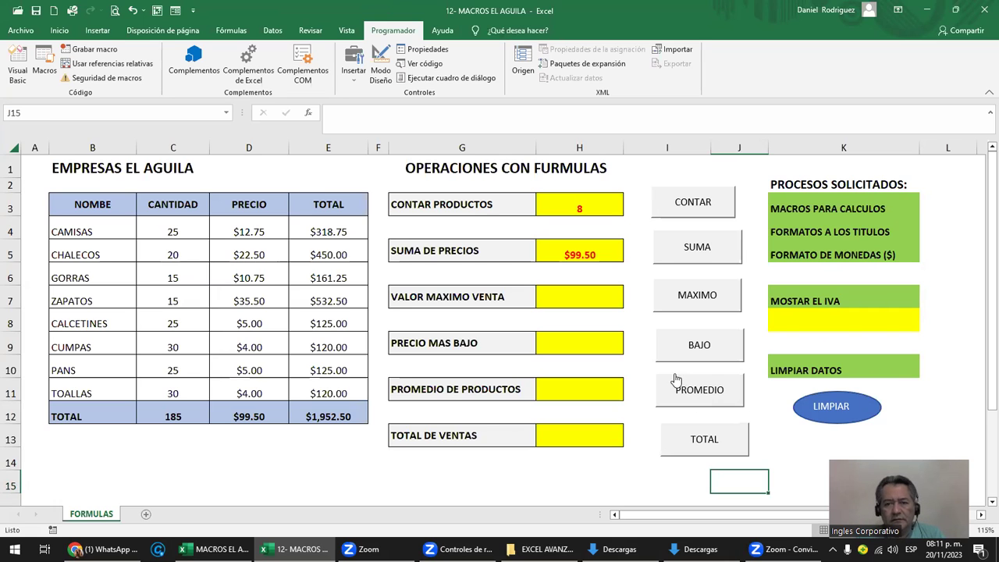
right_click(665, 428)
left_click(667, 431)
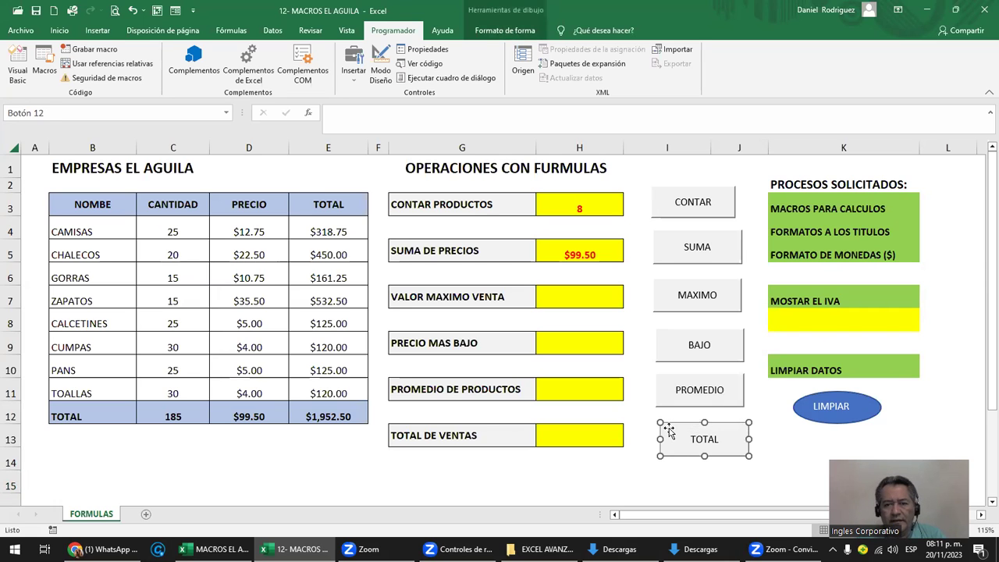
key("Left")
key("Left")
key("Left")
key("Left")
key("Escape")
Clear H3:H5, then run CONTAR, SUMA and MAXIMO to refill the results.
left_click_drag(579, 208, 579, 250)
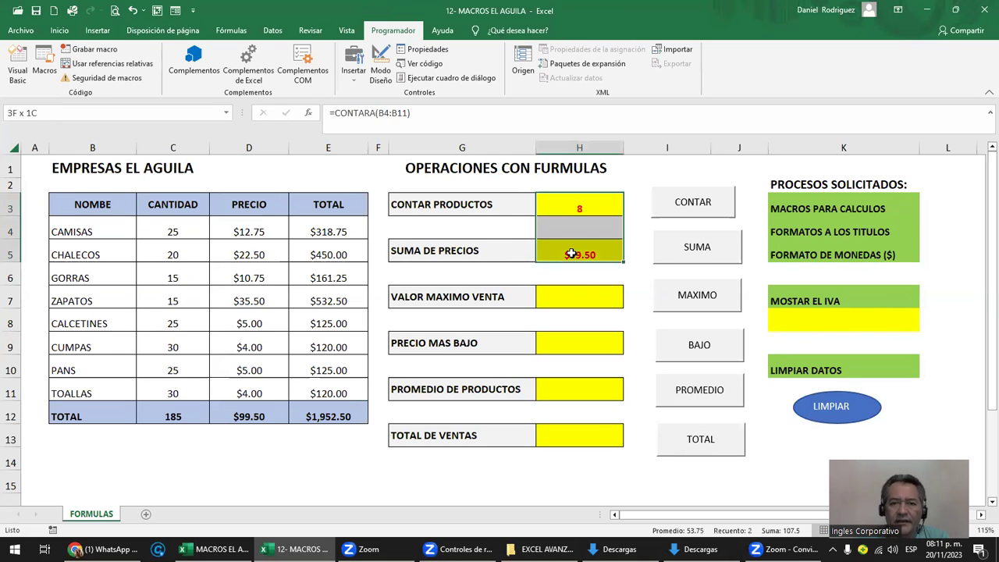
key("Delete")
left_click(664, 172)
left_click(697, 203)
left_click(710, 237)
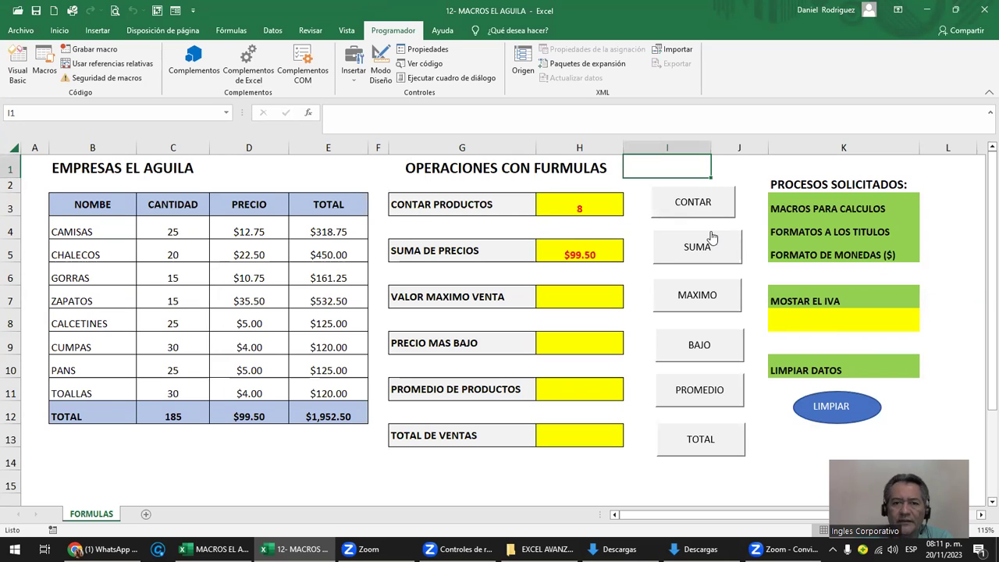
left_click(704, 296)
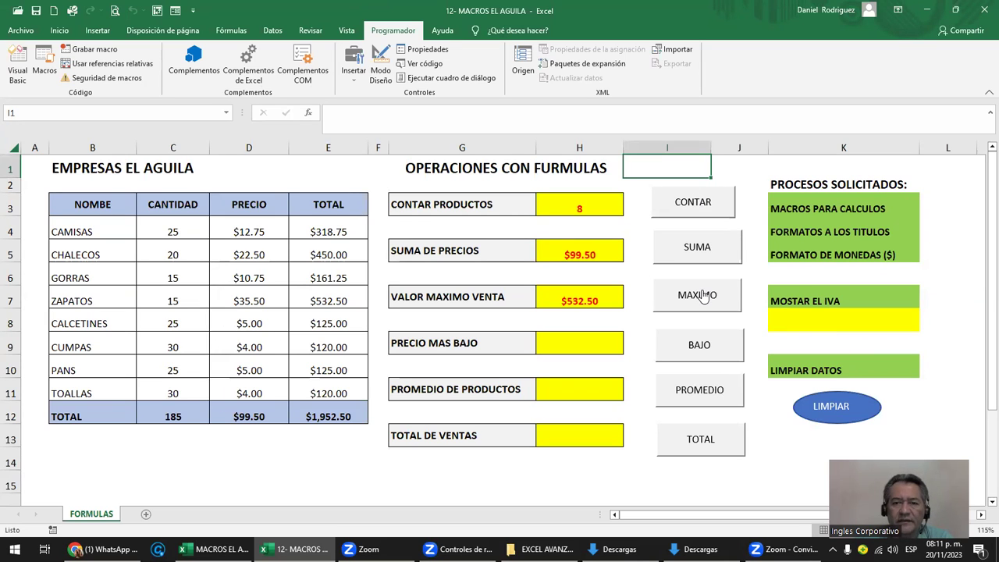
Link BAJO to the MINIMO macro and run it to show the $4.00 lowest price.
right_click(713, 345)
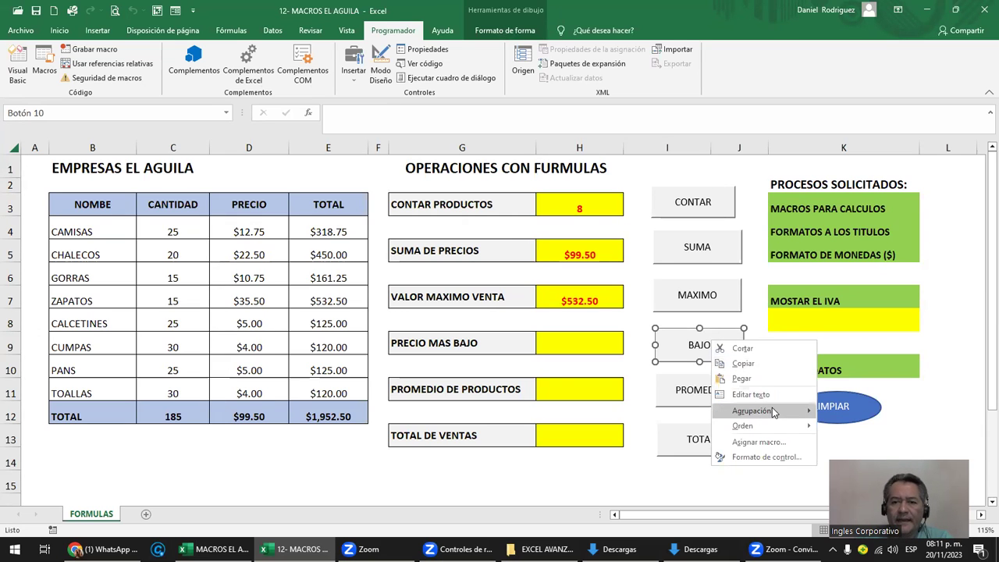
left_click(757, 442)
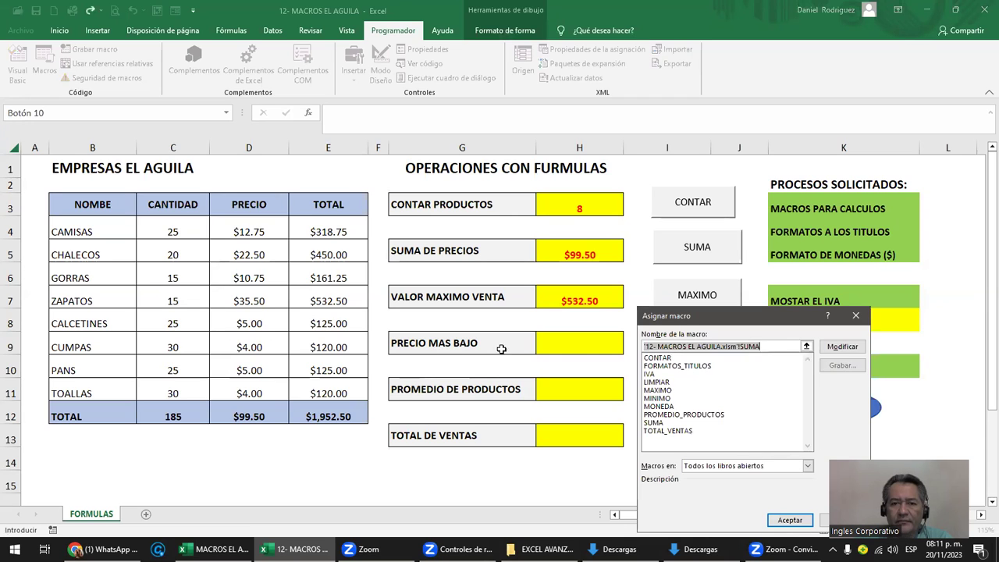
left_click(658, 398)
left_click(790, 520)
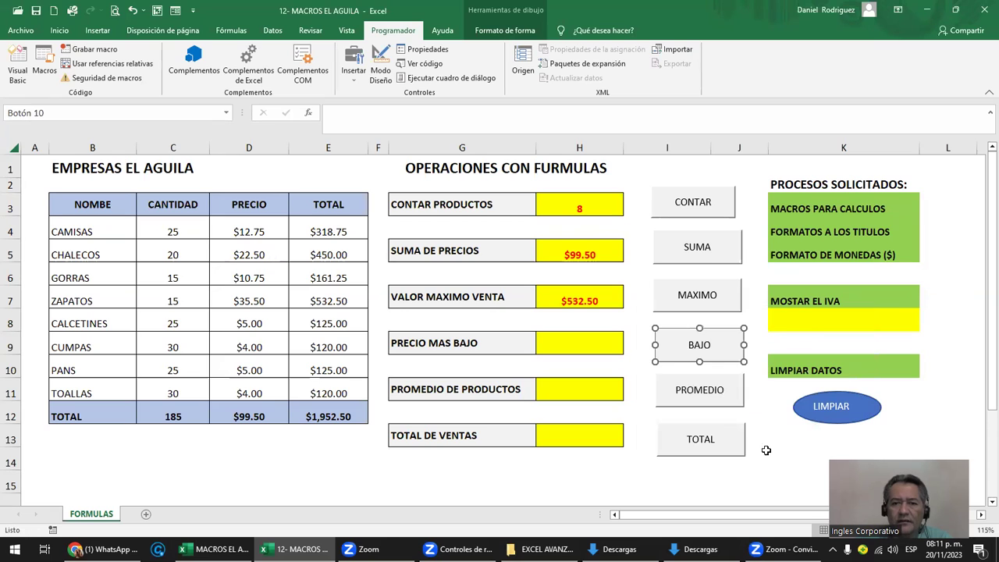
left_click(630, 364)
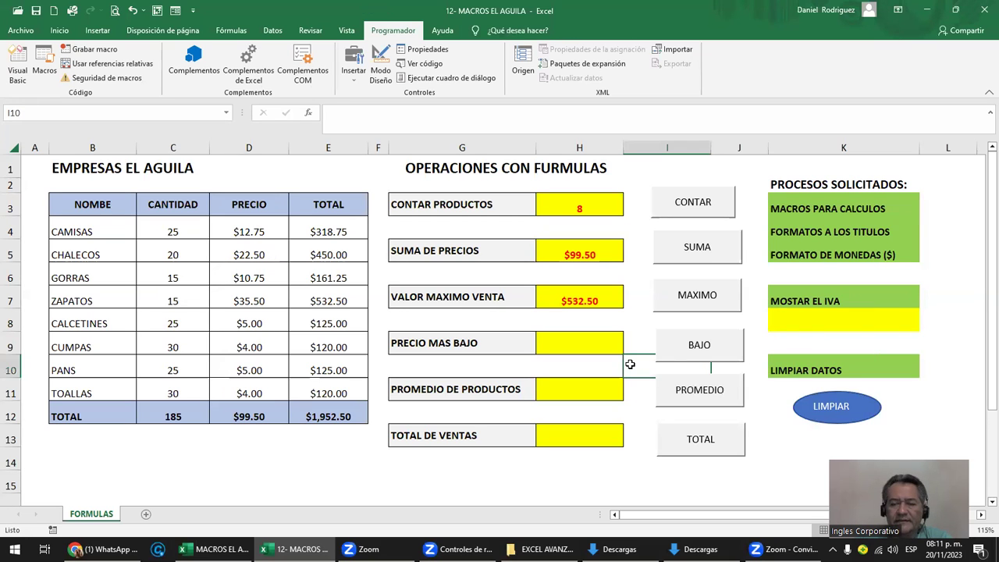
left_click(684, 346)
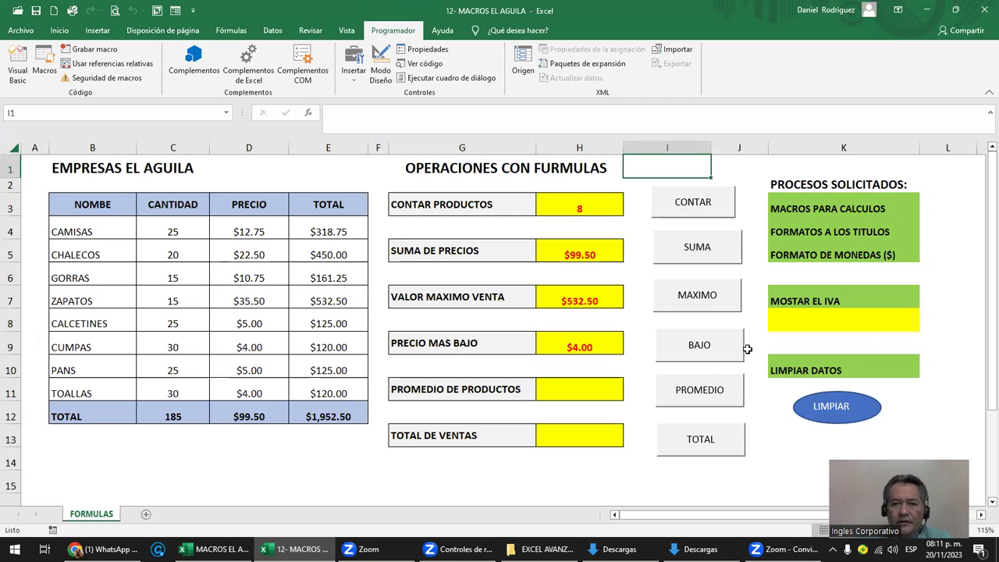
Link PROMEDIO to PROMEDIO_PRODUCTOS and run it to show the $23.13 average.
right_click(732, 399)
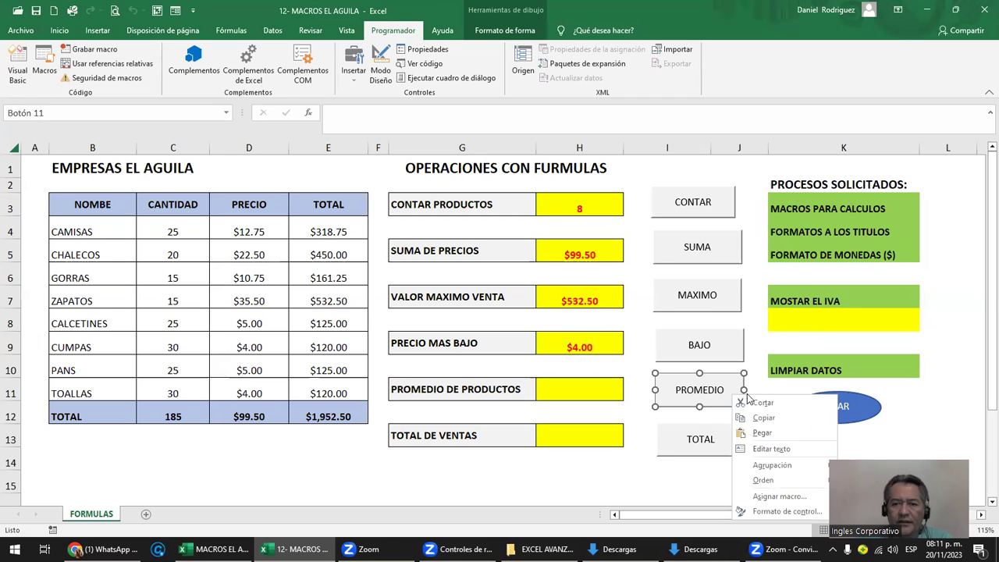
left_click(793, 495)
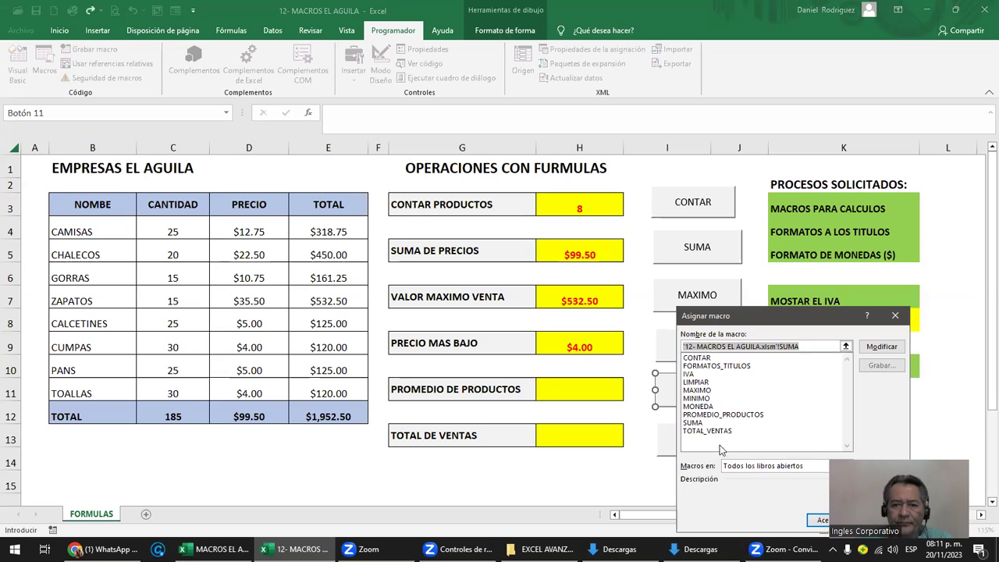
left_click(733, 415)
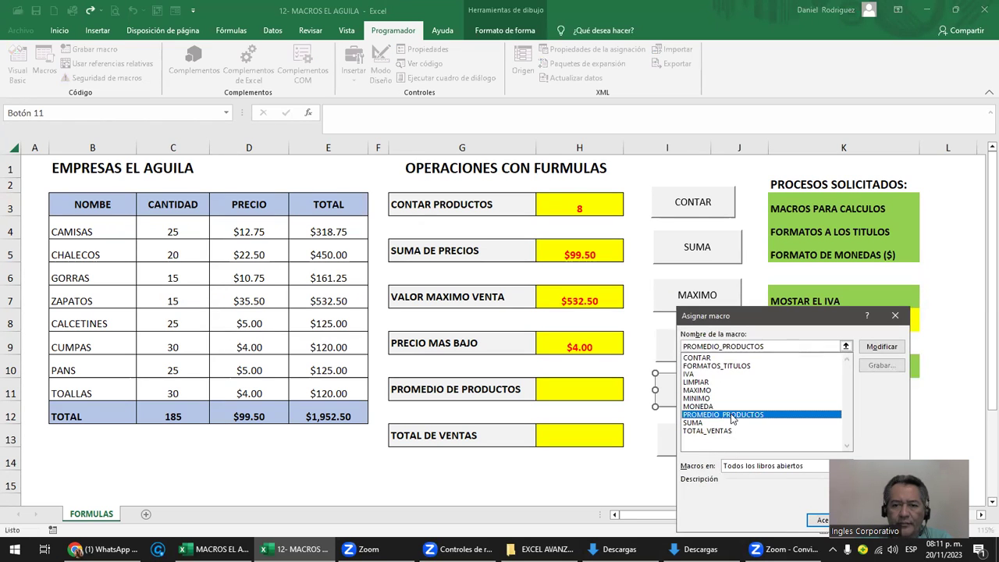
left_click(813, 520)
left_click(639, 415)
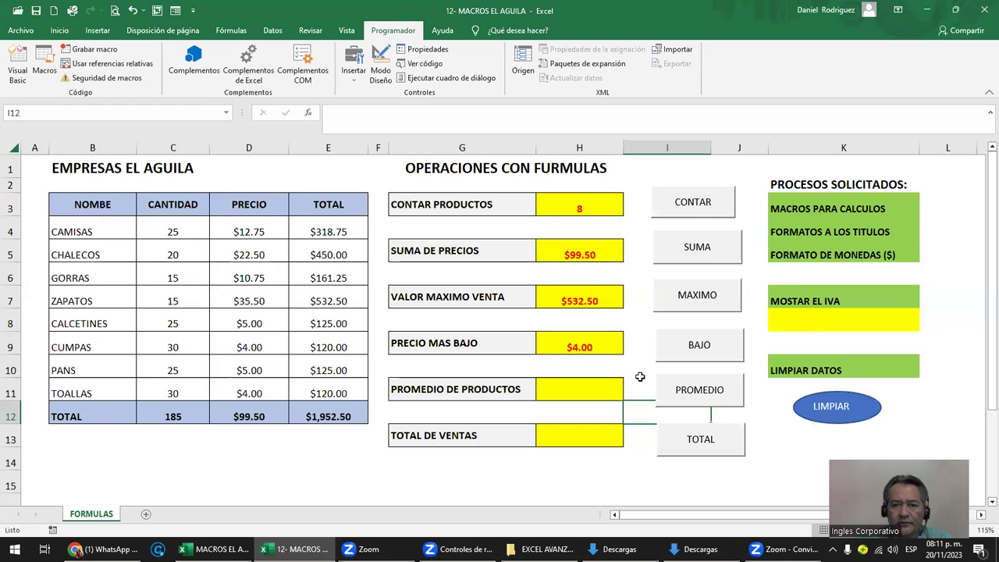
left_click(712, 389)
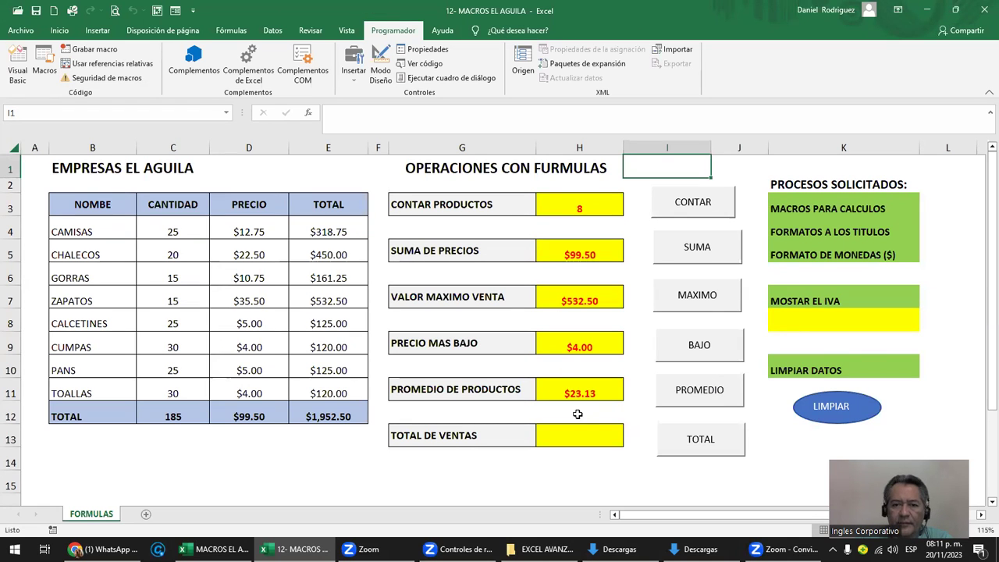
Assign the TOTAL_VENTAS macro to the TOTAL button.
right_click(686, 426)
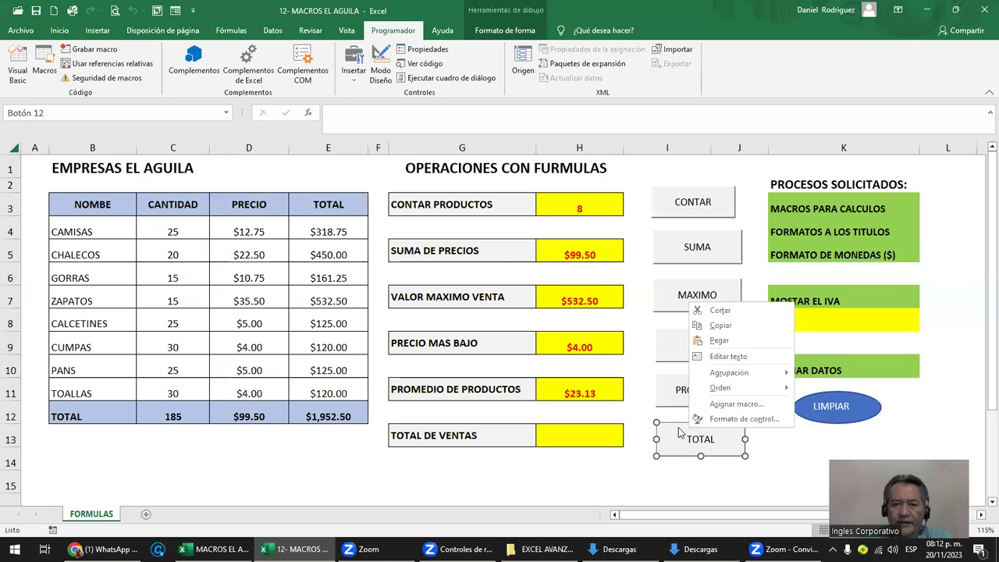
left_click(733, 403)
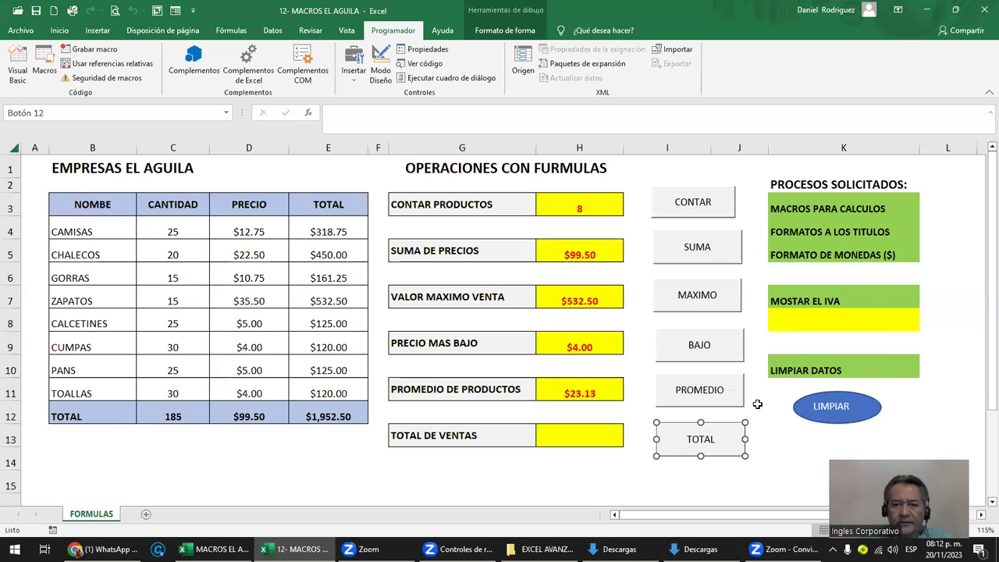
left_click(680, 407)
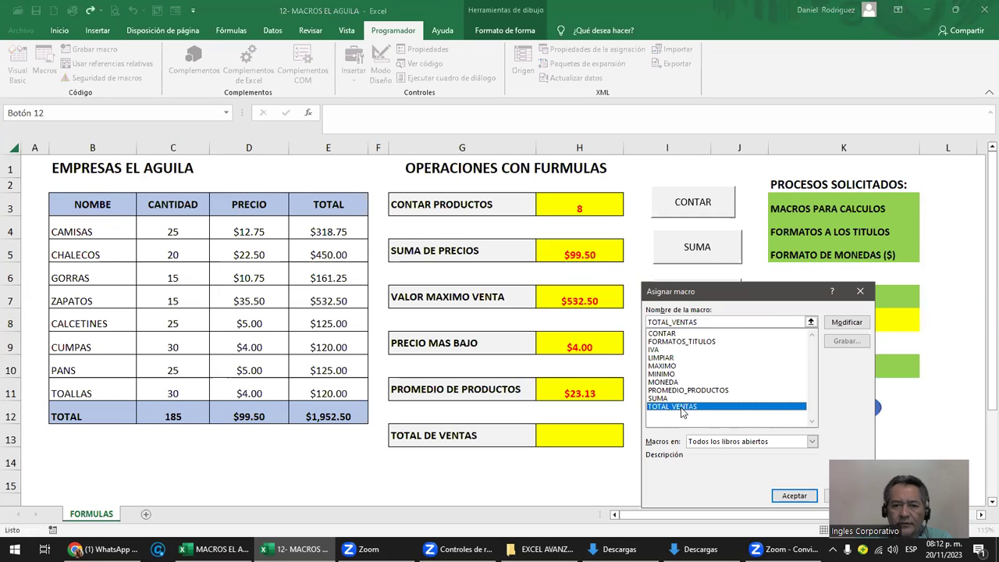
left_click(797, 497)
Run TOTAL to show total sales in H13, then clear all results with LIMPIAR.
left_click(614, 463)
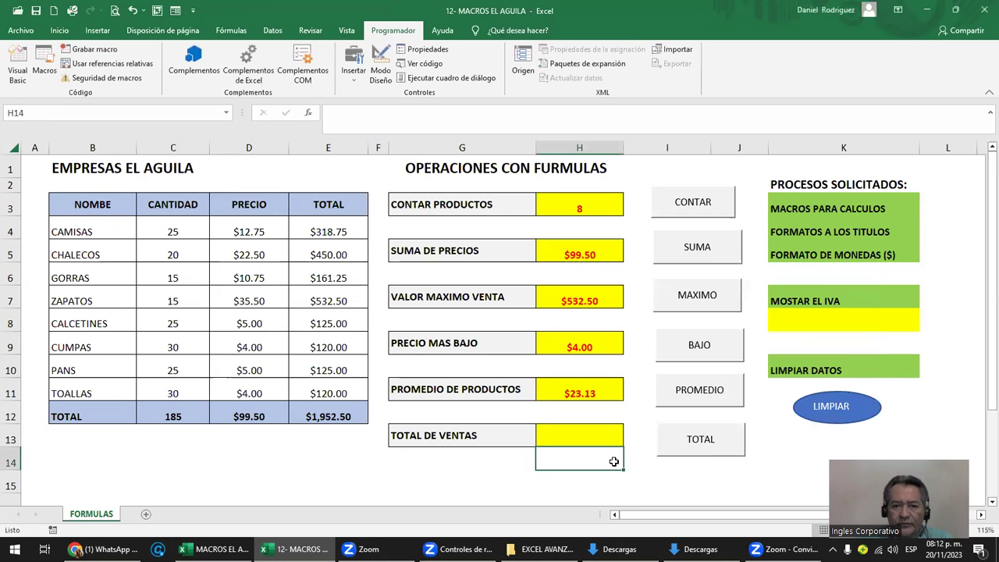
left_click(700, 441)
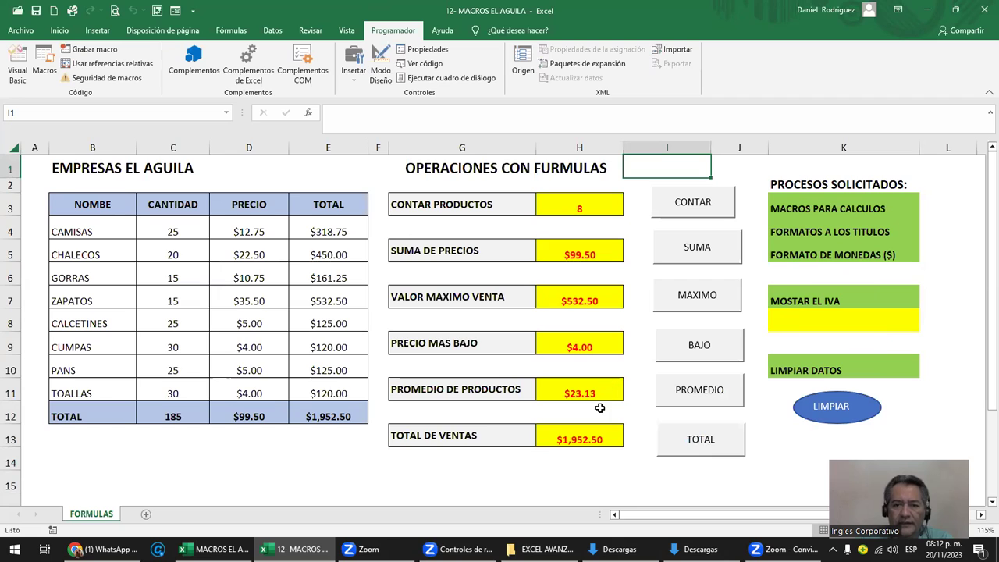
left_click(824, 413)
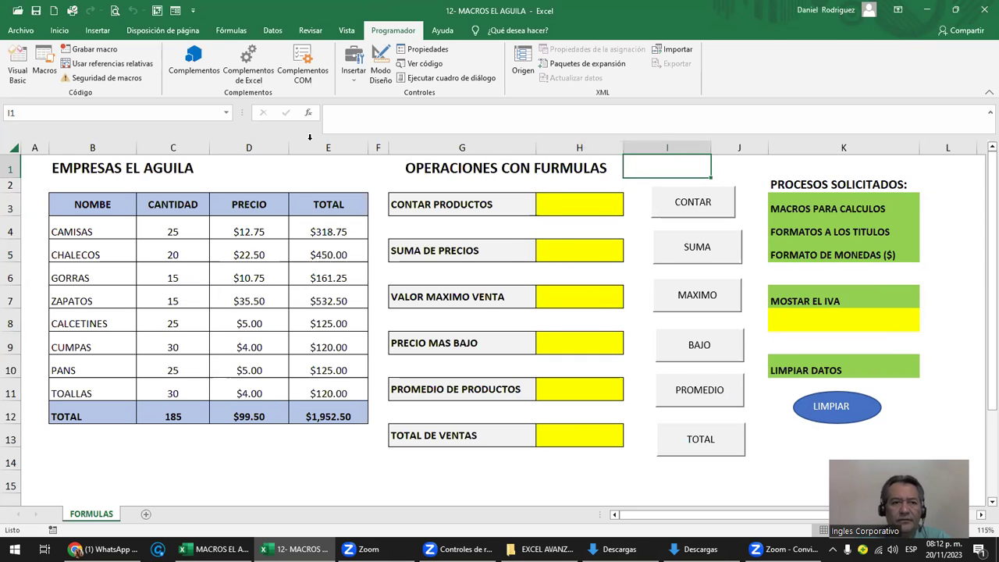
Draw a rectangle from Insertar > Formas just beneath the LIMPIAR oval.
left_click(111, 32)
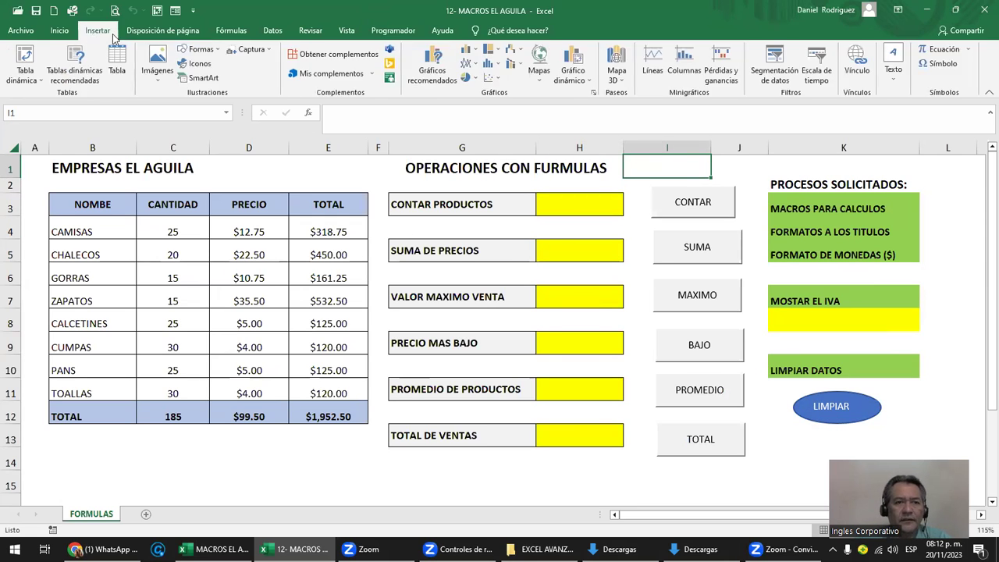
left_click(199, 50)
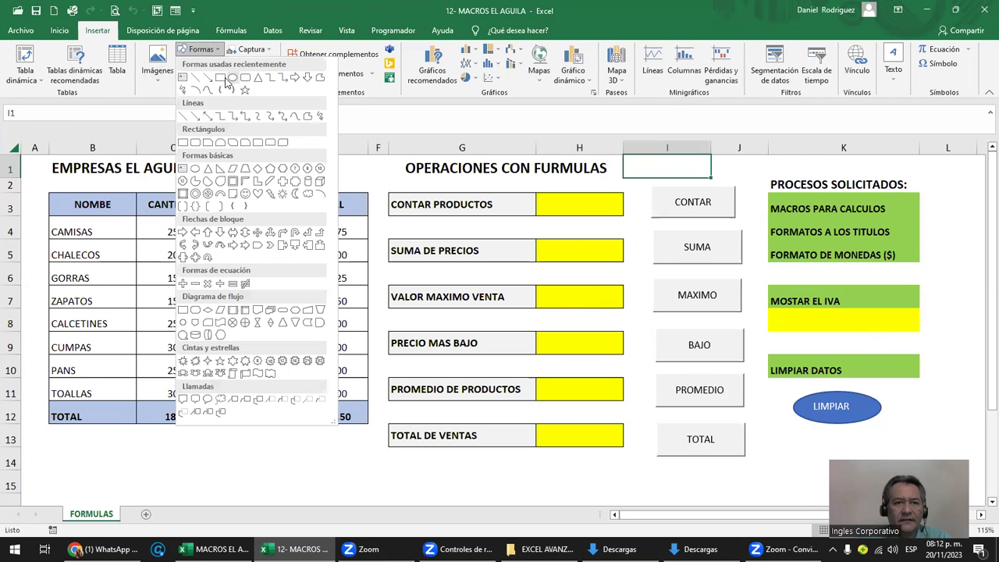
left_click(226, 81)
mouse_move(774, 445)
left_mouse_down()
mouse_move(825, 489)
mouse_move(859, 496)
left_mouse_up()
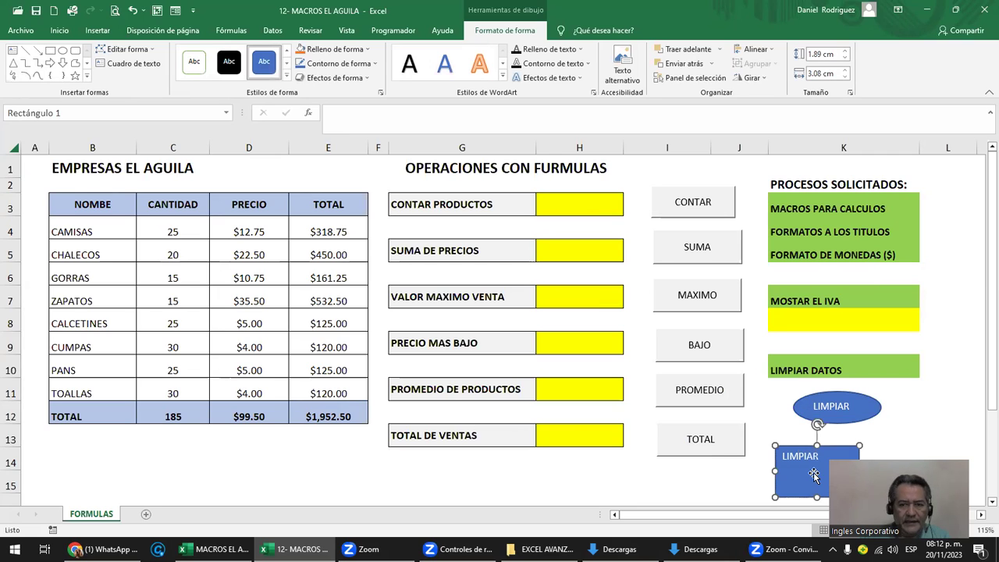
Run the LIMPIAR oval's clearing macro once more, then delete the oval.
left_click(907, 437)
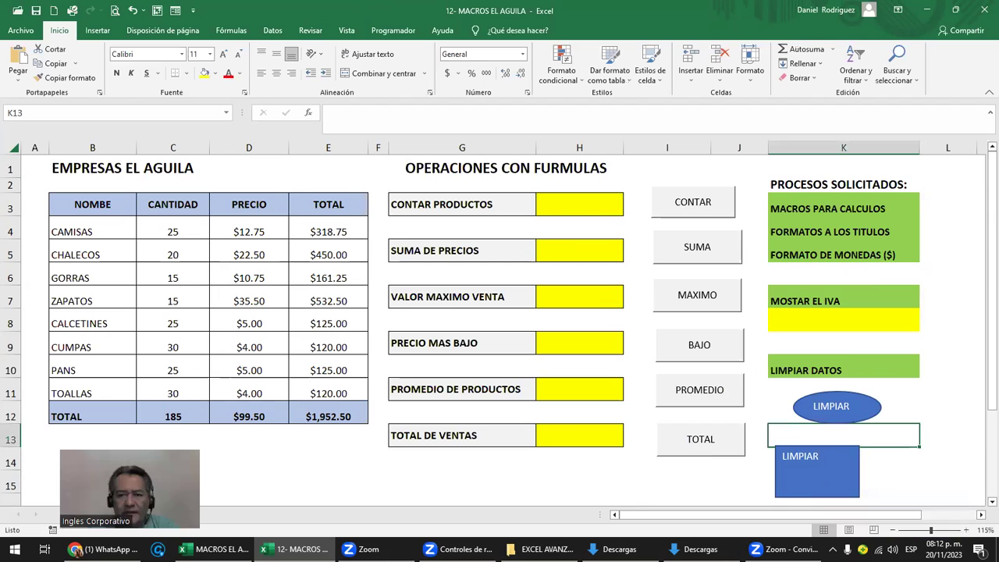
left_click(847, 412)
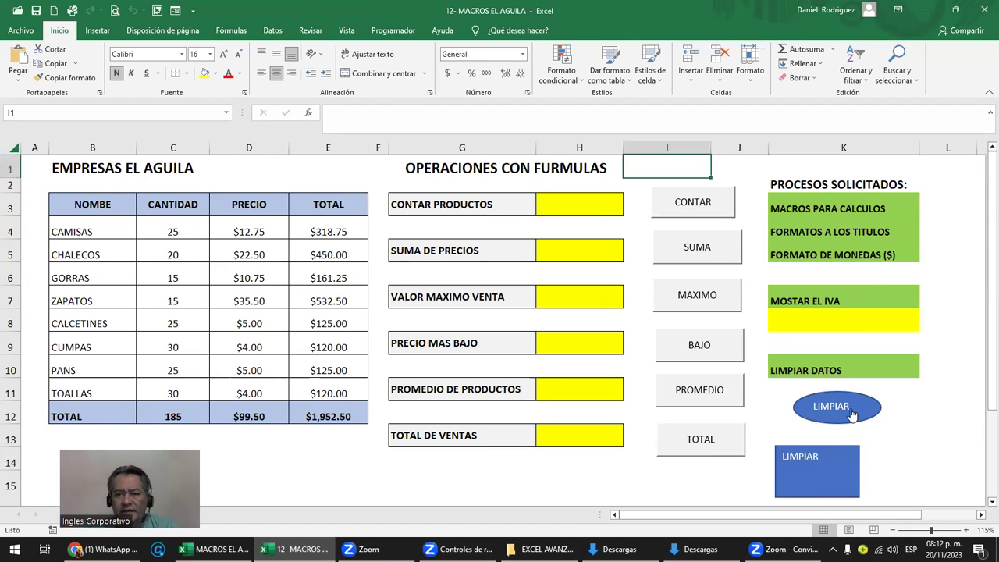
left_click(841, 465)
left_click(839, 466)
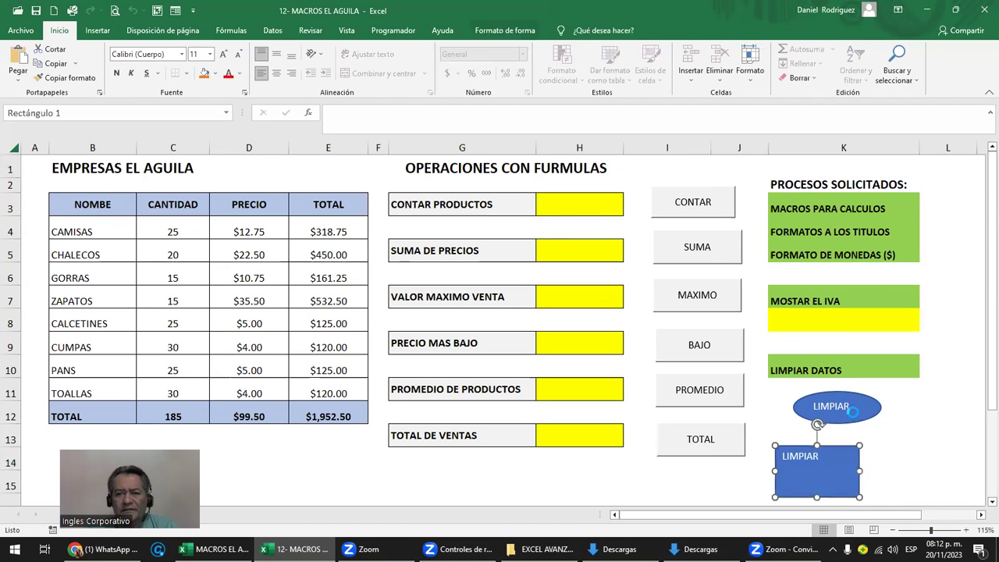
right_click(857, 405)
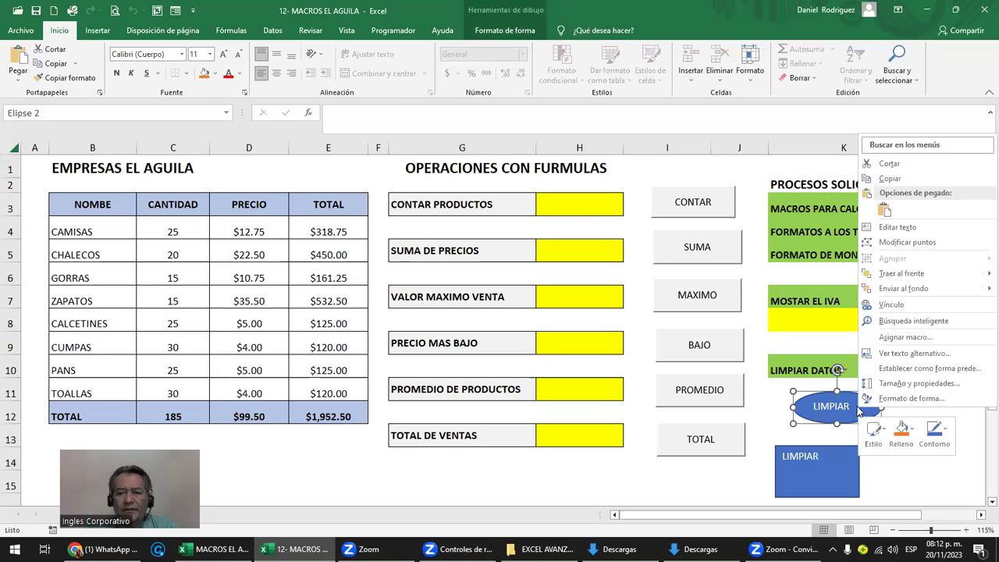
key("Escape")
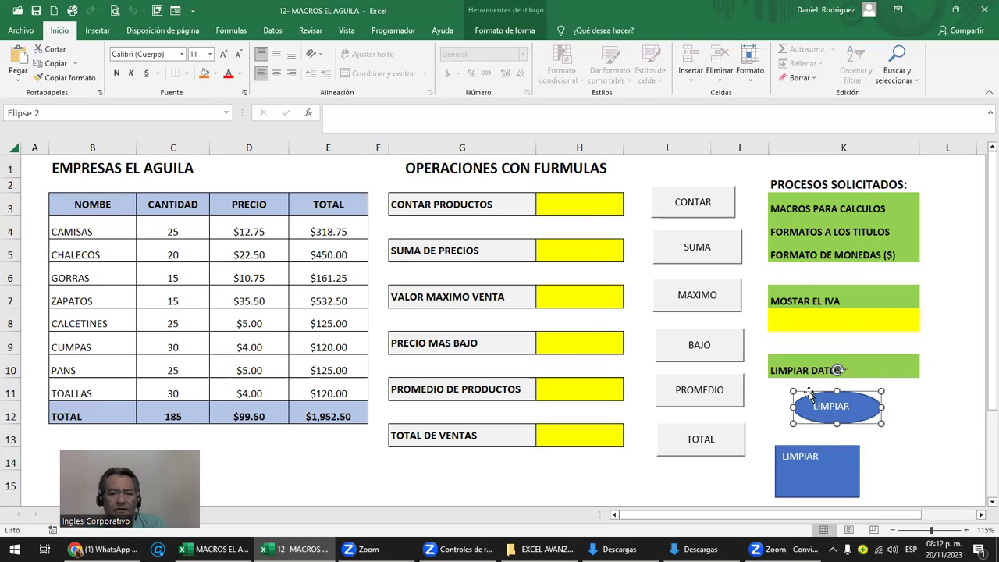
key("Delete")
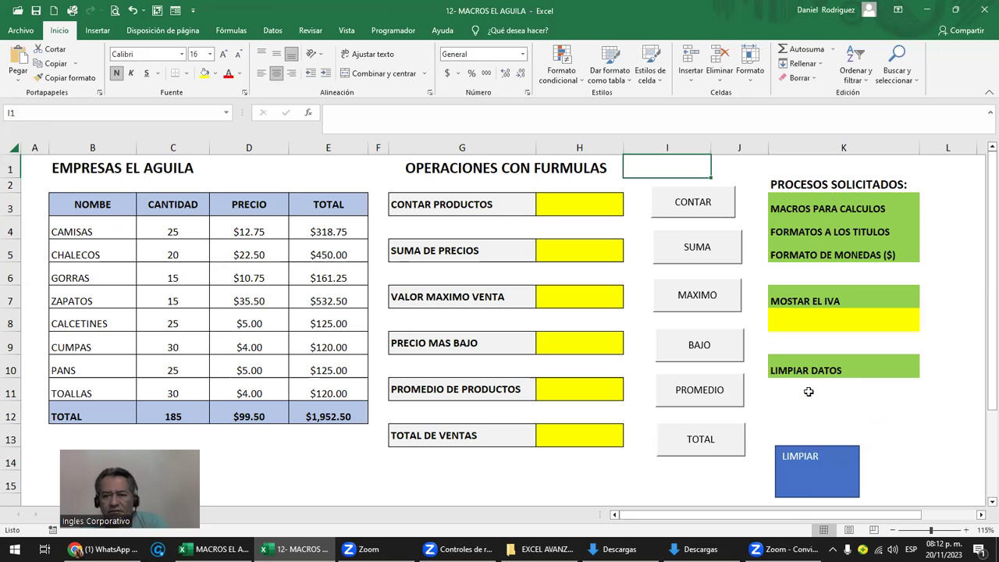
Move the blue LIMPIAR rectangle under LIMPIAR DATOS, widen it and centre its label.
left_click(805, 451)
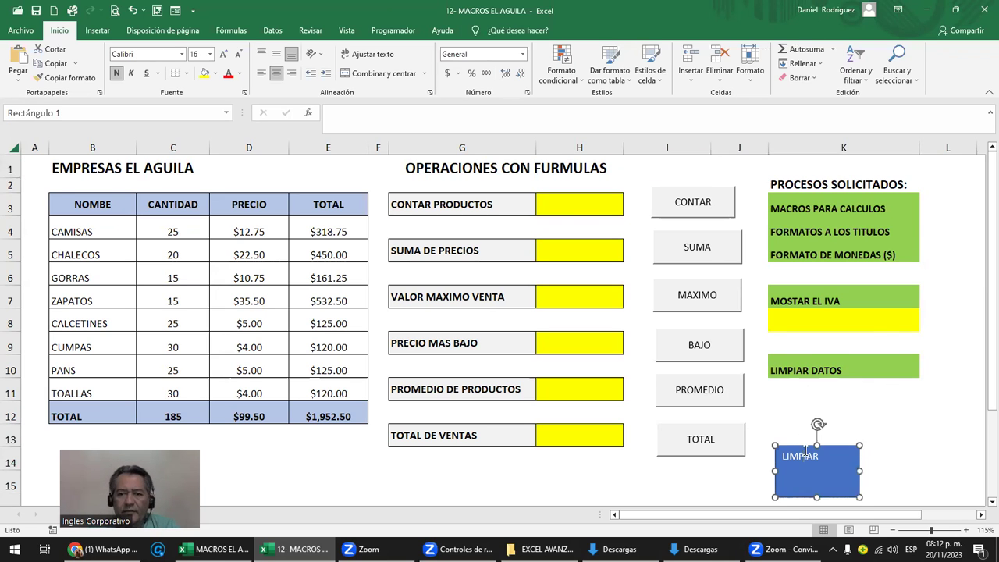
right_click(806, 453)
left_click(805, 453)
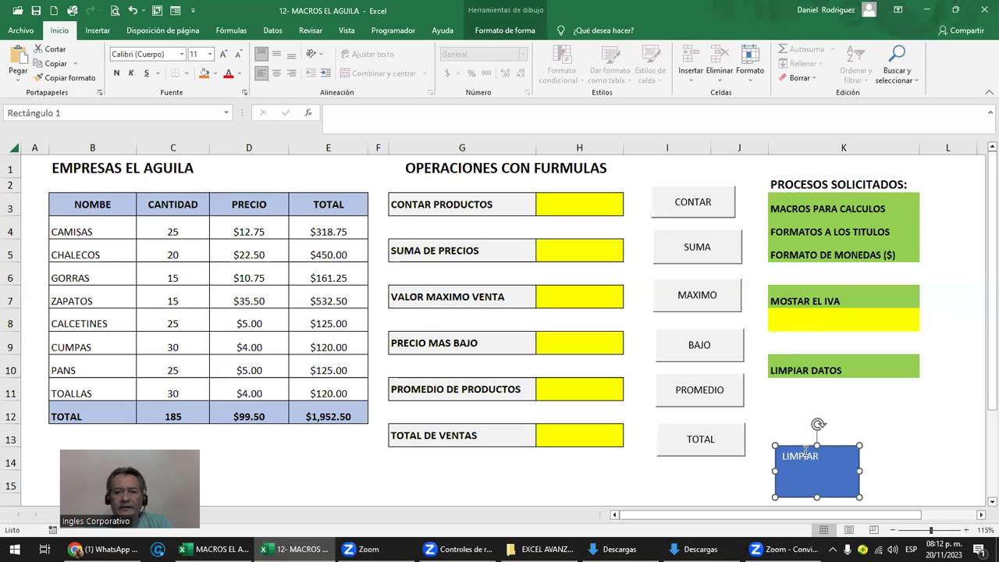
mouse_move(805, 446)
left_mouse_down()
mouse_move(793, 406)
mouse_move(774, 411)
left_mouse_up()
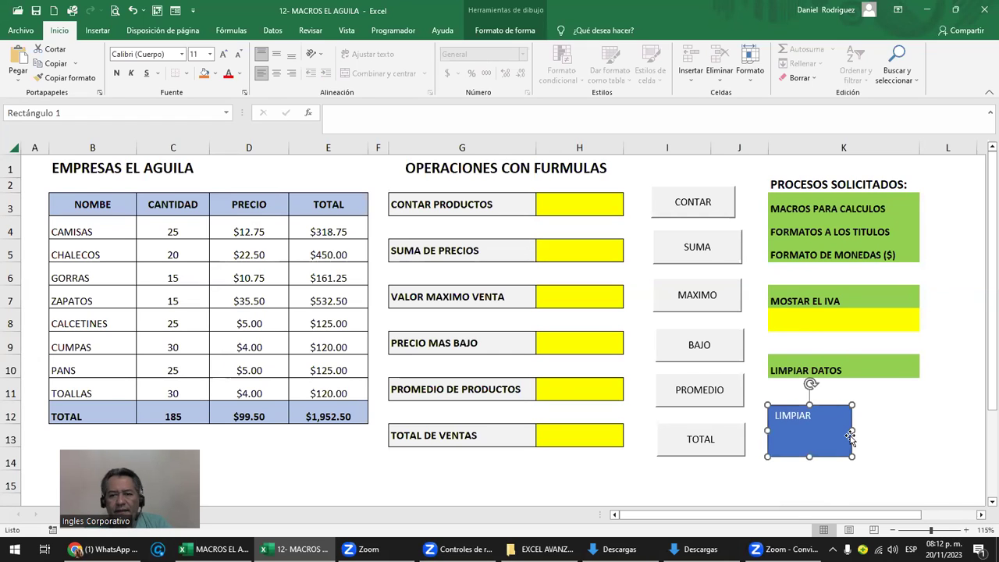
mouse_move(851, 432)
left_mouse_down()
mouse_move(905, 430)
mouse_move(871, 431)
left_mouse_up()
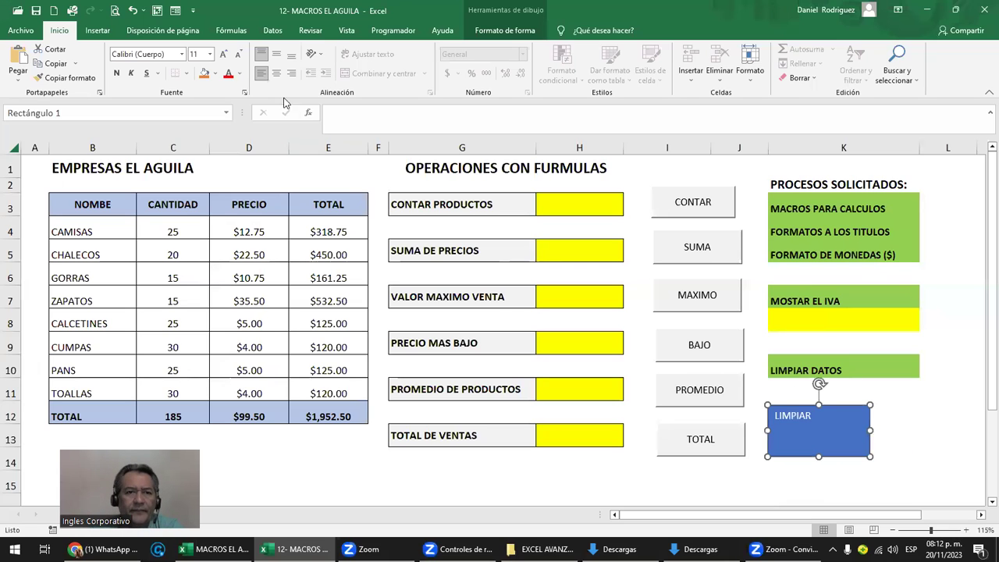
left_click(277, 74)
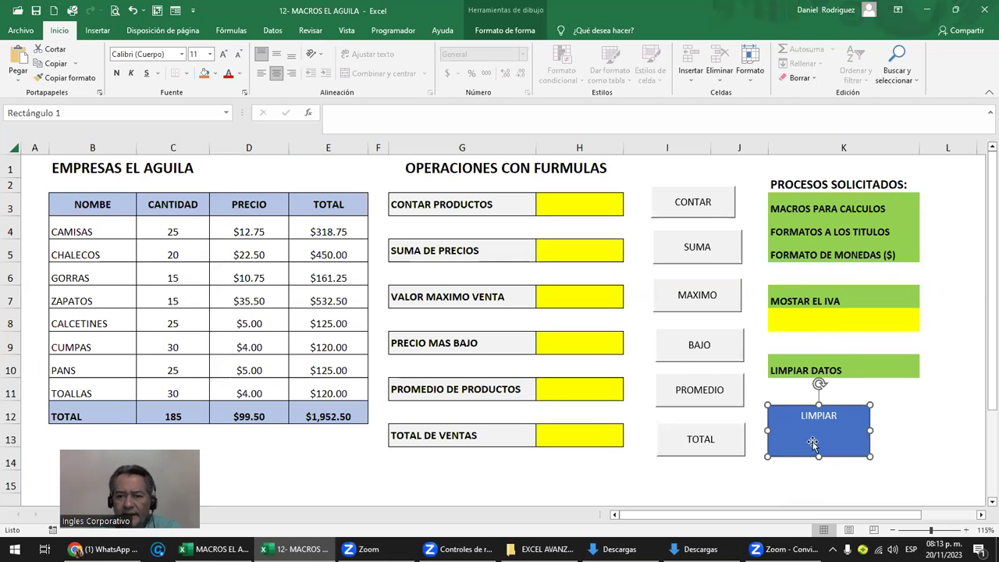
left_click_drag(804, 457, 821, 458)
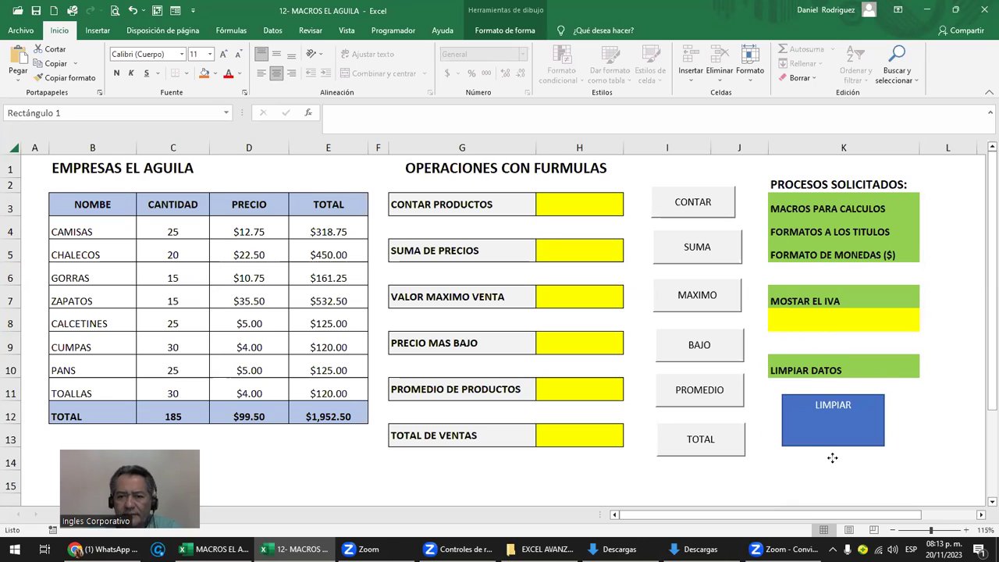
Assign the LIMPIAR macro to the blue LIMPIAR rectangle.
right_click(820, 446)
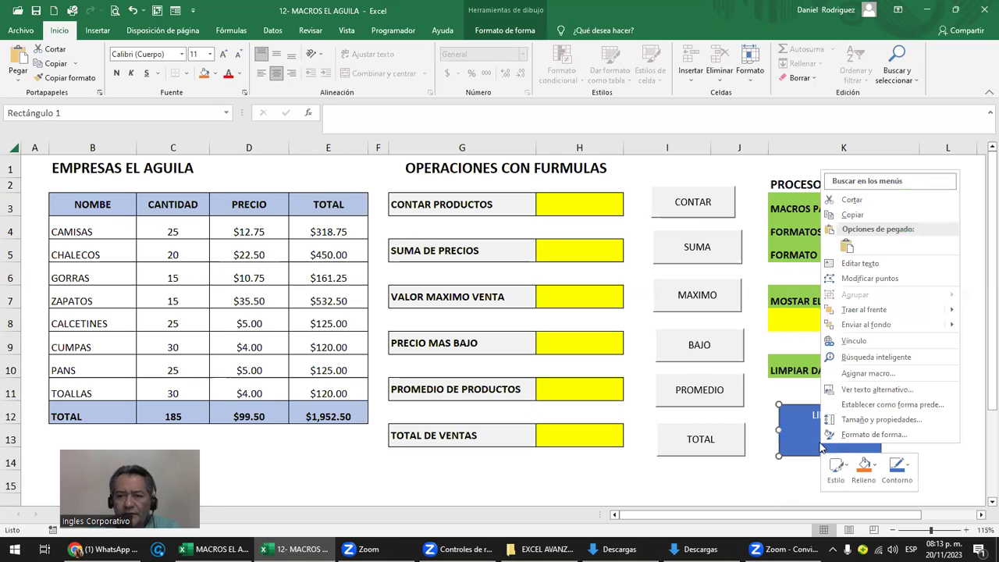
left_click(880, 376)
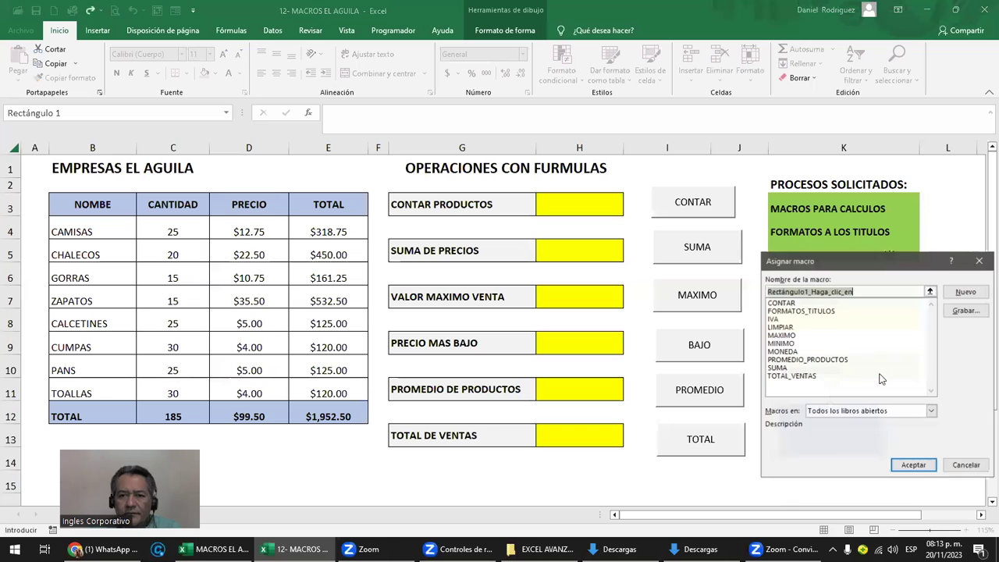
left_click(782, 327)
left_click(918, 466)
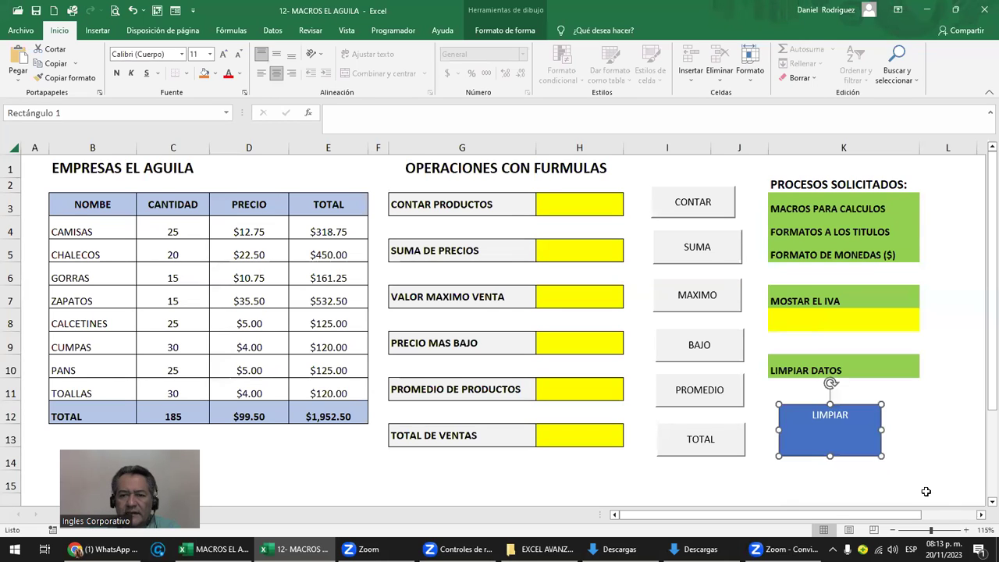
Clear results with LIMPIAR, then run TOTAL, PROMEDIO, BAJO, MAXIMO, SUMA and CONTAR.
left_click(848, 434)
left_click(700, 442)
left_click(700, 395)
left_click(703, 344)
left_click(708, 291)
left_click(709, 250)
left_click(732, 204)
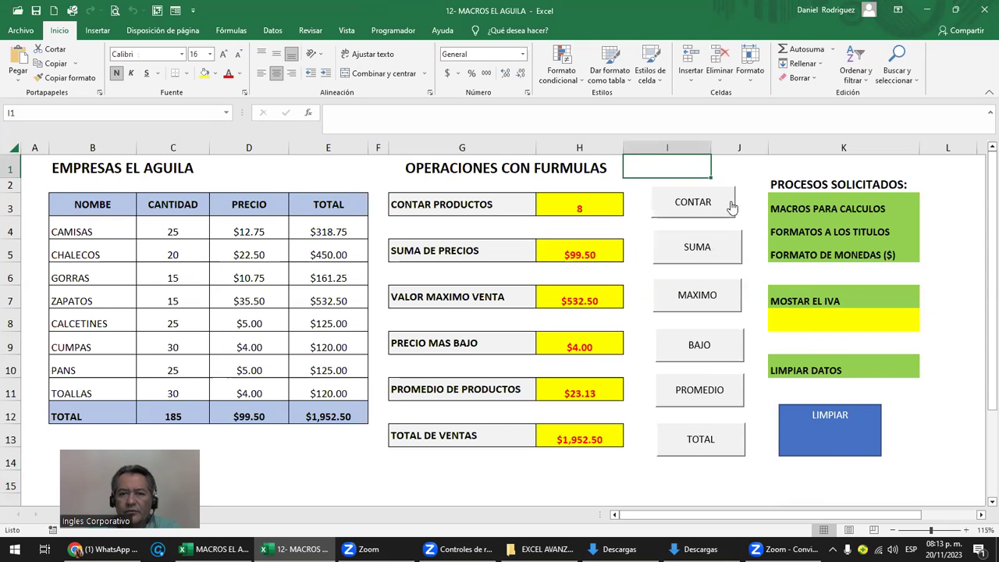
Clear results with LIMPIAR, then run CONTAR, SUMA, MAXIMO and BAJO.
left_click(849, 423)
left_click(675, 214)
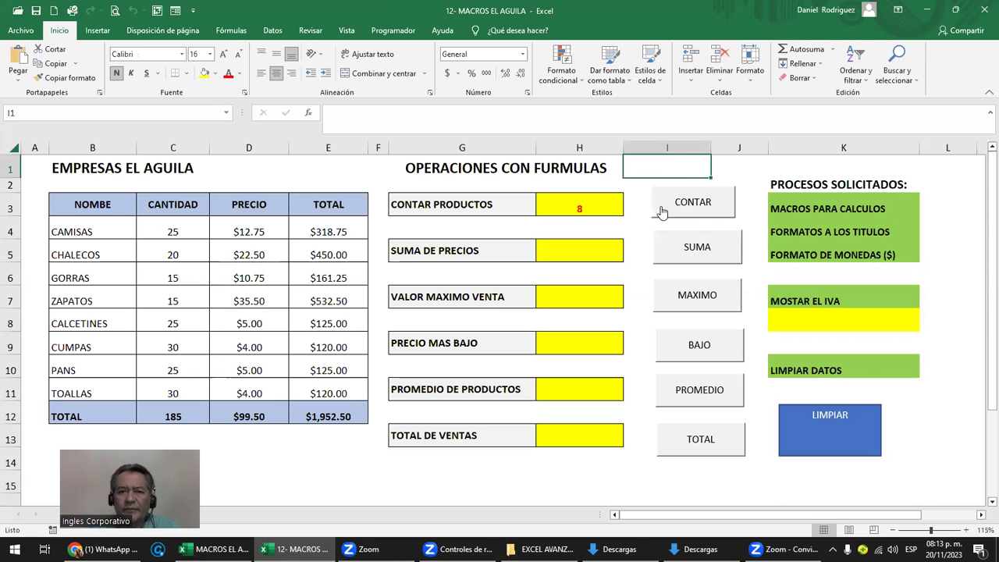
left_click(683, 266)
left_click(676, 306)
left_click(696, 347)
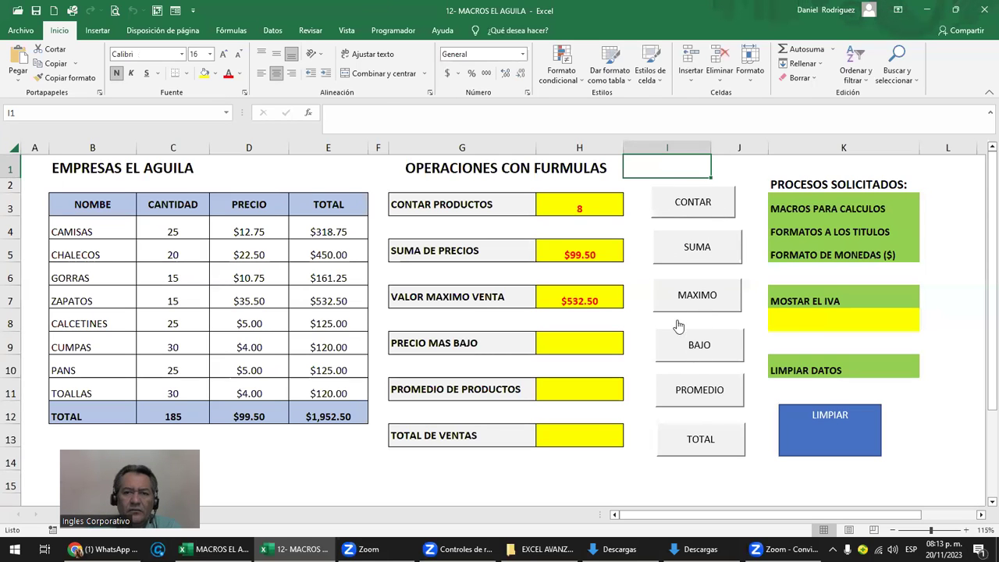
Open the Programador form controls list and close it again.
left_click(393, 31)
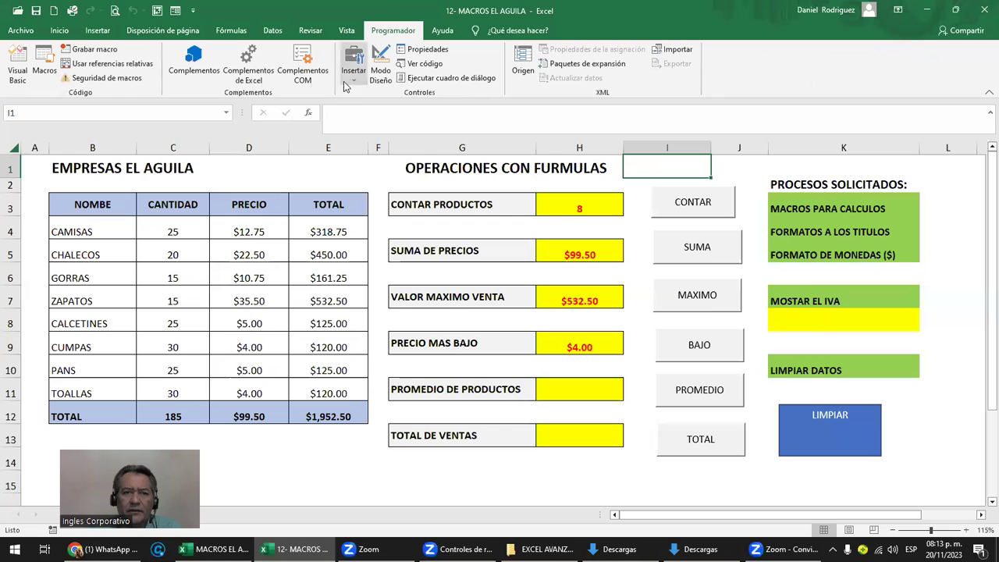
left_click(353, 70)
left_click(457, 103)
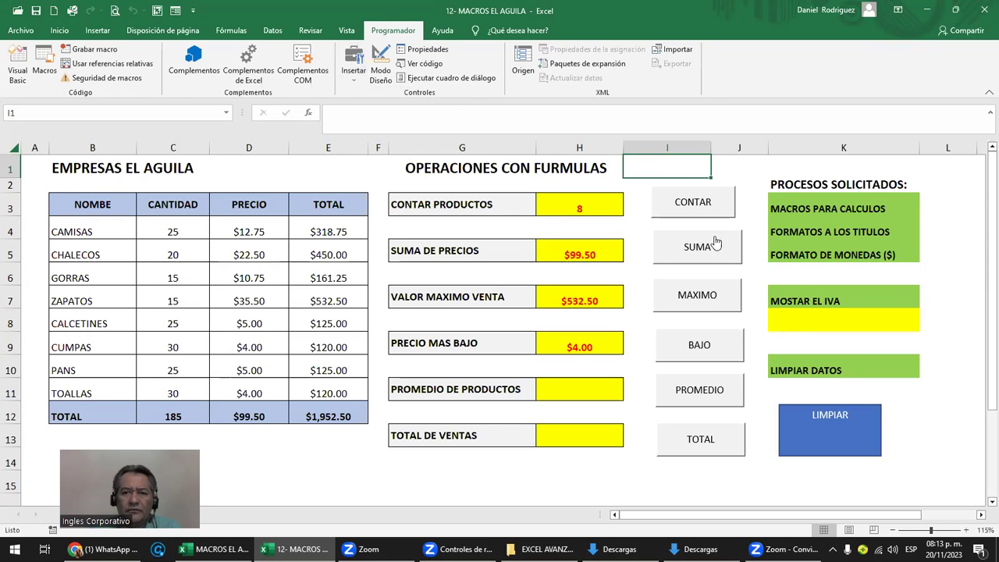
Clear again with LIMPIAR and rerun CONTAR, SUMA, MAXIMO, BAJO and PROMEDIO.
left_click(857, 452)
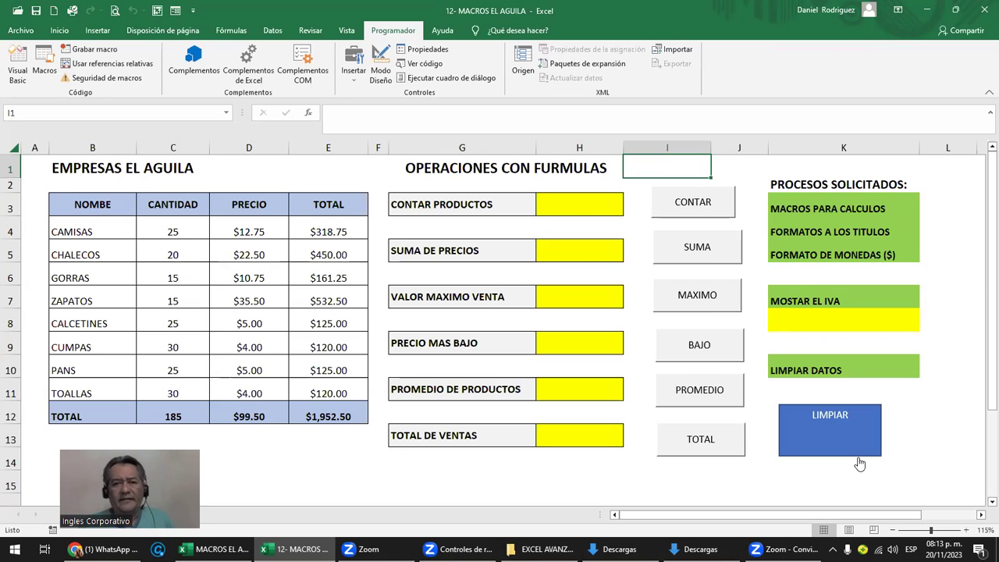
left_click(675, 220)
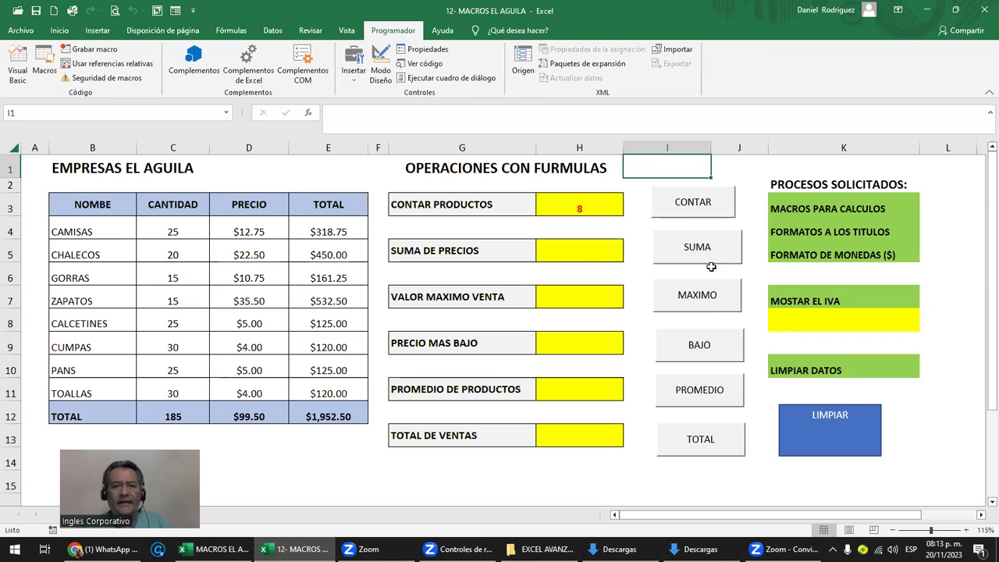
left_click(705, 307)
left_click(705, 345)
left_click(702, 392)
left_click(711, 442)
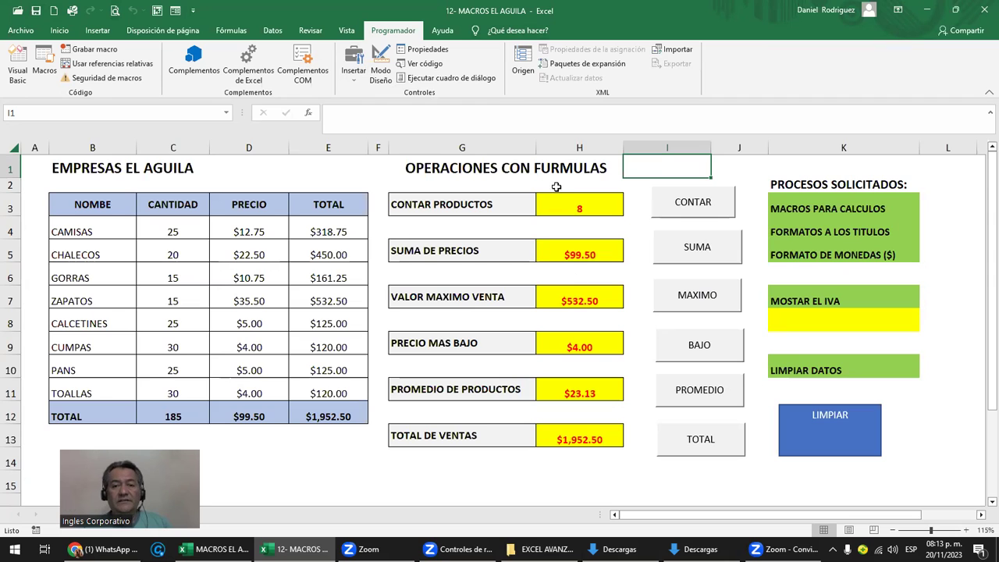
Review the sheet by selecting columns A–H, cell H3, columns I–K and D1.
left_click_drag(606, 147, 43, 139)
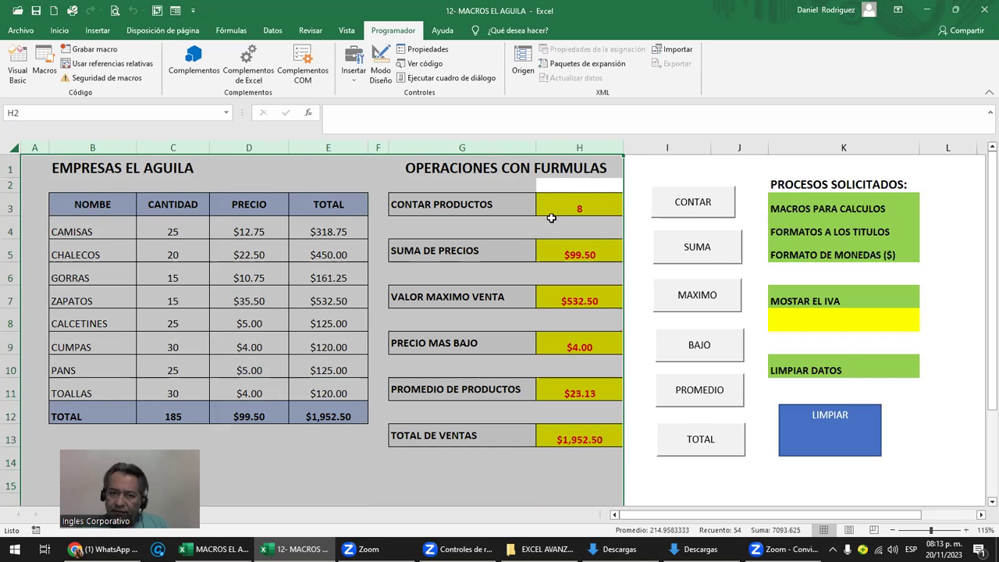
left_click(568, 200)
left_click_drag(655, 149, 903, 151)
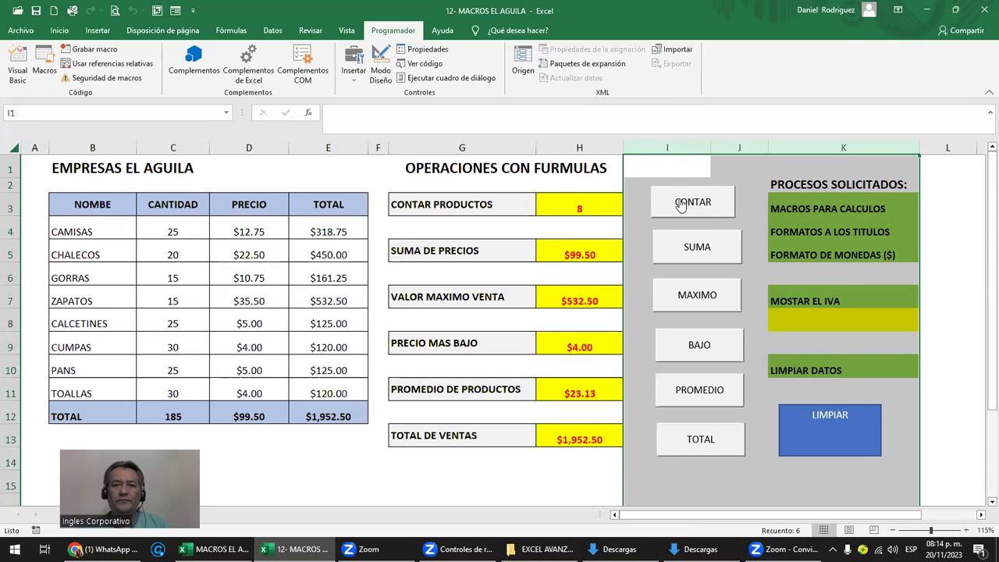
left_click(671, 160)
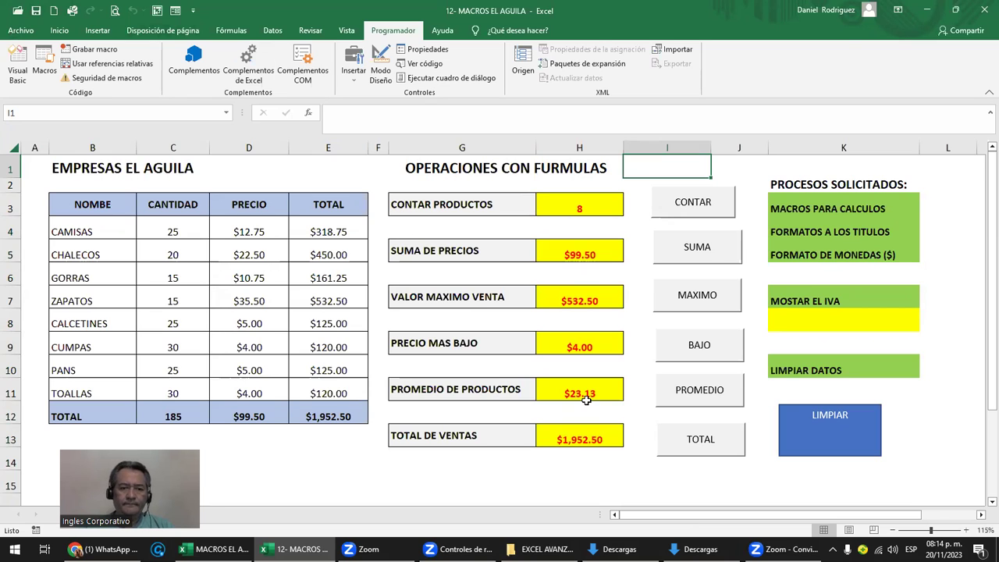
left_click(268, 175)
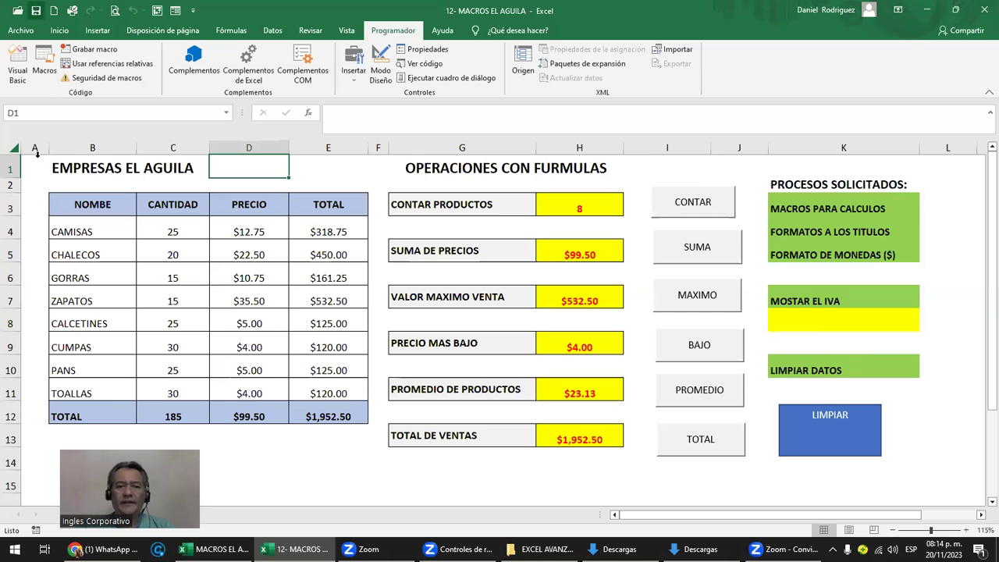
Download the Guía práctica 5_ INGRESO DE DATOS 2023.xlsm attachment from the class group chat.
left_click(105, 548)
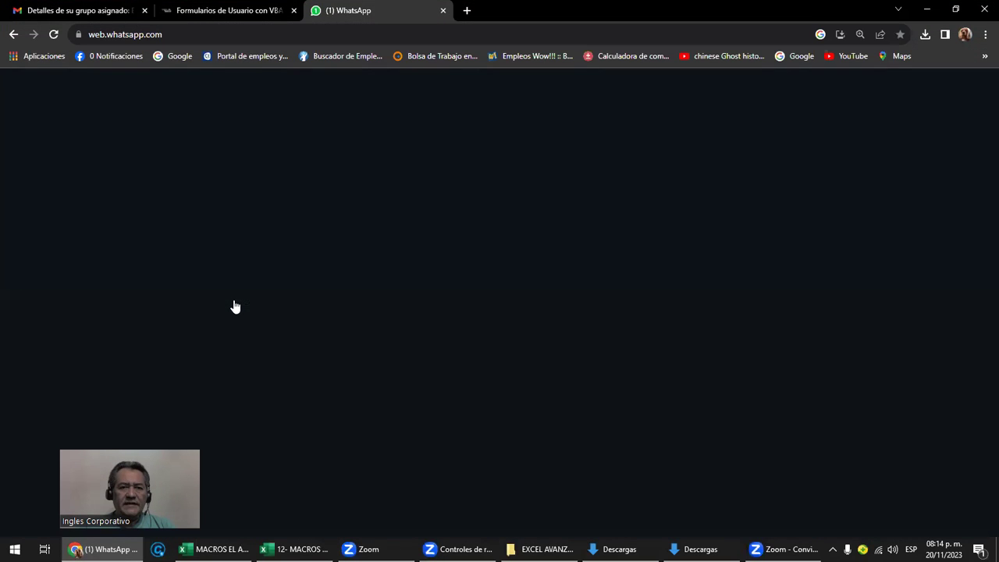
scroll(267, 227, "down", 2)
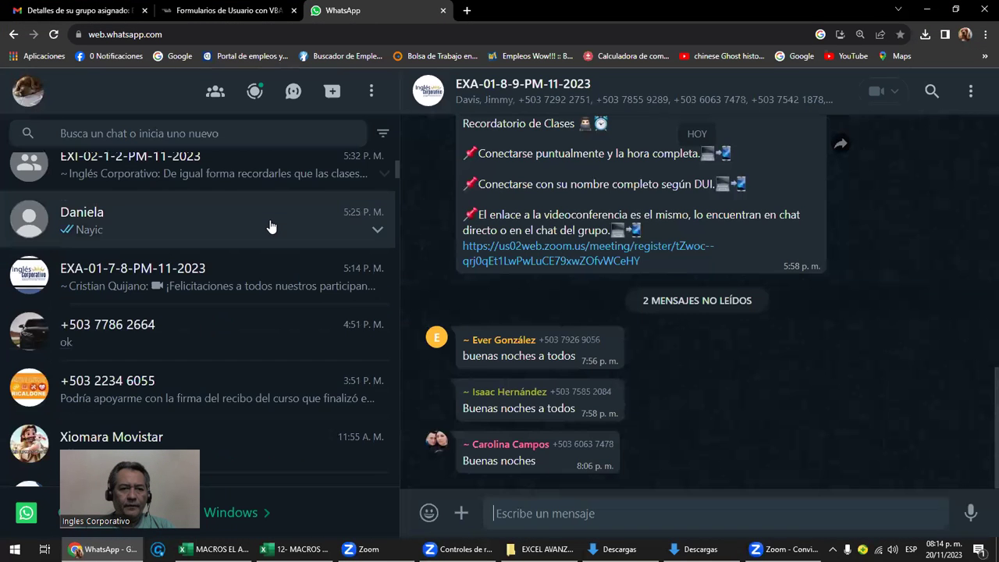
scroll(279, 230, "up", 3)
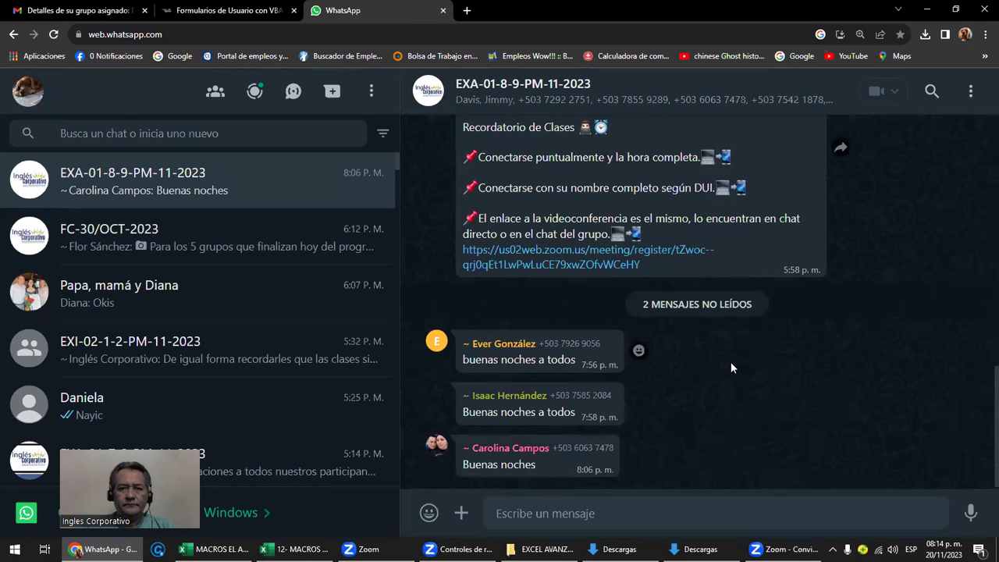
scroll(741, 335, "up", 4)
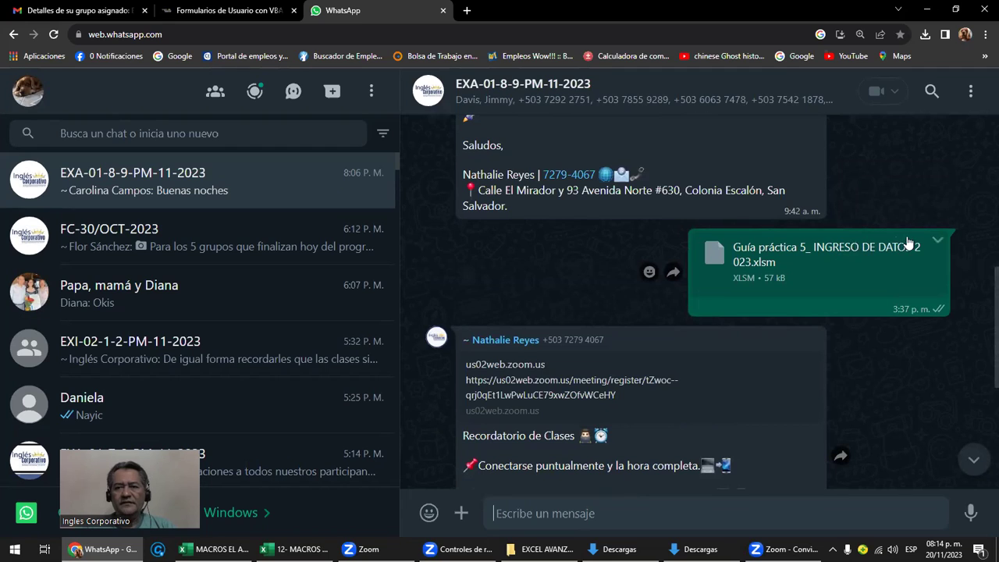
left_click(833, 242)
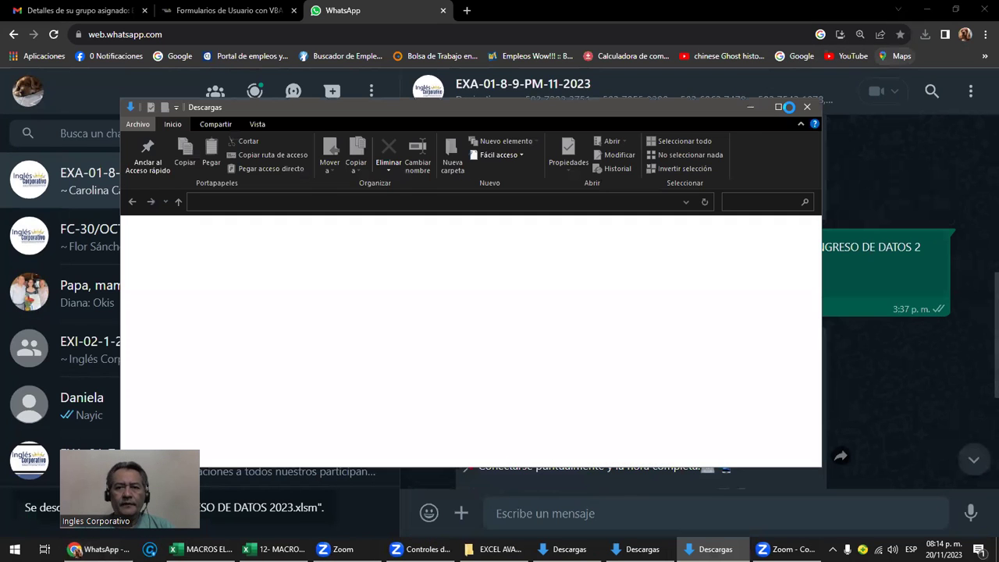
Tick Desbloquear in the Propiedades of the downloaded (1) workbook copy, then return to Excel.
key("super+Up")
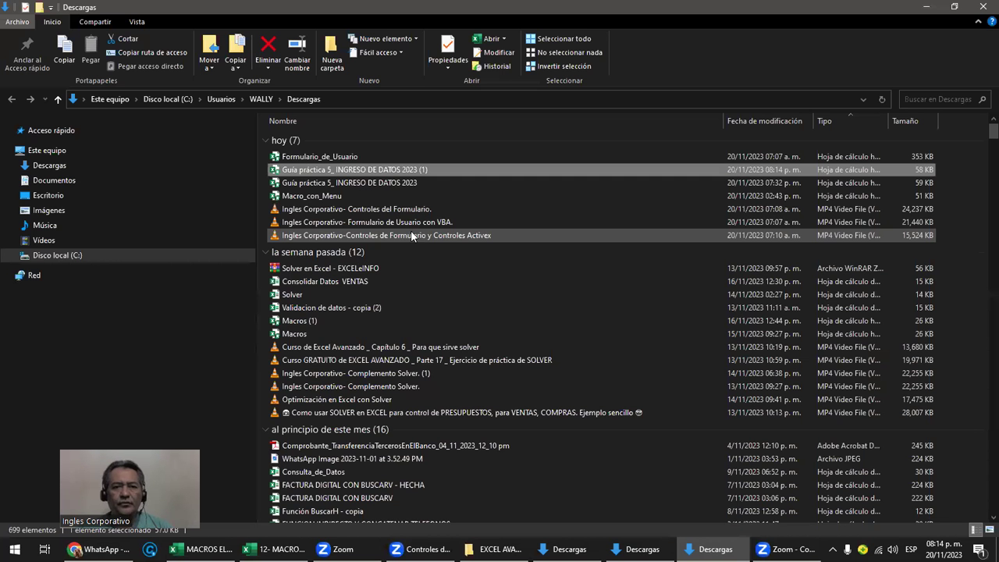
left_click(394, 183)
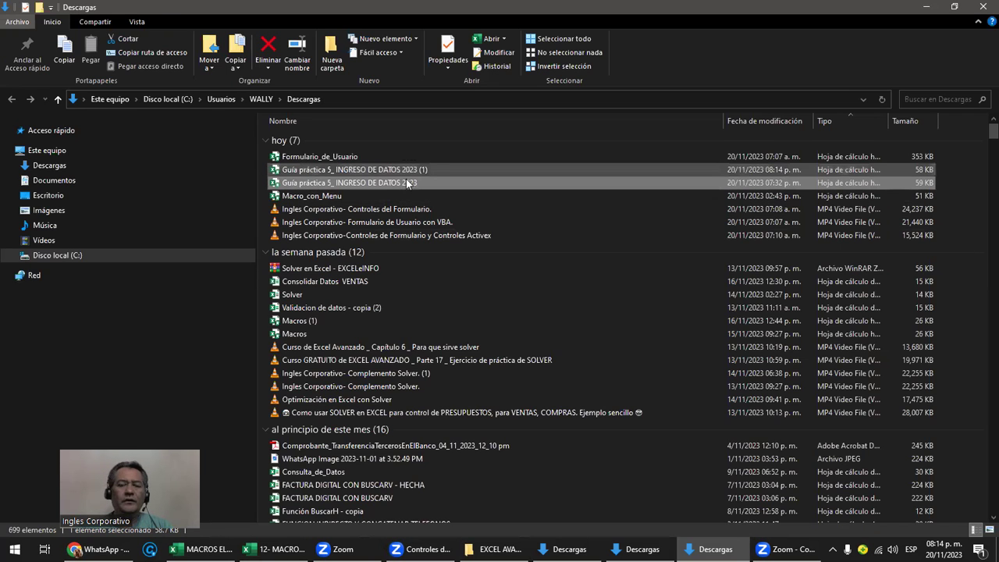
left_click(404, 167)
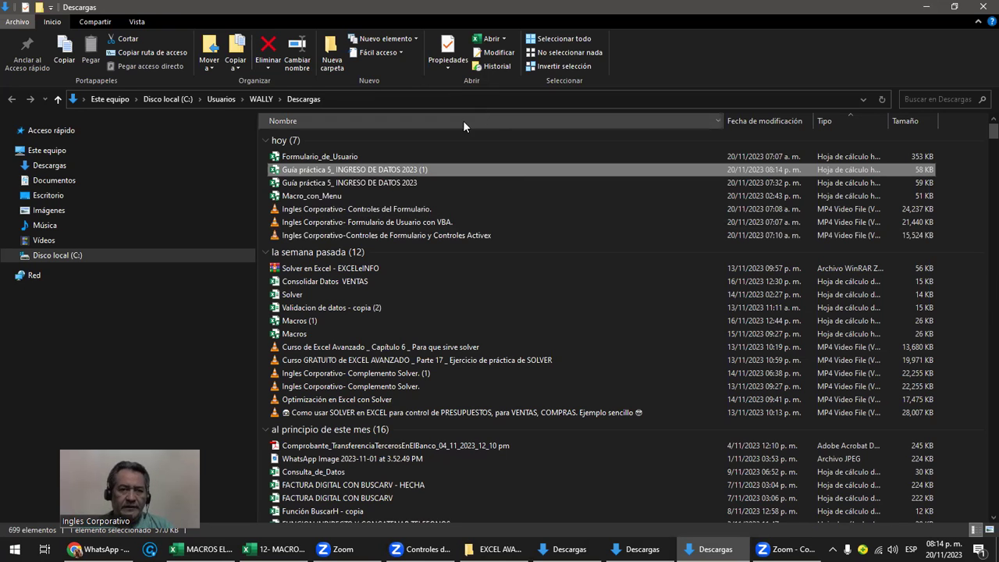
right_click(402, 170)
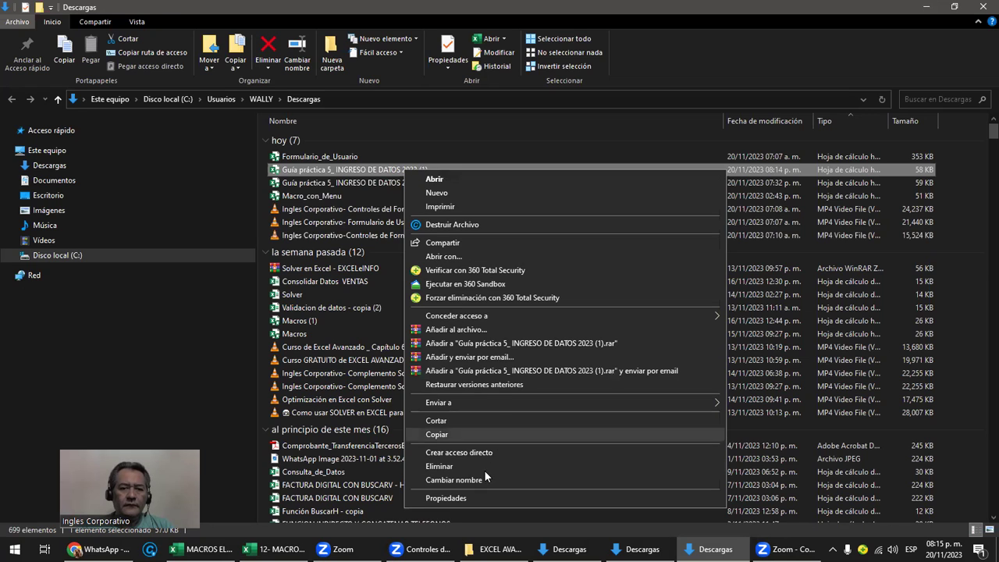
left_click(462, 498)
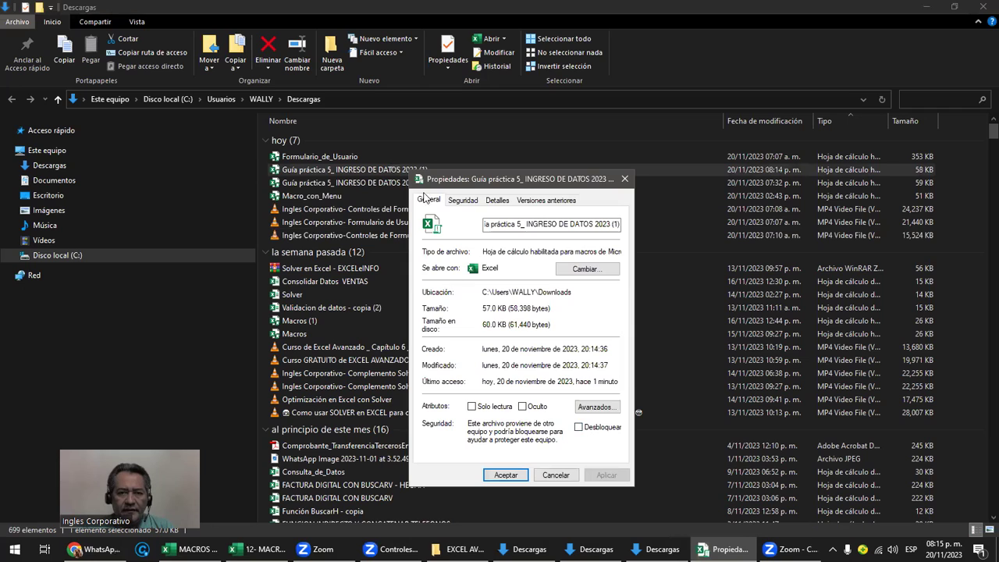
left_click(578, 427)
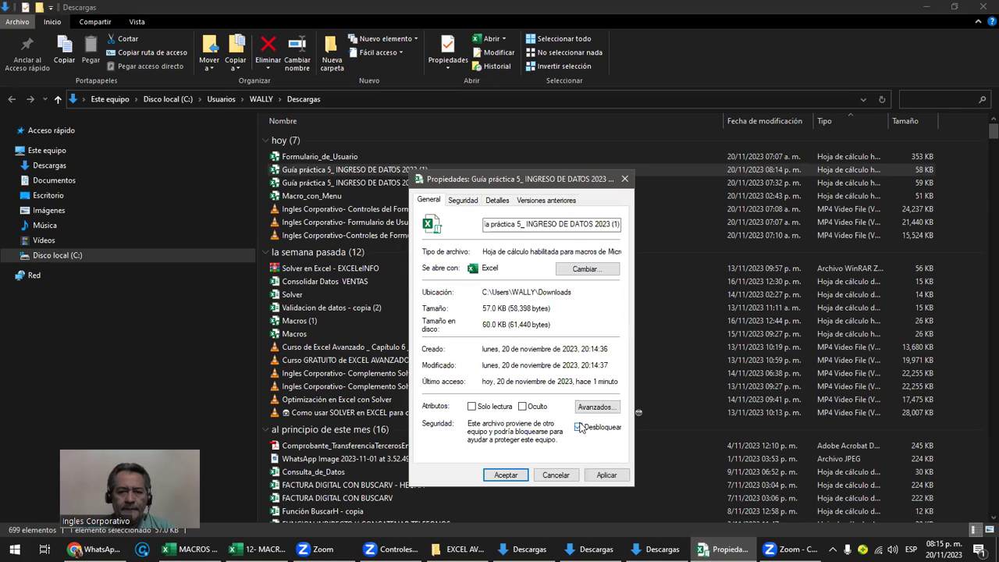
left_click(505, 475)
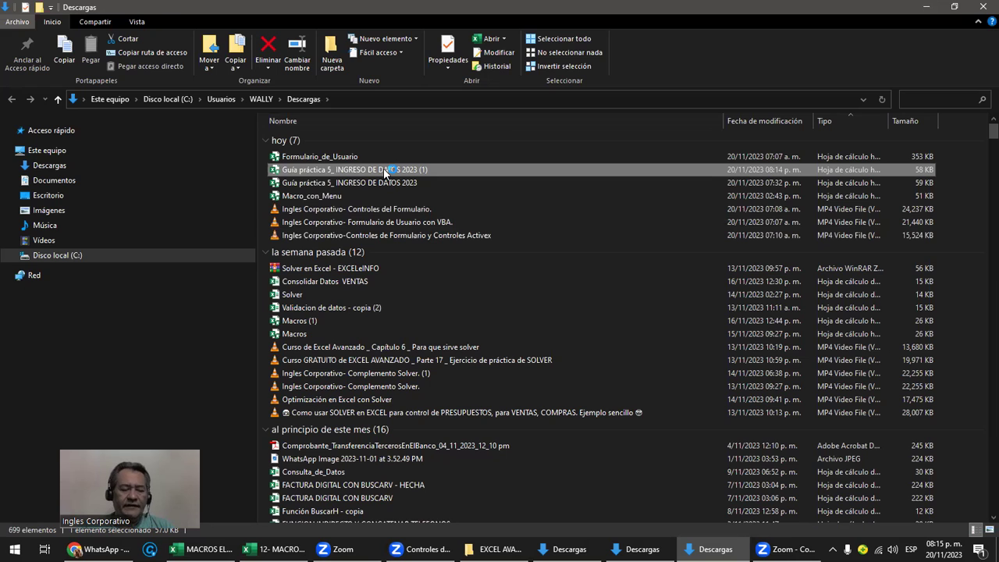
key("alt+Tab")
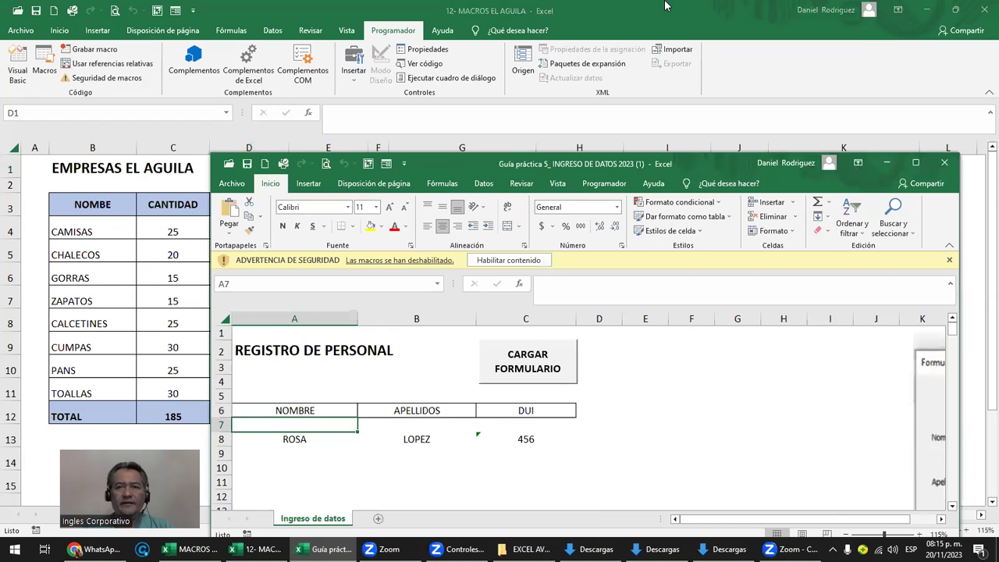
Close 12- MACROS EL AGUILA, maximize the Guía práctica workbook and enable its macros.
left_click(665, 7)
left_click(984, 10)
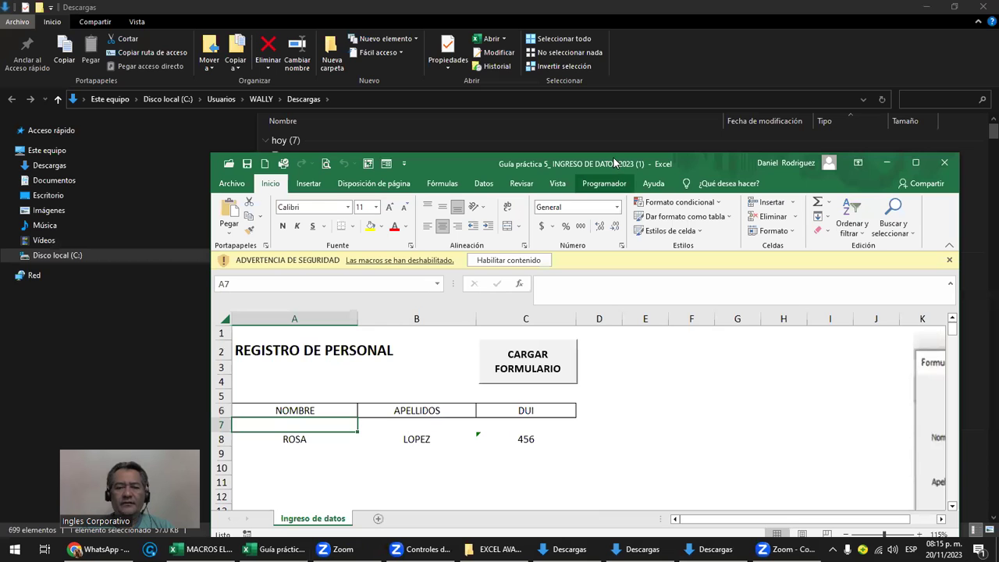
left_click_drag(499, 163, 411, 2)
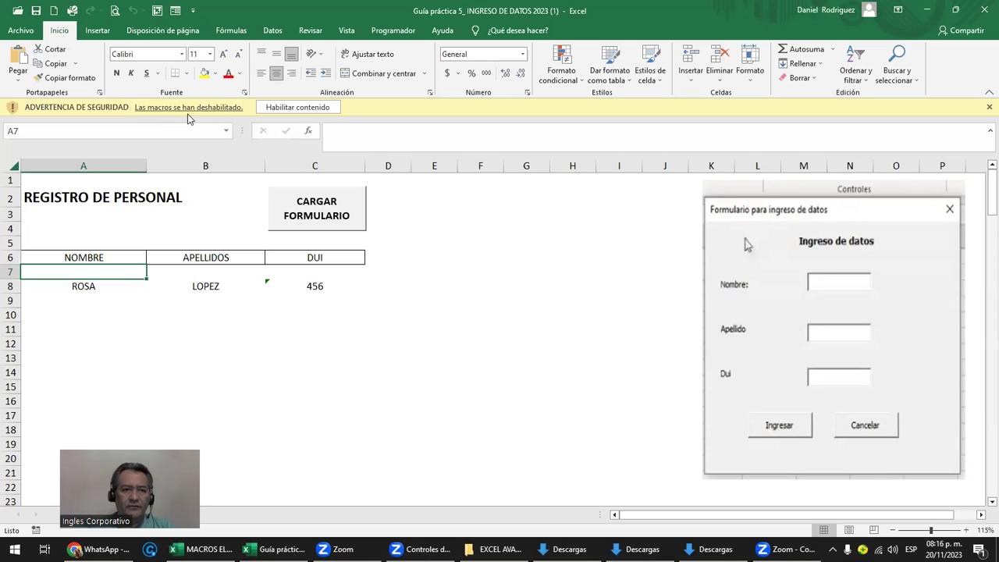
left_click(310, 110)
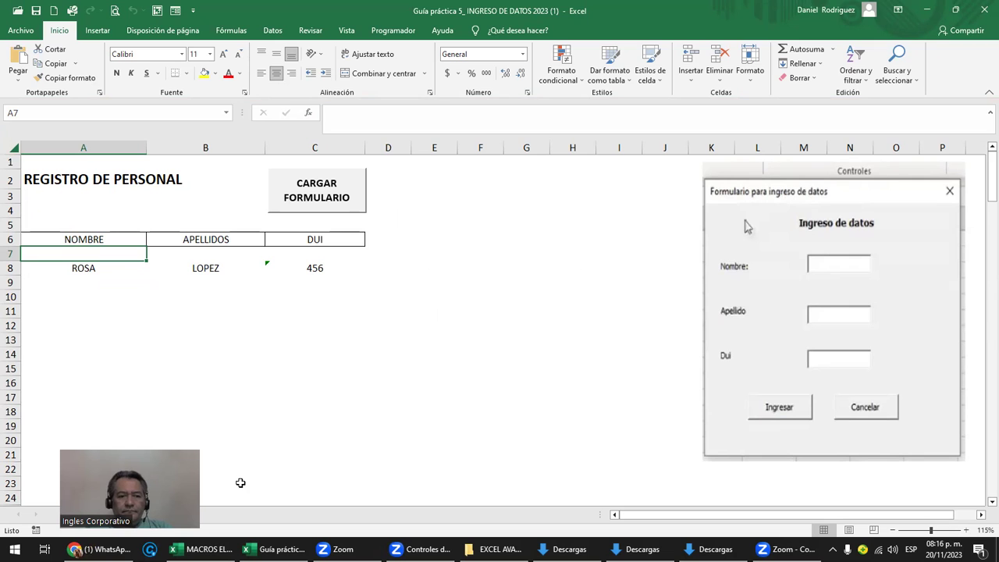
left_click(102, 550)
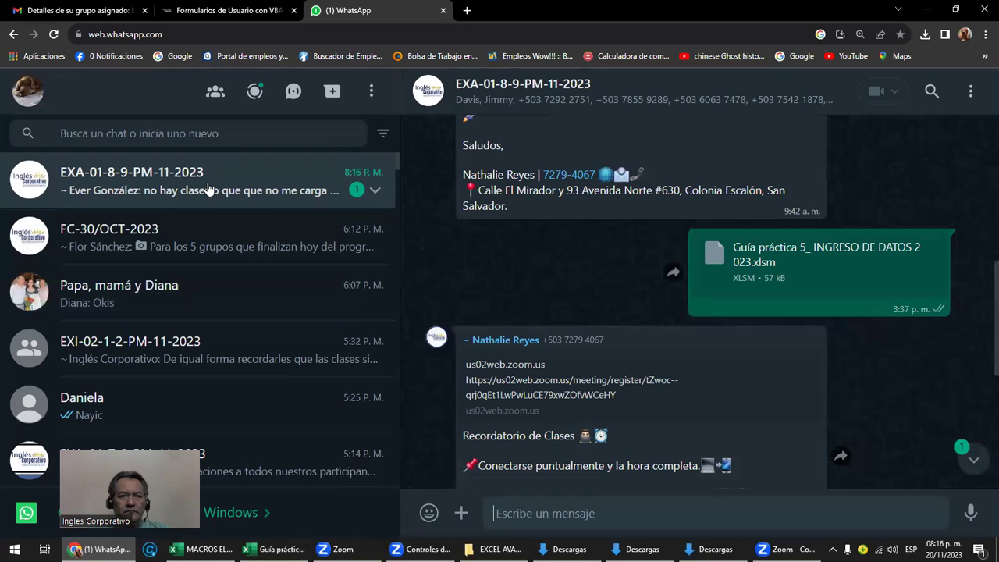
Read the group's unread messages, then move to the Formularios de Usuario con VBA lesson.
scroll(731, 374, "down", 5)
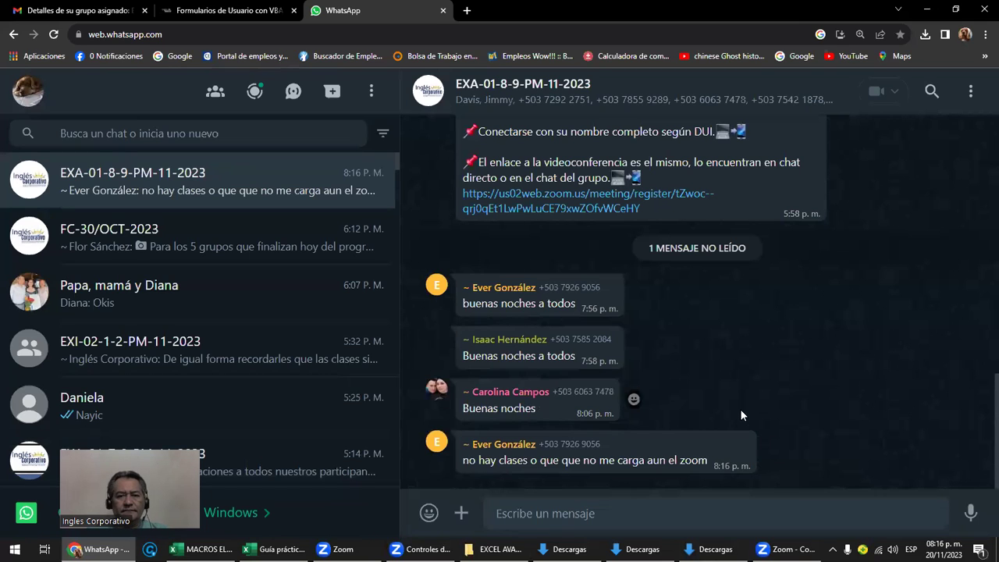
left_click(227, 15)
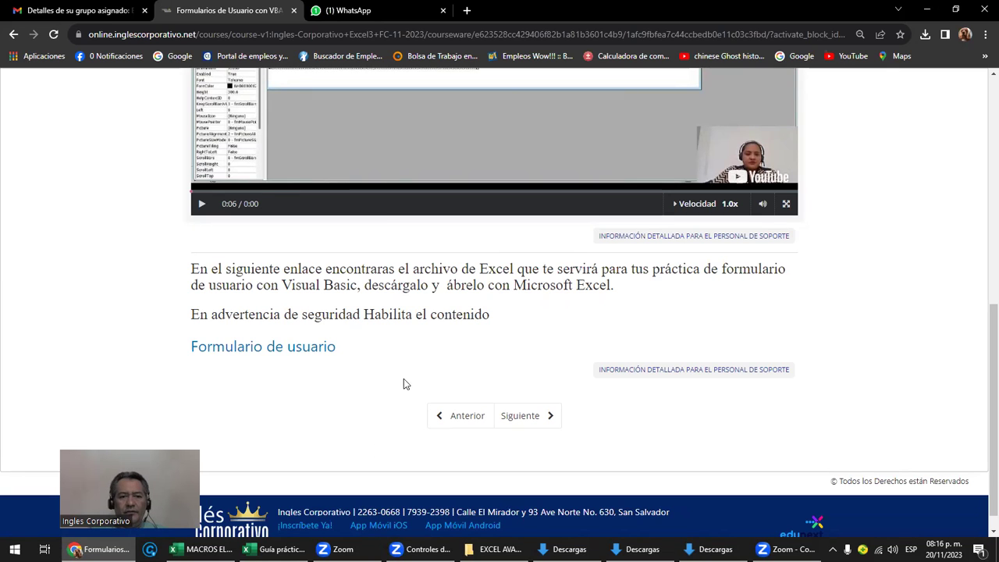
Review the previous lesson's slides on creating user forms, then go back to the workbook.
left_click(462, 414)
scroll(461, 413, "down", 3)
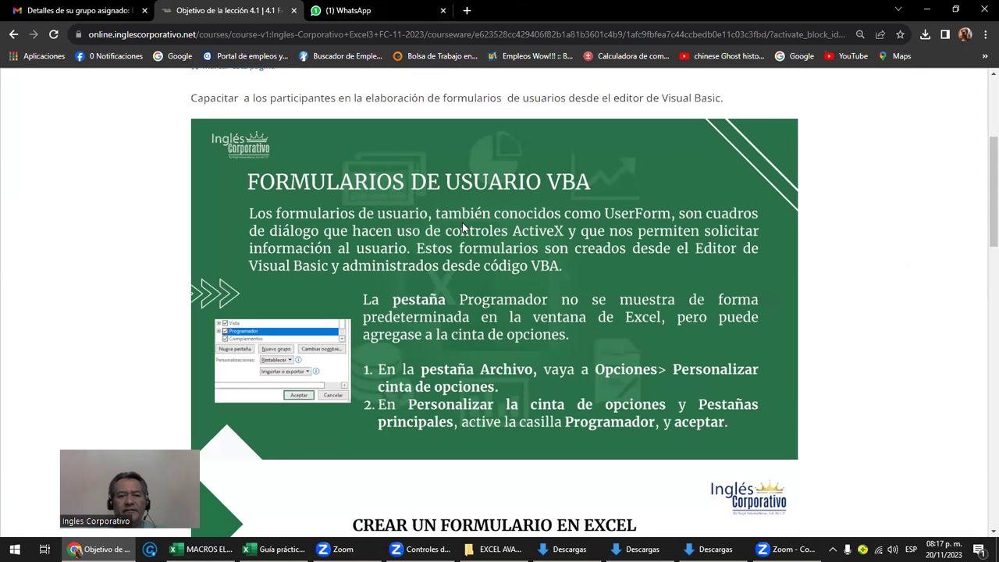
scroll(368, 325, "down", 2)
scroll(369, 324, "down", 3)
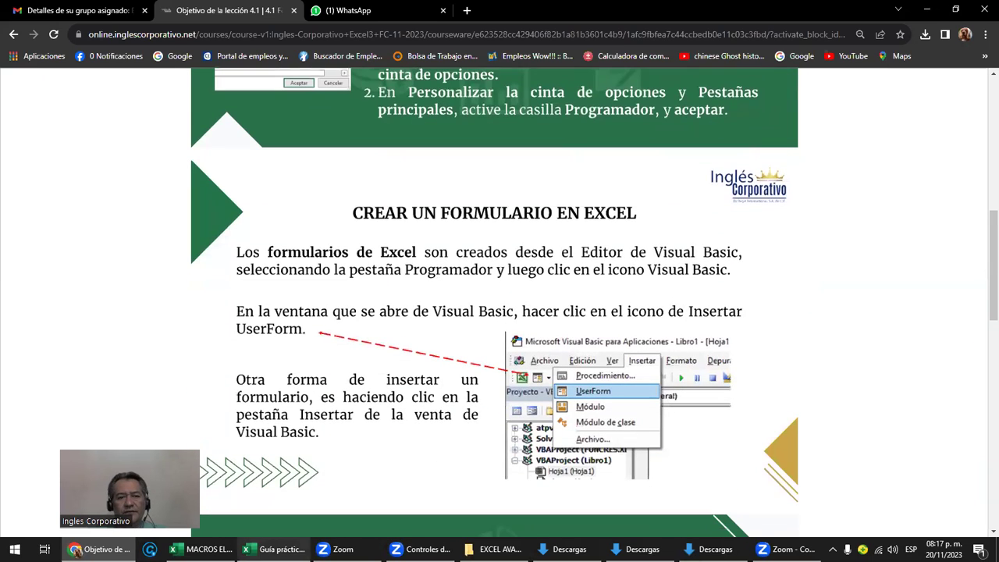
left_click(273, 548)
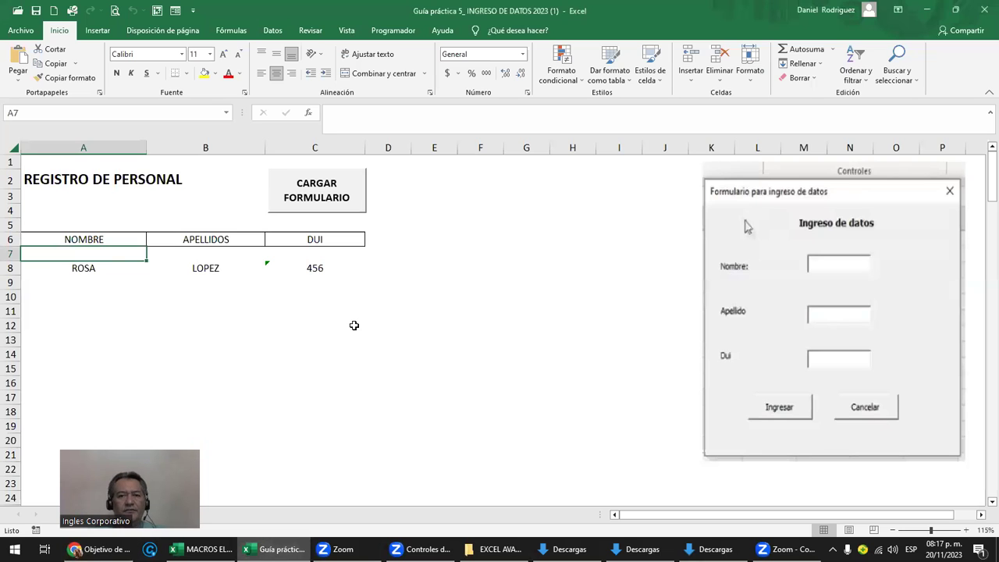
left_click_drag(83, 145, 286, 148)
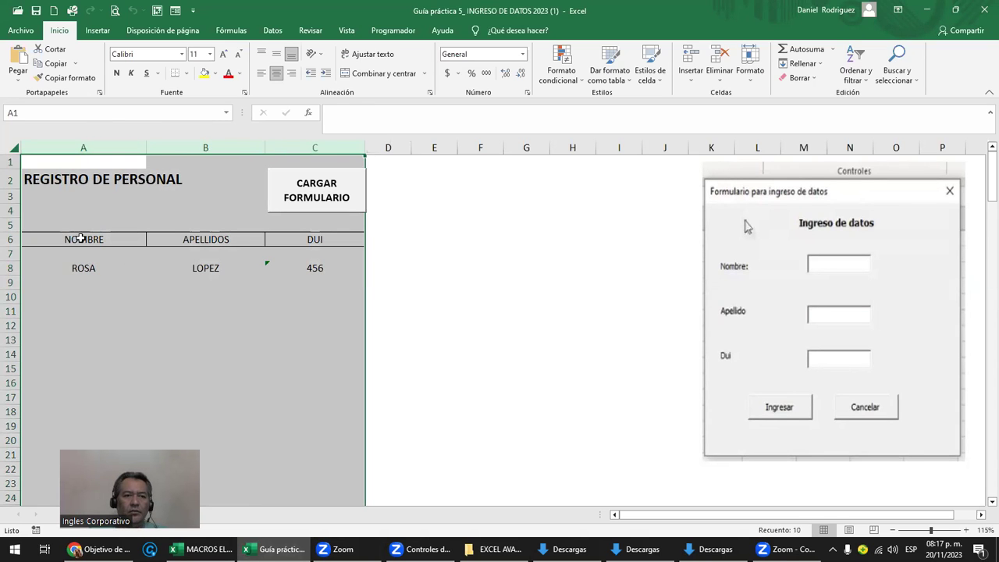
left_click(81, 239)
left_click(205, 242)
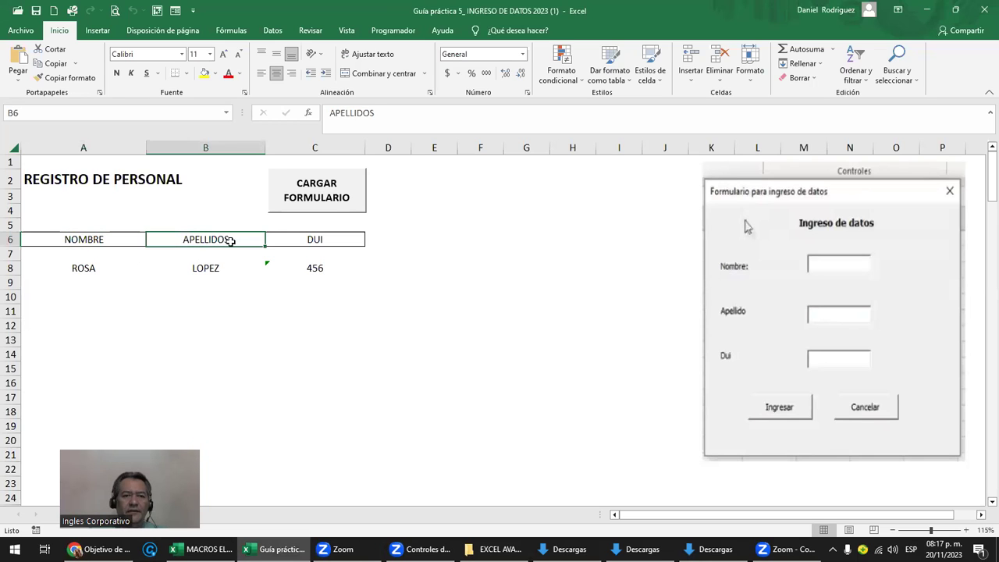
left_click(297, 238)
left_click(129, 168)
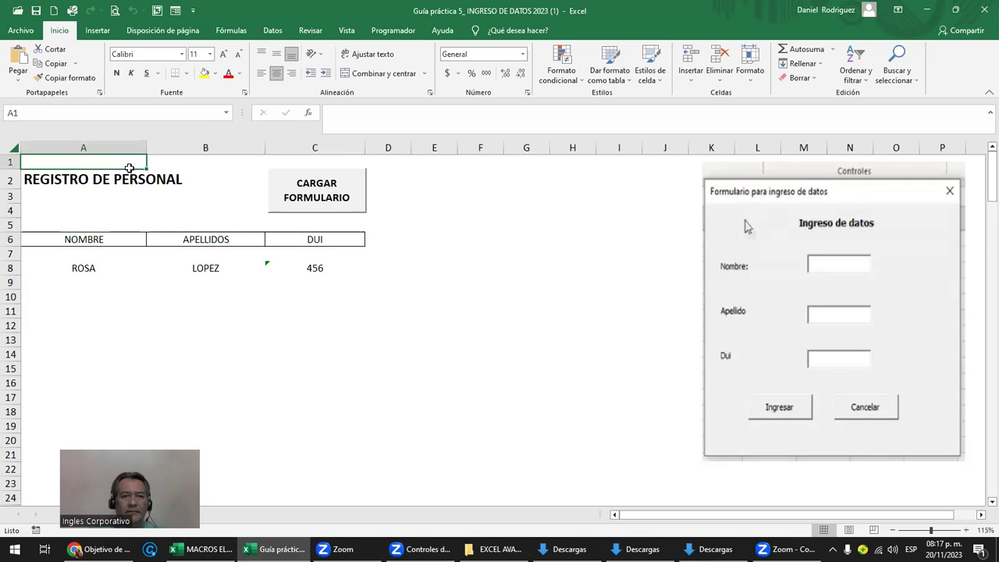
left_click_drag(129, 168, 152, 179)
left_click(74, 271)
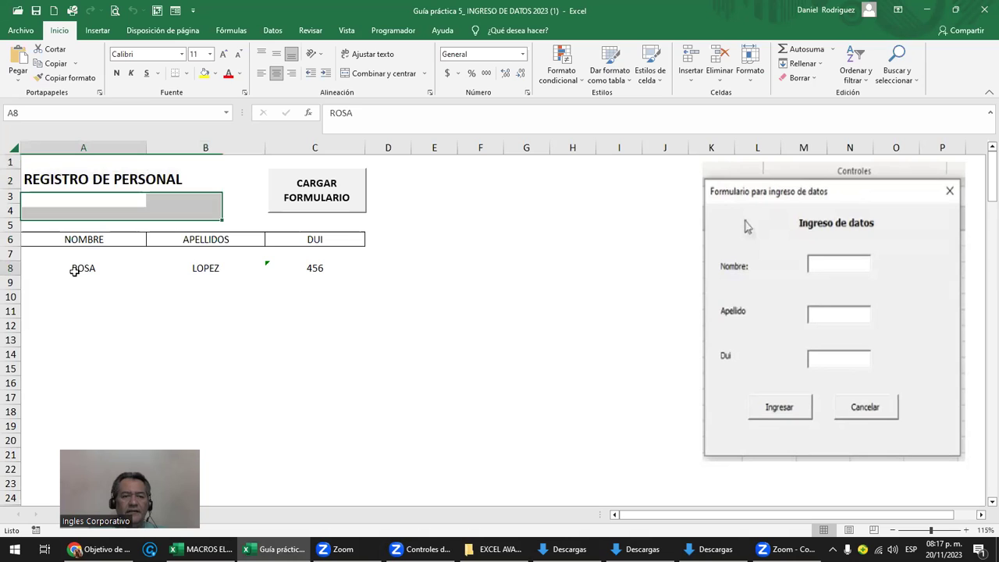
left_click(194, 263)
left_click(81, 269)
left_click(226, 268)
left_click(305, 259)
left_click(312, 273)
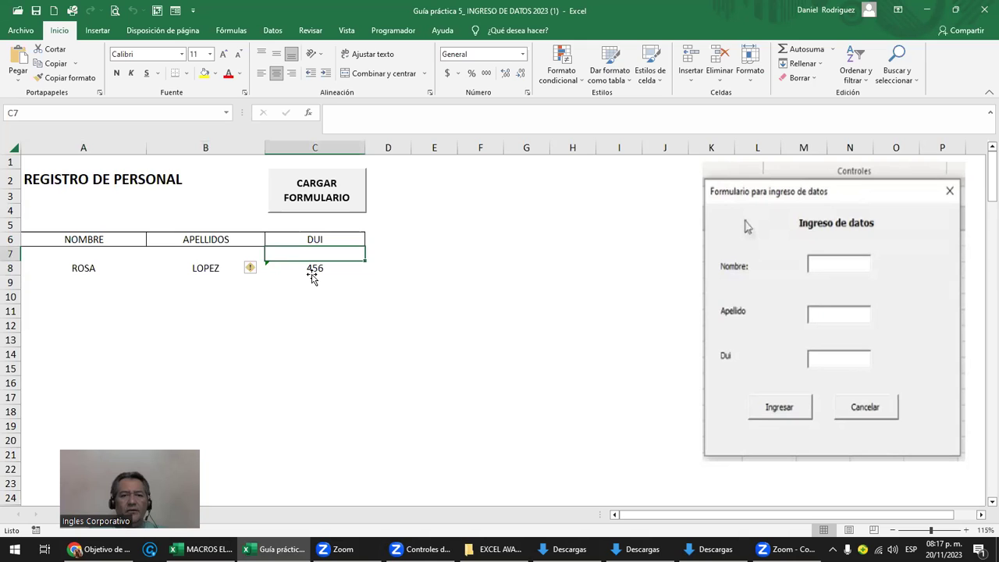
left_click(830, 205)
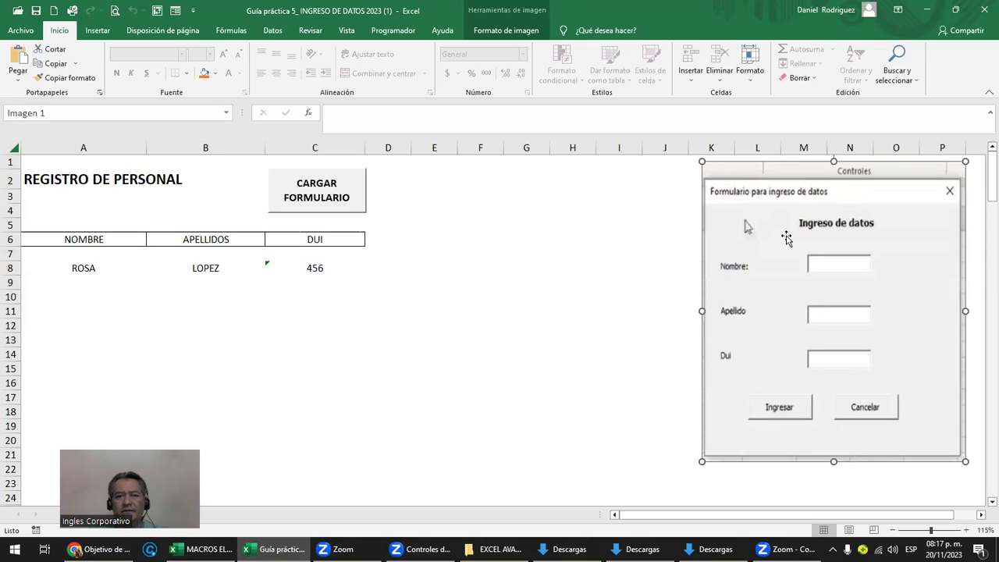
left_click(213, 243)
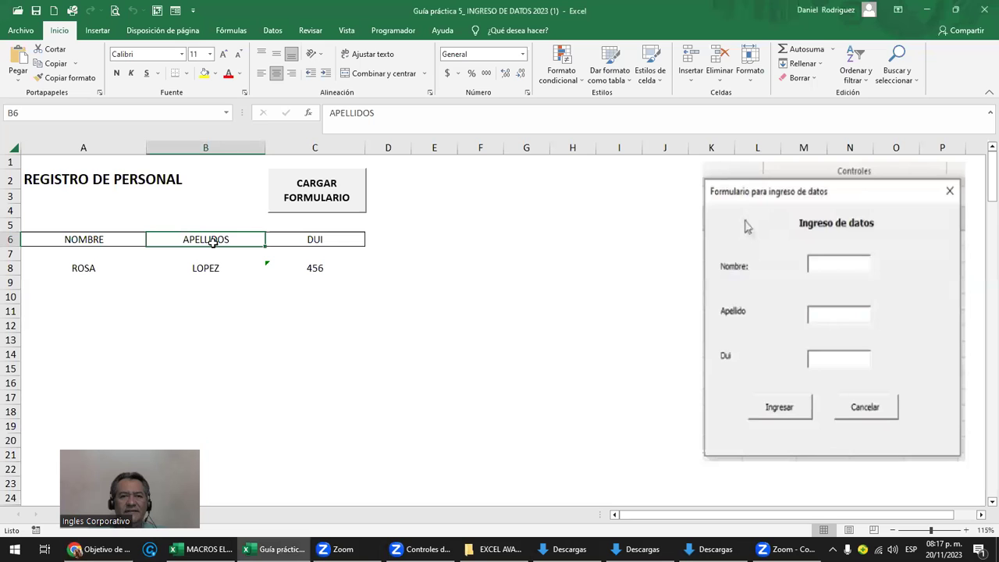
Open Excel's built-in data form and add a new employee record with name and DUI.
left_click(175, 10)
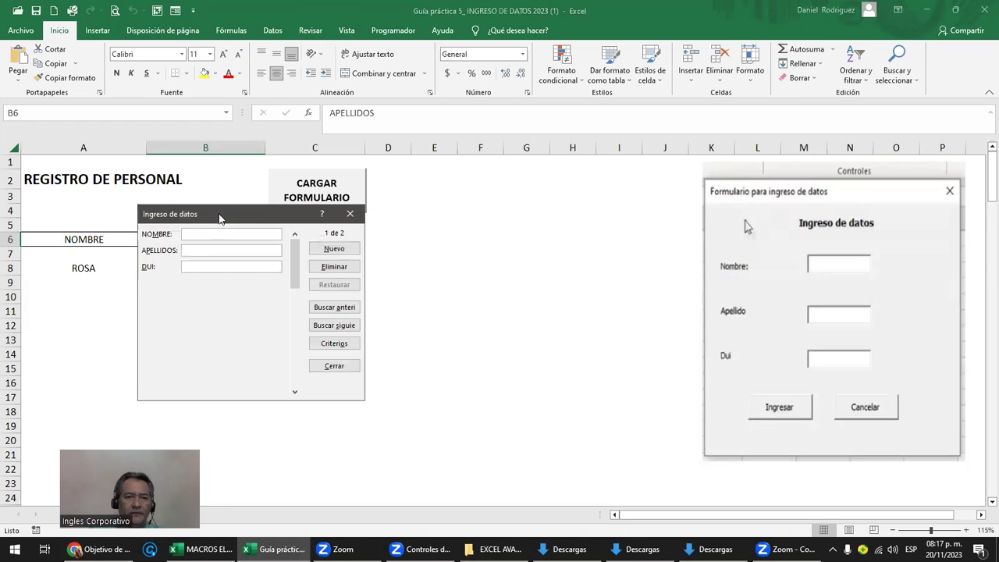
left_click_drag(254, 208, 523, 192)
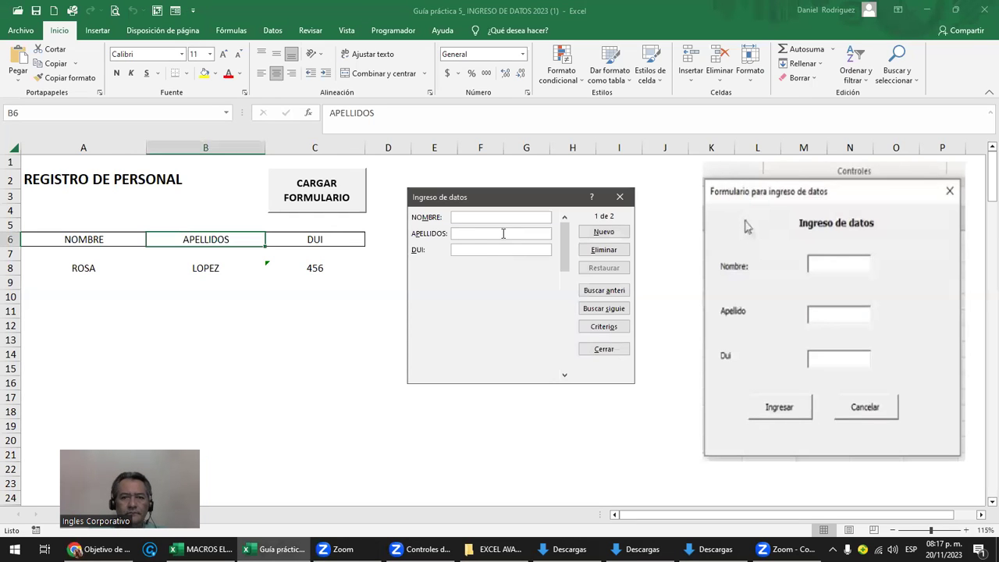
left_click(502, 217)
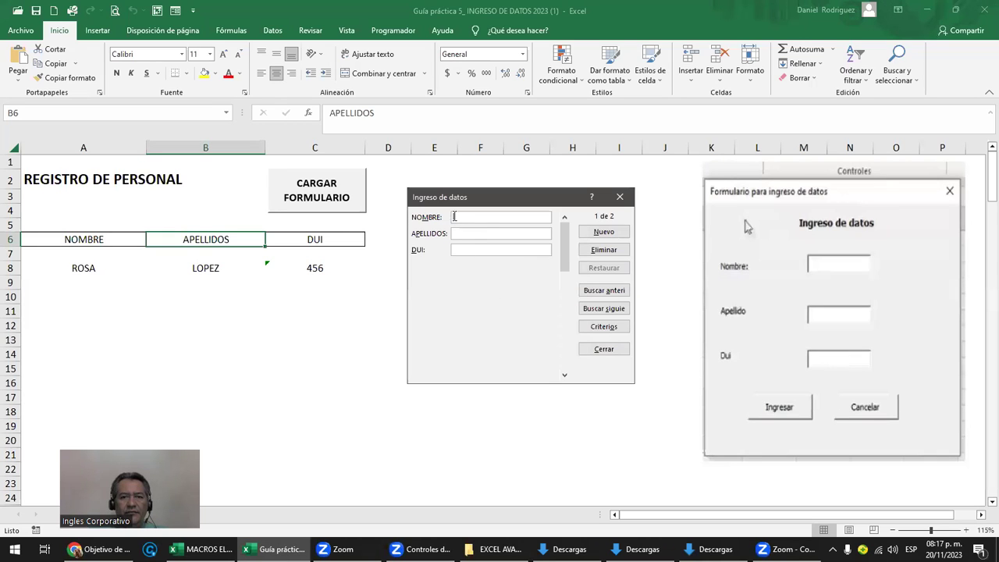
type("JUAN")
left_click(505, 236)
type("LOPZ")
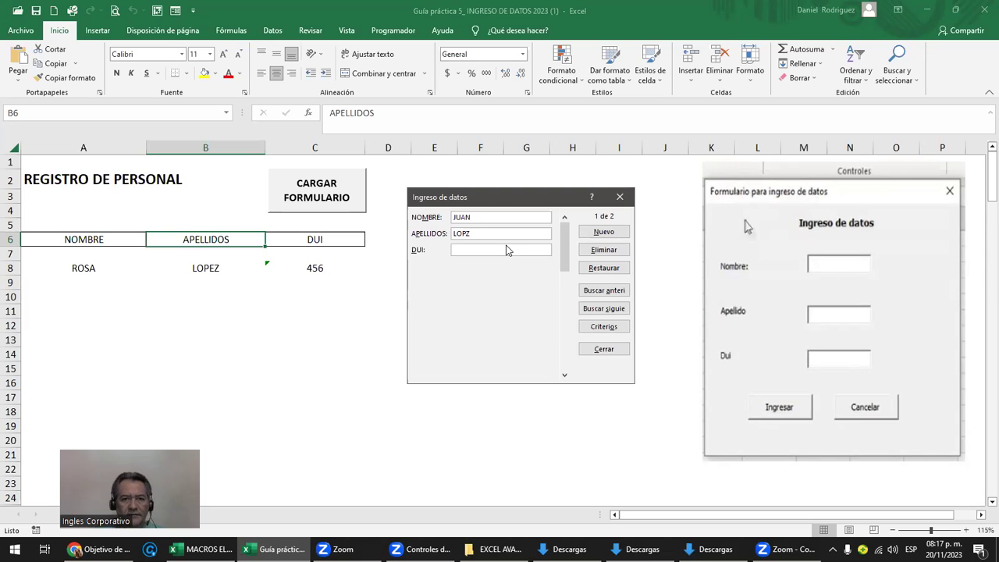
type("1222")
left_click(612, 233)
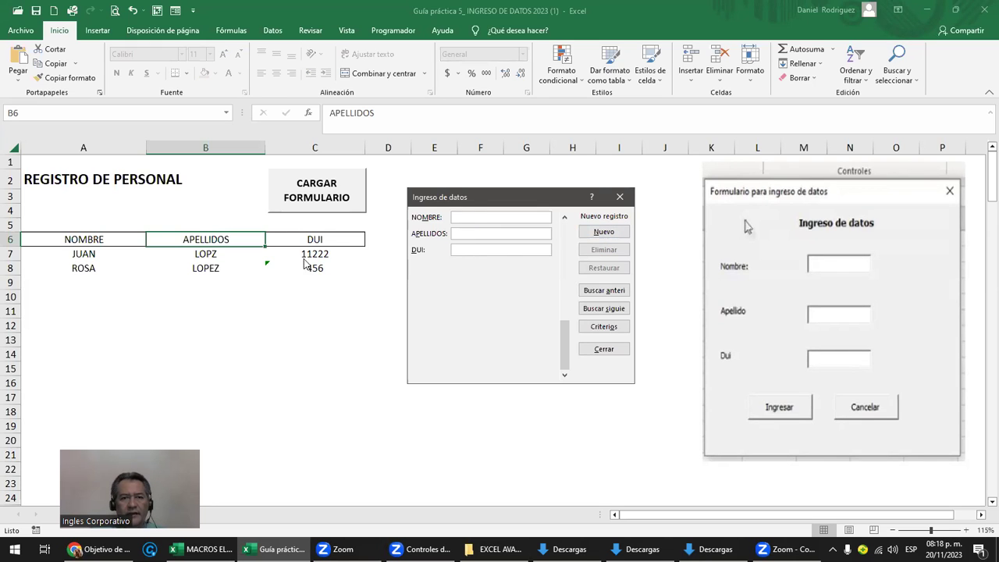
Add a placeholder record filled with XXX values and close the data form.
type("XXXXXX")
left_click(469, 249)
type("XXXX")
left_click(604, 232)
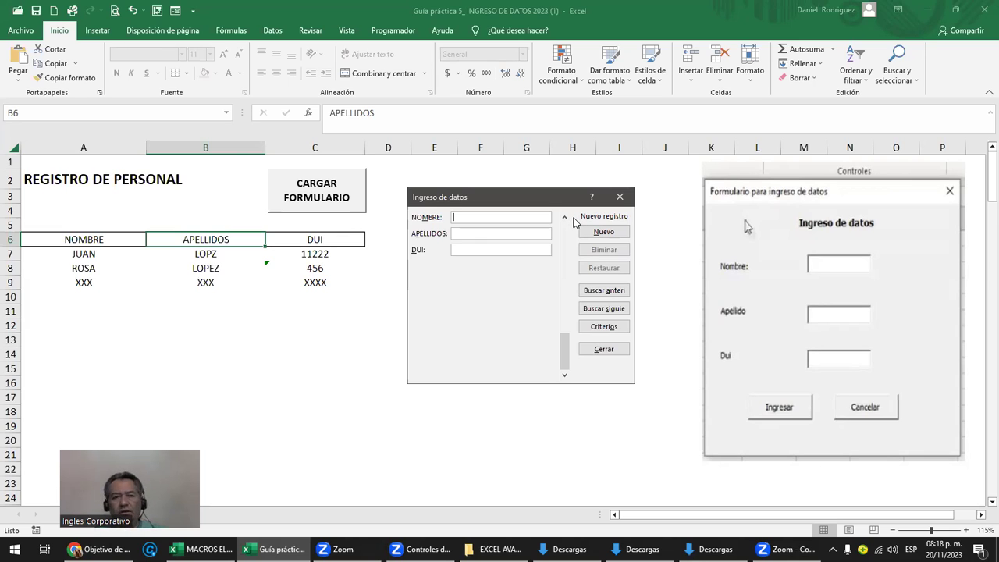
left_click(619, 197)
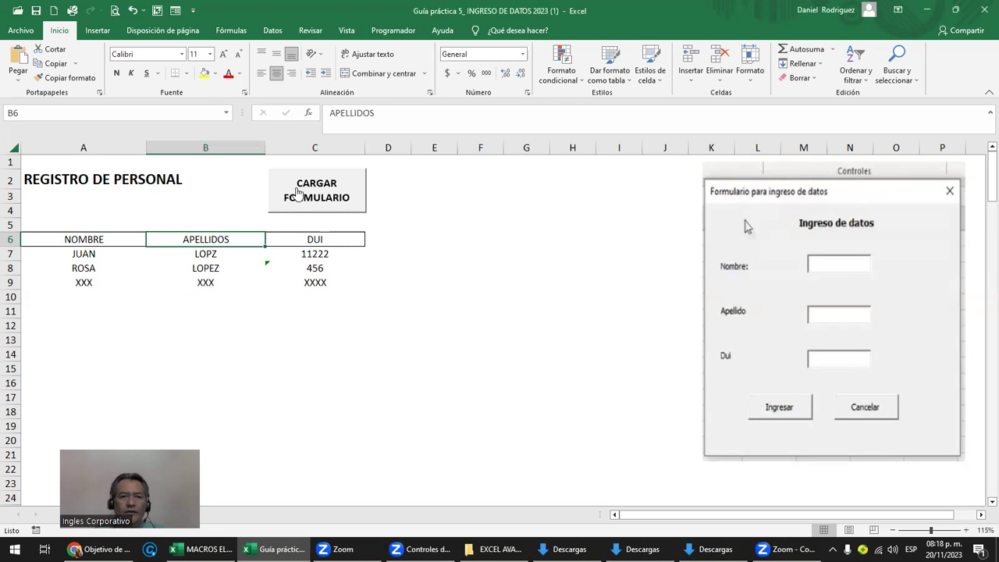
Launch the registration user form, fill in a test entry with xxx surname, and cancel it.
mouse_move(781, 188)
left_mouse_down()
mouse_move(742, 222)
mouse_move(816, 217)
left_mouse_up()
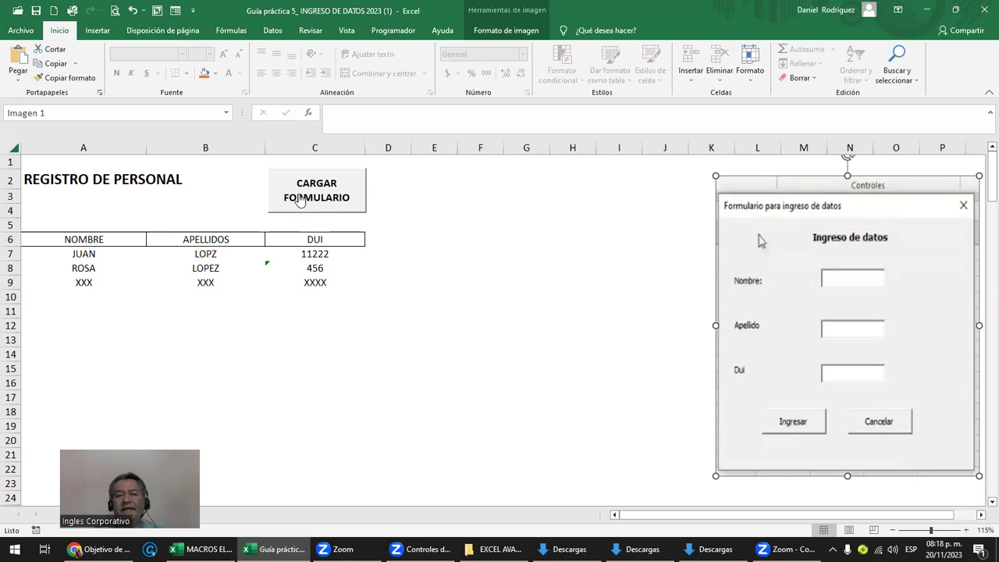
left_click(300, 200)
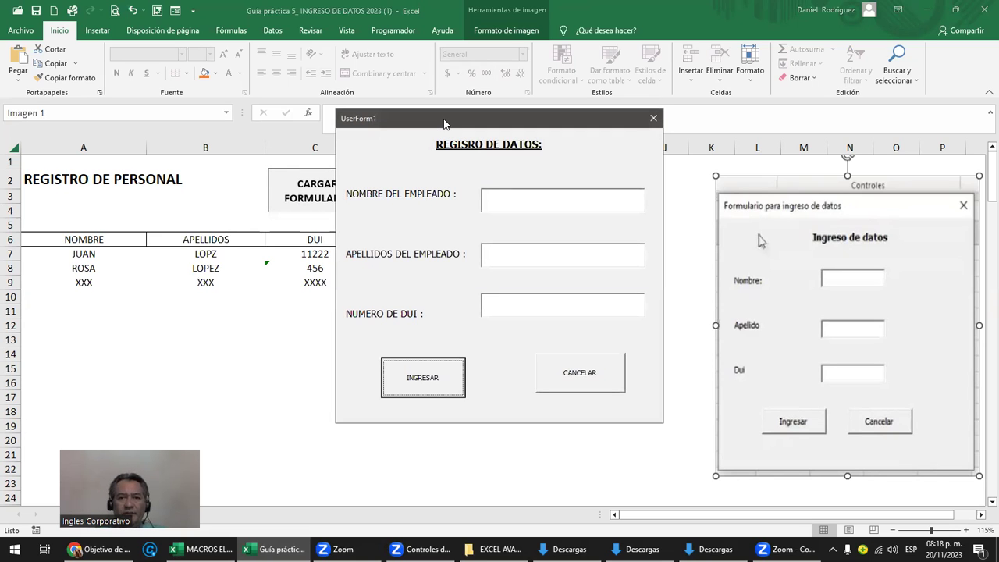
left_click_drag(443, 123, 488, 180)
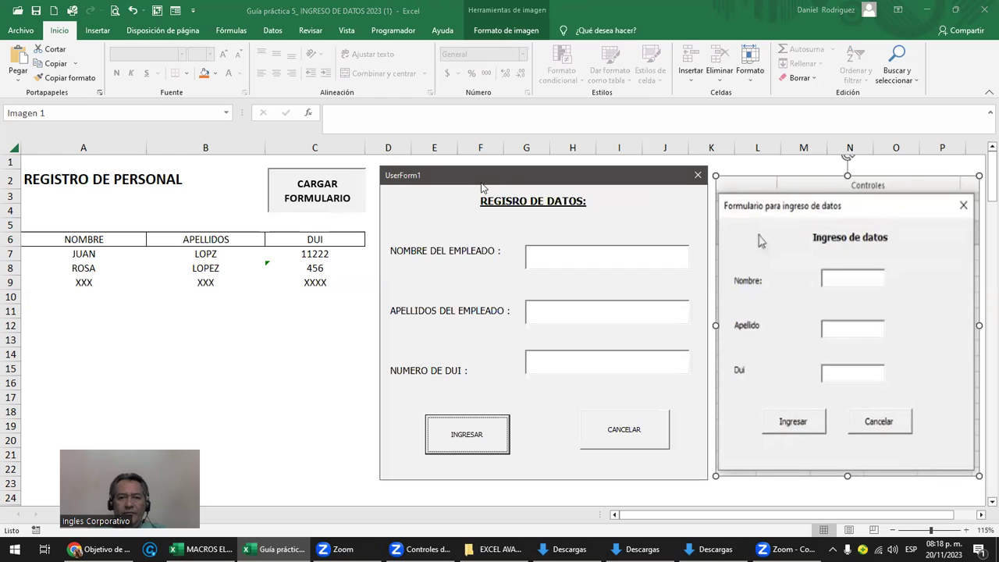
left_click(537, 255)
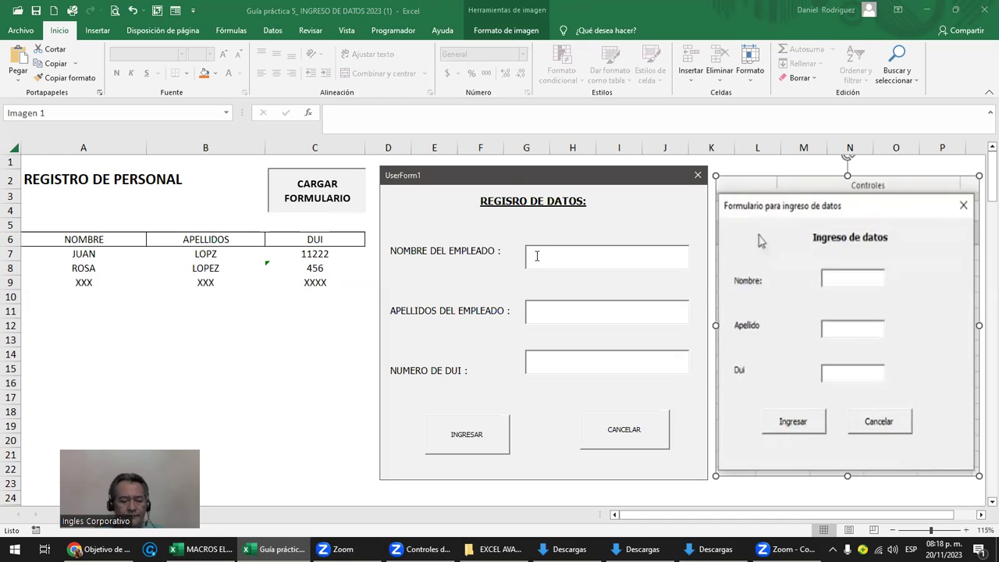
type("CARLOS")
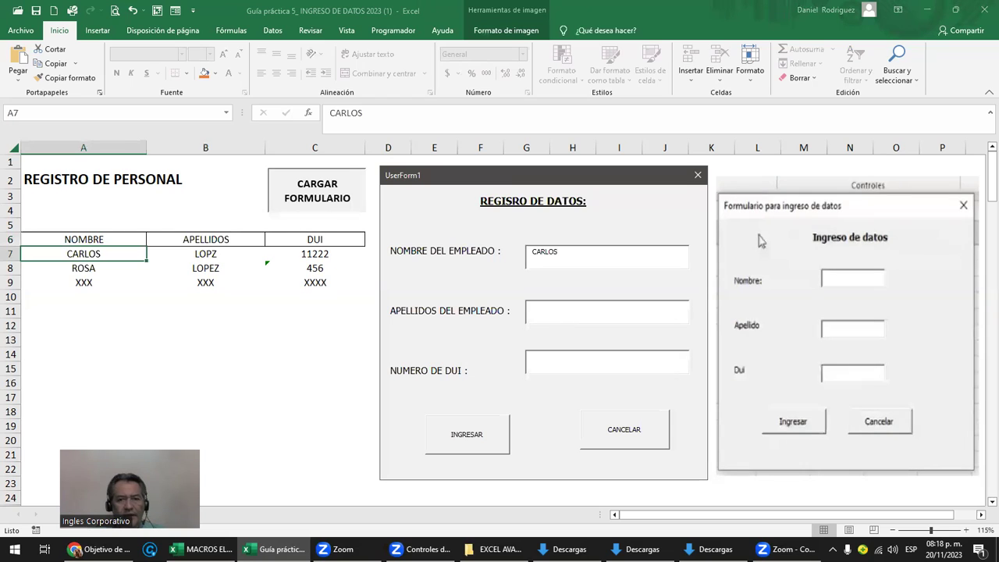
key("Tab")
type("xxx")
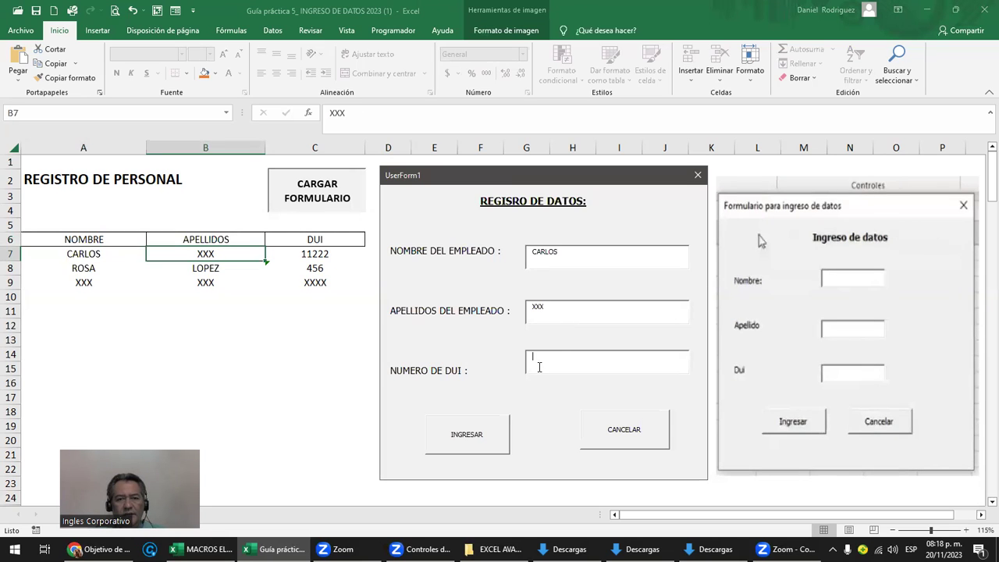
left_click(538, 366)
type("11111")
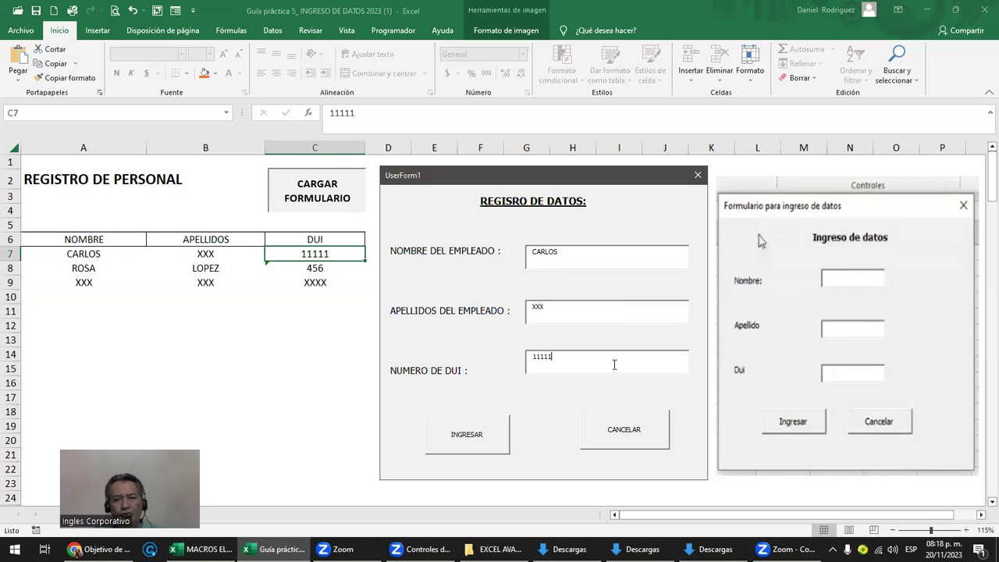
left_click(643, 437)
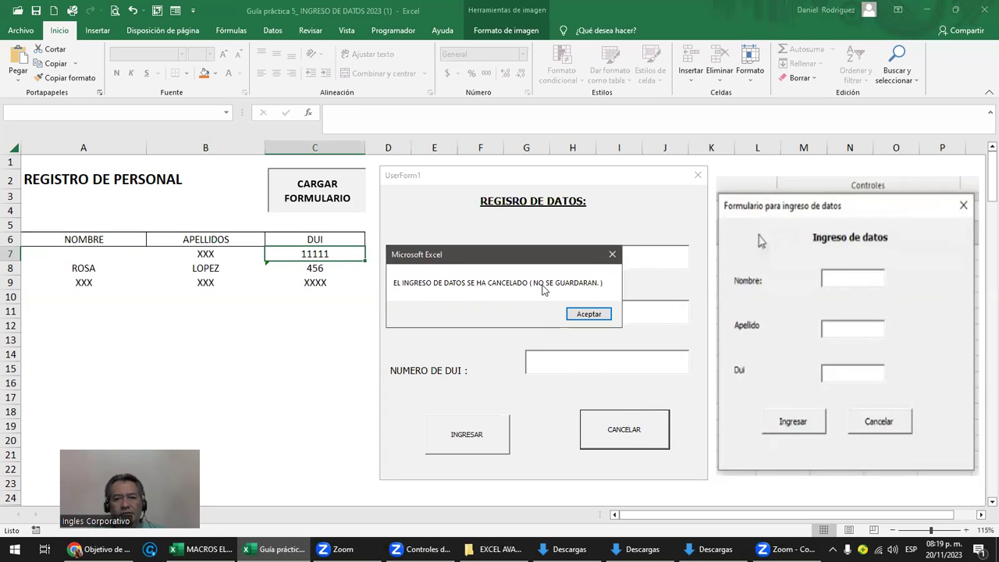
left_click(600, 313)
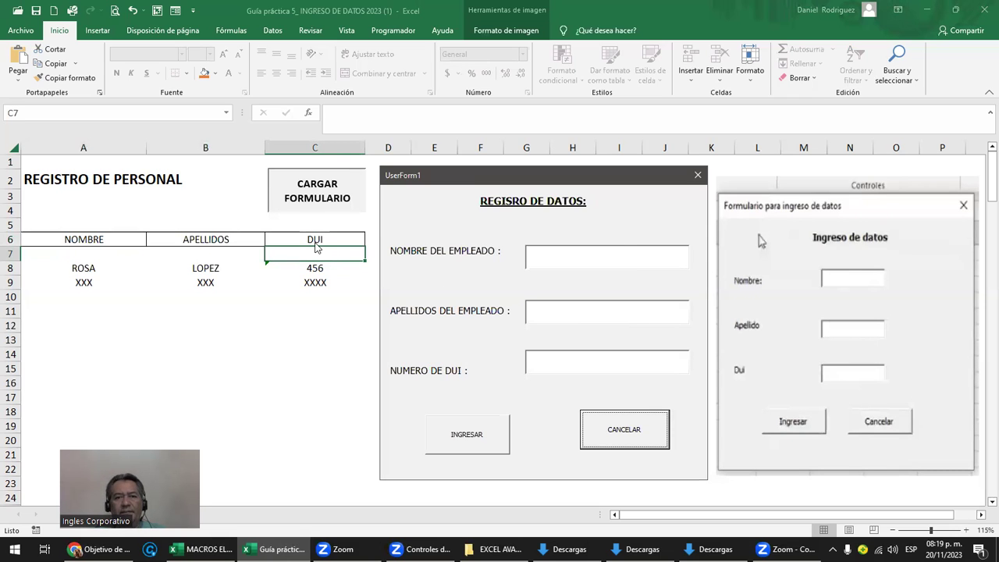
Enter the new employee's name, surname and DUI, save with INGRESAR, and acknowledge the confirmation.
left_click(554, 256)
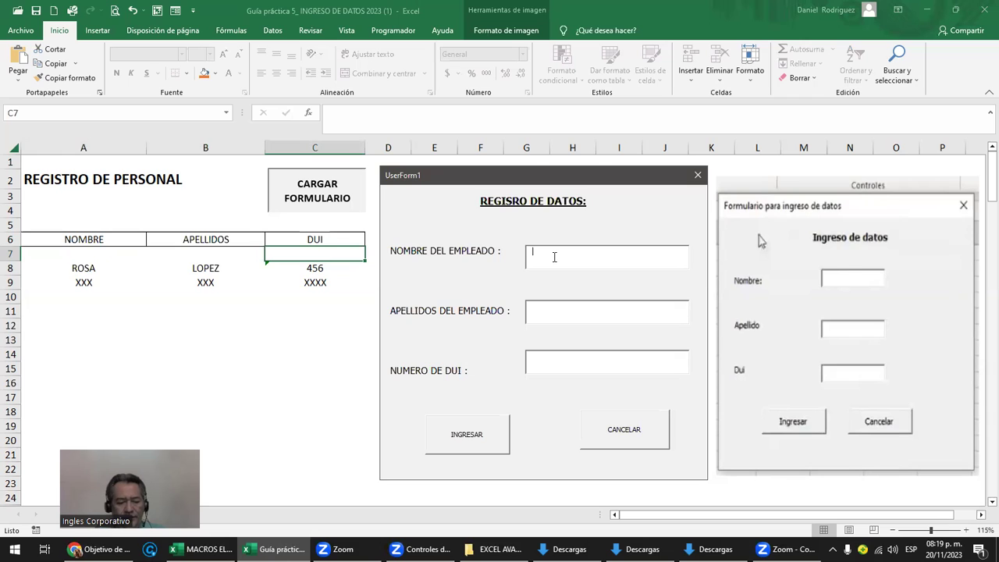
type("CALOS")
key("BackSpace")
key("BackSpace")
type("RLOS")
type("AGUL")
type("UZ")
key("Tab")
type("123333")
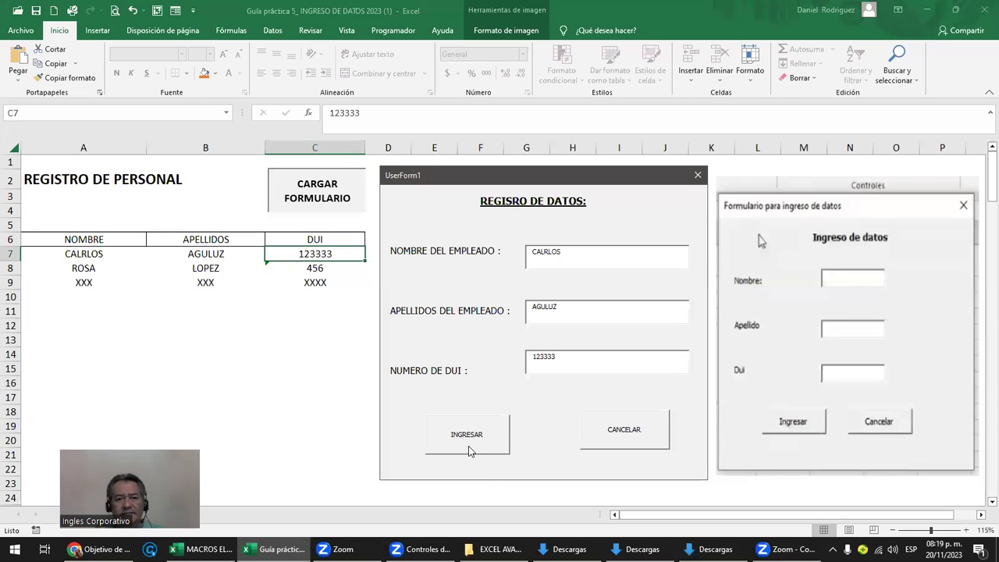
left_click(469, 451)
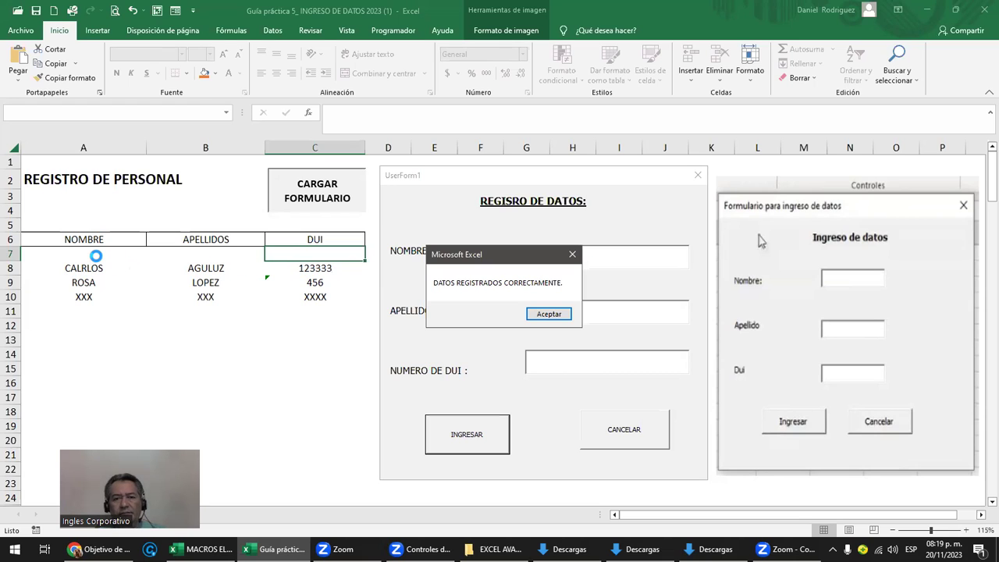
left_click(546, 317)
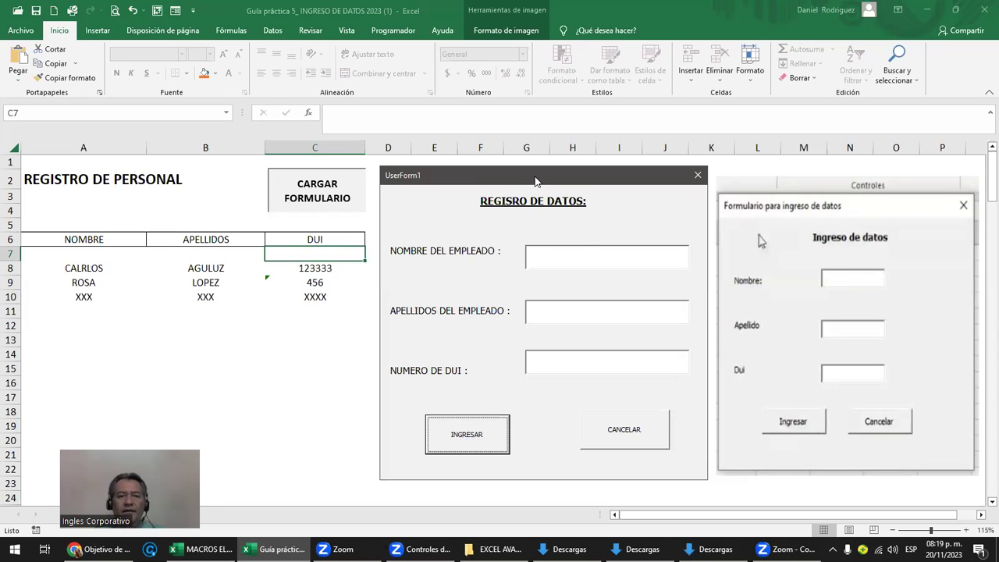
Move the form aside, close the zoom recordings Explorer window, and click into the NOMBRE field.
left_click_drag(535, 180, 574, 142)
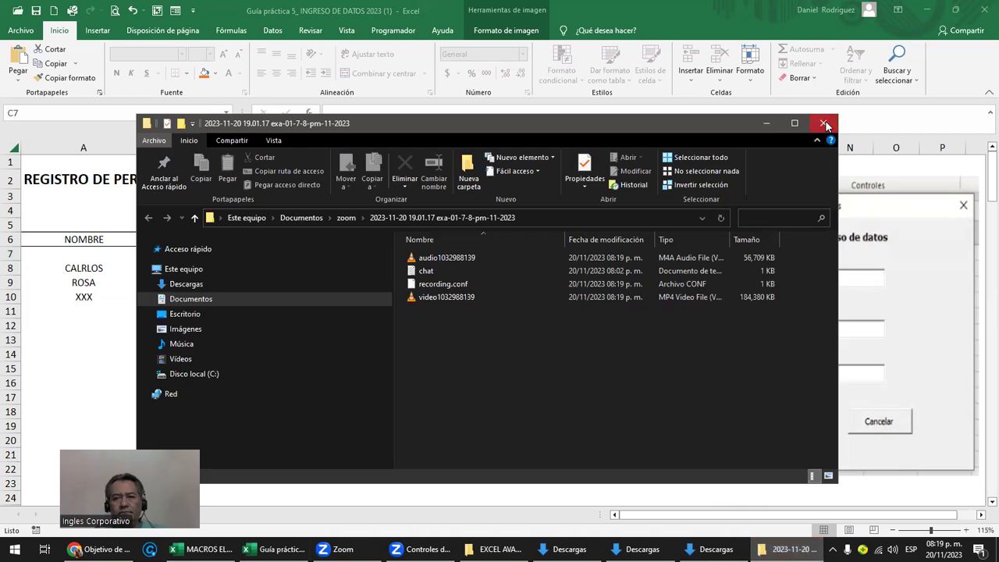
left_click(825, 125)
left_click(581, 219)
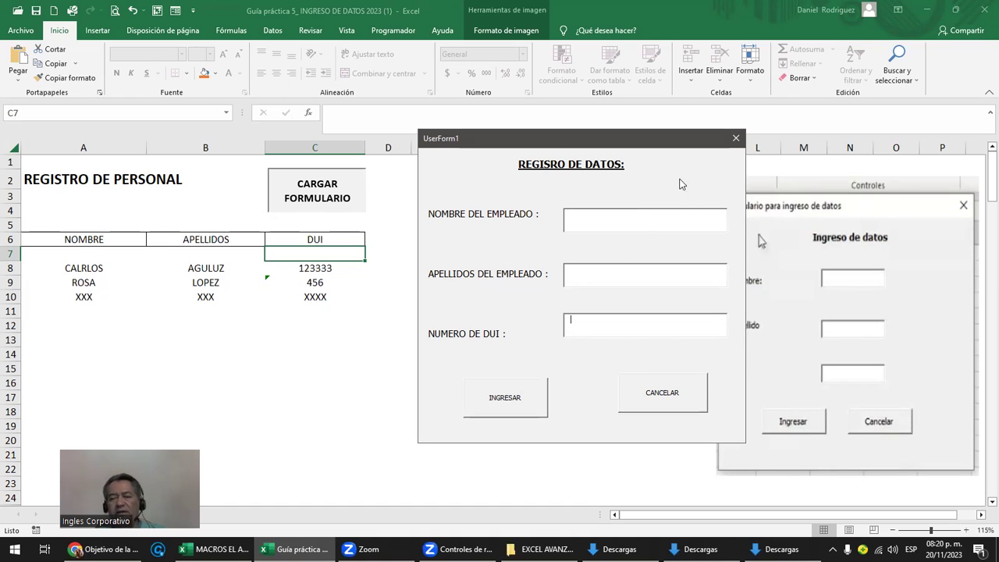
Close UserForm1 and restore Excel to a smaller window over the course page.
left_click_drag(651, 138, 586, 144)
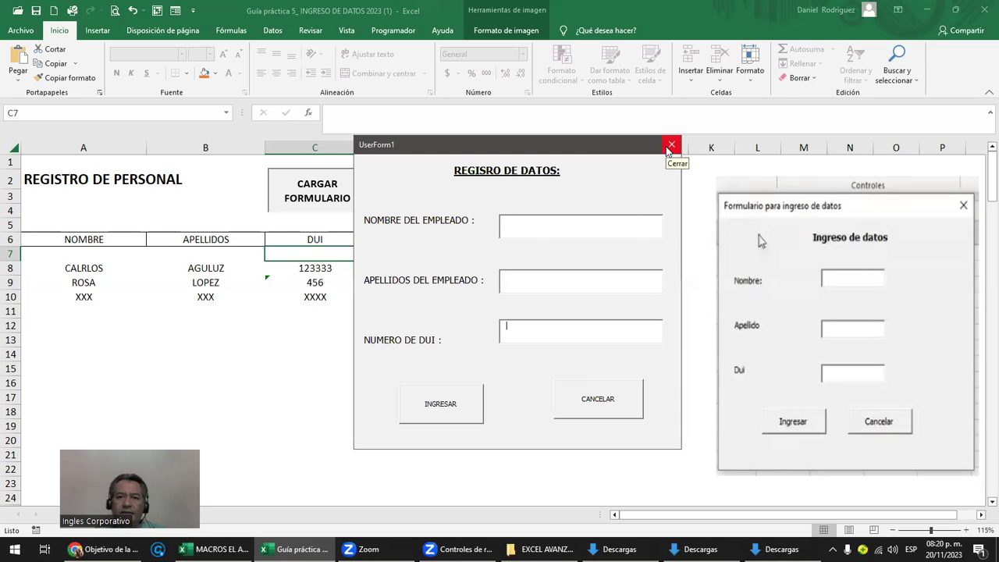
left_click(669, 148)
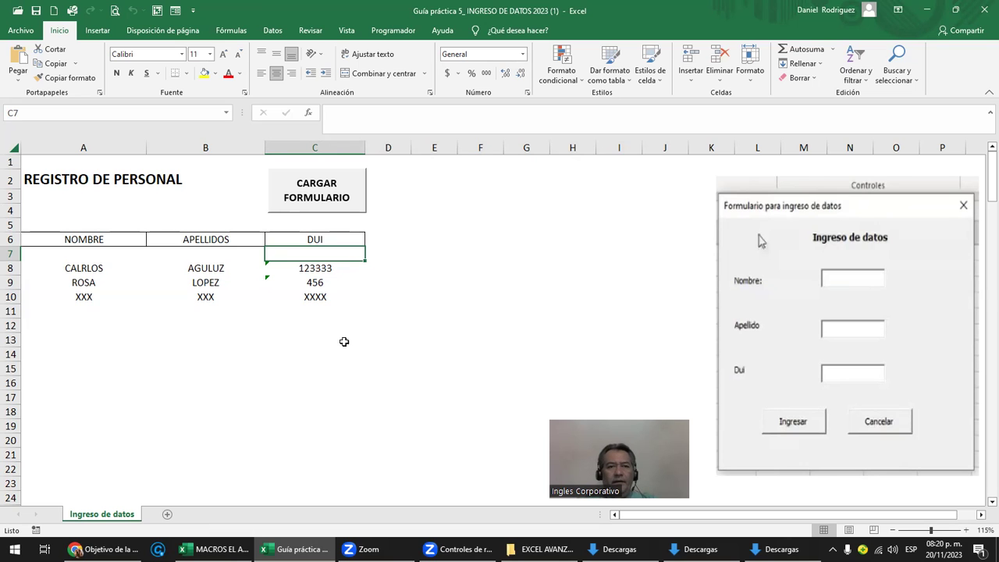
double_click(339, 9)
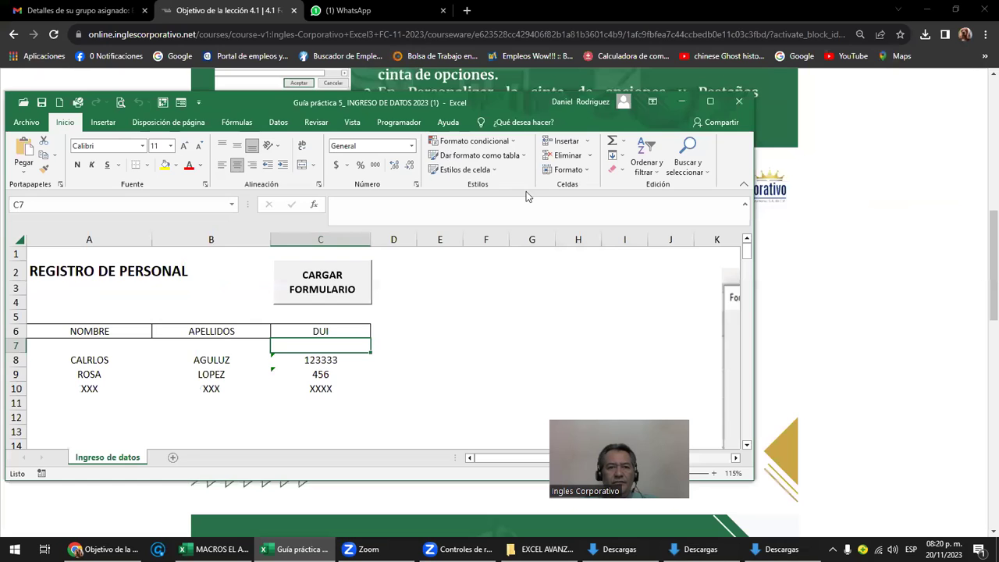
Maximize Excel and open ABRIR_FORMULARIO via Programador > Macros > Modificar.
double_click(499, 108)
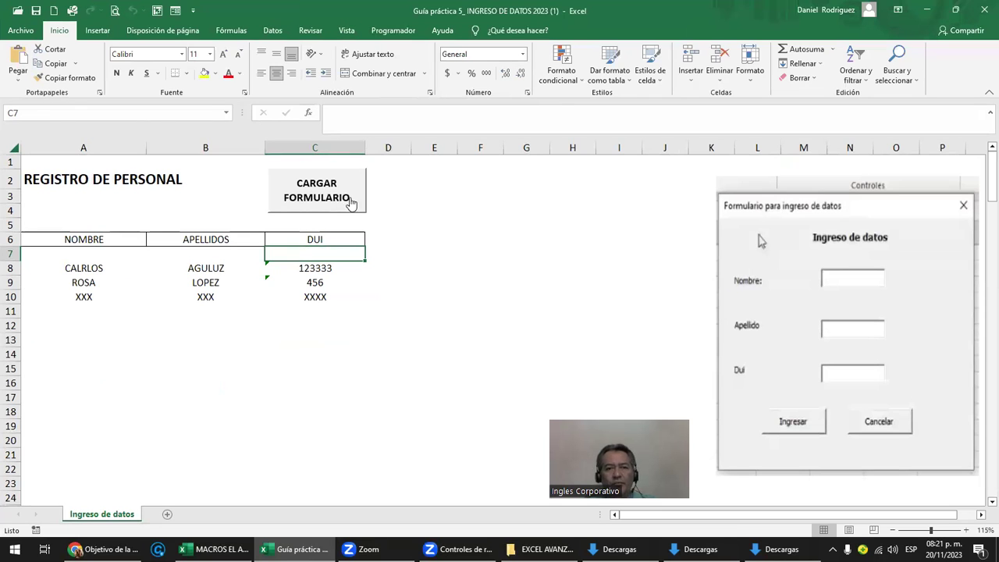
left_click(391, 33)
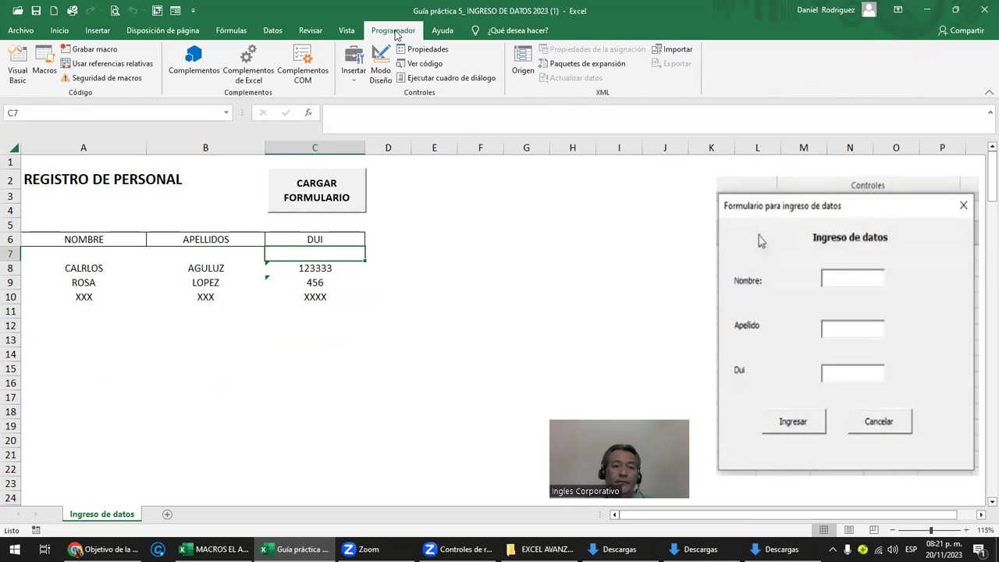
left_click(48, 66)
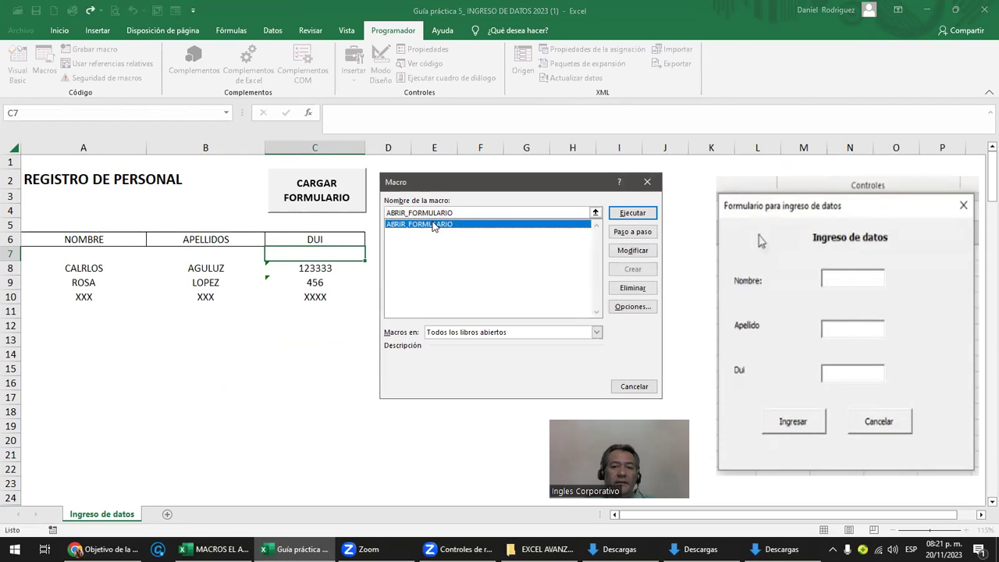
left_click(629, 251)
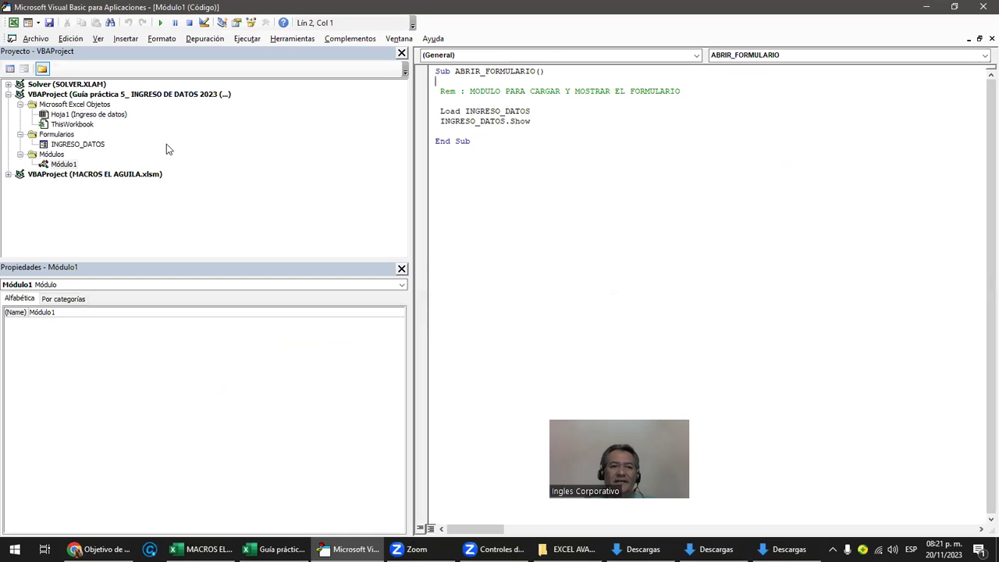
Reopen the VBA editor from the Programador tab and maximise its window.
left_click(982, 7)
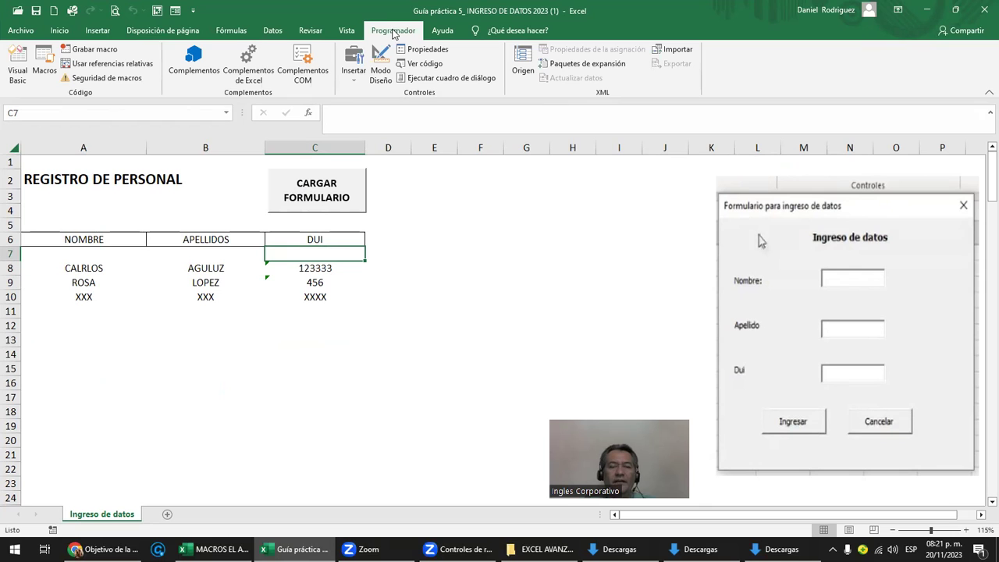
left_click(21, 69)
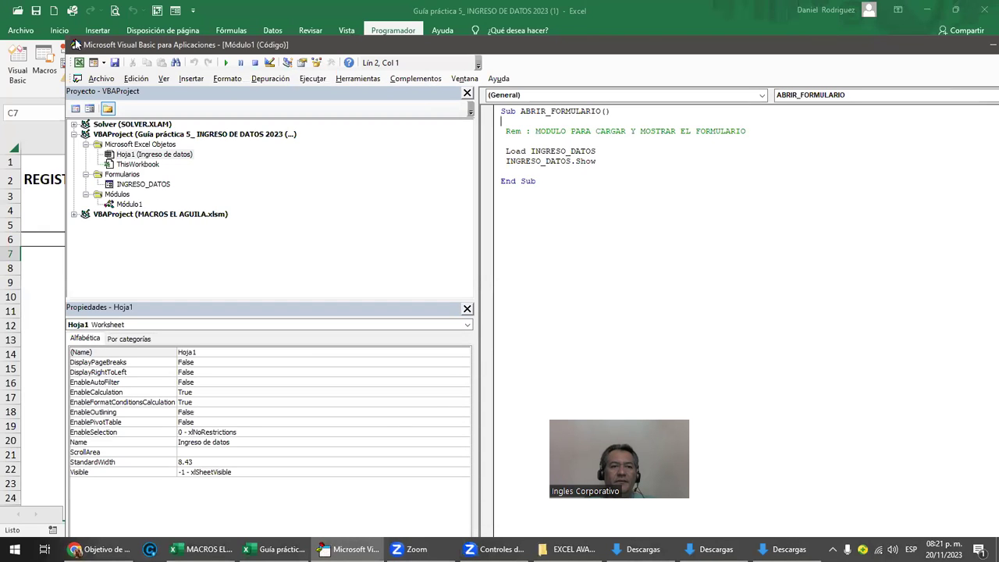
left_click_drag(69, 39, 455, 211)
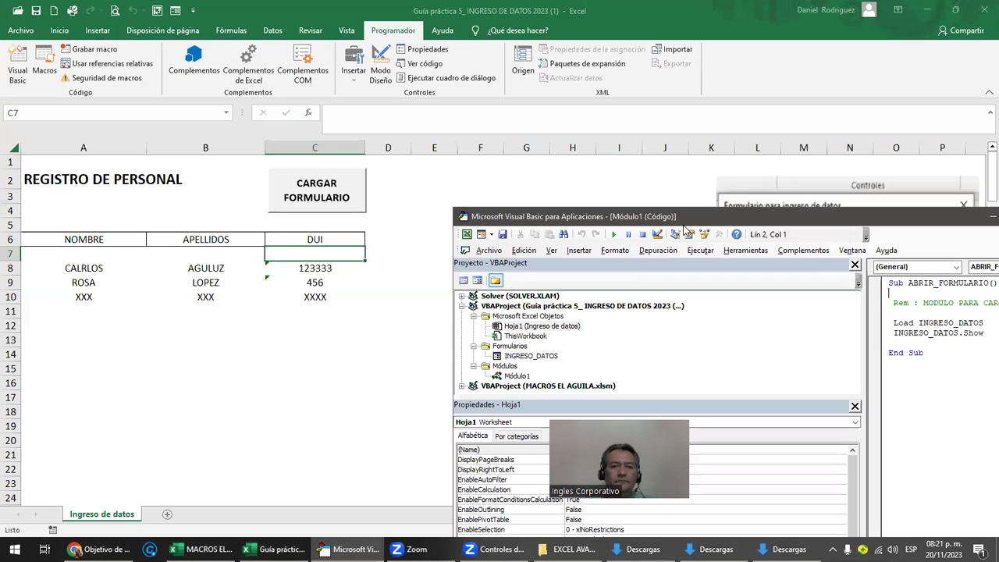
left_click_drag(684, 230, 450, 138)
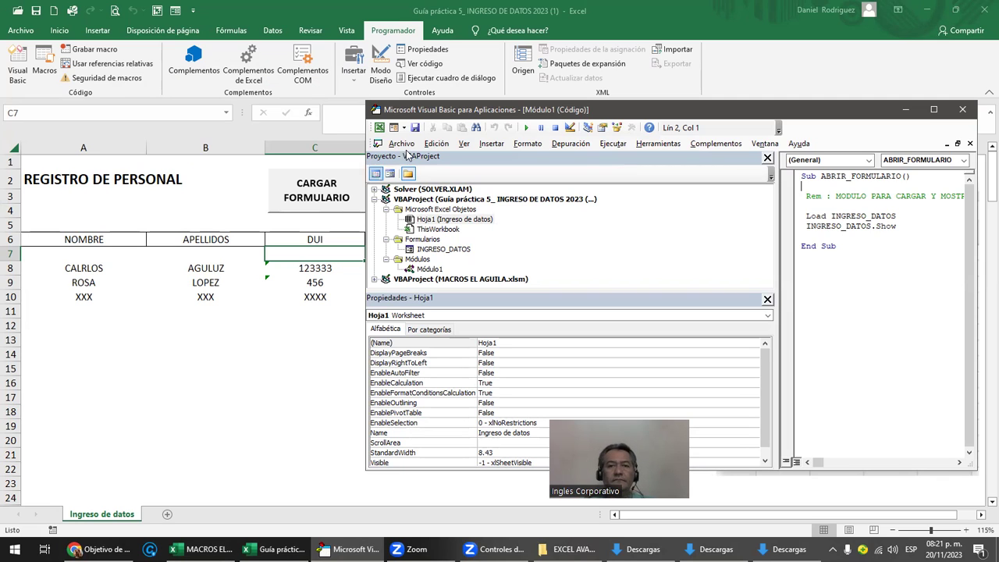
left_click_drag(588, 111, 398, 60)
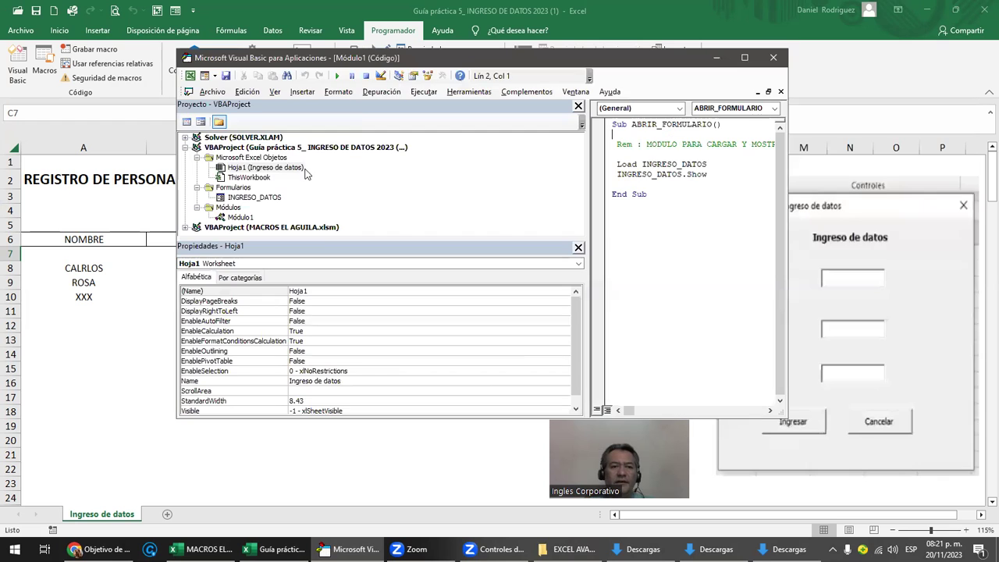
double_click(336, 61)
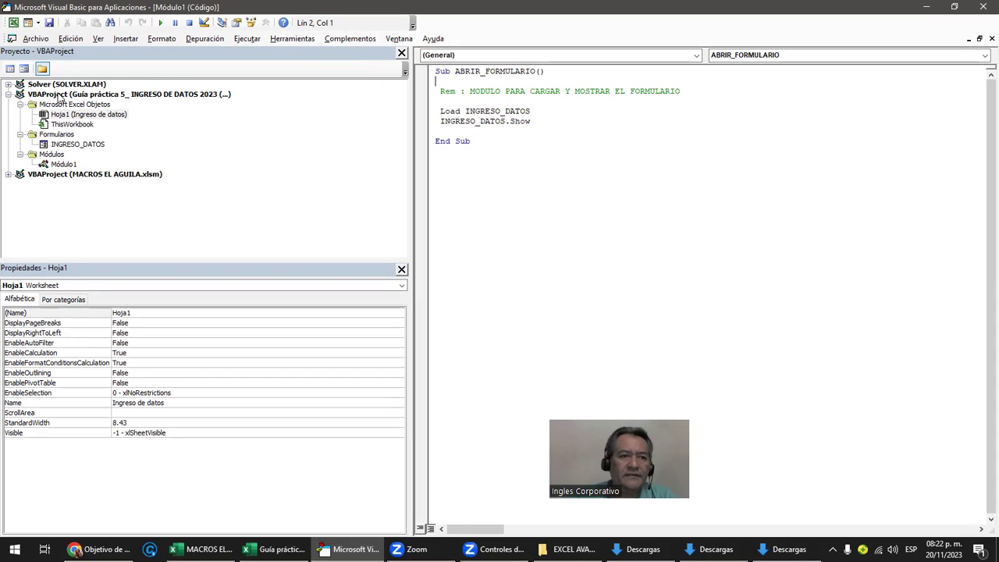
Select the practice workbook's VBAProject, then restore the editor to a smaller window.
left_click(58, 96)
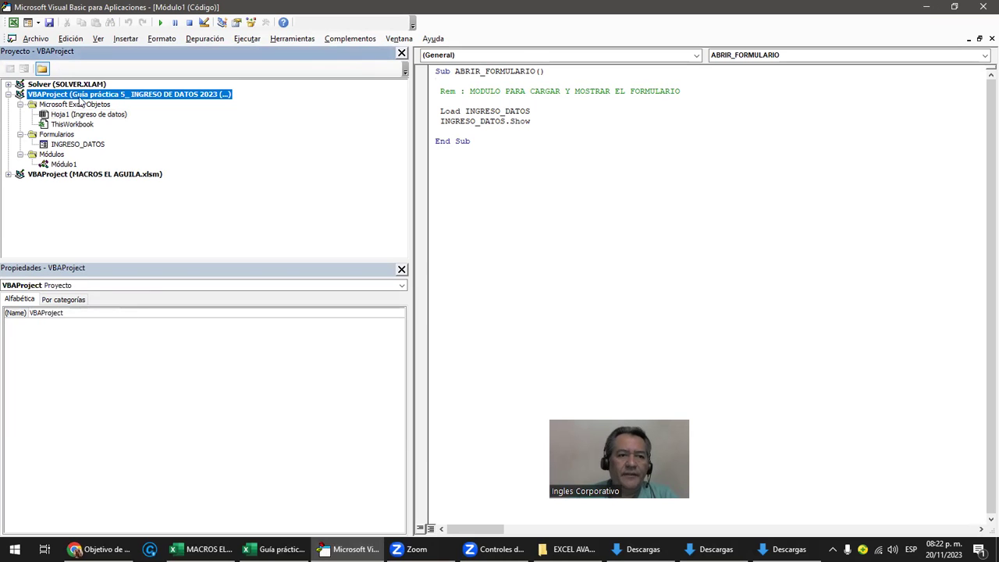
double_click(244, 14)
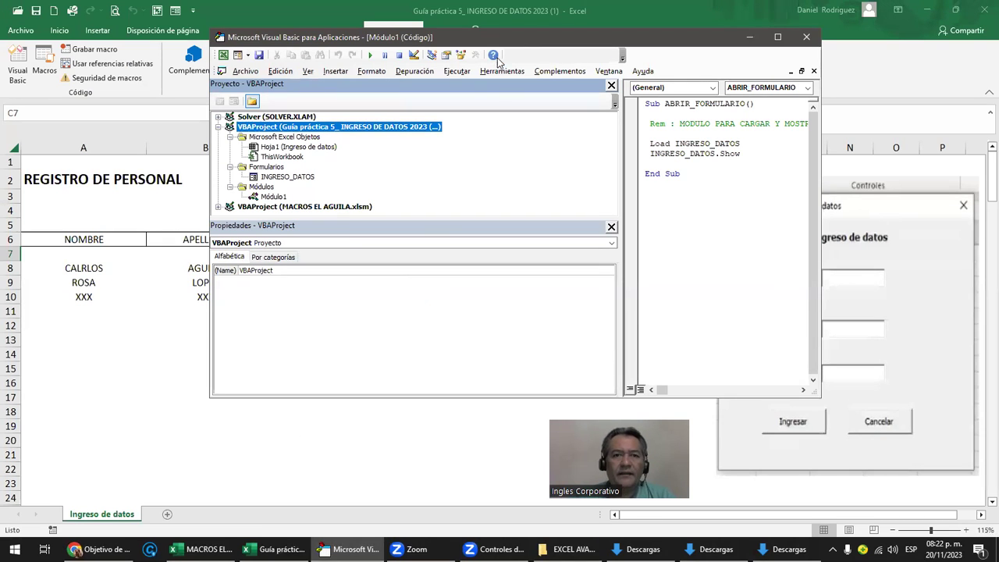
left_click_drag(489, 42, 530, 67)
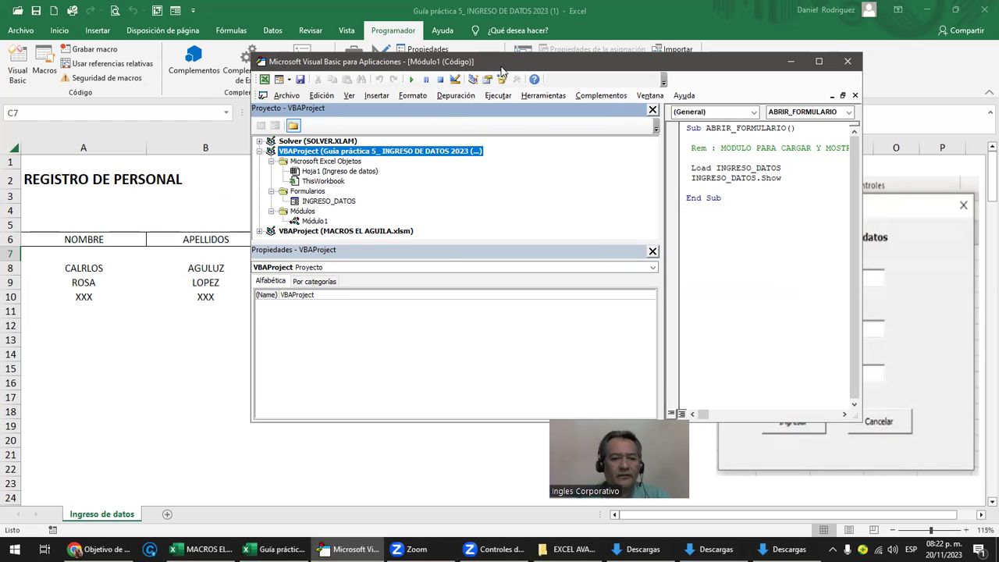
Switch to the course page and scroll back to the FORMULARIOS DE USUARIO VBA slide.
left_click(101, 548)
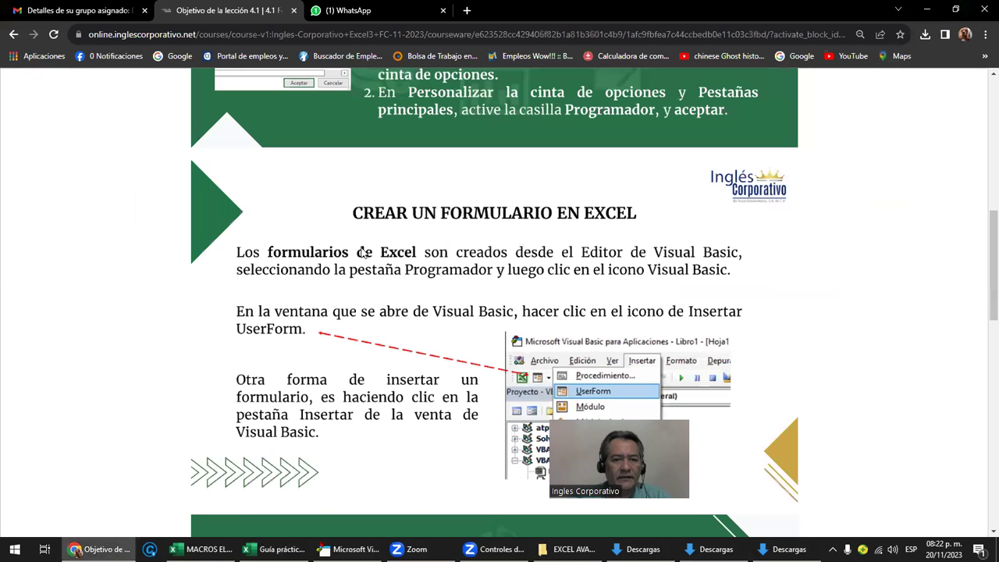
scroll(387, 245, "down", 2)
scroll(387, 246, "down", 2)
scroll(387, 246, "down", 1)
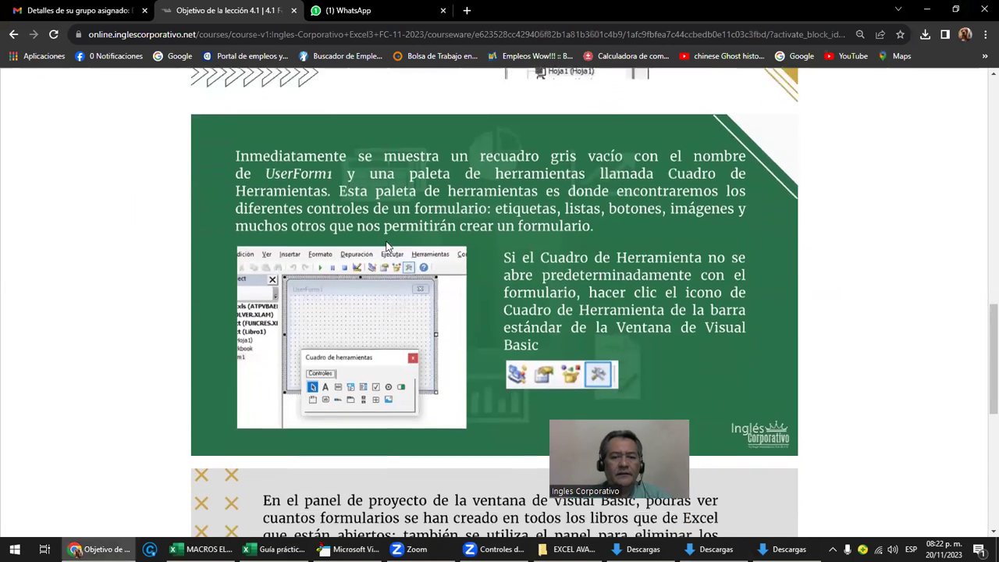
scroll(388, 245, "down", 1)
scroll(387, 246, "down", 3)
scroll(387, 245, "down", 1)
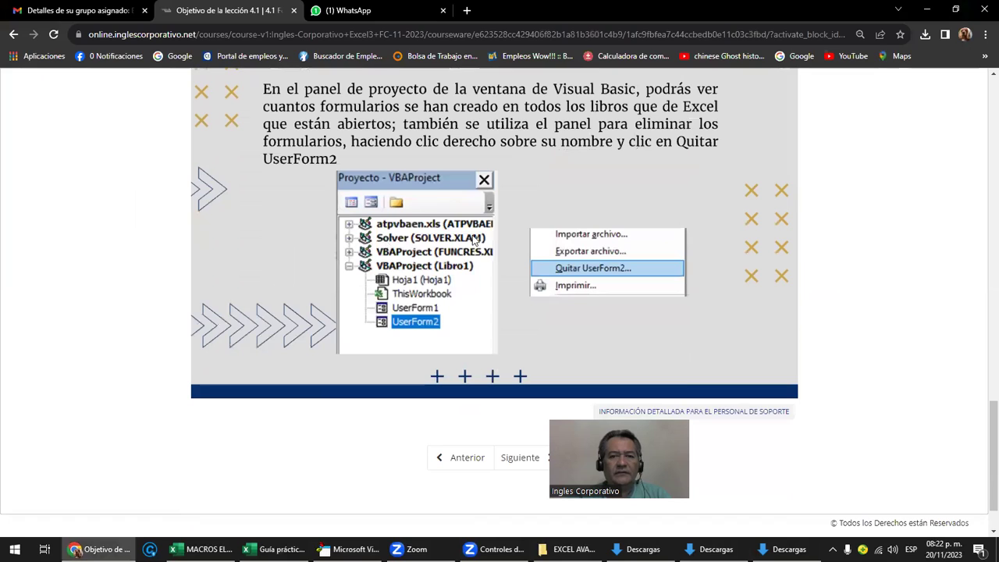
scroll(429, 251, "down", 1)
scroll(425, 252, "up", 10)
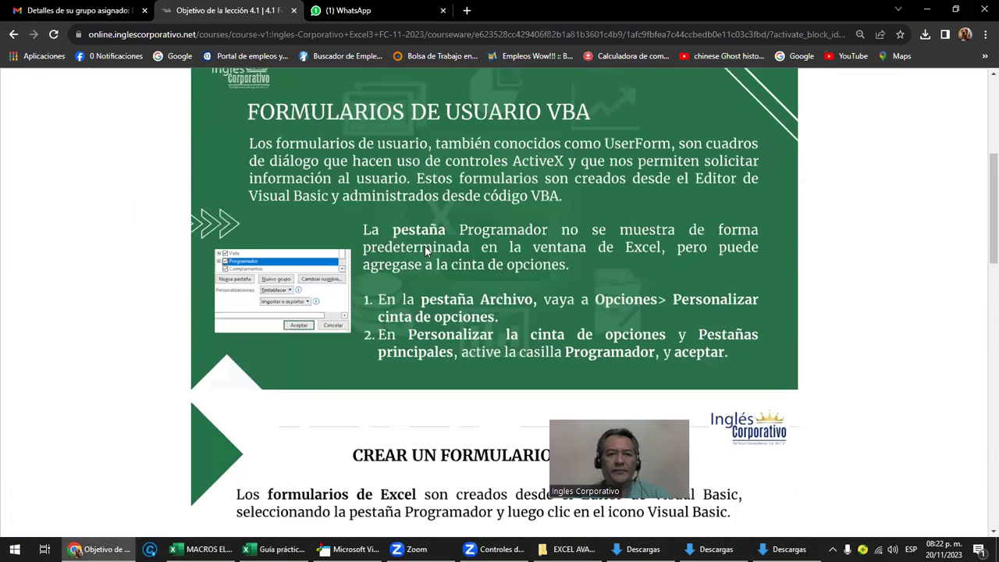
scroll(425, 245, "up", 3)
Minimise the course page and select Microsoft Excel Objetos and Hoja1 (Ingreso de datos) in the Project Explorer.
left_click(925, 9)
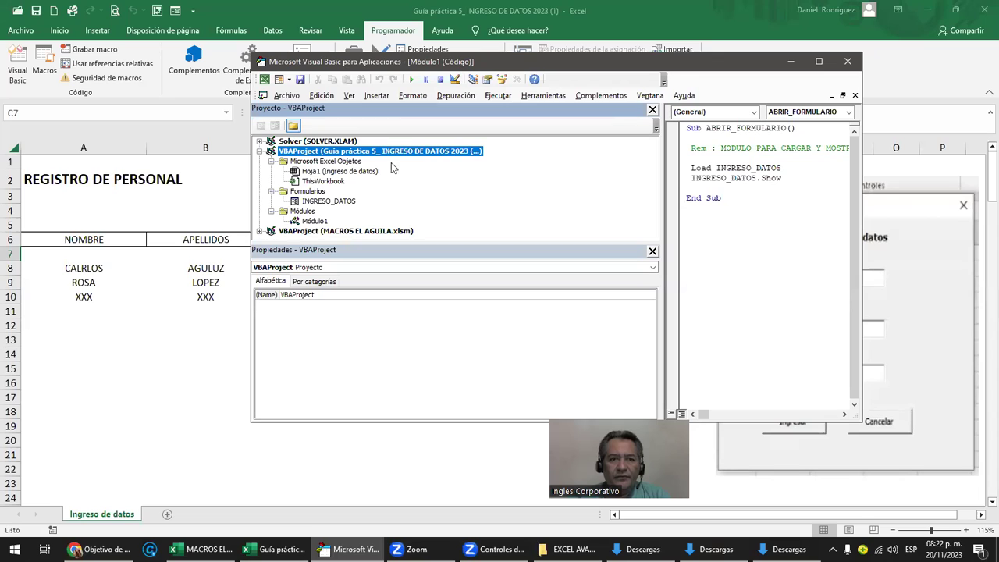
left_click(353, 162)
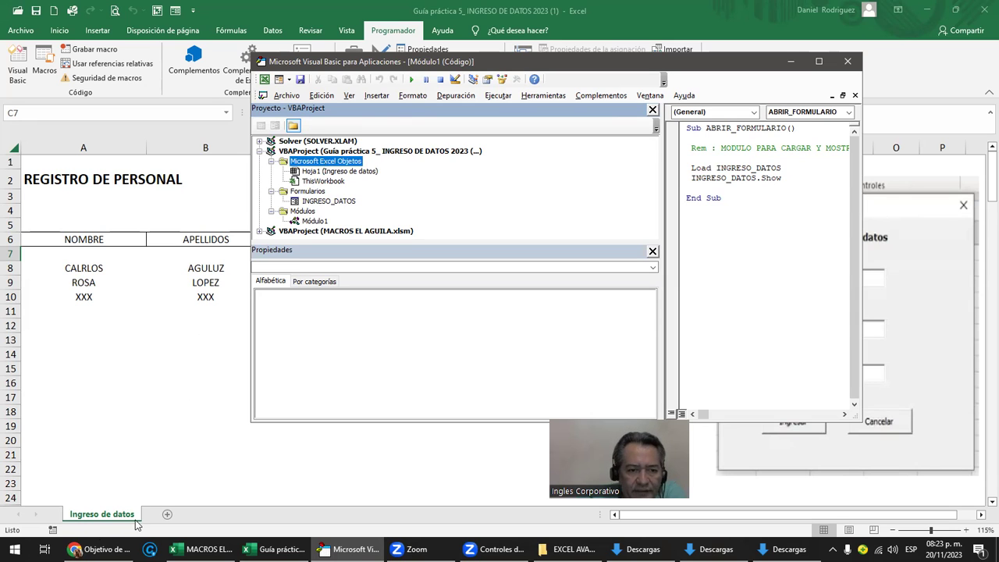
left_click(336, 171)
left_click(323, 161)
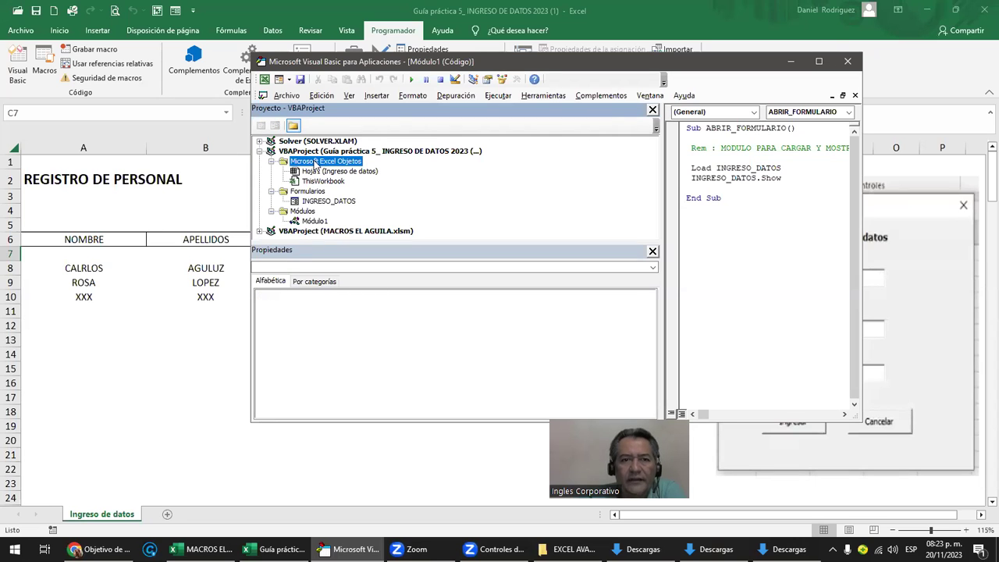
Add a new worksheet and rename its tab to RECIBOS.
left_click(168, 517)
double_click(162, 514)
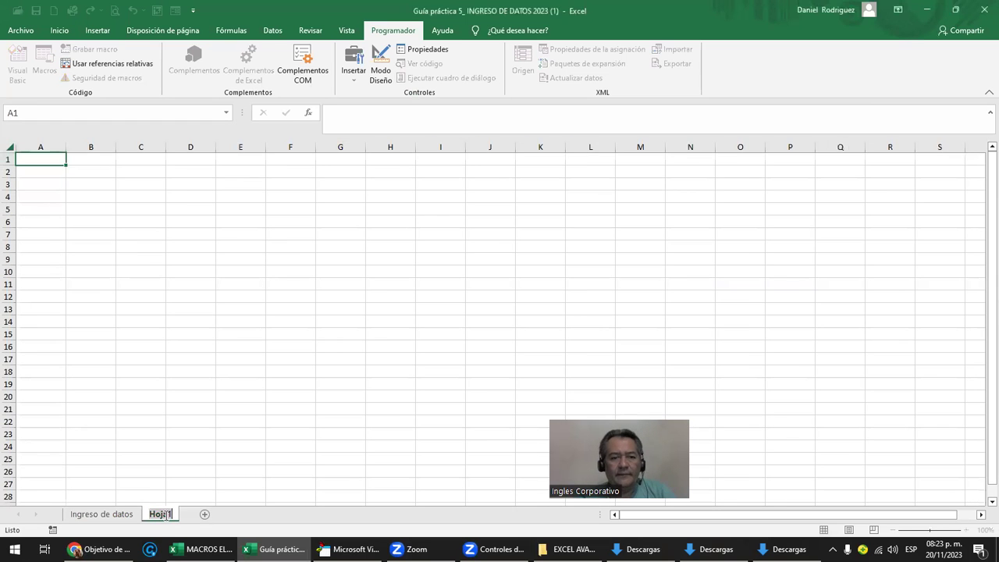
type("RECIBOS")
key("Return")
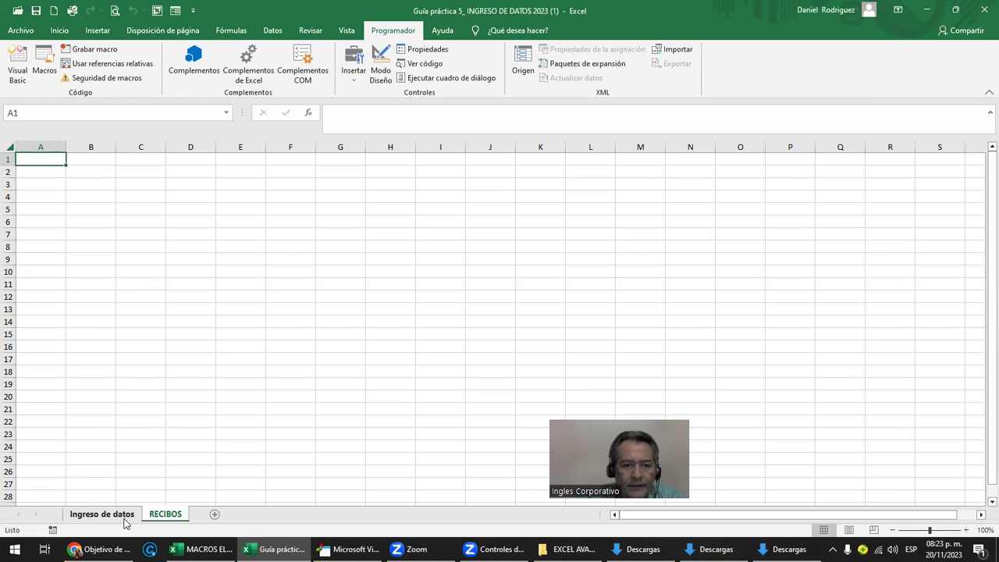
Reopen the VBA editor to confirm Hoja2 (RECIBOS) appears in the project.
mouse_move(352, 548)
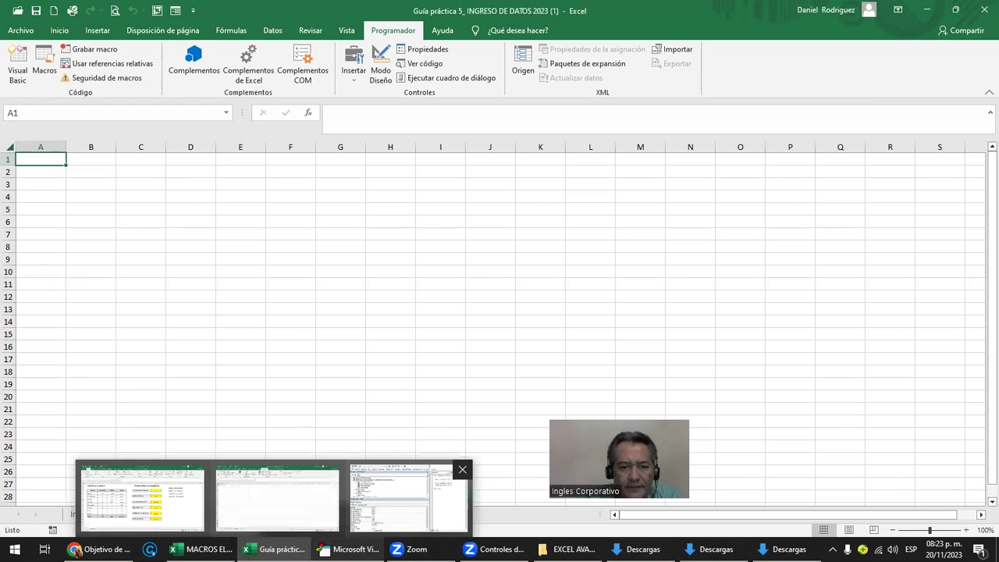
left_click(409, 497)
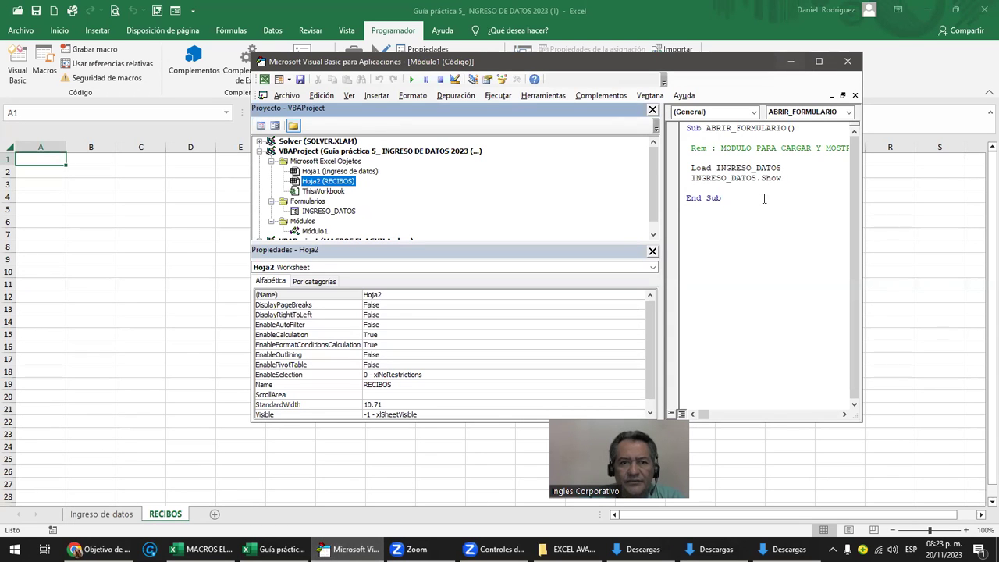
left_click(847, 61)
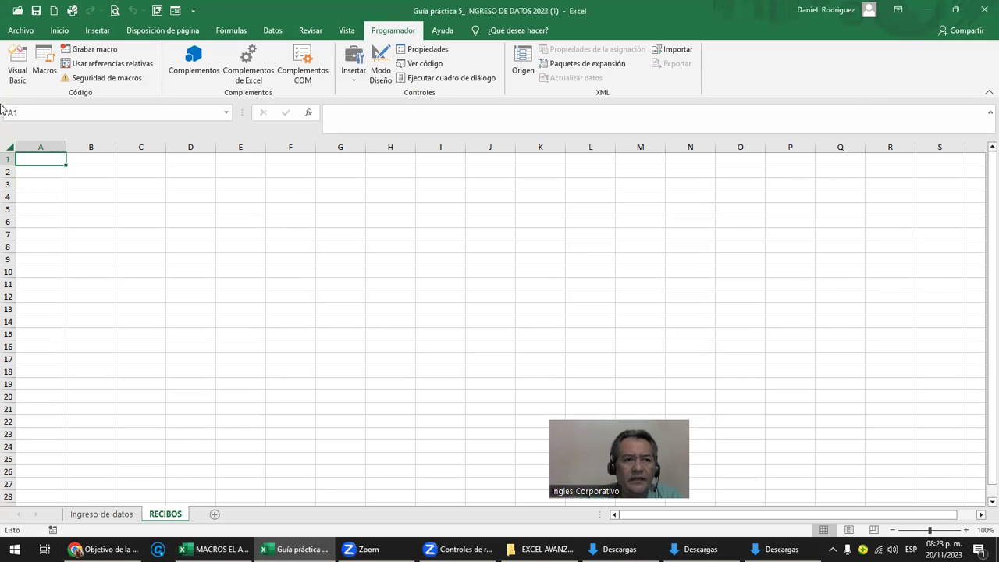
left_click(17, 65)
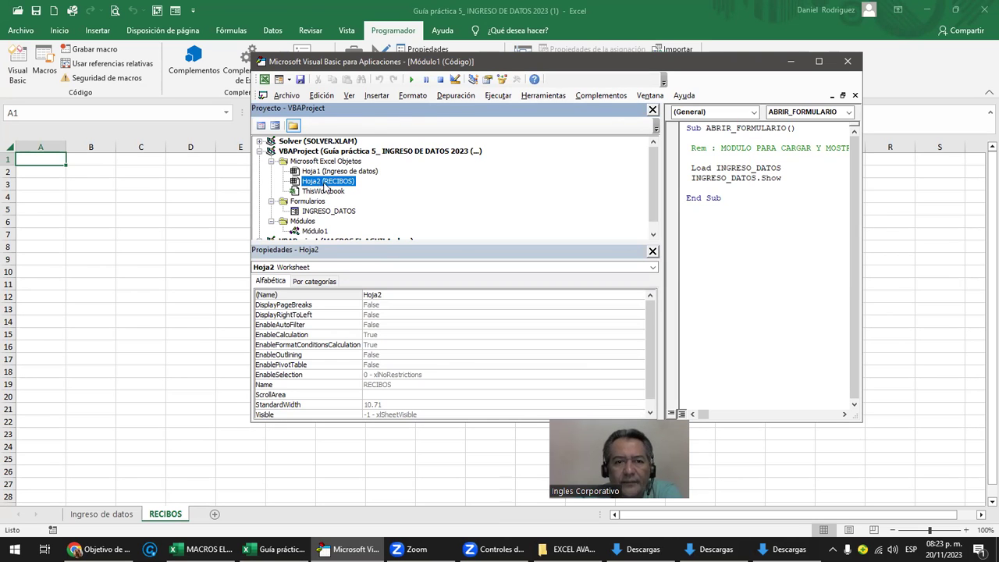
Add a third worksheet named COMPRAS, cancelling a stray entry typed into A1.
left_click(215, 515)
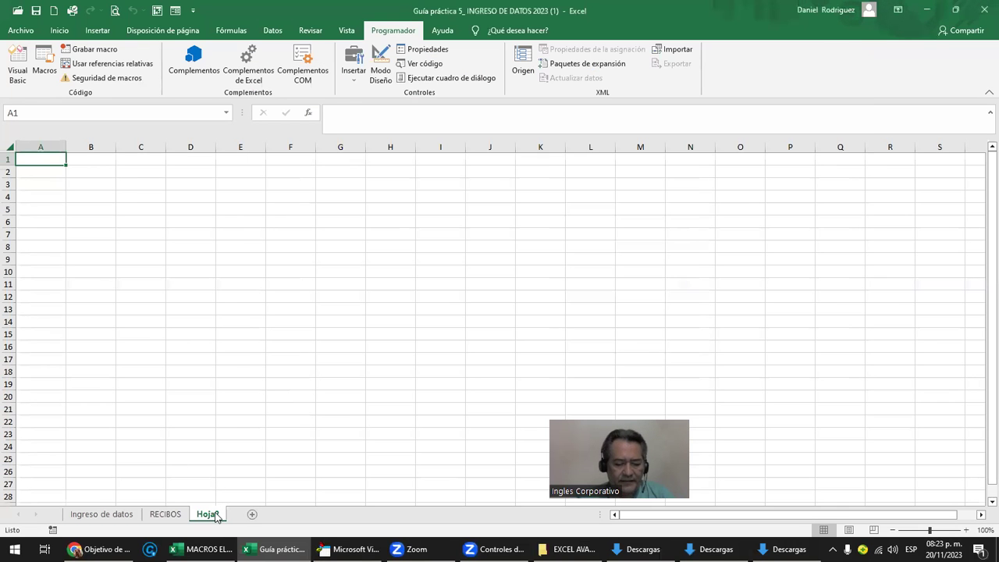
type("COMPARAS")
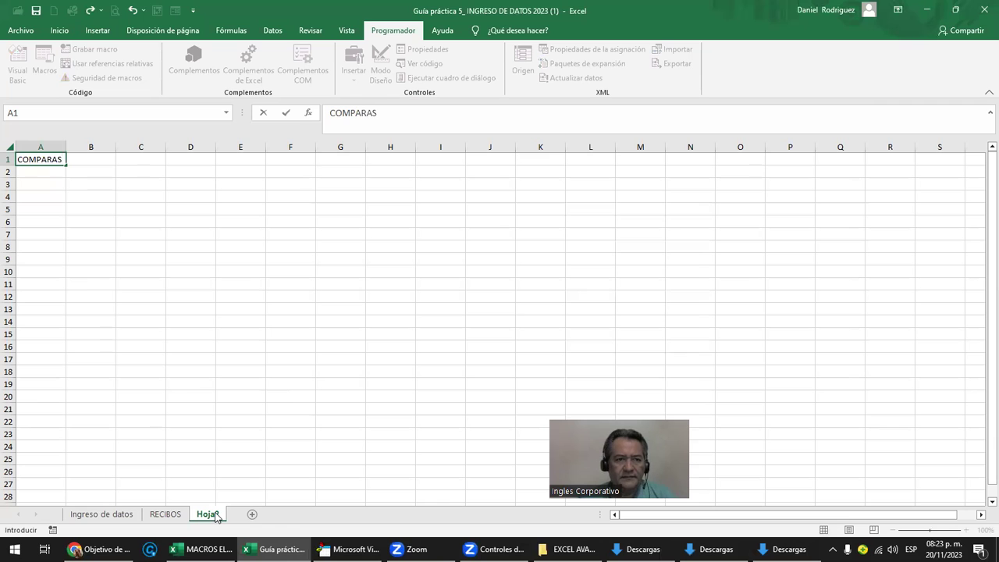
key("Escape")
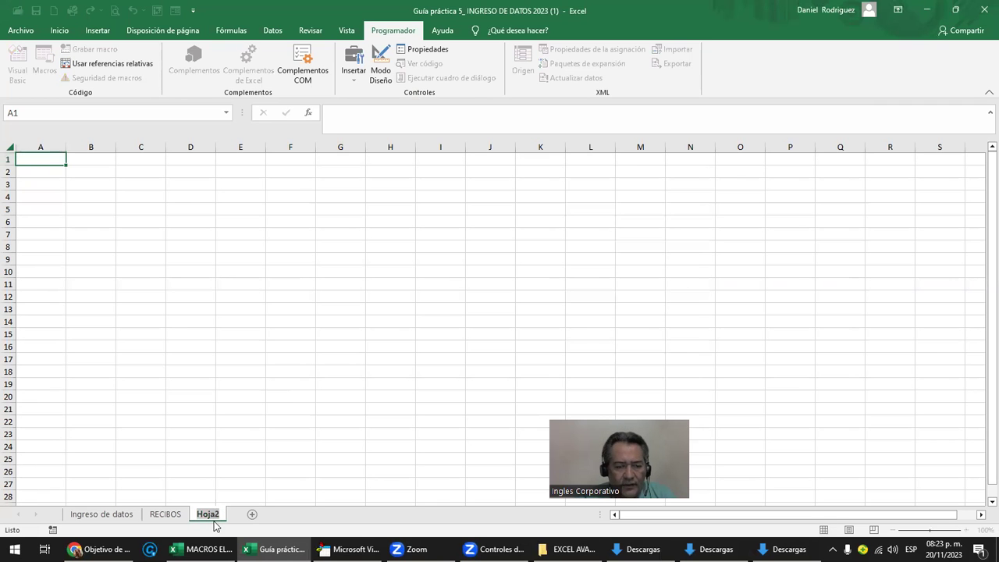
mouse_move(273, 549)
type("COMPRAS")
key("Return")
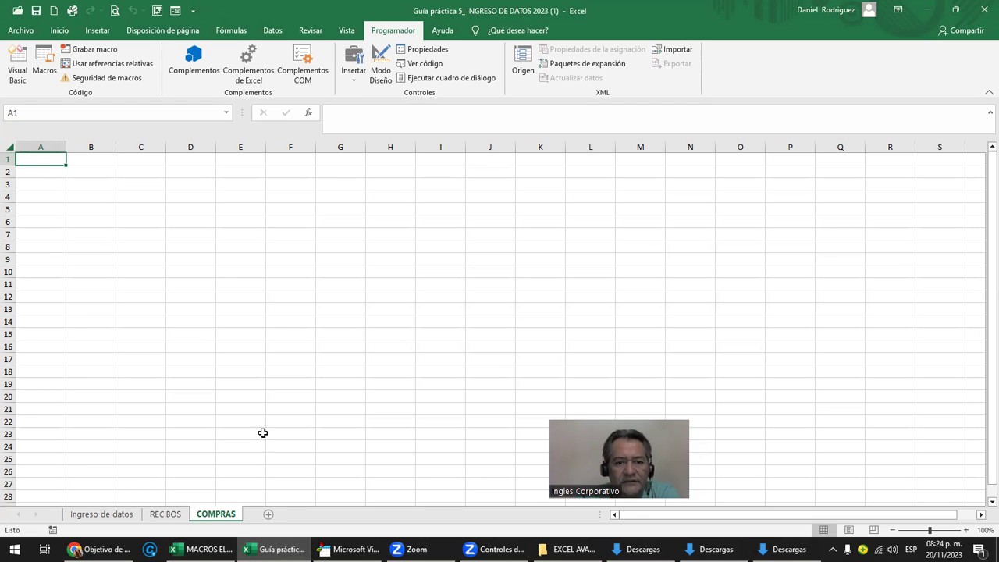
Open the VBA editor with Alt+F11 and collapse the Formularios and Módulos folders.
key("alt+F11")
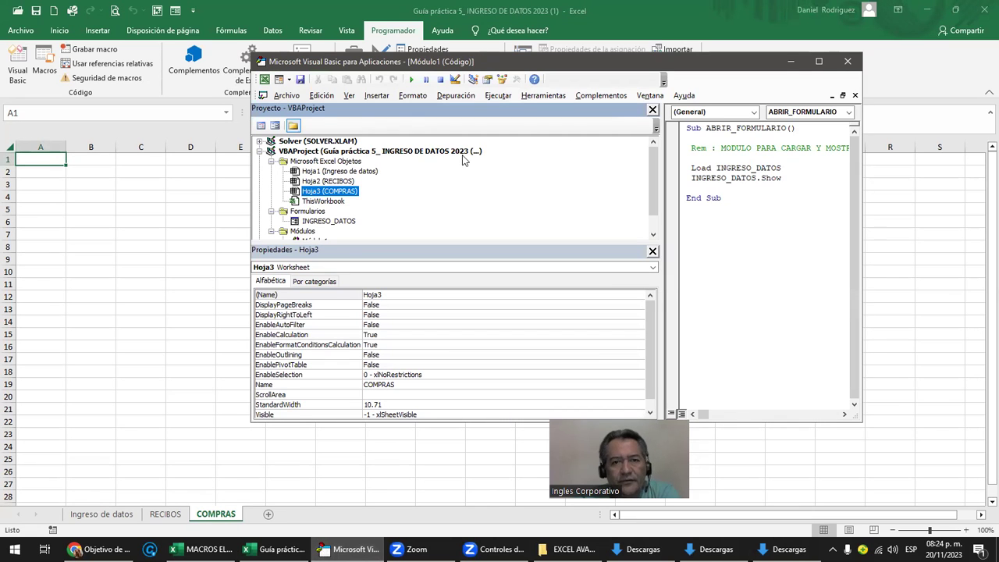
left_click(348, 174)
left_click(297, 163)
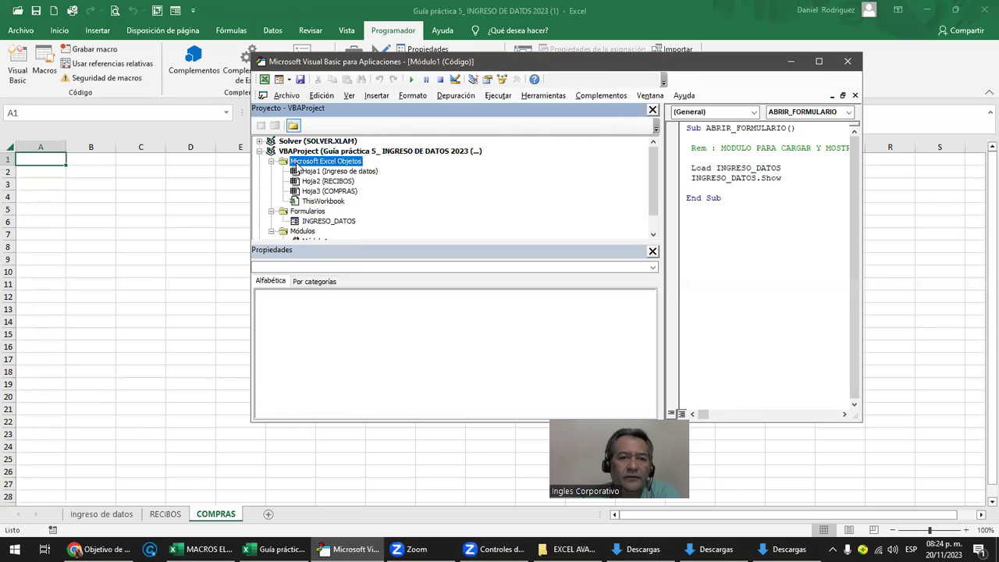
left_click(271, 212)
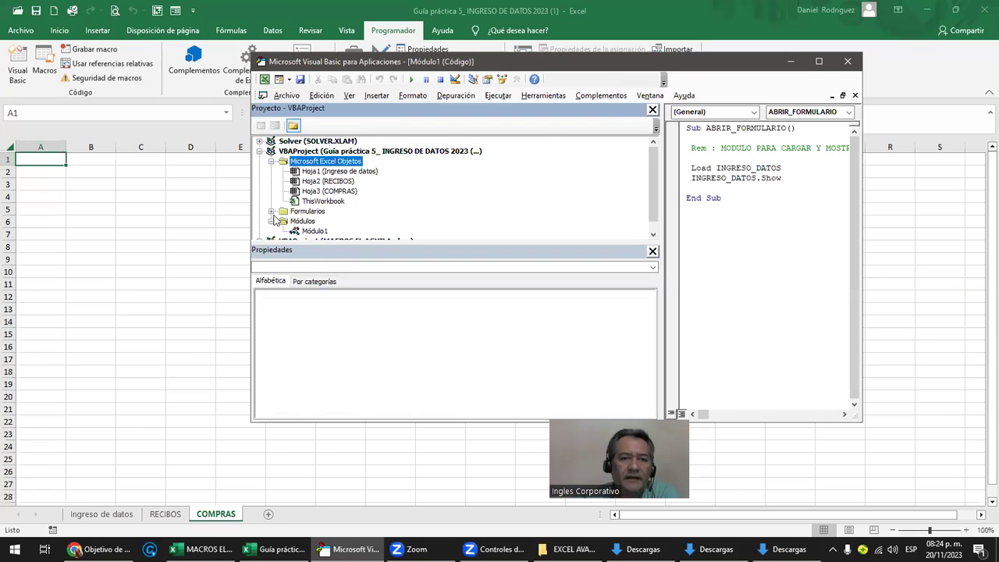
left_click(271, 221)
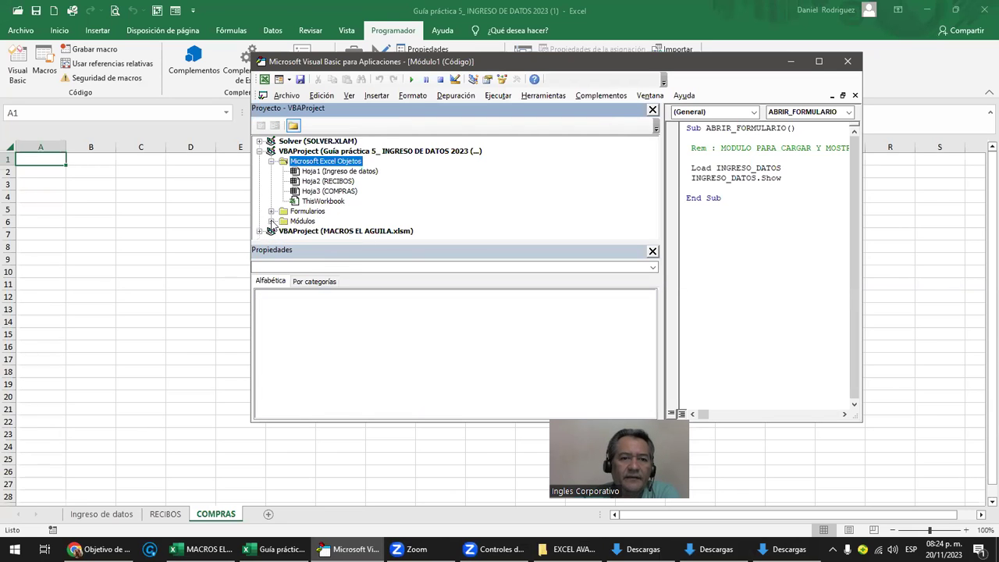
left_click(270, 161)
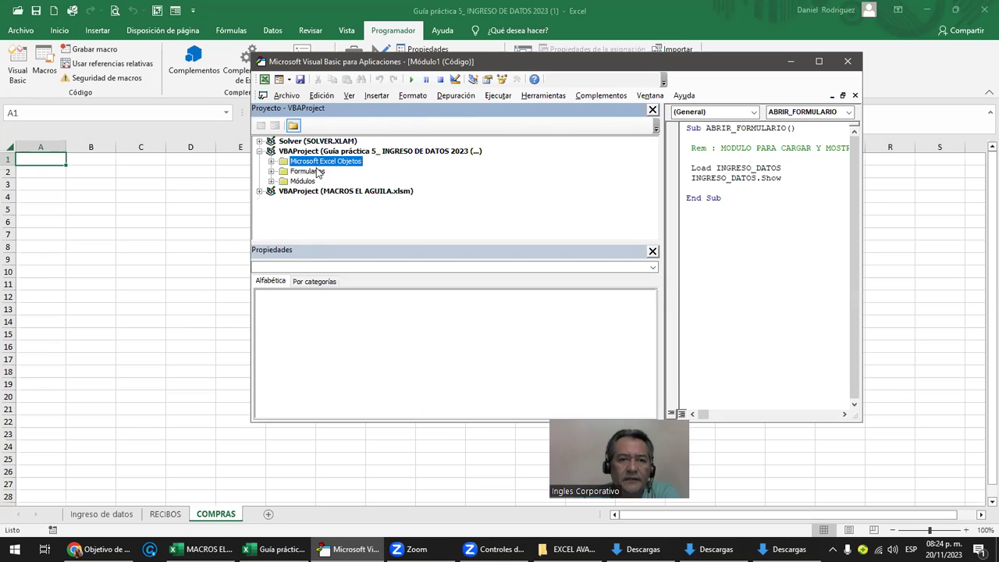
left_click(270, 161)
Step through the sheet objects to confirm COMPRAS is Hoja3, then select Formularios.
key("Down")
left_click(347, 182)
left_click(348, 192)
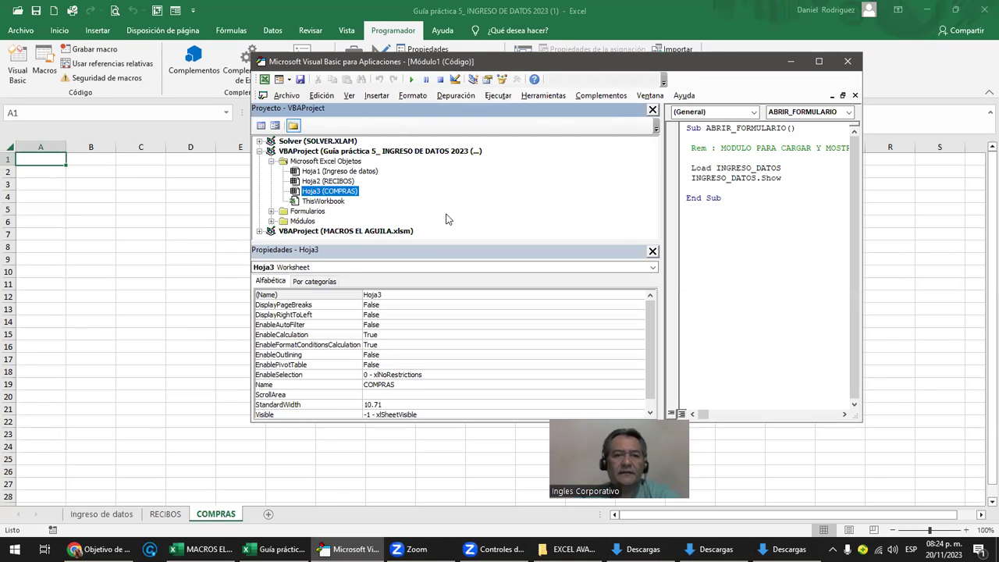
key("Up")
key("Up")
key("Down")
key("Down")
key("Down")
key("Down")
key("Up")
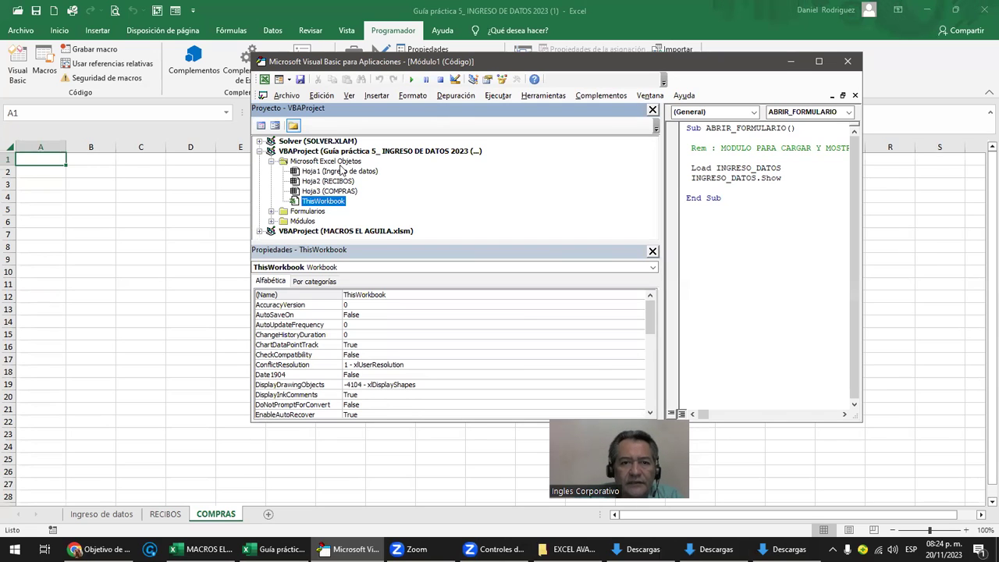
left_click(271, 162)
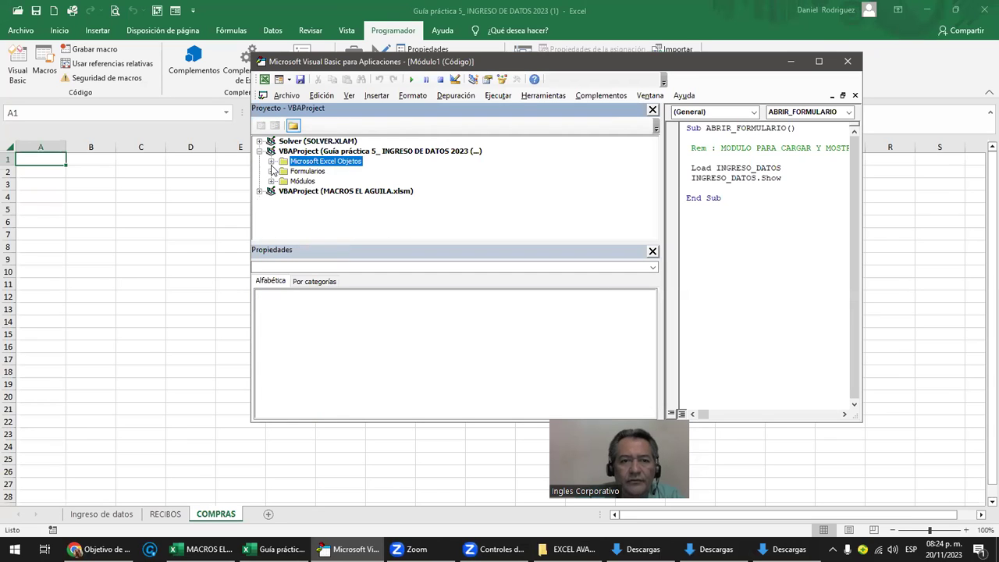
left_click(271, 162)
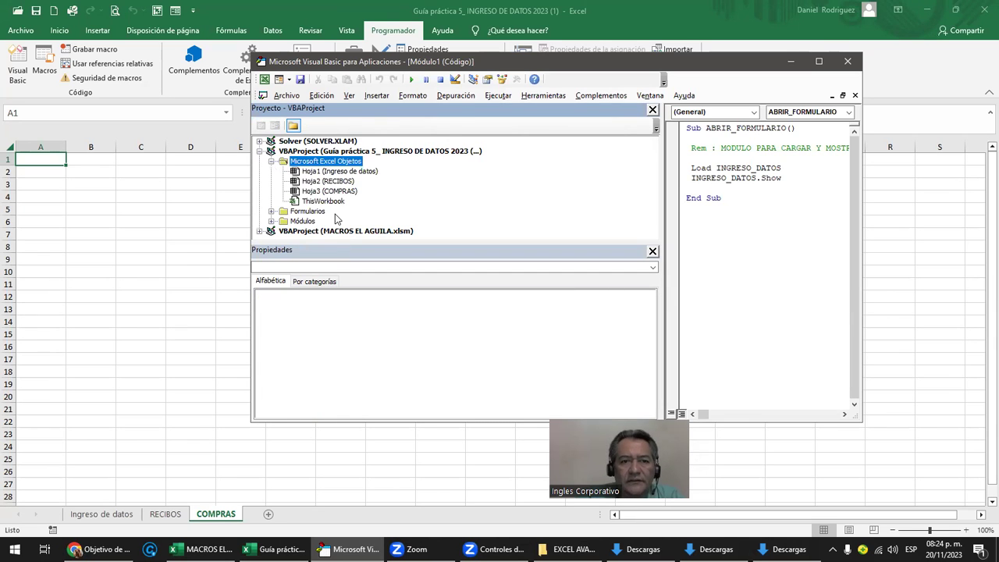
left_click(271, 162)
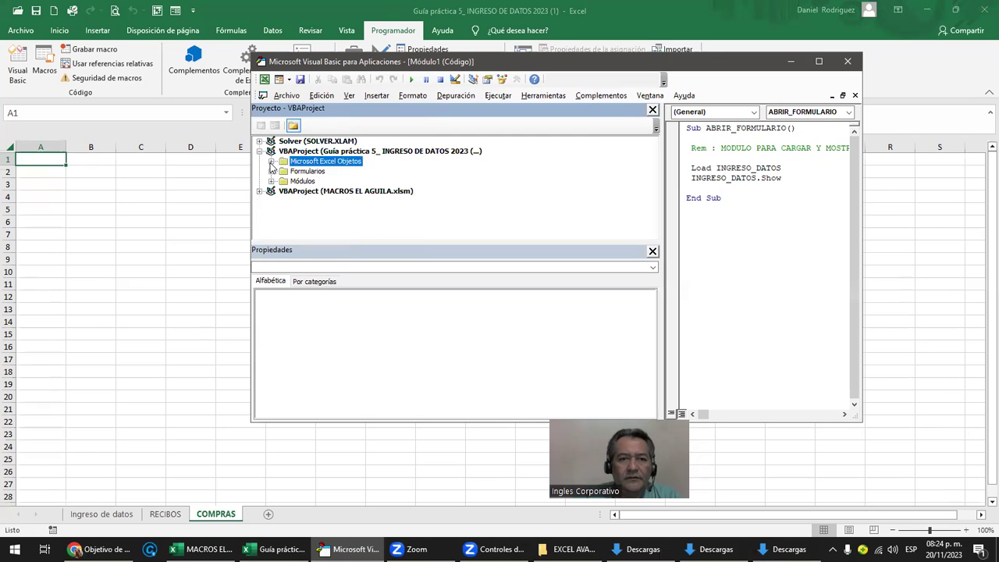
left_click(308, 172)
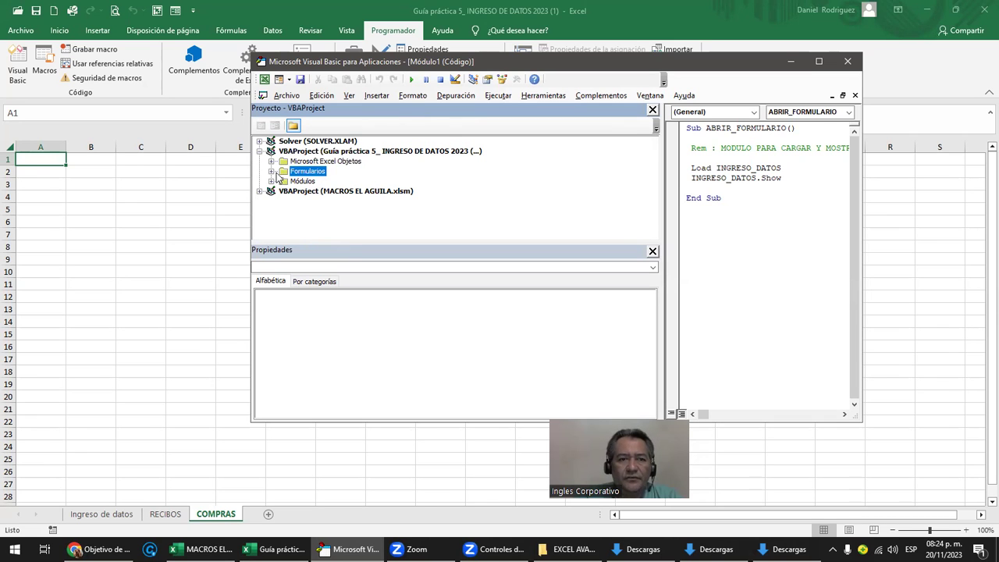
Open the INGRESO_DATOS form in design view and resize the editor to show it fully.
left_click(272, 171)
left_click(339, 182)
double_click(340, 184)
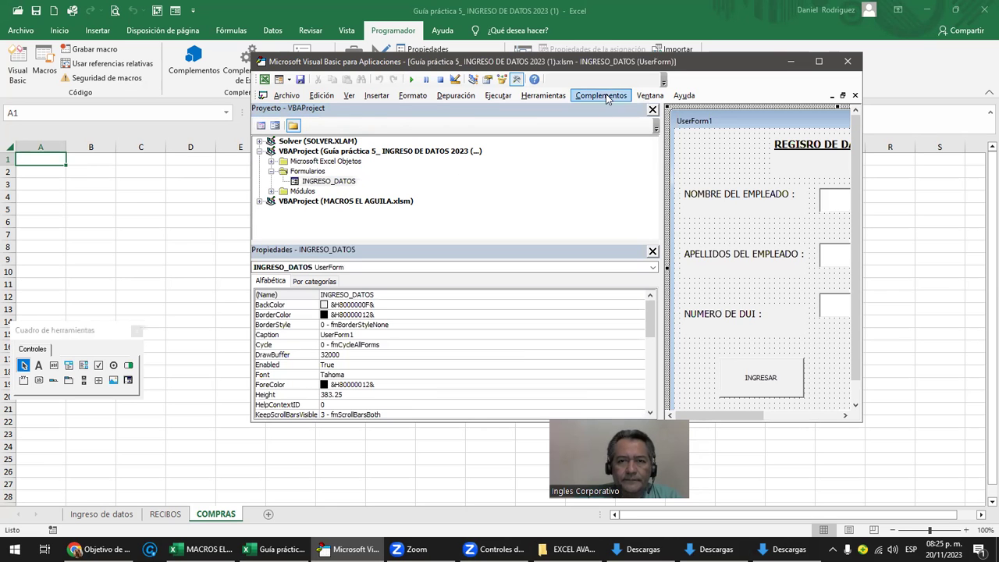
left_click_drag(602, 70, 321, 43)
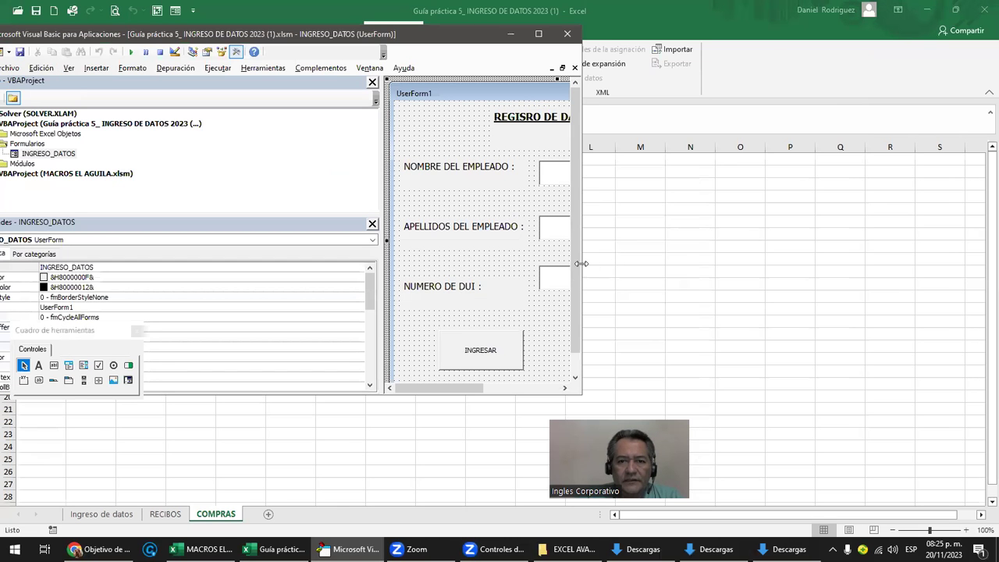
left_click_drag(582, 264, 939, 263)
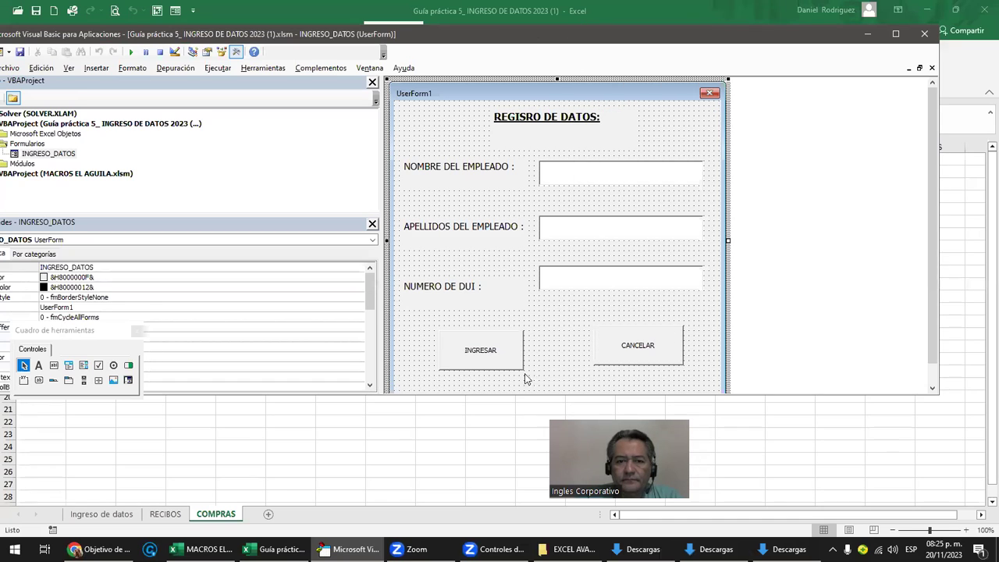
left_click_drag(422, 41, 605, 86)
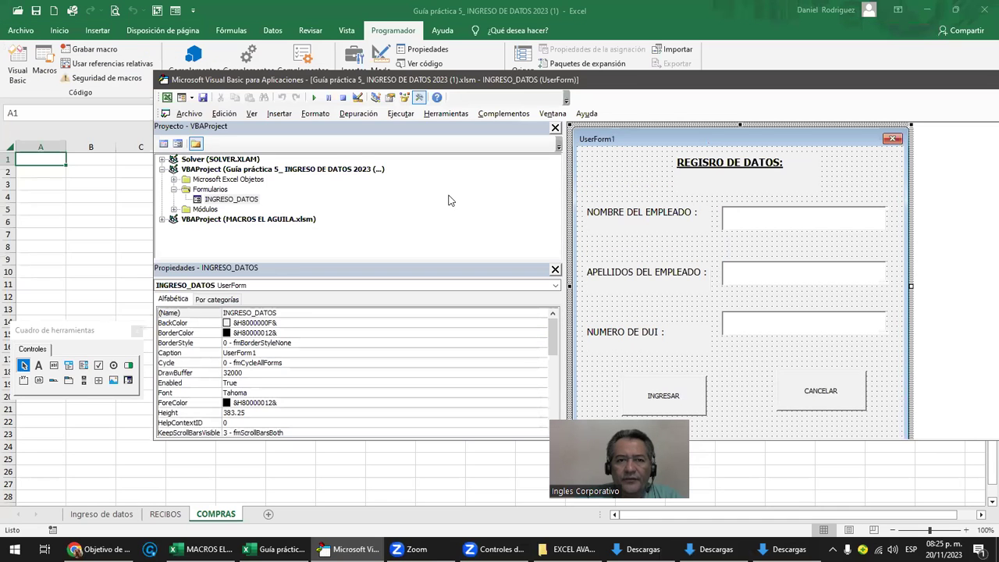
Run the INGRESO_DATOS form over the sheet, then close it.
left_click(310, 98)
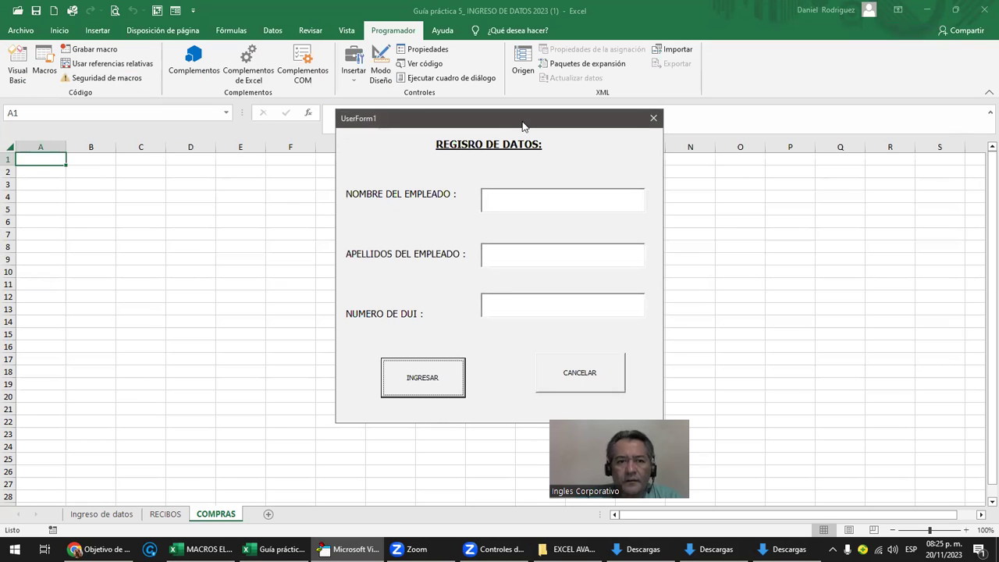
left_click_drag(522, 125, 478, 153)
left_click(606, 147)
mouse_move(273, 548)
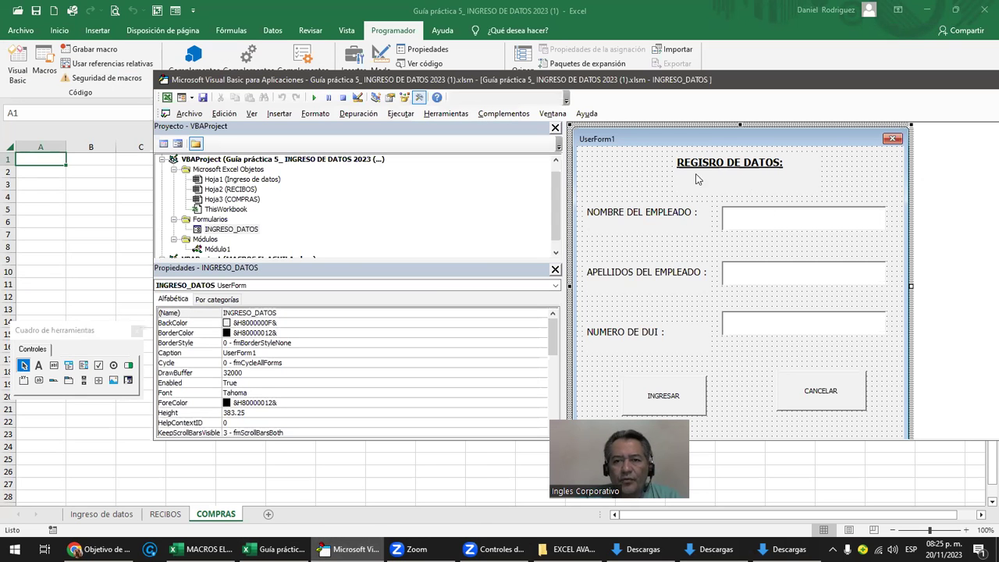
Maximise the editor, collapse Microsoft Excel Objetos and Formularios, and expand Módulos.
double_click(714, 79)
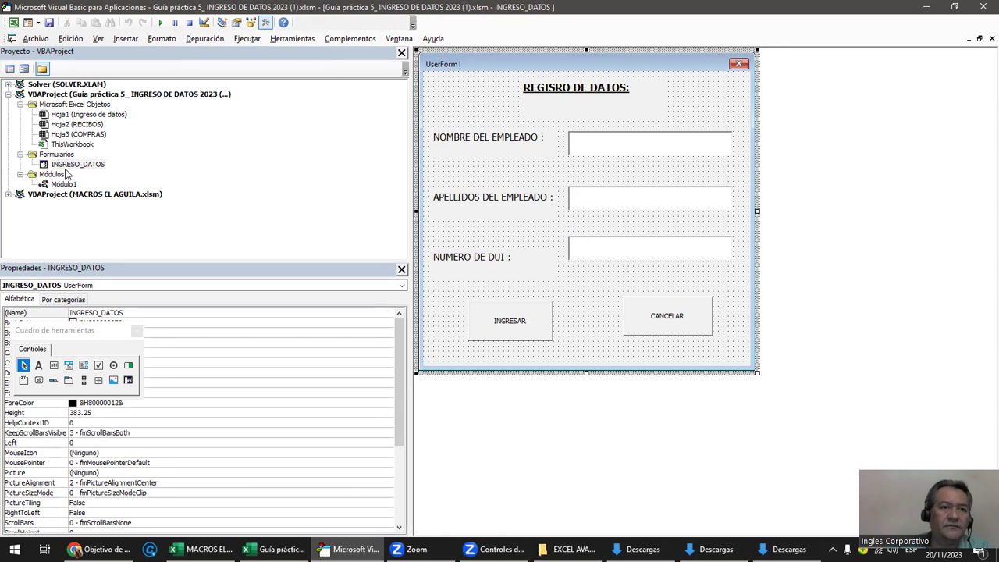
left_click(70, 165)
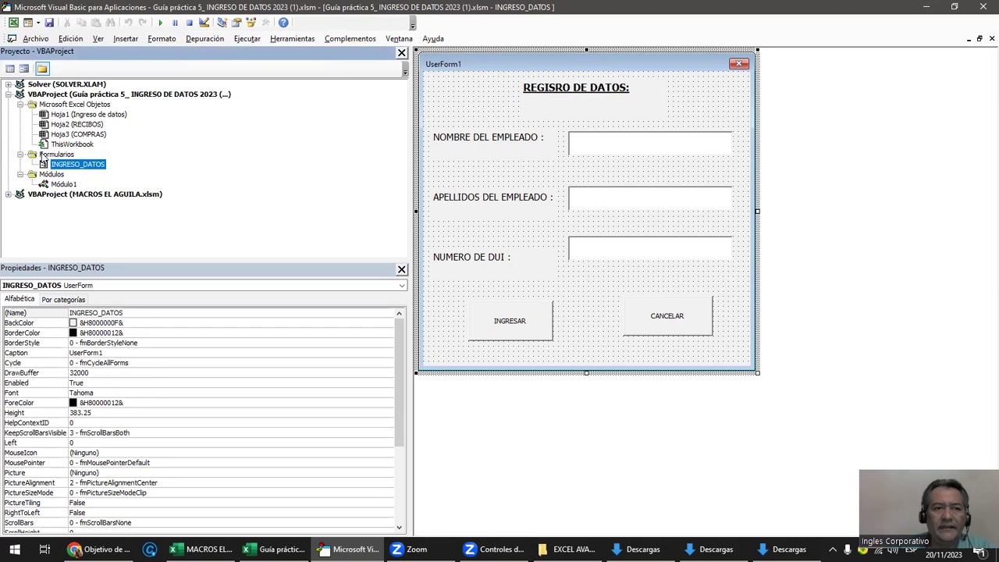
left_click(20, 104)
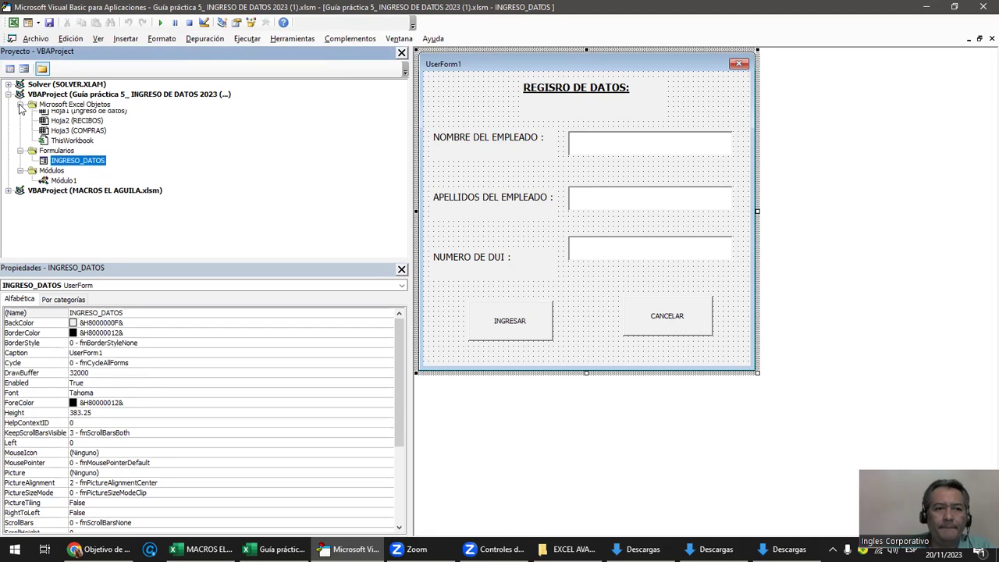
left_click(20, 114)
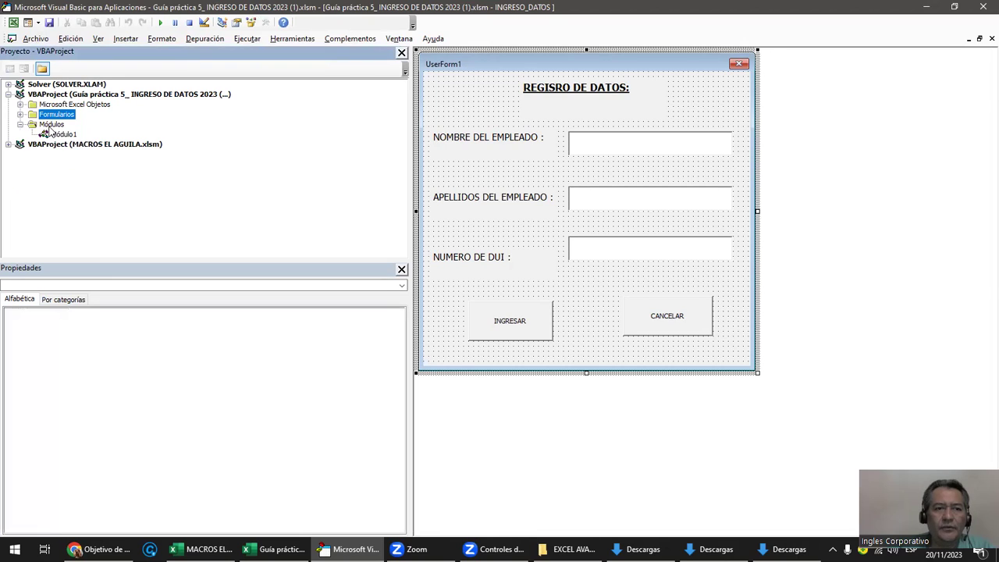
left_click(51, 125)
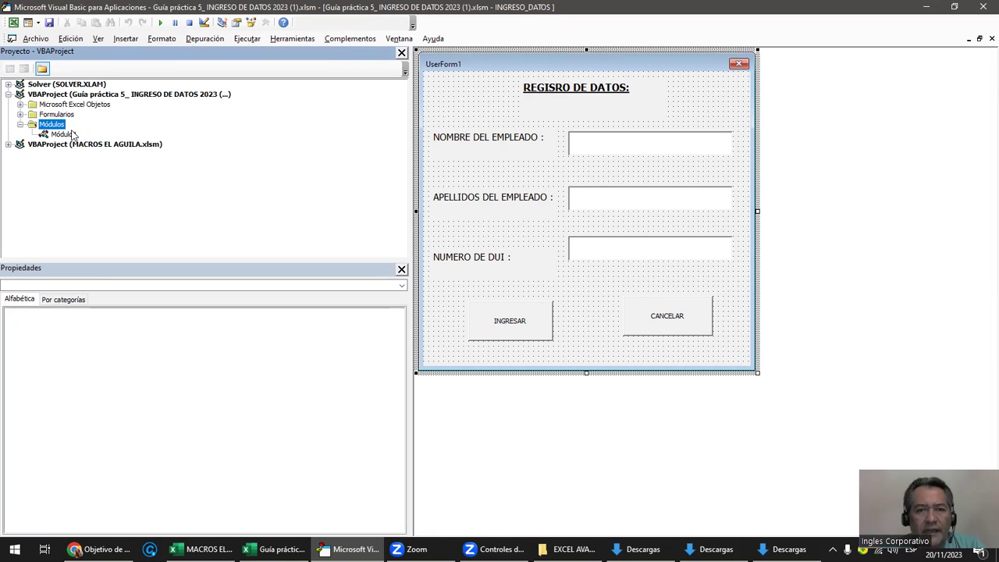
Open Módulo1's code and highlight the ABRIR_FORMULARIO macro.
double_click(66, 134)
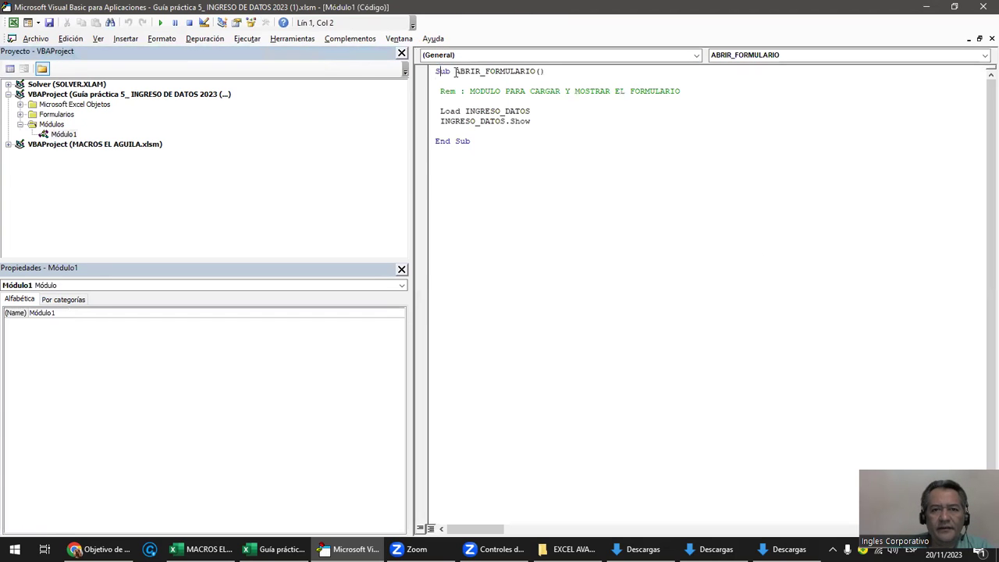
left_click_drag(435, 71, 517, 152)
left_click(517, 151)
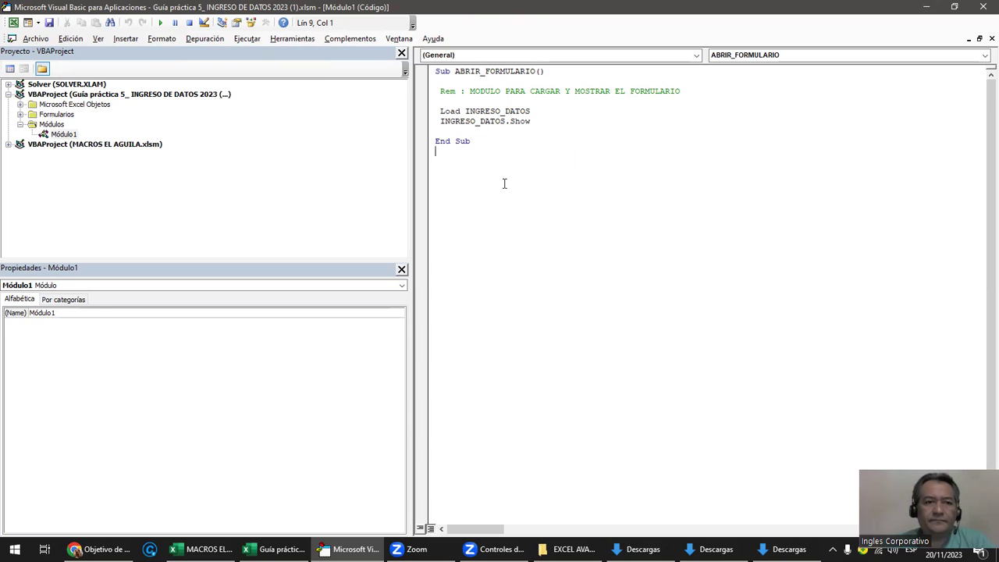
Collapse Módulos and point out the Microsoft Excel Objetos, Formularios and Módulos folders.
left_click(20, 125)
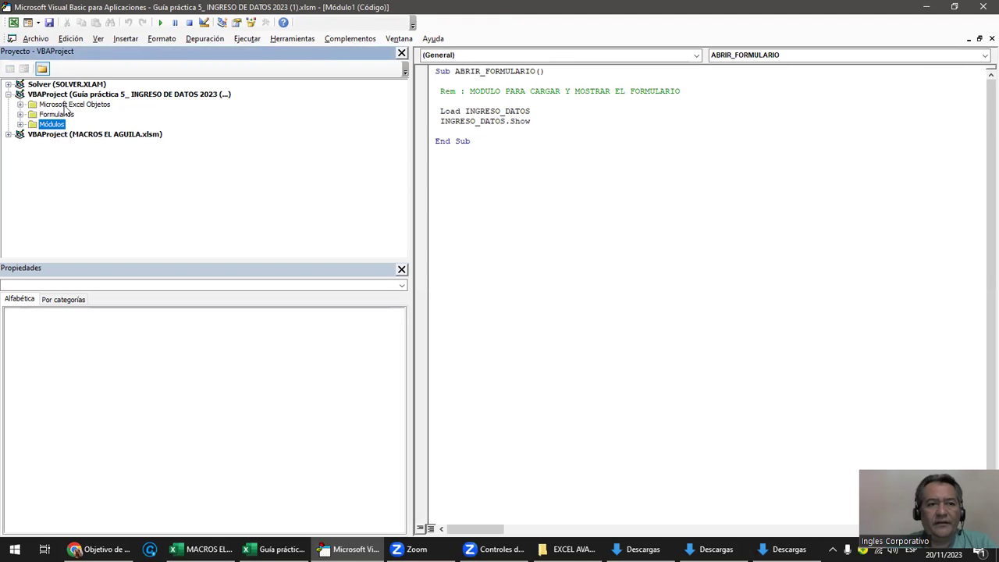
left_click(65, 107)
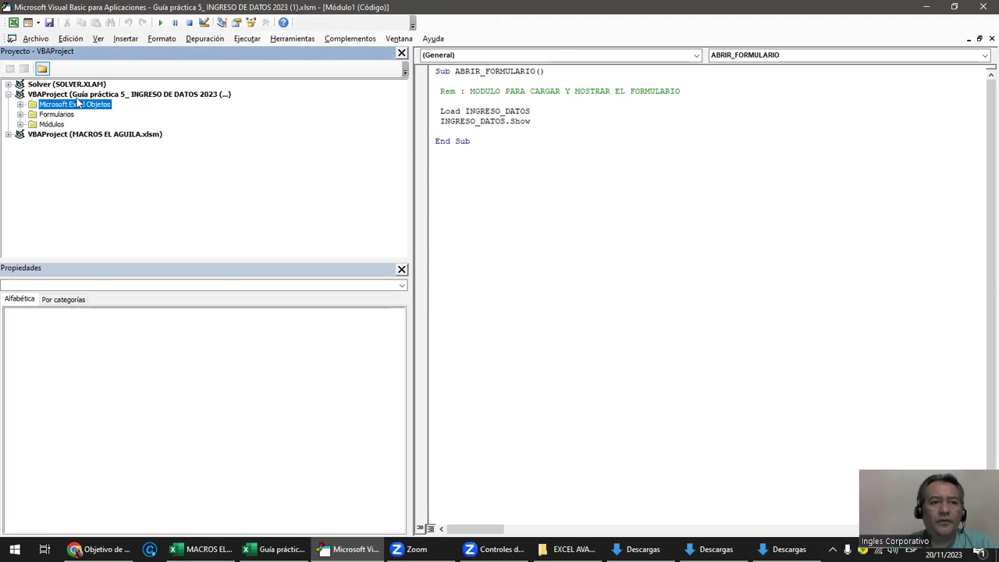
left_click(70, 115)
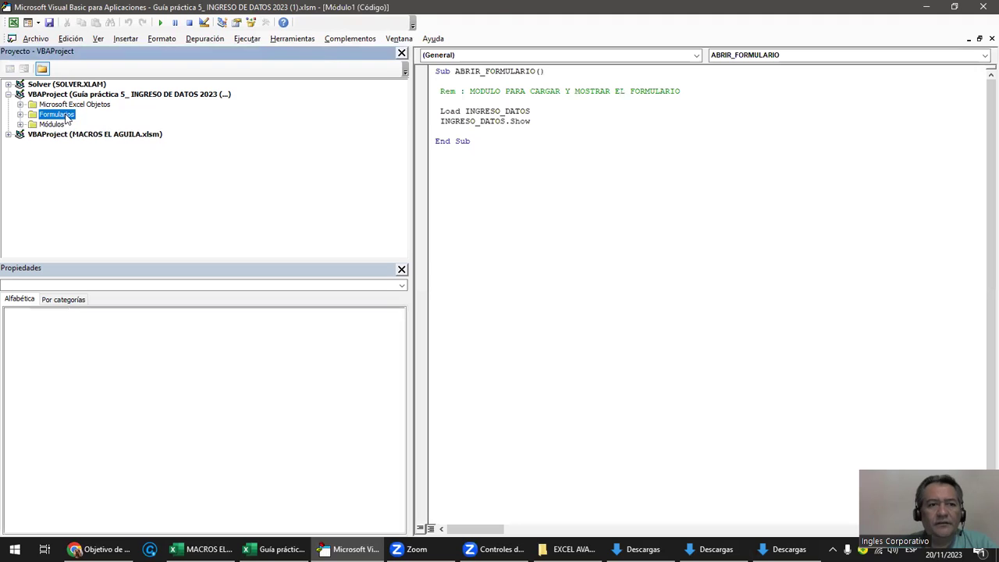
left_click(56, 126)
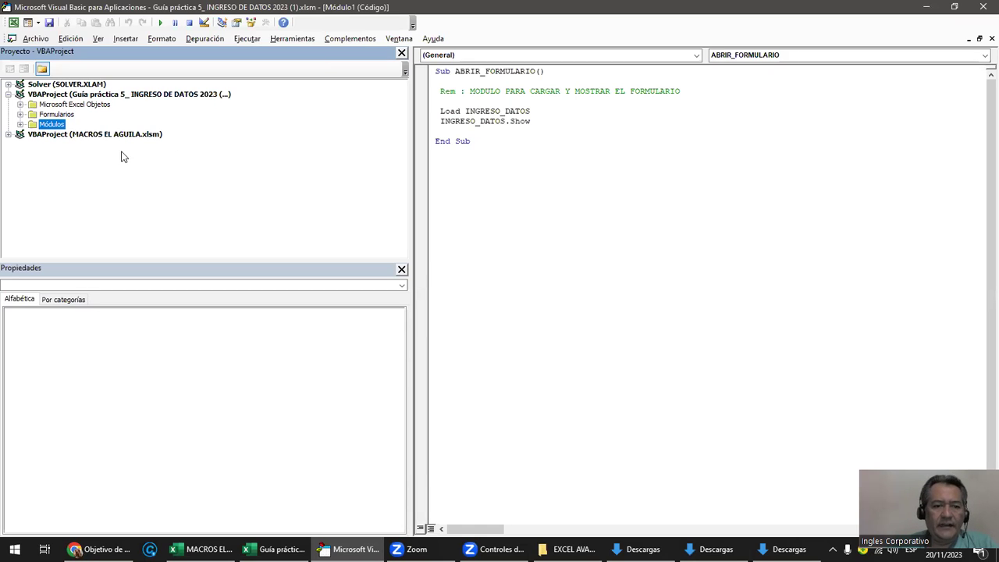
Select the MACROS EL AGUILA project, briefly switching to that workbook and back to the editor.
left_click(82, 135)
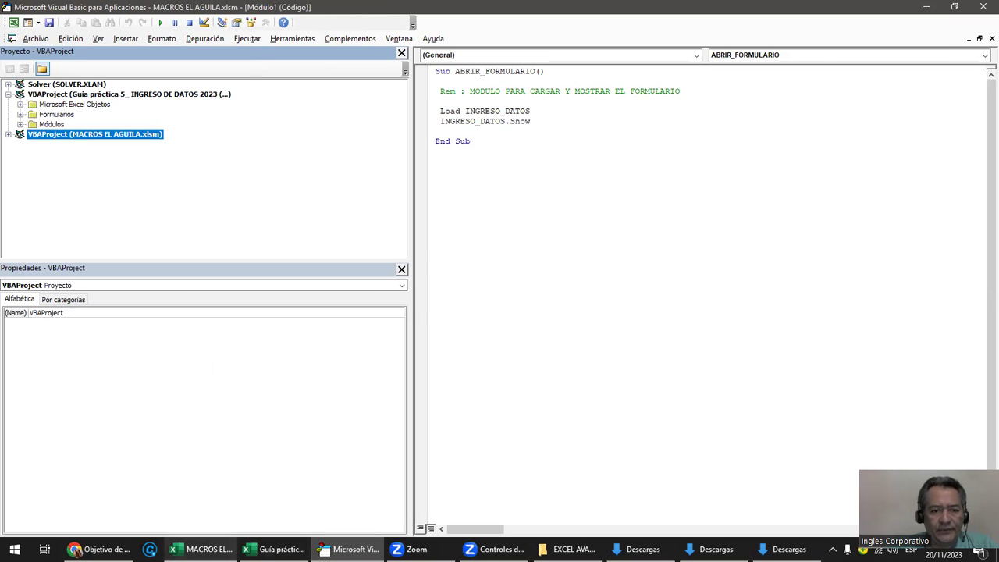
key("alt+F11")
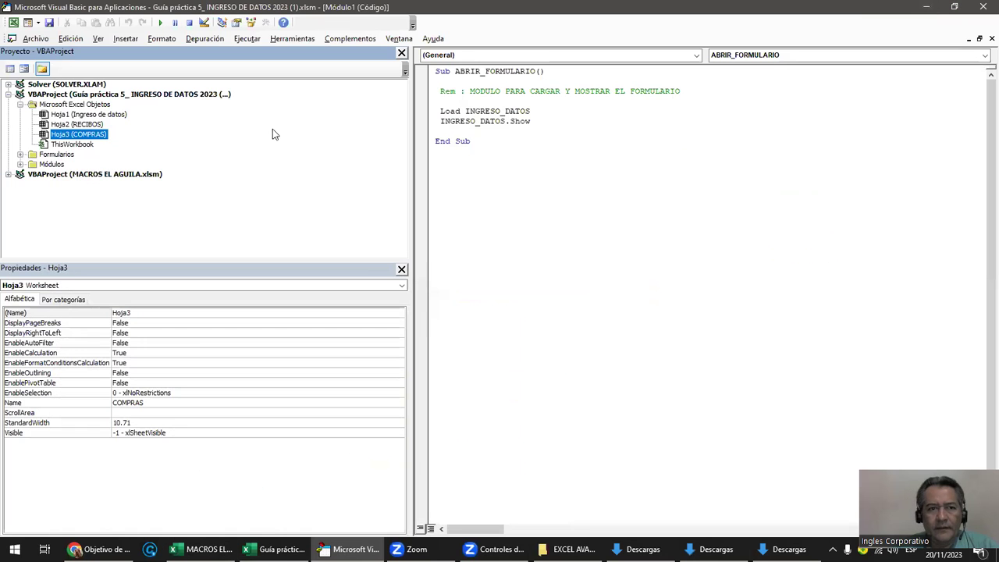
left_click(926, 11)
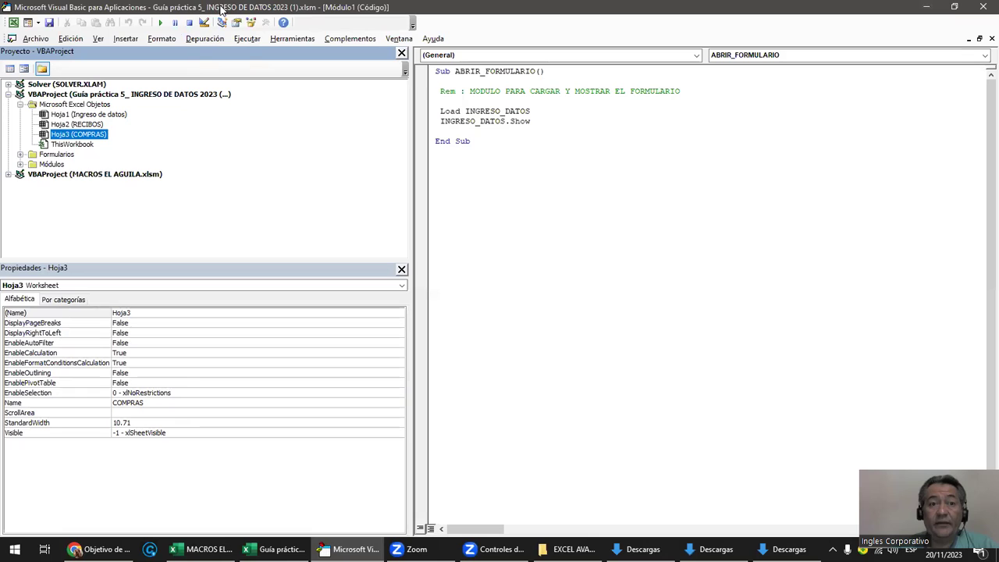
left_click(160, 95)
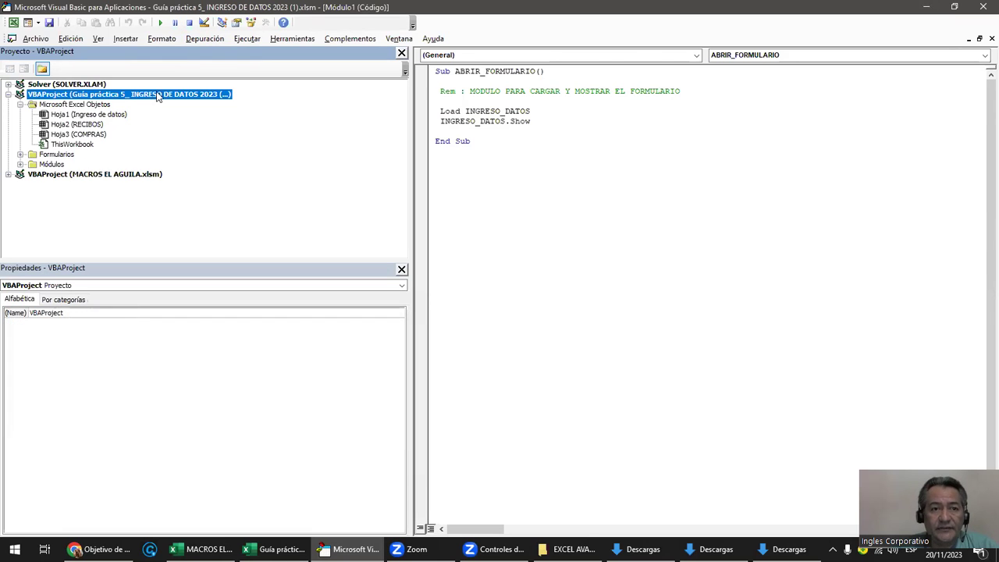
left_click(88, 175)
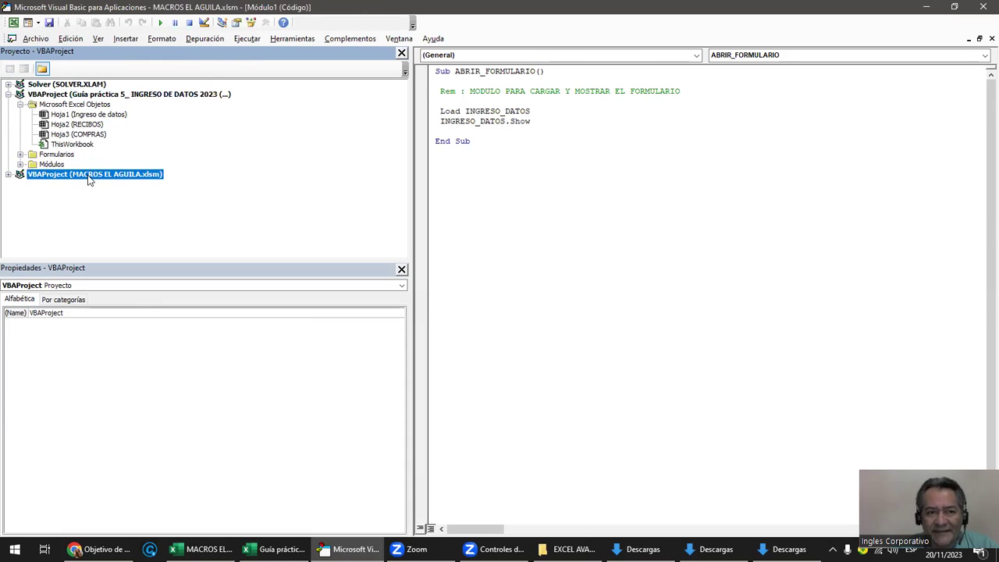
Inspect MACROS EL AGUILA's Hoja1 (FORMULAS) and empty Módulo1, then bring up its FORMULAS sheet.
left_click(9, 176)
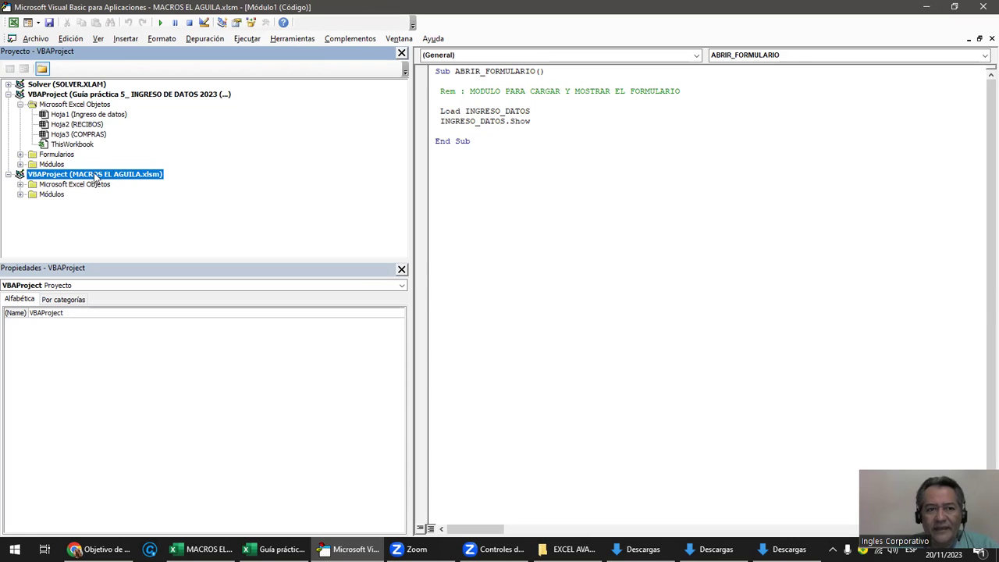
left_click(21, 184)
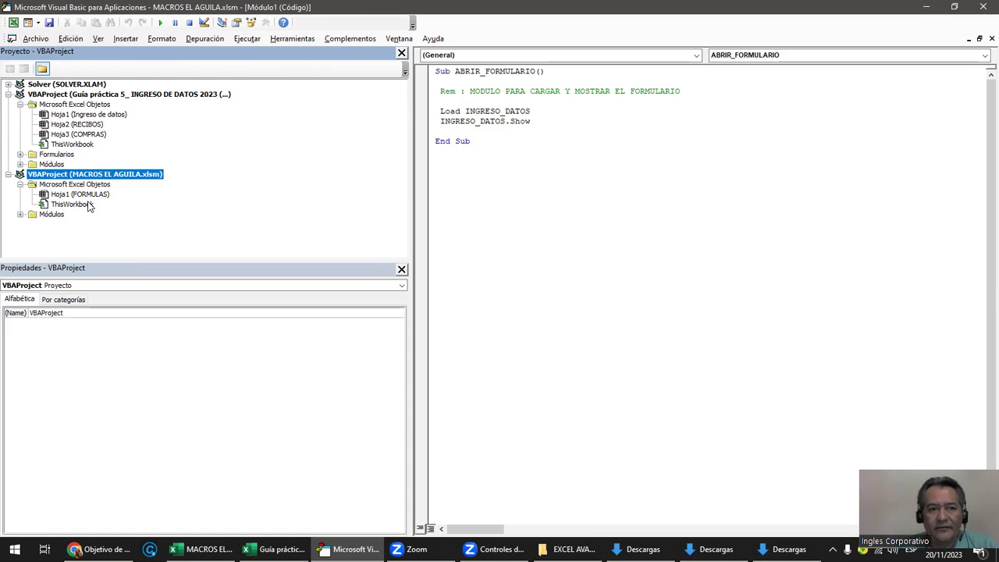
left_click(87, 187)
left_click(86, 195)
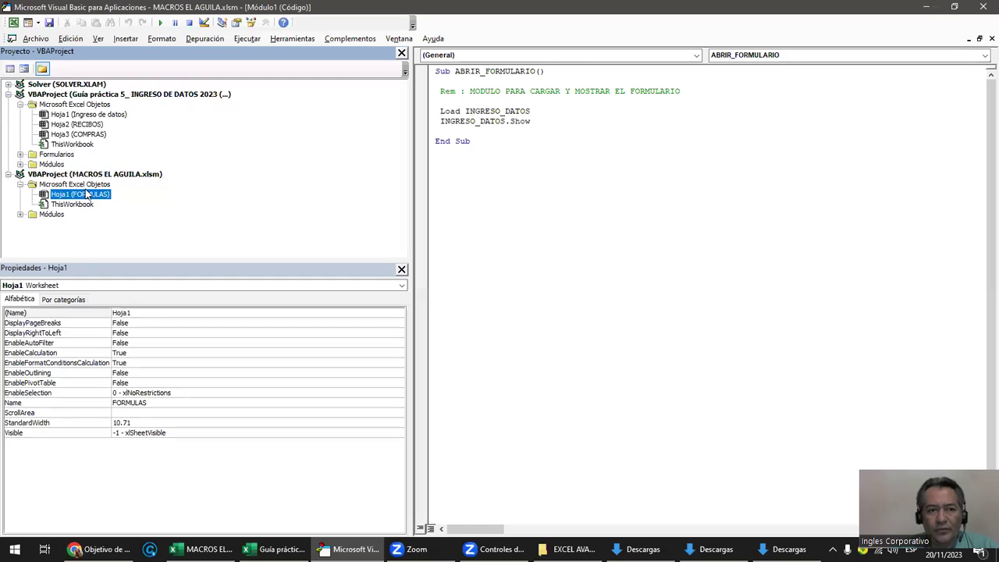
left_click(21, 214)
double_click(69, 224)
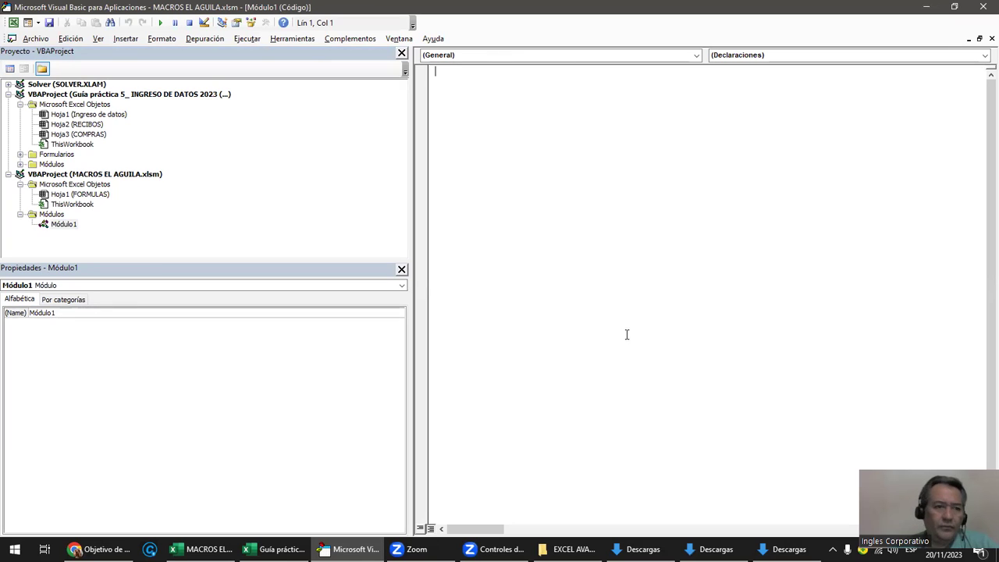
left_click(21, 215)
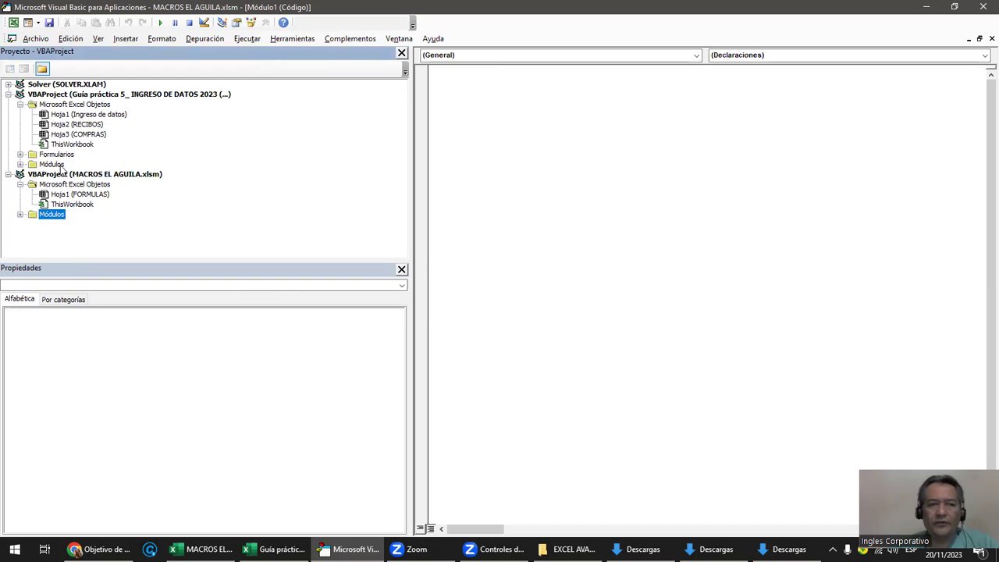
left_click(20, 184)
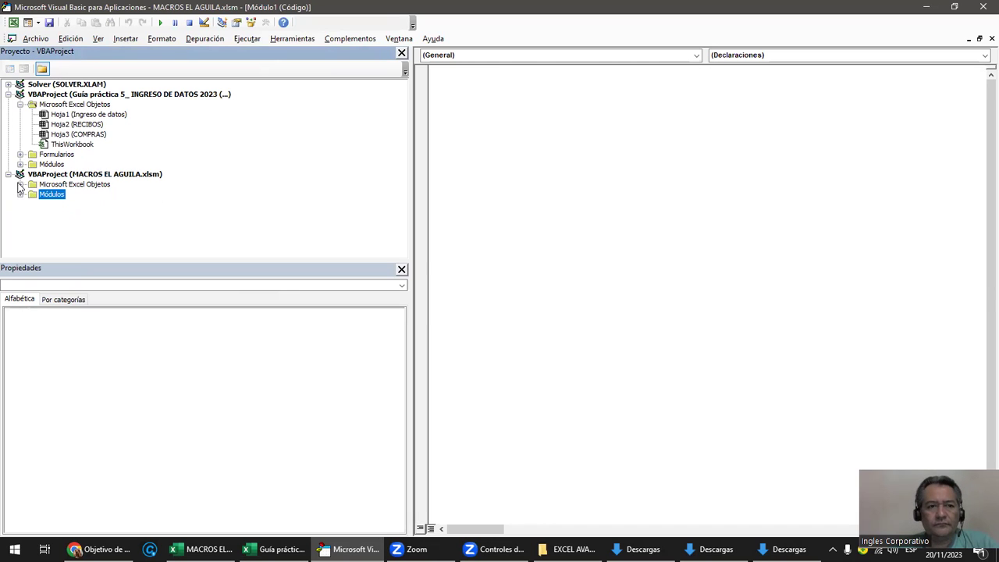
left_click(9, 175)
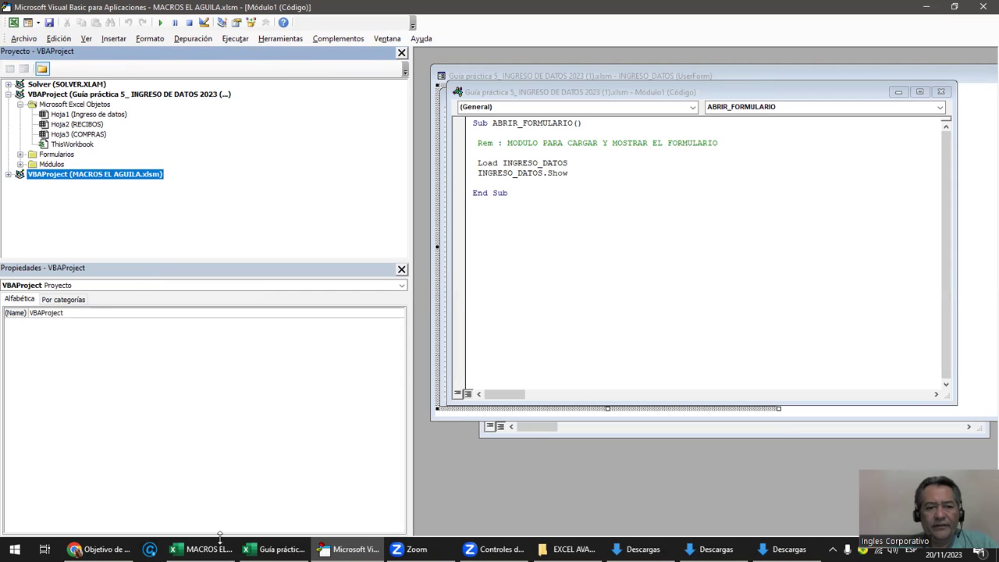
left_click(201, 549)
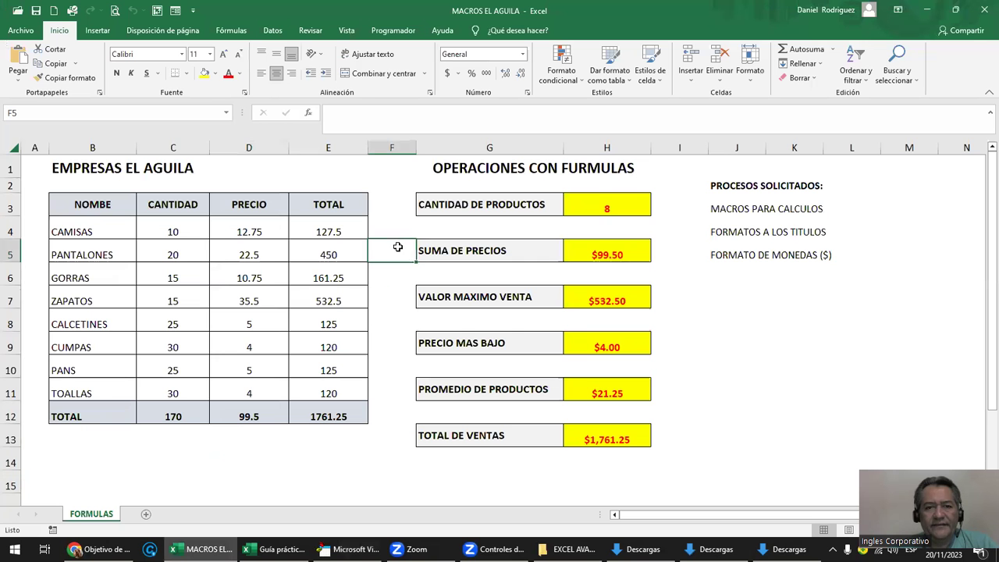
Close MACROS EL AGUILA, select the Ingreso de datos sheet, and return to the practice project in the VBA editor.
left_click(982, 9)
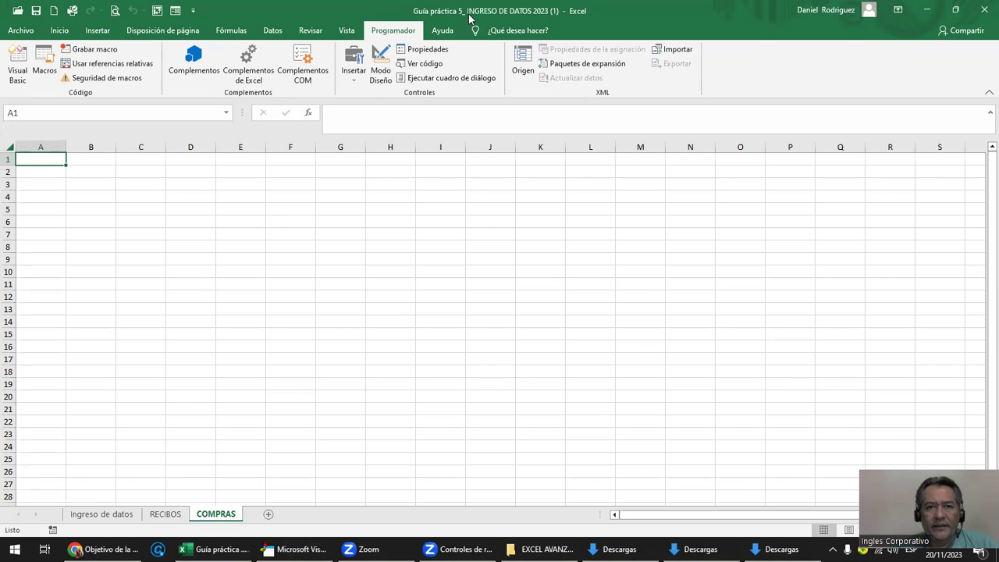
left_click(101, 513)
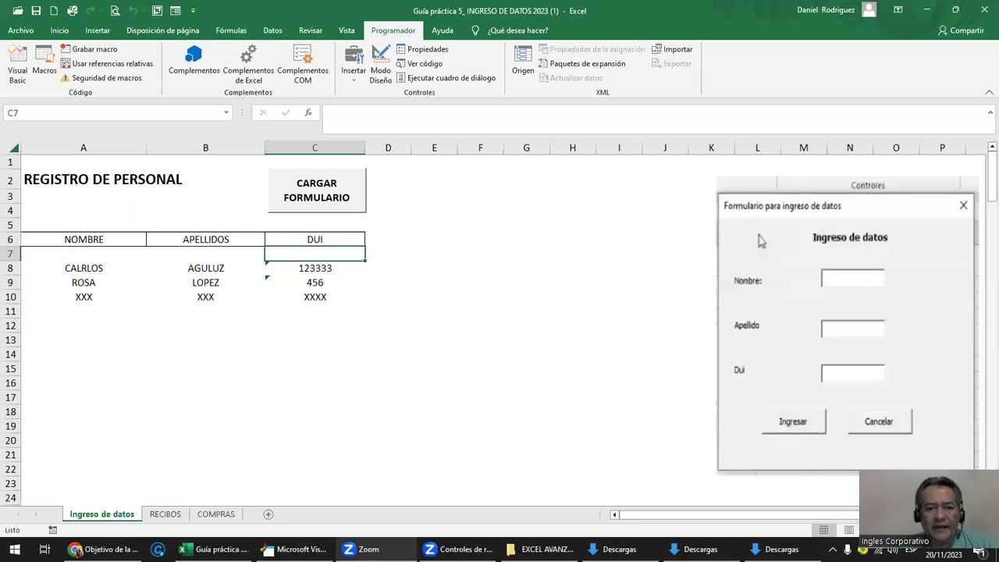
left_click(300, 548)
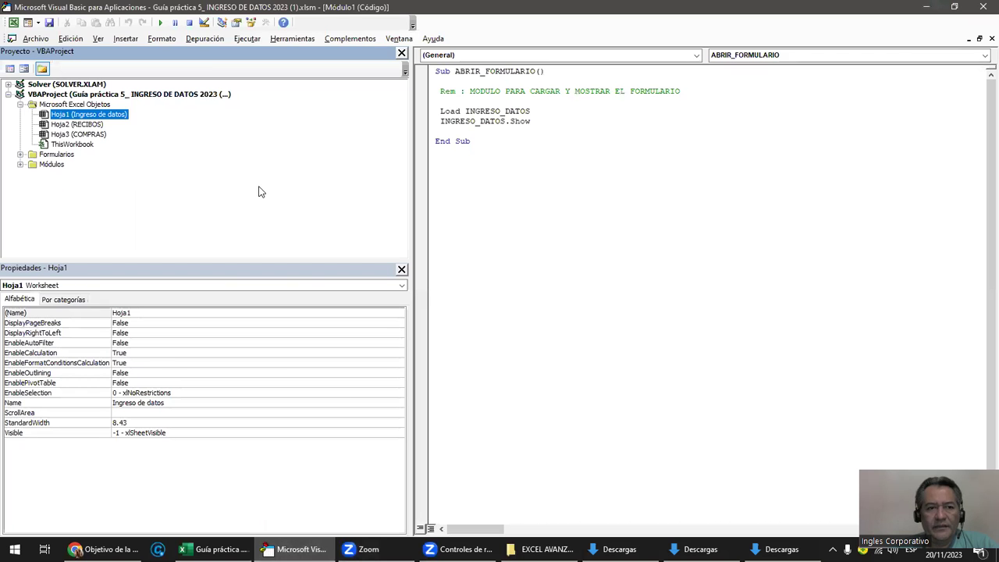
left_click(20, 104)
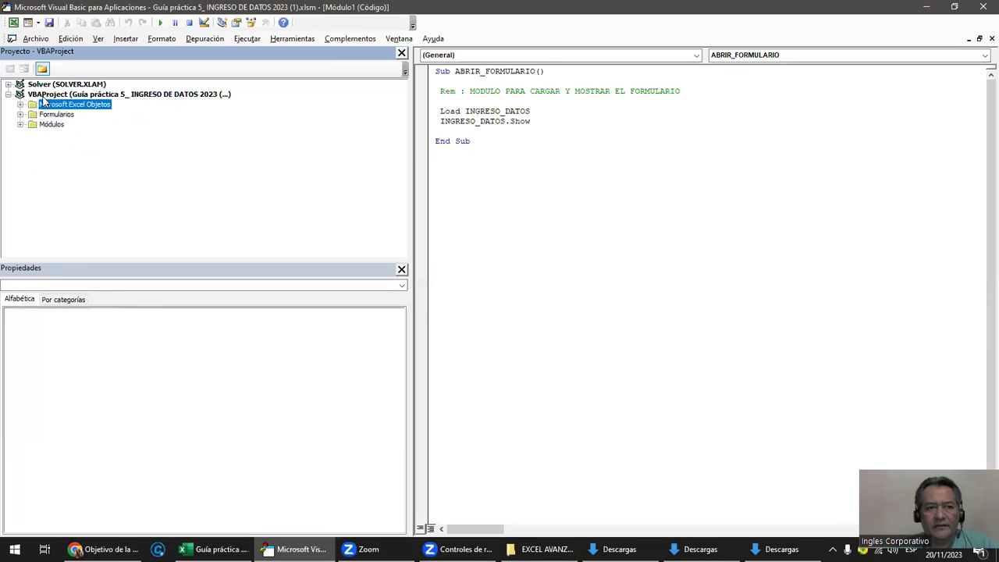
left_click(188, 97)
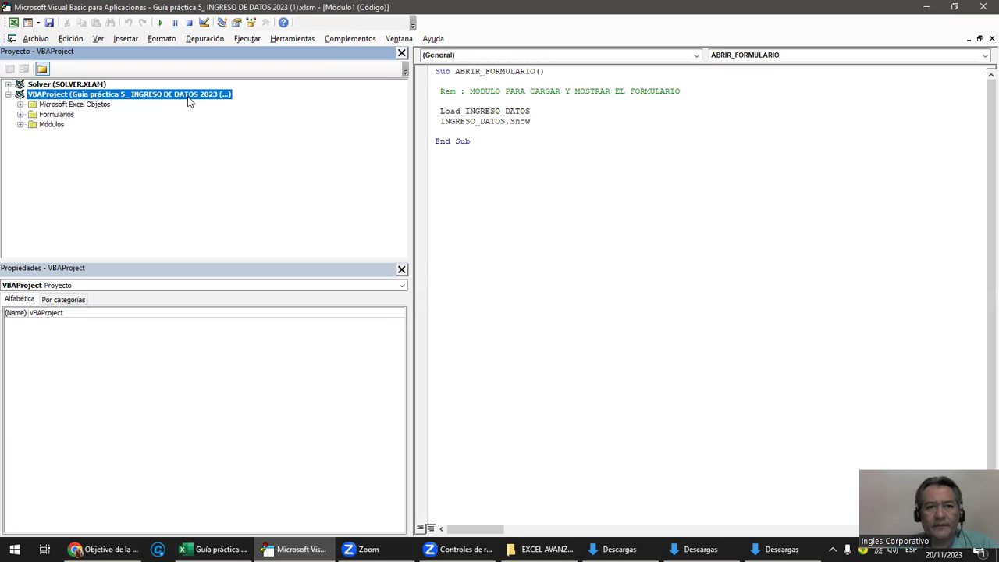
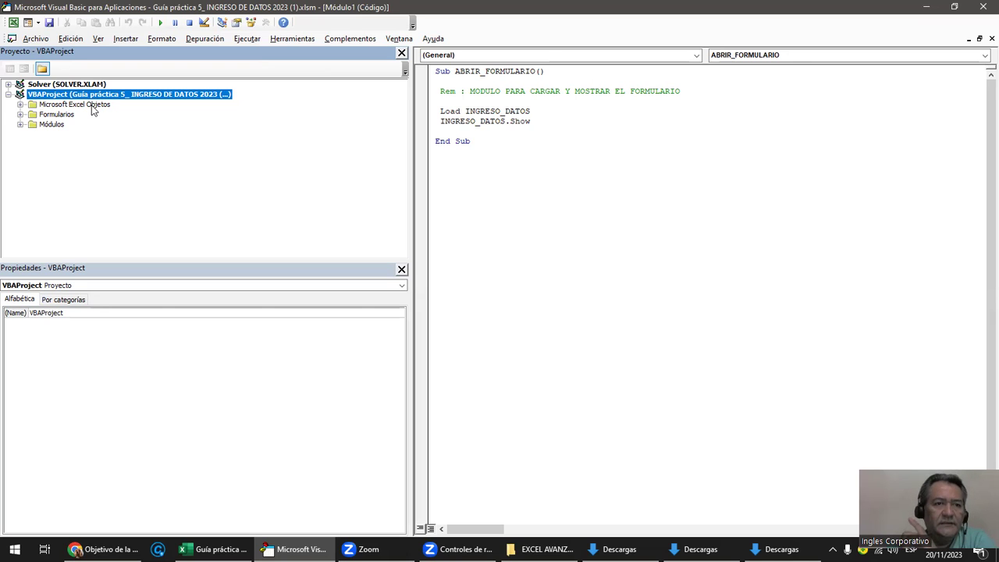
Browse the Formularios, Módulos and Microsoft Excel Objetos folders in the Project Explorer.
left_click(68, 117)
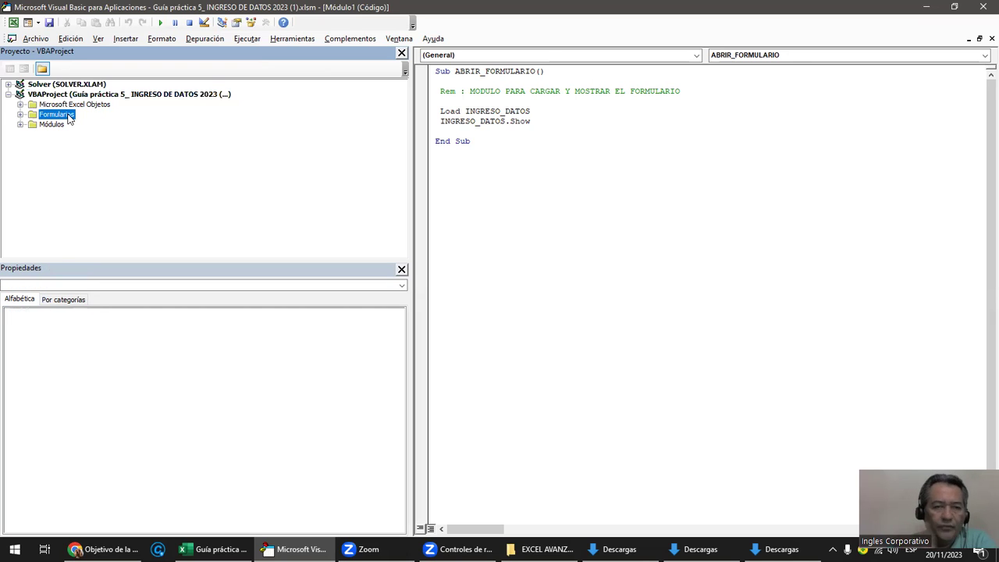
left_click(66, 125)
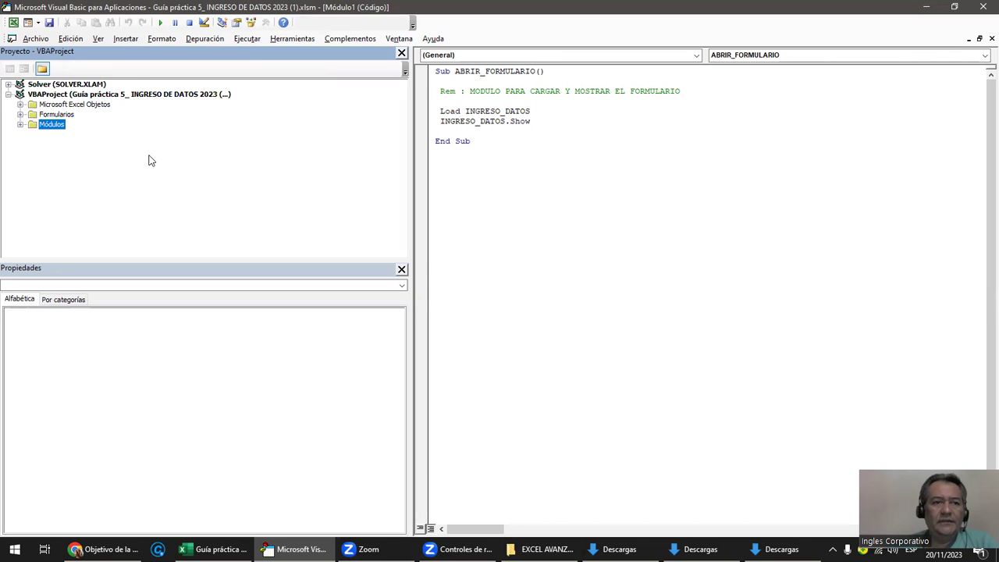
left_click(89, 108)
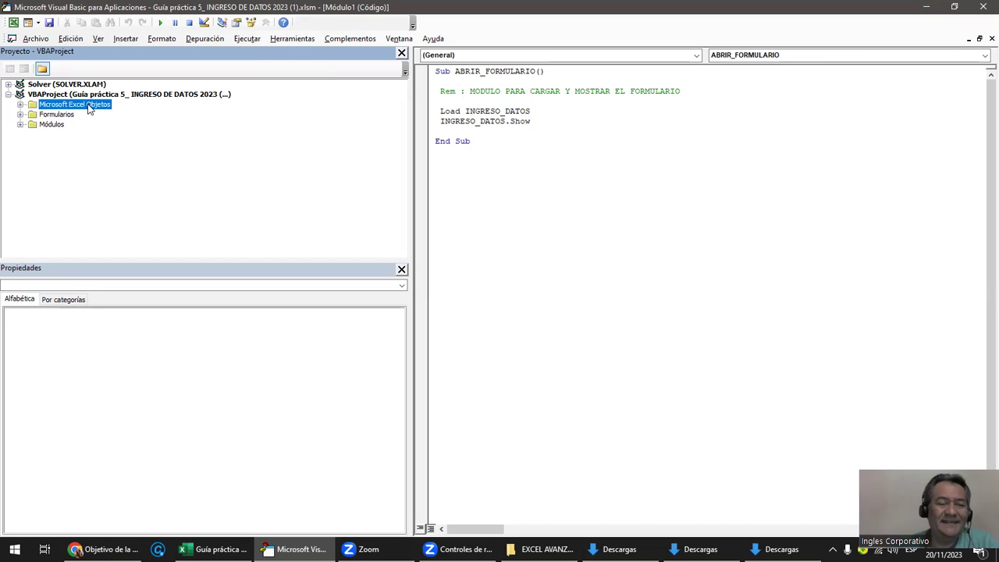
left_click(34, 127)
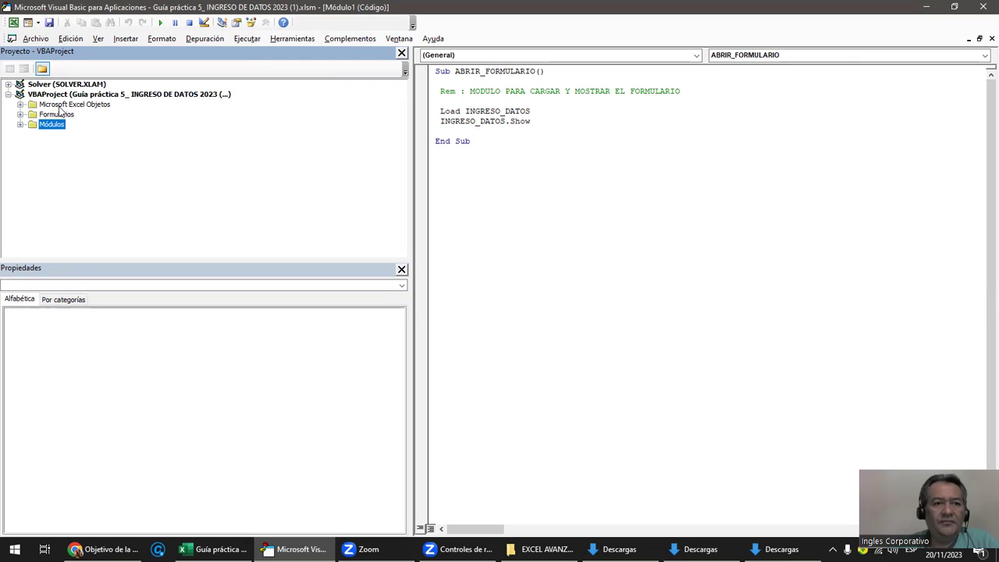
left_click(66, 116)
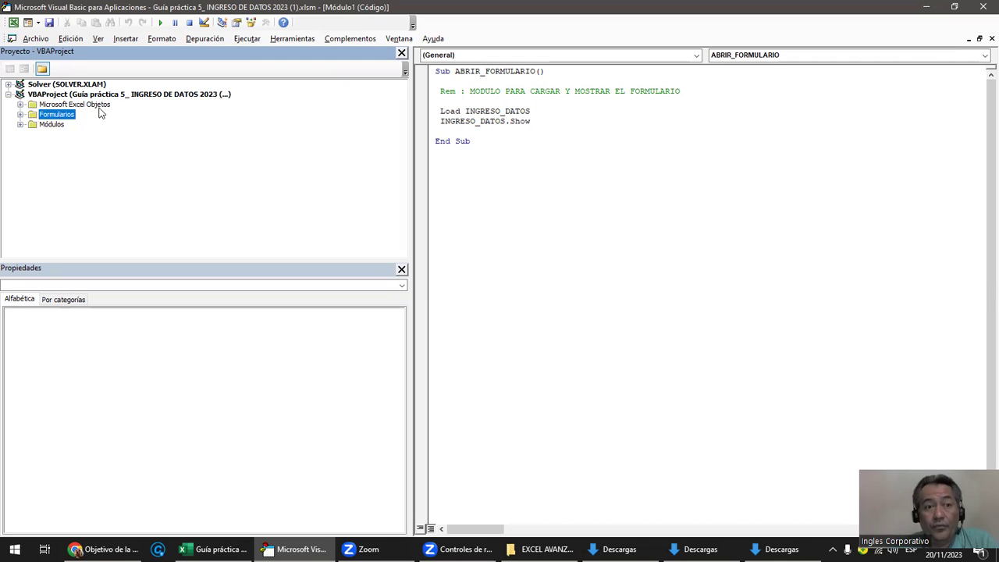
left_click(99, 107)
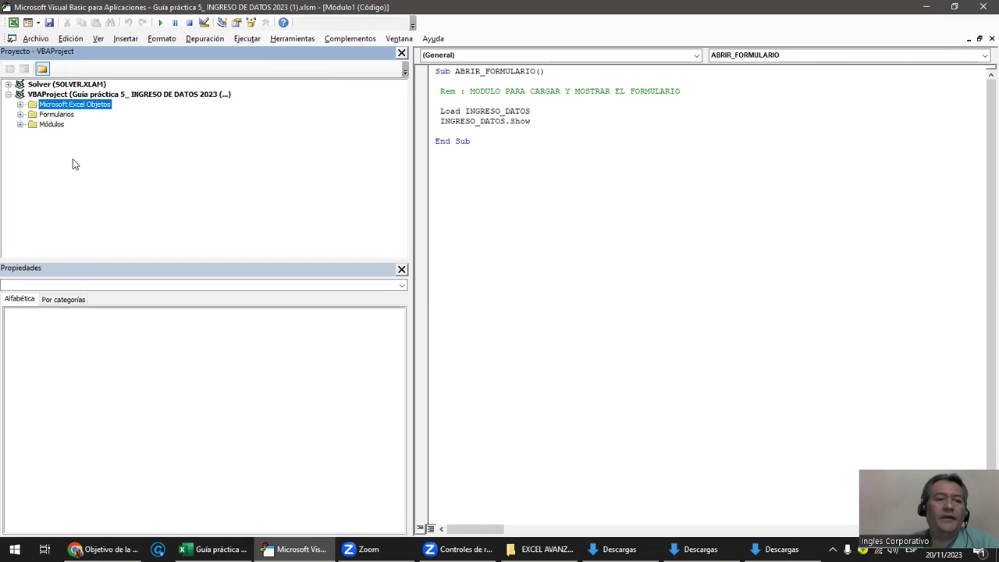
Expand Microsoft Excel Objetos and inspect the Ingreso de datos and COMPRAS sheets.
left_click(20, 104)
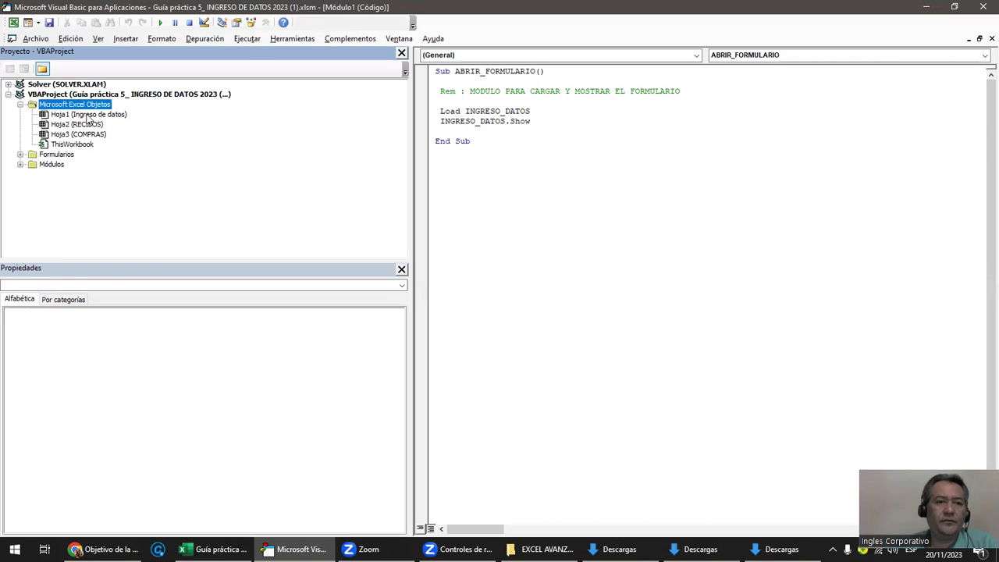
left_click(93, 115)
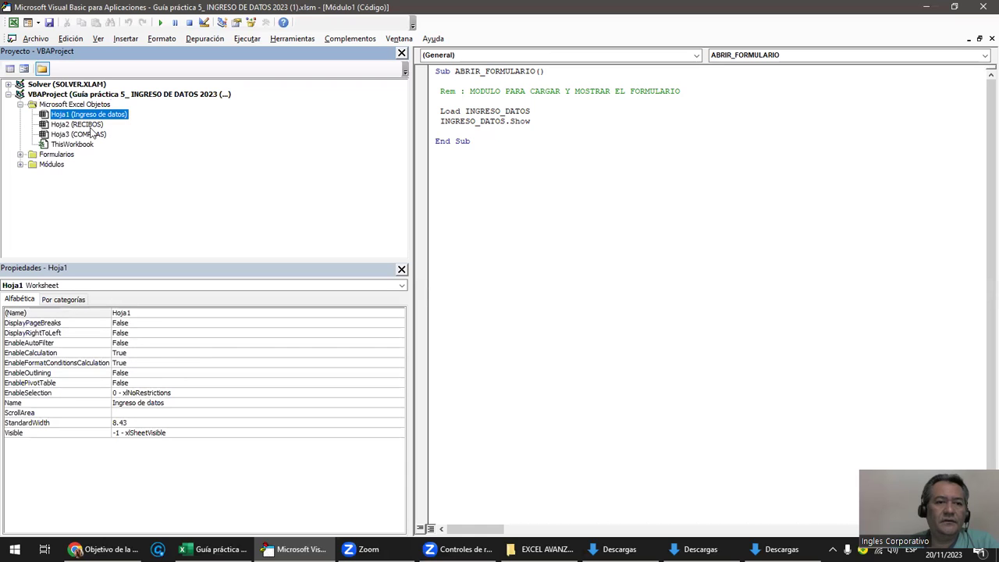
left_click(87, 126)
left_click(88, 136)
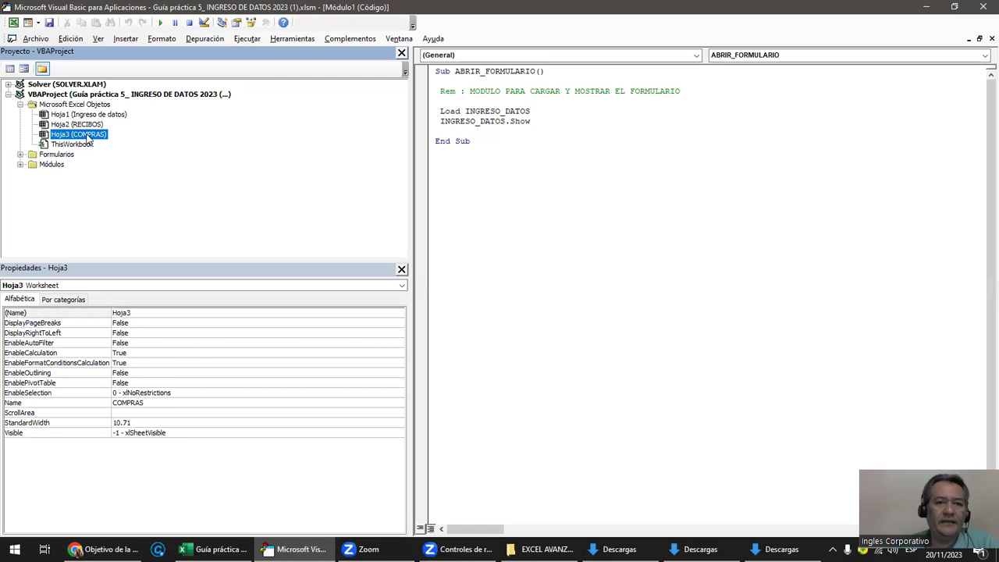
Switch to the Excel workbook and delete the COMPRAS sheet, confirming the deletion.
left_click_drag(149, 7, 600, 81)
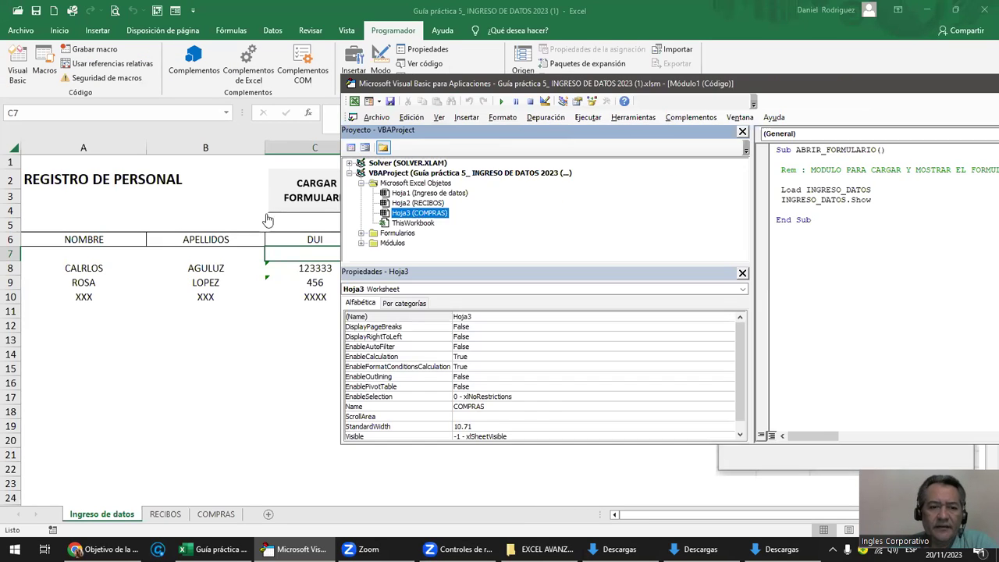
left_click(220, 521)
right_click(220, 520)
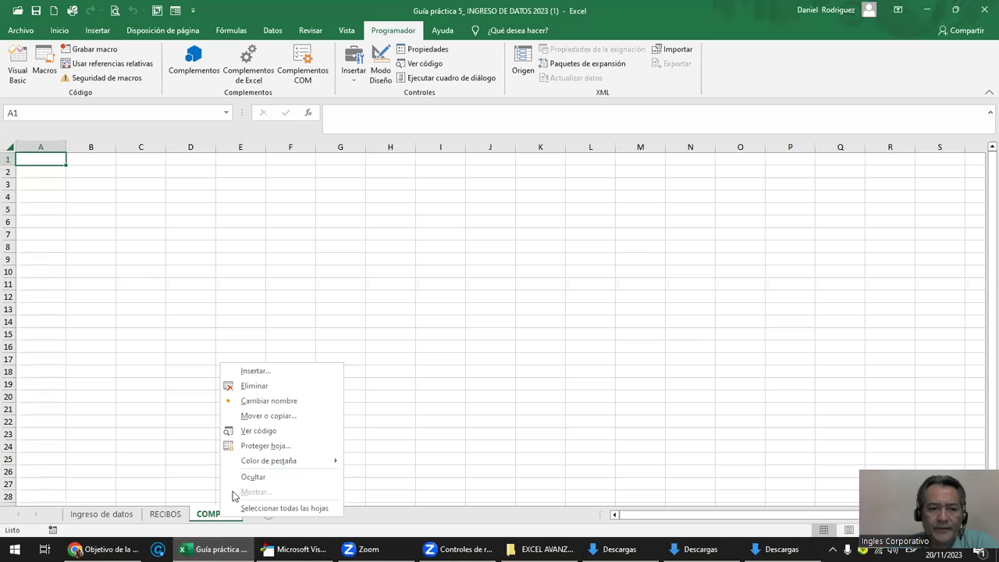
left_click(263, 386)
left_click(466, 310)
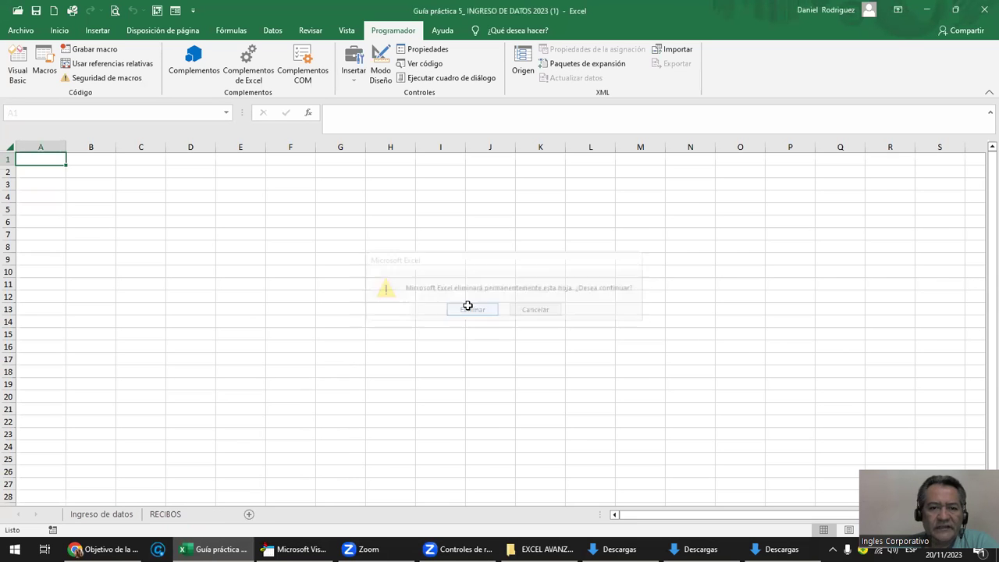
Delete the RECIBOS sheet as well, confirming the deletion.
right_click(171, 521)
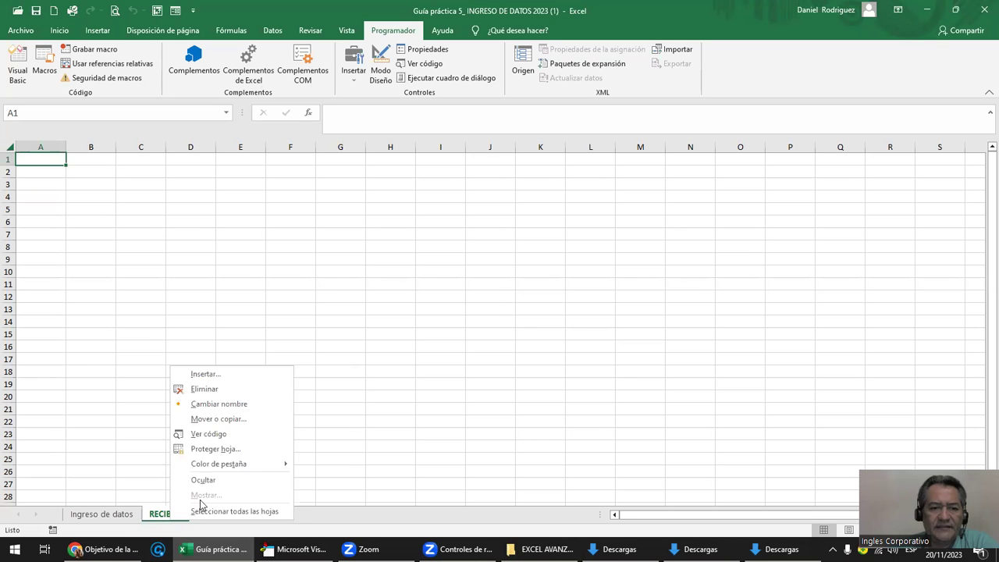
left_click(214, 388)
left_click(467, 309)
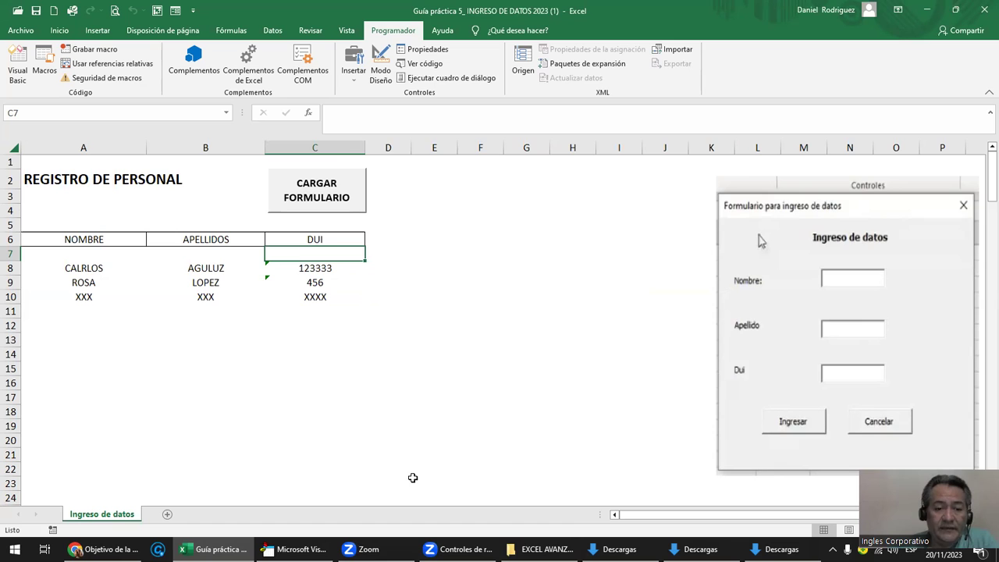
Return to the VBA editor, collapse Excel objects and select INGRESO_DATOS under Formularios.
key("alt+F11")
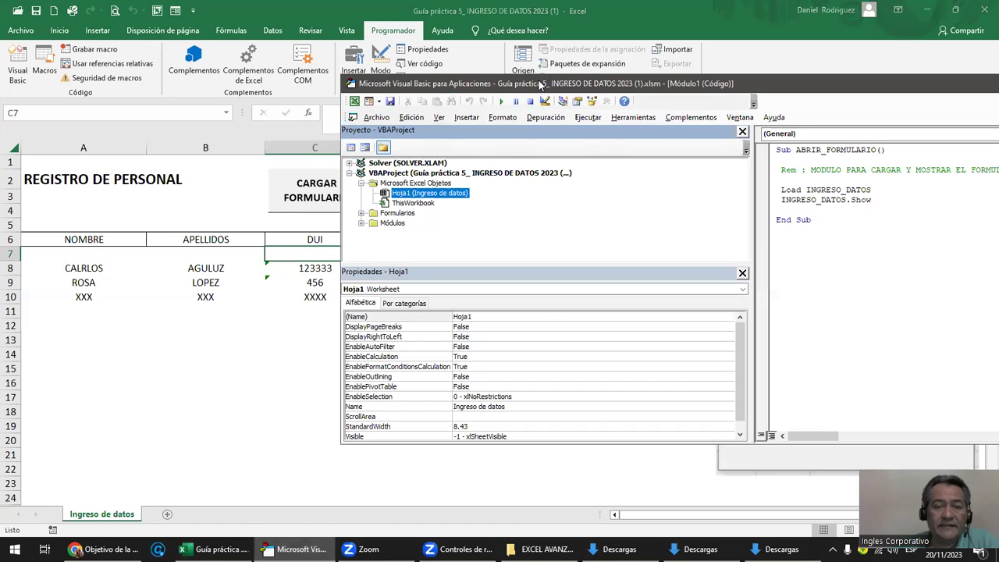
left_click_drag(539, 85, 354, 11)
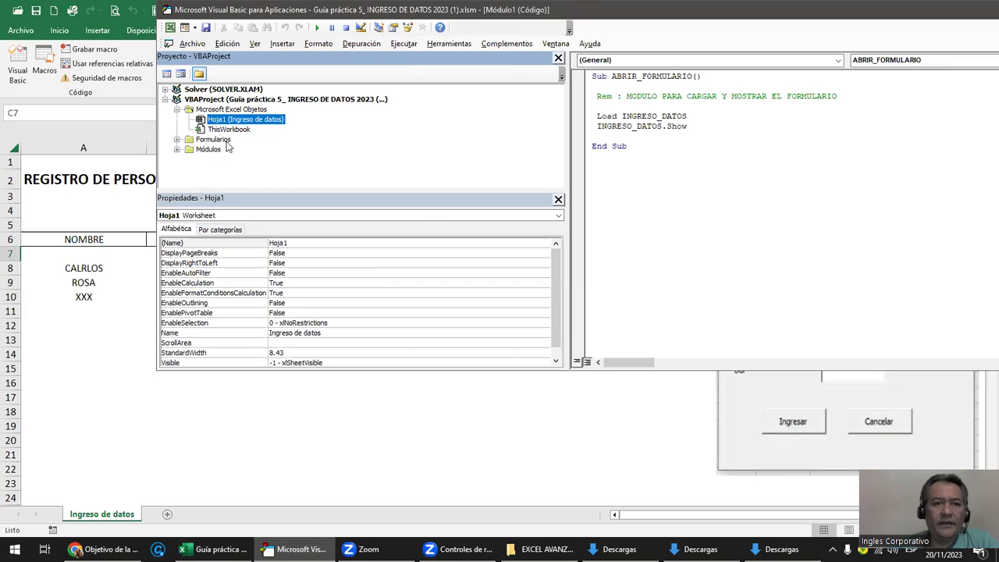
left_click(177, 109)
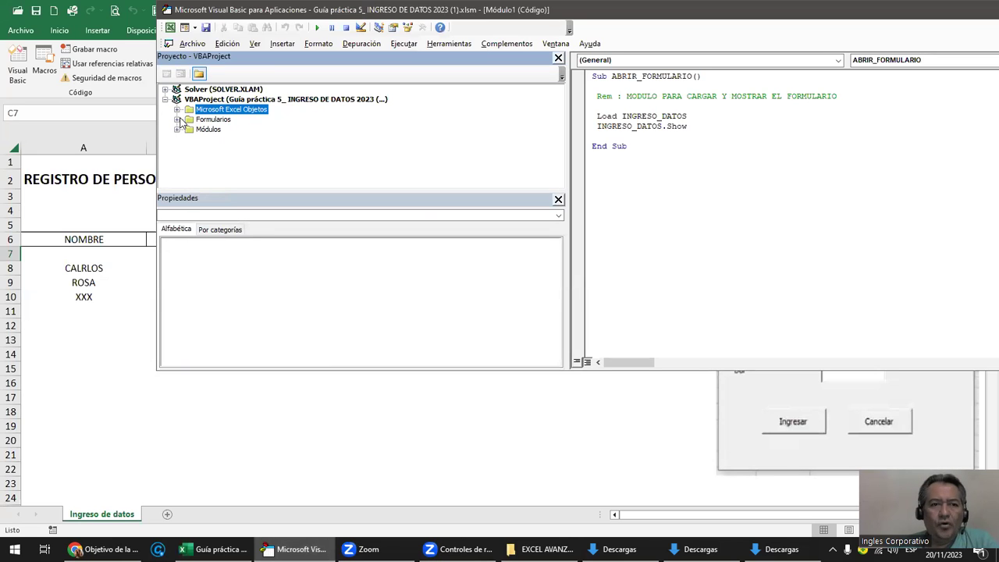
left_click(178, 119)
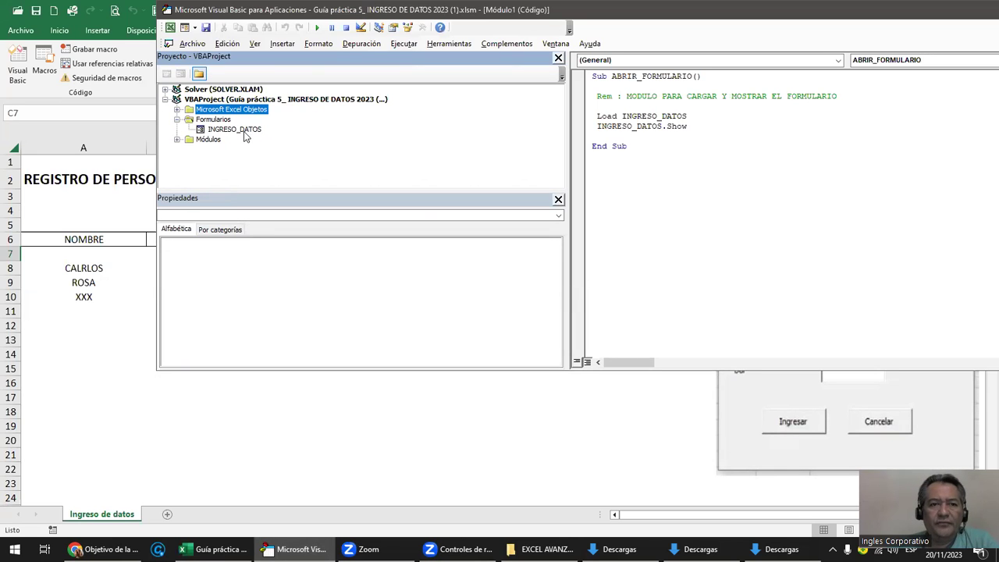
left_click_drag(328, 11, 298, 37)
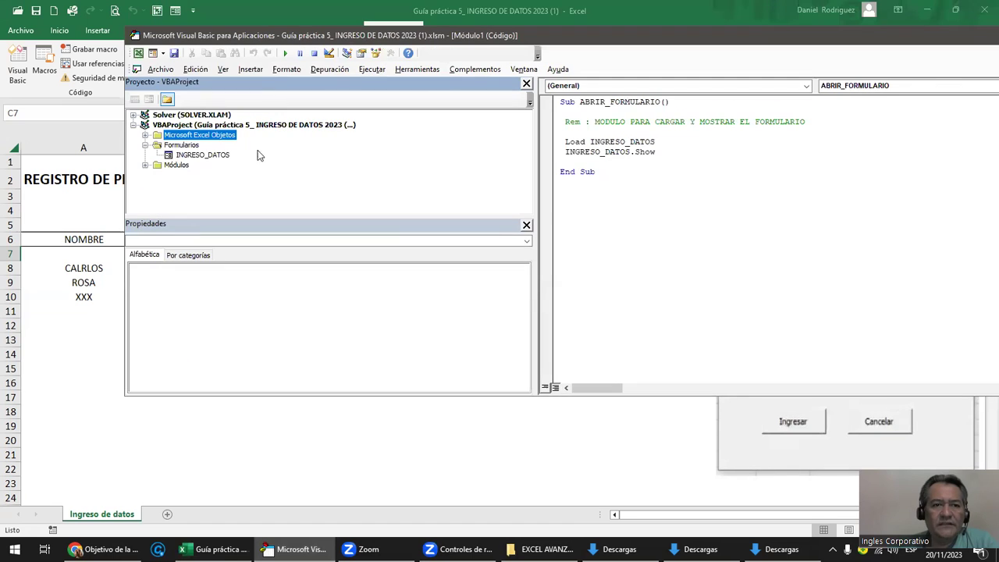
left_click(202, 156)
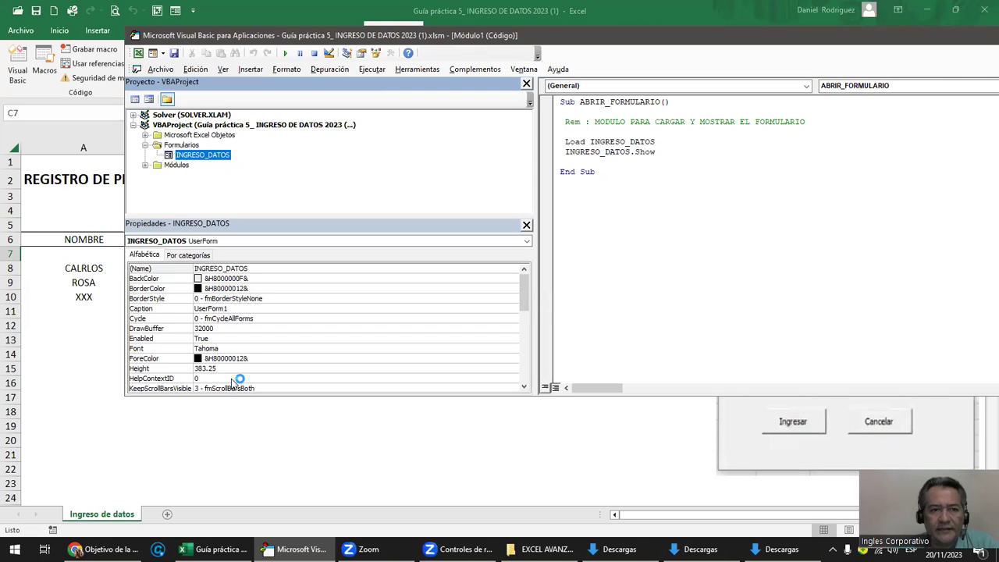
Expand Microsoft Excel Objetos and Módulos, checking Ingreso de datos, Módulo1 and INGRESO_DATOS.
left_click(145, 135)
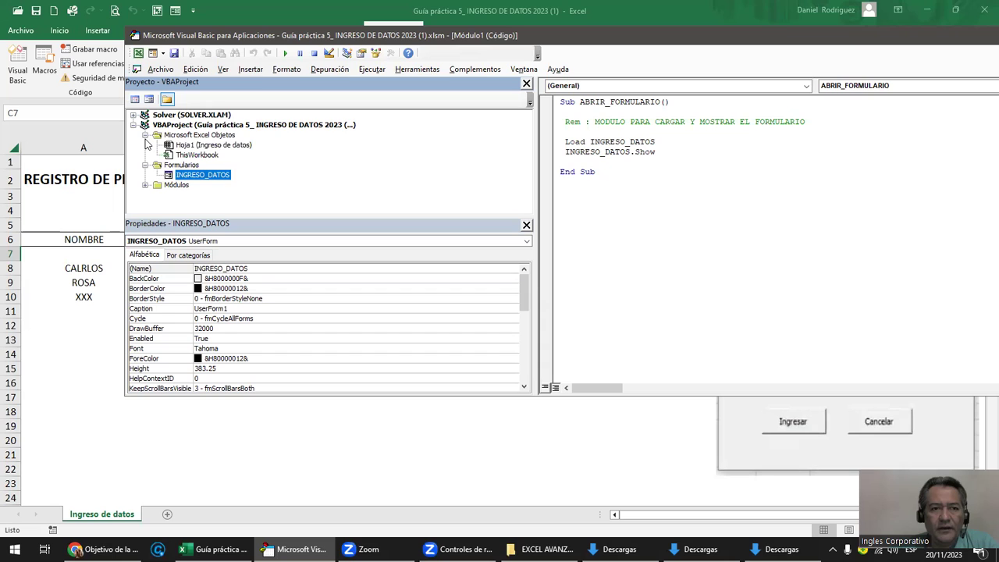
left_click(209, 147)
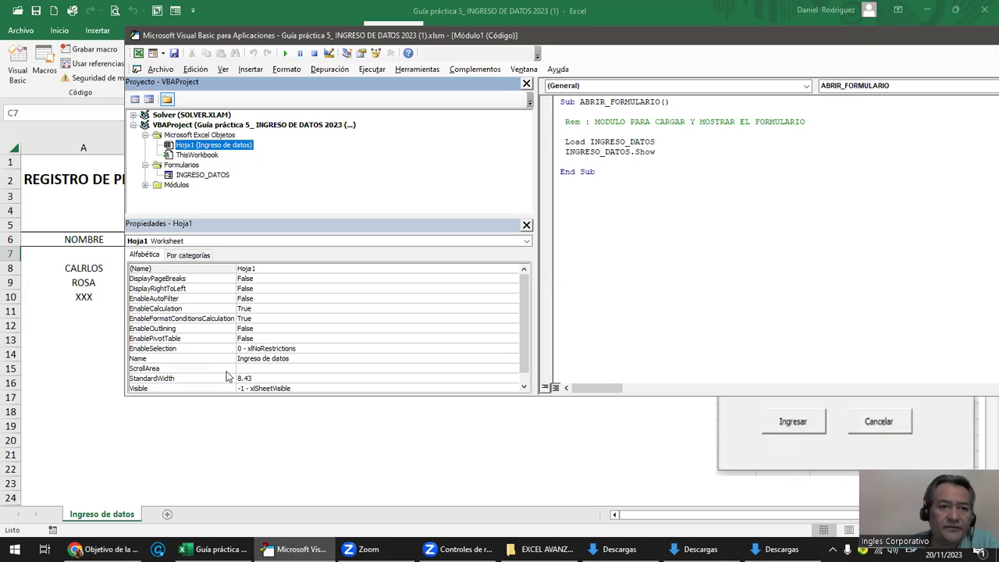
left_click(170, 188)
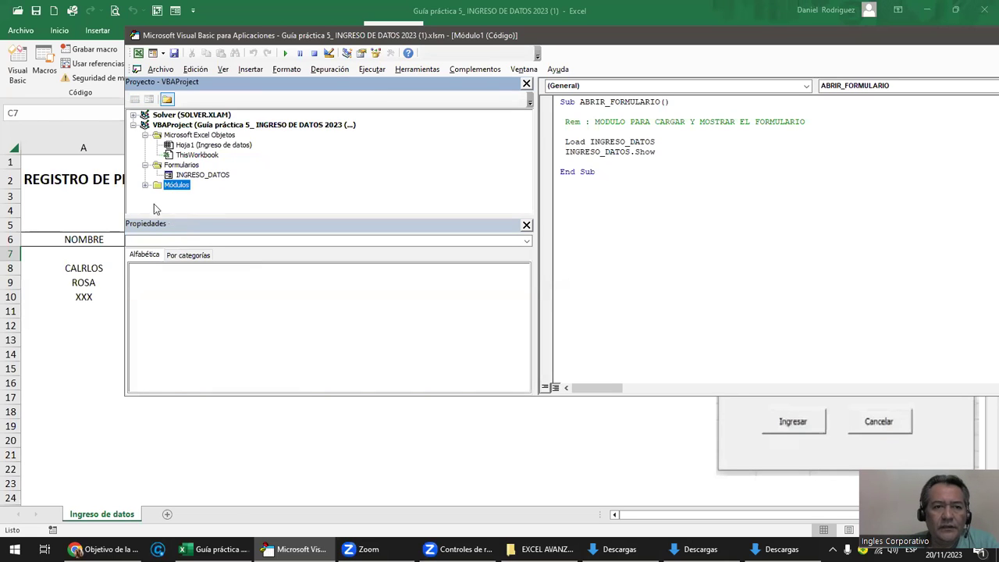
left_click(145, 186)
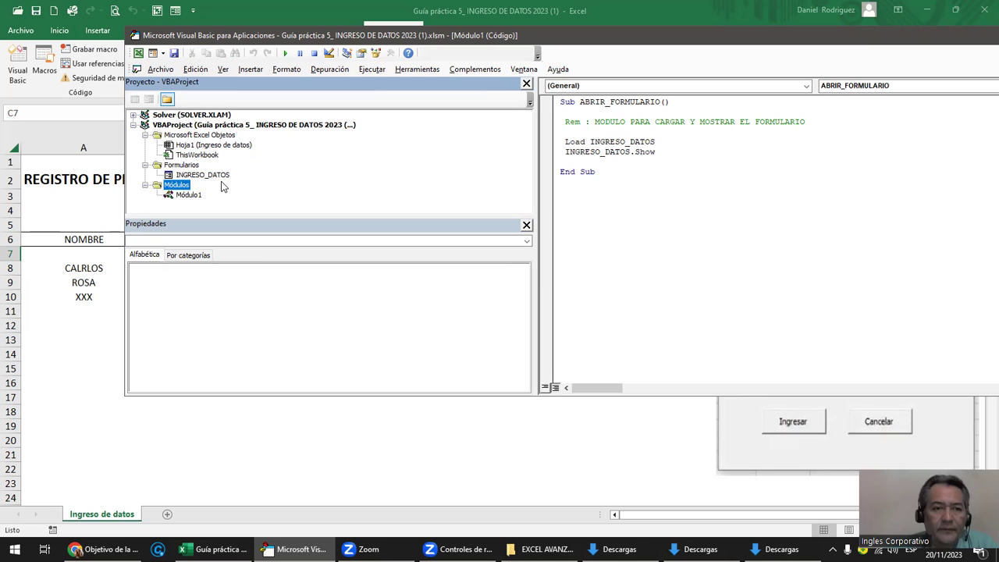
left_click(188, 195)
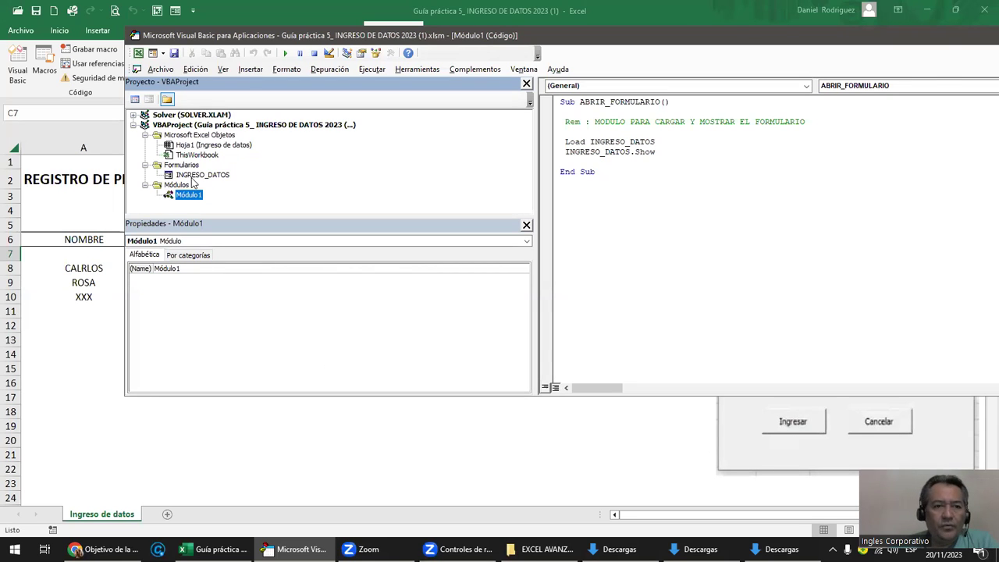
left_click(198, 177)
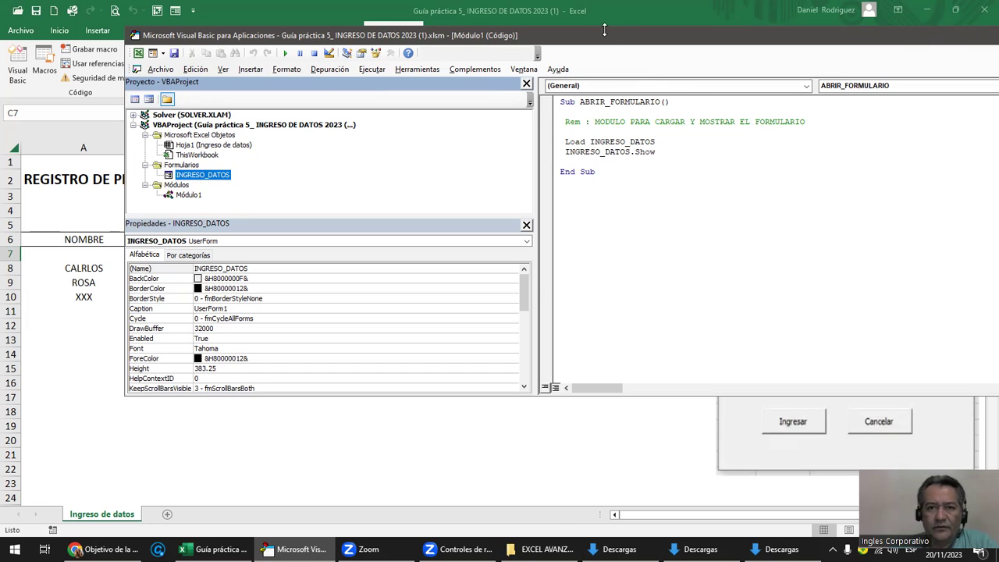
Maximize the Visual Basic editor window.
double_click(581, 35)
double_click(525, 14)
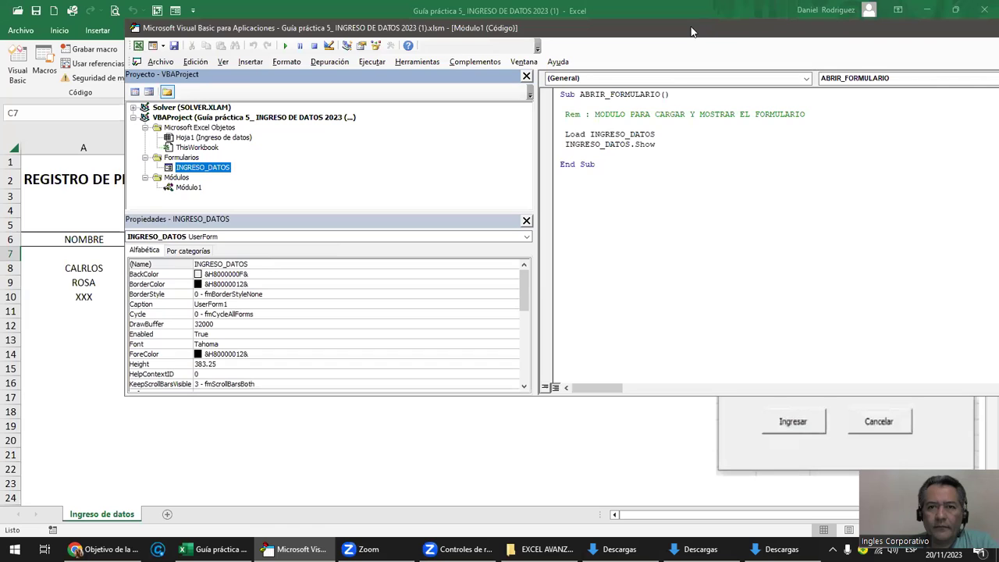
left_click_drag(697, 33, 559, 15)
left_click(912, 16)
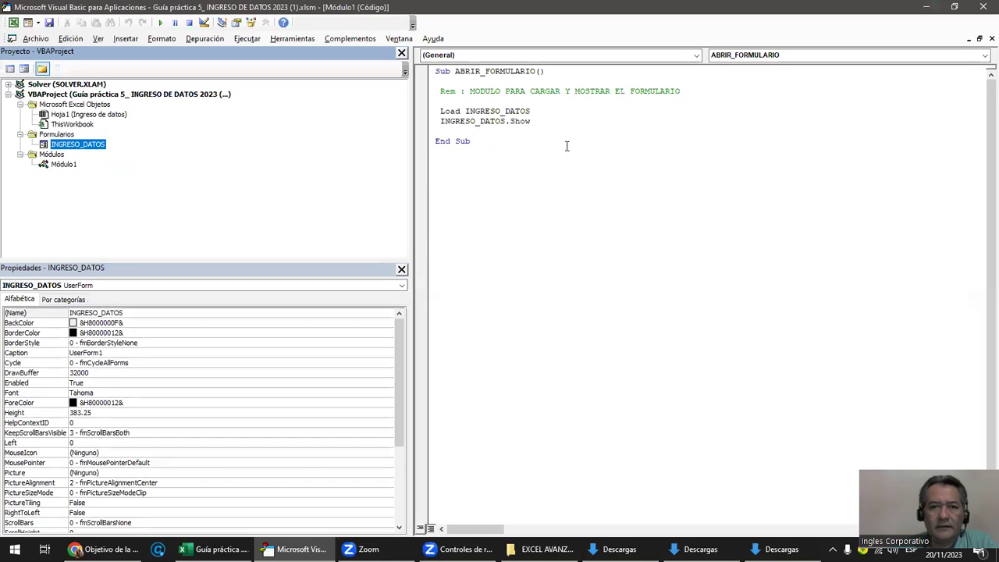
double_click(81, 147)
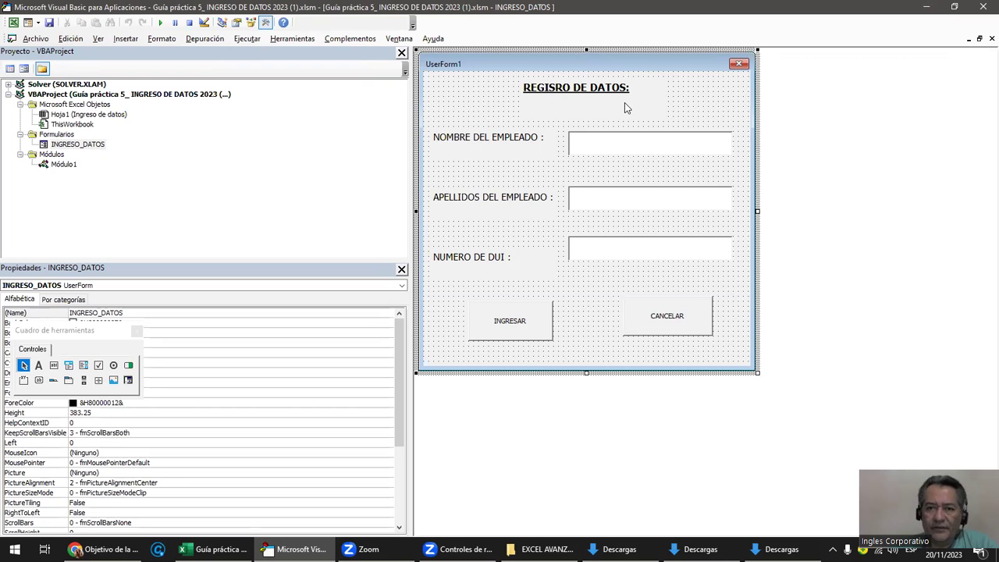
left_click(100, 116)
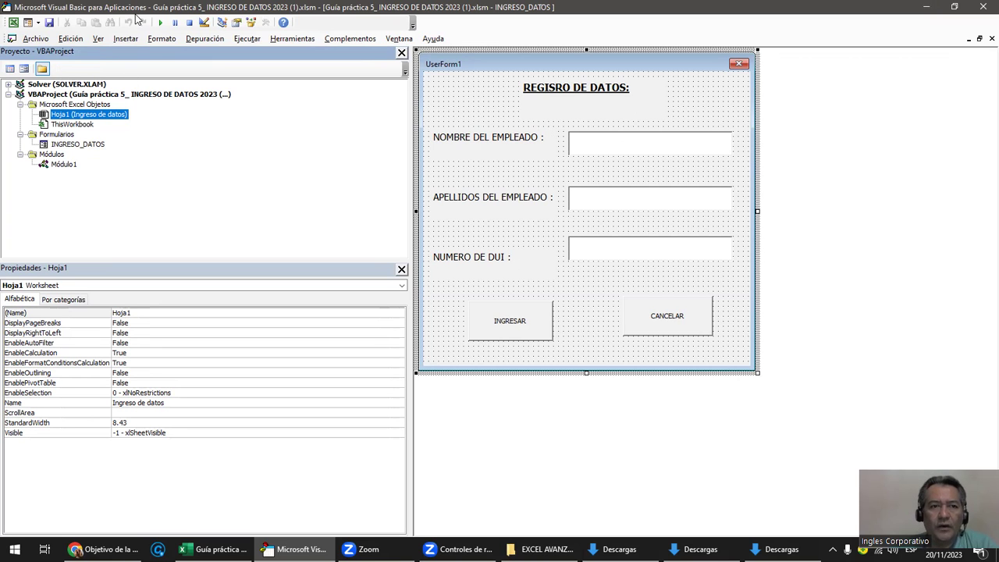
key("super+Down")
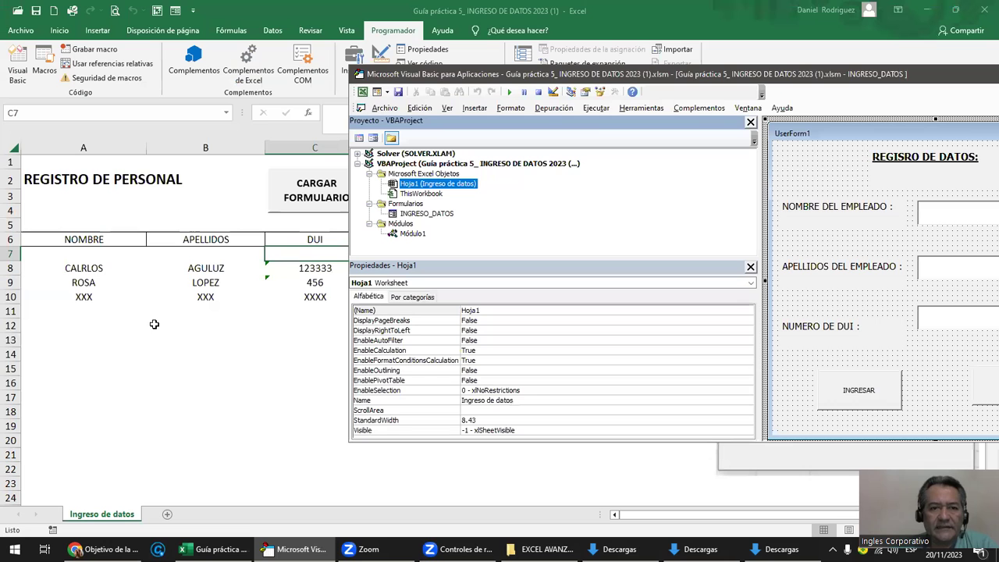
double_click(489, 74)
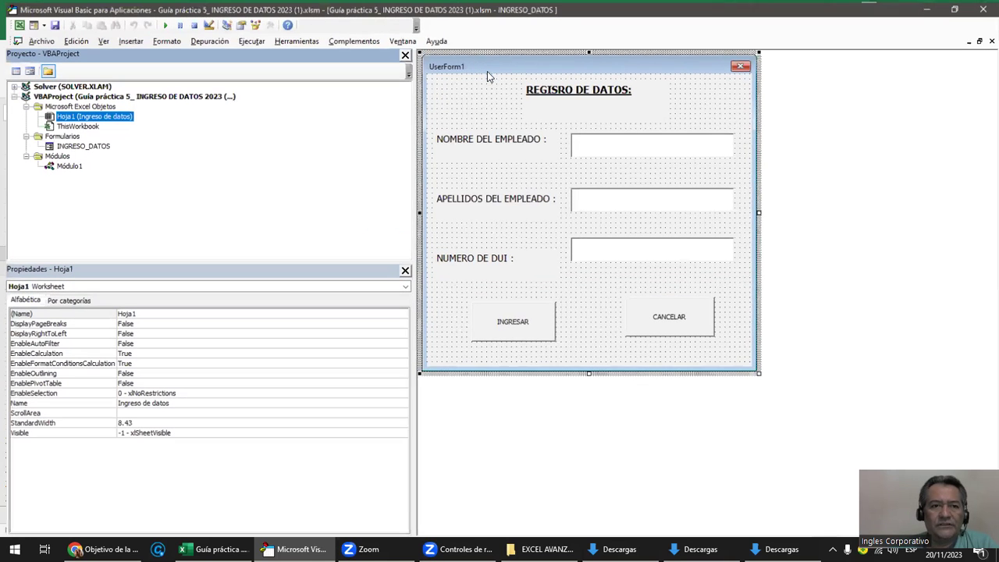
double_click(78, 144)
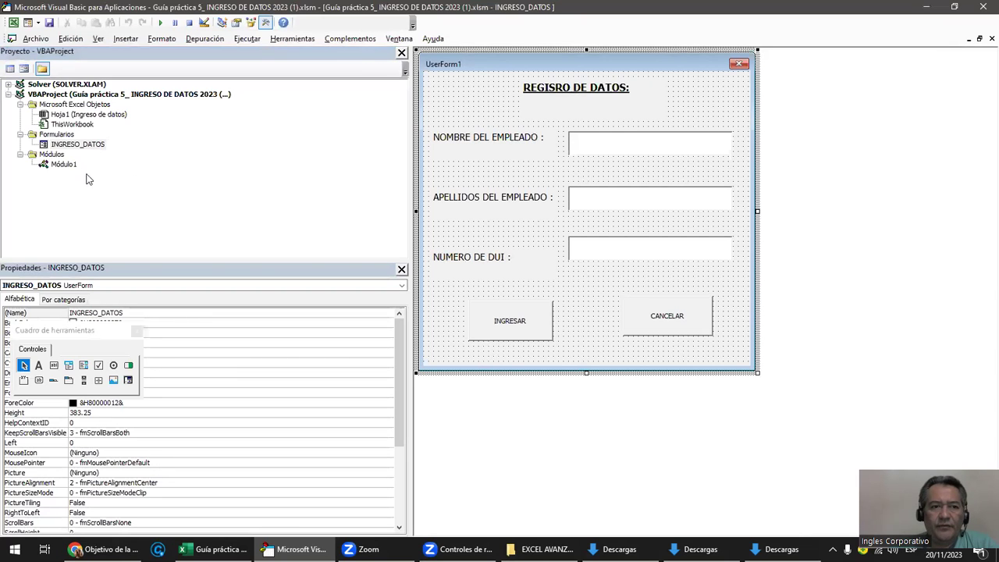
left_click(64, 164)
double_click(75, 167)
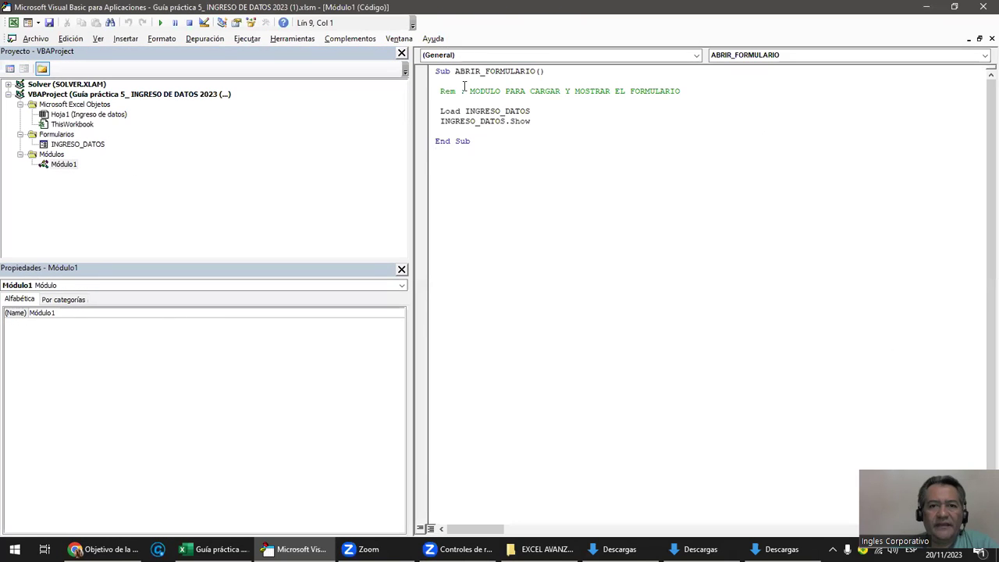
mouse_move(436, 72)
left_mouse_down()
mouse_move(466, 92)
mouse_move(505, 167)
left_mouse_up()
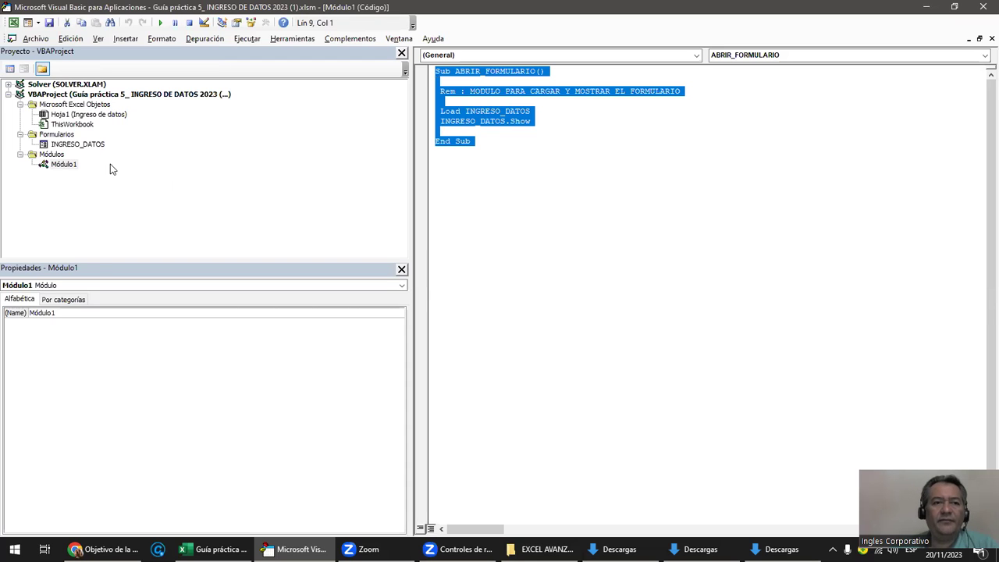
double_click(78, 144)
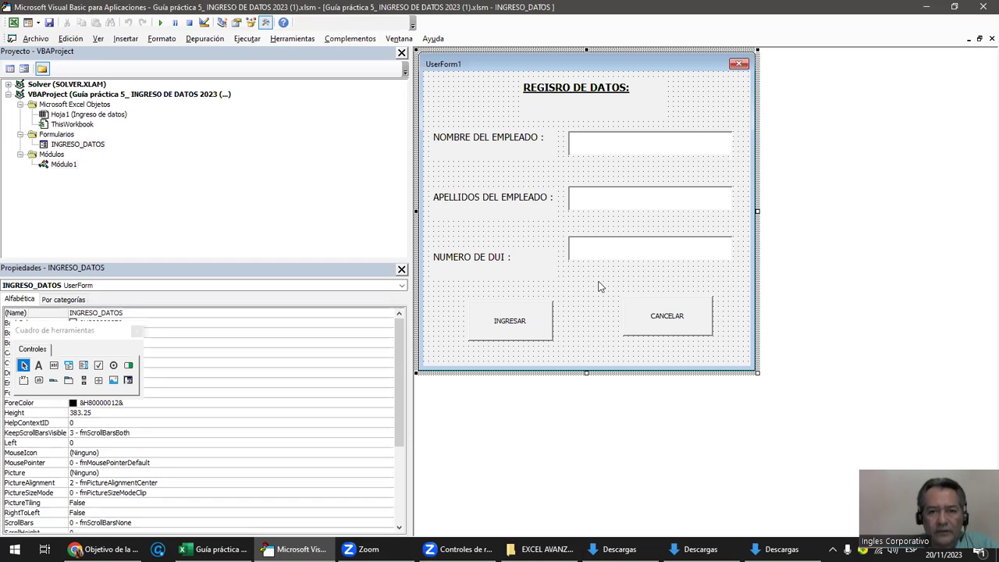
double_click(75, 164)
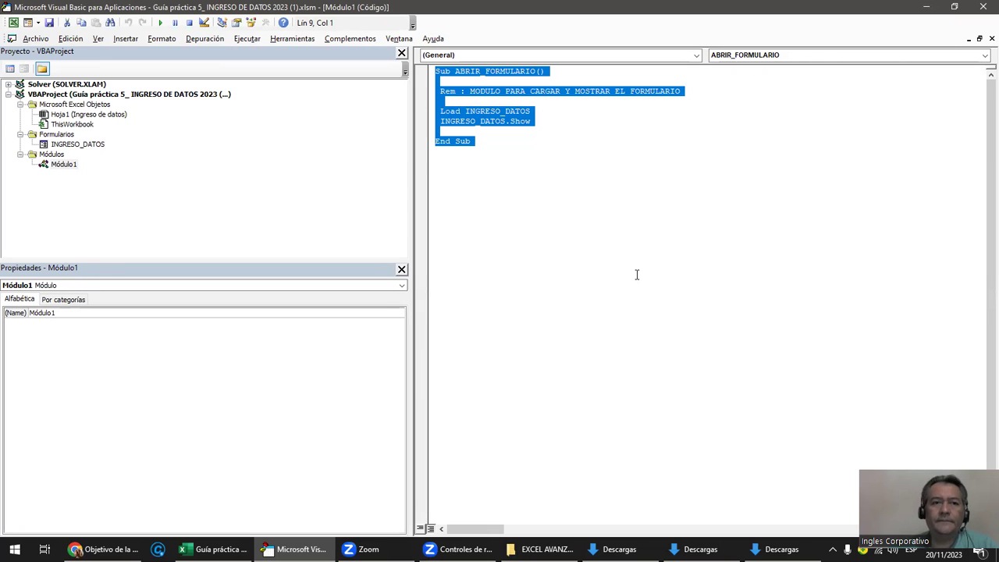
double_click(78, 145)
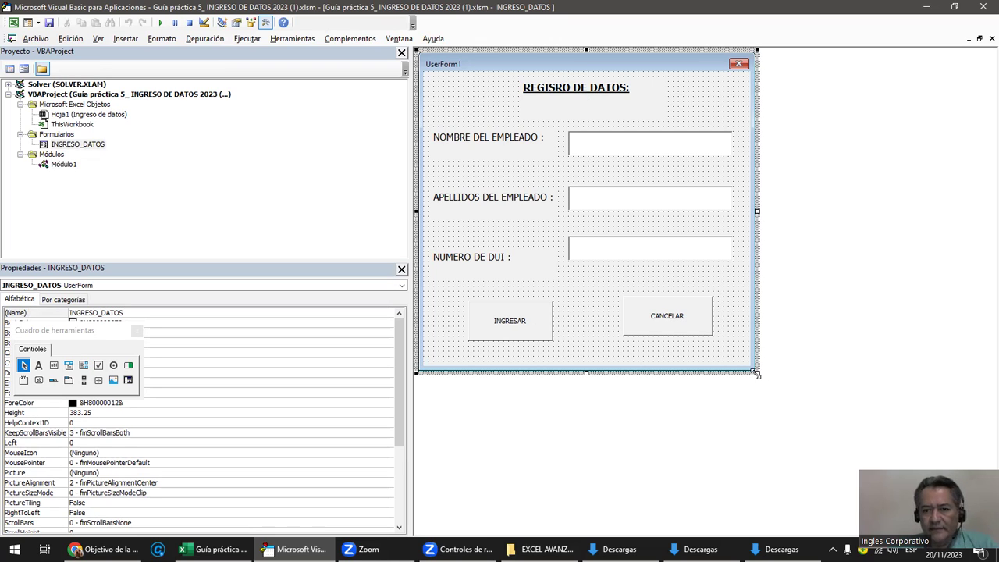
Enlarge the INGRESO_DATOS form and preview it running over the sheet.
left_click_drag(755, 373, 869, 454)
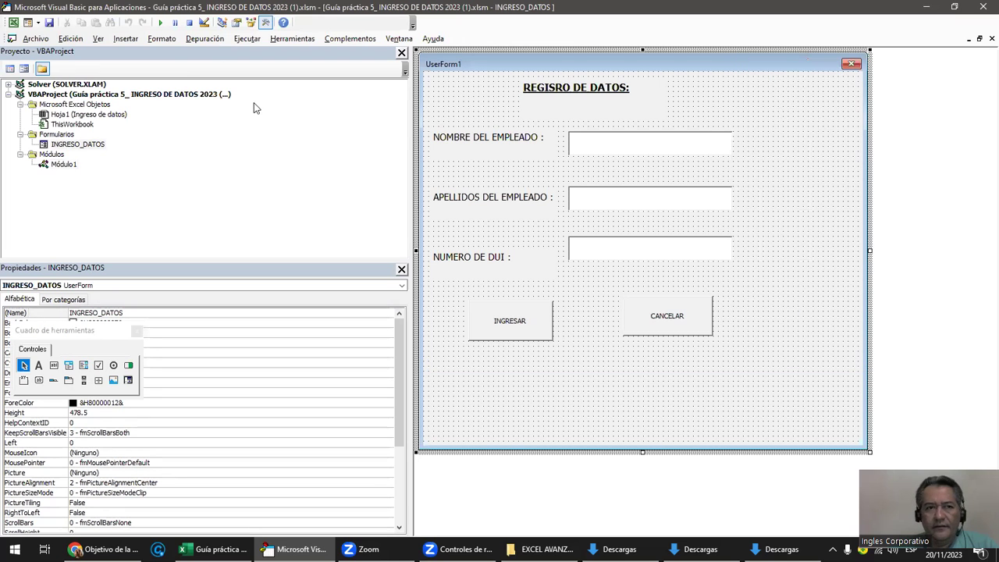
left_click(161, 24)
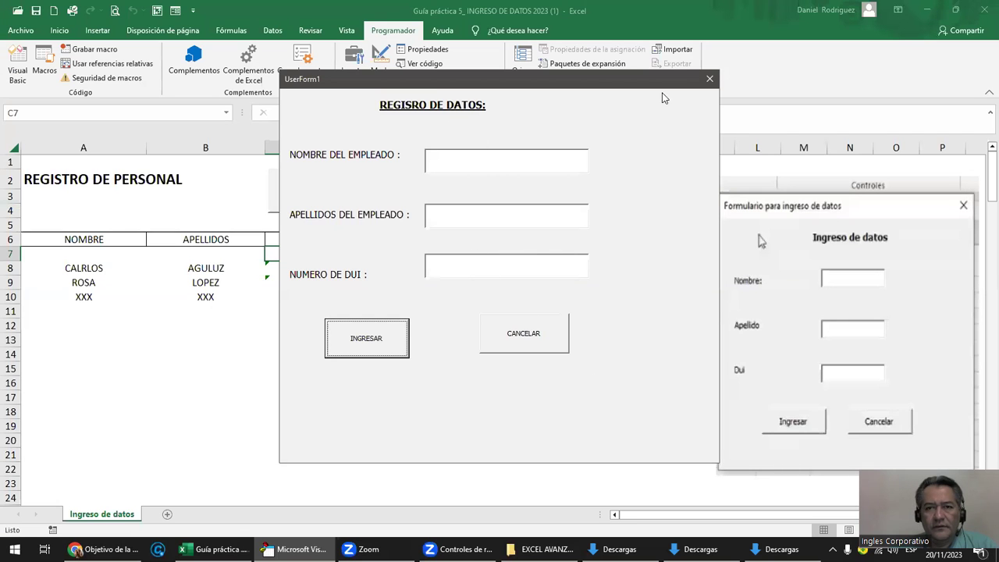
left_click(709, 81)
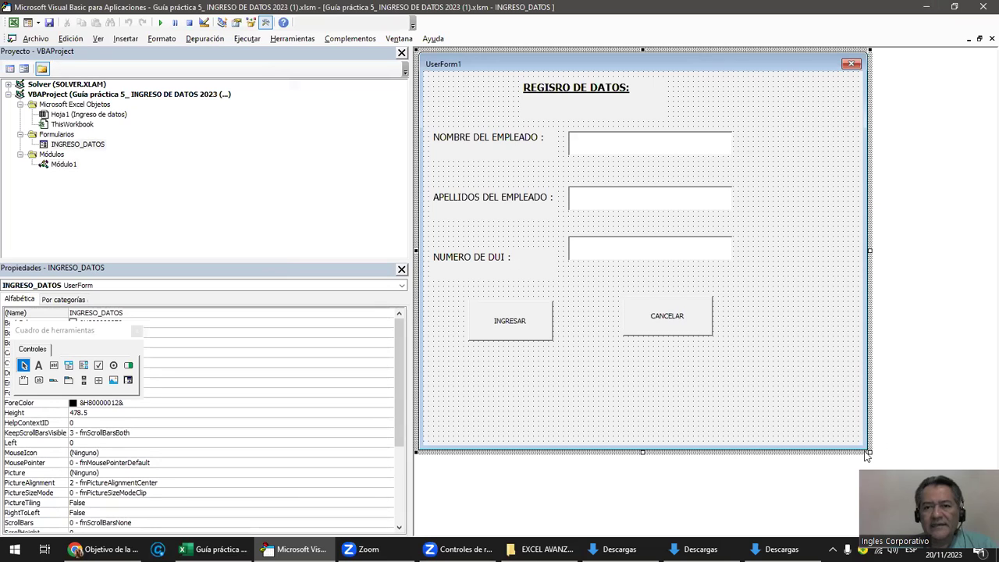
Shrink the form to height 400.5 and preview it again.
left_click_drag(867, 453, 804, 387)
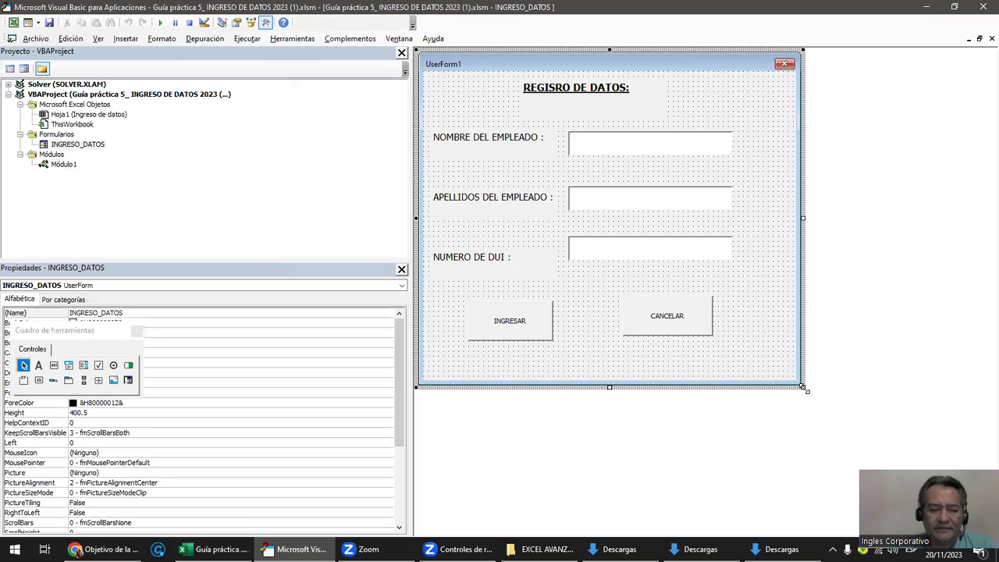
left_click(160, 24)
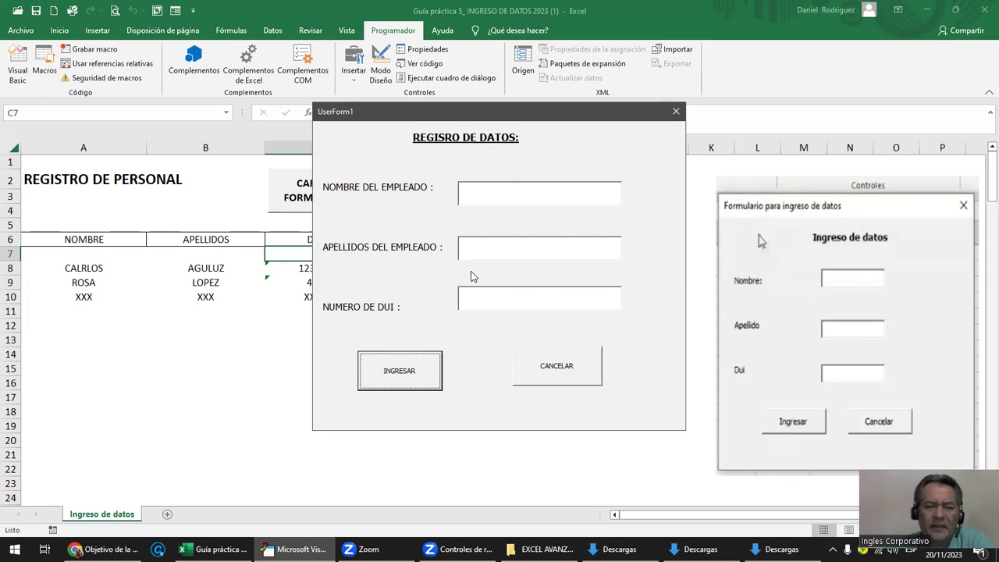
left_click(675, 112)
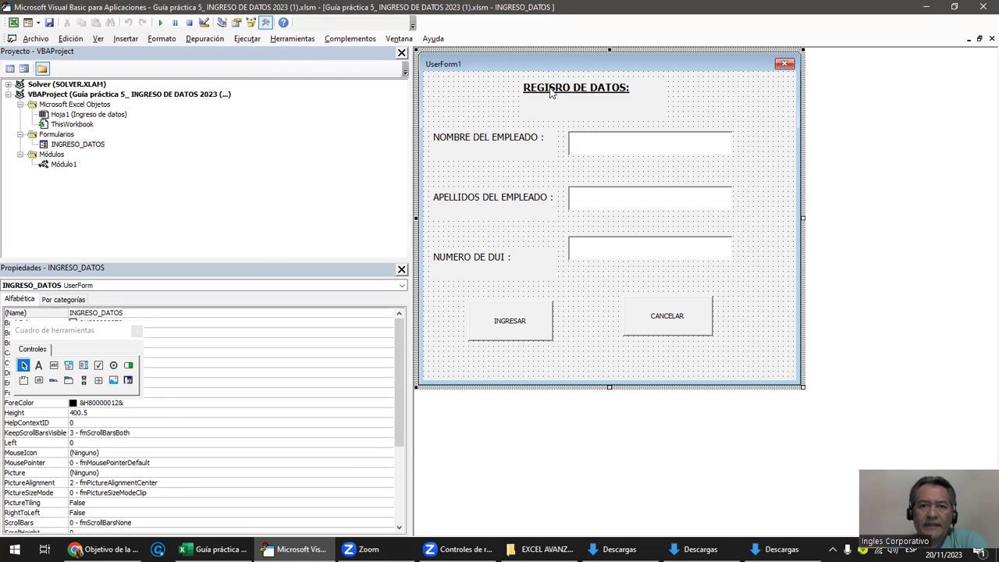
Inspect the REGISRO DE DATOS: heading and NUMERO DE DUI label, moving the Toolbox below the form.
left_click(551, 92)
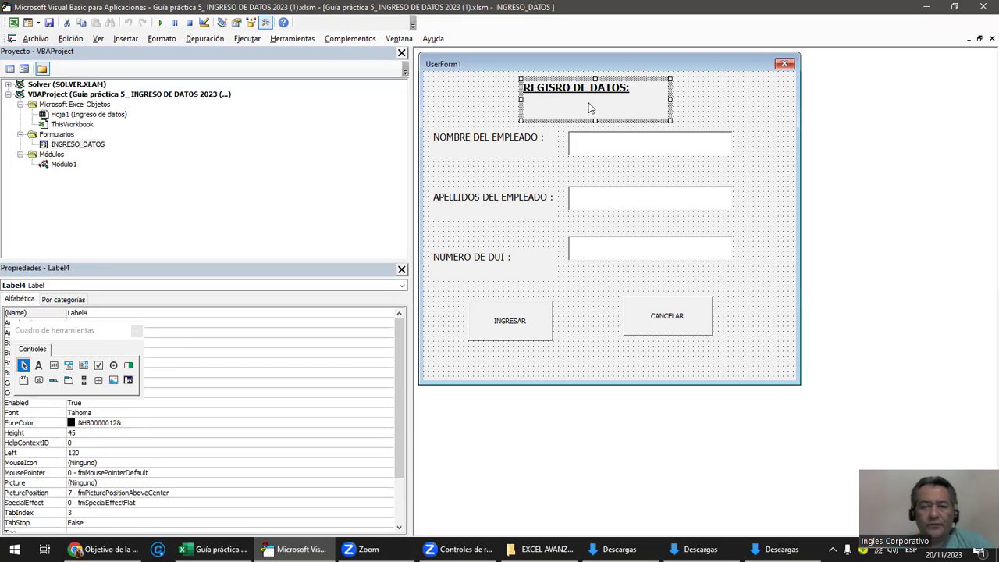
left_click(459, 256)
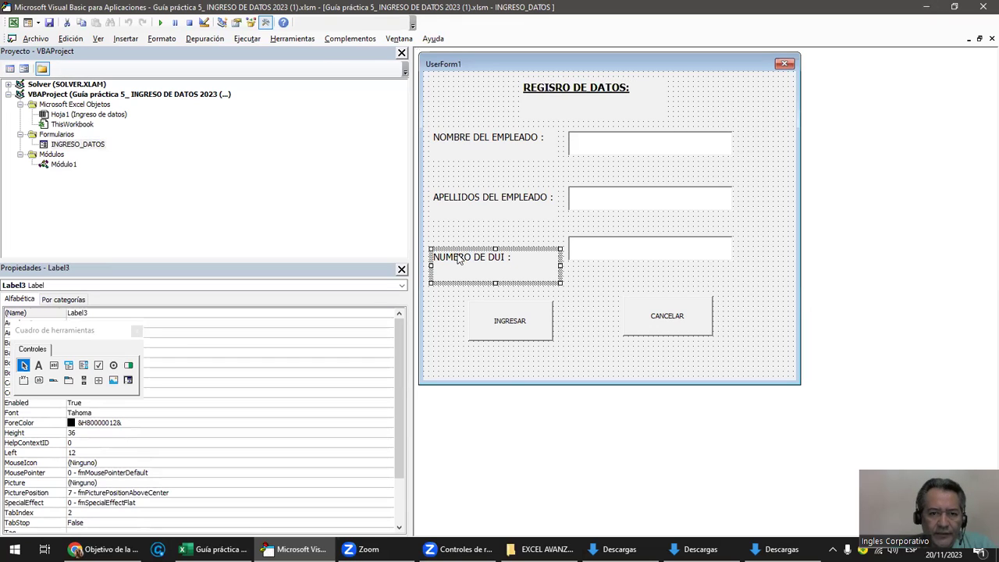
left_click(90, 331)
left_click_drag(91, 332, 578, 424)
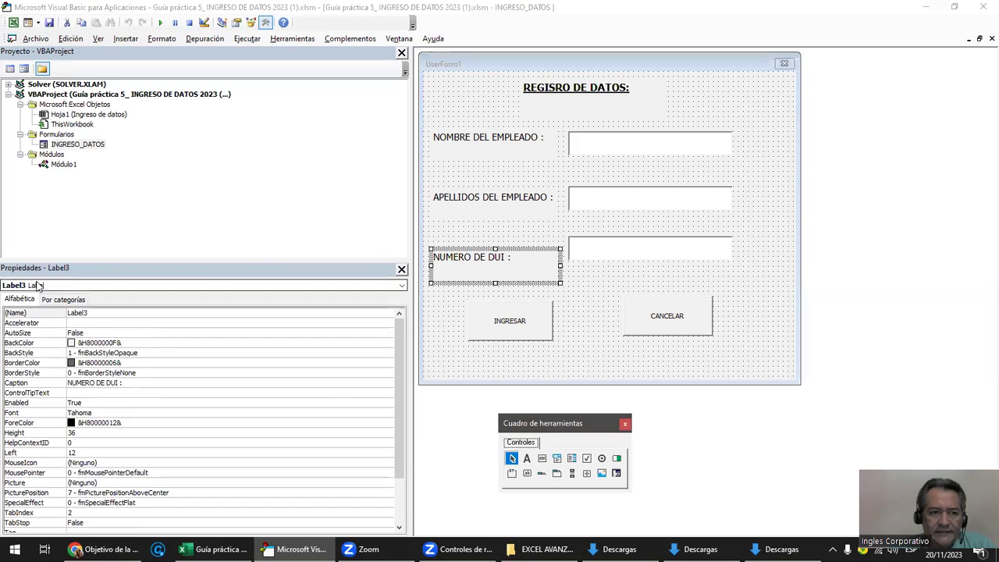
Review the name, surname and DUI labels, the heading, and the NOMBRE text box properties.
left_click(460, 147)
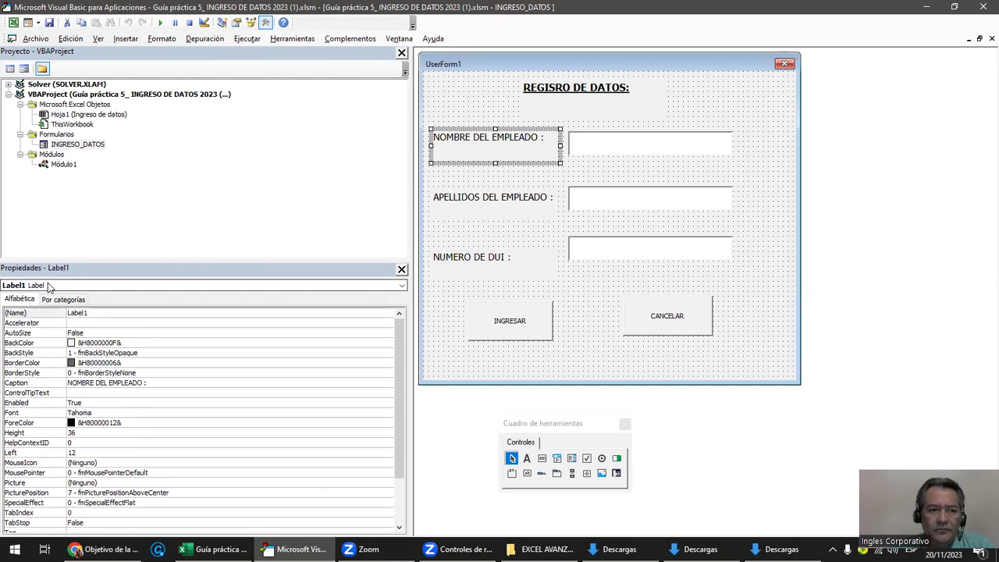
left_click(485, 201)
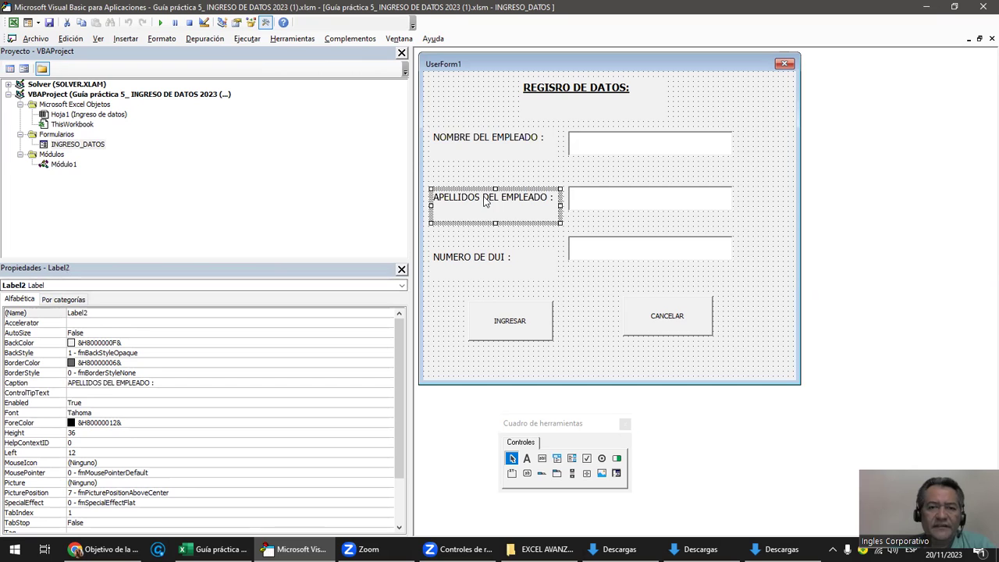
left_click(517, 142)
left_click(598, 90)
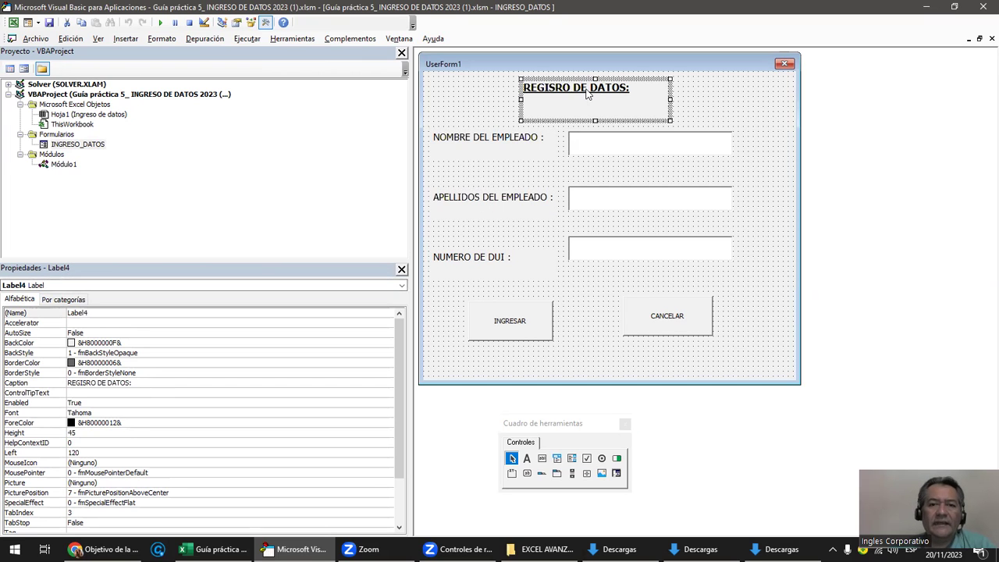
left_click(467, 169)
left_click(503, 131)
left_click(581, 93)
left_click(509, 142)
left_click(491, 205)
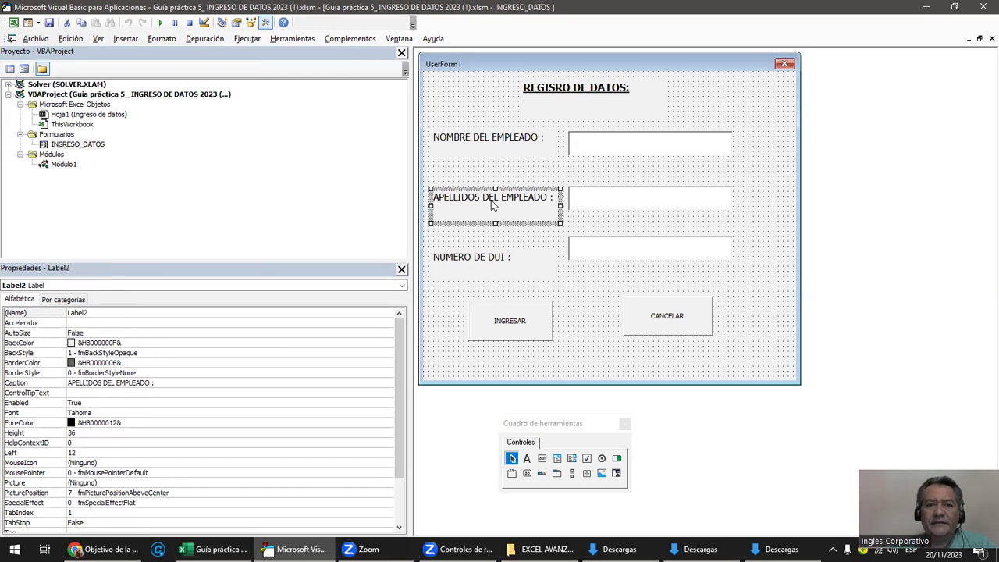
left_click(491, 260)
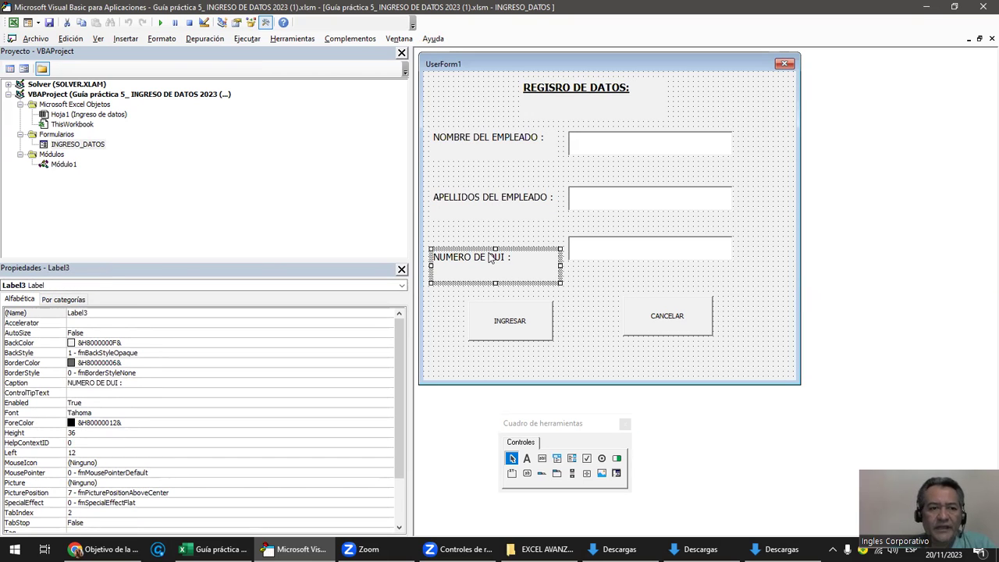
left_click(608, 145)
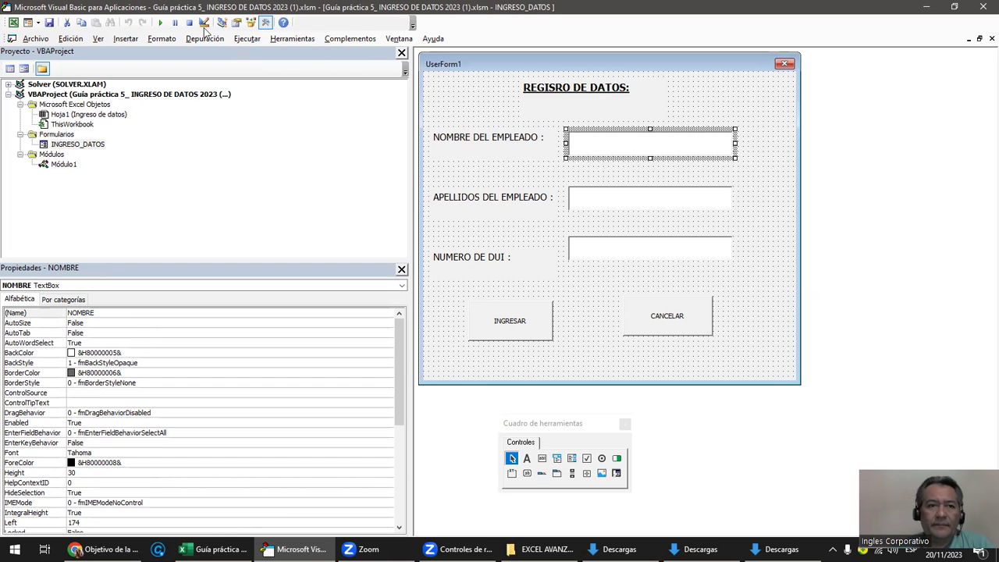
Run the form, enter the test name 'GGGGGGGG' in the name box, then delete it.
left_click(159, 23)
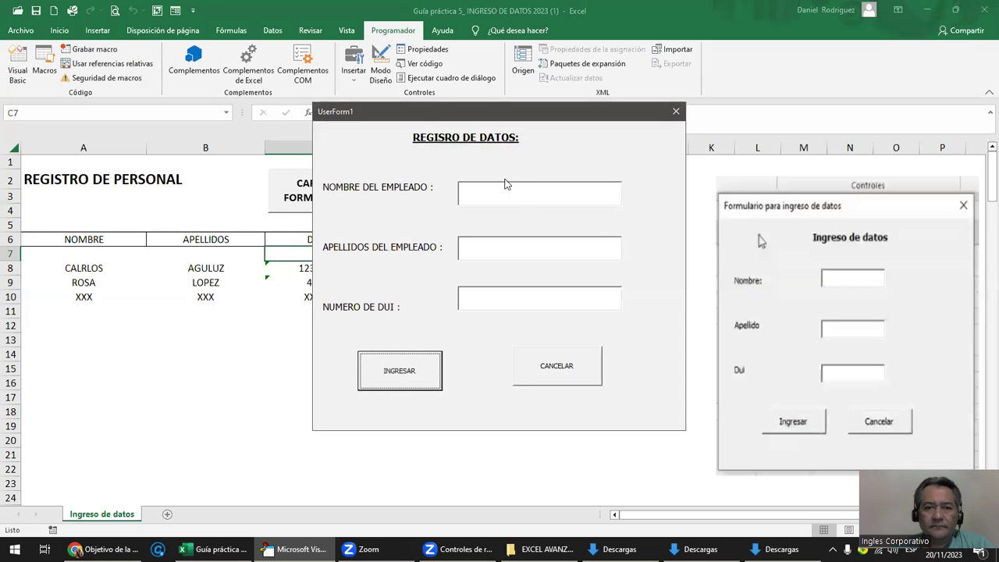
left_click(490, 195)
type("GGGGGGGG")
double_click(460, 194)
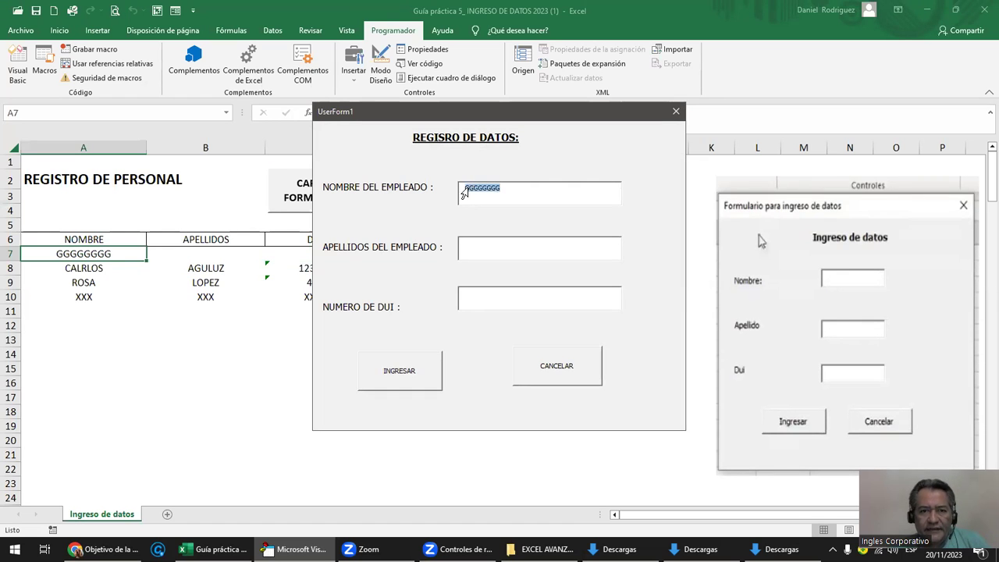
left_click_drag(527, 117, 651, 106)
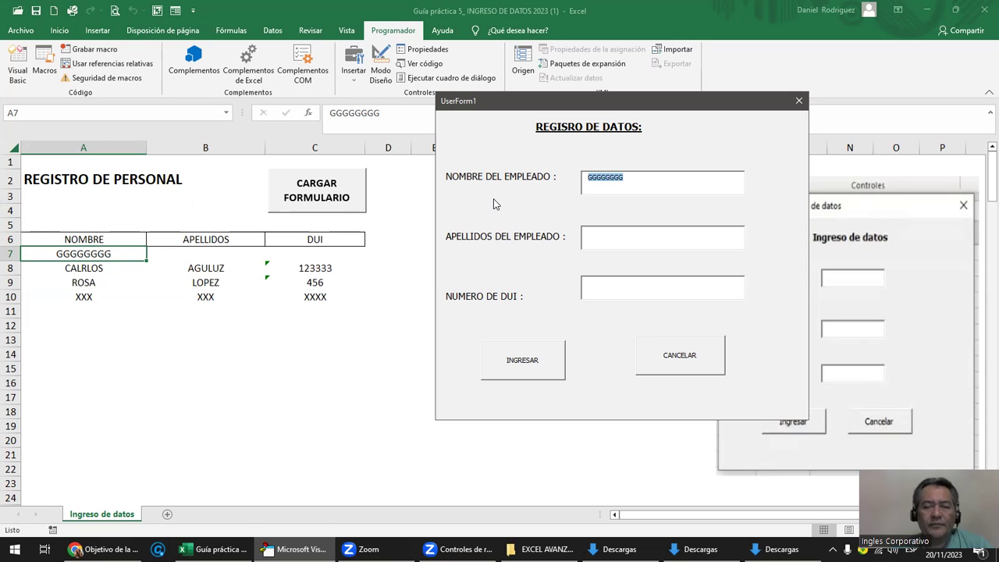
key("BackSpace")
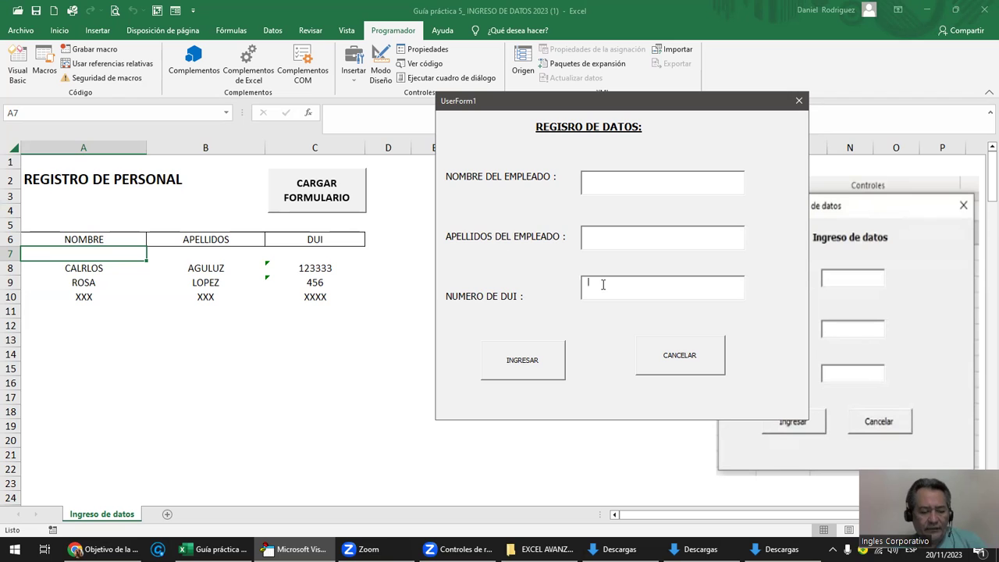
Test the DUI box with '1111111' and 'JOSE', clear it, and close the form.
type("1111111")
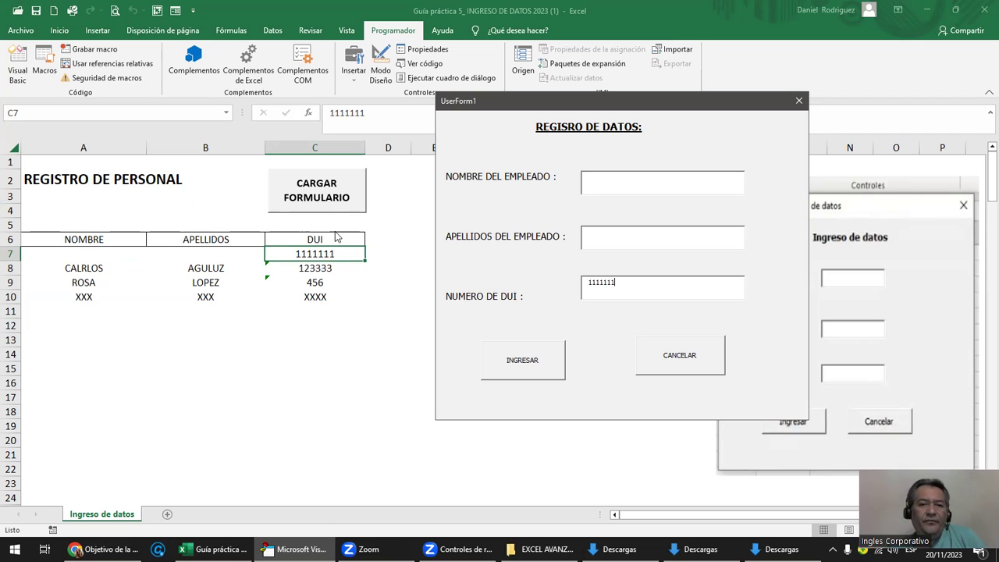
left_click_drag(631, 288, 572, 284)
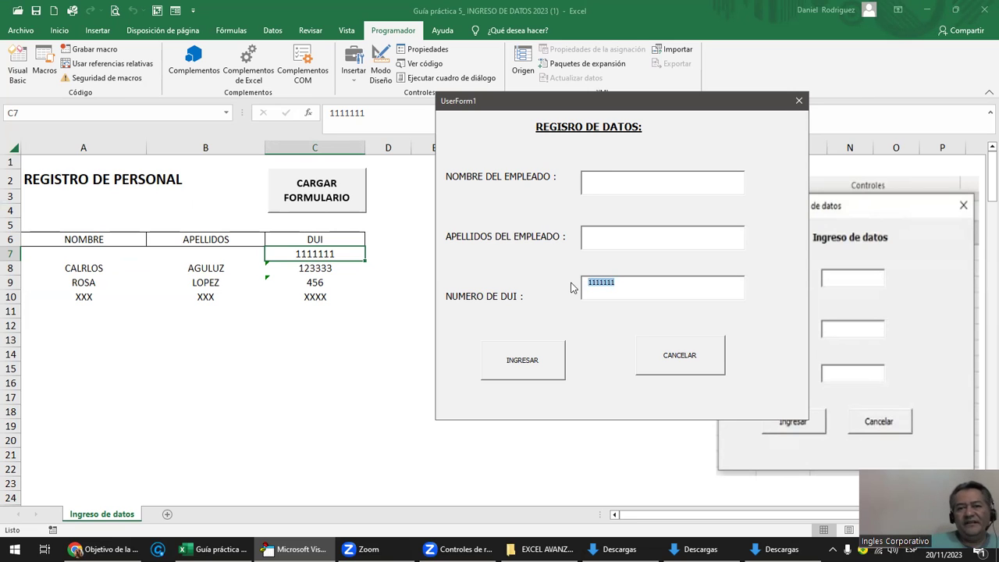
type("JOSE")
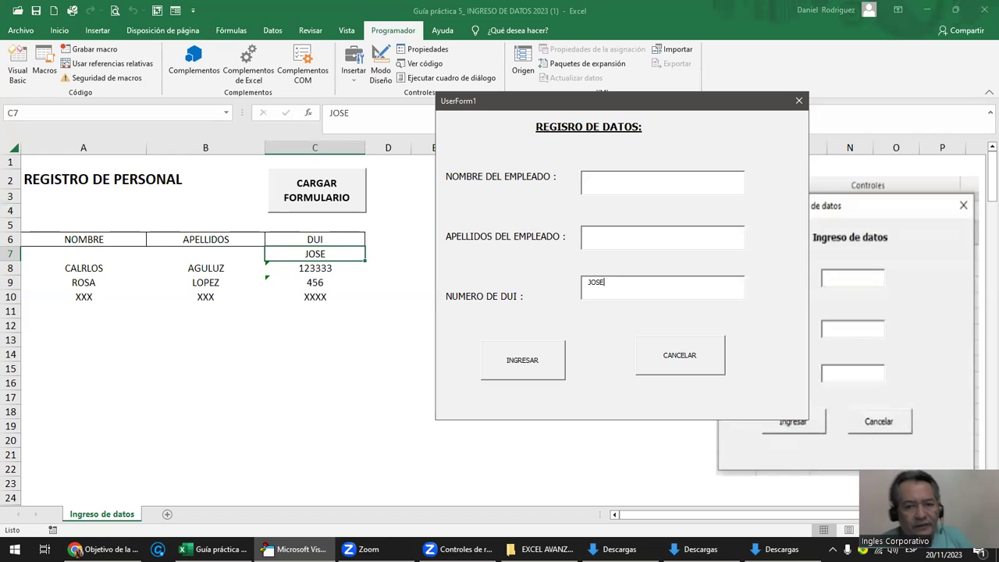
key("BackSpace")
key("BackSpace")
key("BackSpace")
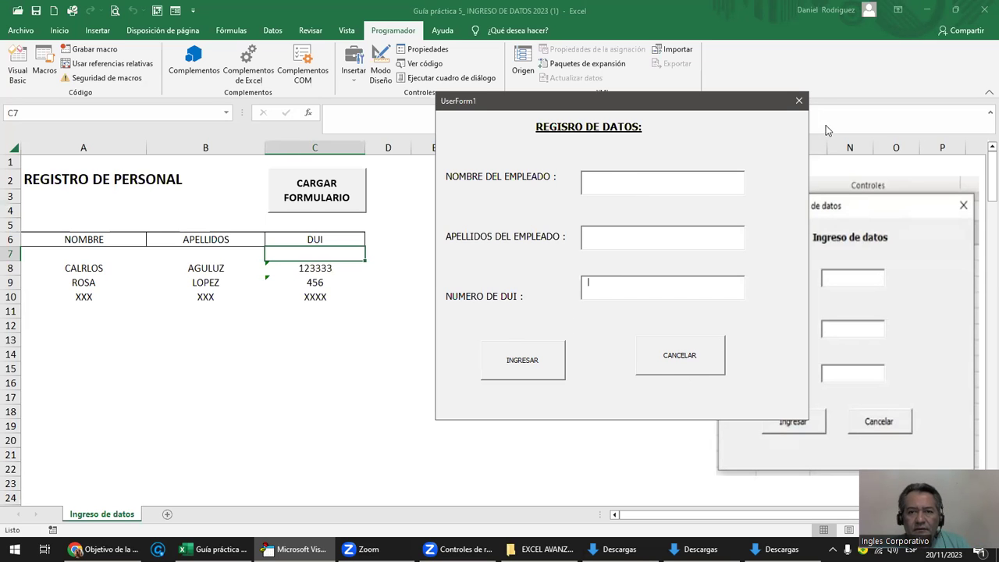
left_click(798, 101)
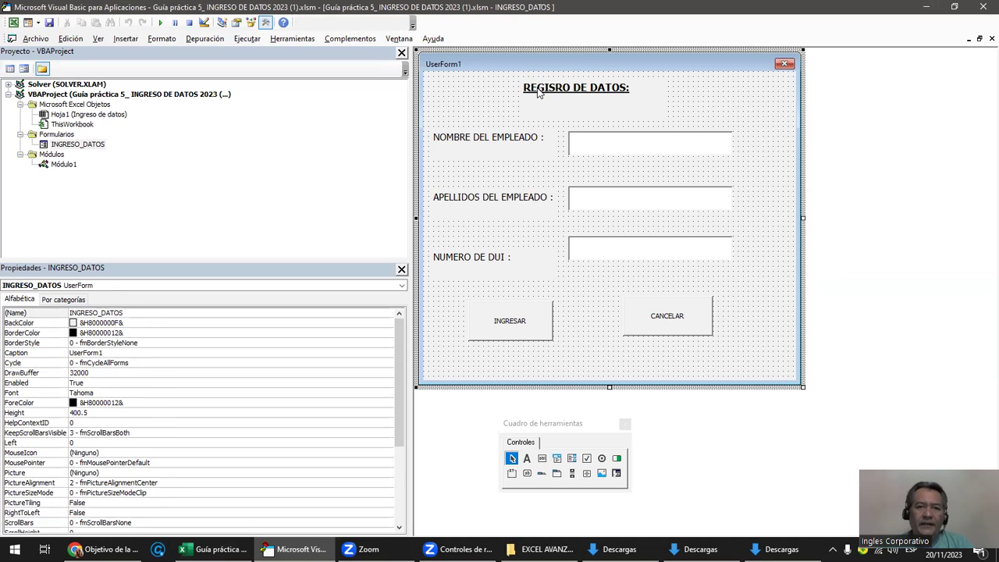
left_click(537, 93)
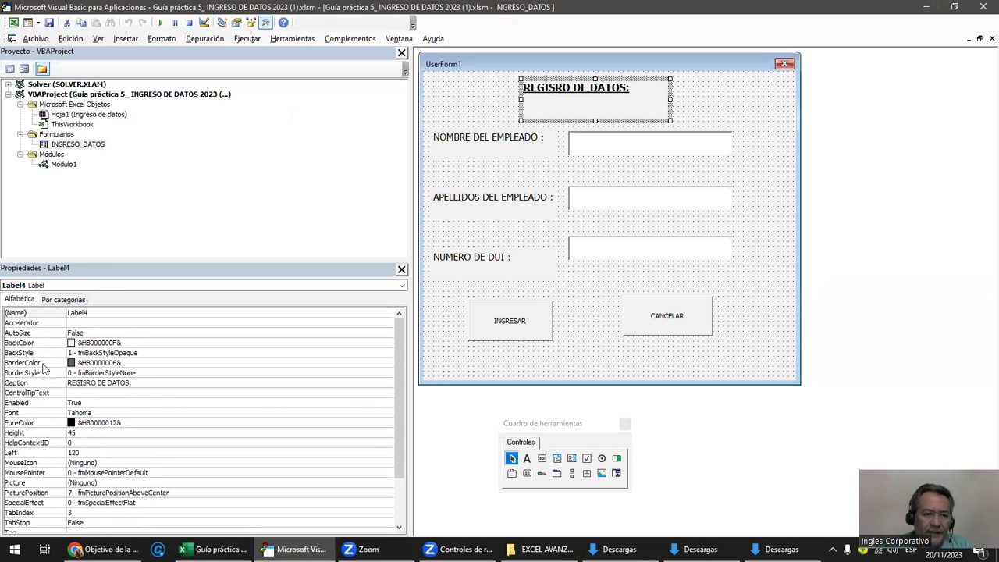
mouse_move(397, 337)
left_mouse_down()
mouse_move(397, 400)
mouse_move(419, 328)
left_mouse_up()
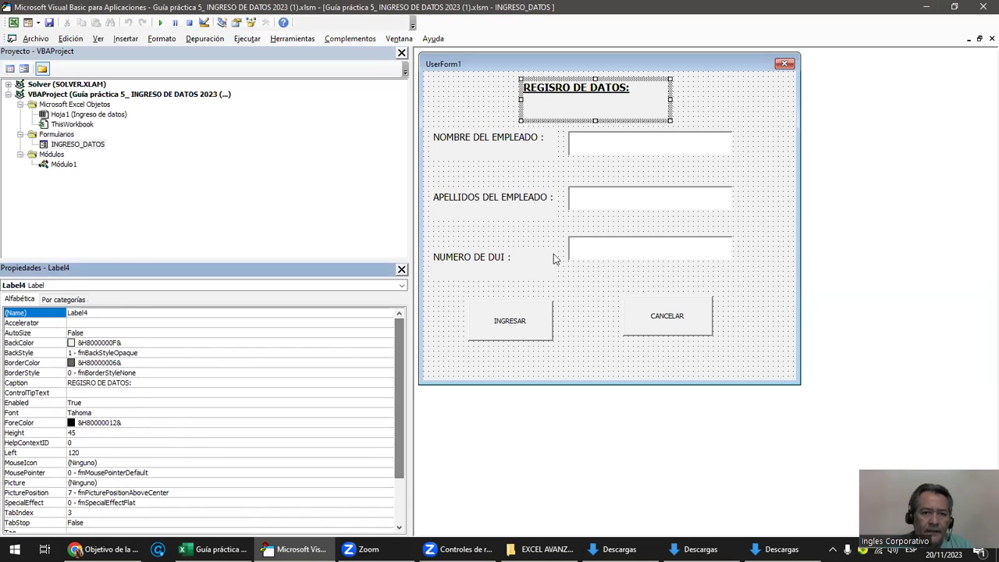
left_click(545, 318)
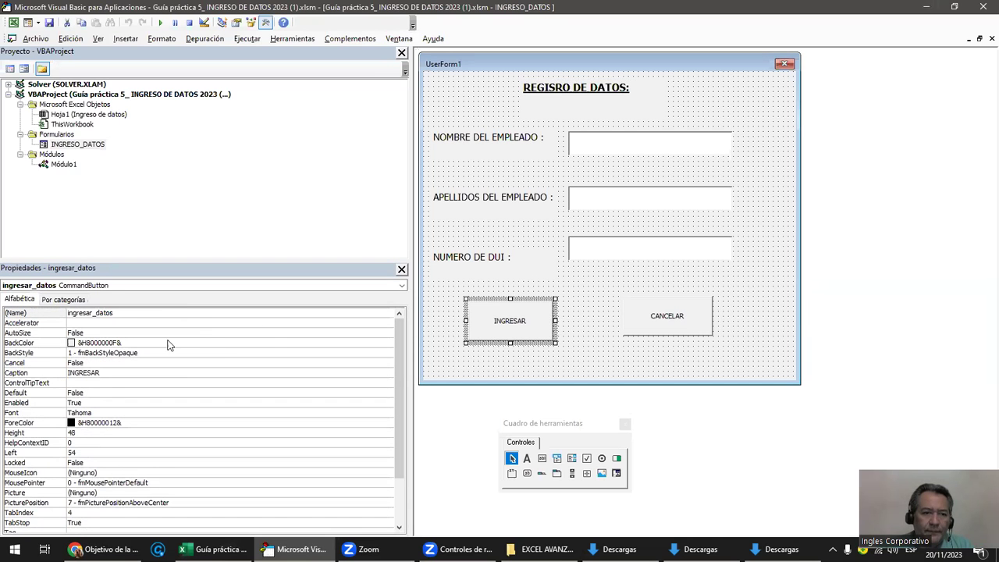
left_click(482, 265)
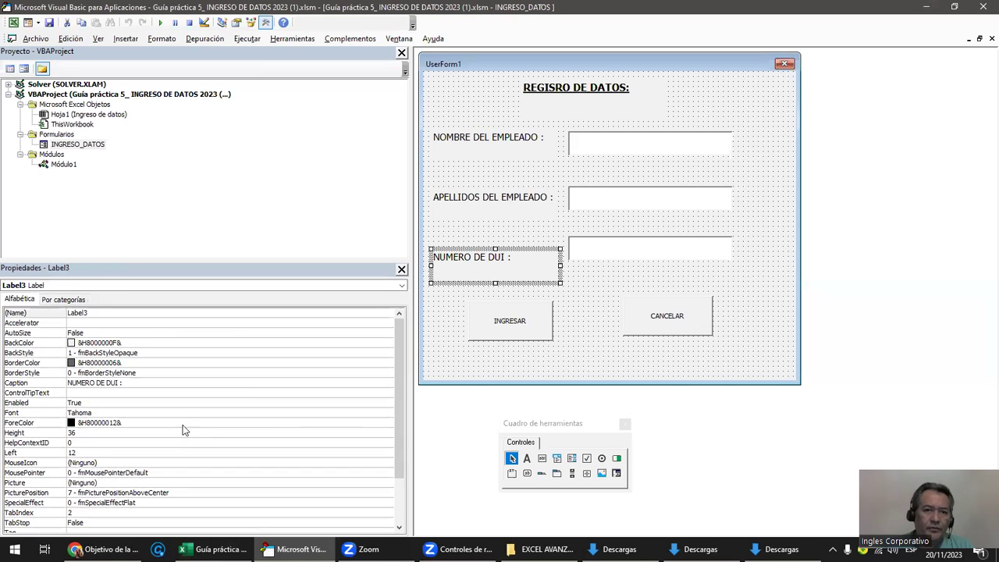
left_click(584, 251)
left_click(780, 356)
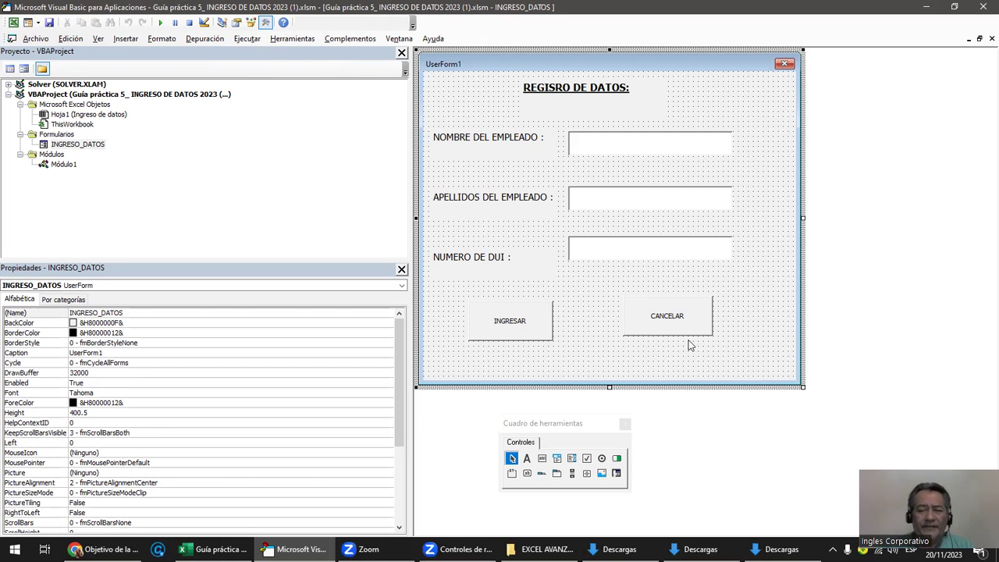
mouse_move(762, 340)
left_mouse_down()
mouse_move(793, 353)
mouse_move(776, 375)
left_mouse_up()
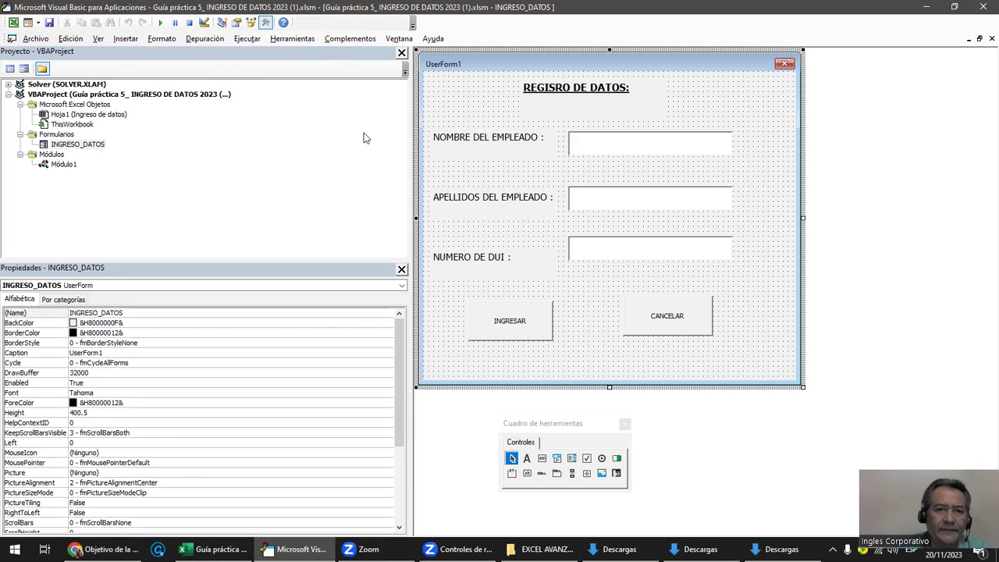
Insert two new blank UserForms into the project.
left_click(72, 145)
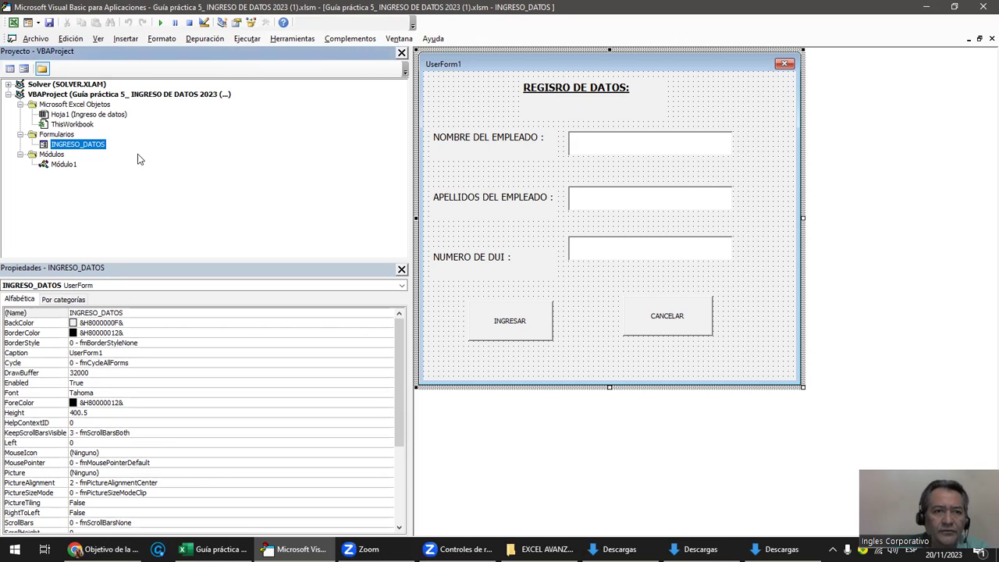
left_click(126, 43)
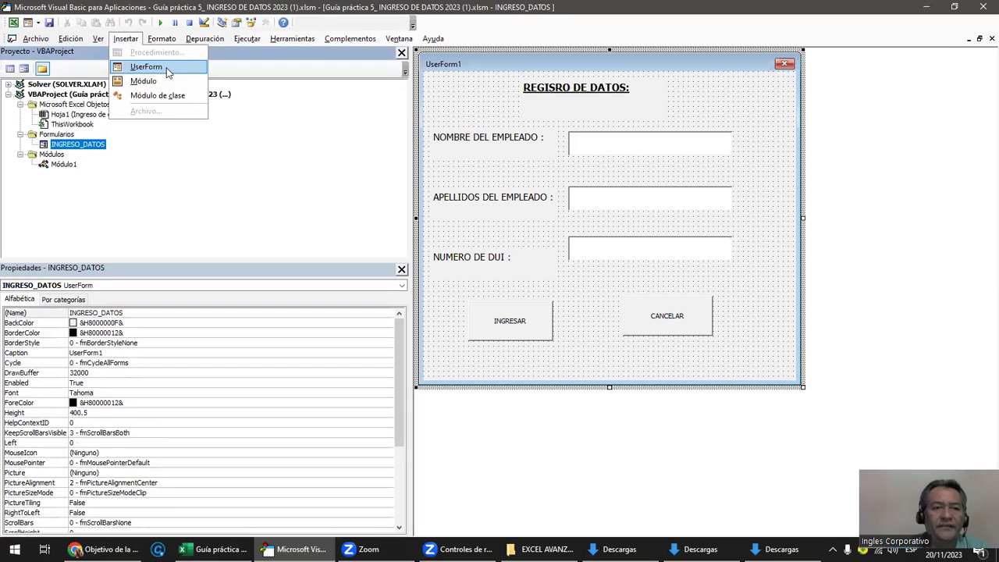
left_click(166, 70)
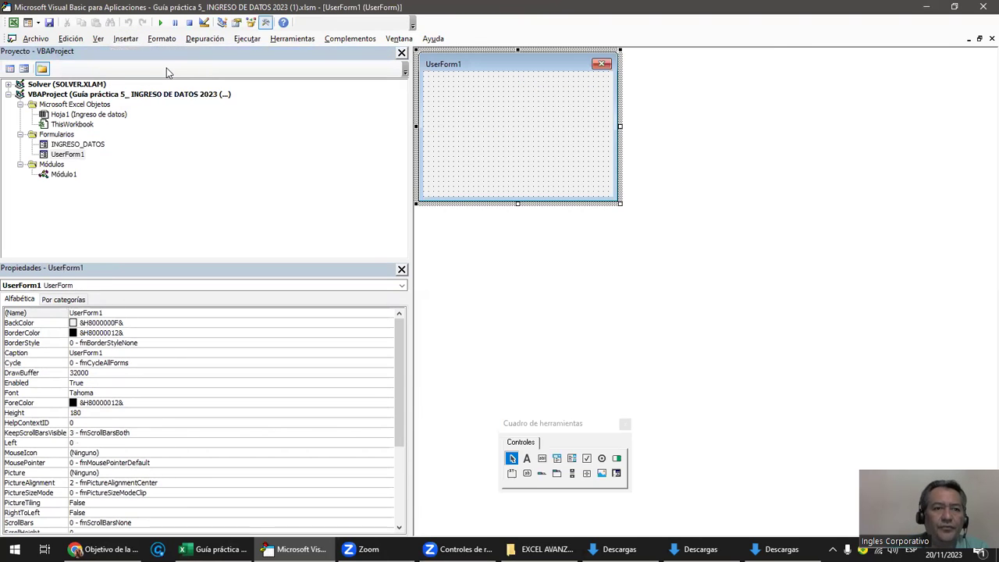
left_click(125, 38)
mouse_move(161, 38)
mouse_move(125, 38)
left_click(144, 69)
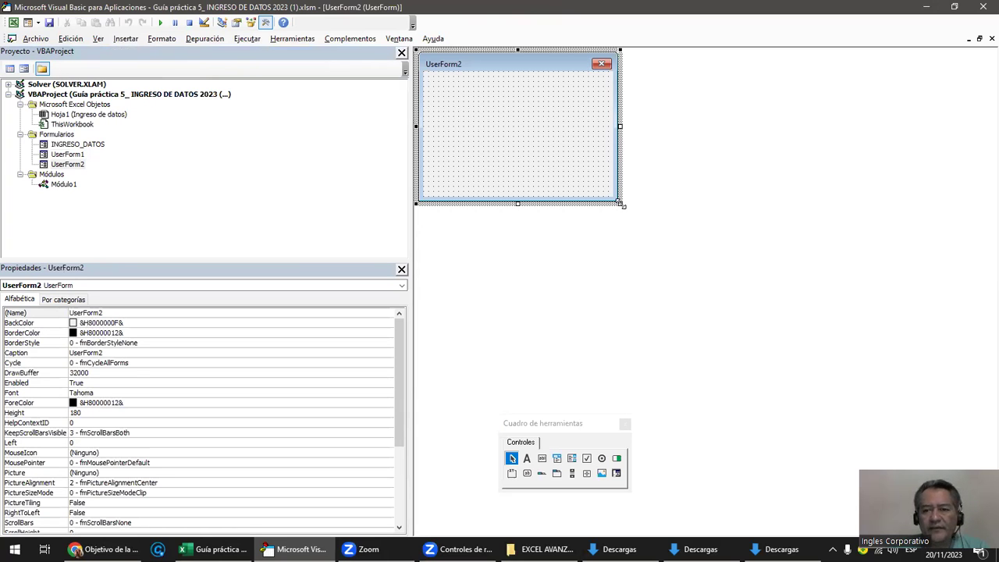
Enlarge UserForm2 to height 448.5 and test-run it.
left_click_drag(622, 205, 952, 427)
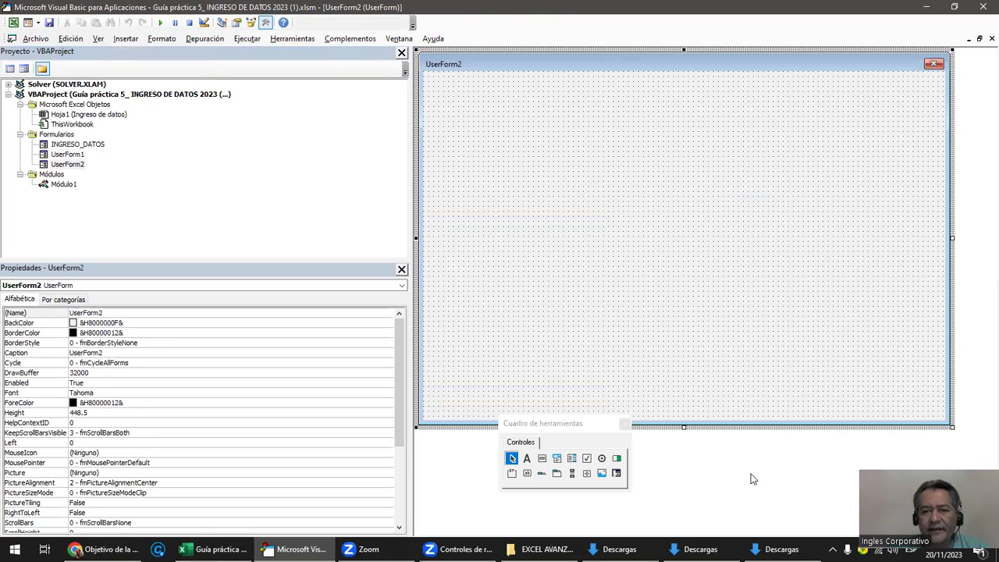
left_click(160, 23)
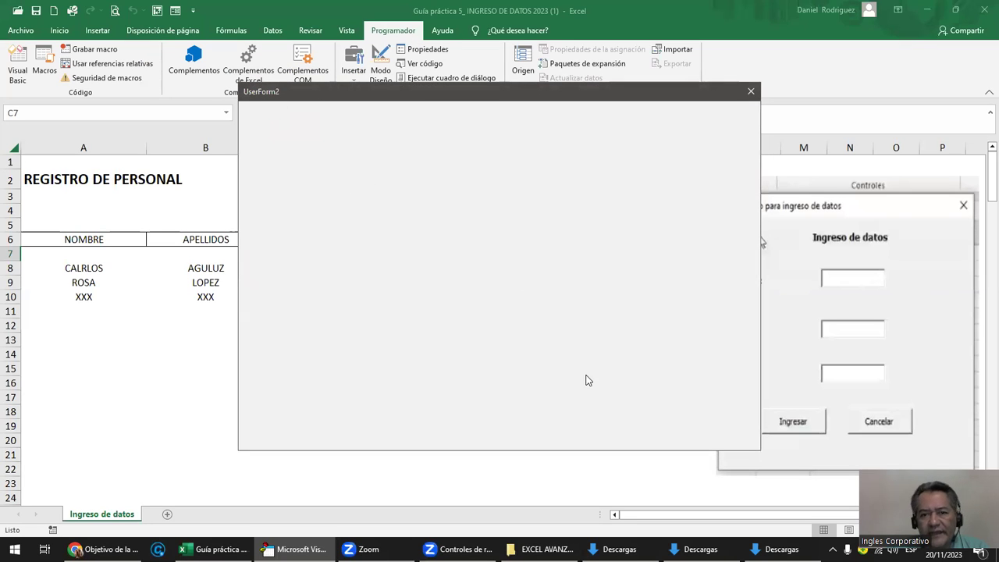
left_click(748, 92)
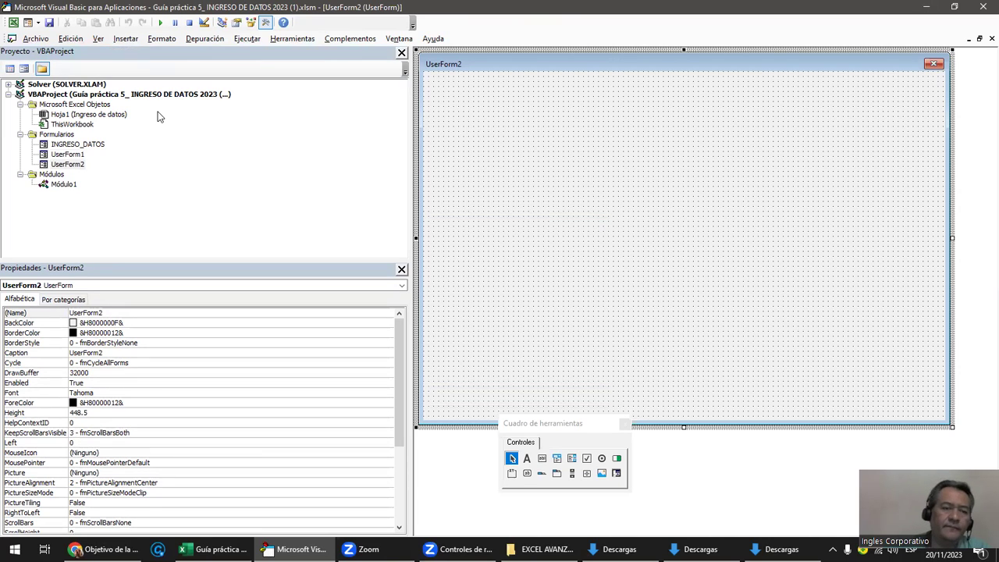
Remove UserForm2 from the project without exporting it.
left_click(74, 146)
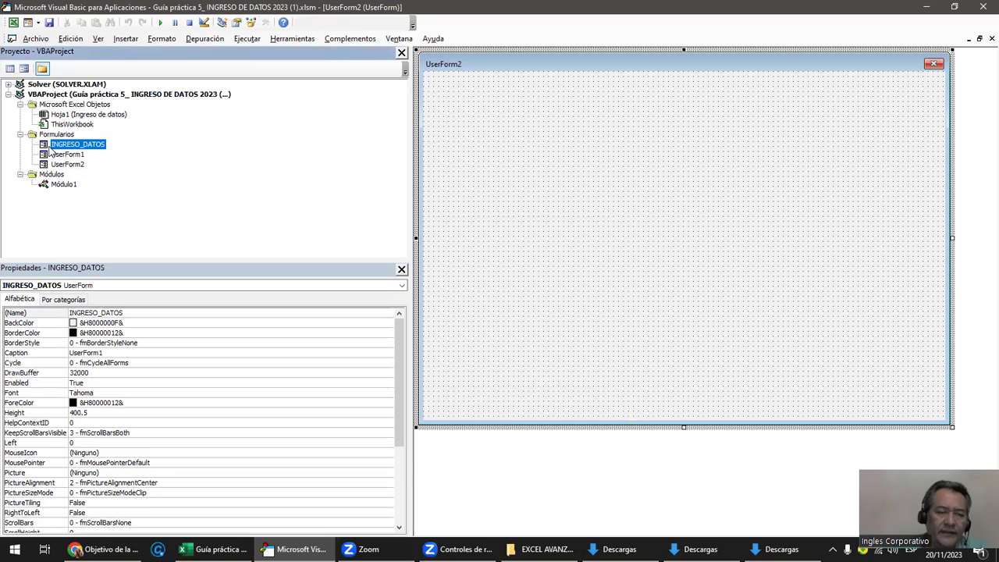
left_click(77, 165)
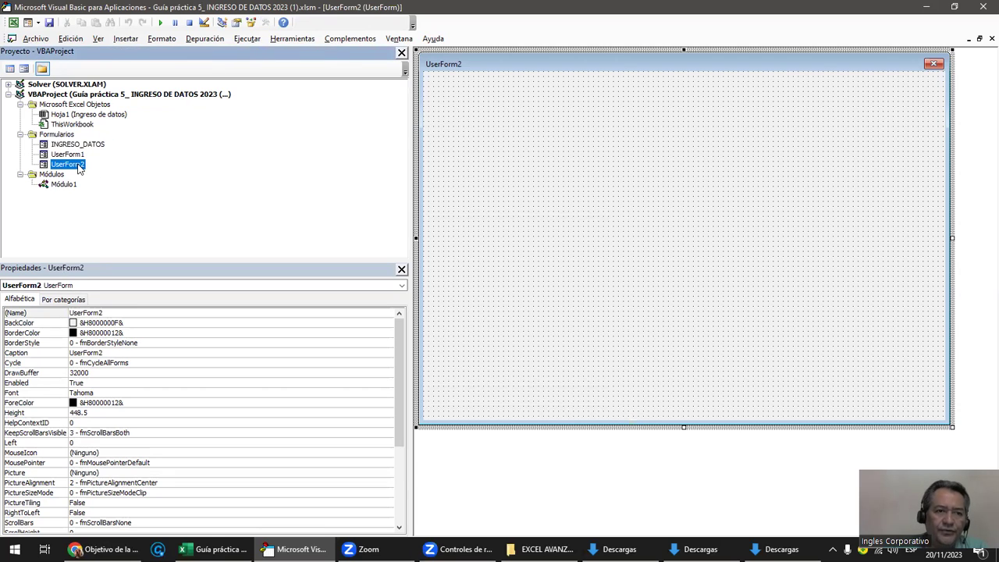
right_click(77, 169)
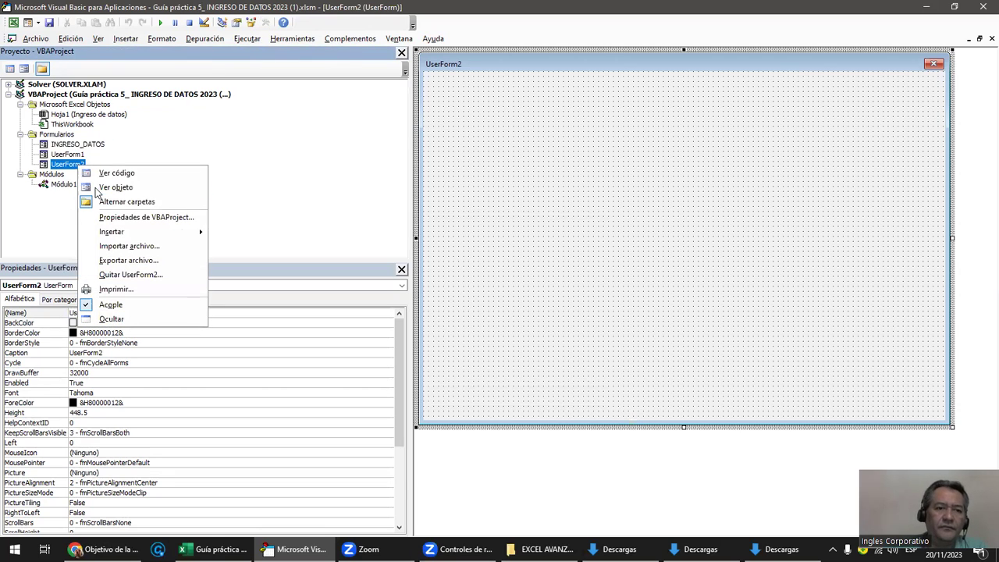
left_click(148, 275)
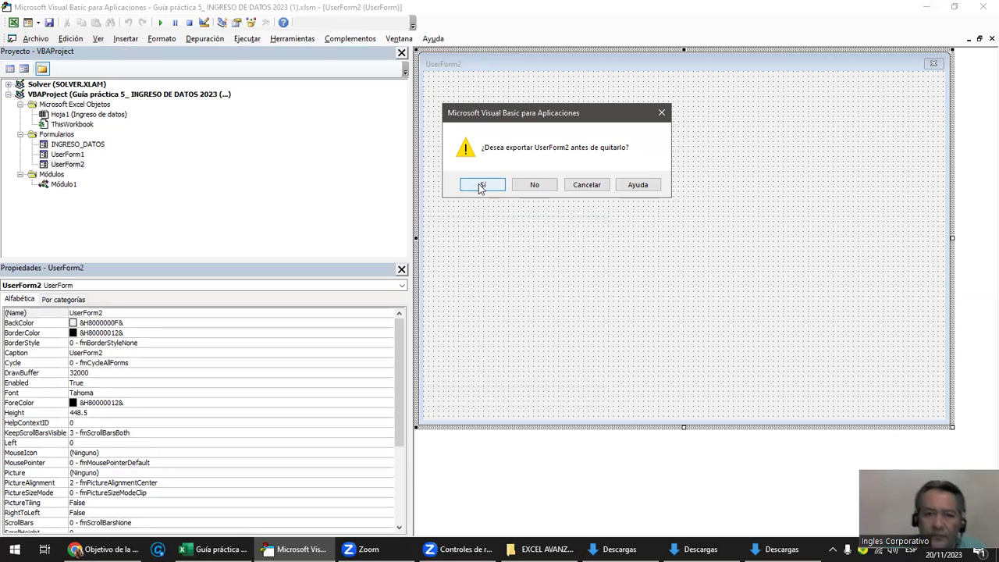
left_click(539, 188)
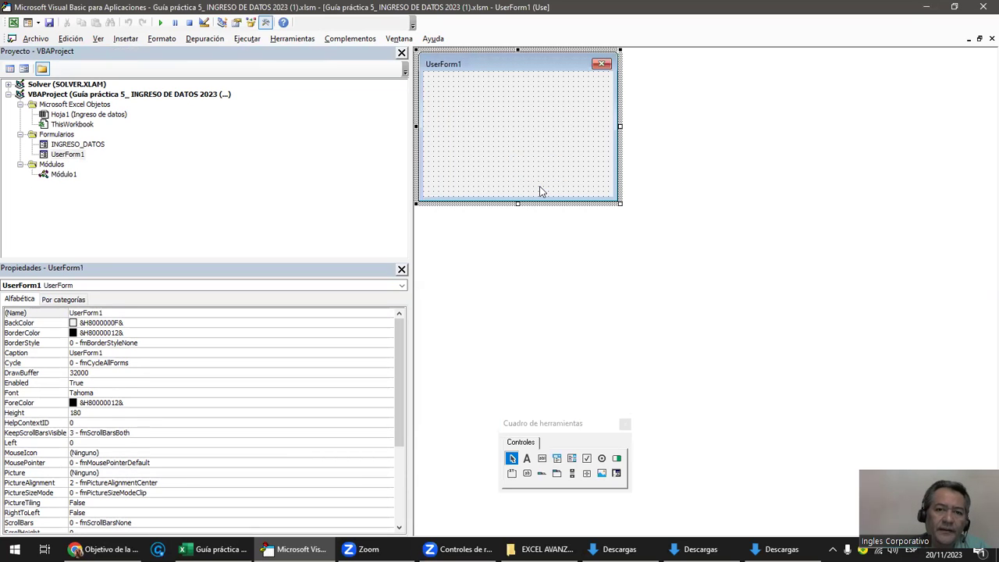
Test-run UserForm1, then remove it without exporting.
left_click(160, 22)
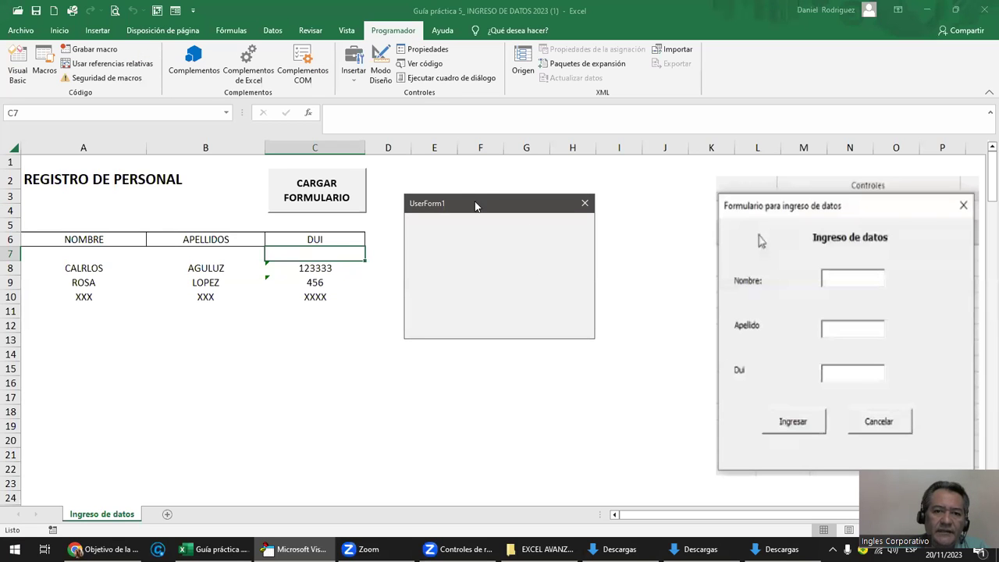
left_click_drag(481, 203, 513, 207)
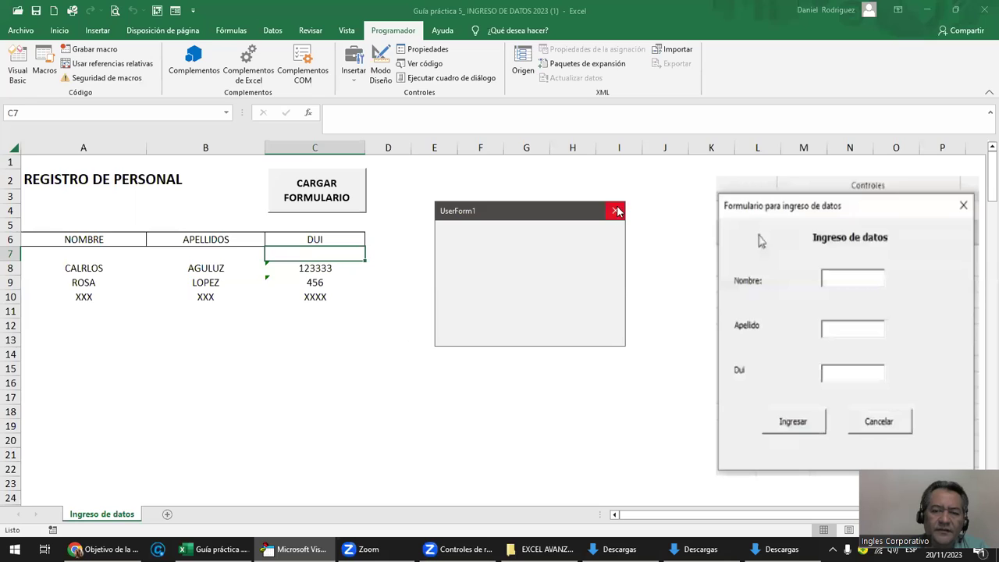
left_click(616, 206)
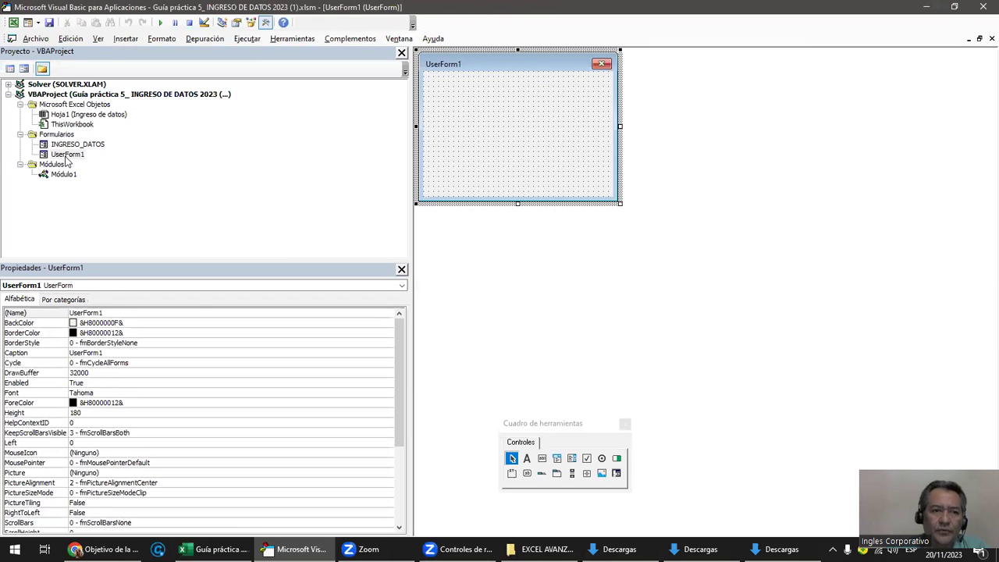
right_click(67, 156)
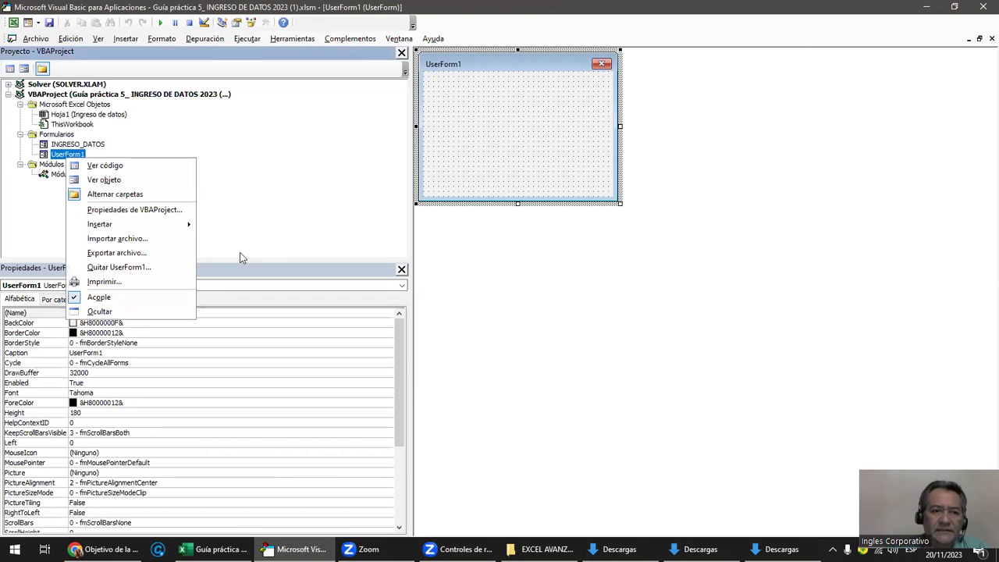
left_click(145, 271)
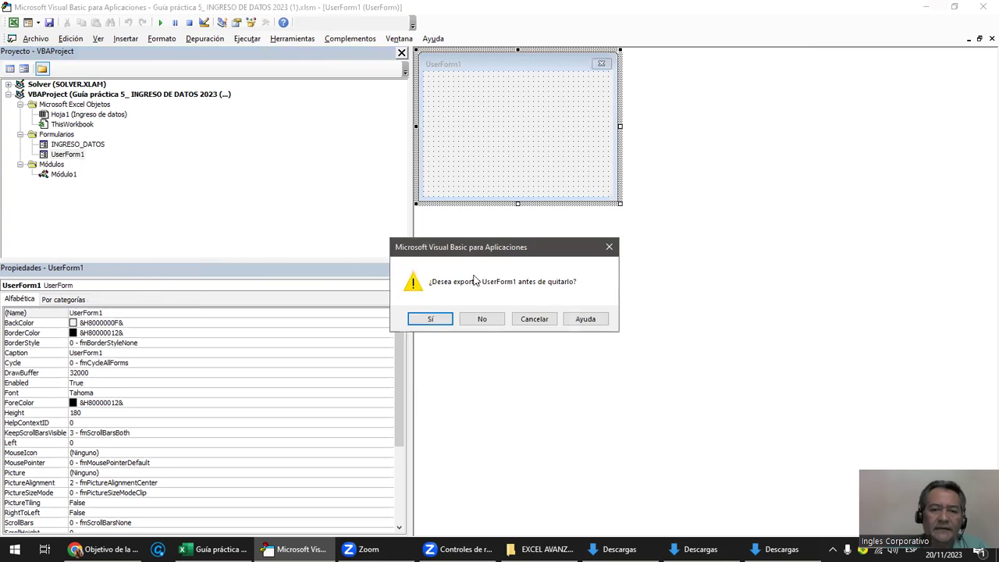
left_click(487, 319)
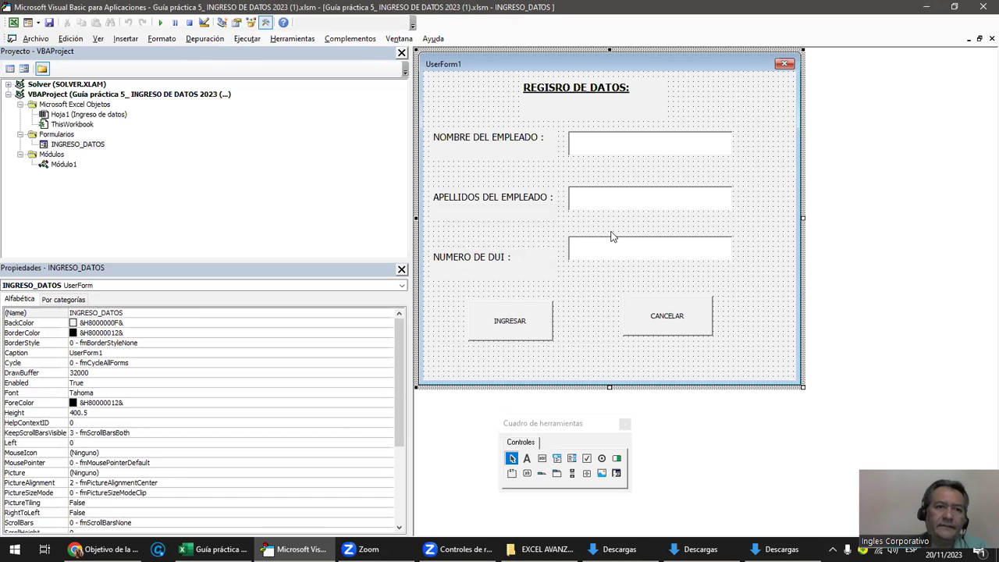
Insert two new blank UserForms and a new module, Módulo2.
left_click(127, 39)
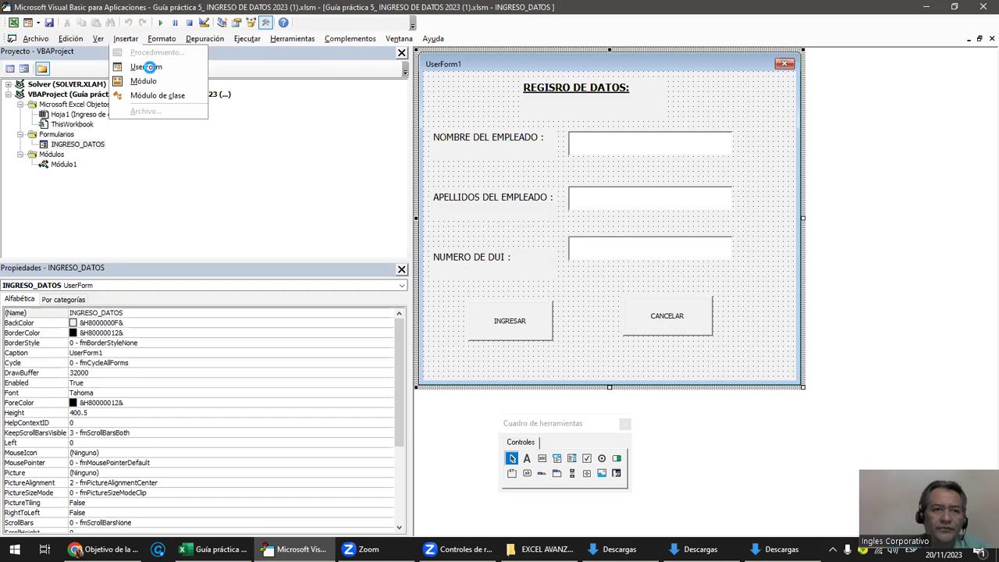
left_click(149, 68)
left_click(129, 39)
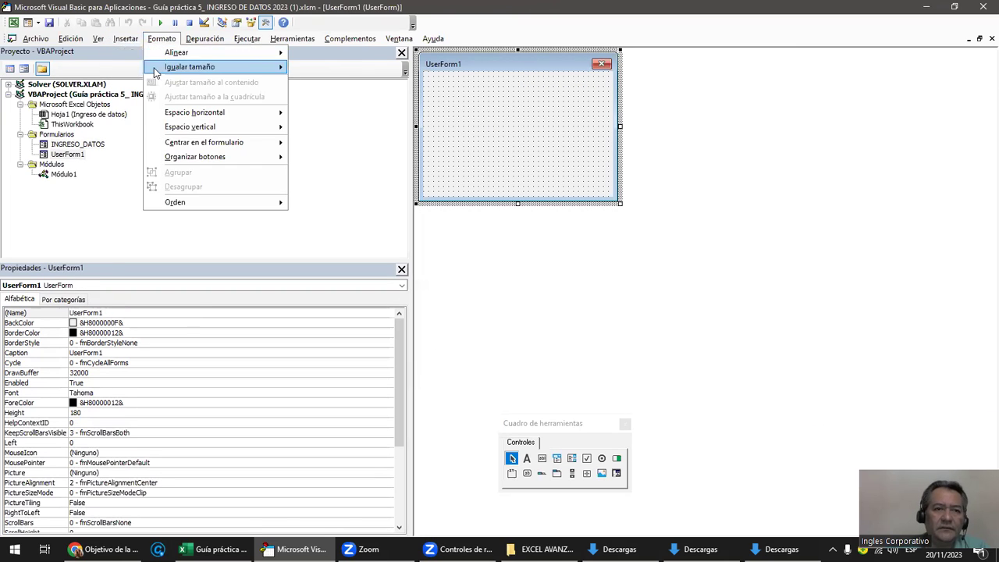
left_click(147, 67)
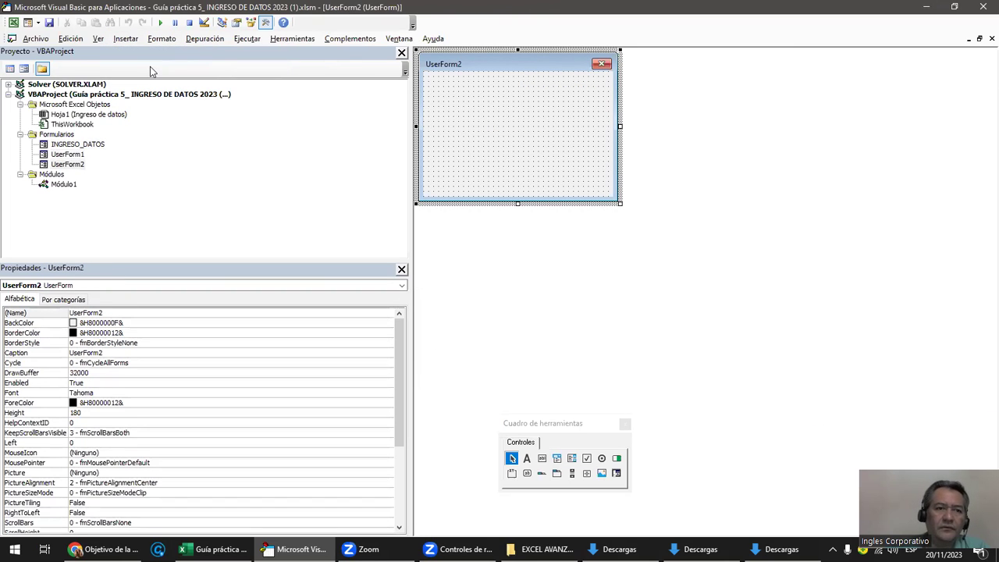
left_click(125, 39)
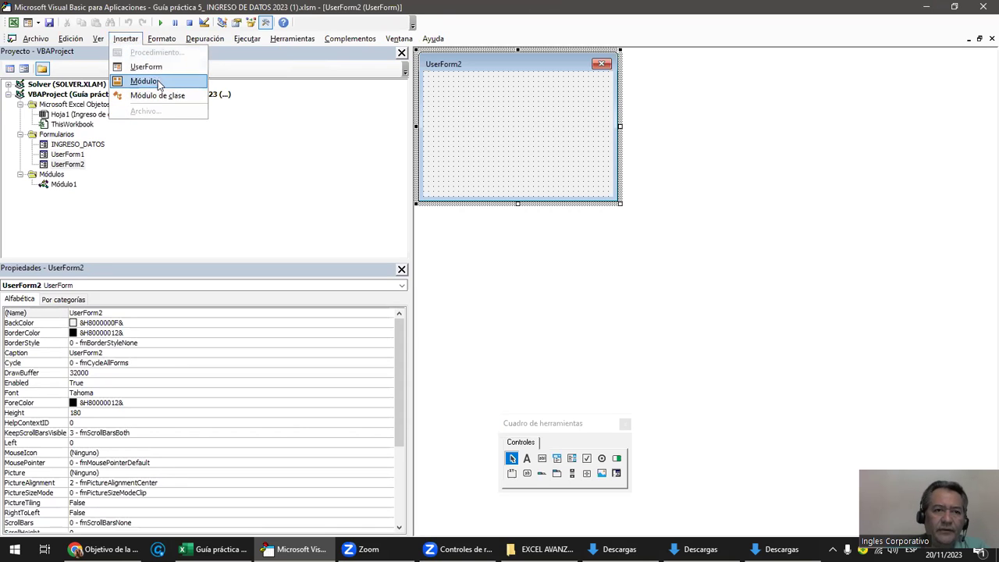
left_click(156, 81)
Remove Módulo2 and UserForm1 from the project without exporting them.
left_click(64, 185)
left_click(69, 193)
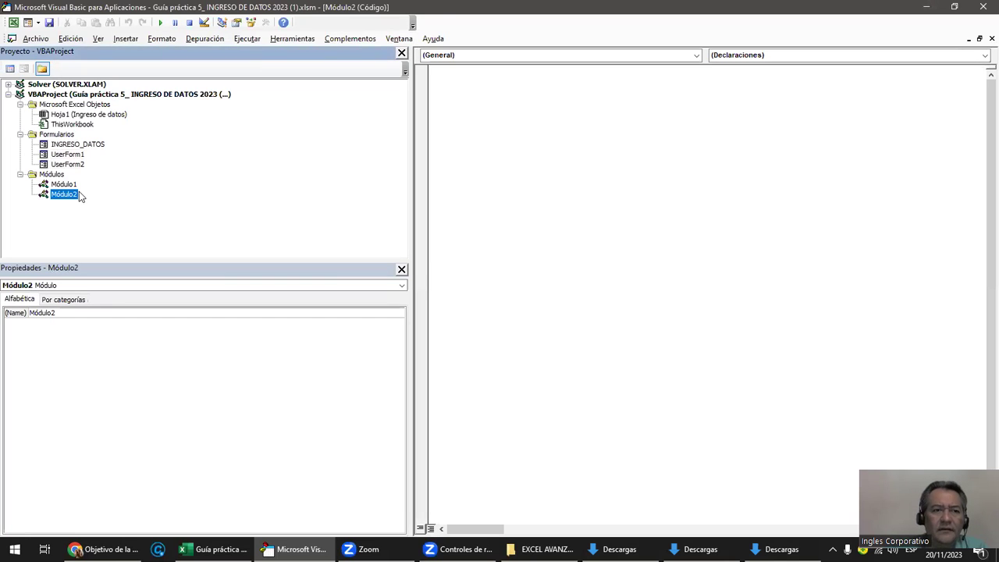
right_click(69, 196)
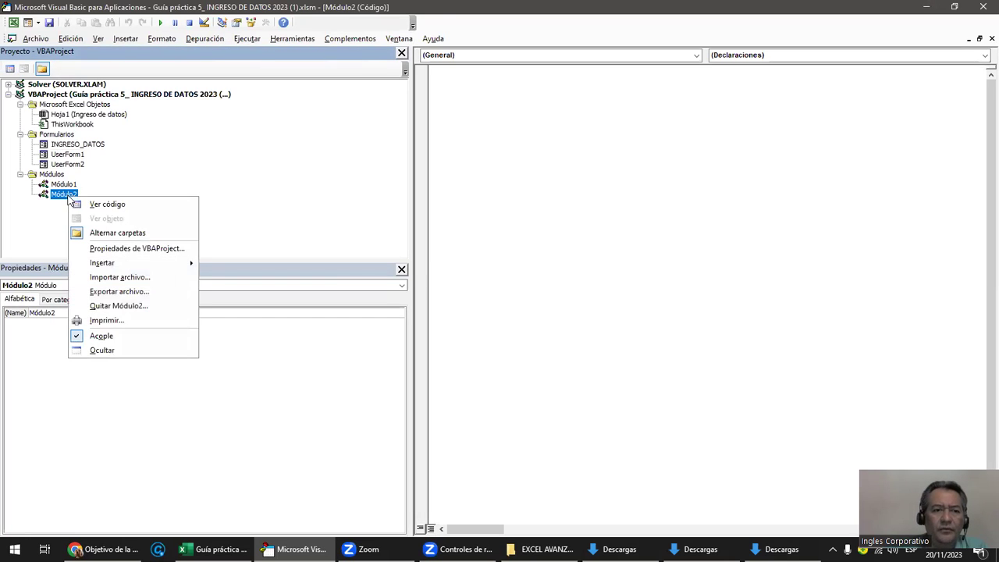
left_click(144, 304)
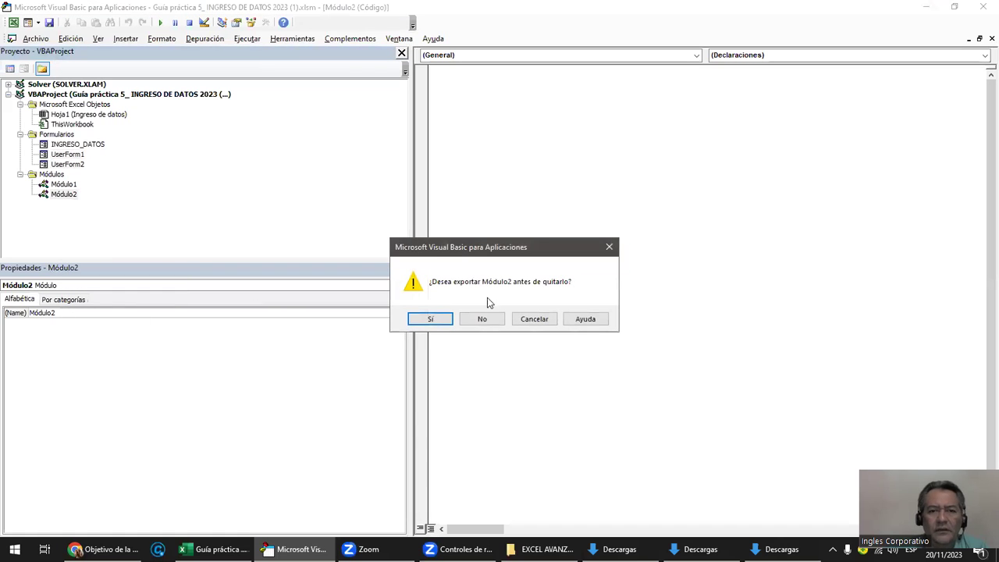
left_click(476, 322)
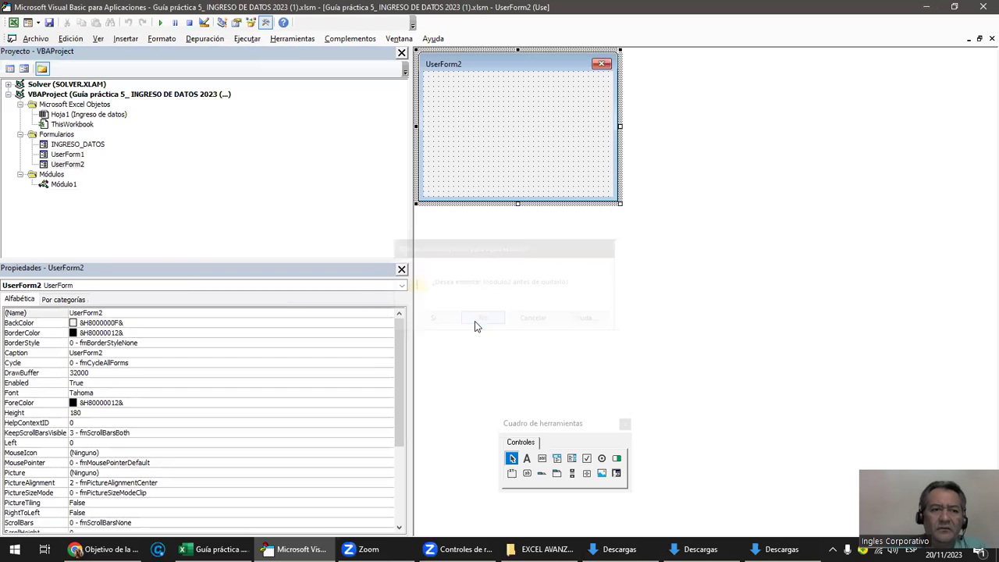
right_click(60, 154)
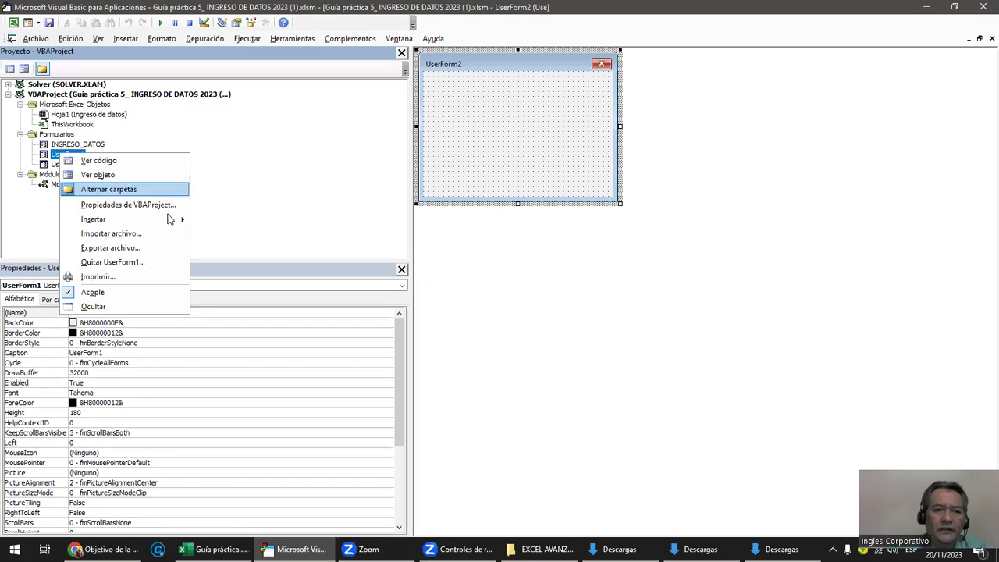
left_click(147, 262)
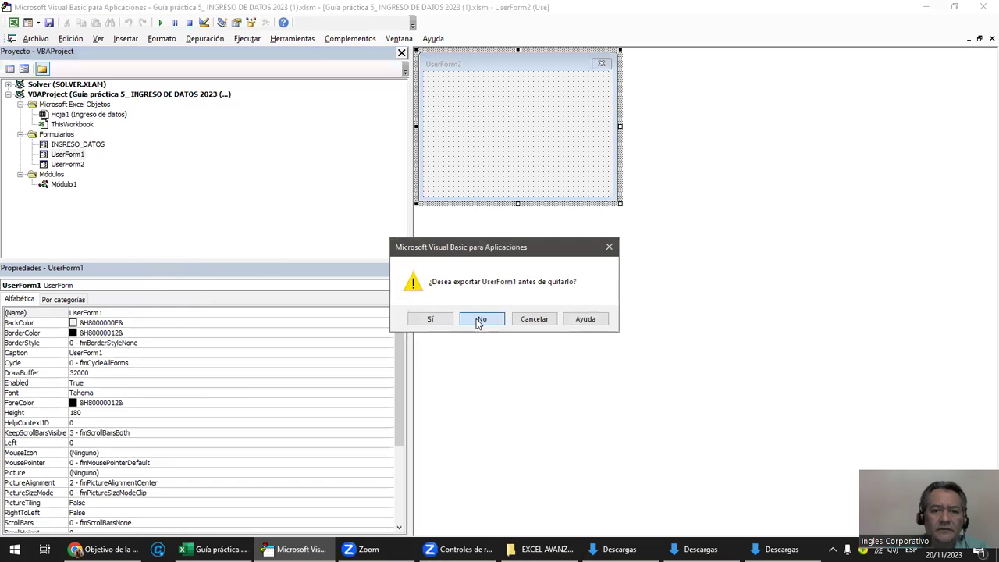
left_click(479, 319)
Remove UserForm2, cancelling the accidental export and then discarding it without exporting.
right_click(82, 157)
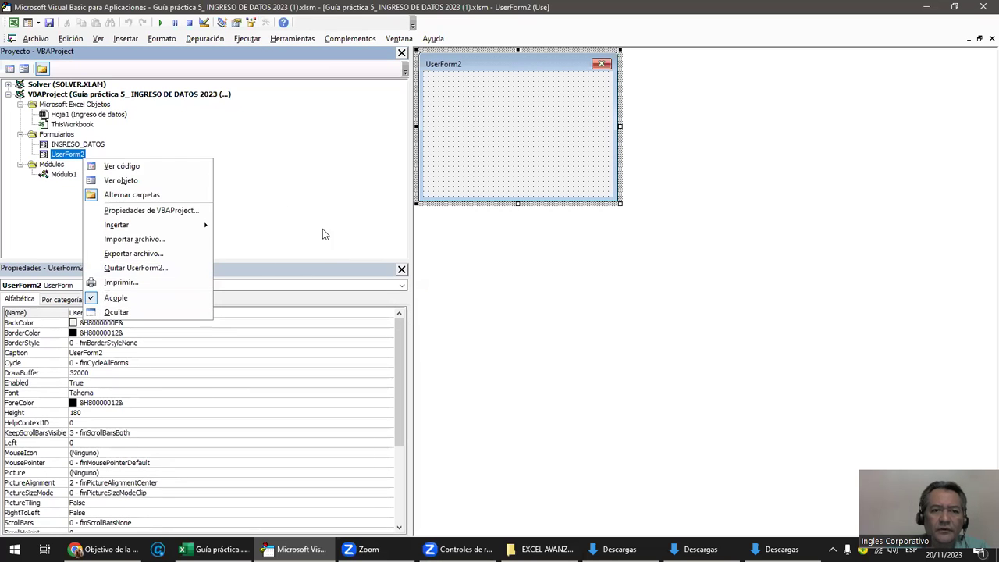
left_click(156, 269)
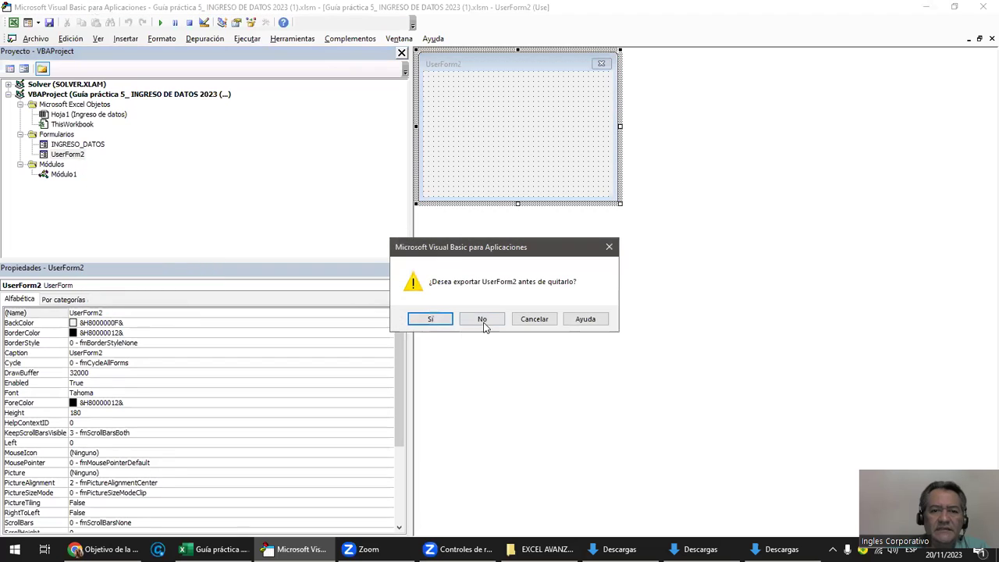
left_click(428, 321)
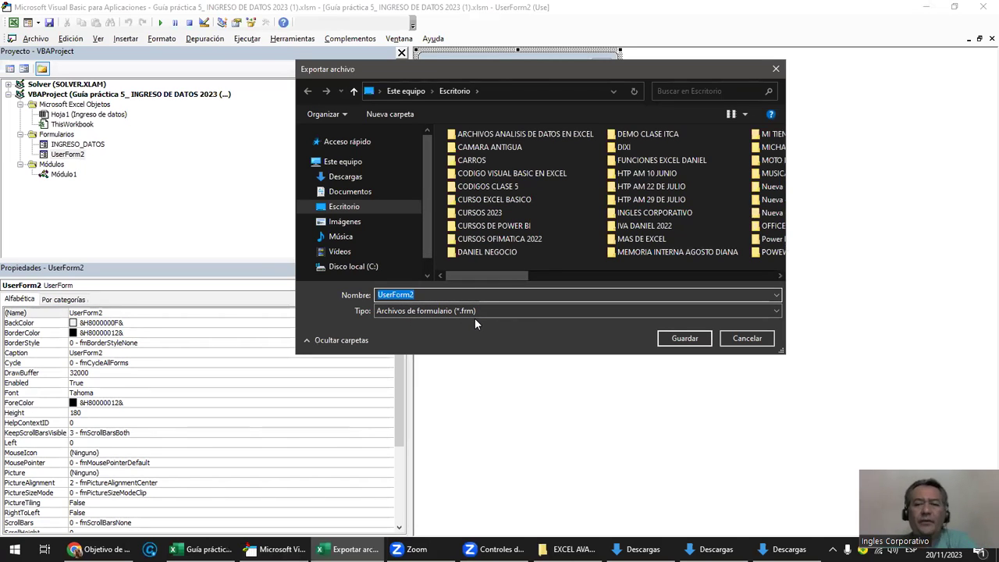
left_click(750, 338)
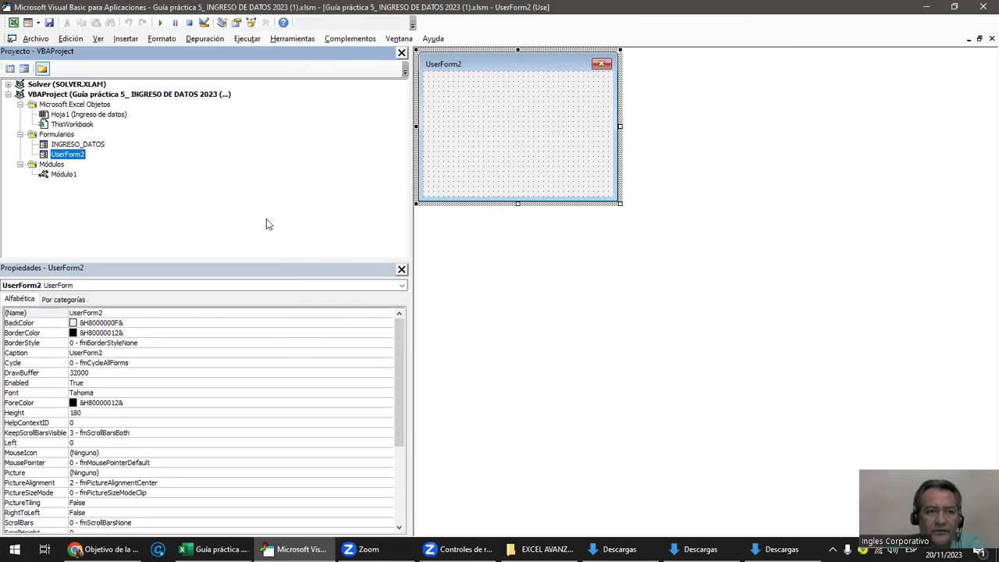
right_click(69, 155)
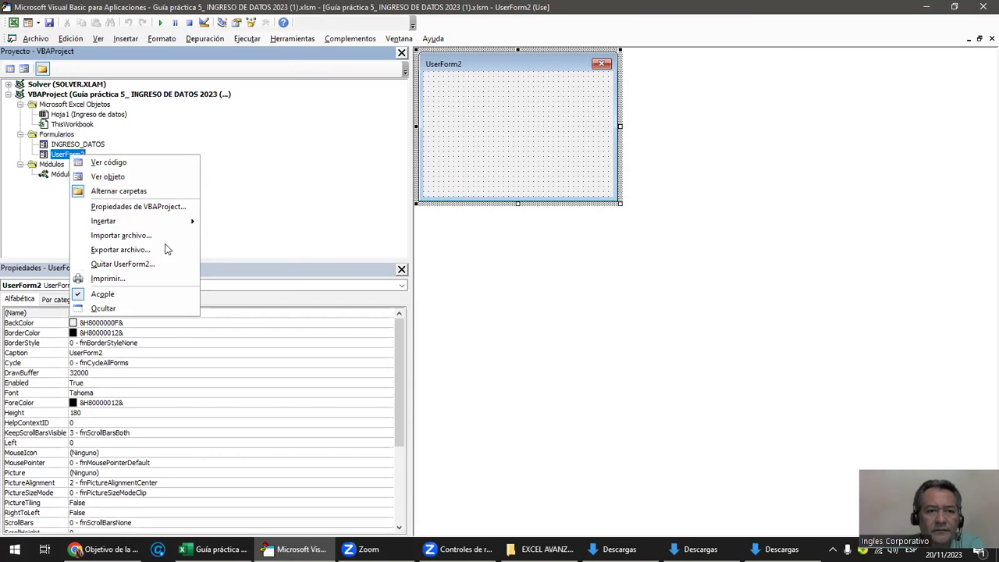
left_click(129, 264)
left_click(482, 322)
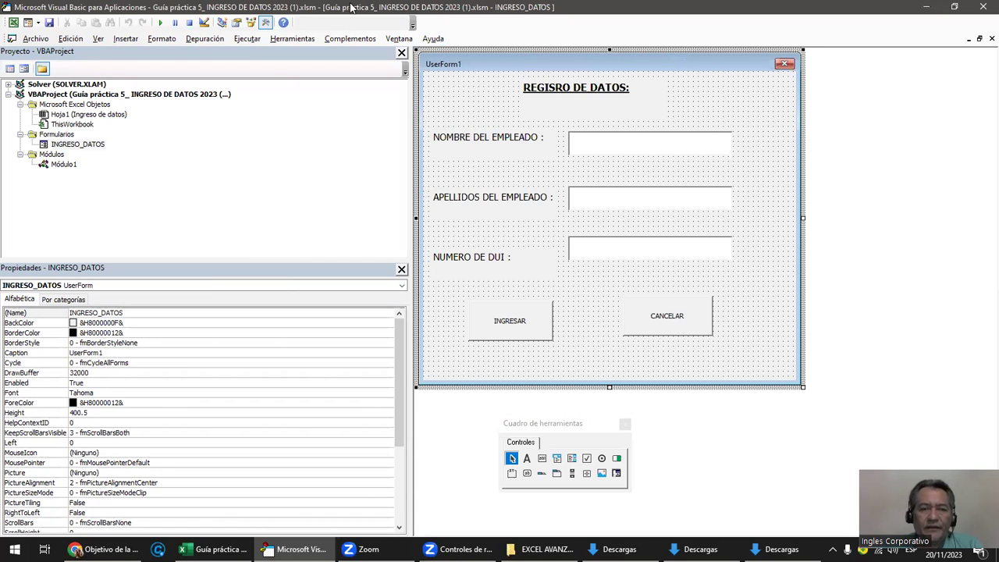
Save the workbook from the editor, accepting the personal information warning.
left_click_drag(351, 6, 515, 86)
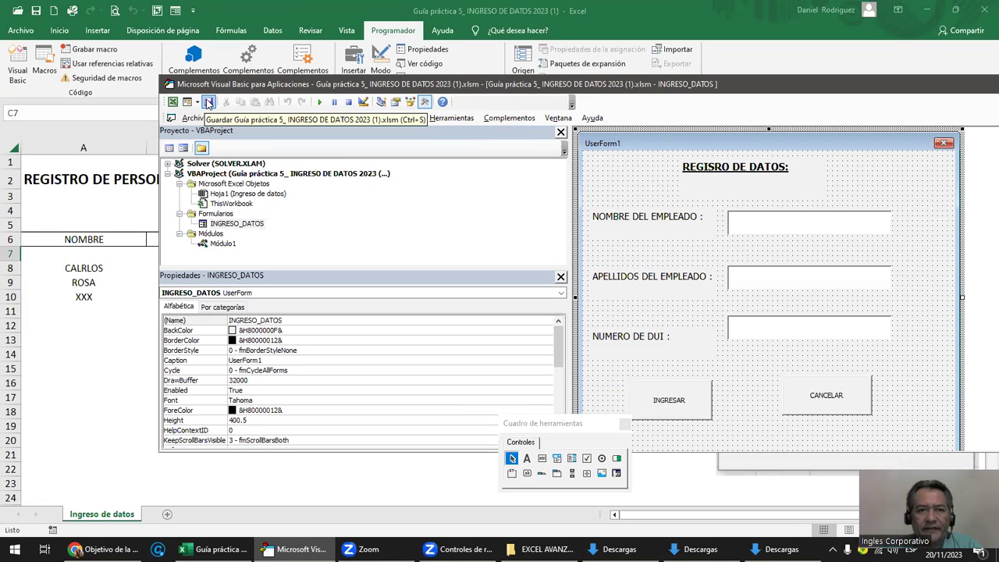
left_click(208, 103)
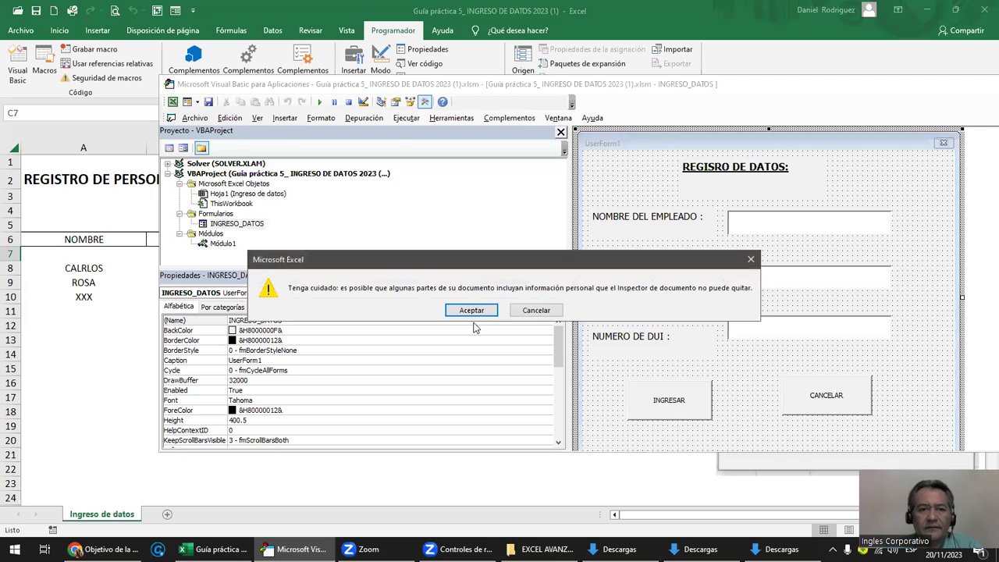
left_click(476, 309)
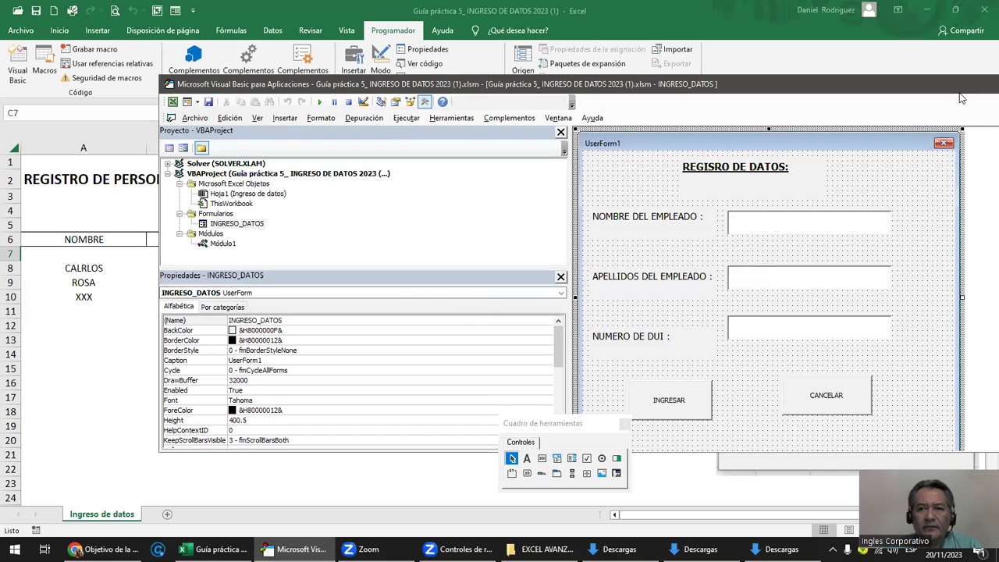
Close the editor and save again with Ctrl+S in Excel, accepting the warning.
left_click_drag(962, 98, 813, 72)
left_click(813, 72)
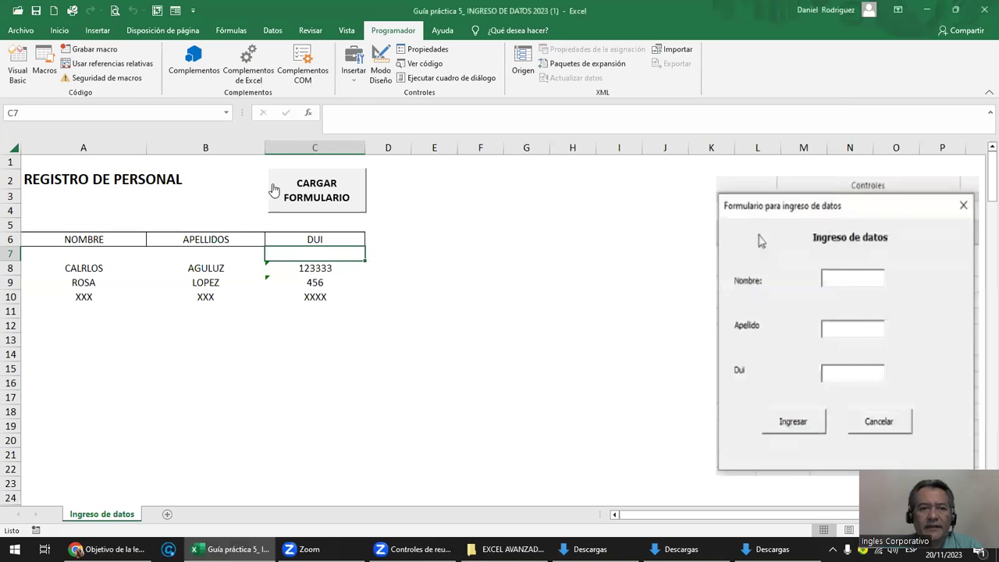
key("ctrl+s")
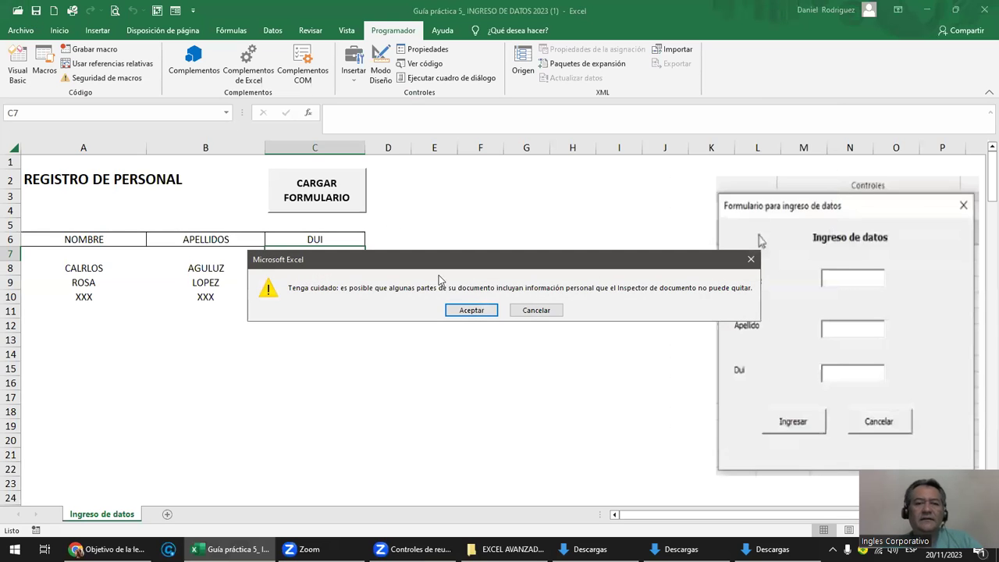
left_click(471, 311)
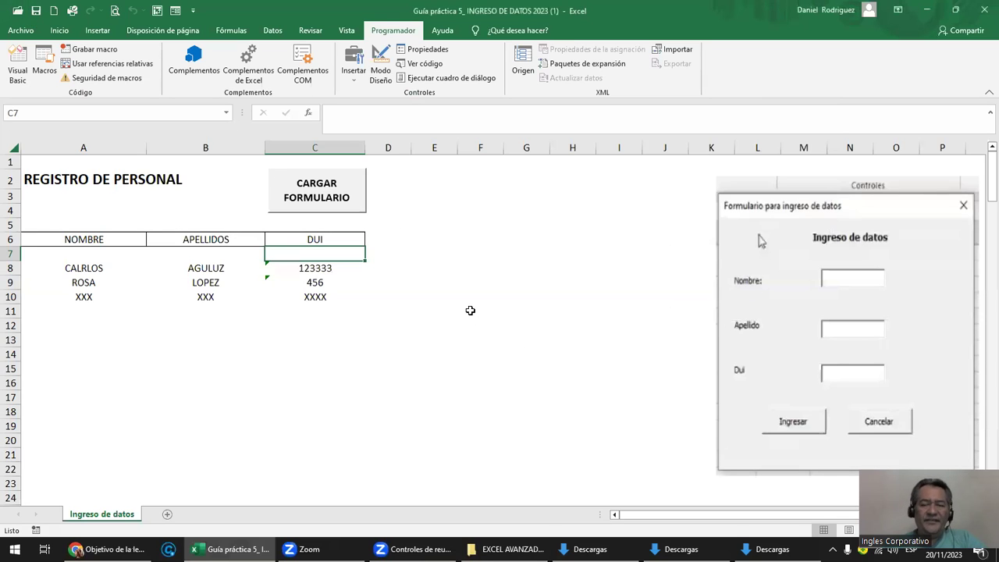
Close the Excel workbook and relaunch Excel from the taskbar icon.
left_click(982, 16)
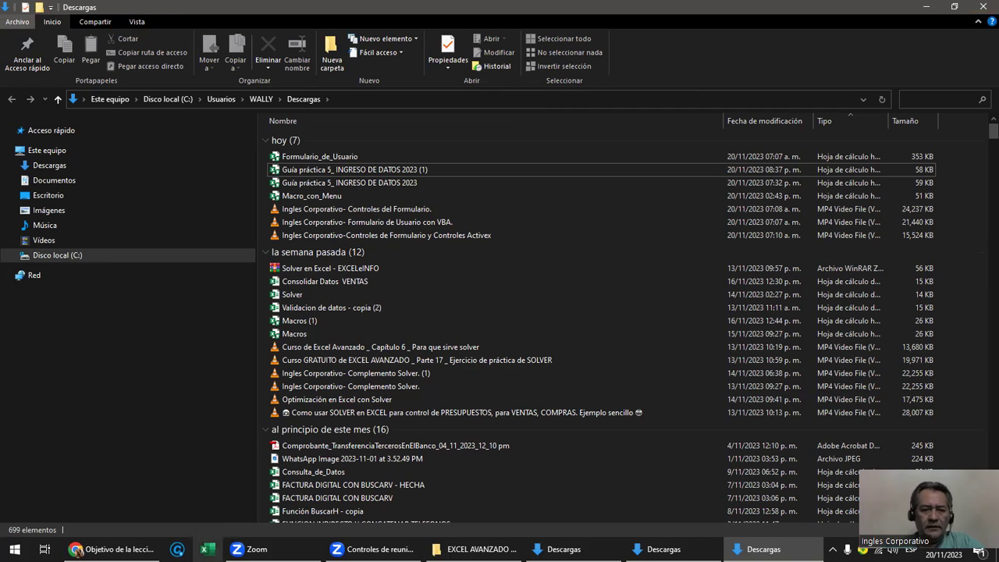
left_click(206, 549)
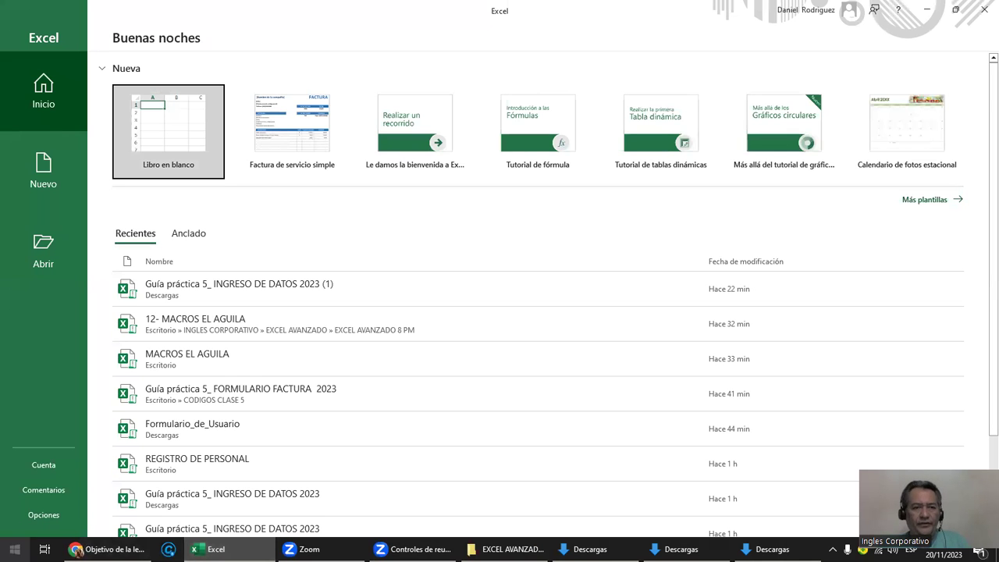
Create a new blank workbook and enter the headers NOMBRE, TELEFONO and CORREO in A1:C1.
left_click(172, 147)
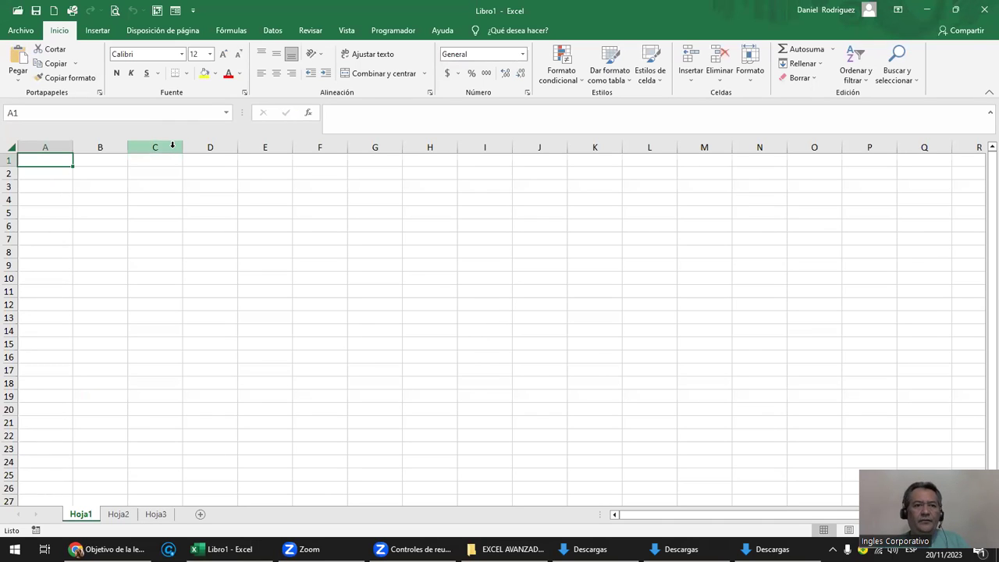
left_click(184, 209)
left_click(68, 201)
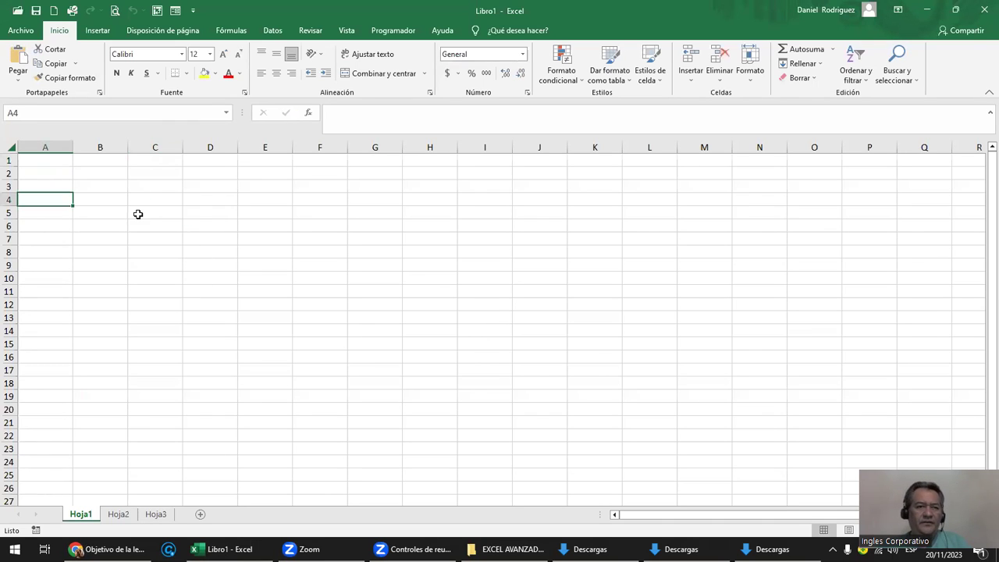
key("Up")
key("Up")
key("Up")
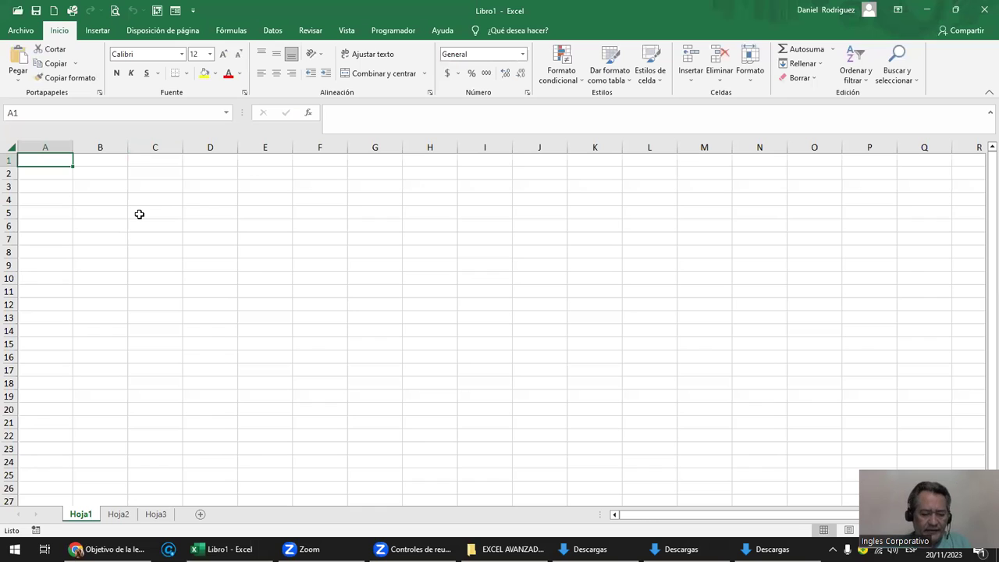
type("NOMBRE")
key("Tab")
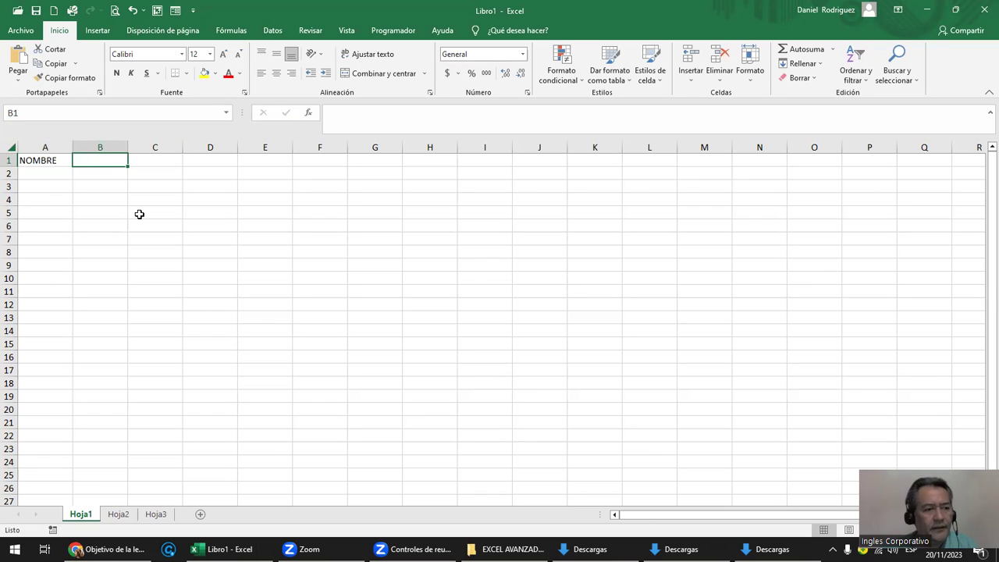
type("TELEFONO")
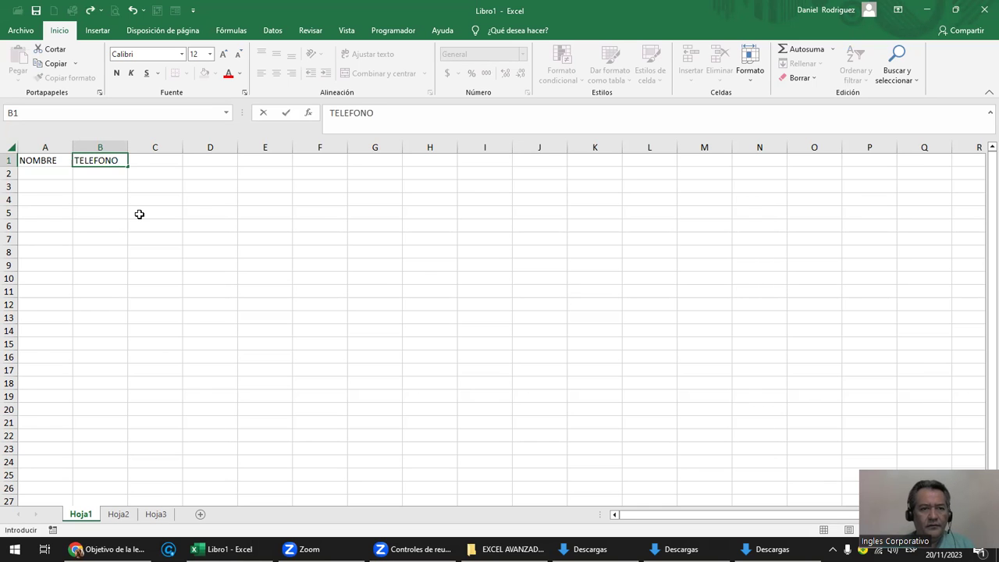
key("Tab")
type("COR")
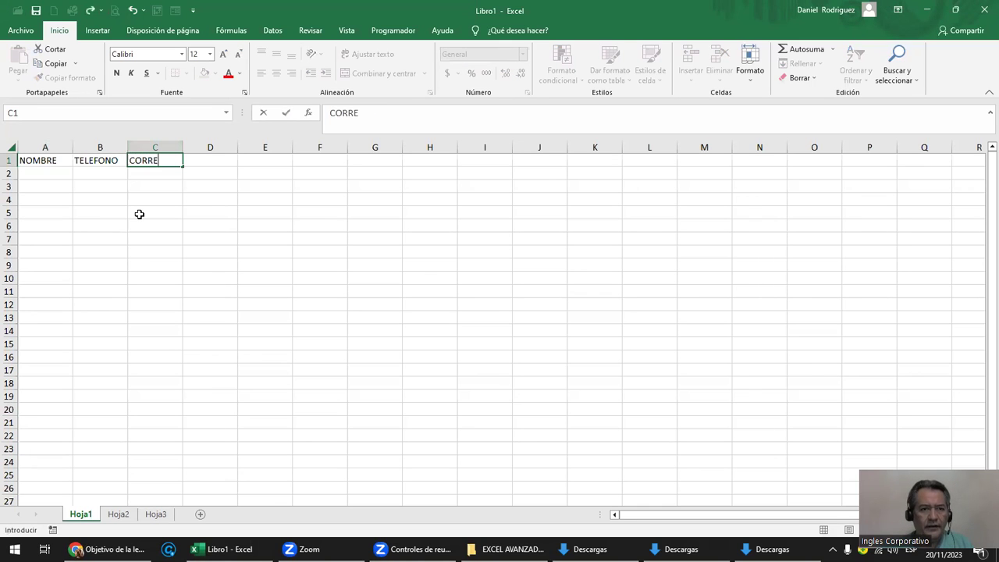
key("Return")
Enter a sample client's name, phone number and e-mail in A2:C2.
key("Left")
key("Left")
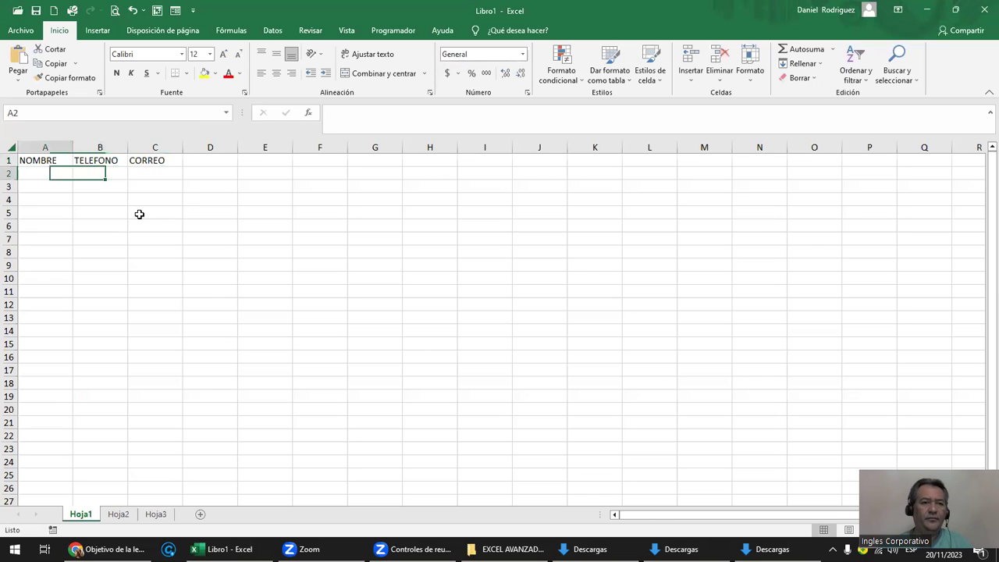
scroll(139, 213, "up", 6, "ctrl")
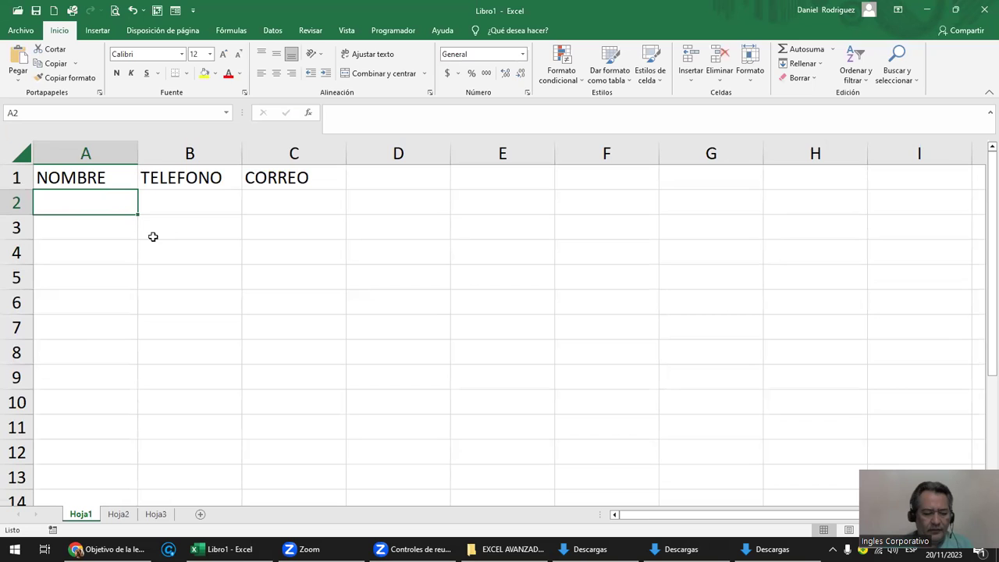
type("JUAN")
key("Tab")
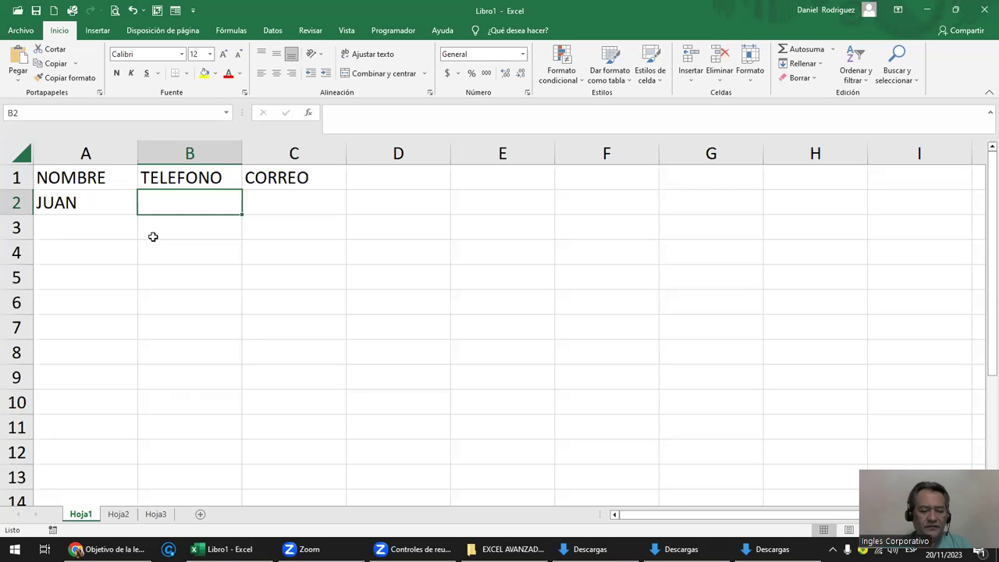
type("123")
key("Tab")
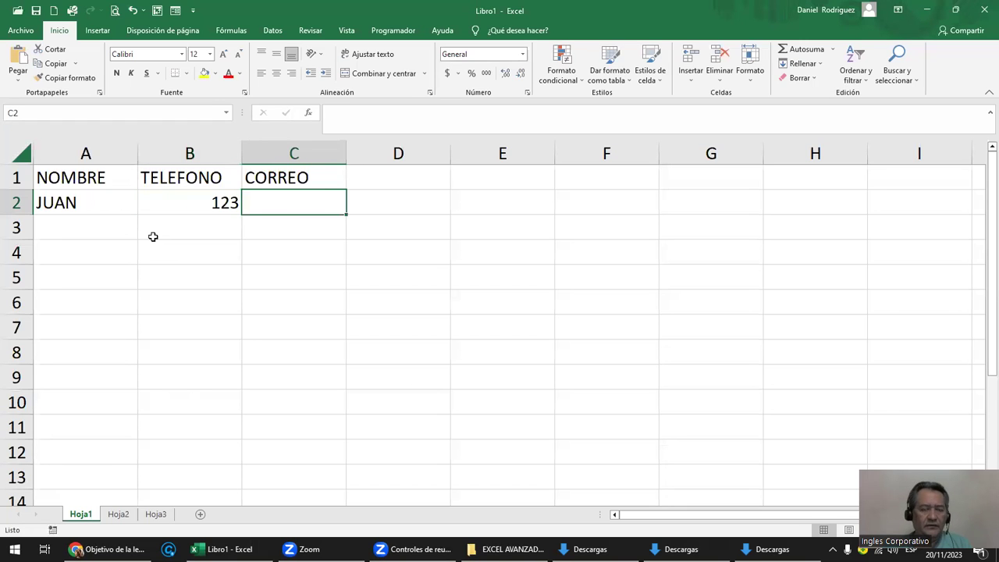
type("AAAAA")
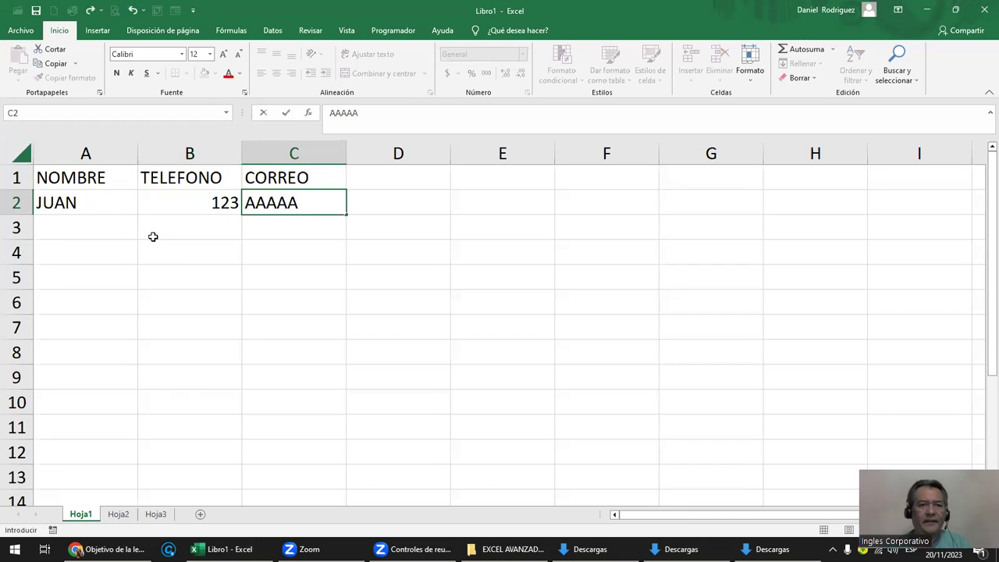
key("Return")
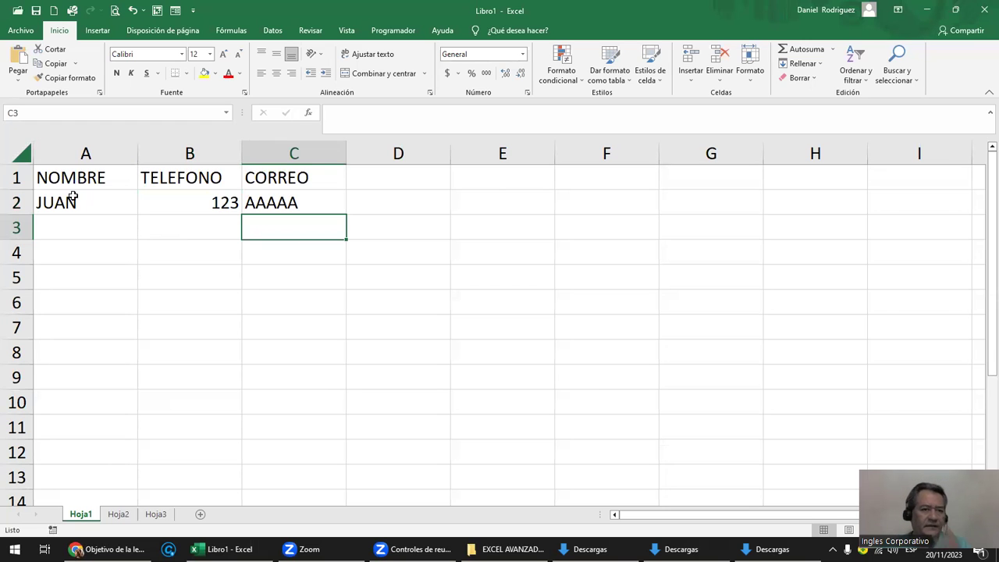
Review the A1:C1 header cells and show the Programador (developer) tab.
left_click_drag(82, 152, 283, 164)
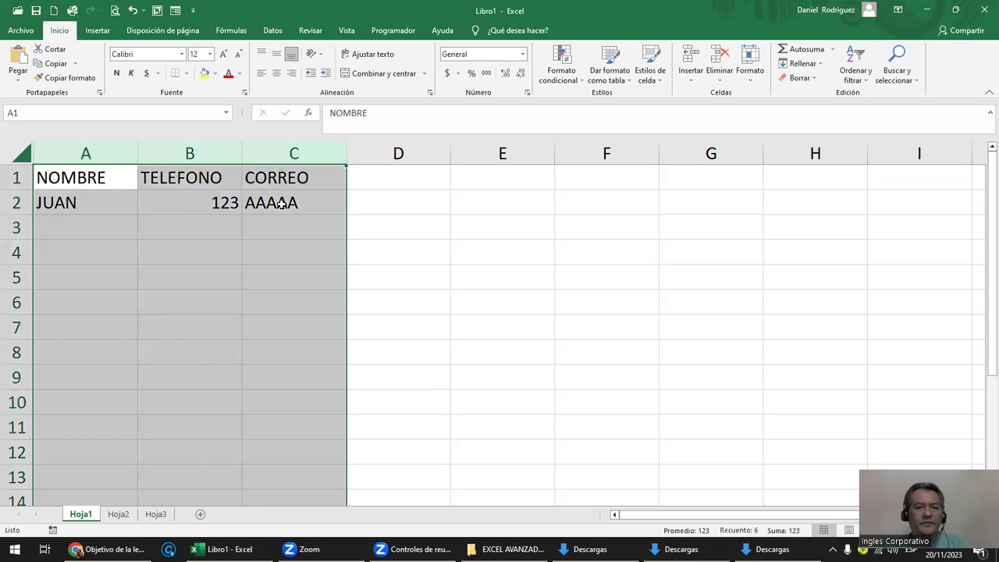
left_click(102, 205)
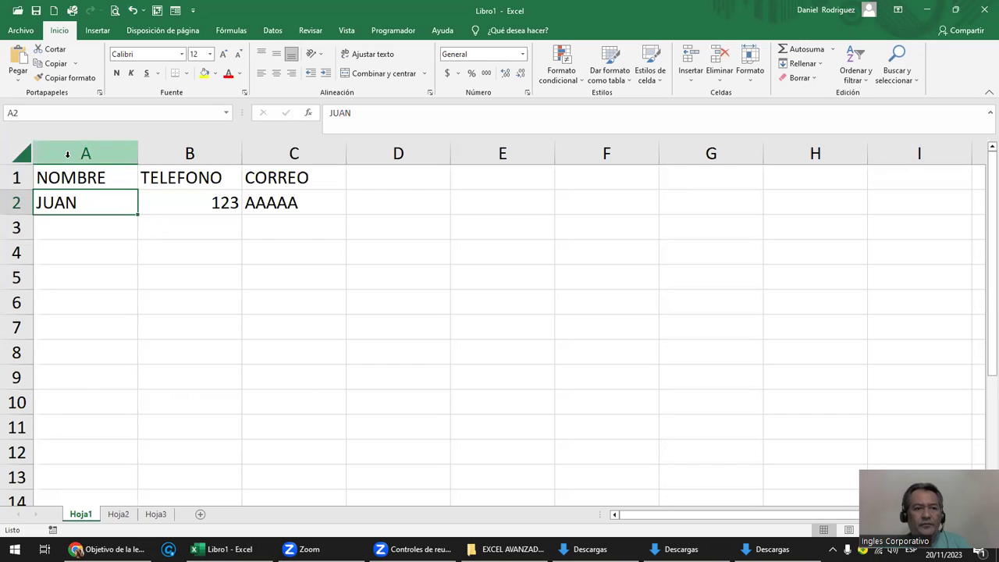
left_click(83, 179)
left_click(192, 177)
left_click(276, 177)
left_click(82, 179)
left_click(178, 178)
left_click(270, 178)
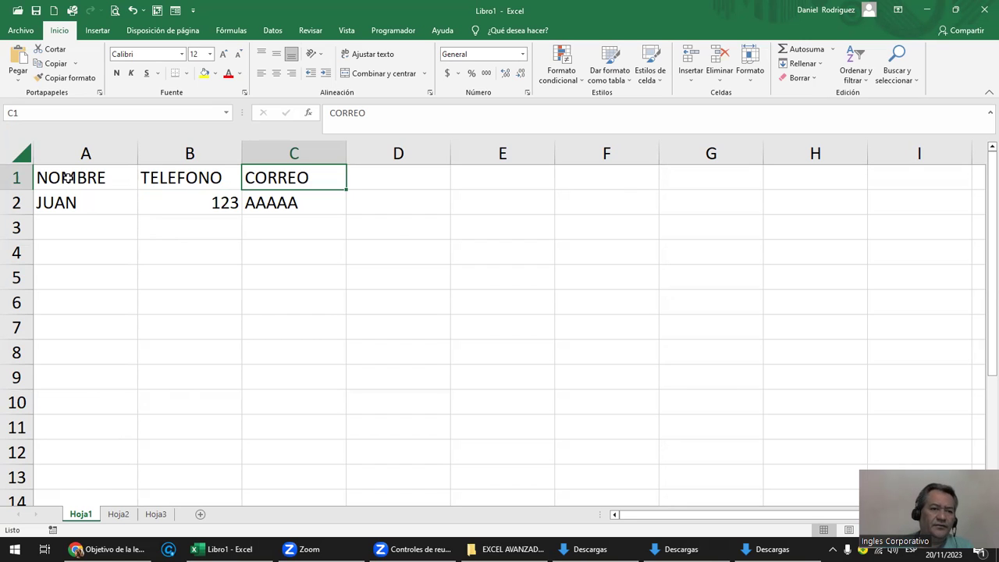
left_click(68, 178)
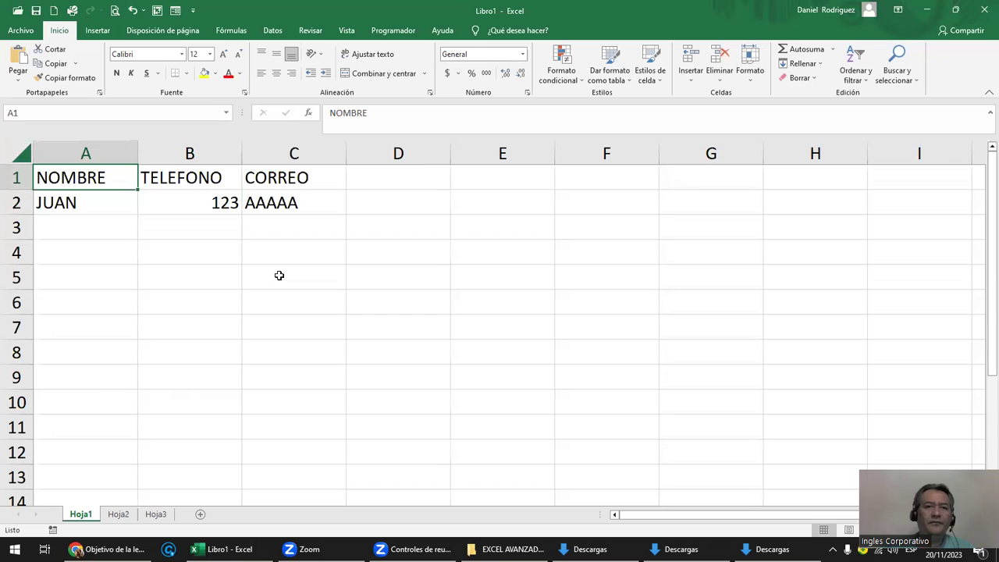
left_click(392, 31)
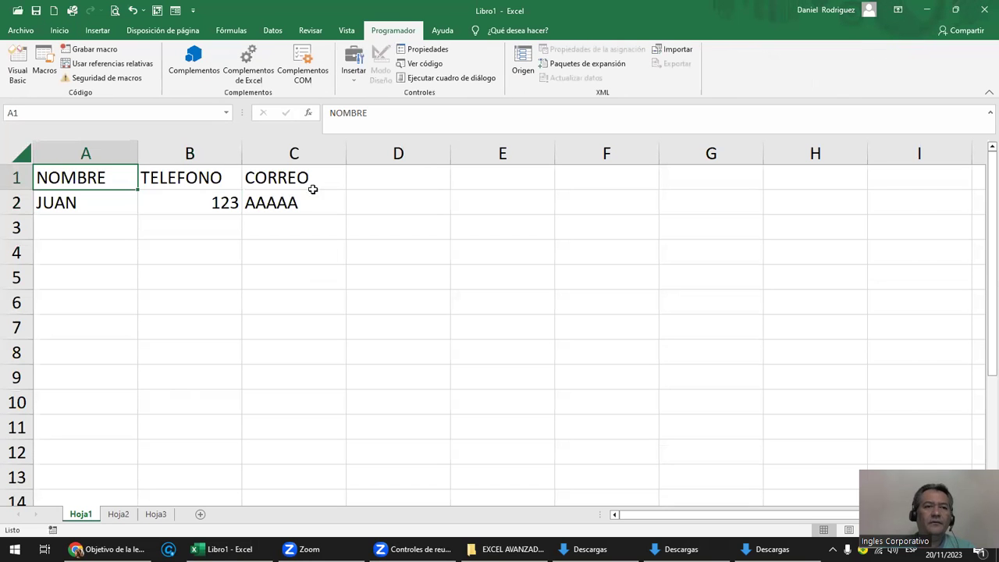
left_click(18, 67)
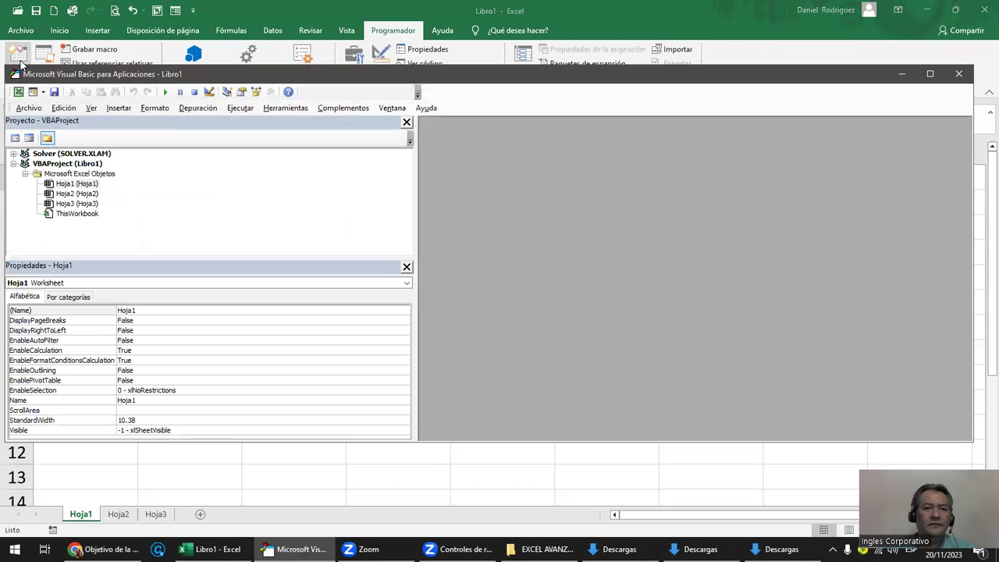
left_click_drag(277, 78, 298, 76)
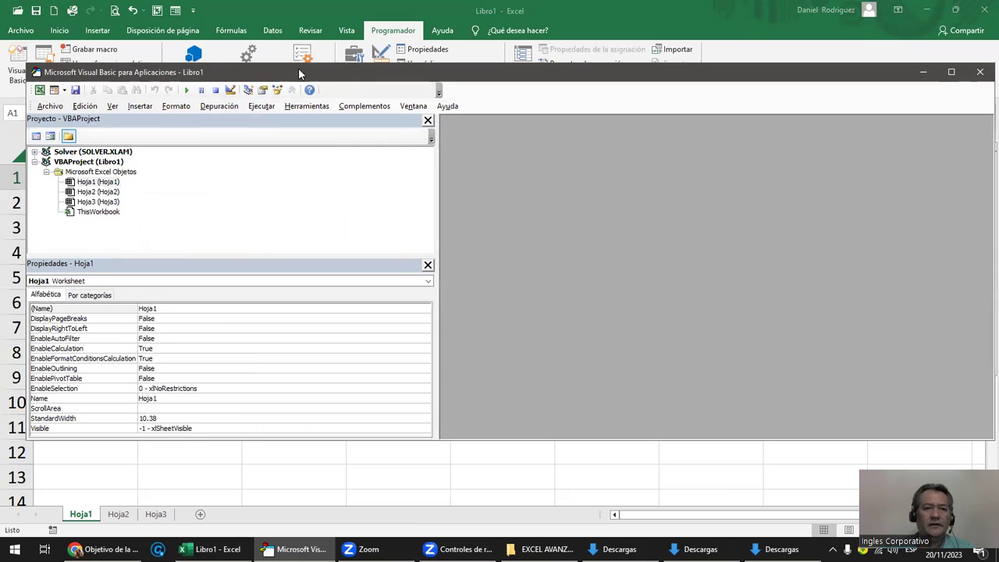
left_click_drag(299, 73, 330, 111)
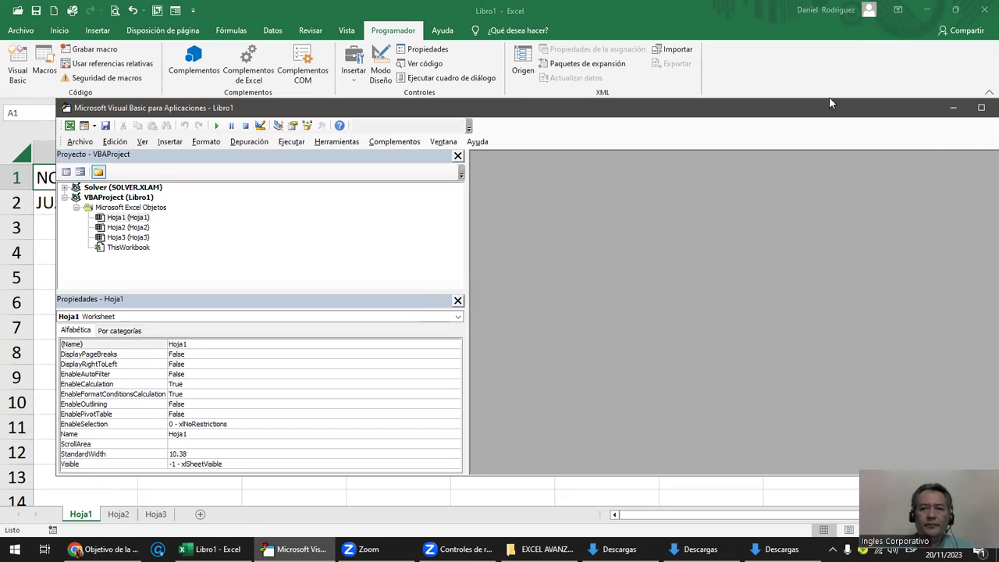
left_click_drag(829, 102, 782, 95)
left_click(961, 105)
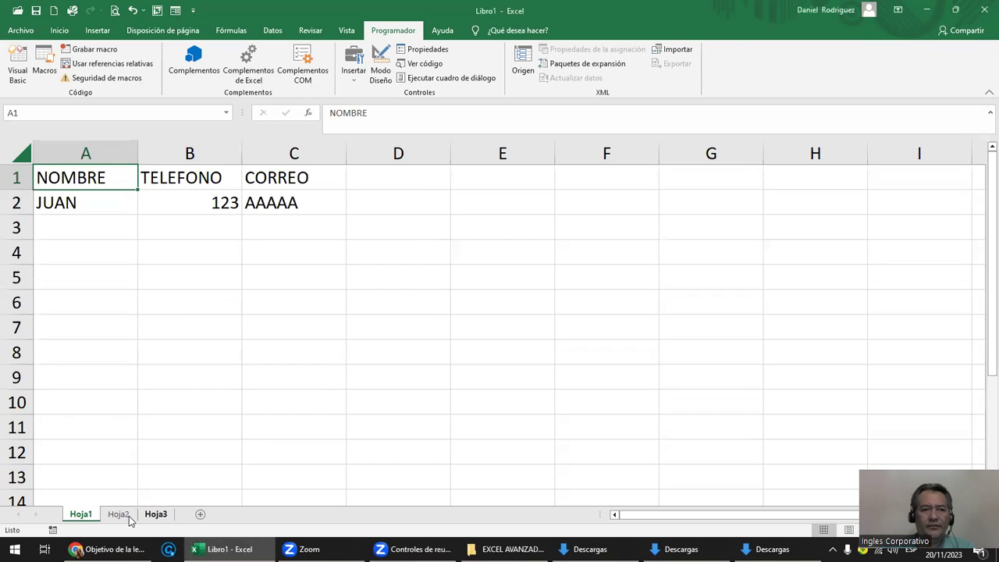
Rename the Hoja1 sheet to CLIENTES and open the Visual Basic editor.
left_click(82, 515)
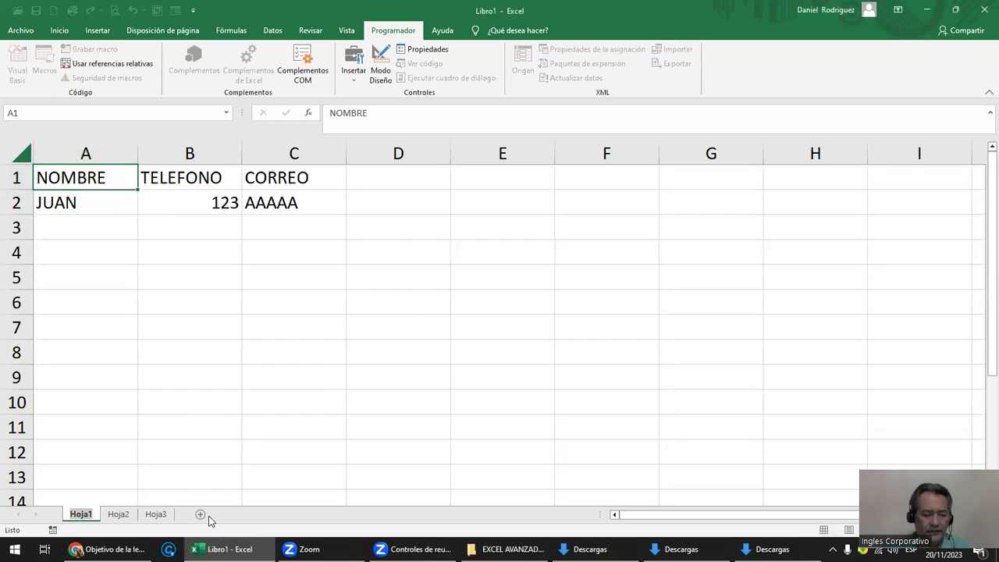
type("CLIENTES")
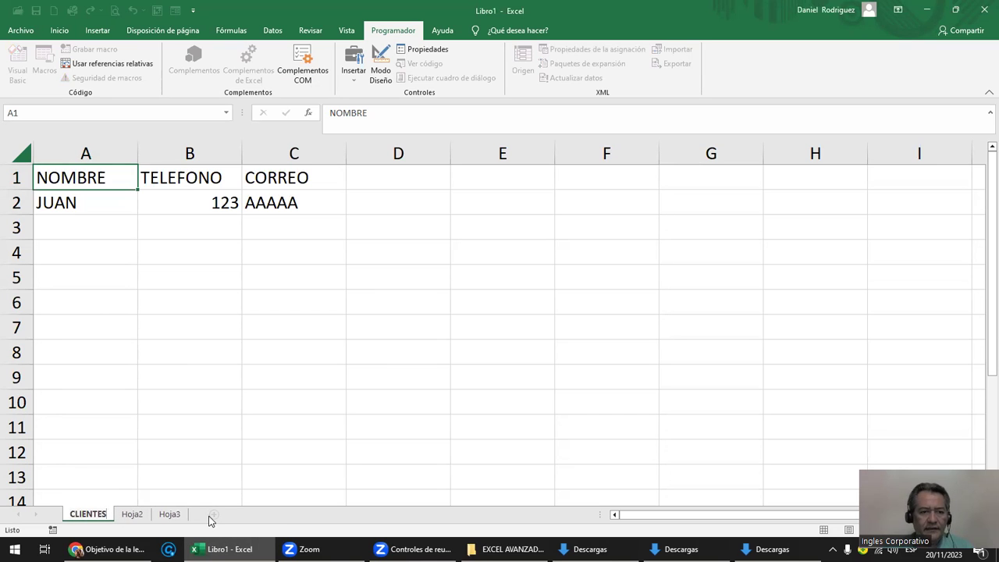
key("Return")
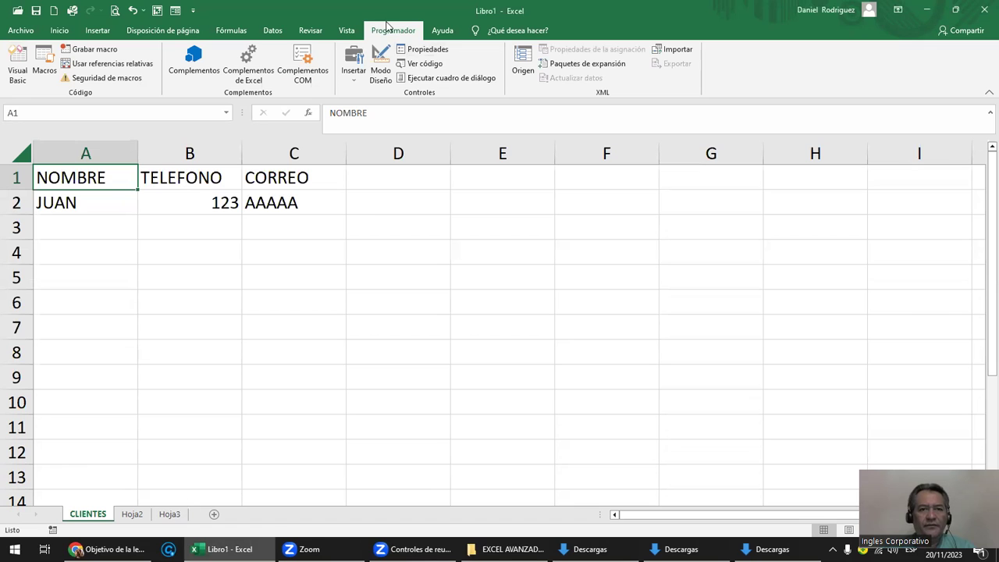
left_click(19, 61)
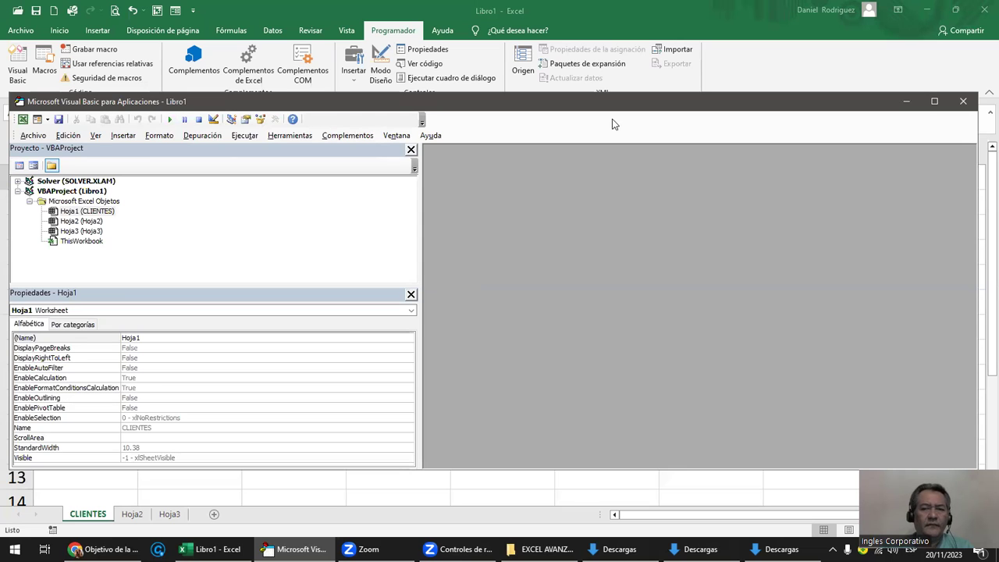
Reopen the VBA editor, select Hoja1 (CLIENTES), maximize the window and show the Insertar menu.
left_click(963, 101)
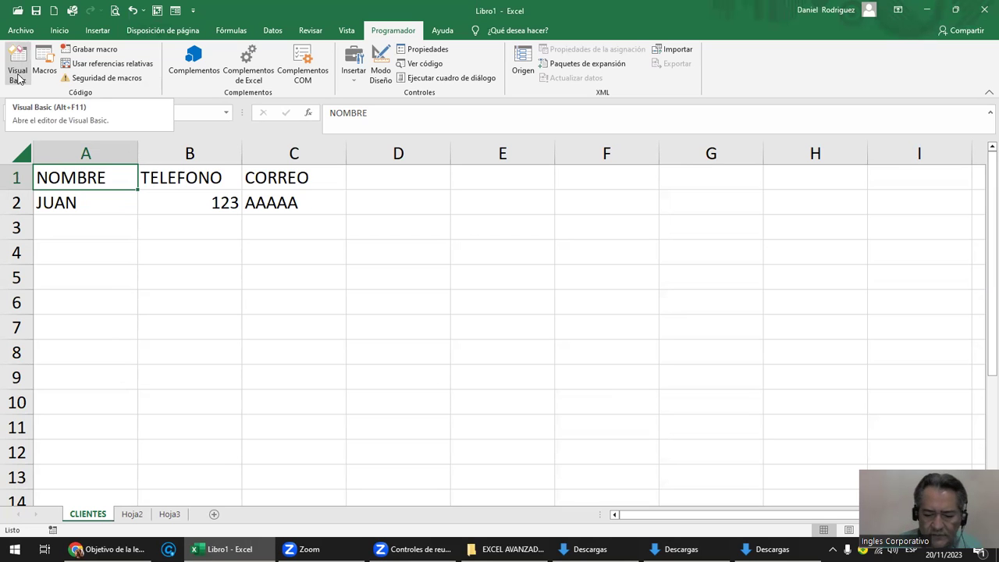
left_click(18, 80)
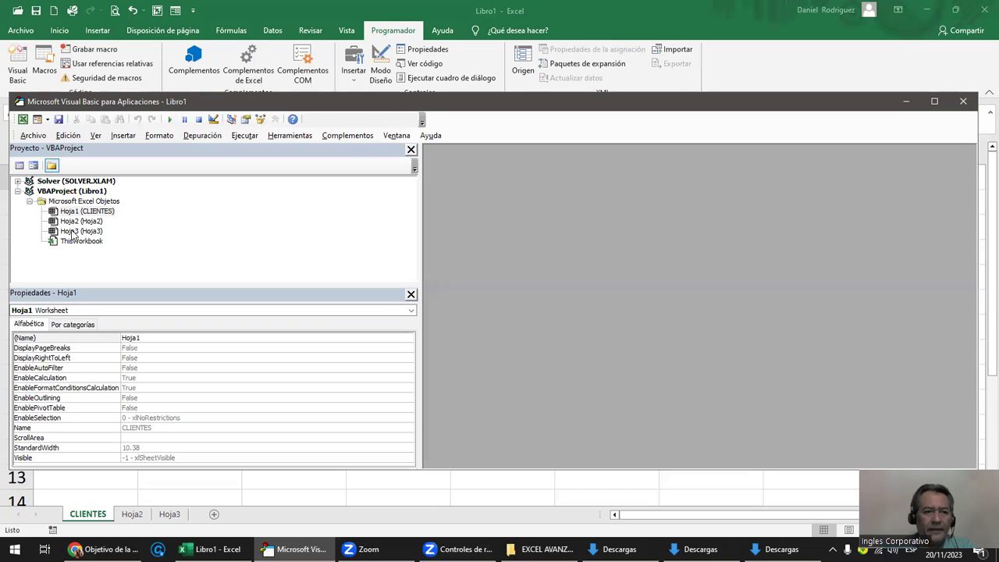
left_click(94, 211)
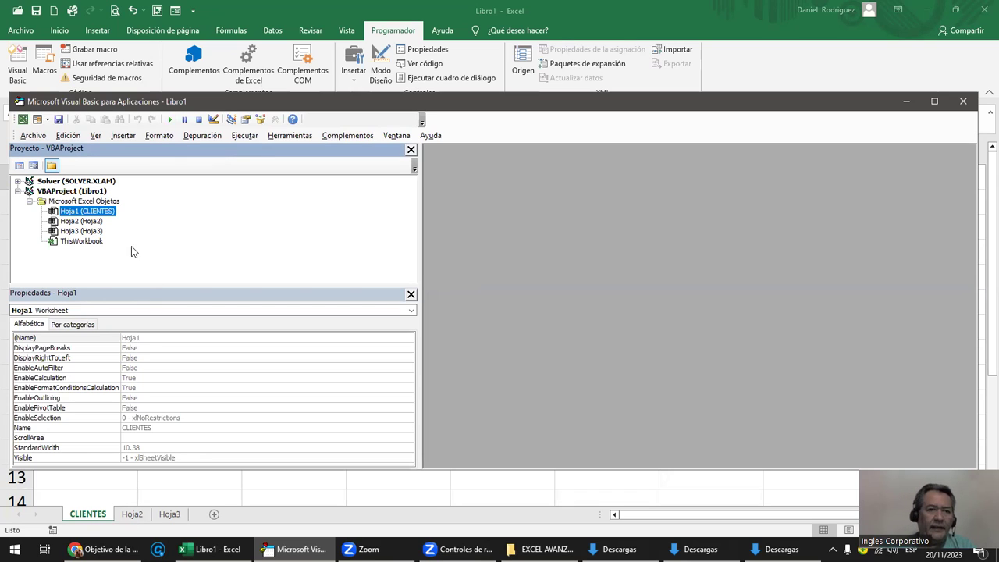
double_click(223, 105)
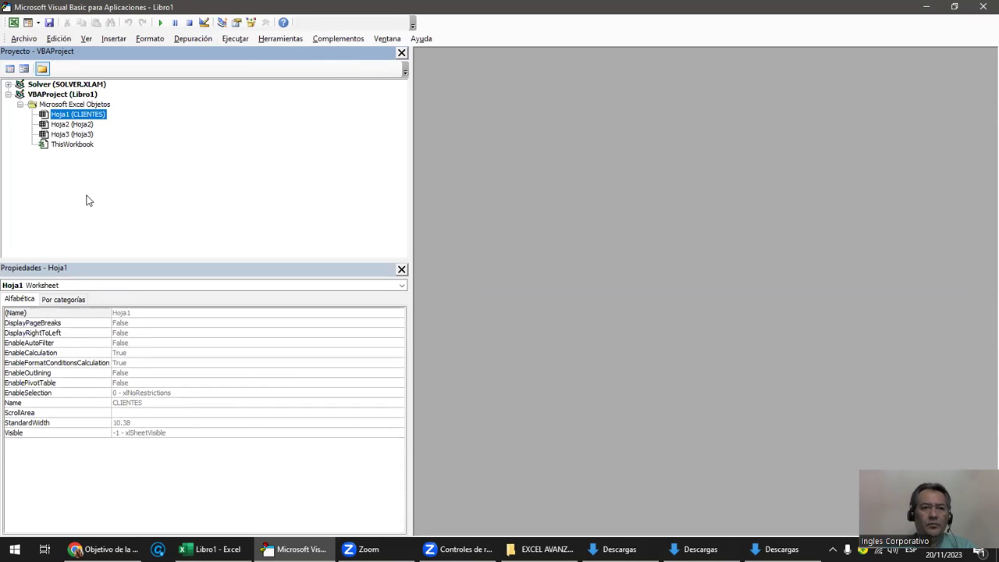
left_click(114, 38)
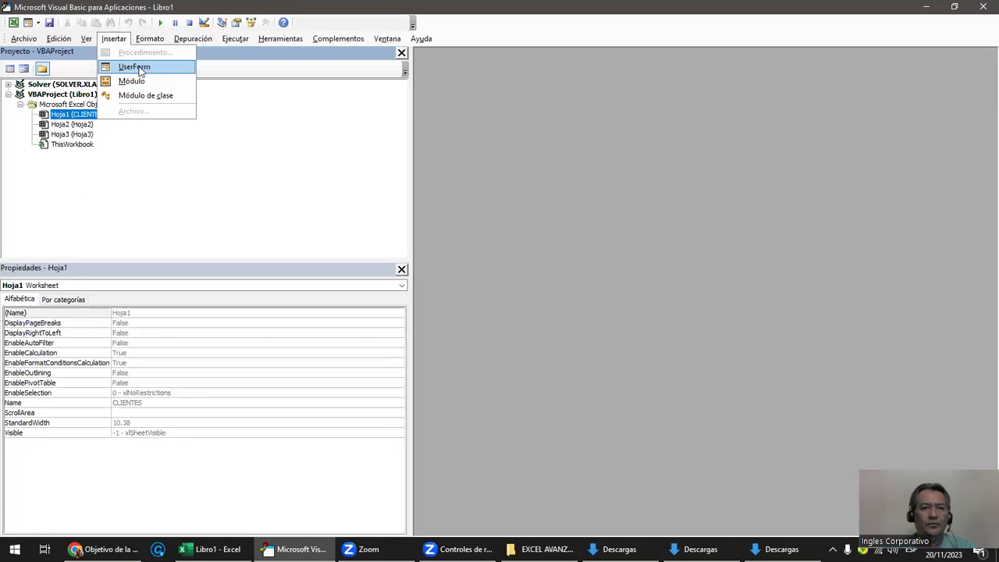
Insert UserForm1, enlarge it to height 389.25 and run it over the sheet.
left_click(135, 67)
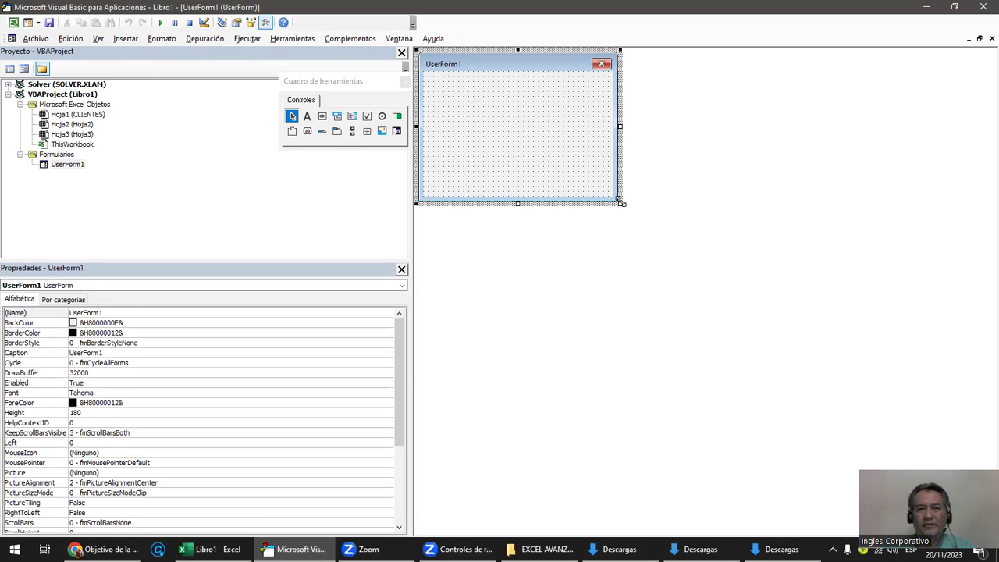
left_click_drag(620, 202, 842, 377)
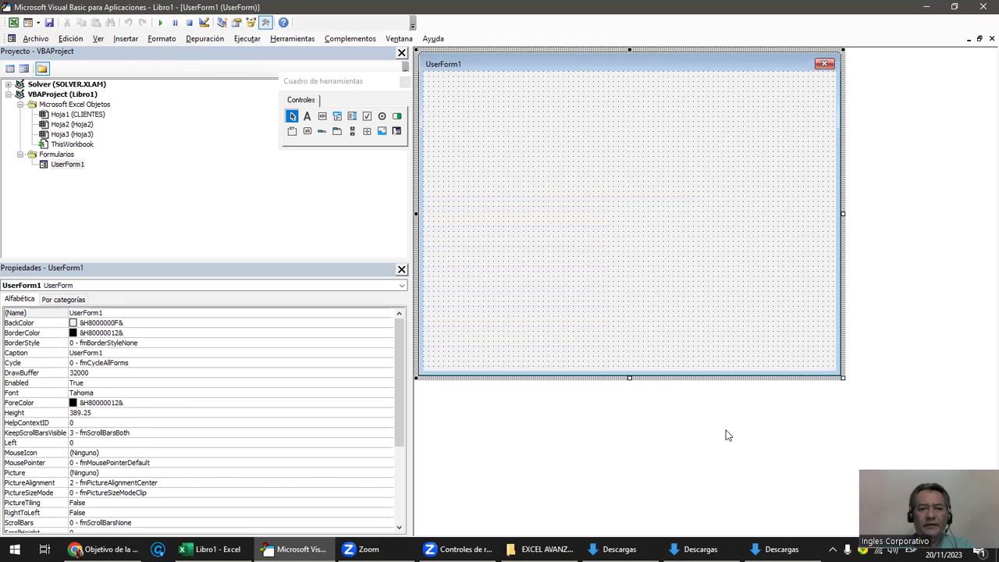
left_click(161, 23)
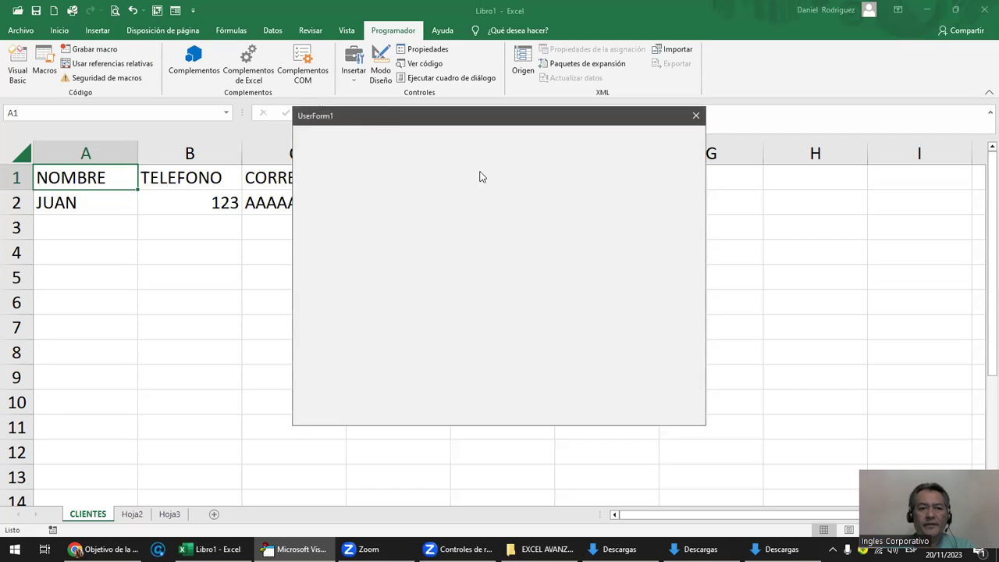
Move the running UserForm1 aside and close it to return to design view.
left_click_drag(401, 124, 588, 129)
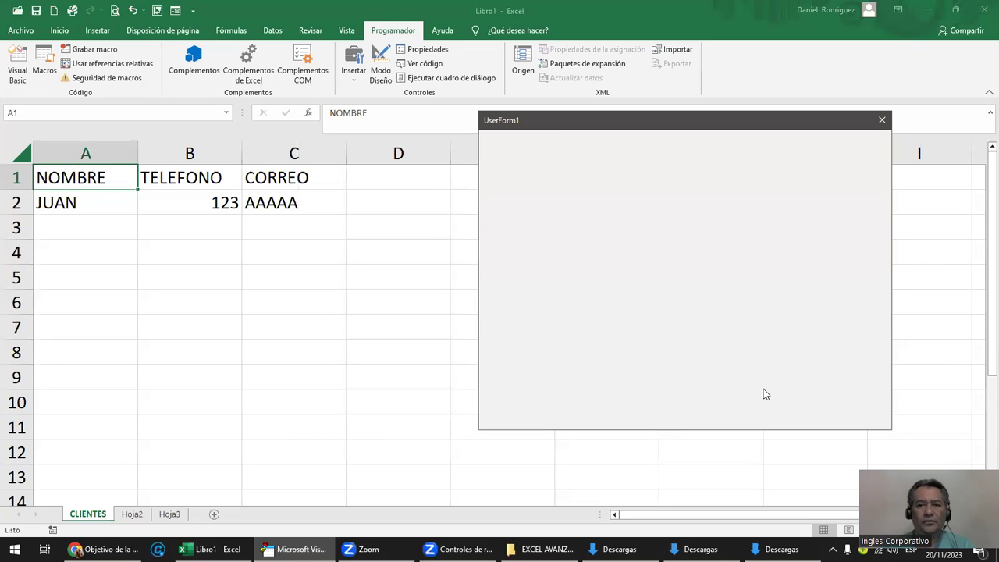
left_click(882, 121)
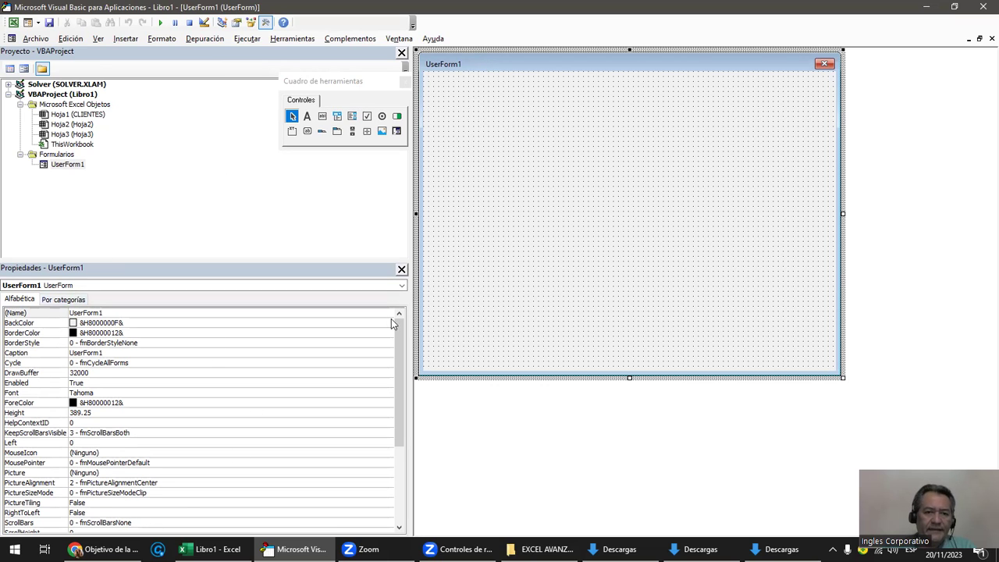
Resize the project and properties panes to show more property rows.
left_click_drag(399, 338, 400, 393)
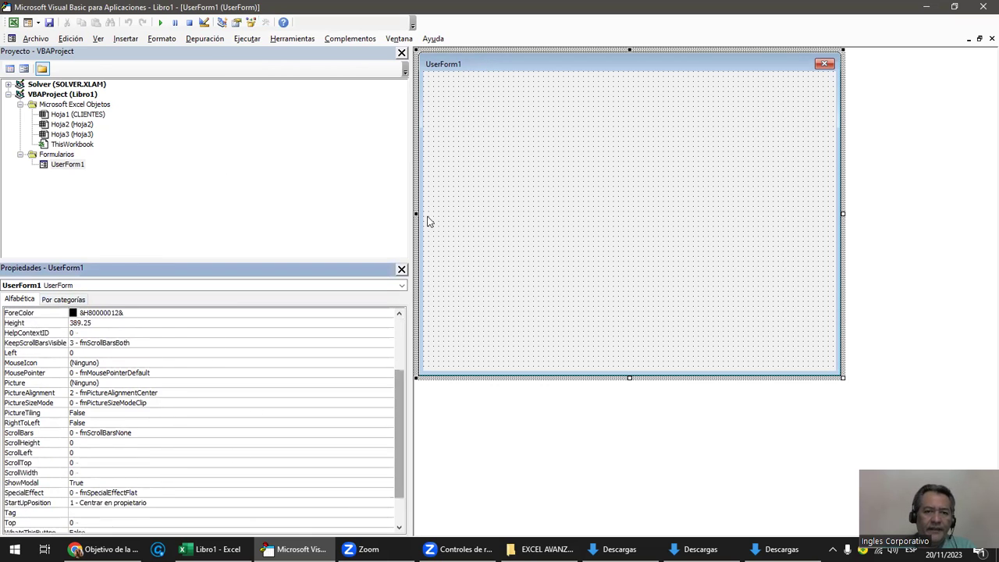
mouse_move(407, 199)
left_mouse_down()
mouse_move(575, 209)
mouse_move(428, 188)
left_mouse_up()
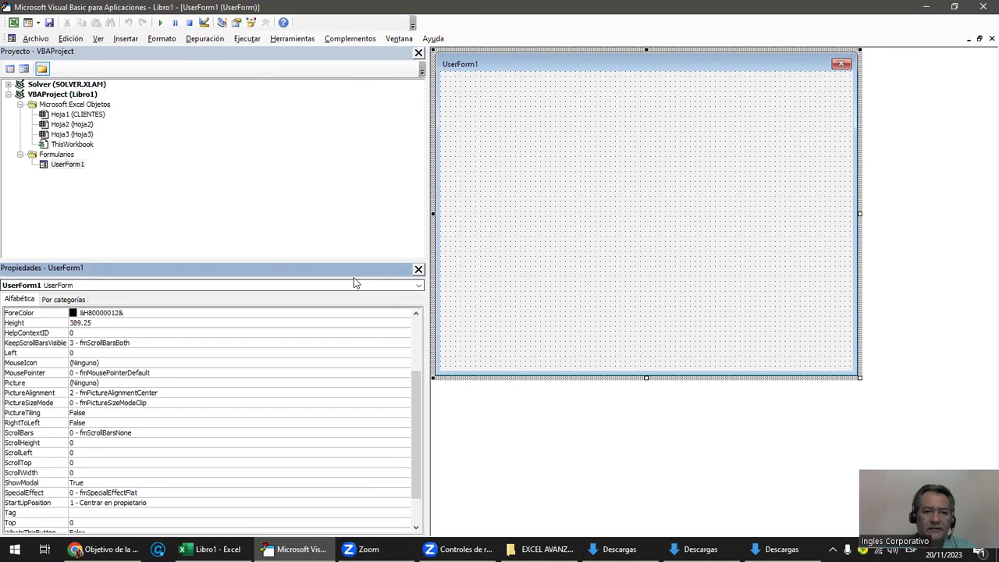
left_click_drag(355, 262, 353, 206)
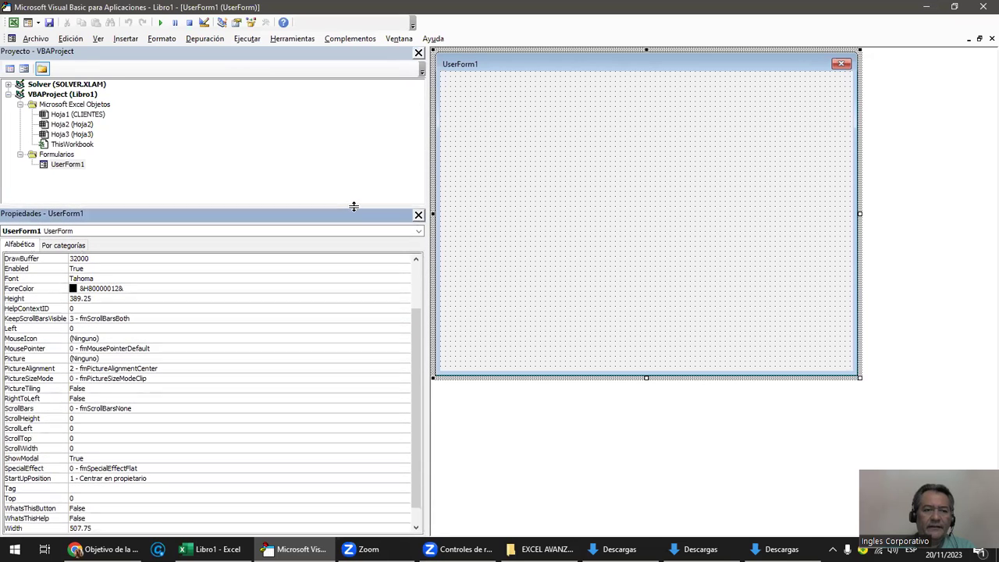
left_click(530, 68)
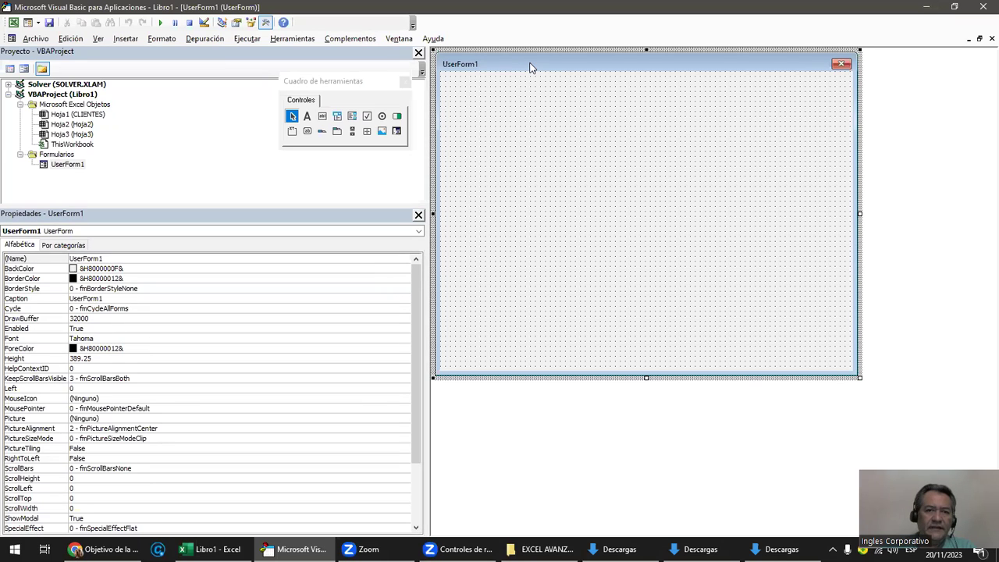
Move the Cuadro de herramientas toolbox below the form and browse the Herramientas, Insertar and Ejecutar menus.
left_click(357, 81)
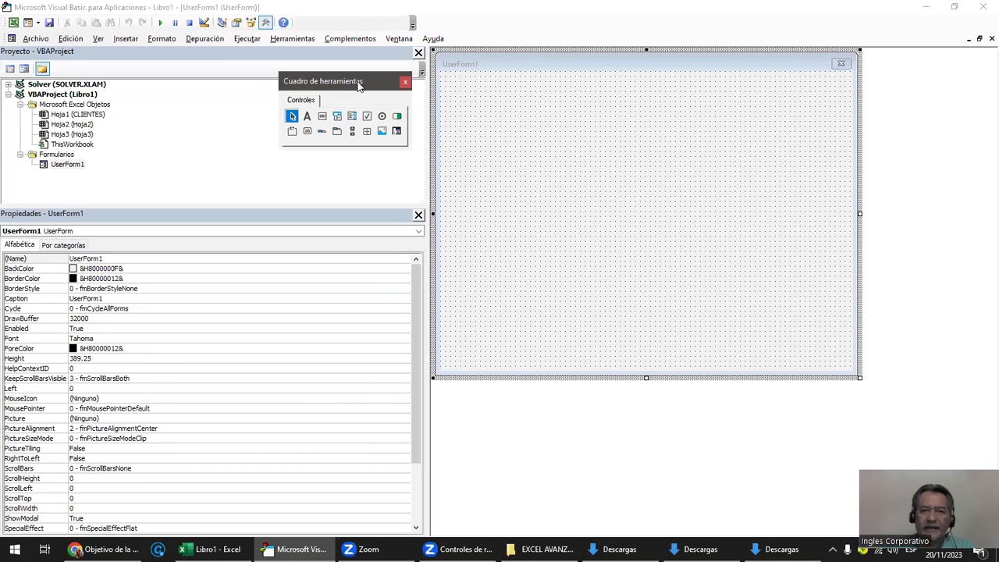
left_click_drag(358, 81, 646, 406)
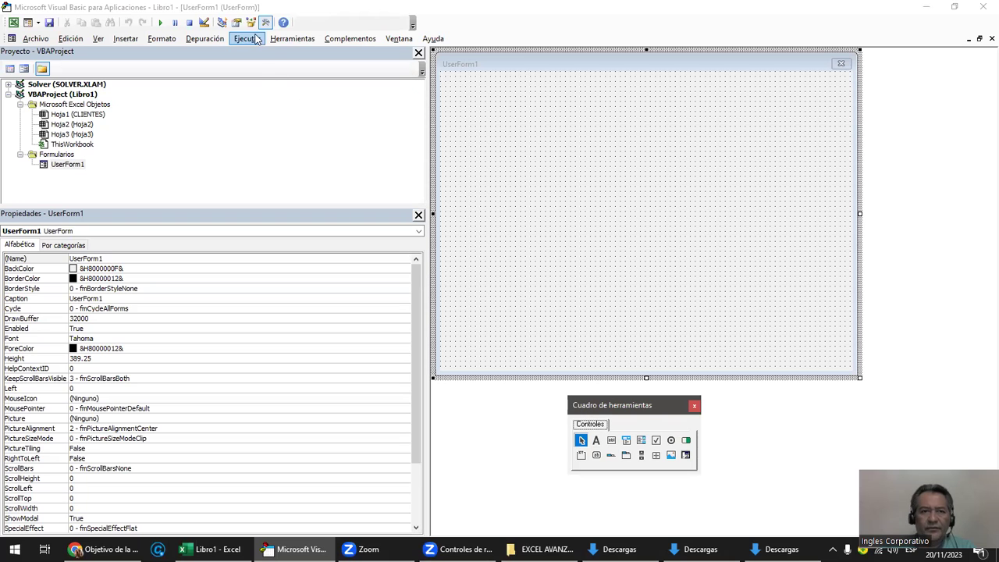
left_click(281, 39)
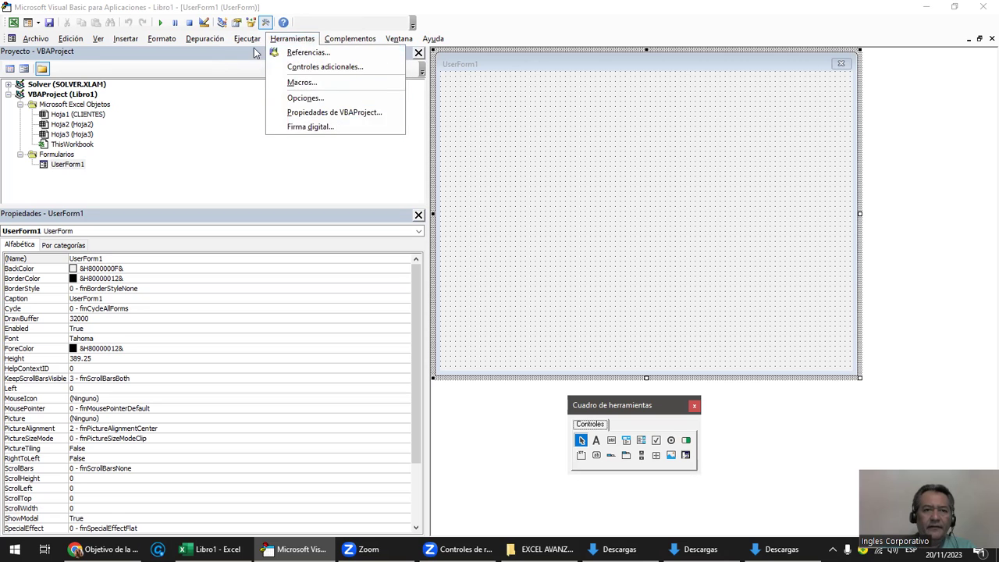
mouse_move(130, 43)
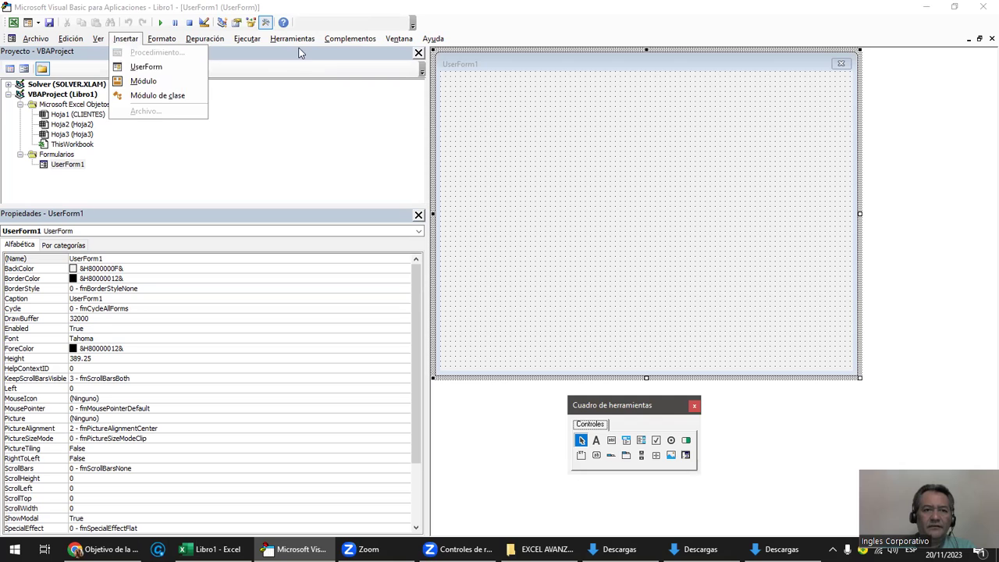
mouse_move(247, 38)
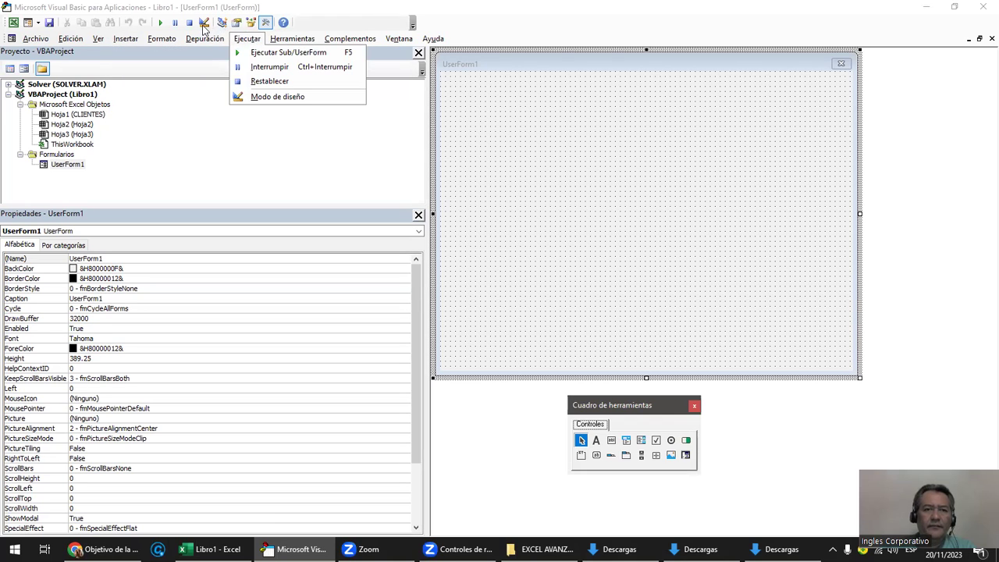
mouse_move(205, 37)
left_click(742, 426)
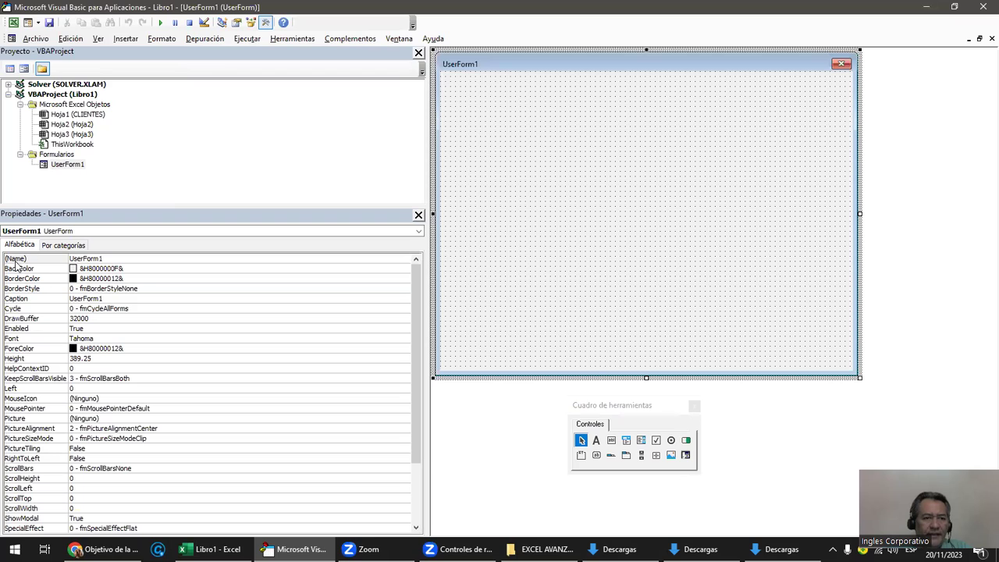
Change the form's (Name) property to CLIENTES and select it under Formularios.
left_click(112, 259)
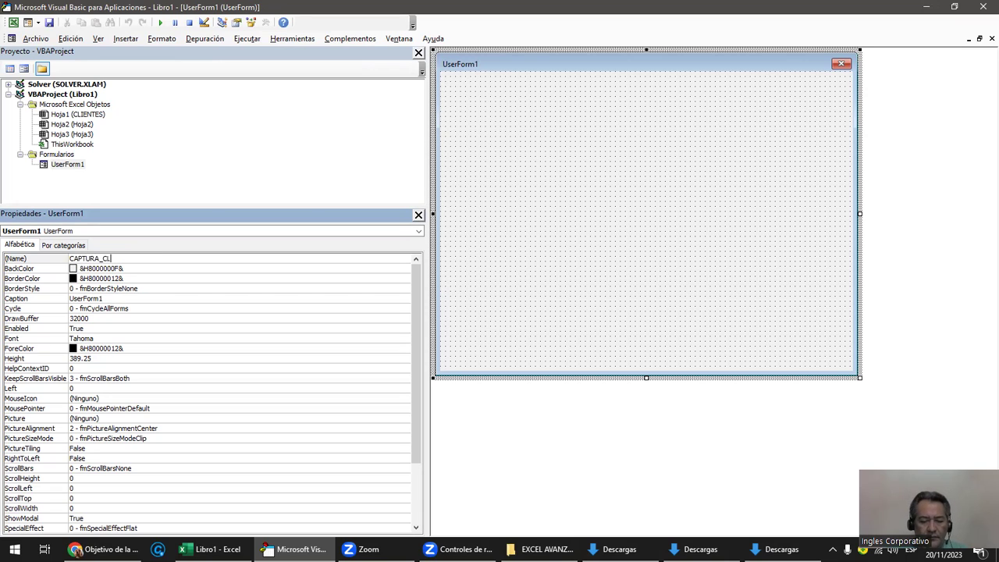
type("CAPTURA_CLIENTE")
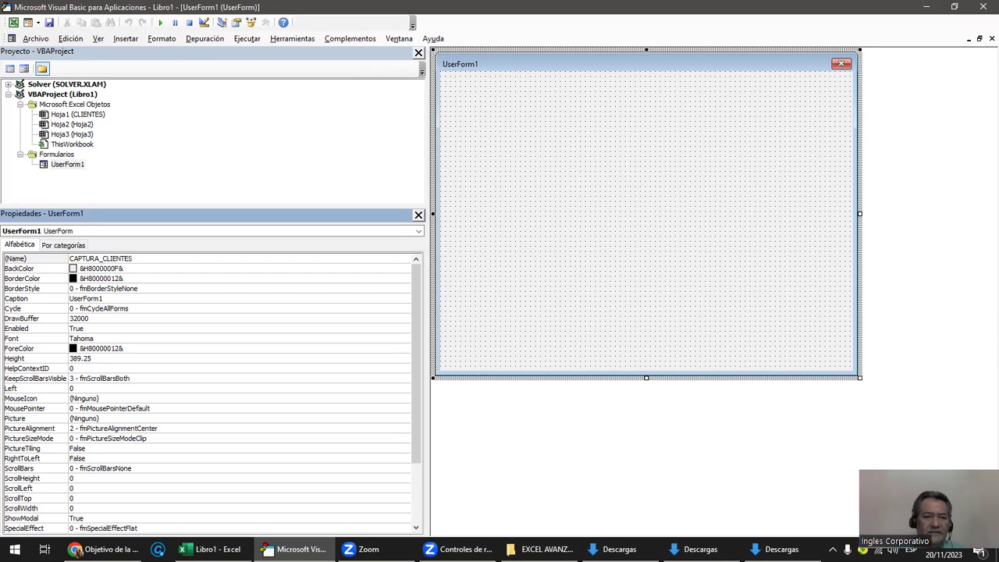
key("BackSpace")
key("BackSpace")
key("BackSpace")
key("BackSpace")
key("BackSpace")
key("BackSpace")
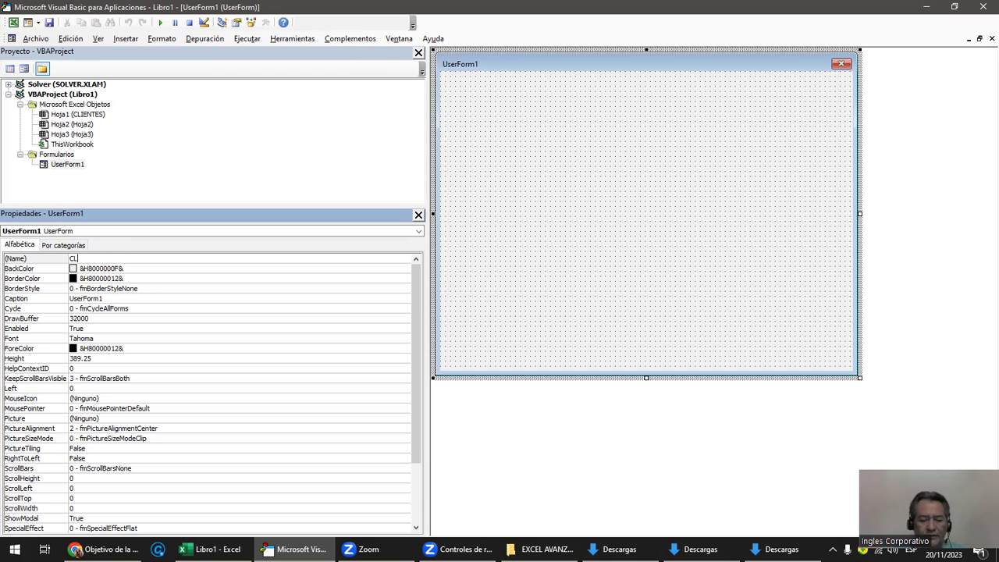
key("BackSpace")
key("BackSpace")
key("BackSpace")
key("BackSpace")
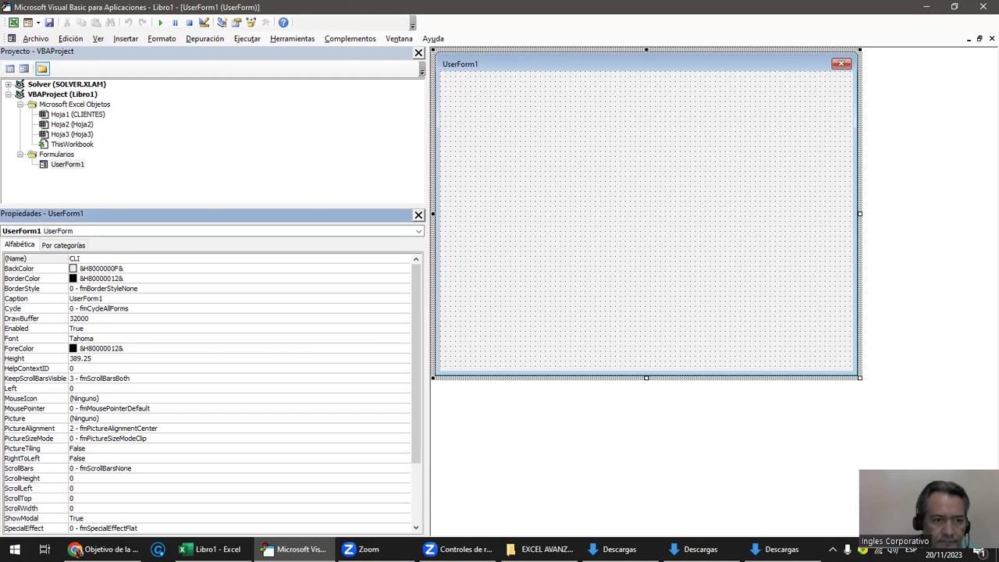
type("ENTES")
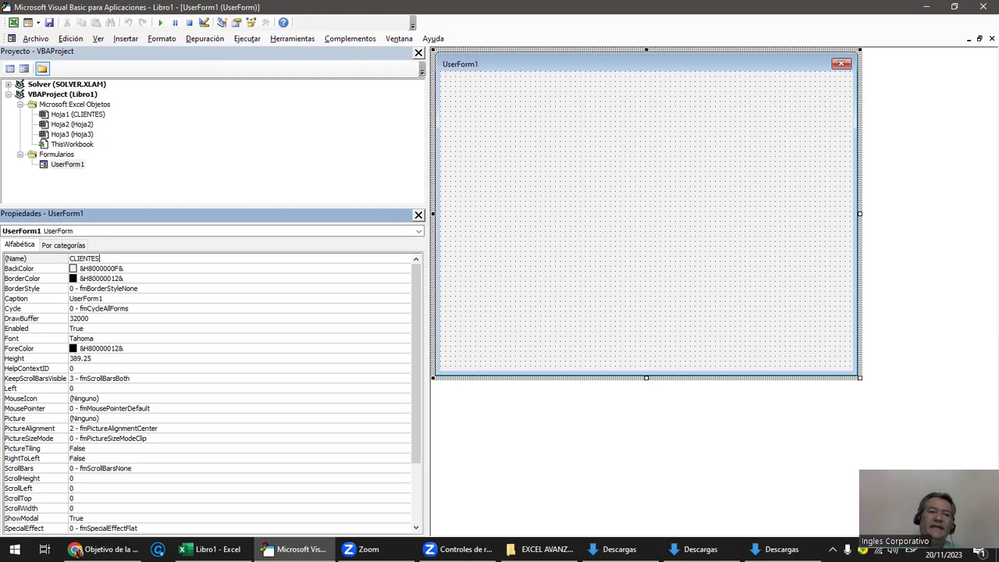
key("Return")
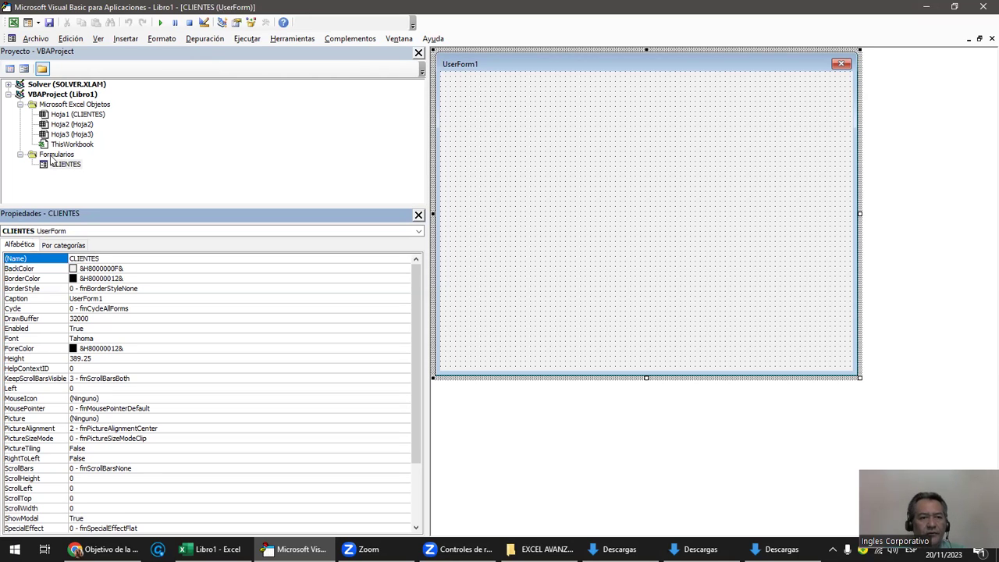
left_click(67, 166)
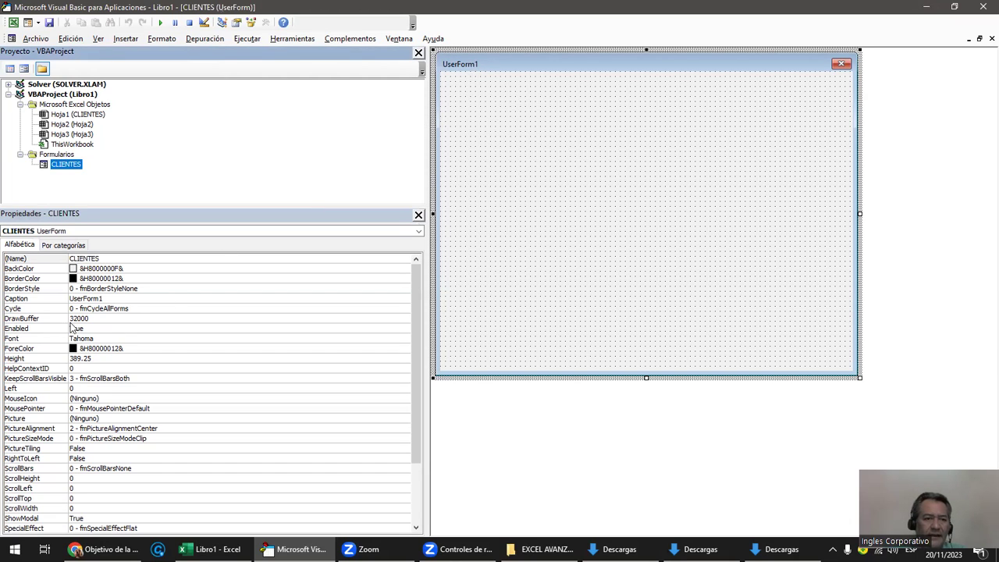
Try the Caption value FORMULARIO, then erase it.
left_click(108, 299)
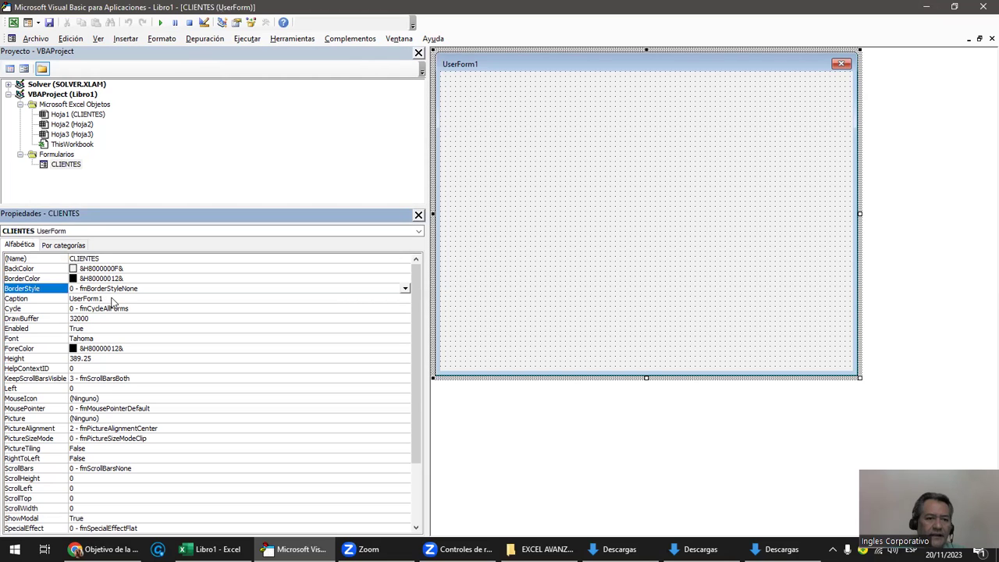
double_click(113, 298)
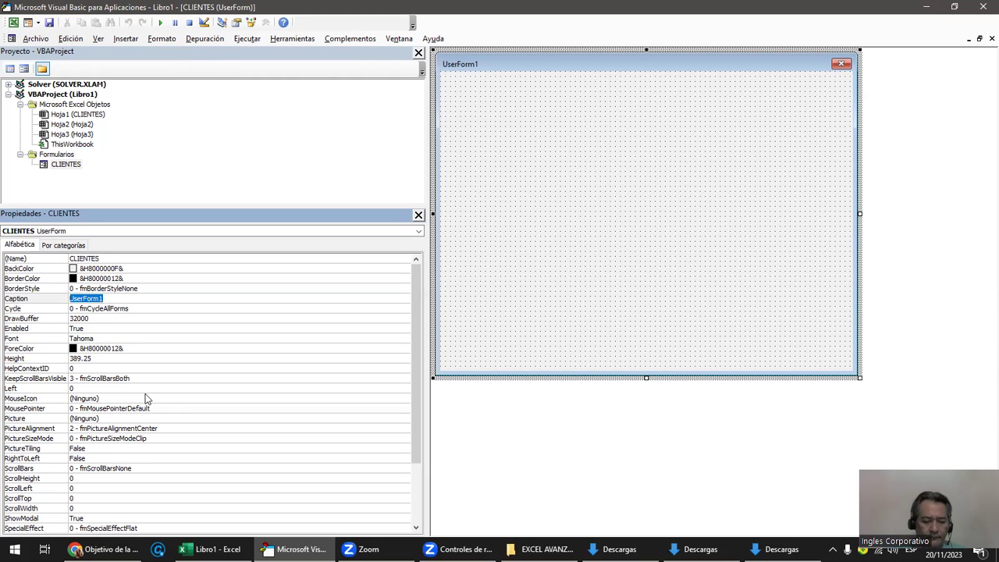
type("FORM")
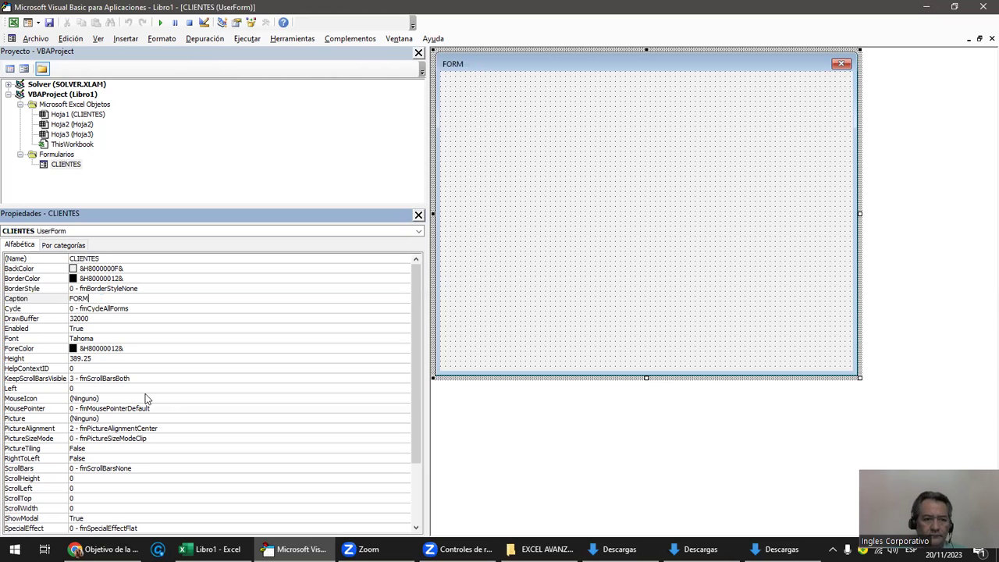
type("ULARIO")
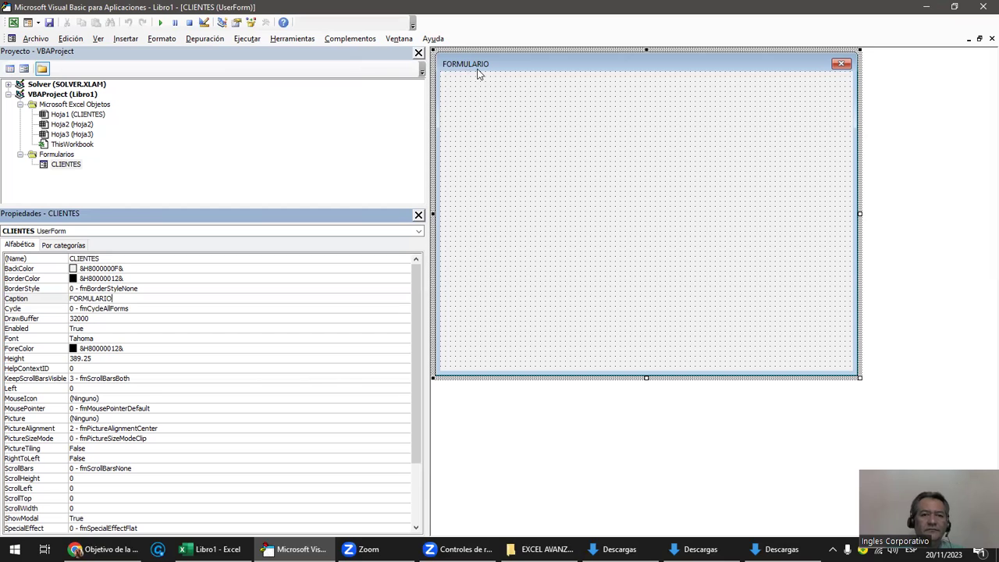
key("BackSpace")
key("BackSpace")
key("BackSpace")
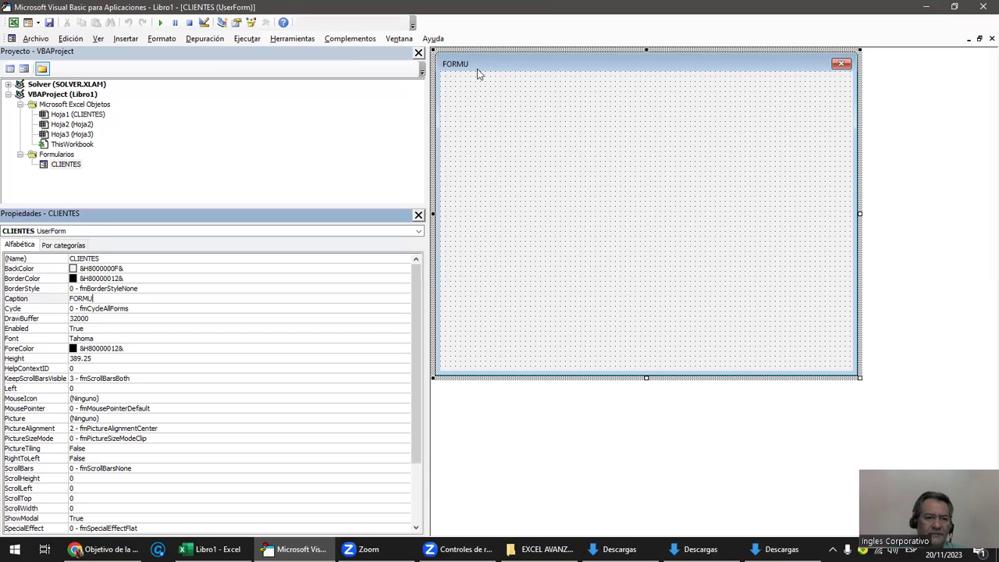
key("BackSpace")
key("BackSpace")
key("BackSpace")
left_click(233, 299)
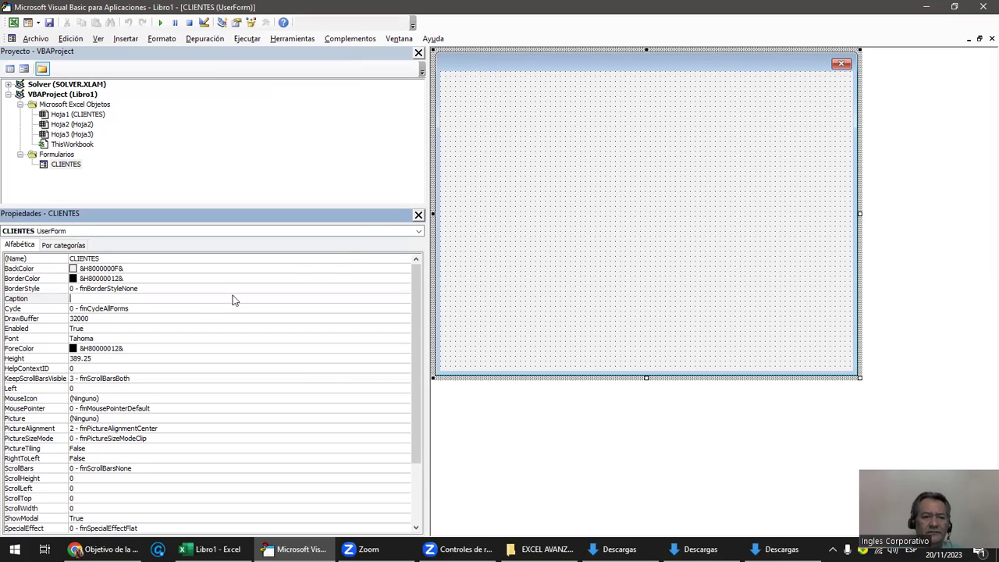
left_click(178, 308)
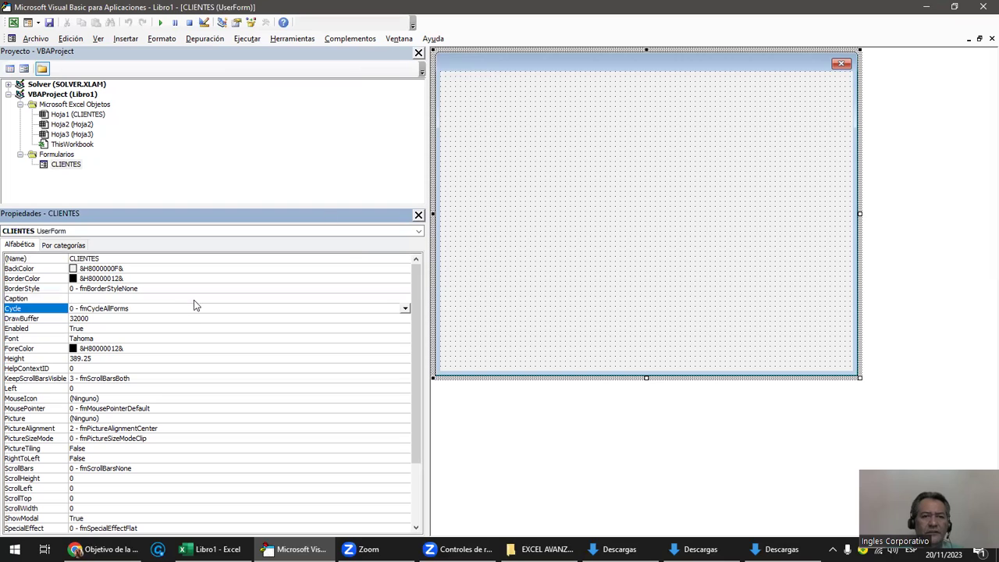
left_click(469, 62)
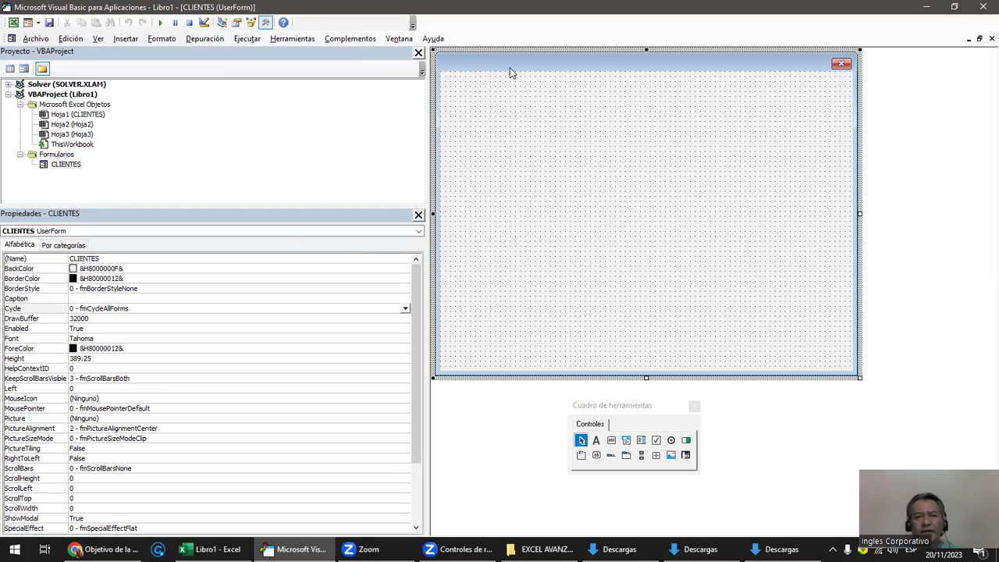
left_click(103, 296)
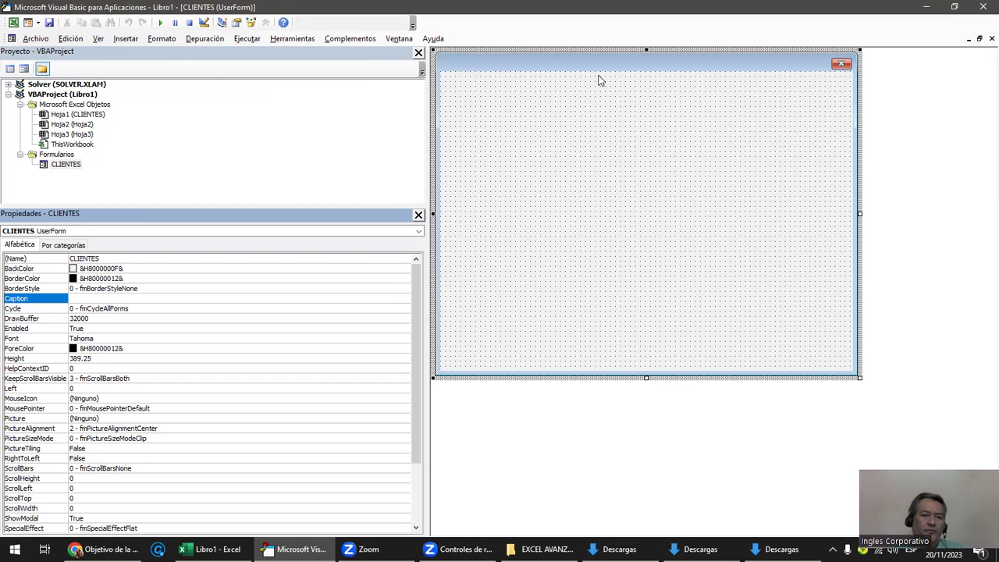
Set the form's Caption to BIENVENIDO, correcting the BIEMVENIDO typo, and commit it.
left_click(95, 298)
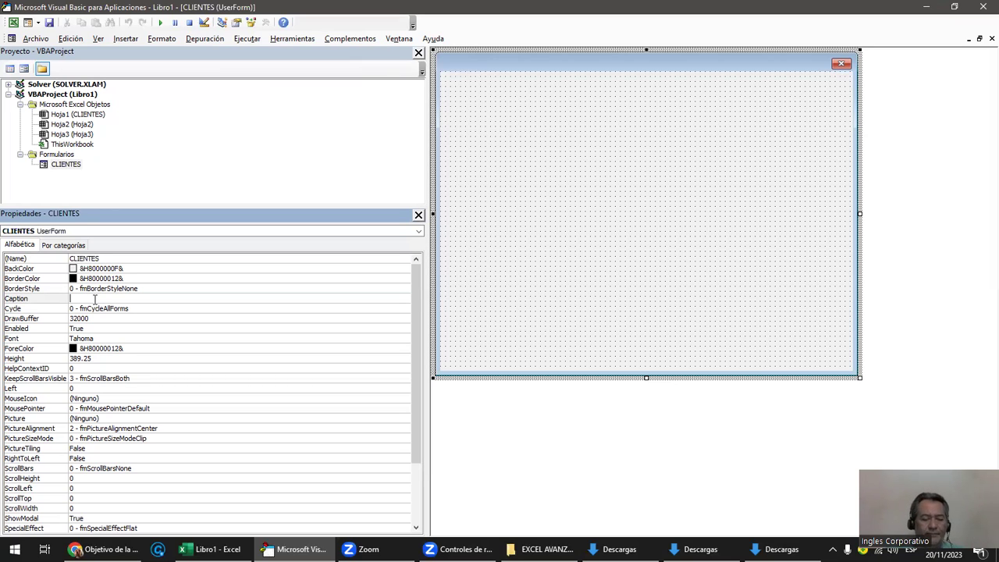
type("C")
type("ROTULO")
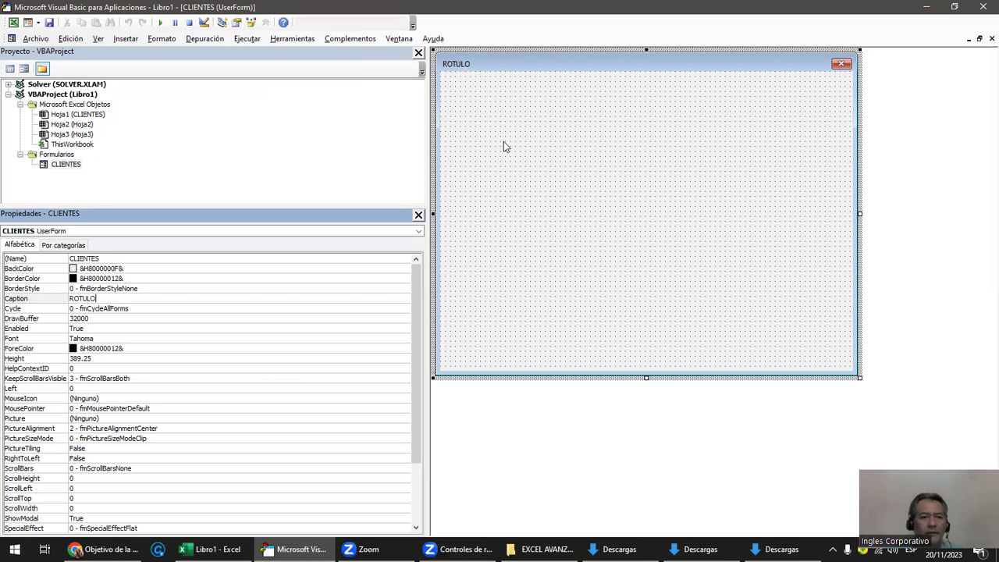
key("BackSpace")
key("BackSpace")
key("BackSpace")
key("BackSpace")
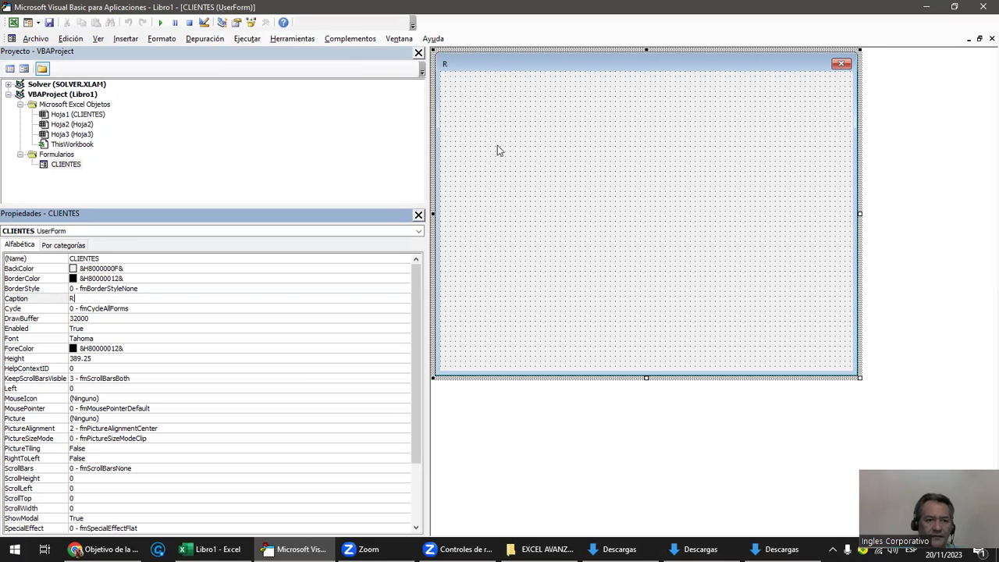
type("BIEMB")
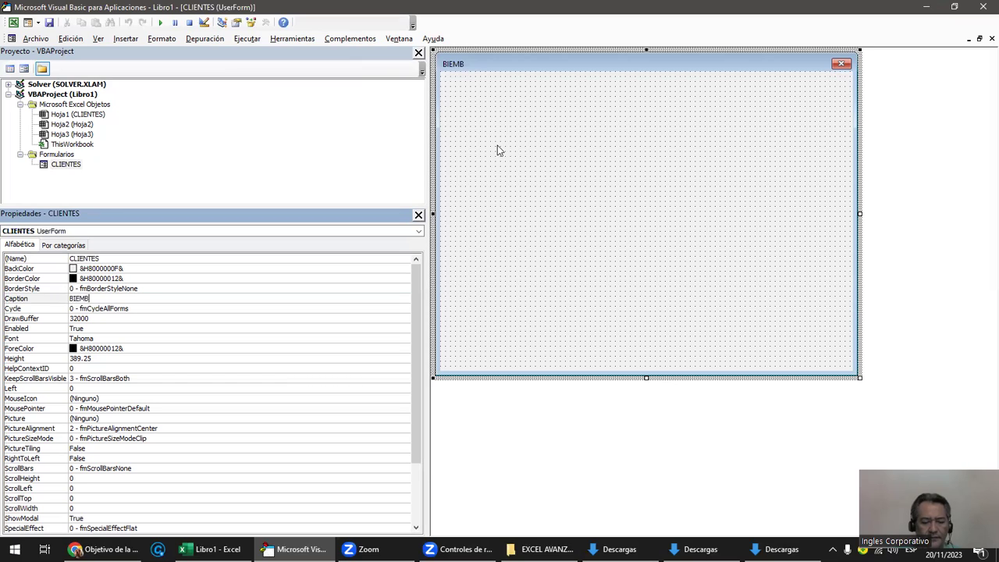
key("BackSpace")
type("VENIDO")
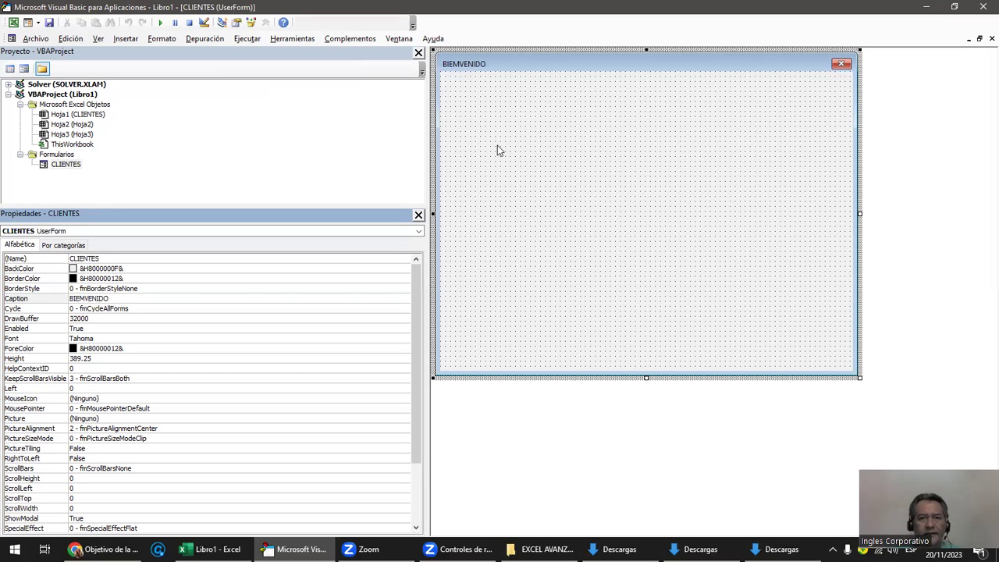
key("BackSpace")
key("BackSpace")
key("BackSpace")
key("BackSpace")
key("BackSpace")
key("BackSpace")
key("BackSpace")
key("BackSpace")
type("ENVENIDO")
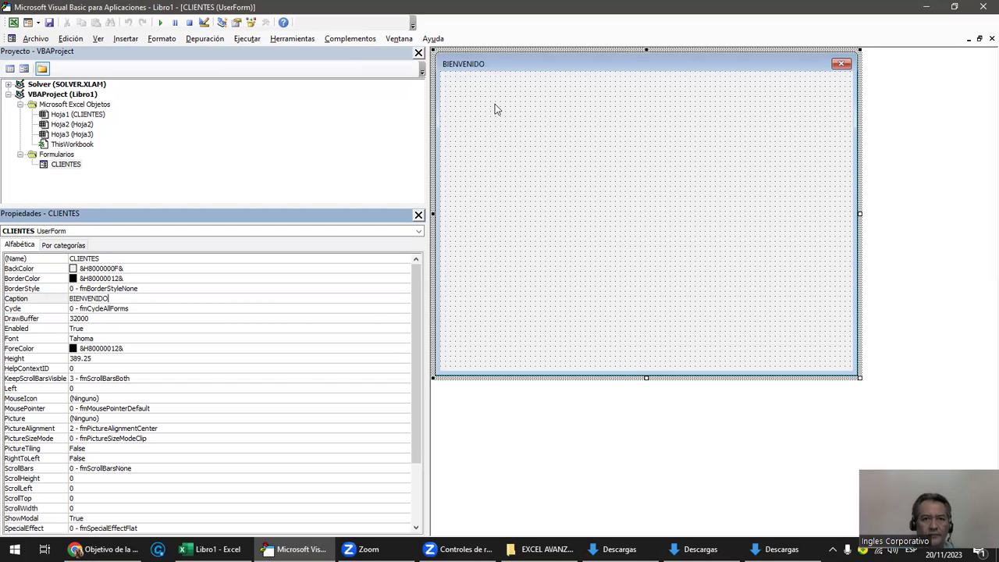
left_click(217, 294)
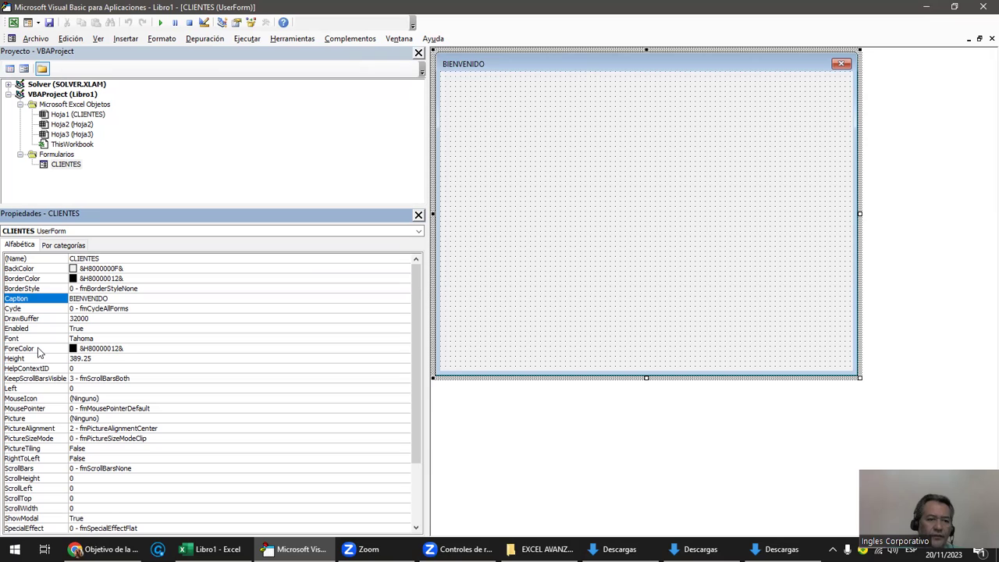
Check the ForeColor and BorderStyle properties, cancel the Macros dialog, and select the form to show the Toolbox.
left_click(100, 348)
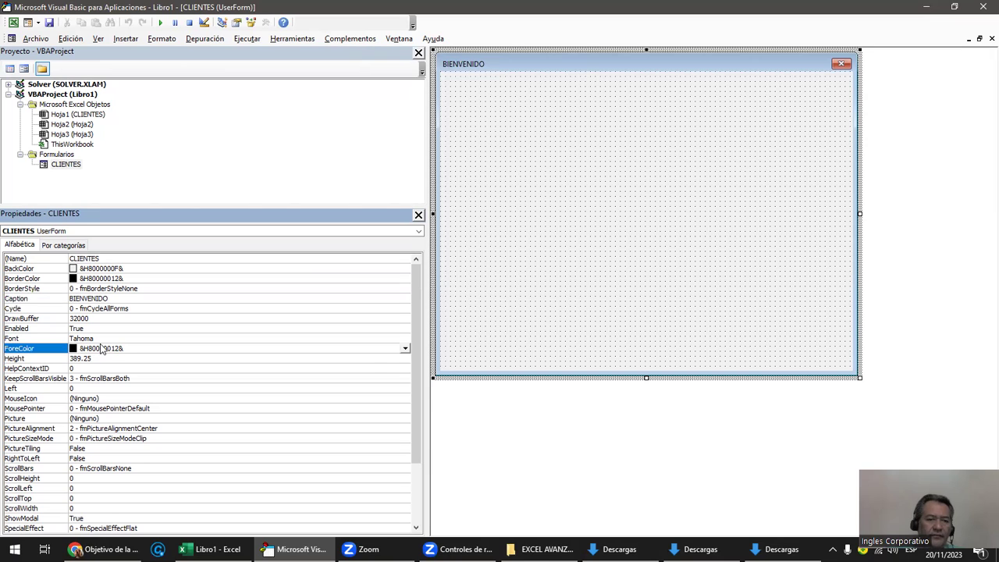
left_click(404, 349)
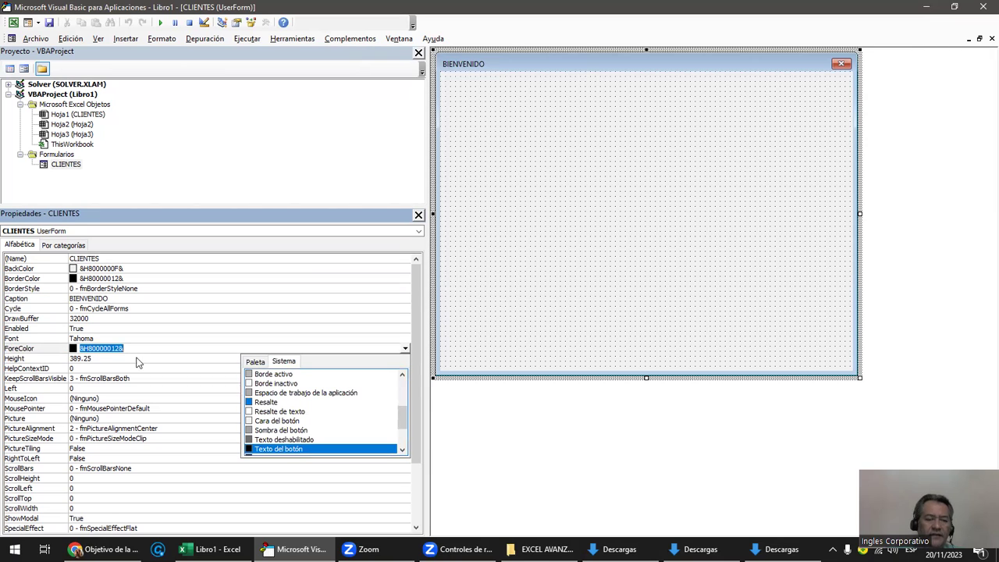
left_click(36, 349)
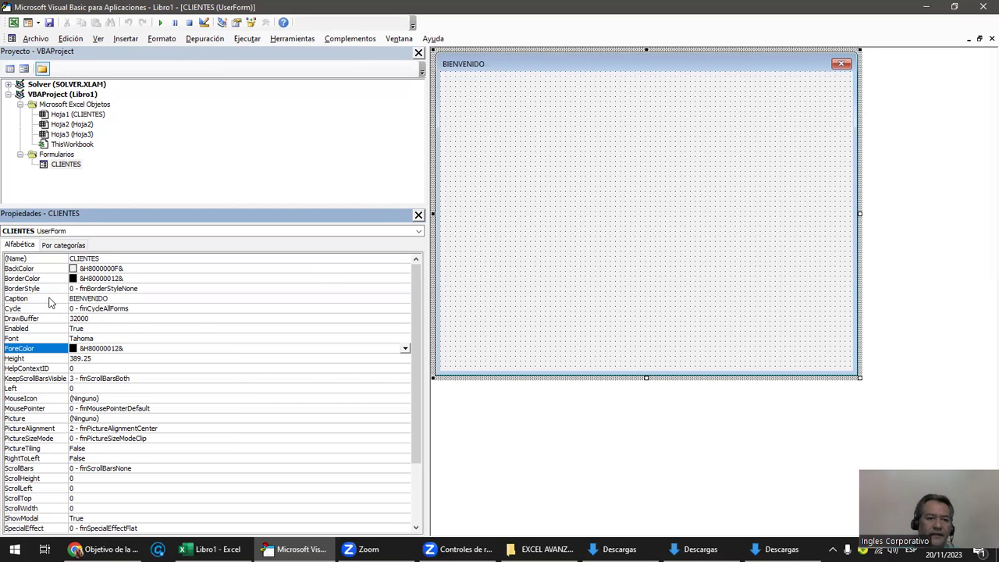
left_click(112, 289)
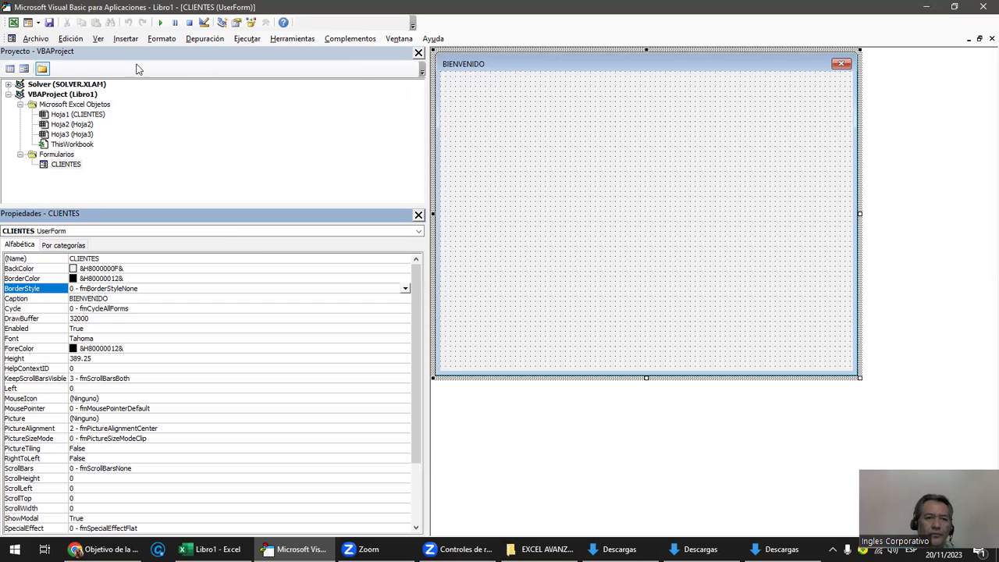
left_click(160, 23)
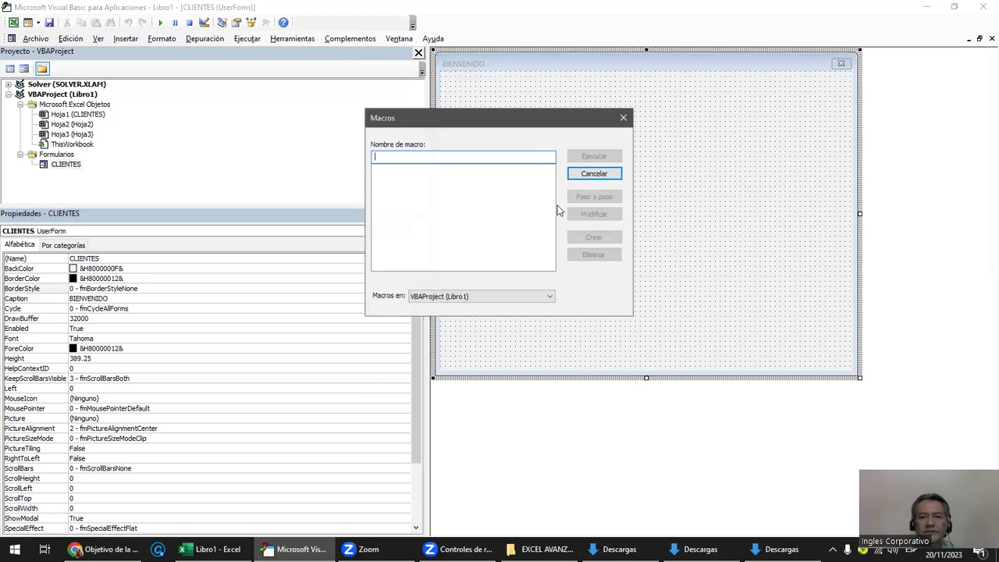
left_click(594, 172)
left_click(922, 315)
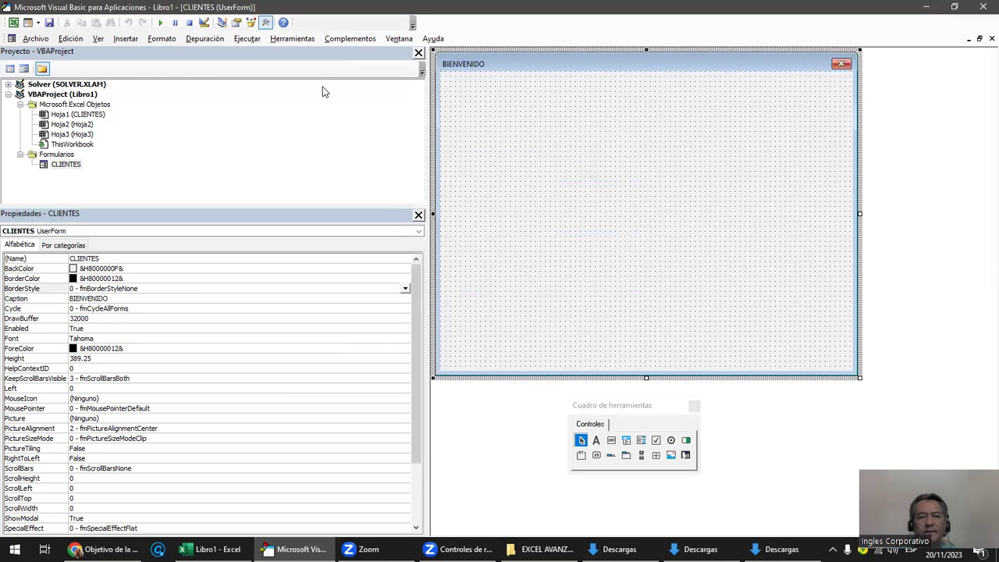
left_click(156, 24)
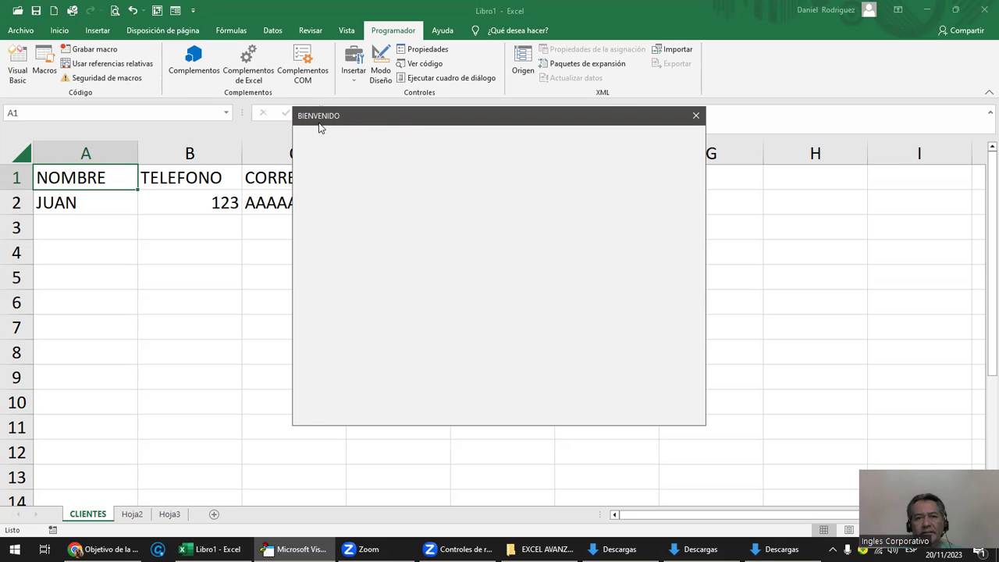
left_click(696, 118)
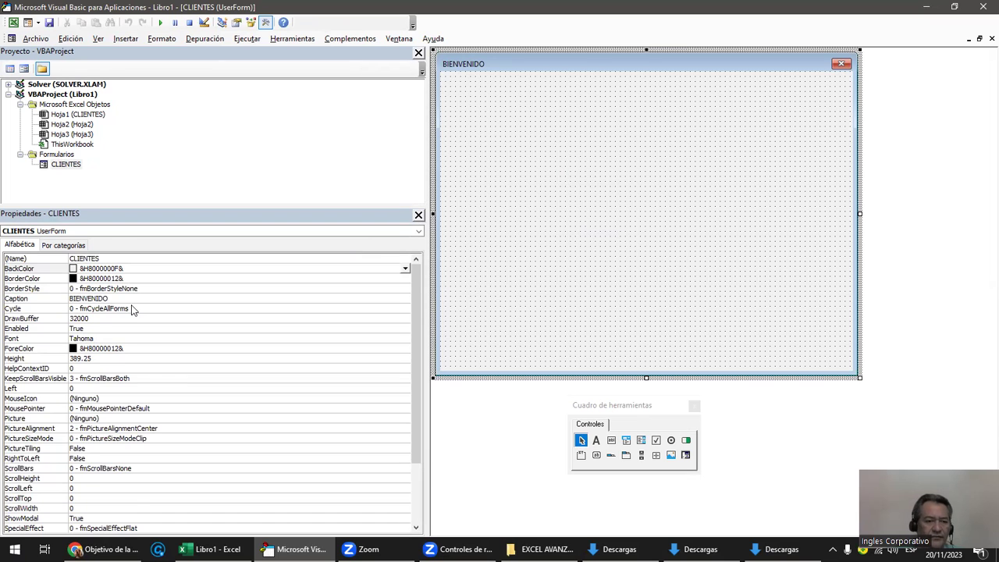
scroll(133, 305, "down", 2)
scroll(135, 291, "up", 2)
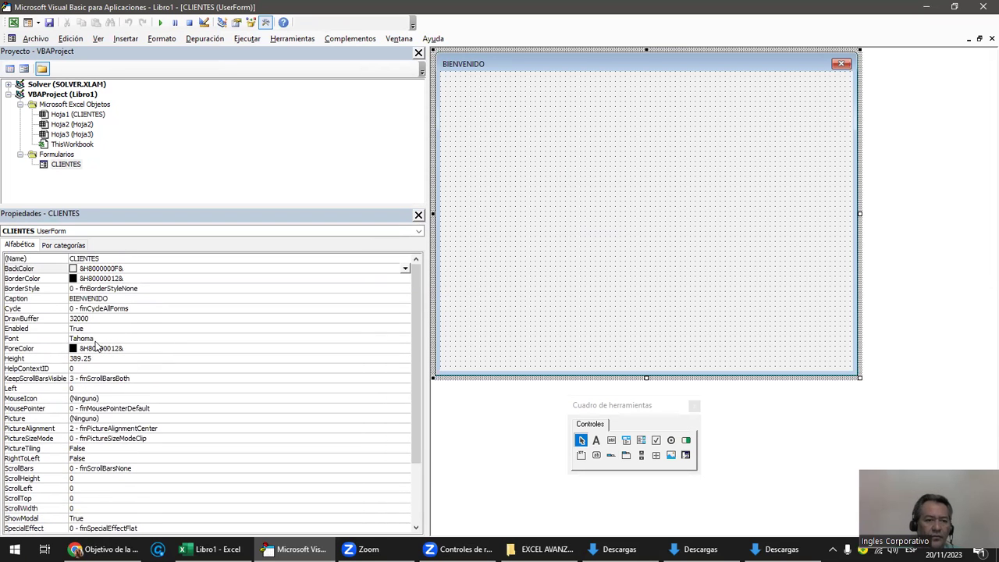
left_click(31, 330)
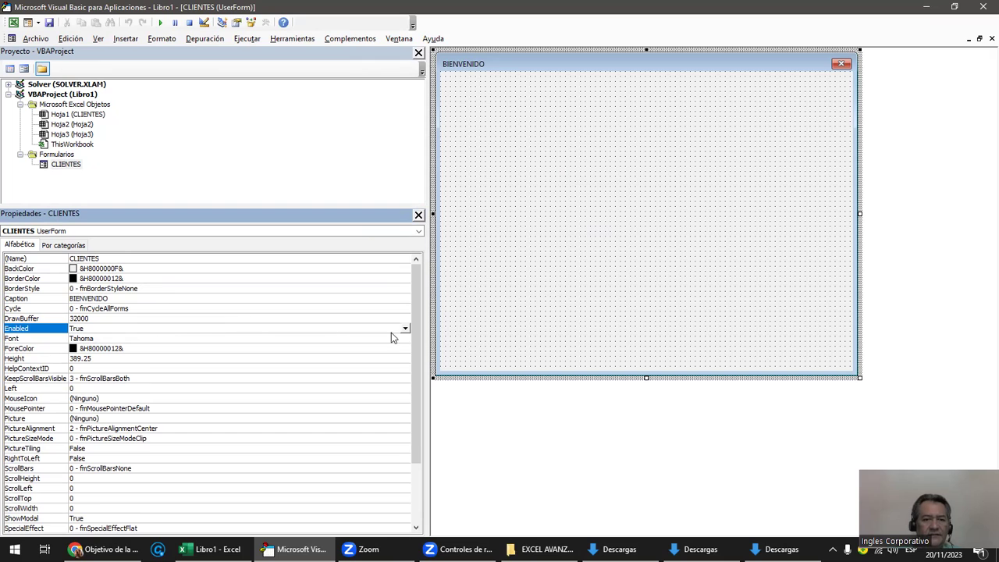
left_click(405, 328)
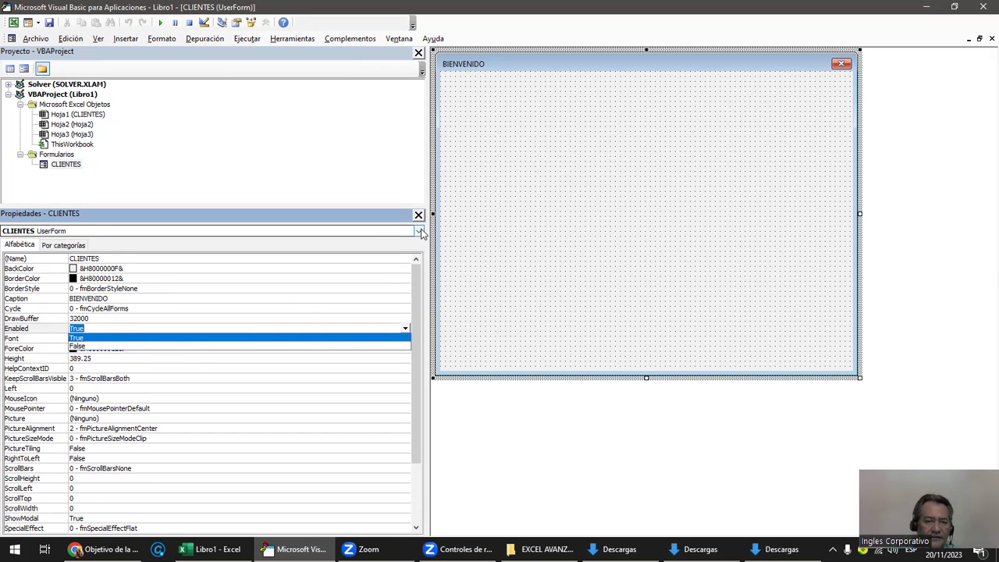
left_click(574, 227)
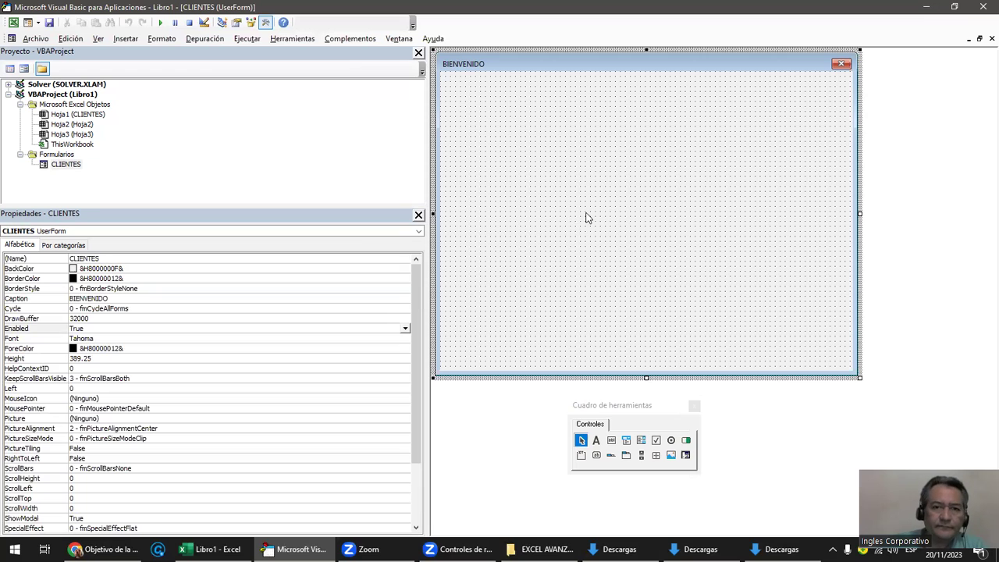
left_click(160, 22)
left_click_drag(453, 117, 488, 103)
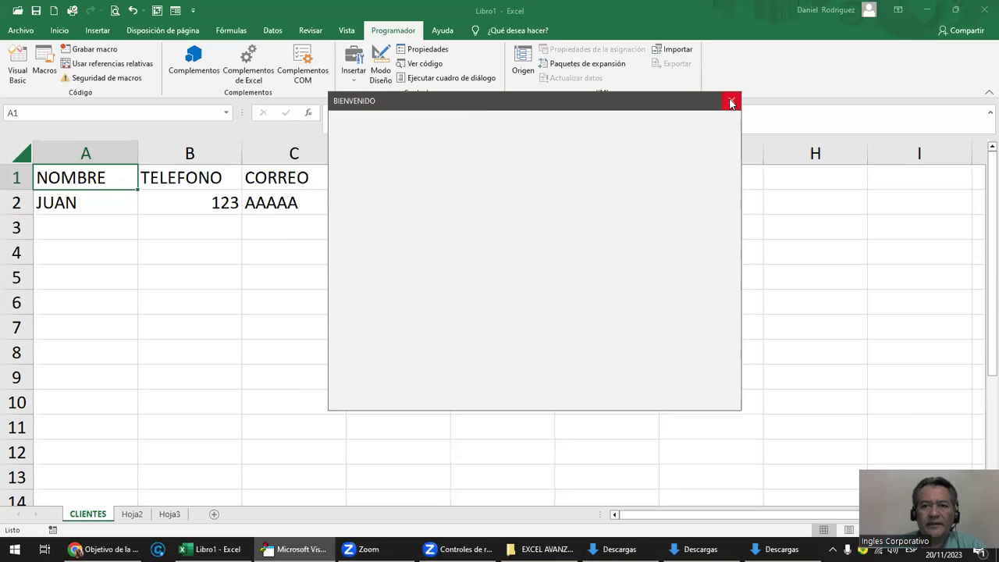
left_click(730, 100)
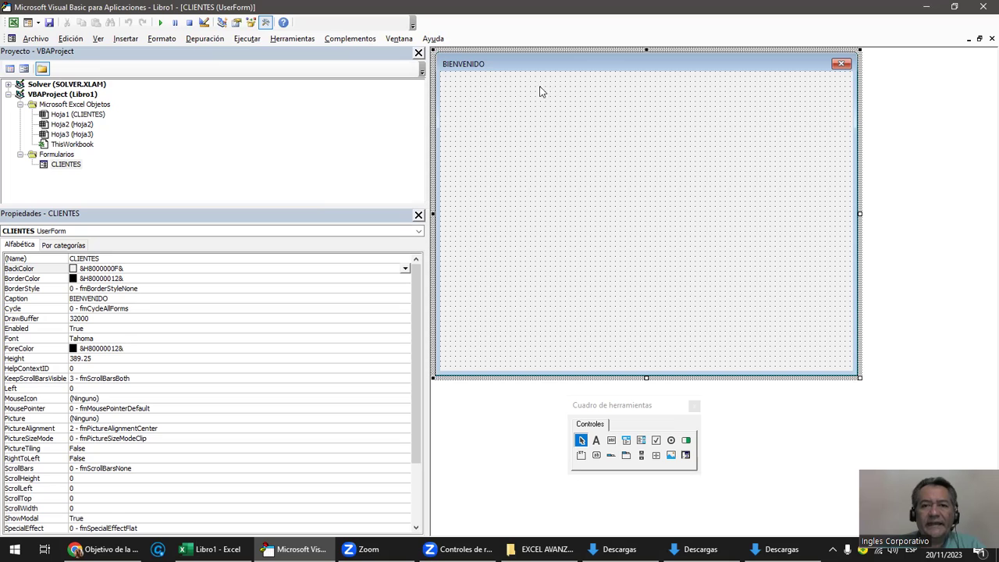
Place a new Label1 near the top of the BIENVENIDO form with the Label tool.
left_click_drag(516, 89, 736, 131)
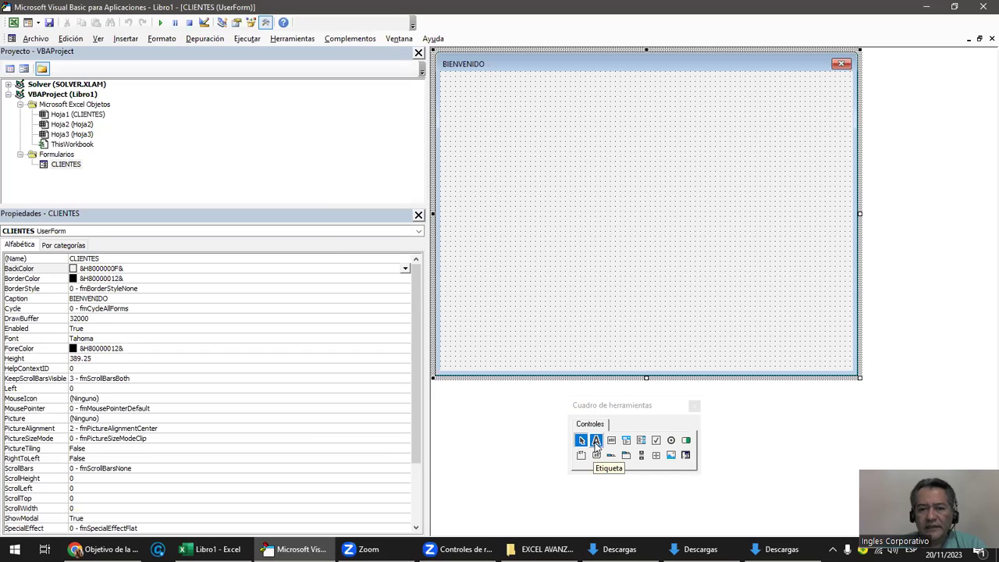
left_click(596, 442)
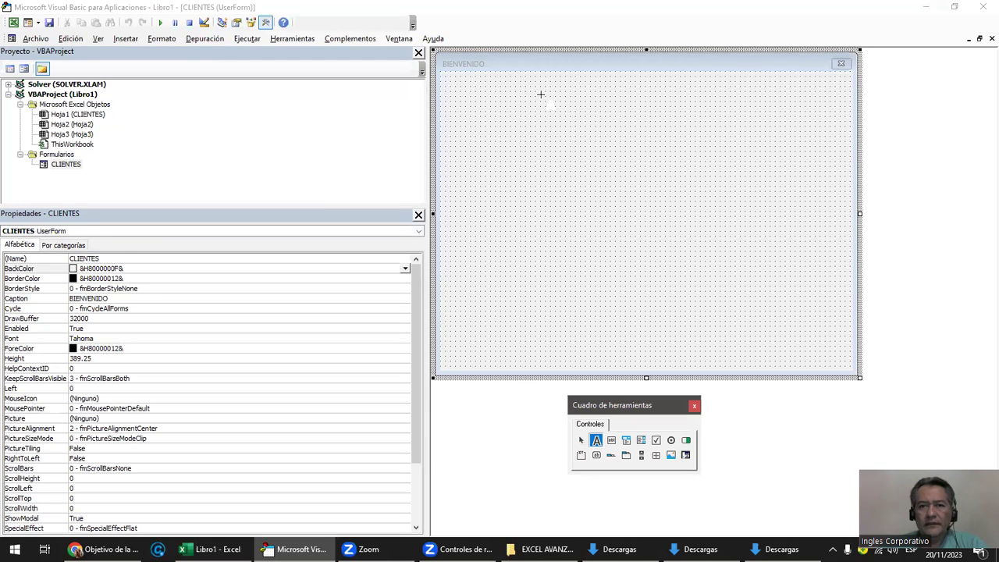
left_click(540, 95)
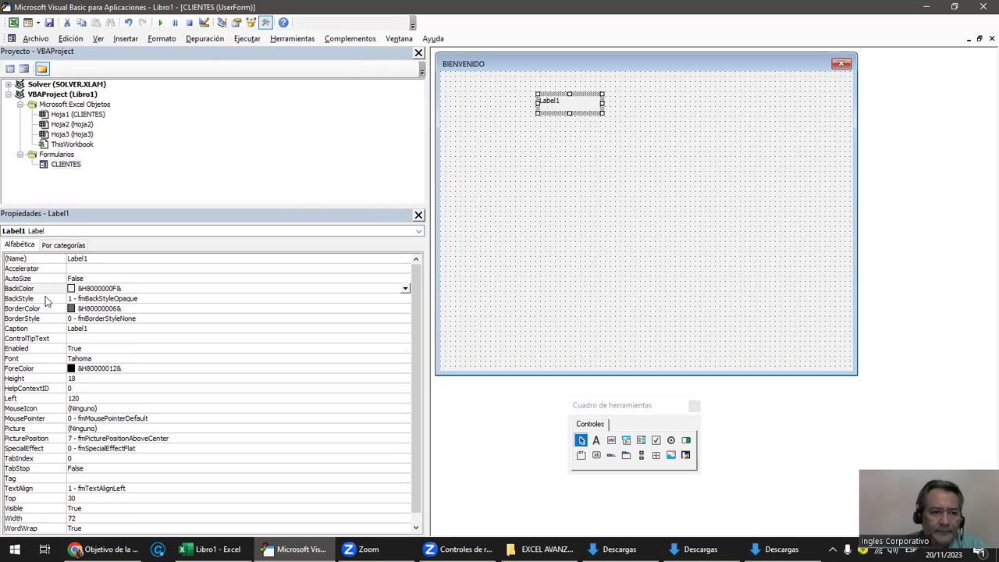
Caption the label 'INGRESE DATOS DEL CLIENTE' and widen it to 234 so it fits one line.
left_click(95, 330)
left_click_drag(95, 330, 36, 334)
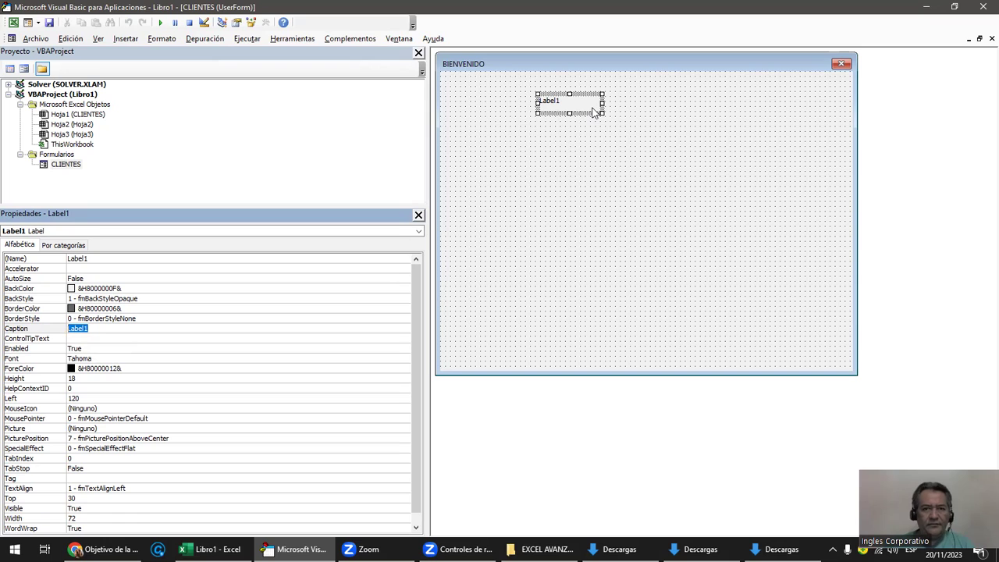
type("INGRESE")
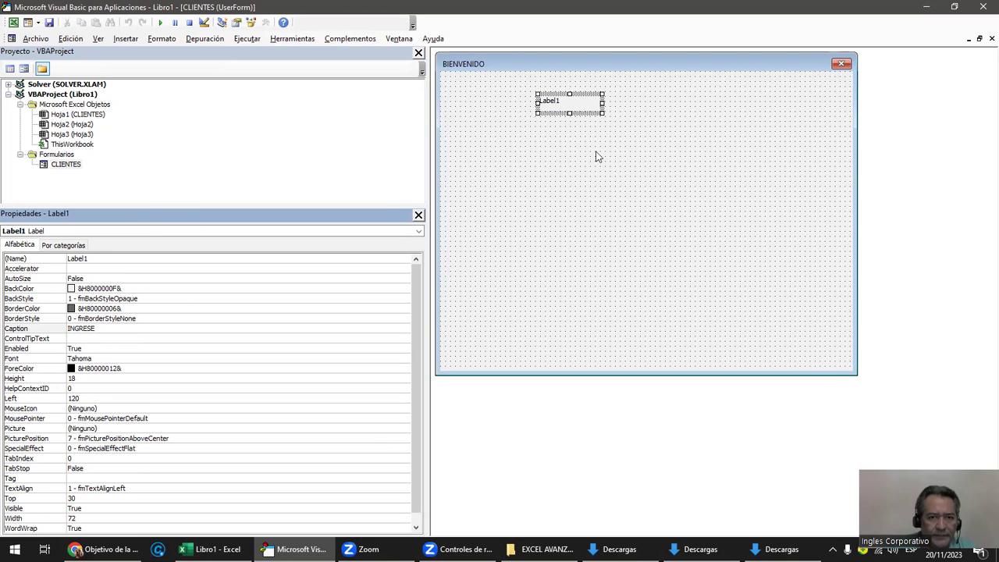
left_click(139, 327)
type("DATOS DEL CLIE")
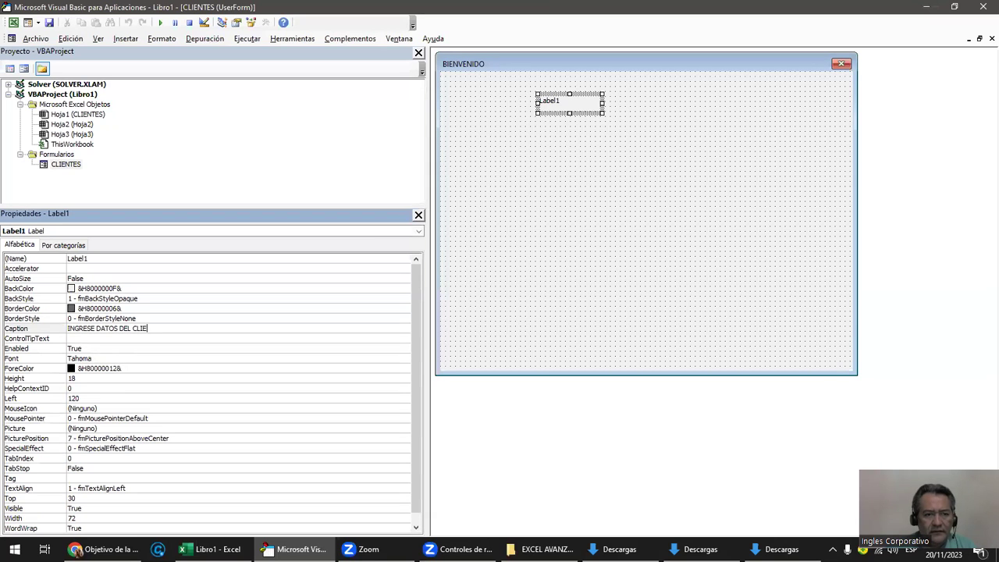
key("Return")
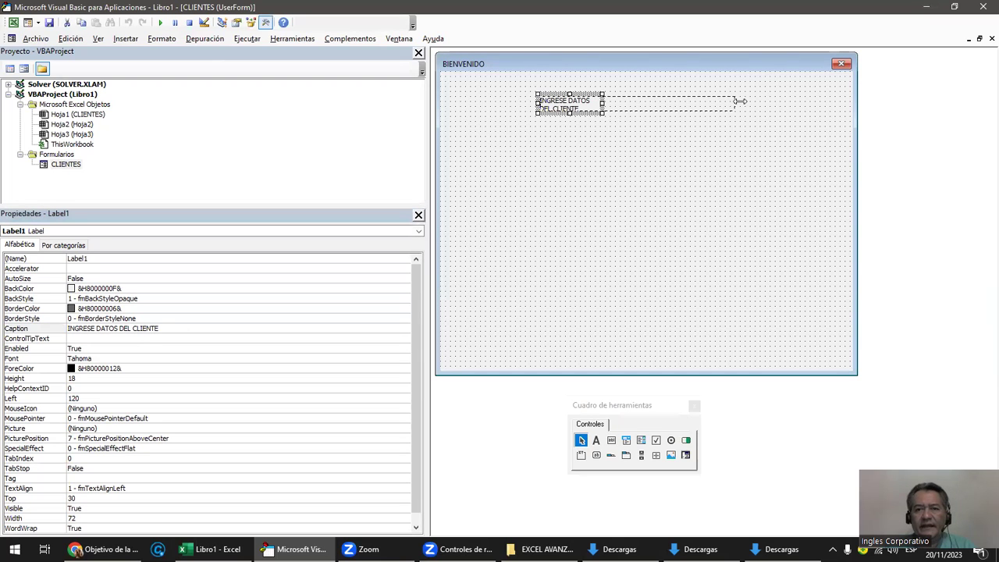
left_click_drag(601, 101, 738, 103)
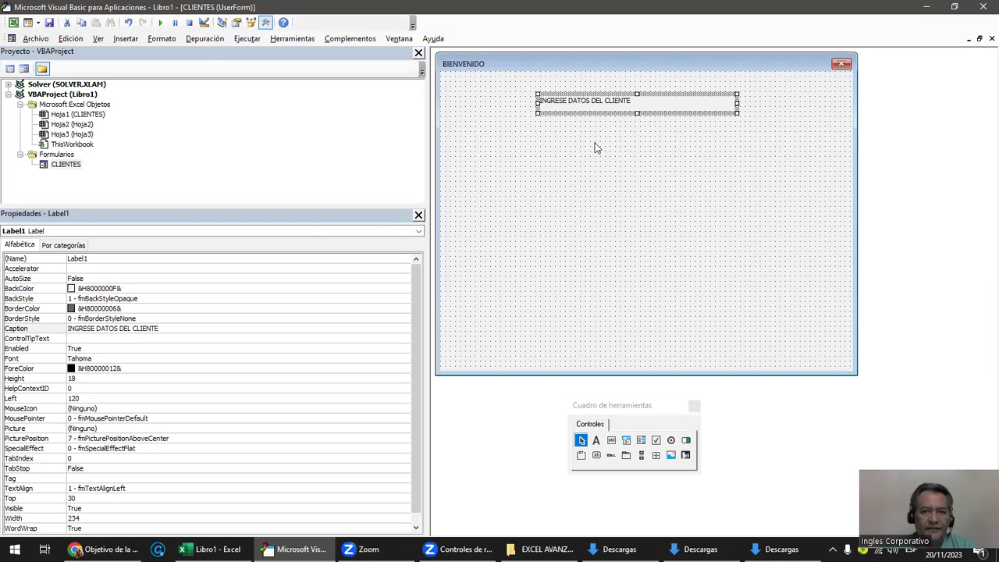
Retype the heading caption on the form as 'INGRESE DATOS DE CLIENTE.'.
left_click(632, 105)
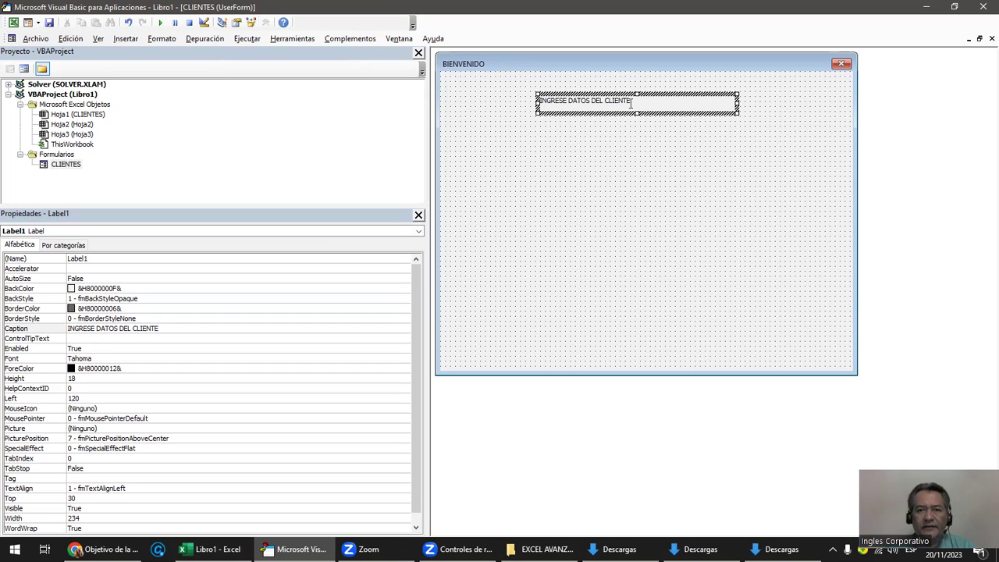
key("BackSpace")
key("BackSpace")
key("BackSpace")
key("BackSpace")
key("BackSpace")
key("BackSpace")
key("BackSpace")
key("BackSpace")
key("BackSpace")
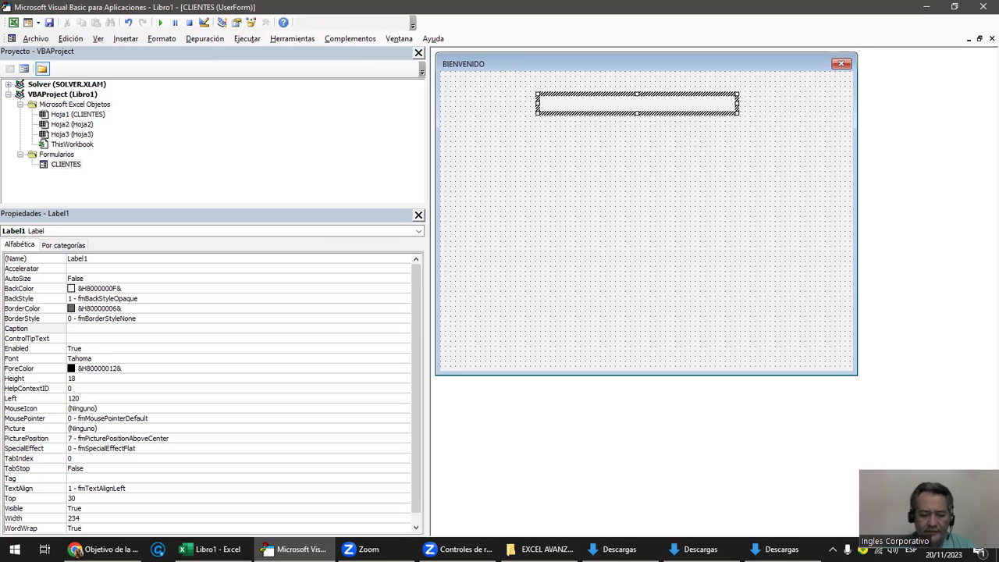
type("INGRESE DATOS DE")
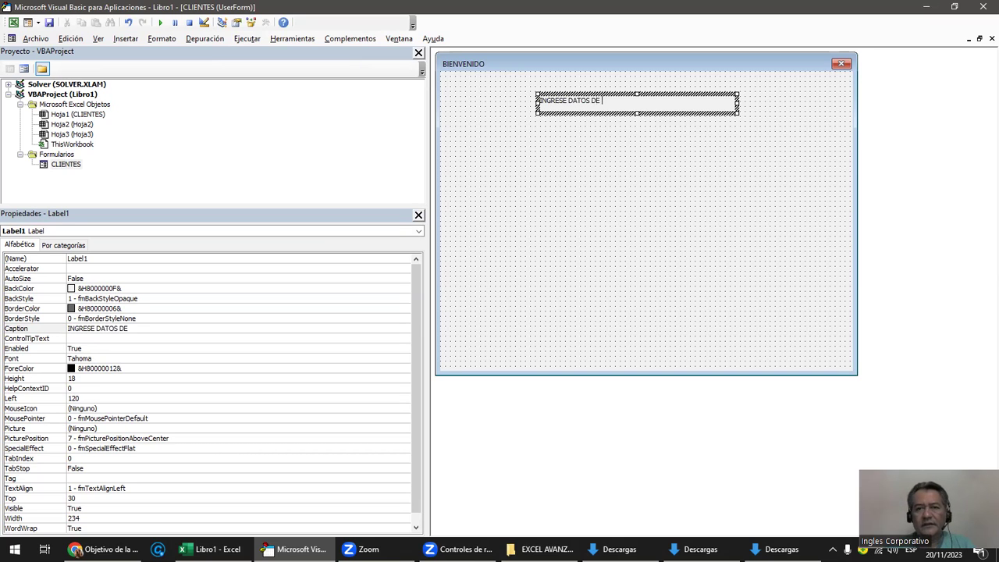
type("CLIENTE.")
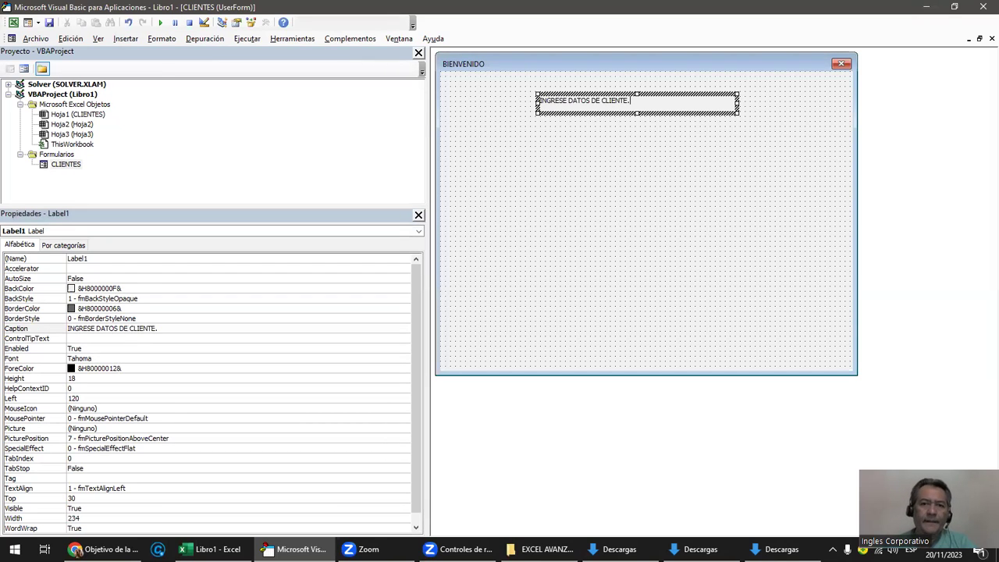
Align the heading label to the grid.
right_click(610, 98)
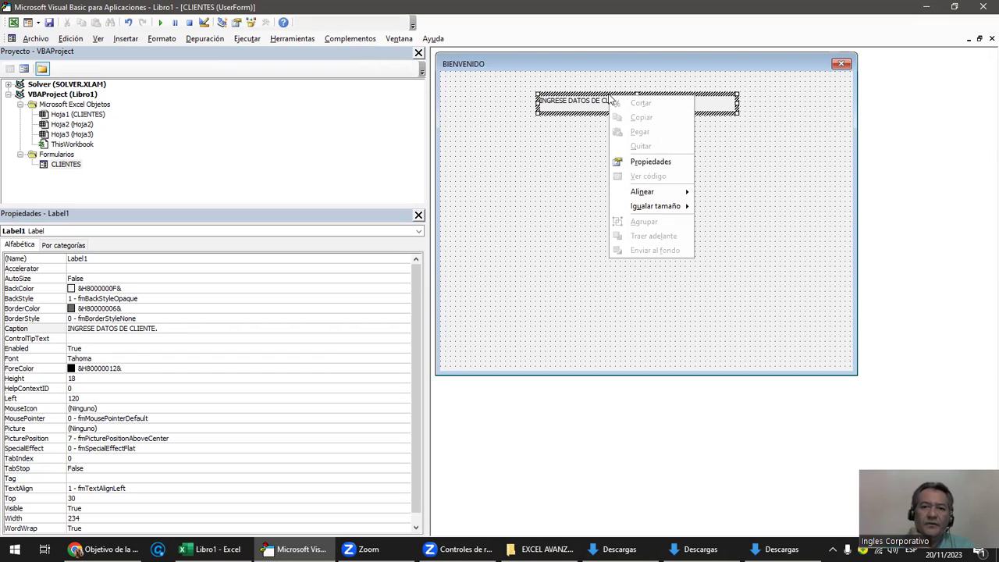
mouse_move(672, 196)
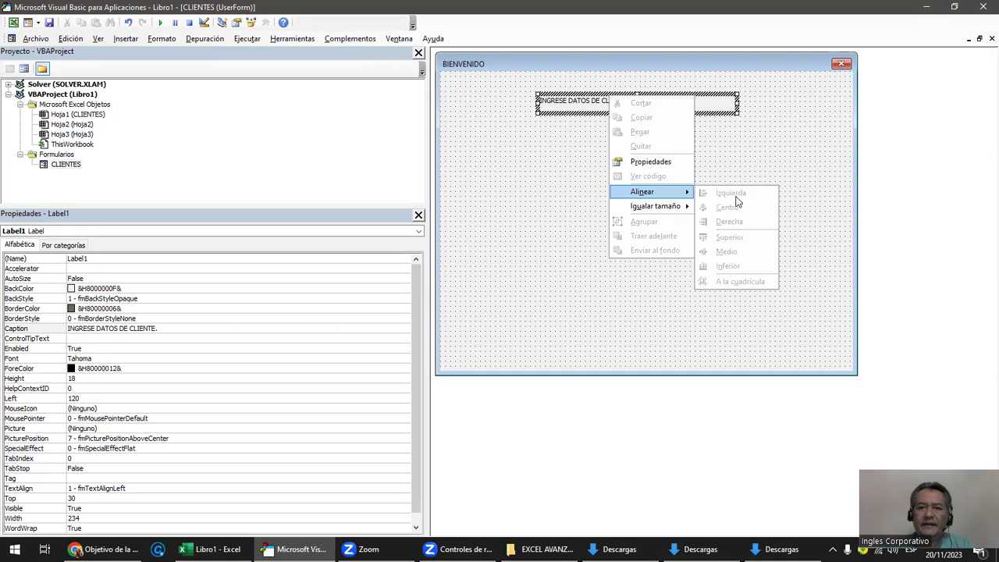
left_click(579, 111)
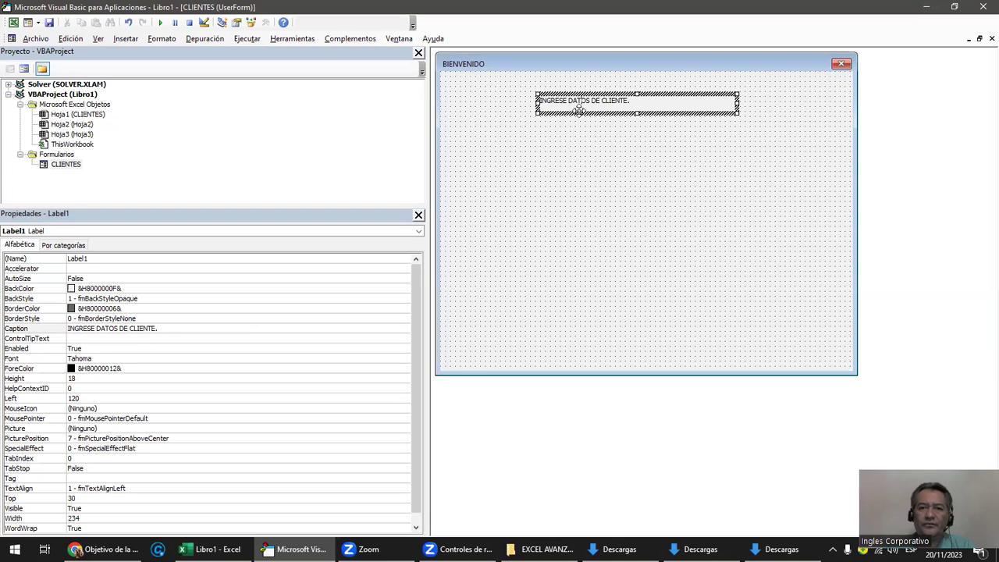
left_click(586, 112)
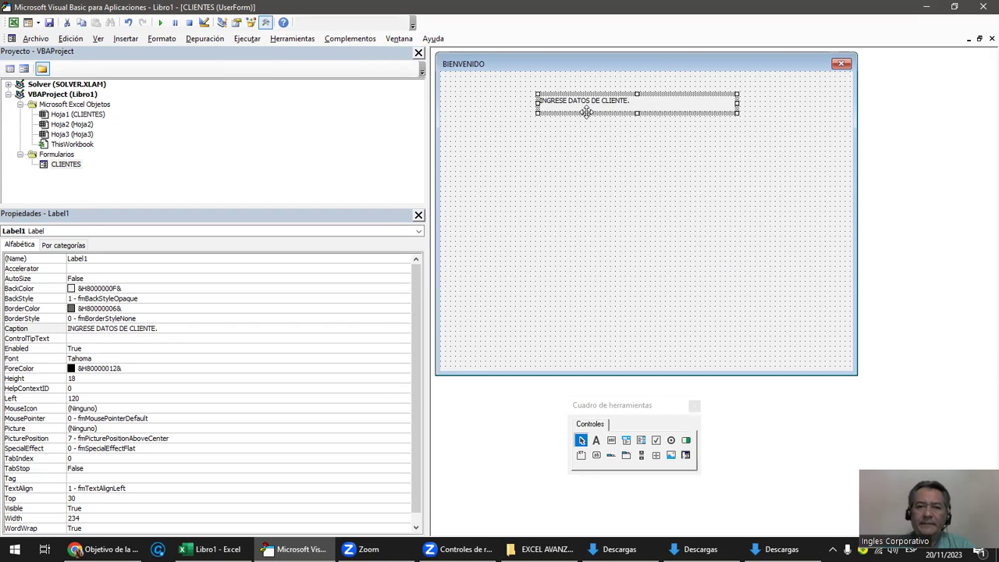
right_click(586, 112)
mouse_move(633, 210)
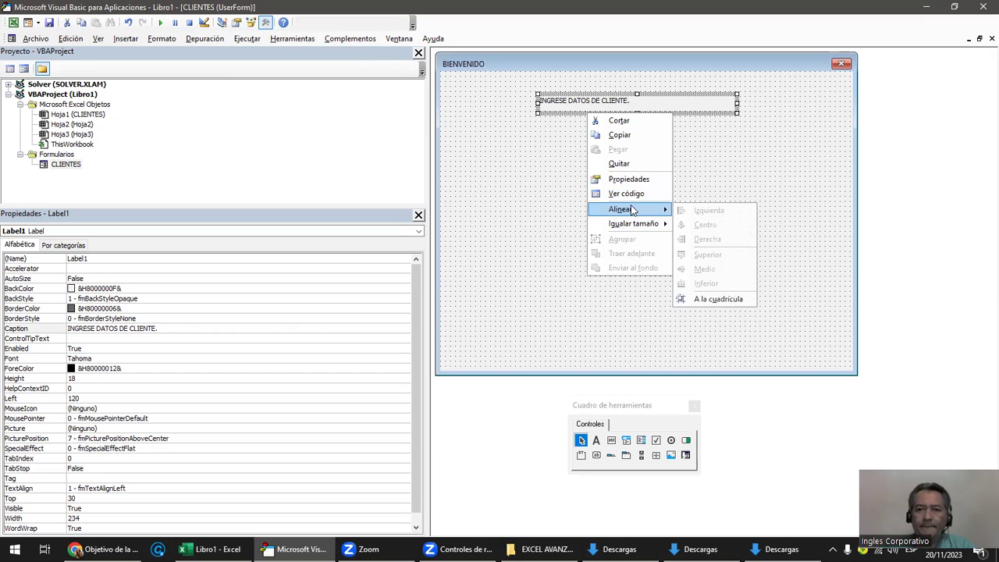
left_click(713, 299)
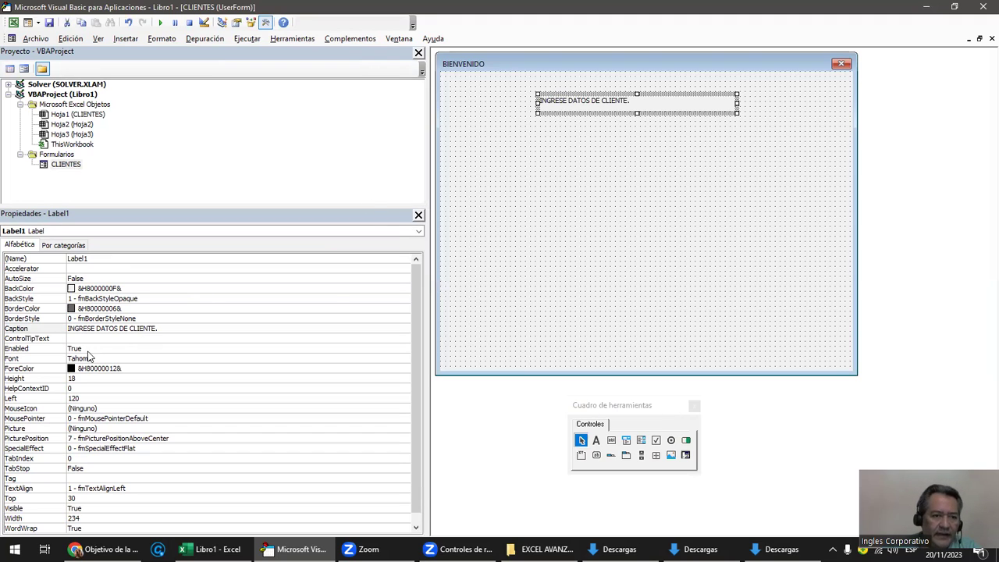
Make the heading bold 14-point Tahoma, widen it to 252, and run the form.
left_click(89, 359)
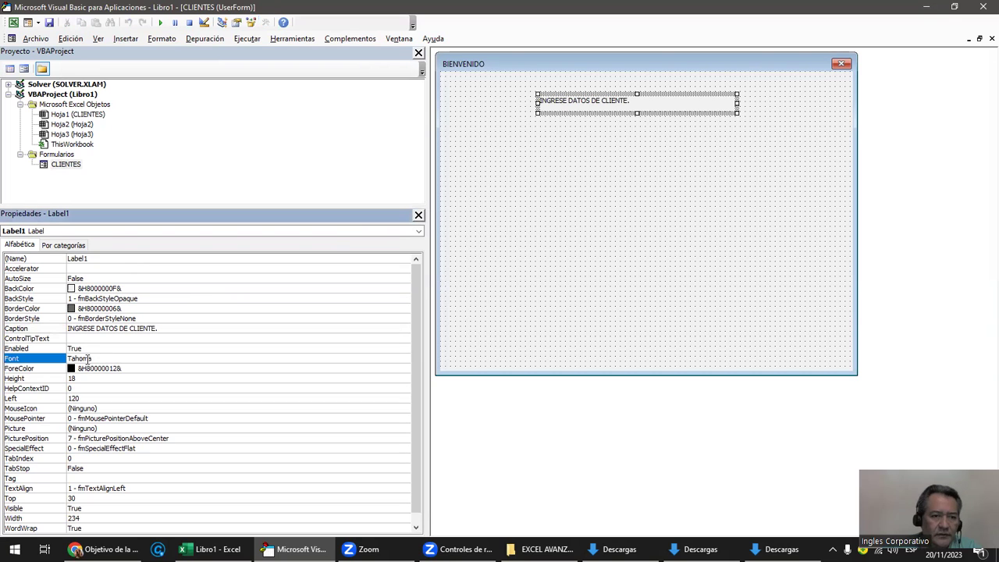
left_click(404, 359)
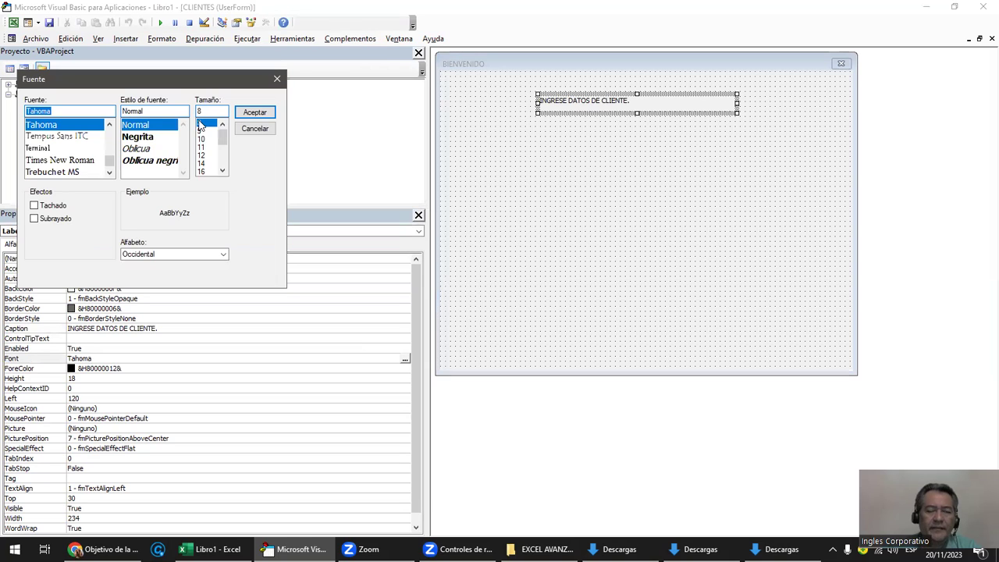
left_click(202, 164)
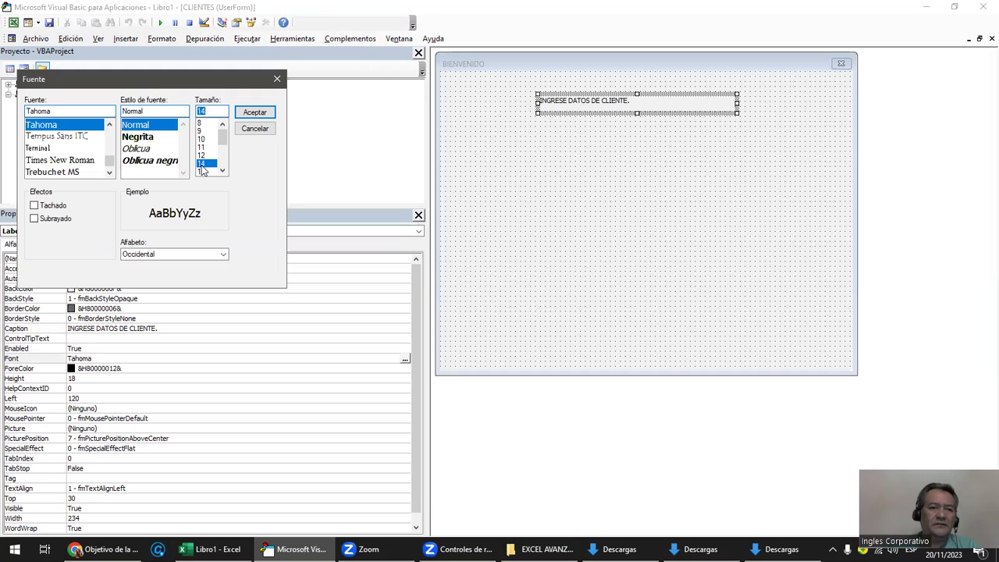
left_click(153, 139)
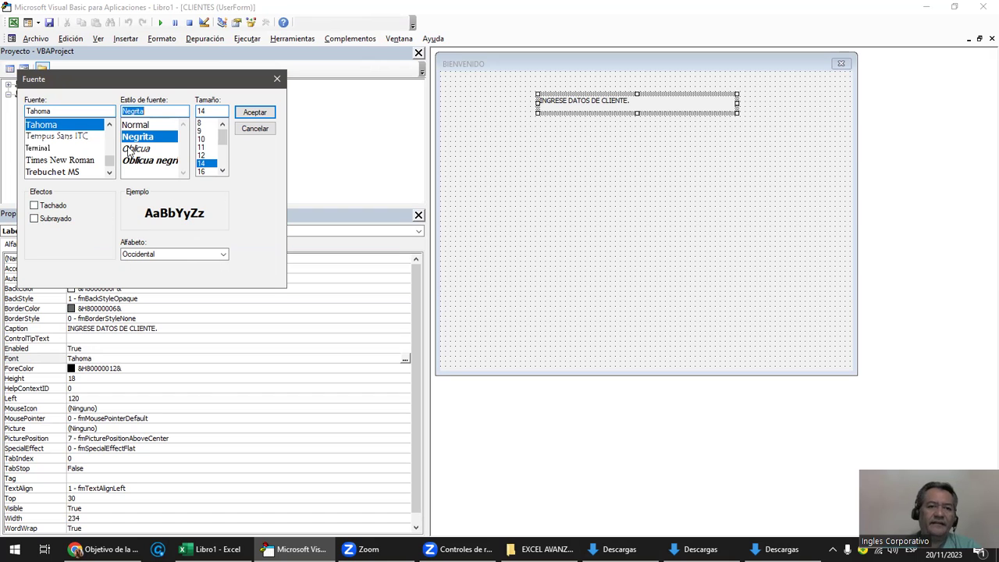
left_click(246, 116)
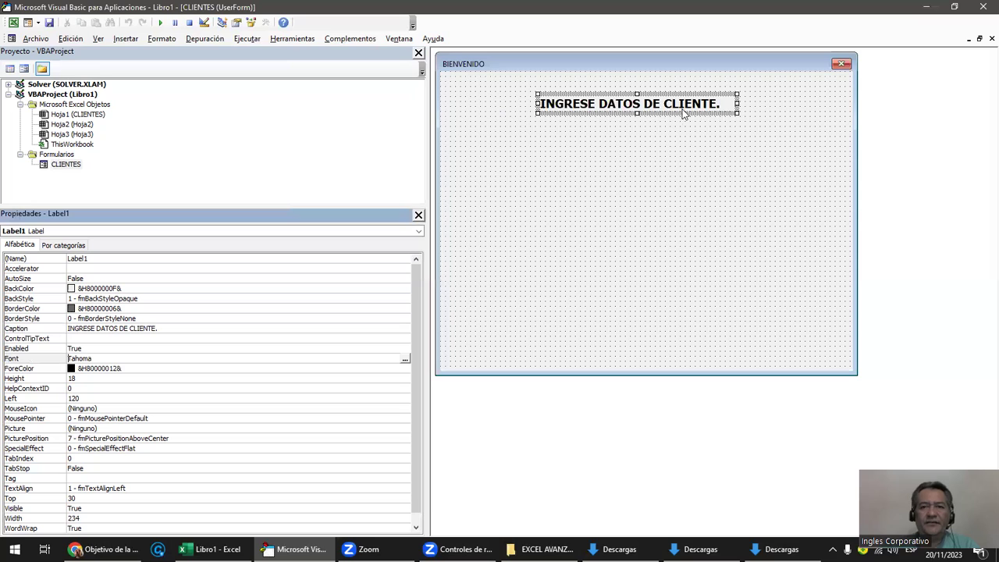
left_click_drag(737, 103, 751, 103)
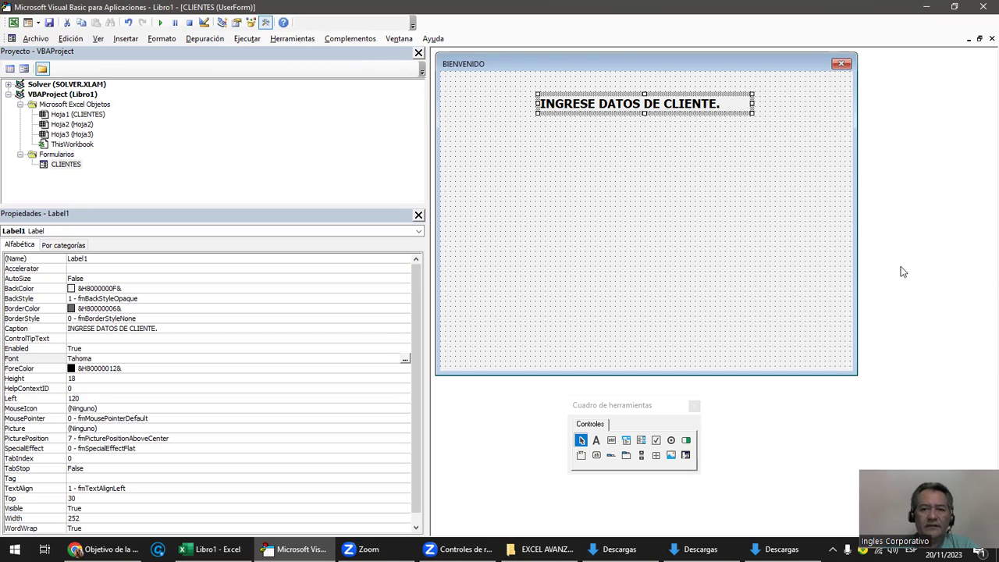
left_click(161, 25)
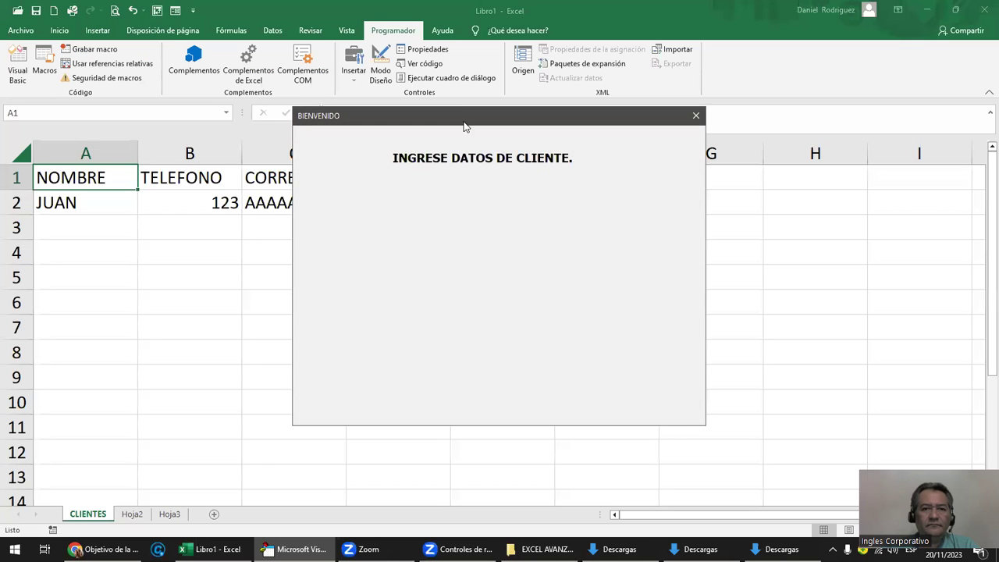
Close the running BIENVENIDO preview and reselect the form in the designer.
left_click_drag(455, 117, 512, 117)
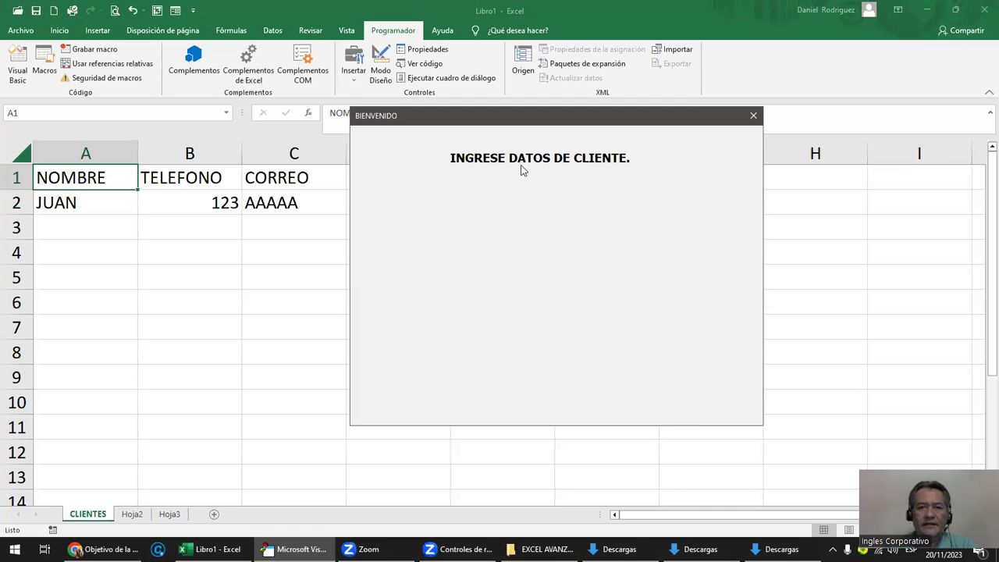
left_click(753, 116)
left_click(585, 109)
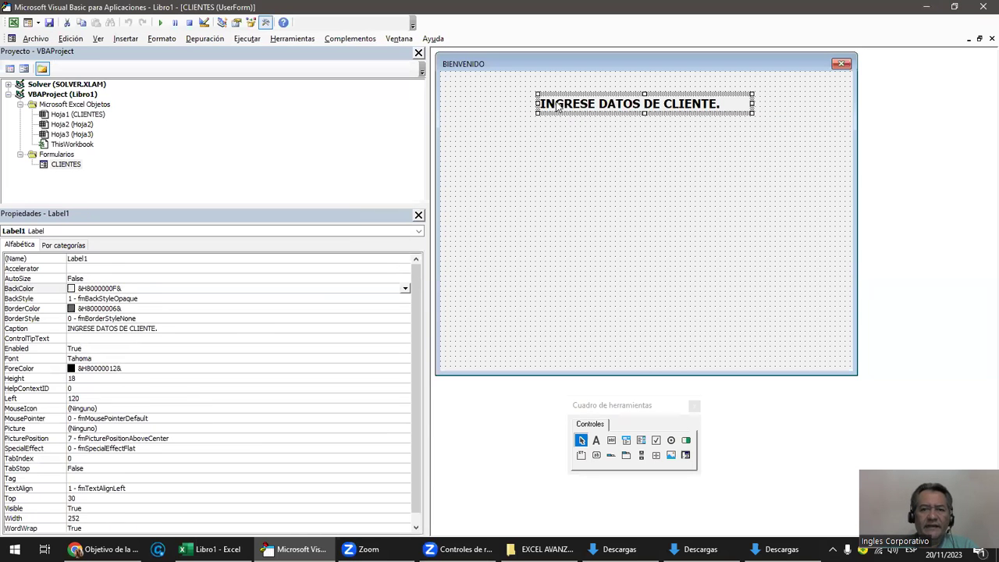
left_click(549, 103)
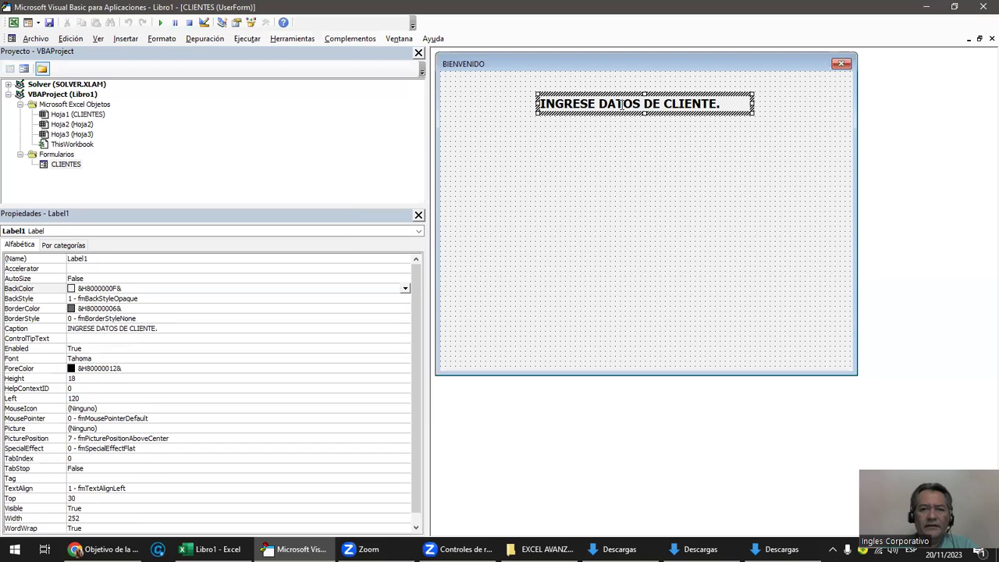
left_click(167, 327)
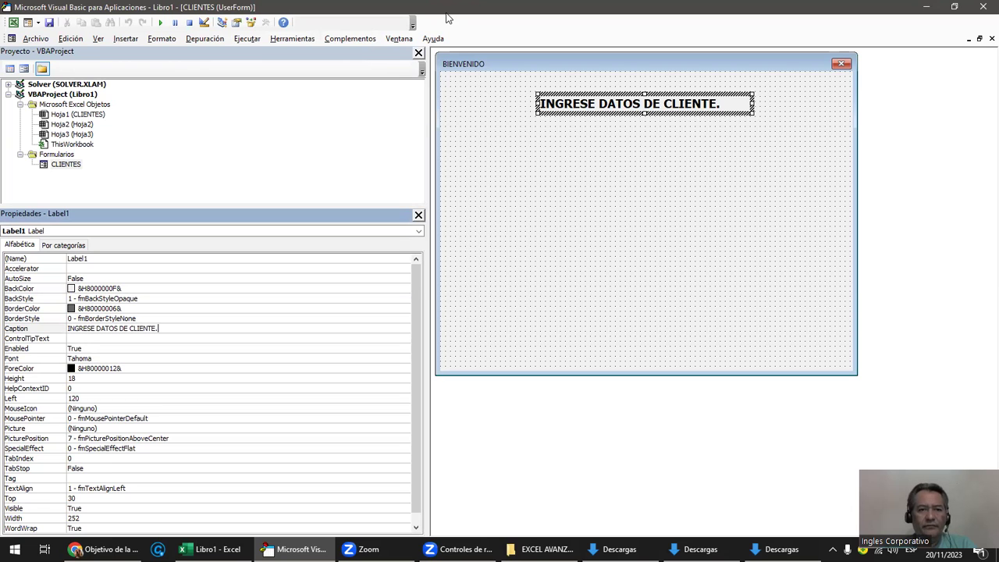
double_click(500, 23)
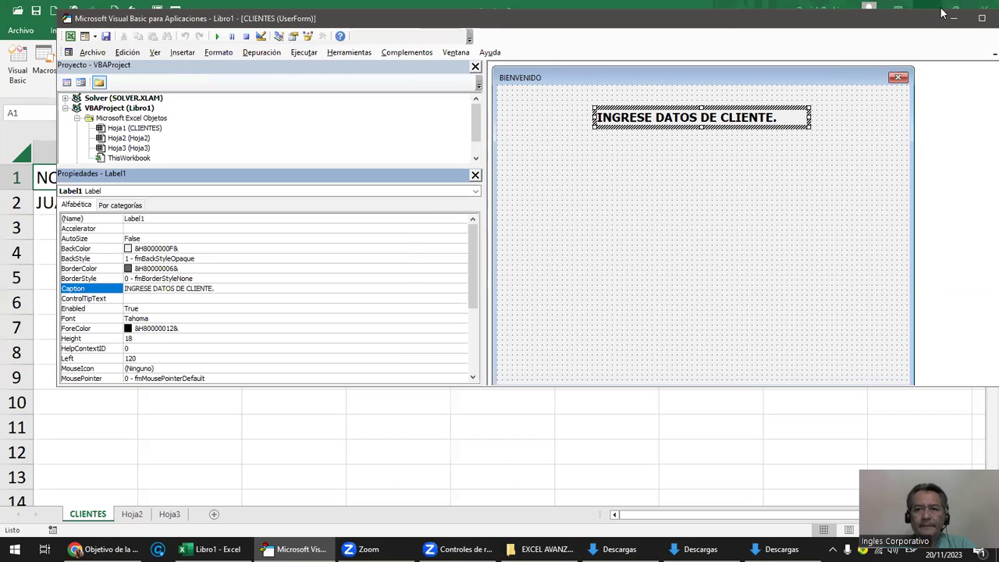
double_click(899, 22)
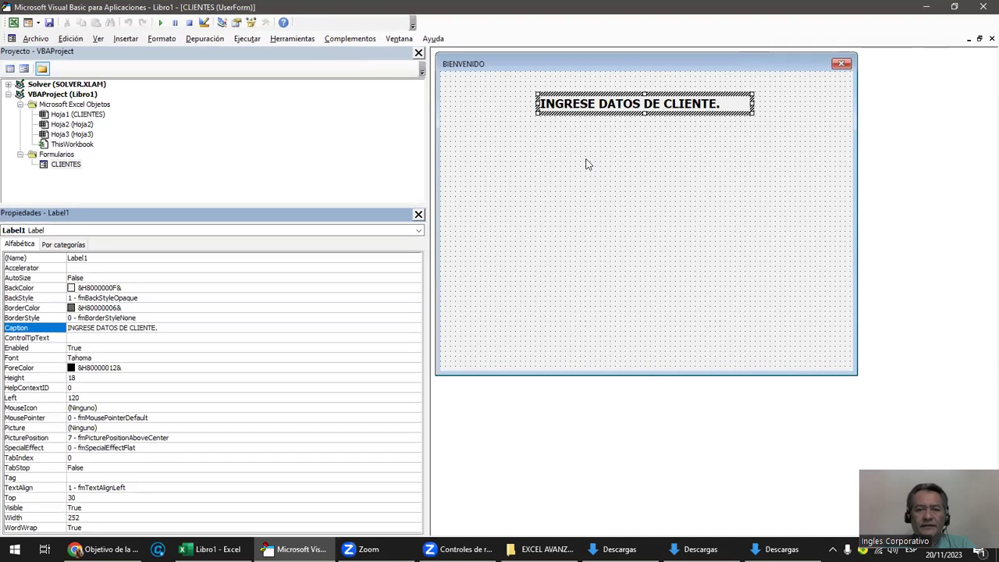
left_click(588, 164)
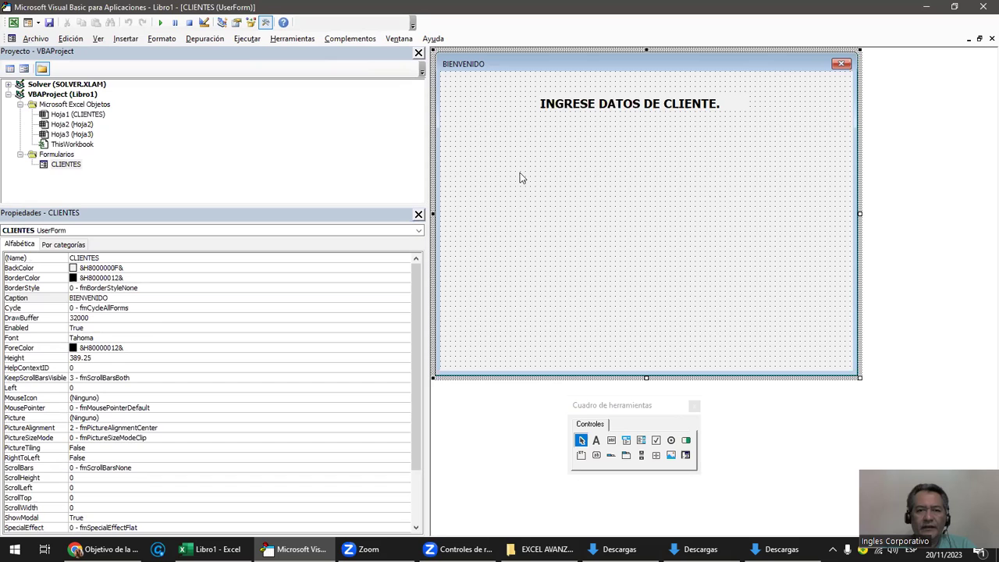
Add a new label below the heading captioned 'NOMBRE :'.
left_click(595, 441)
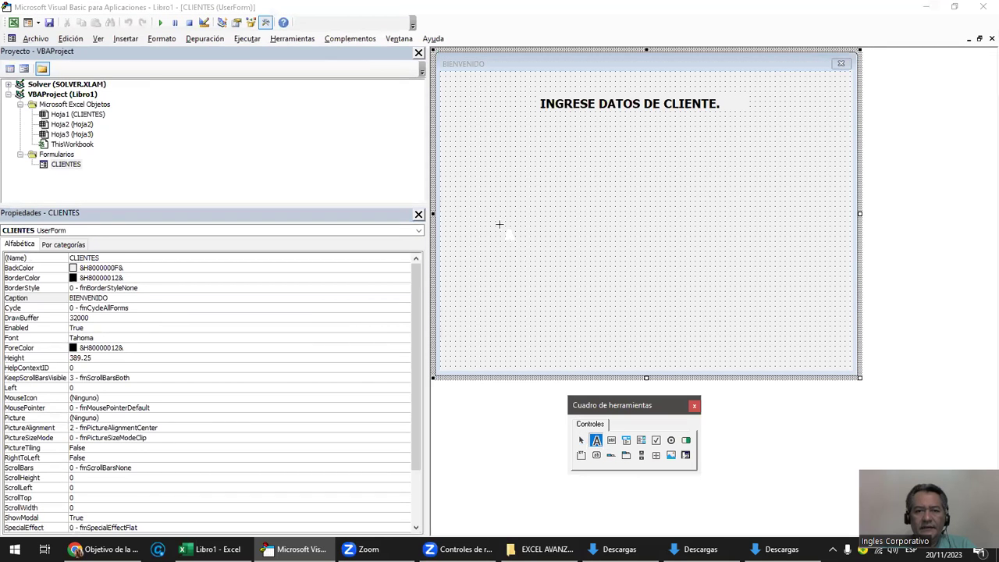
left_click(472, 150)
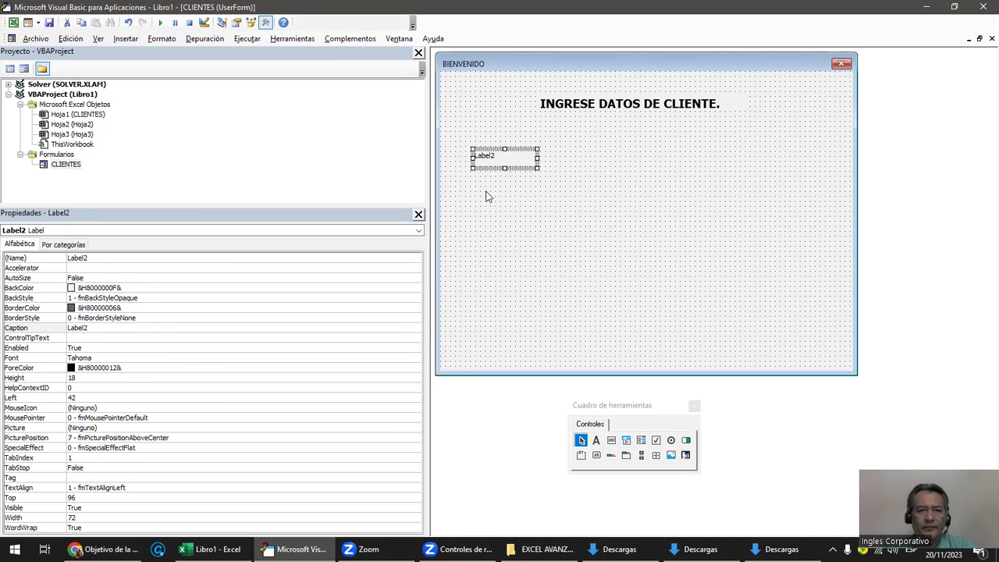
left_click(499, 159)
key("BackSpace")
key("BackSpace")
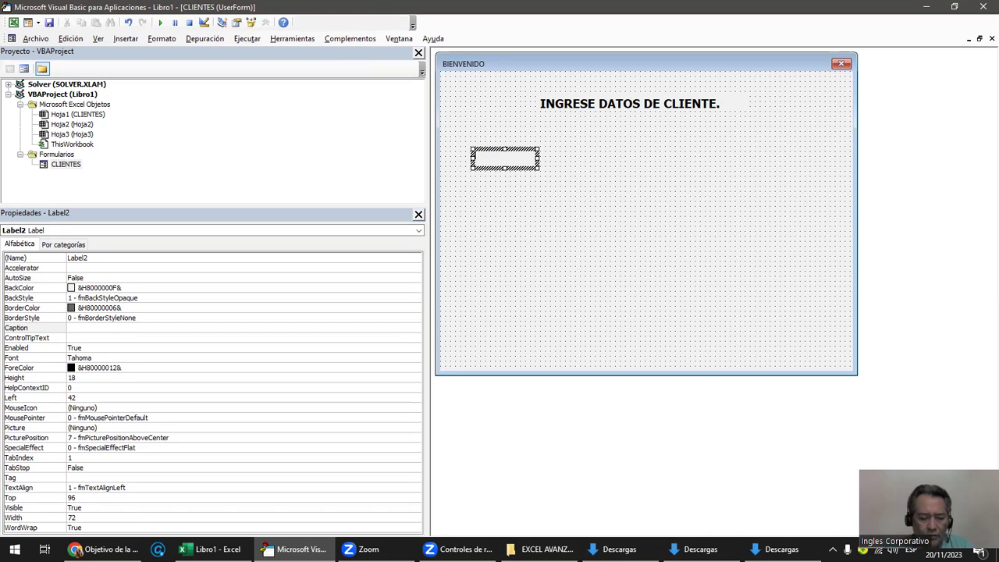
type("NOMBR")
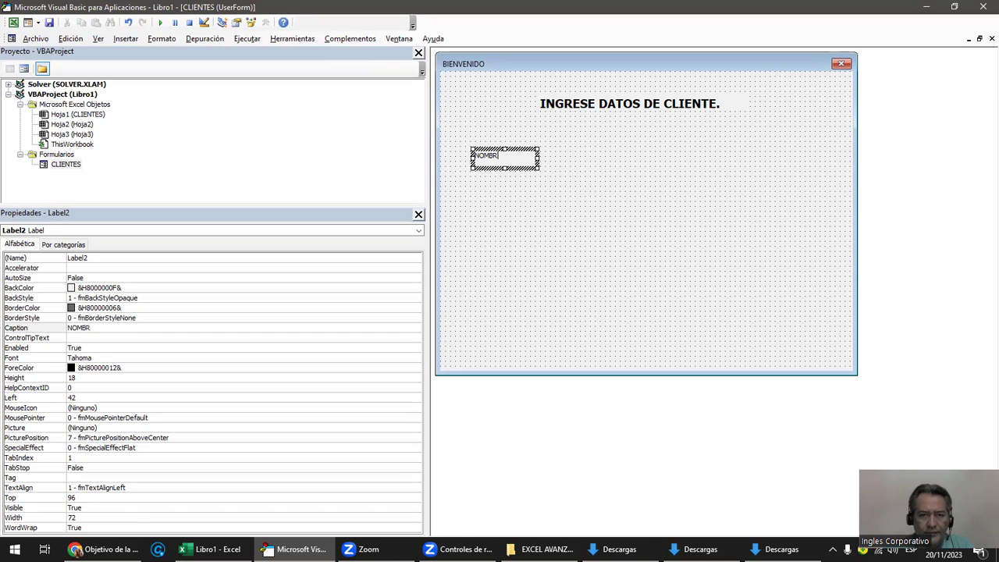
type("E :")
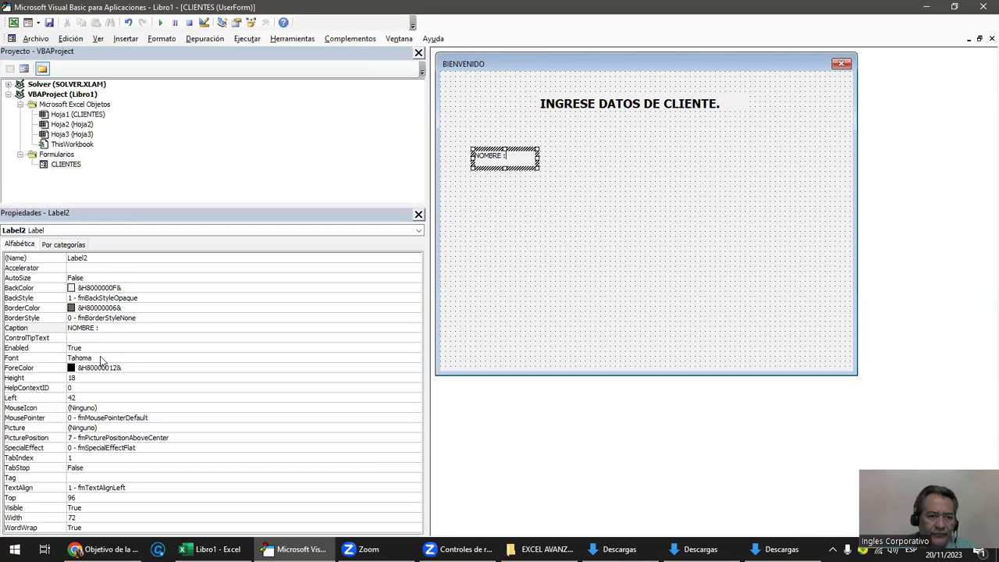
Make the NOMBRE : label bold 12-point.
left_click(100, 357)
left_click(415, 358)
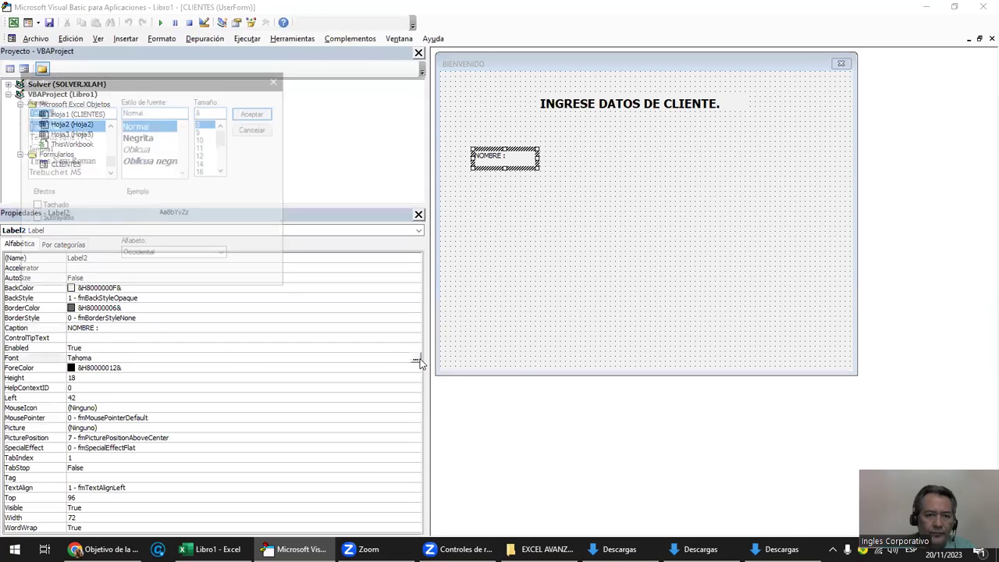
left_click(203, 156)
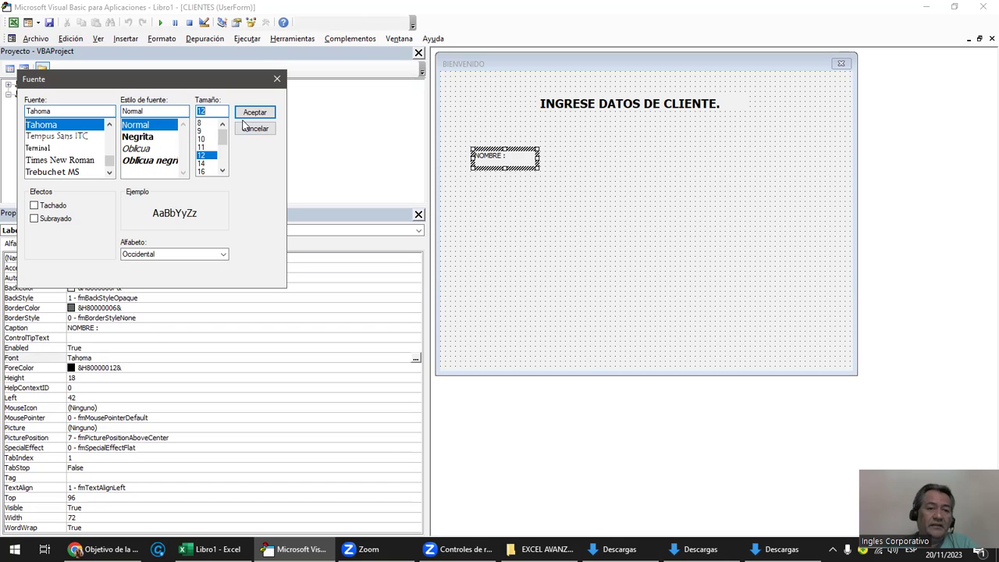
left_click(147, 138)
left_click(255, 114)
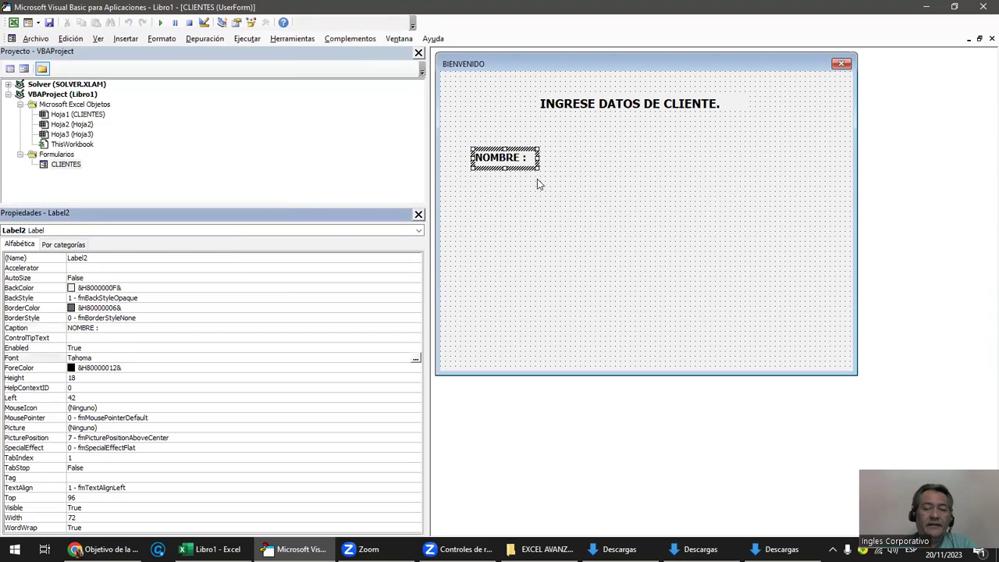
Dismiss the macro list from a run attempt and reselect the form.
left_click(161, 23)
left_click(589, 172)
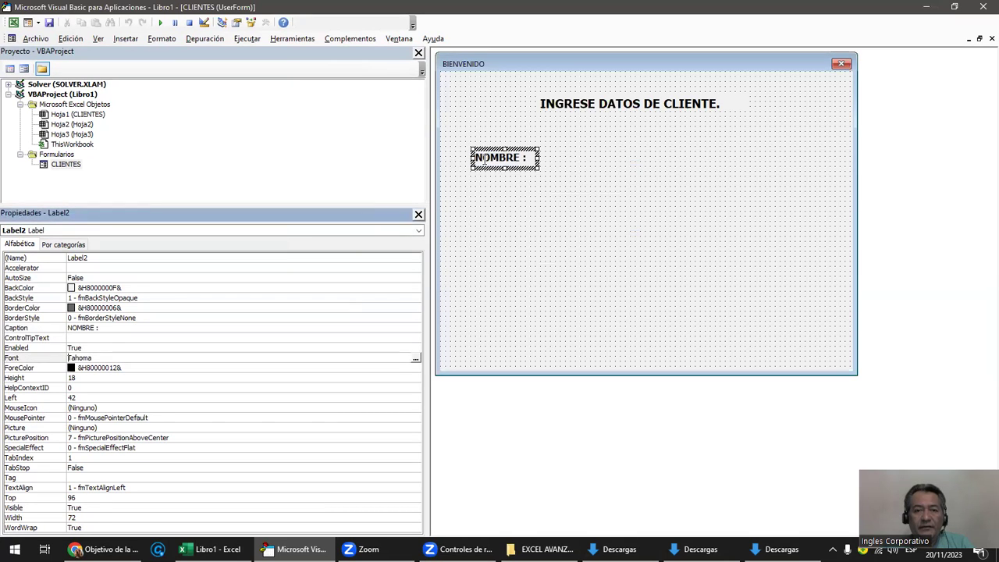
left_click(525, 157)
left_click(640, 241)
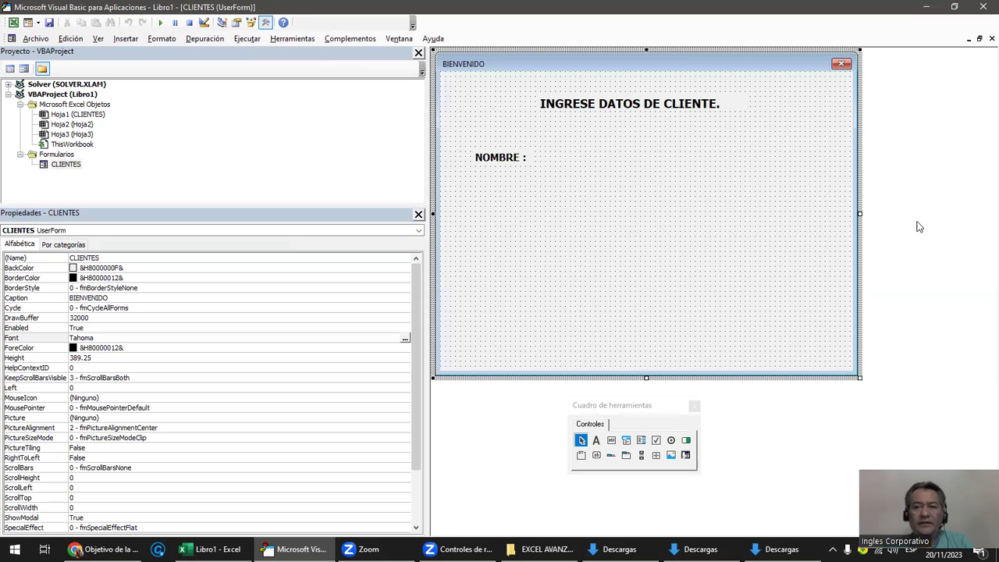
left_click(162, 23)
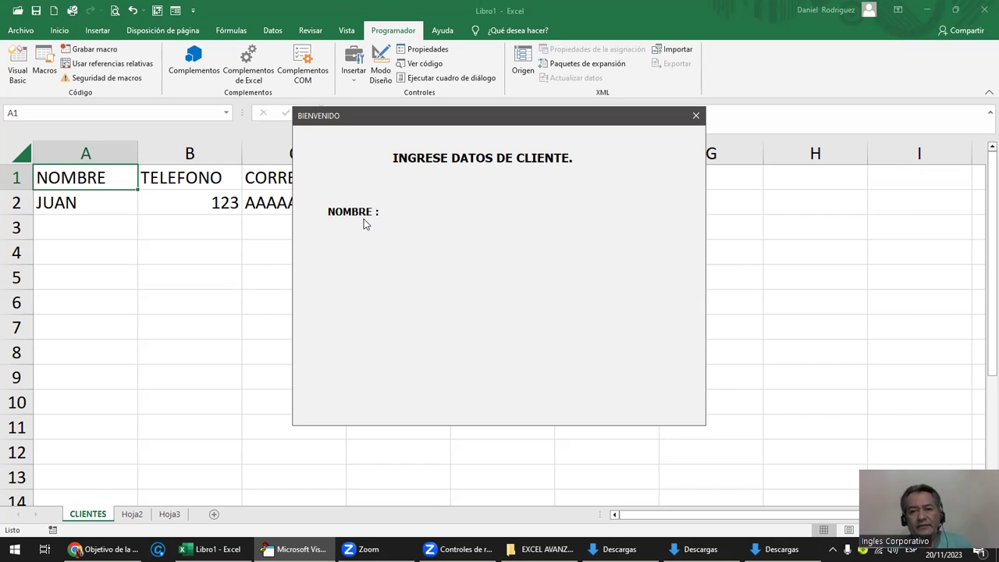
left_click(695, 116)
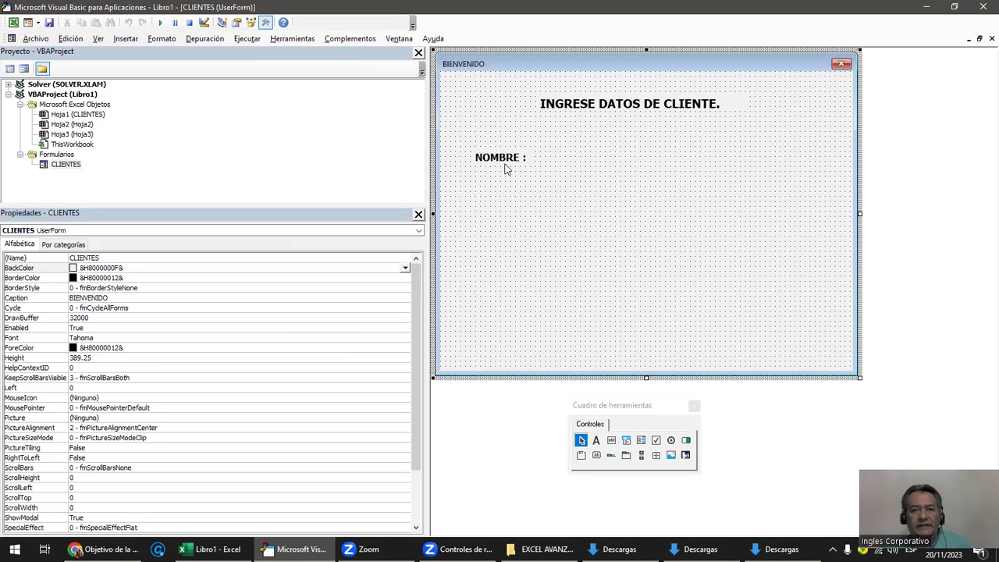
left_click(504, 166)
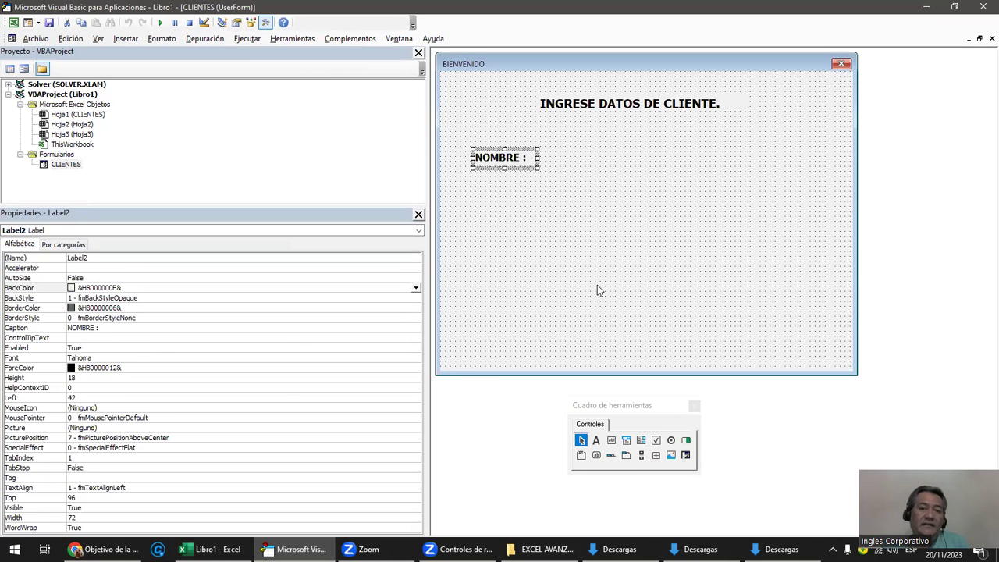
left_click(512, 248)
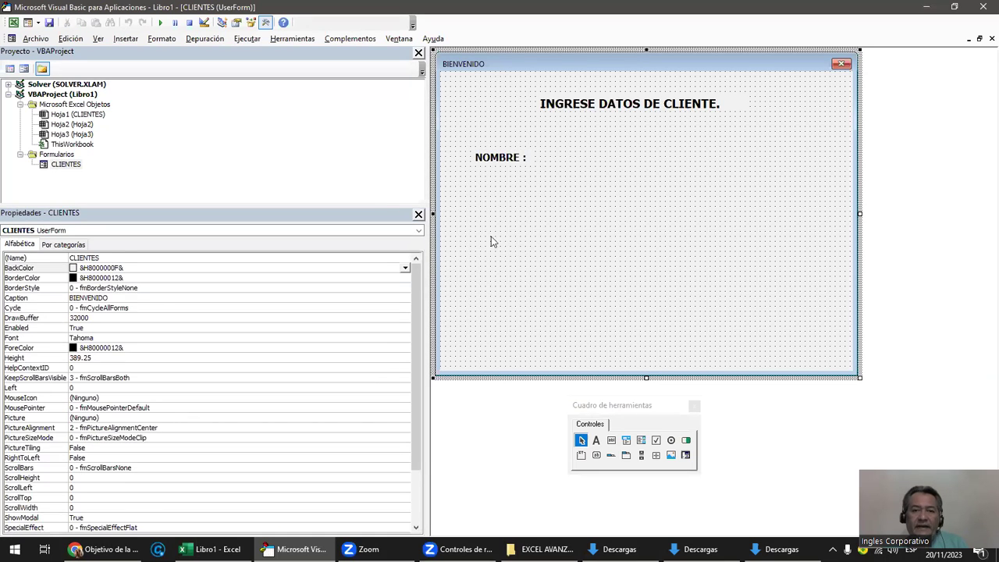
left_click(490, 158)
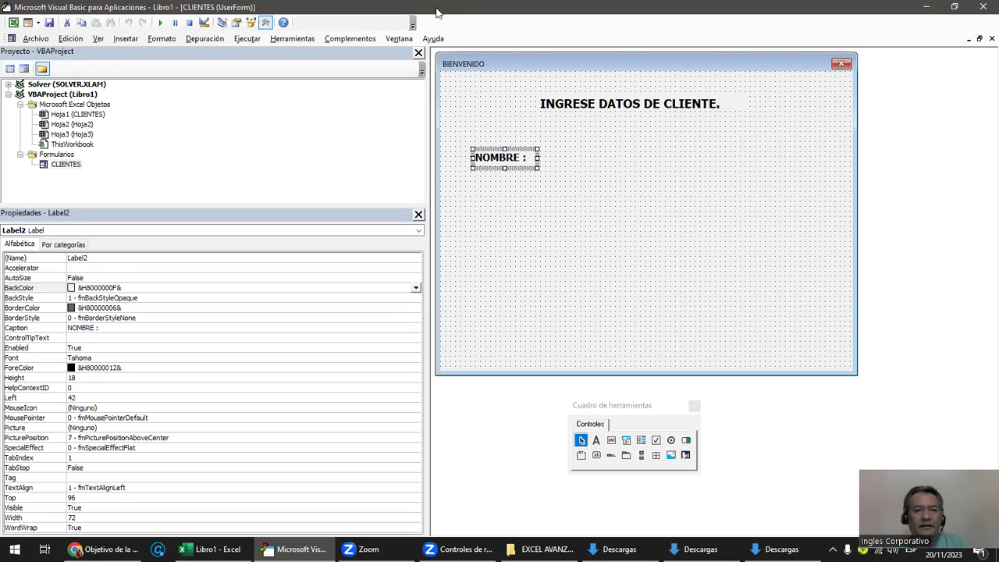
Duplicate the NOMBRE : label and line the copy up under the original.
double_click(437, 11)
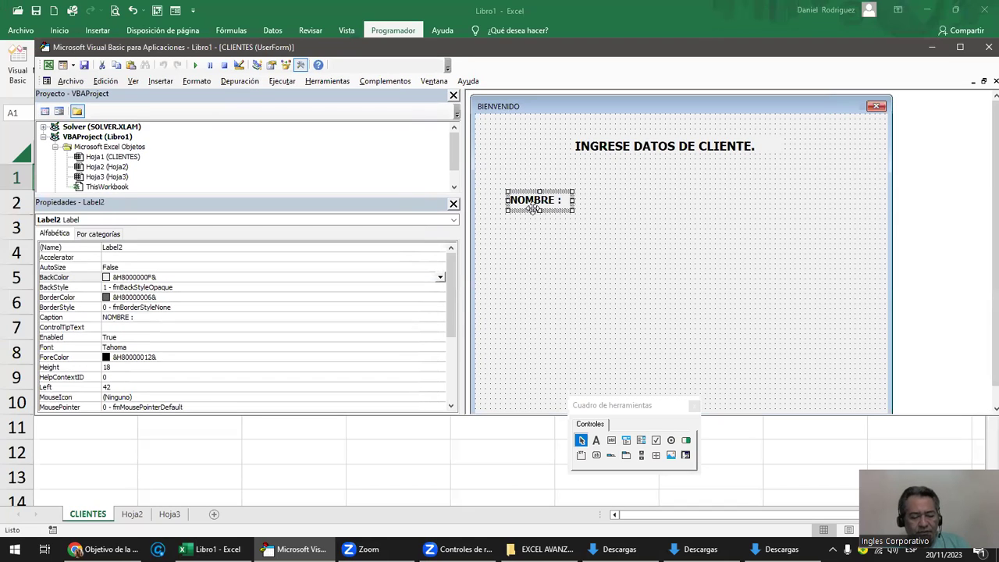
left_click_drag(532, 209, 678, 255, "ctrl")
left_click_drag(665, 249, 523, 244)
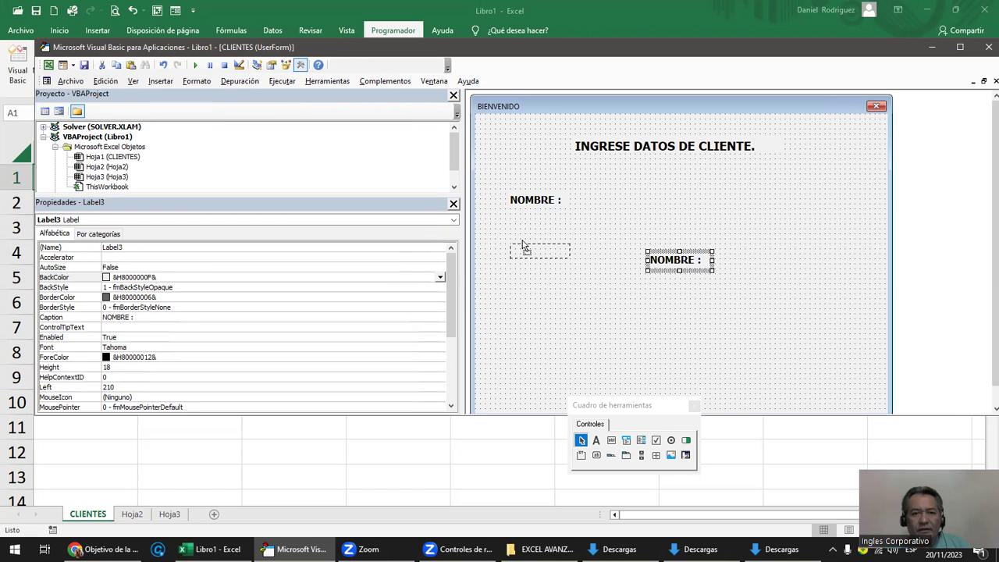
left_click_drag(522, 245, 522, 245)
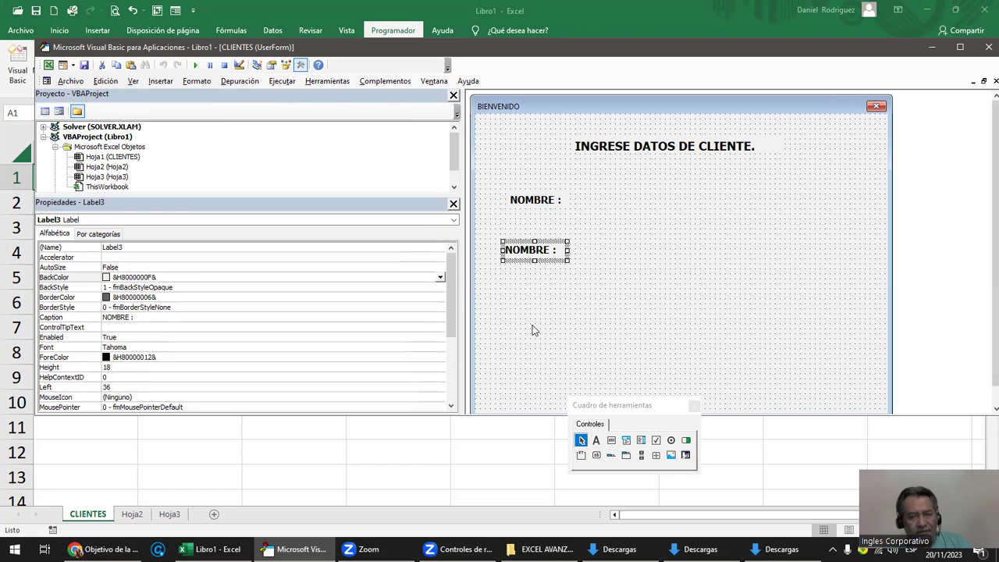
Paste a third NOMBRE : label and stack it below the second one.
key("ctrl+v")
left_click(660, 251)
left_click(664, 261)
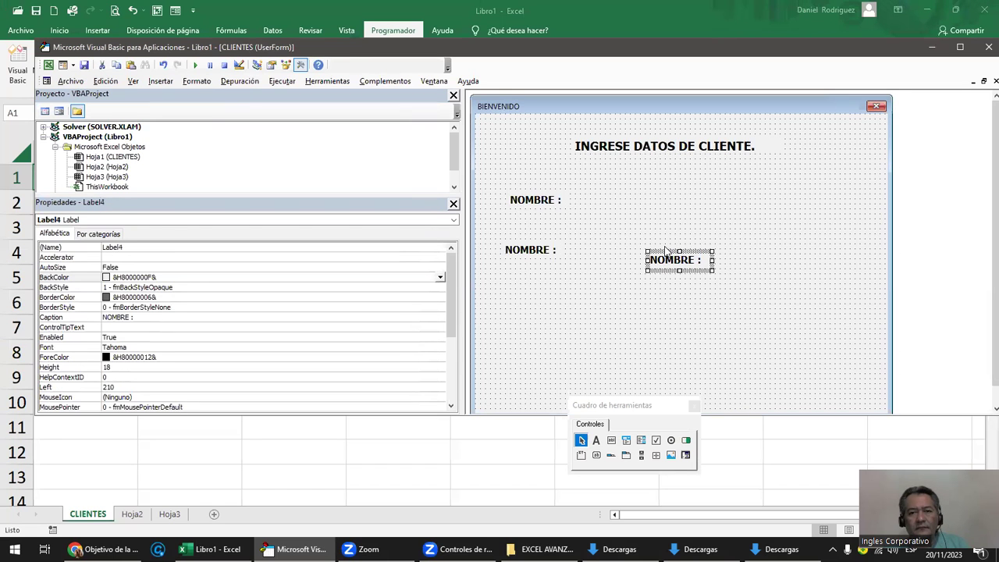
left_click_drag(665, 250, 518, 294)
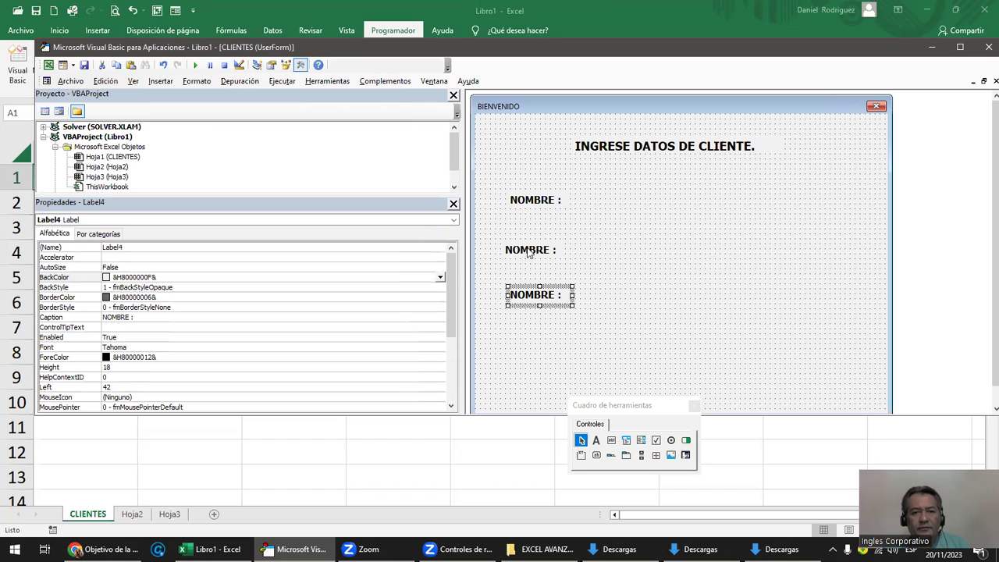
left_click(528, 250)
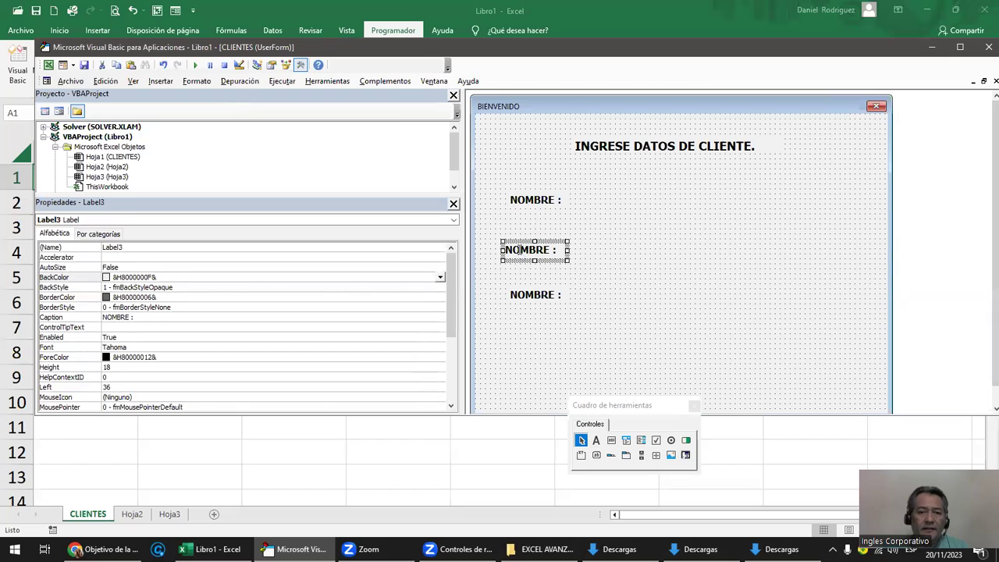
left_click(519, 250)
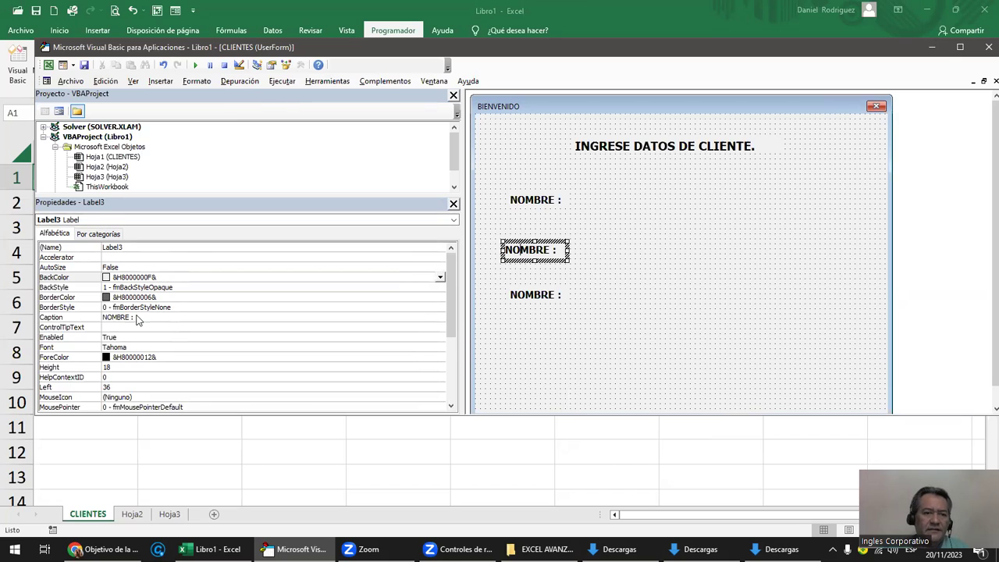
Recaption the middle label 'TELEFONO :' and widen it to fit.
left_click(130, 319)
left_click(134, 319)
left_click_drag(134, 319, 101, 322)
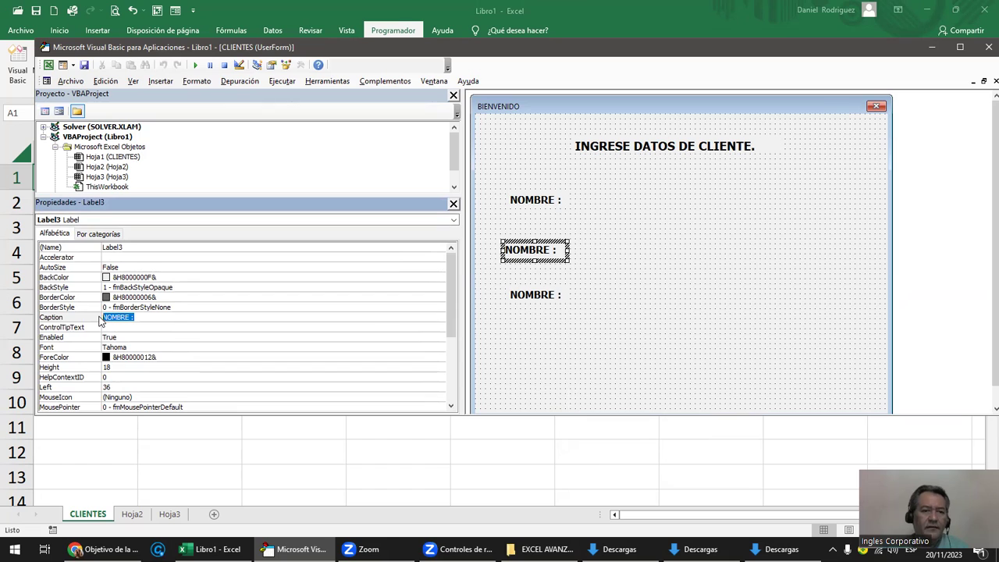
key("BackSpace")
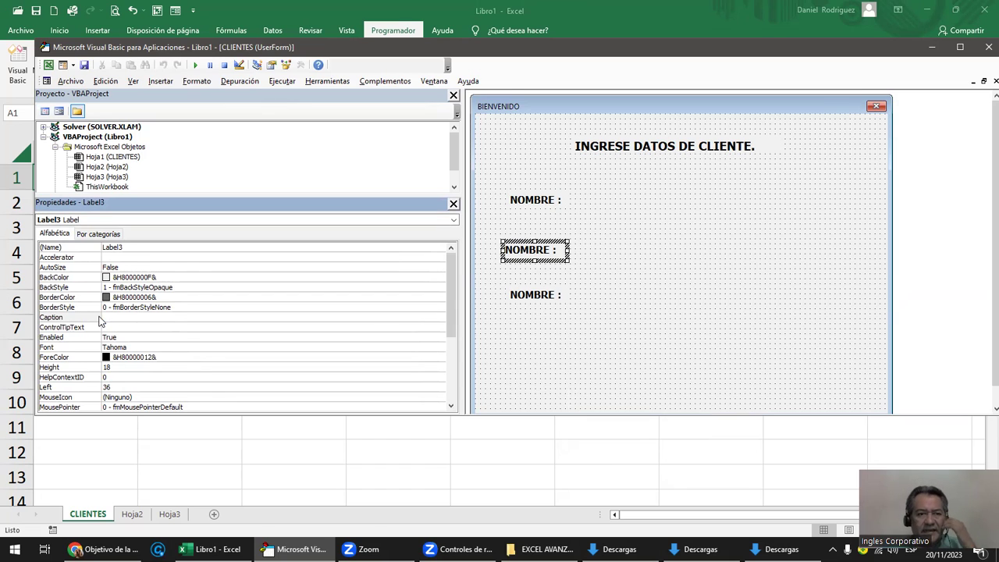
type("TELEFONO")
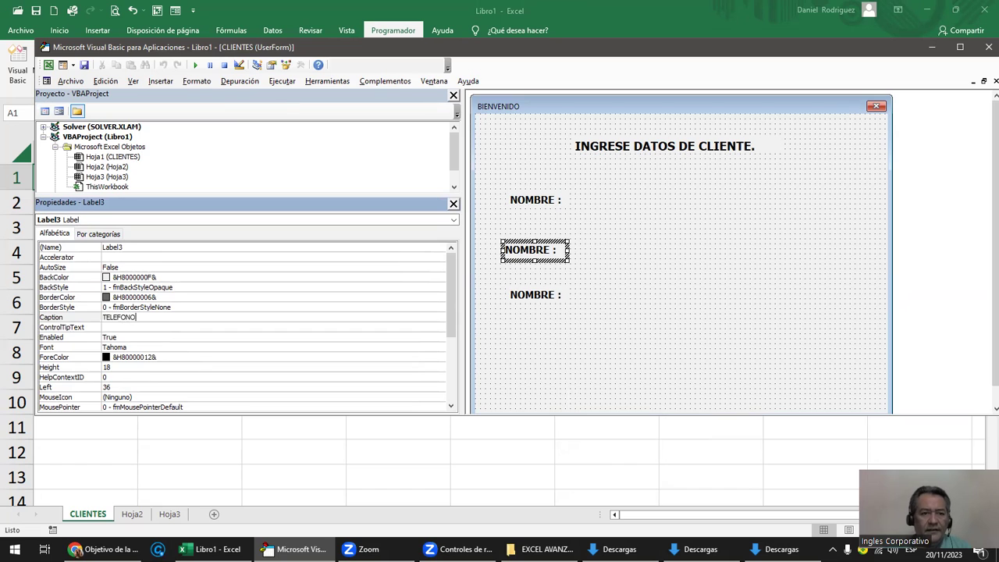
key("Return")
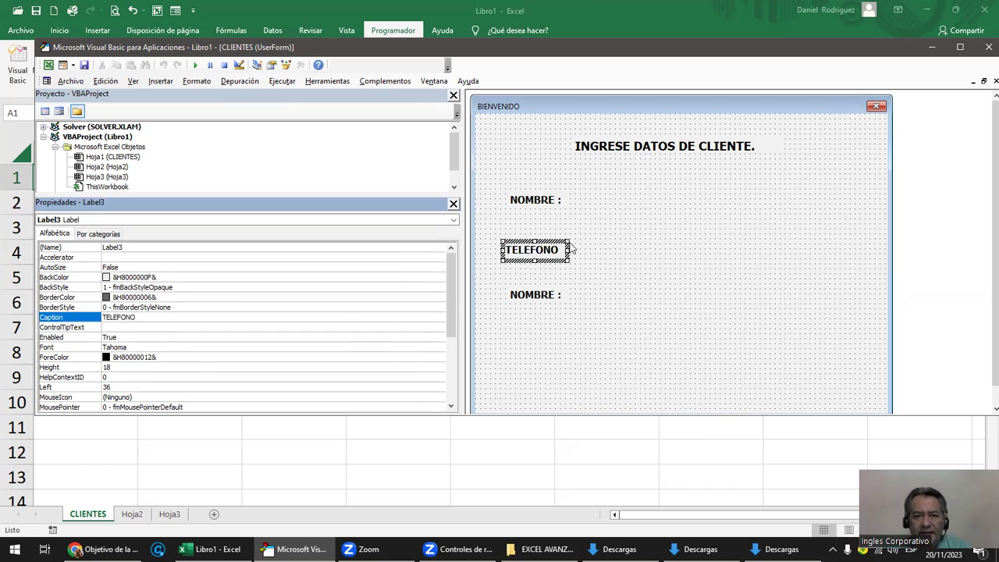
left_click(568, 249)
left_click_drag(575, 252, 585, 253)
type(":")
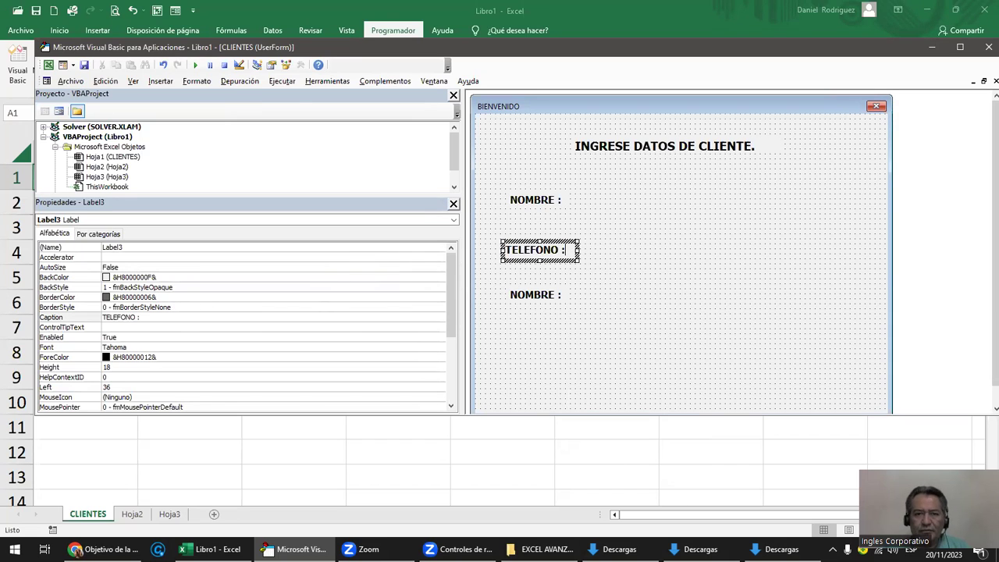
Edit the bottom label in place to read 'CORREO :'.
left_click(541, 299)
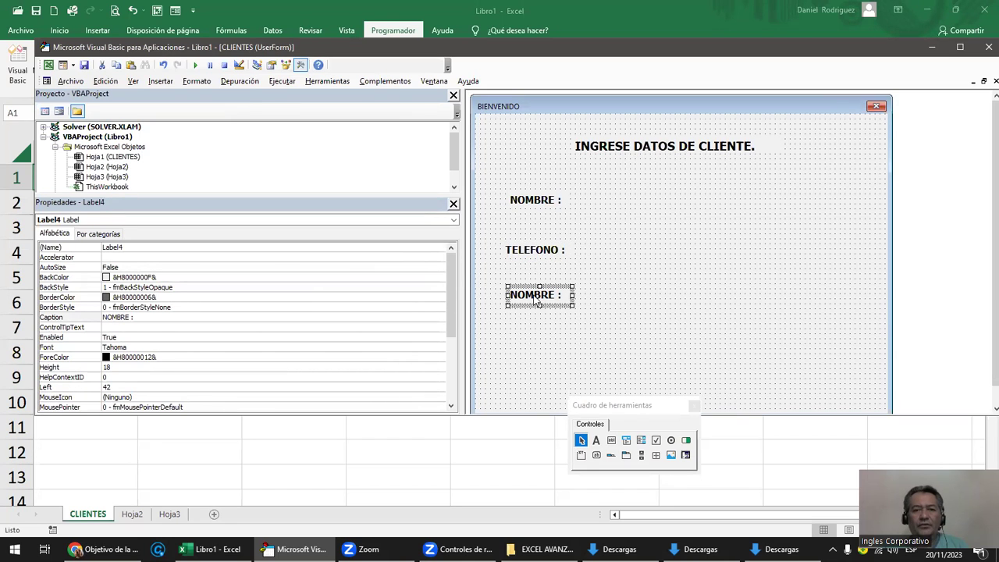
left_click(534, 300)
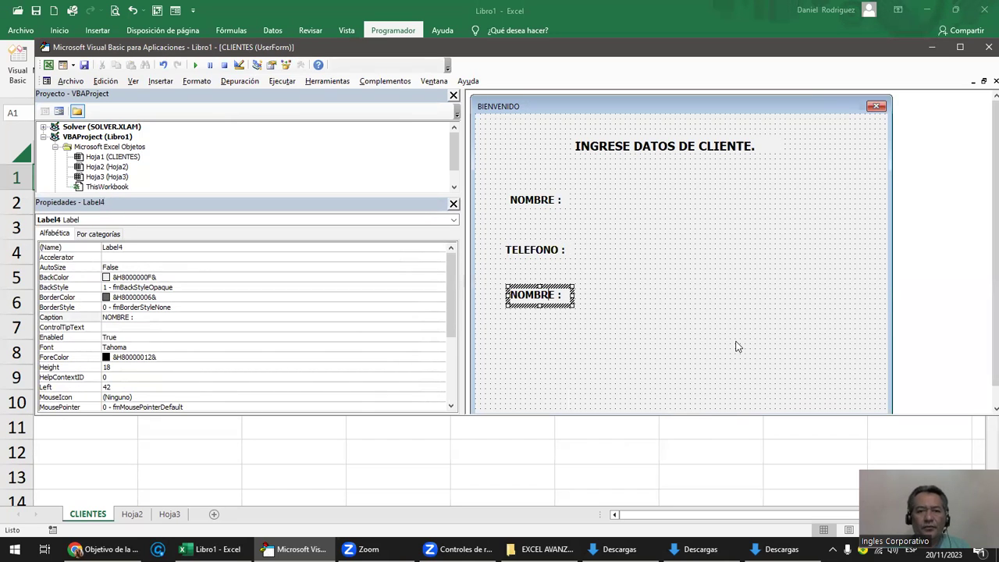
key("BackSpace")
key("BackSpace")
key("BackSpace")
key("BackSpace")
key("BackSpace")
key("BackSpace")
key("BackSpace")
type("CORREO")
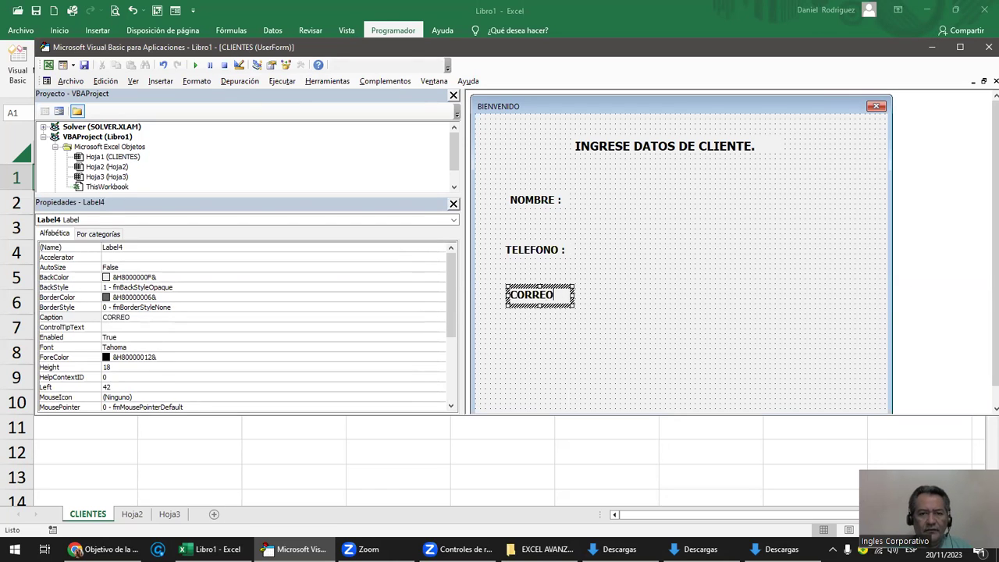
type(" :")
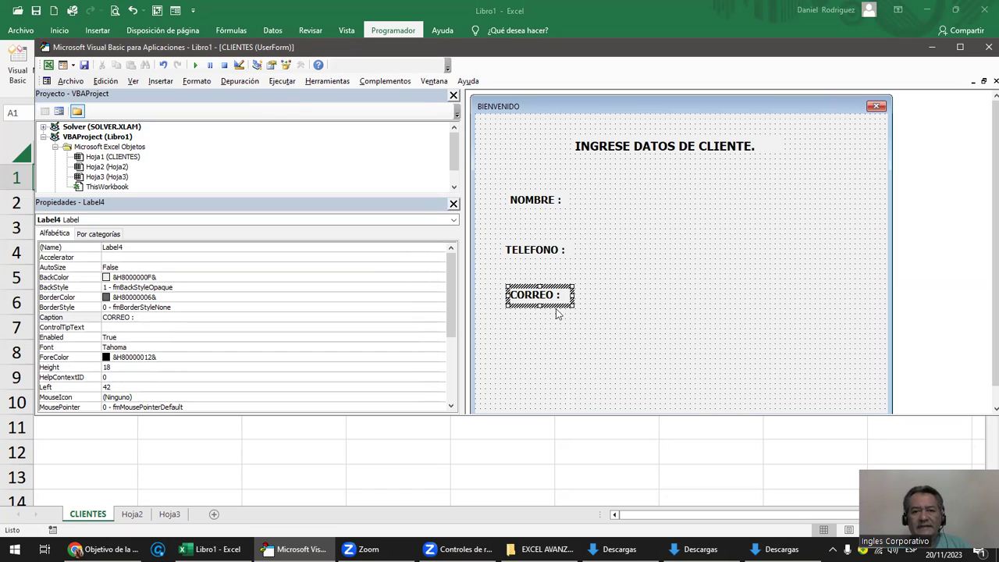
Test-run the form, close the preview, and cancel both save prompts.
left_click(195, 65)
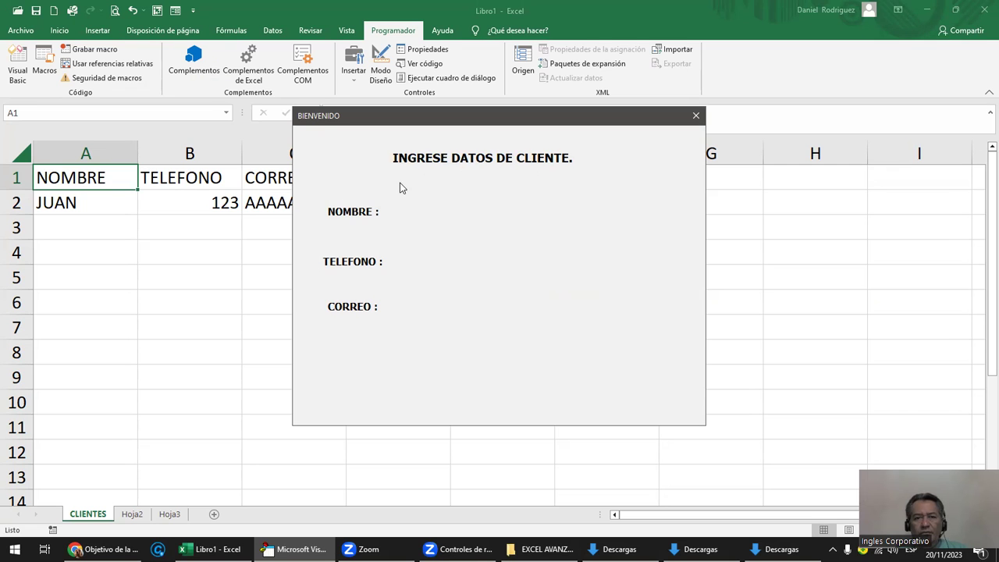
left_click(696, 116)
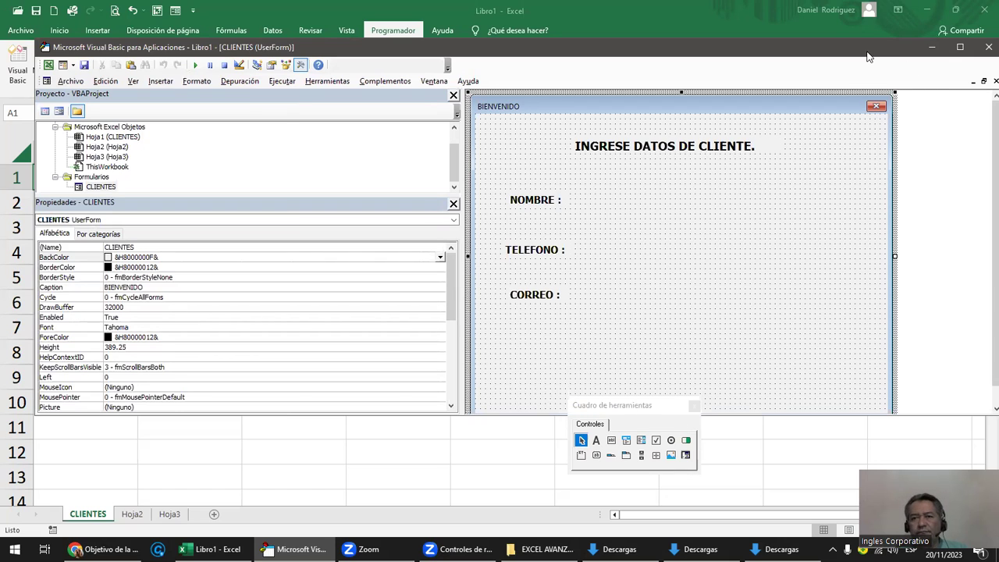
left_click(86, 66)
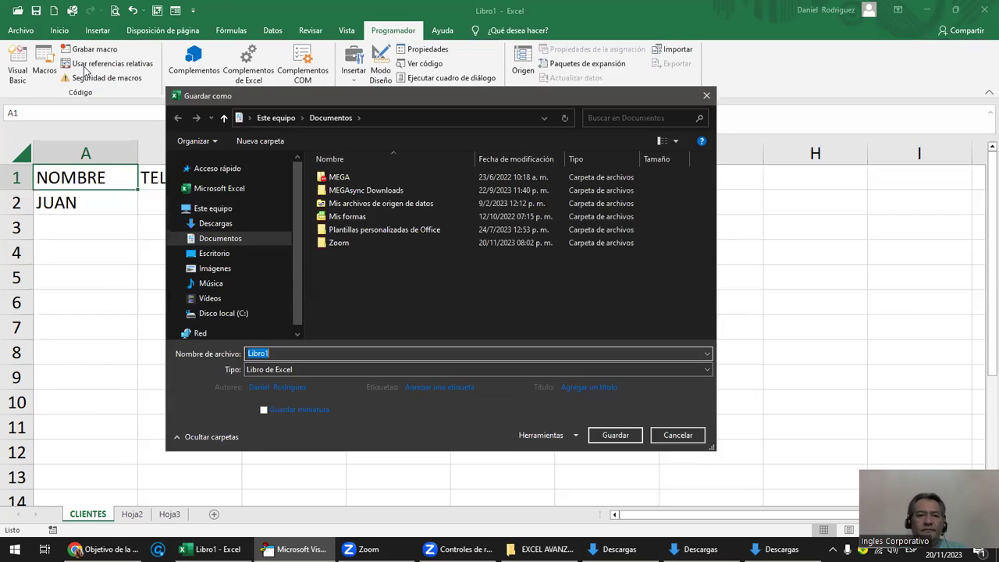
key("Escape")
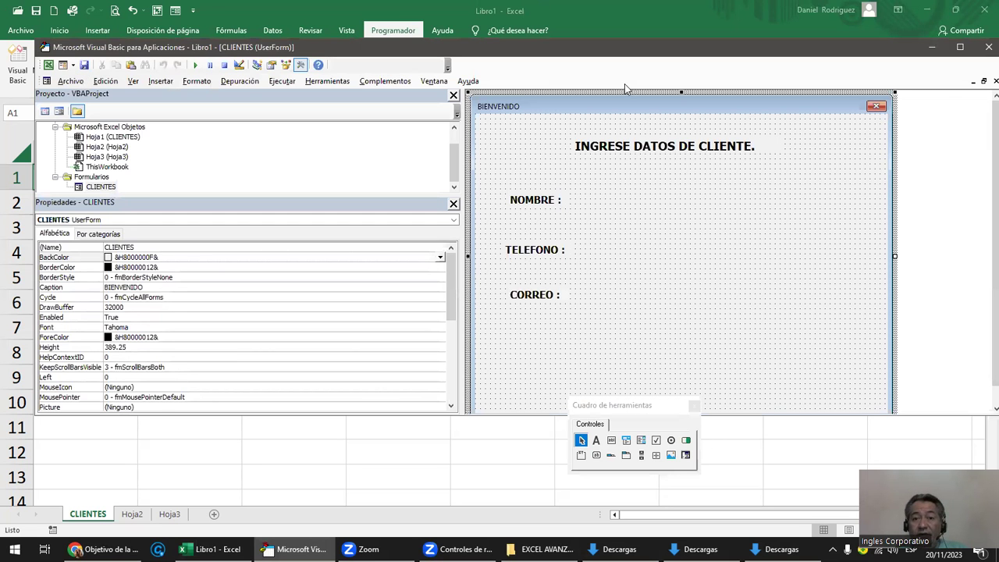
left_click(84, 64)
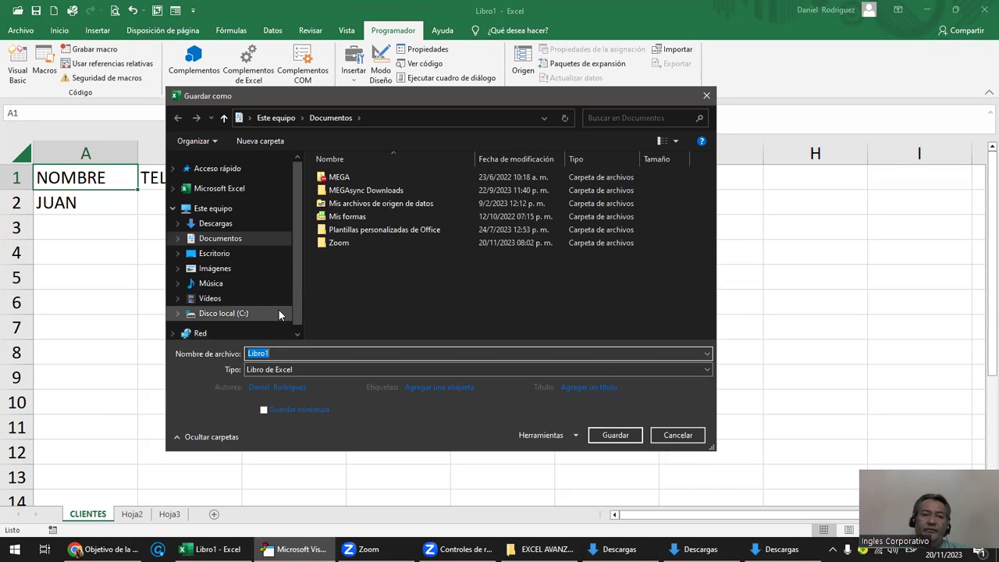
key("Escape")
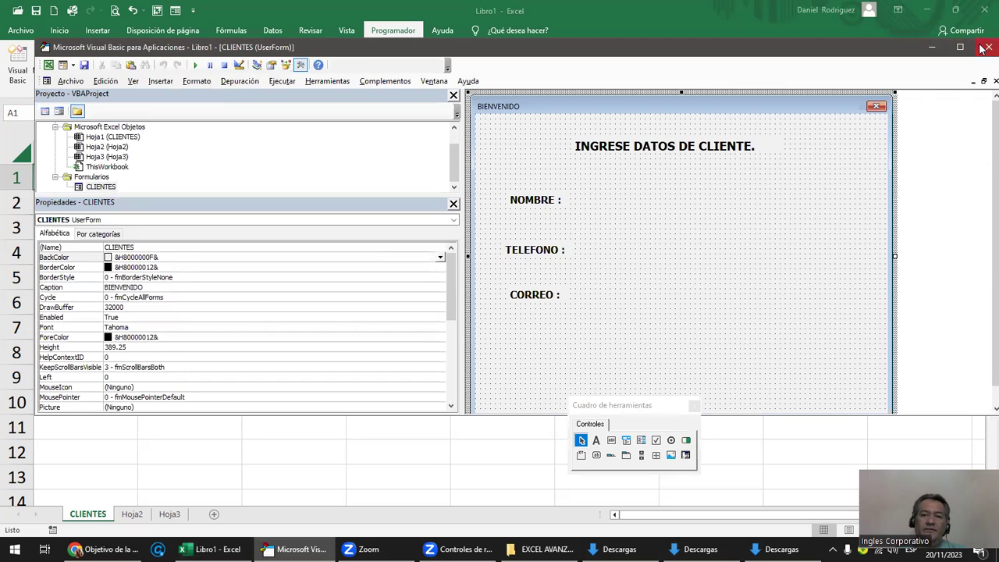
Close the VBA editor and return to Excel's CLIENTES sheet.
left_click(985, 48)
left_click(297, 278)
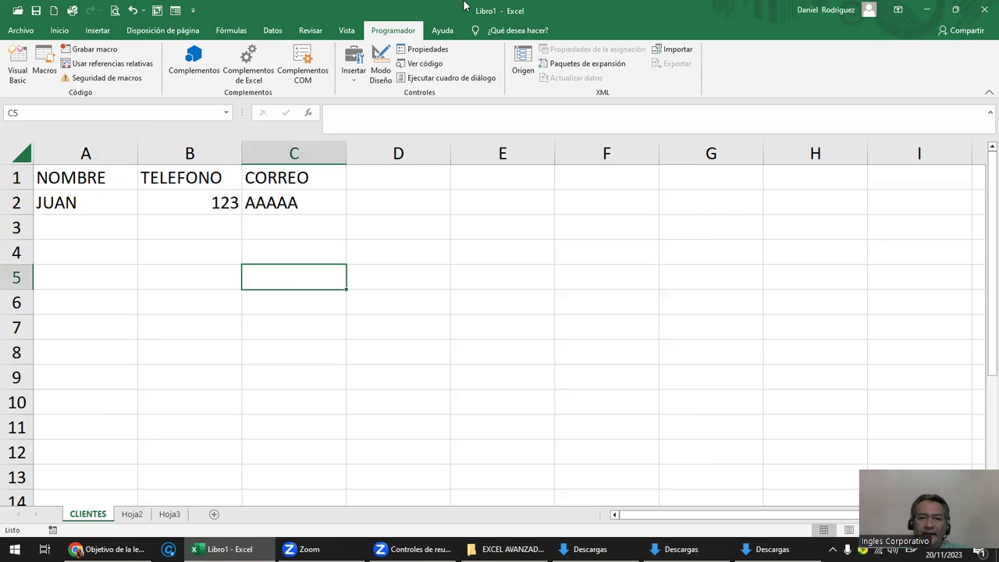
left_click_drag(463, 6, 519, 50)
double_click(568, 44)
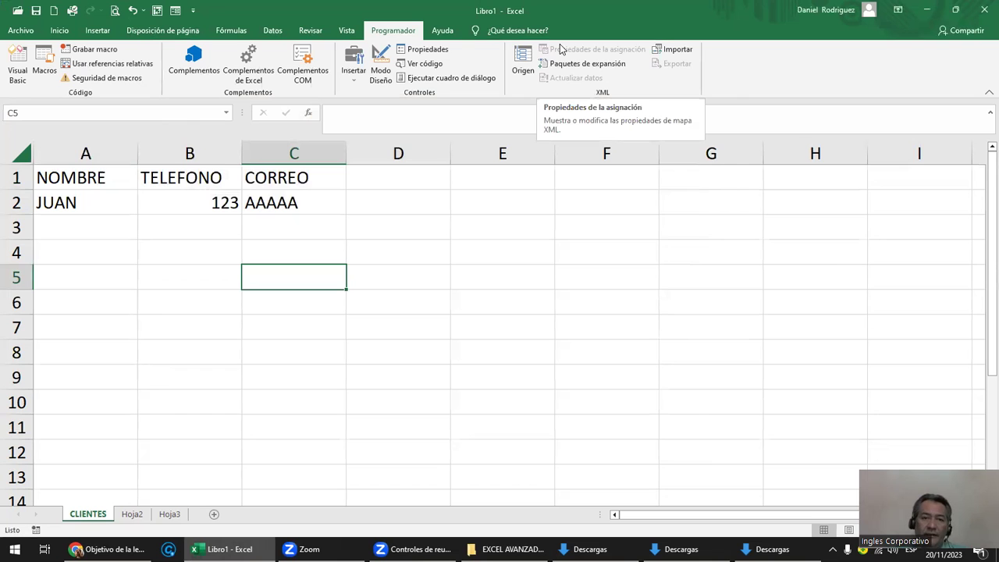
Save the workbook to Escritorio as CLIENTES, type Libro de Excel habilitado para macros.
left_click(12, 32)
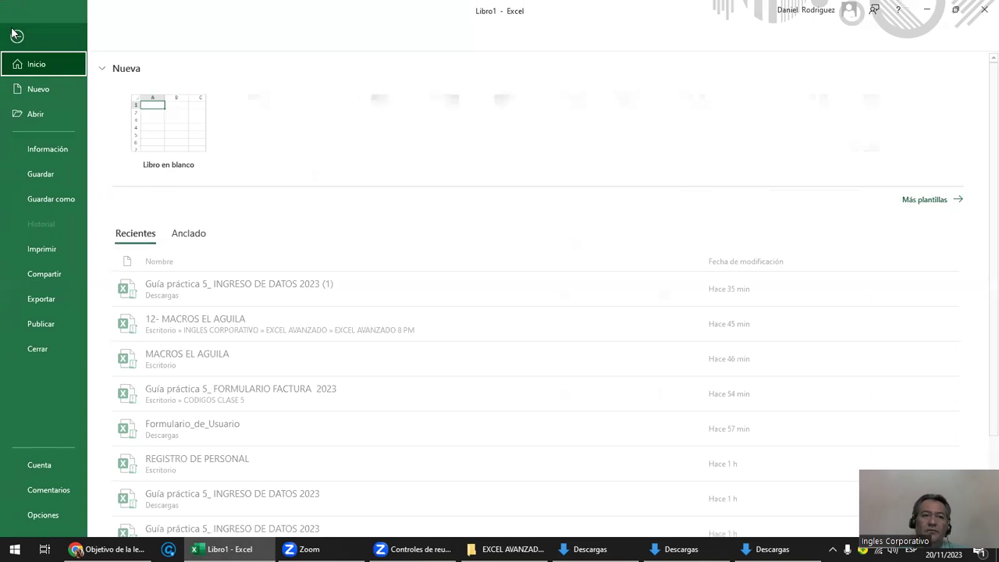
left_click(48, 175)
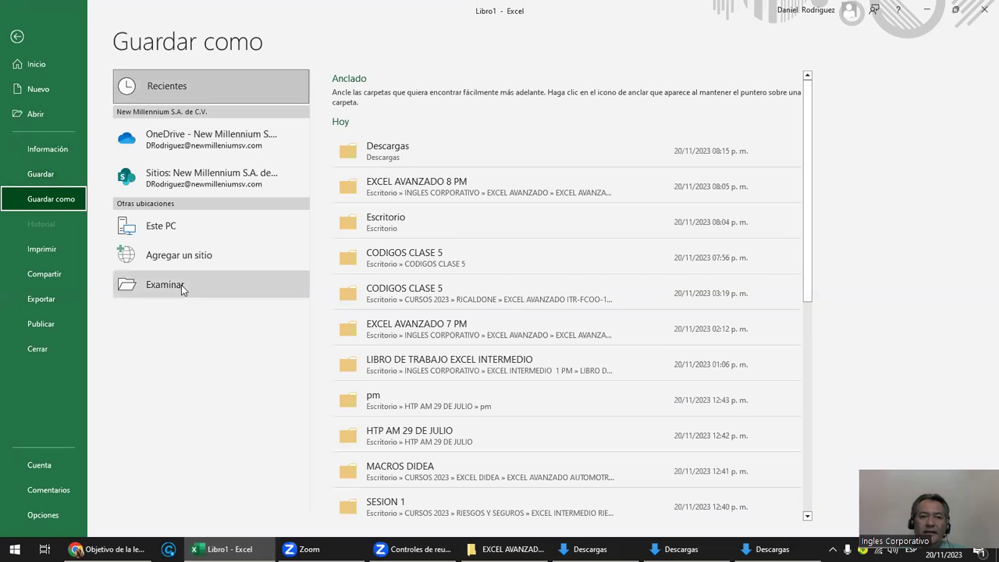
left_click(165, 285)
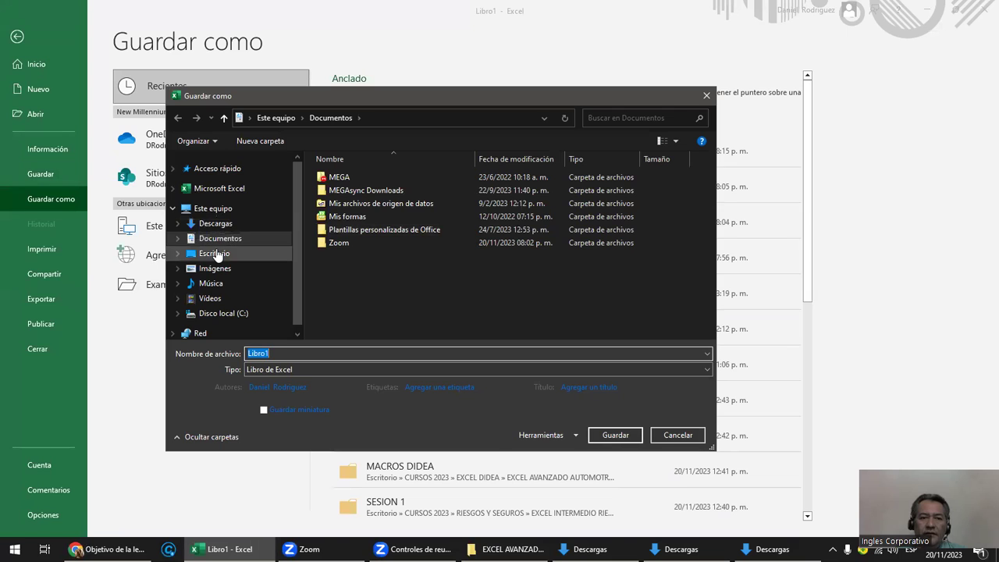
left_click(215, 254)
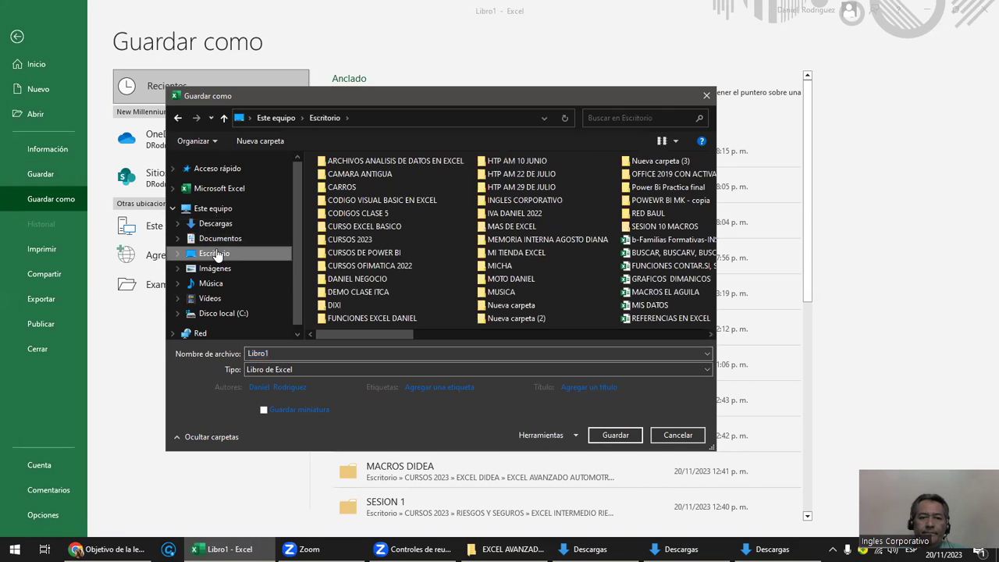
left_click(281, 353)
type("CLIENTES")
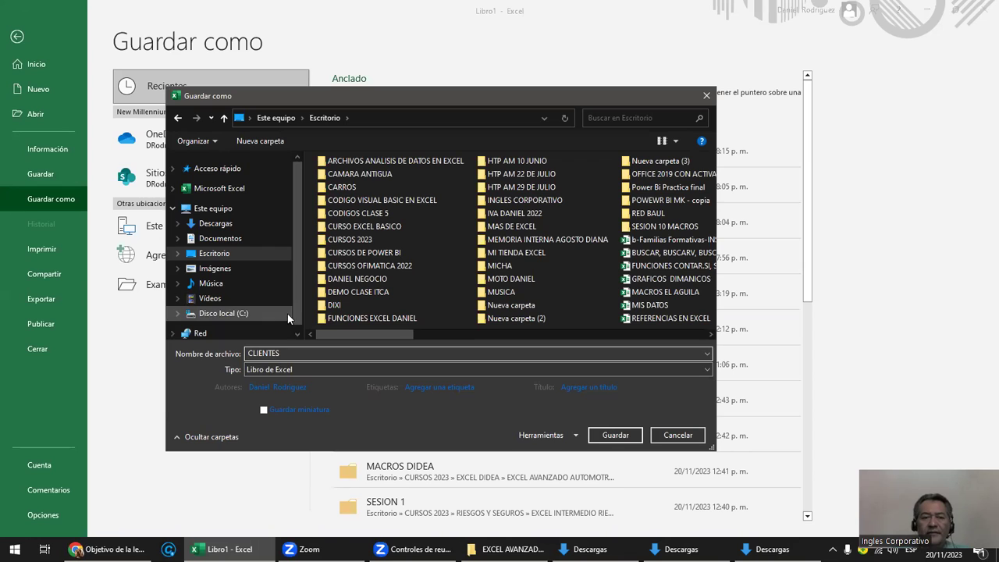
left_click(289, 367)
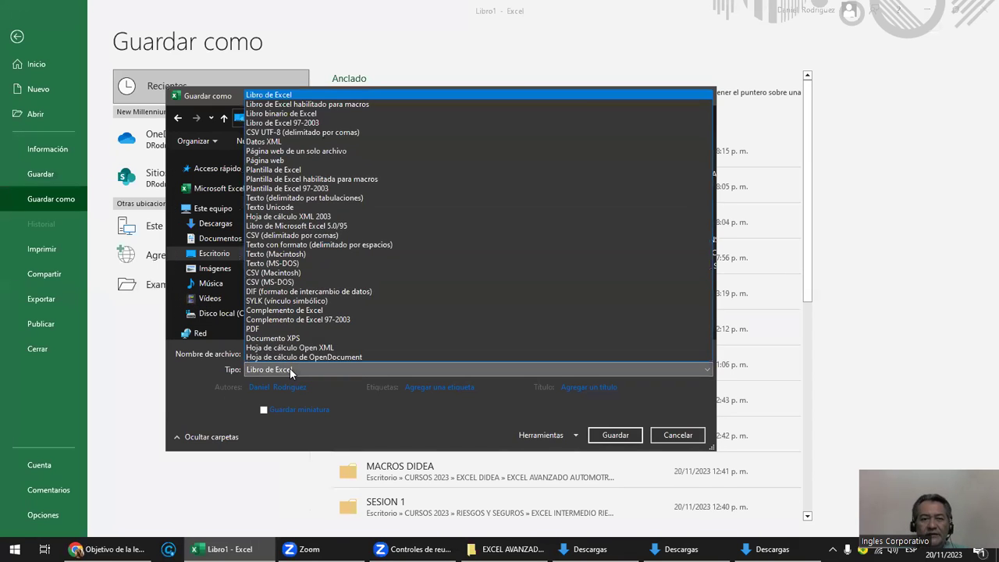
left_click(338, 105)
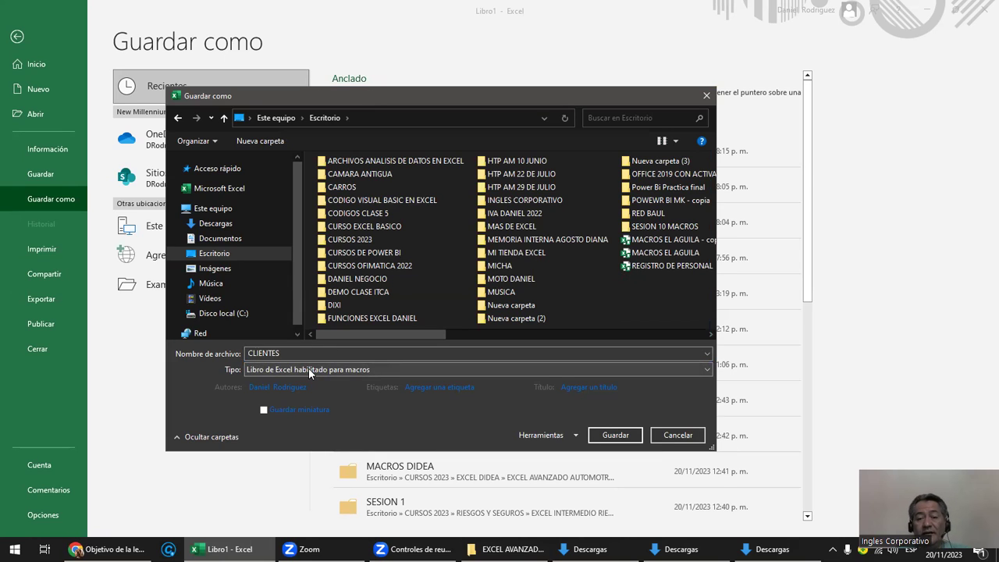
left_click(603, 434)
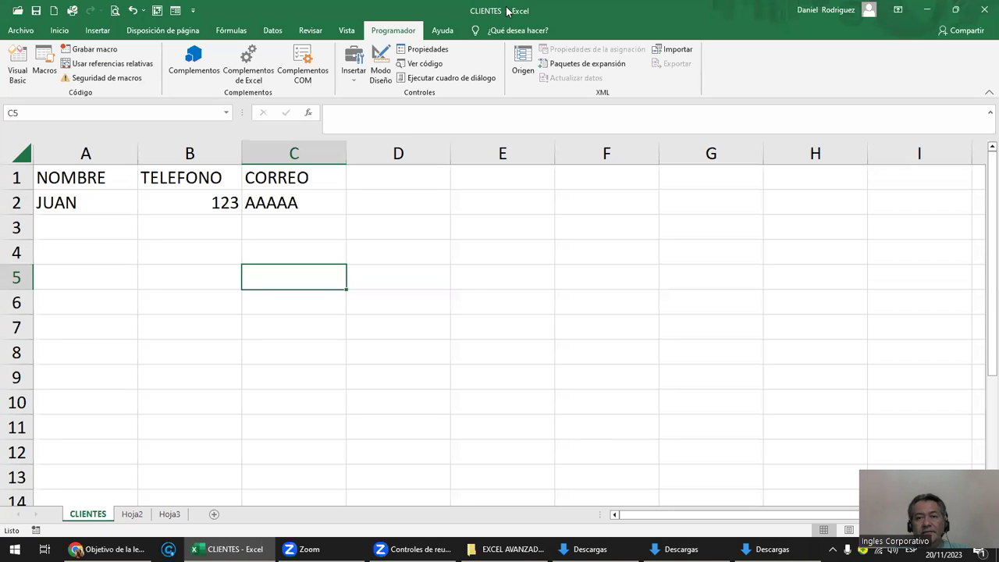
left_click(926, 9)
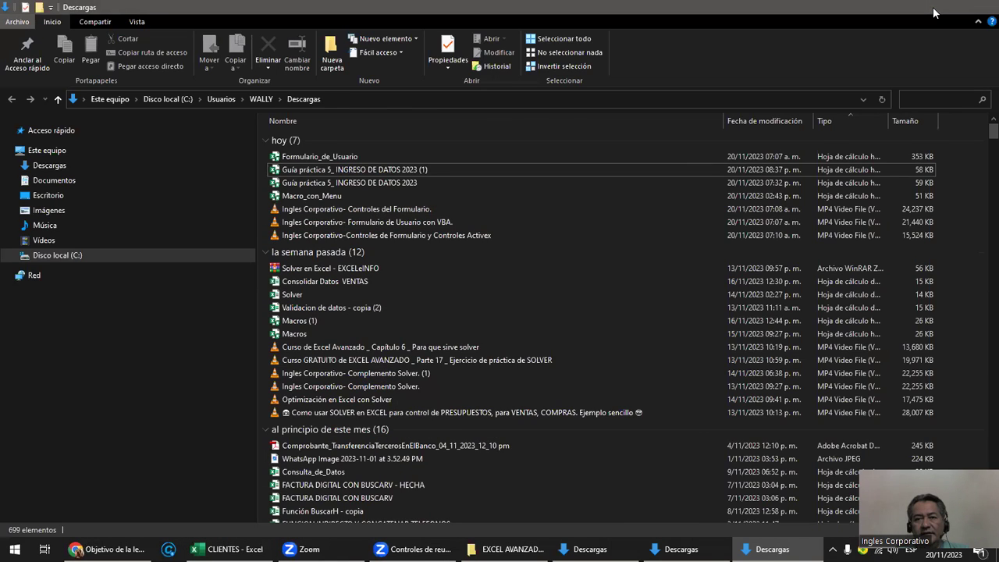
Minimize Descargas and move the CLIENTES file icon below INGLES CORPORATIVO on the desktop.
left_click(927, 8)
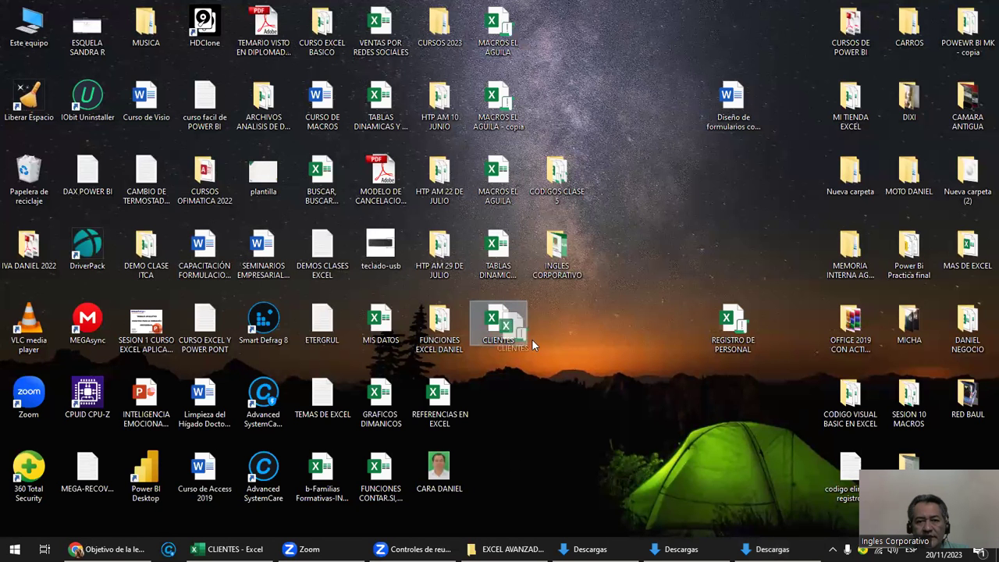
left_click_drag(507, 331, 559, 370)
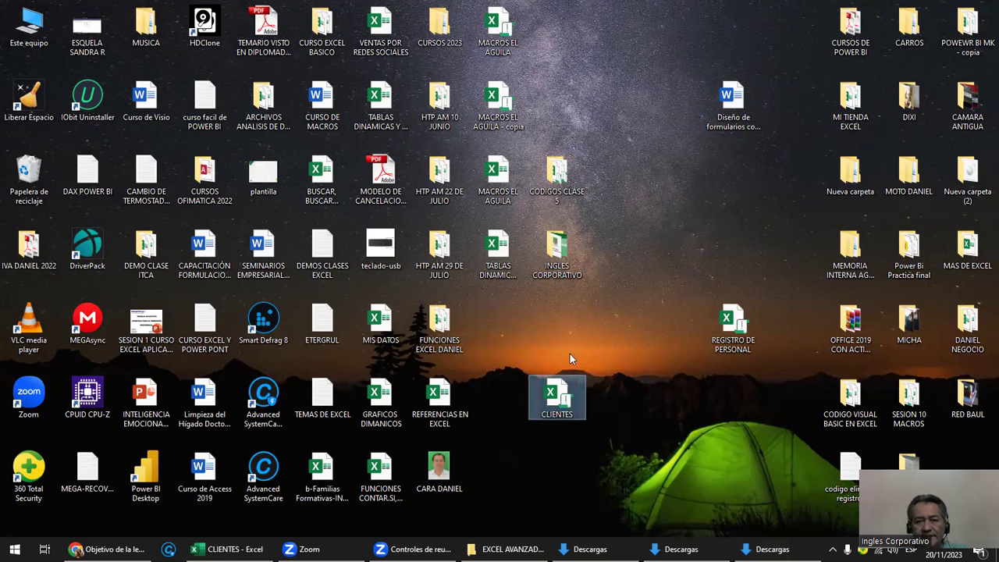
left_click(589, 436)
Open the VBA editor from CLIENTES, preview and close the BIENVENIDO form, then maximize the editor.
left_click(229, 548)
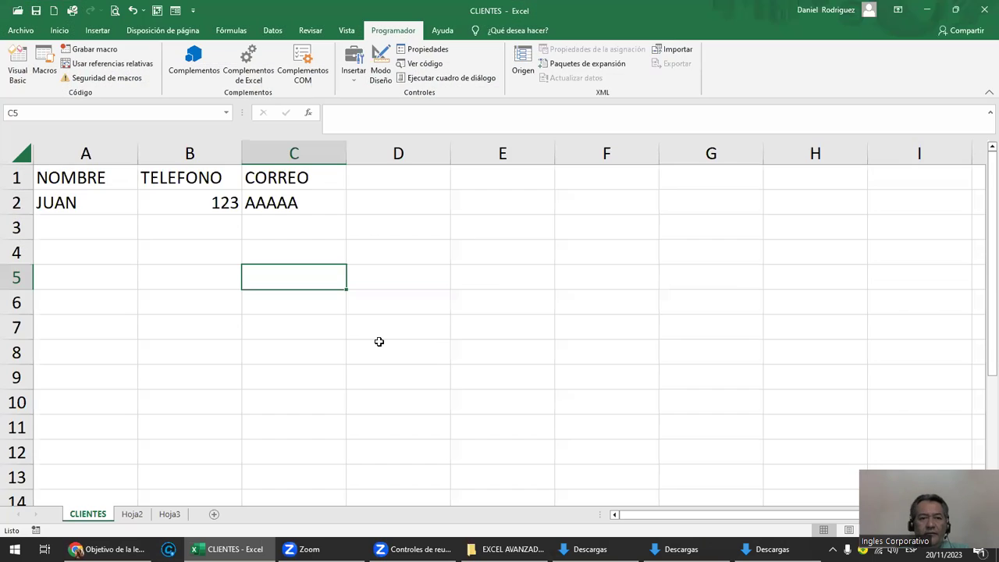
left_click(19, 69)
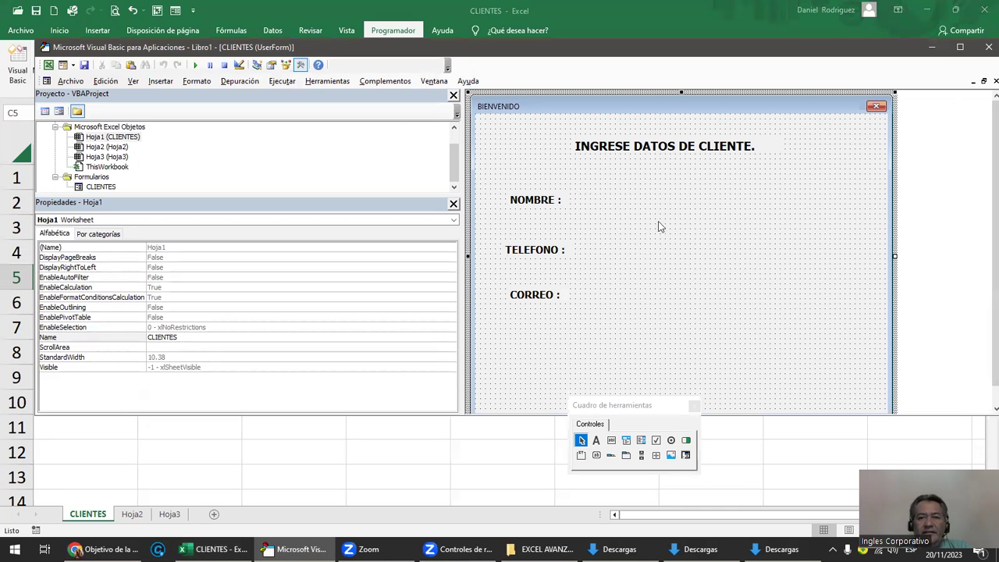
left_click(195, 65)
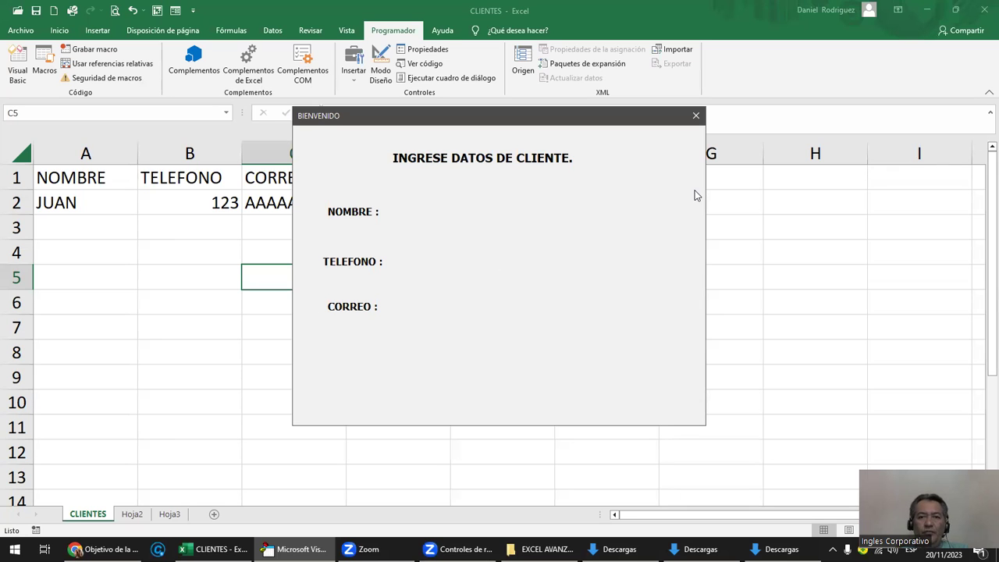
left_click(696, 115)
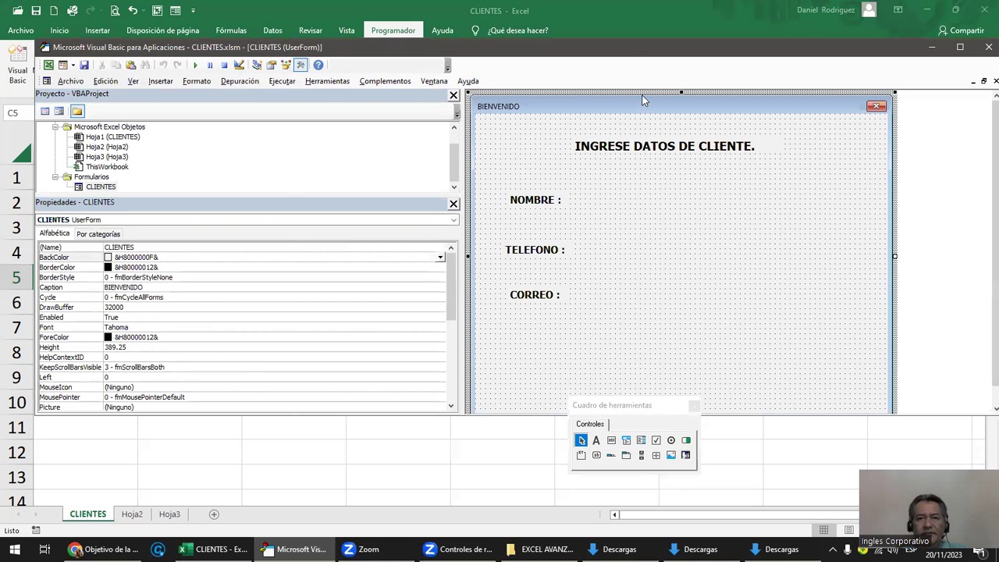
double_click(631, 48)
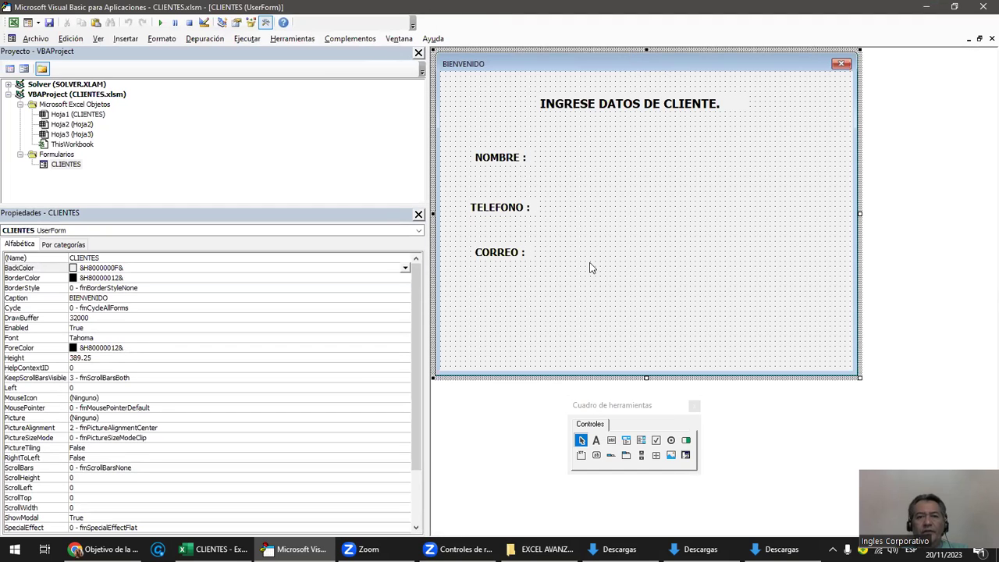
Draw TextBox1 beside the NOMBRE label with Cuadro de texto, then run the form.
left_click(611, 442)
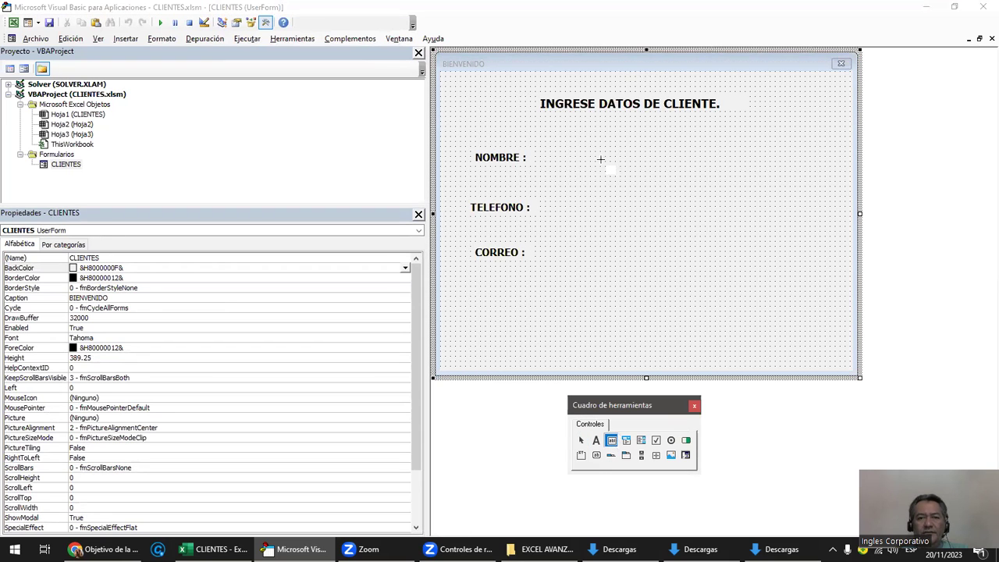
mouse_move(594, 146)
left_mouse_down()
mouse_move(722, 178)
mouse_move(796, 179)
left_mouse_up()
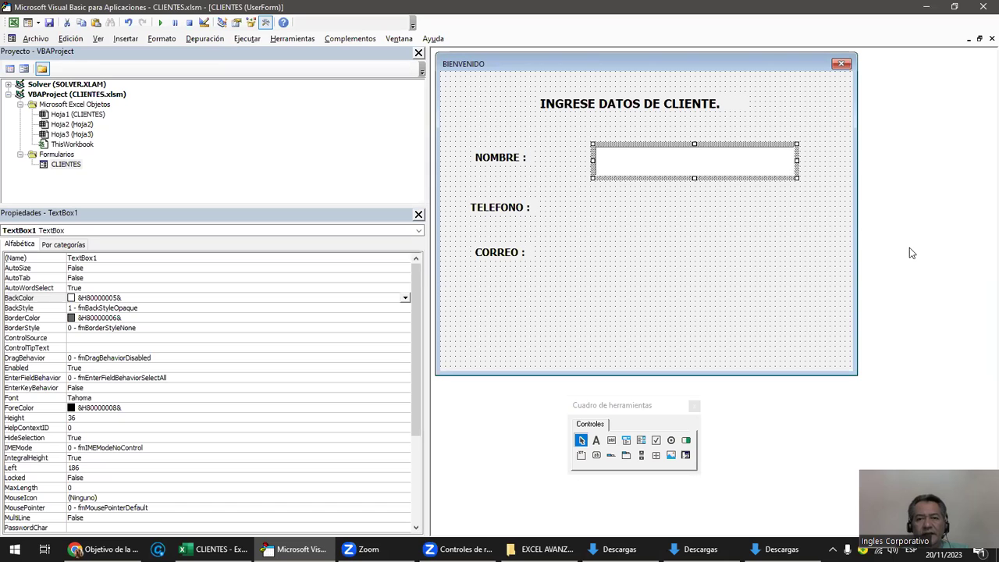
left_click(160, 23)
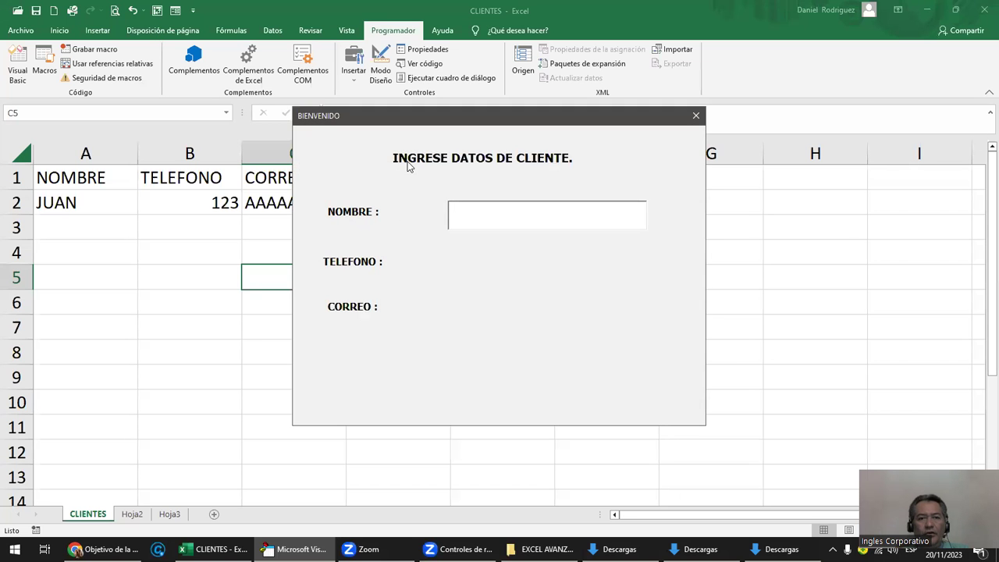
Type a sample name into the running form's NOMBRE box, select it, then close the form.
left_click_drag(381, 124, 477, 125)
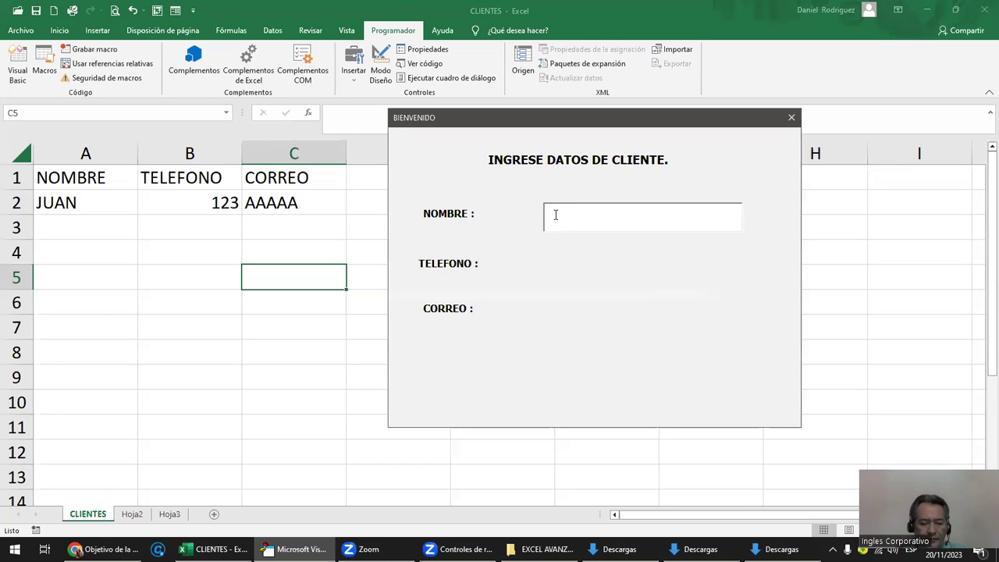
type("JUAN")
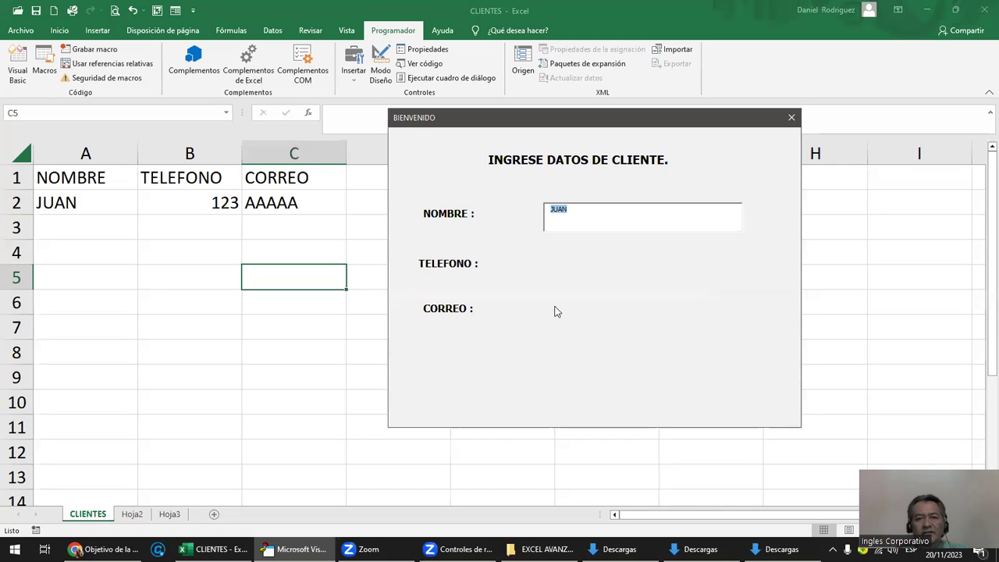
left_click(582, 215)
left_click_drag(552, 207, 593, 207)
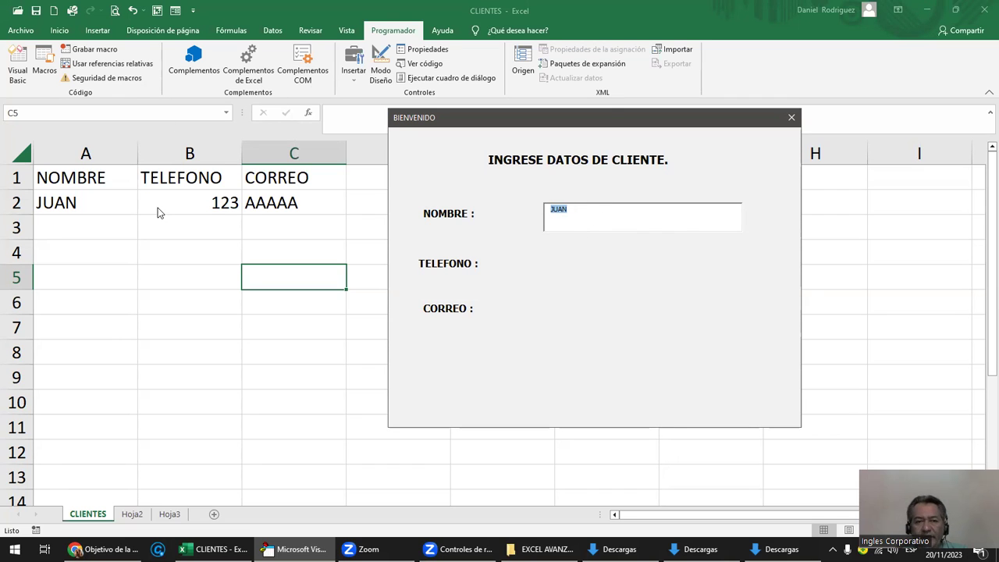
left_click(788, 118)
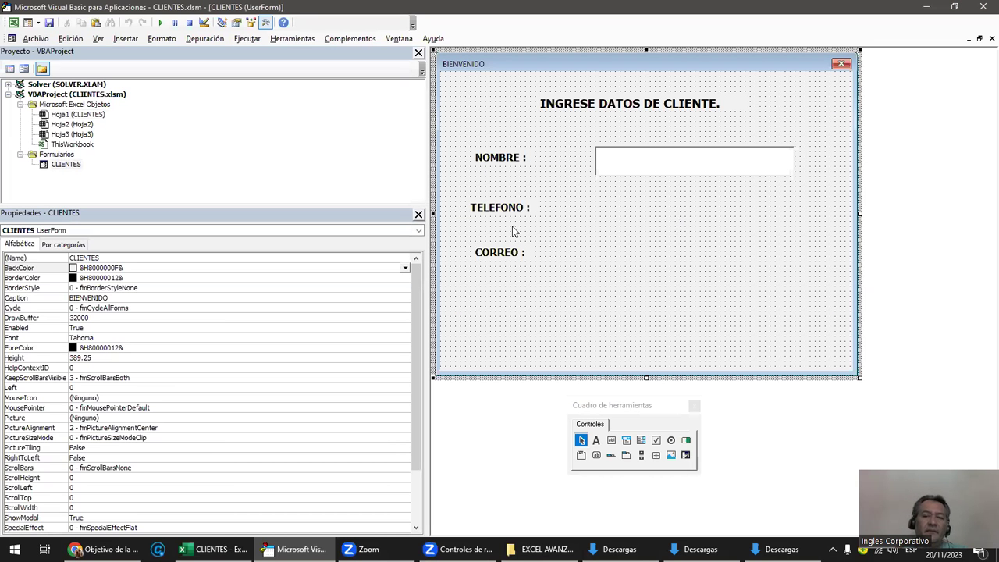
left_click(615, 165)
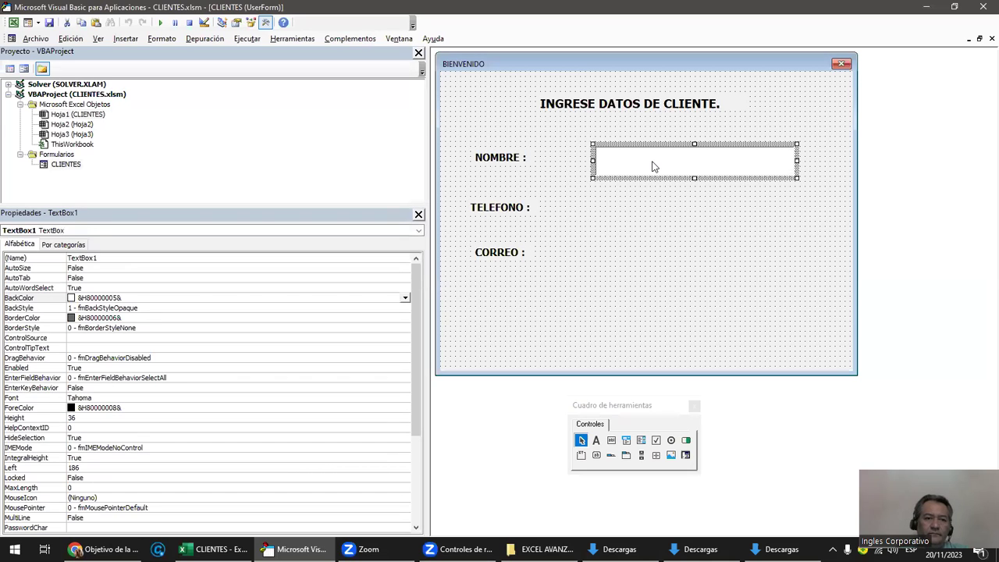
left_click(99, 260)
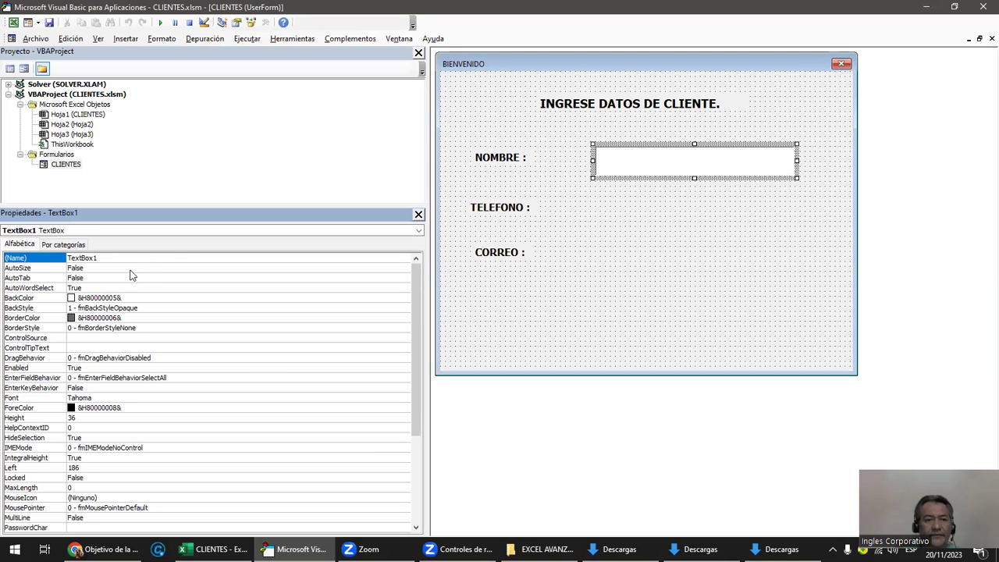
left_click(109, 258)
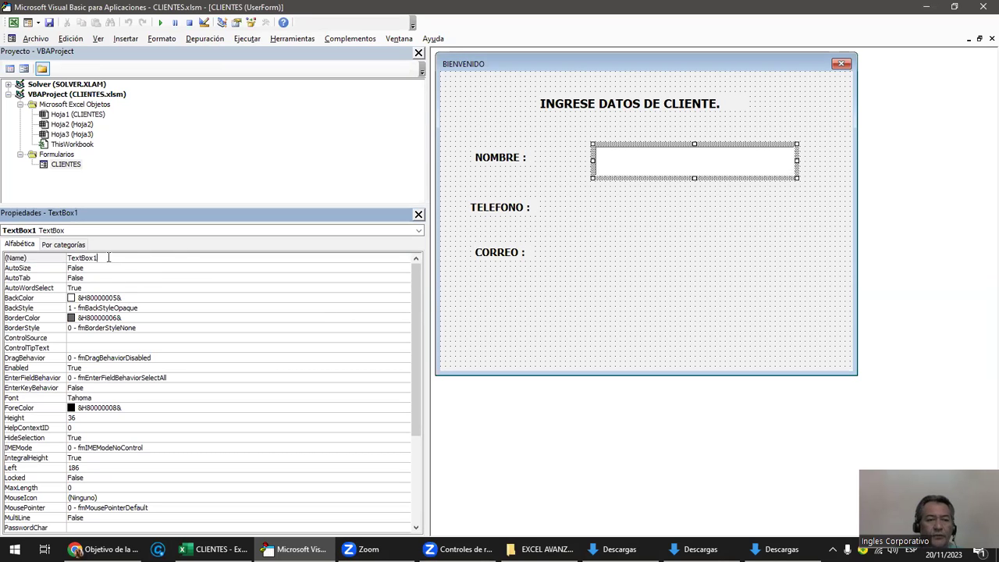
left_click(613, 187)
left_click(618, 180)
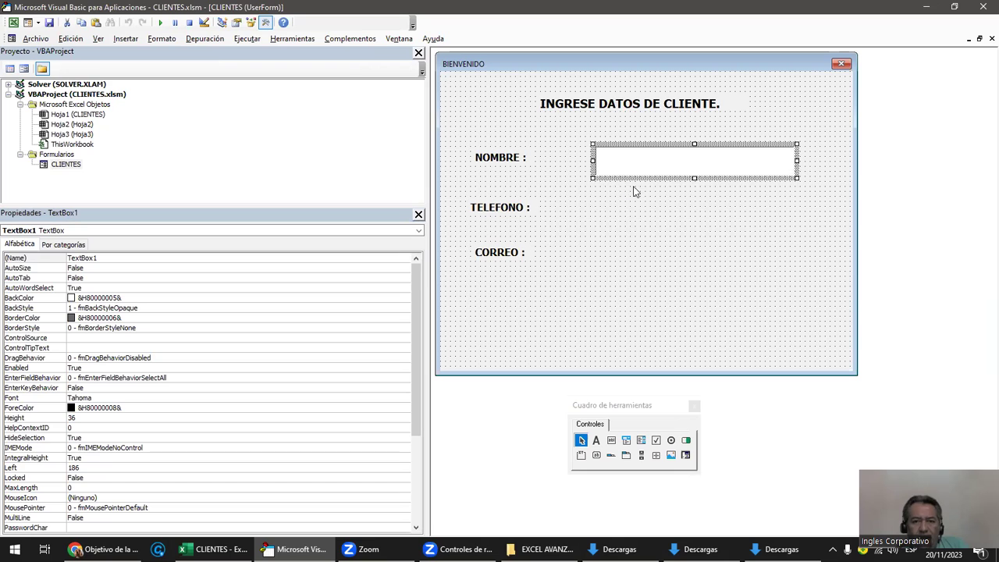
Paste TextBox2 beside TELEFONO and TextBox3 beside CORREO, then run the form.
key("ctrl+v")
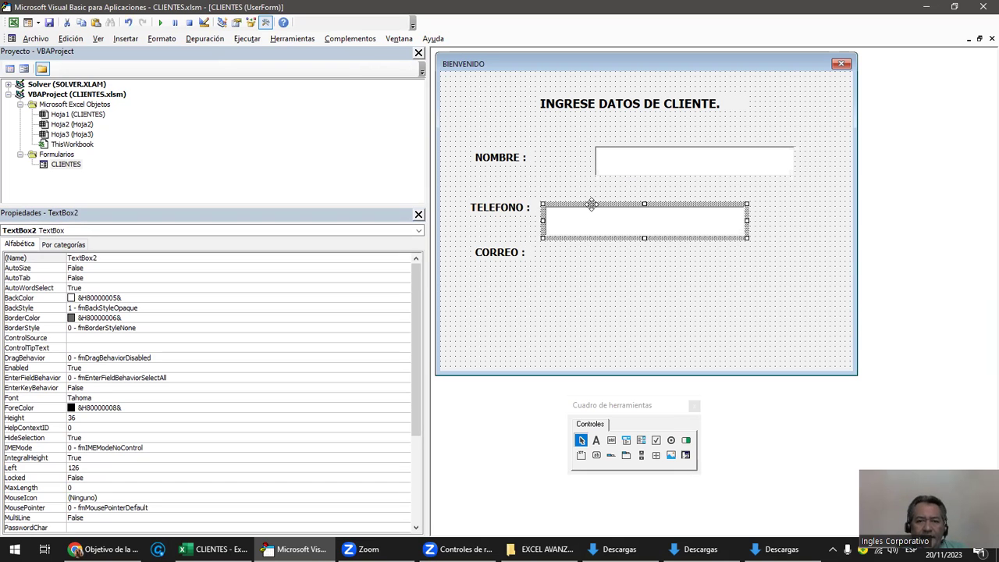
left_click_drag(592, 203, 640, 193)
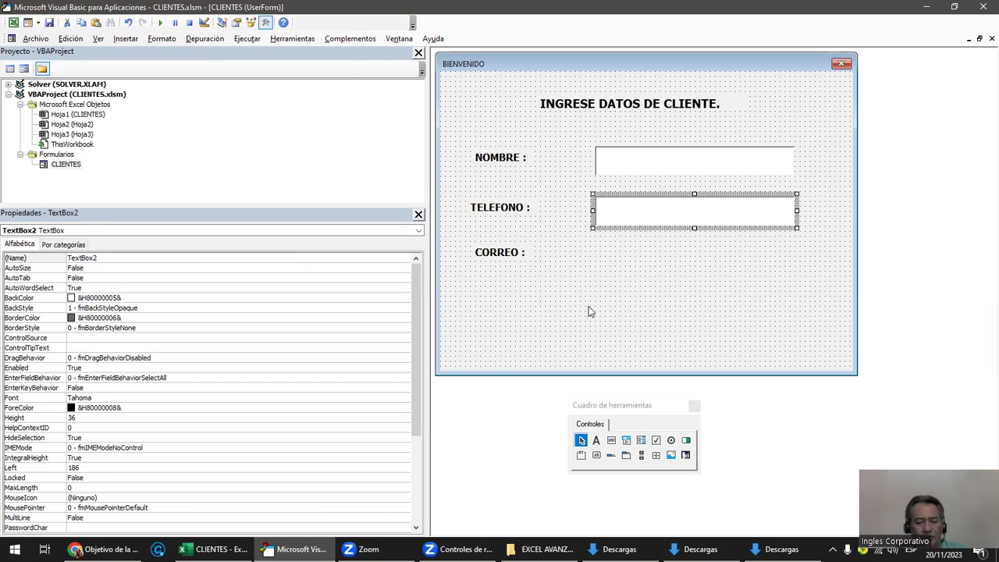
key("ctrl+v")
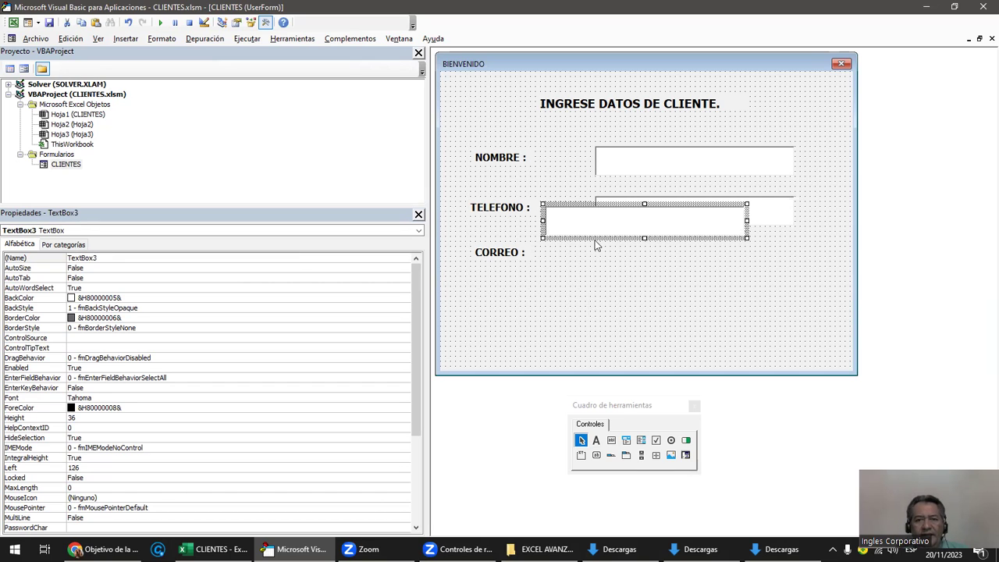
left_click_drag(593, 238, 647, 277)
left_click(668, 312)
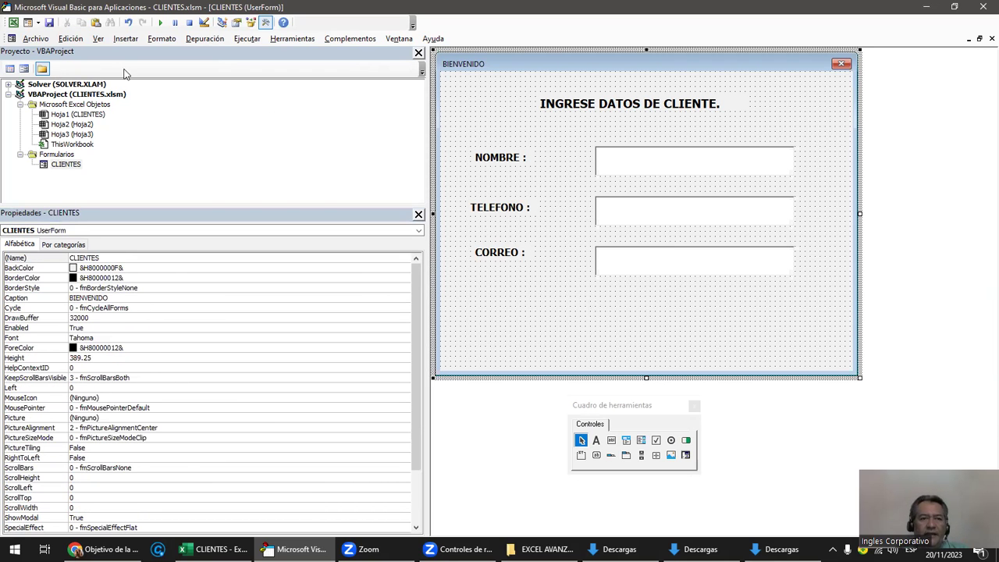
left_click(160, 22)
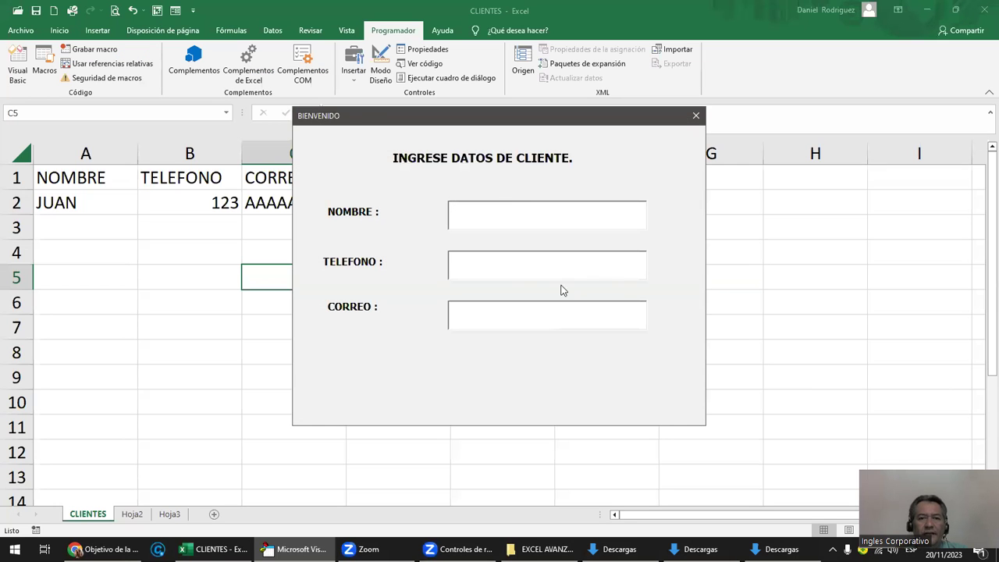
Shift the running form right and click into the TELEFONO, CORREO and NOMBRE boxes.
left_click_drag(468, 117, 601, 113)
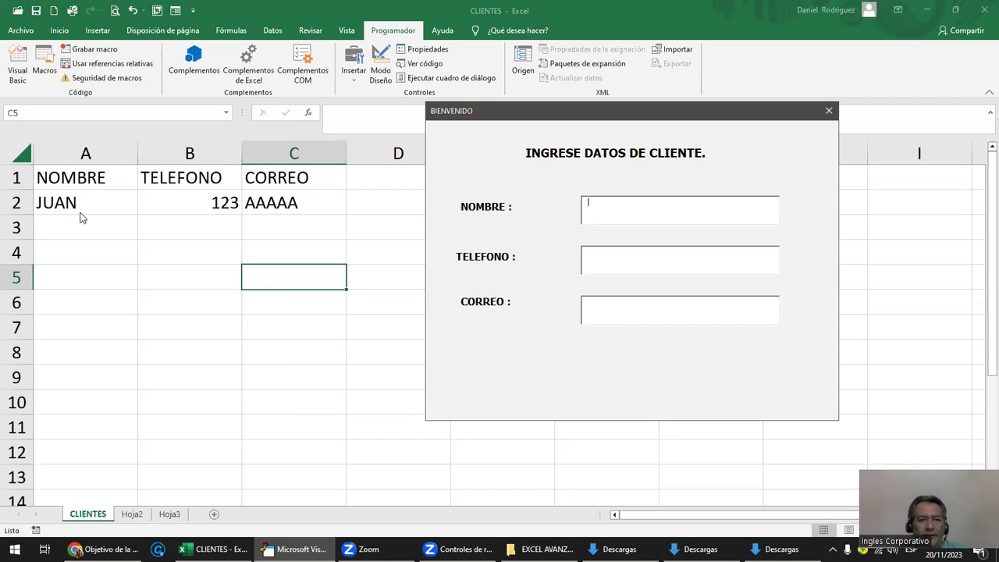
left_click(629, 261)
left_click(606, 310)
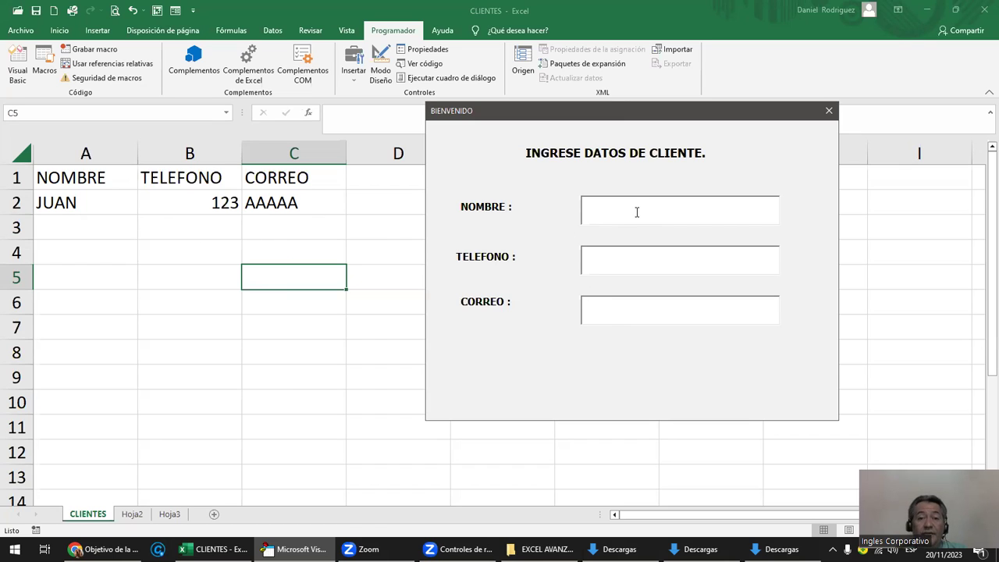
left_click(600, 212)
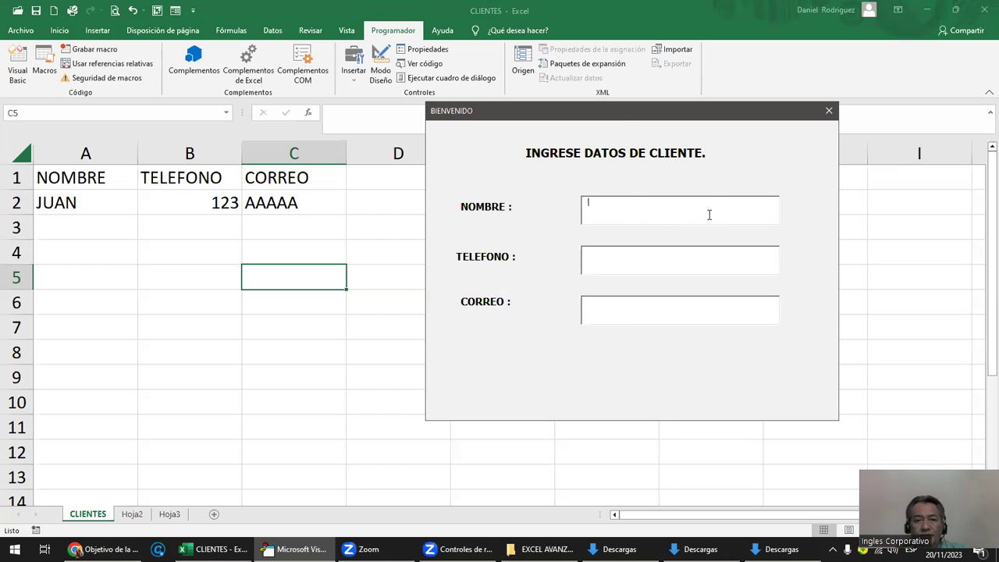
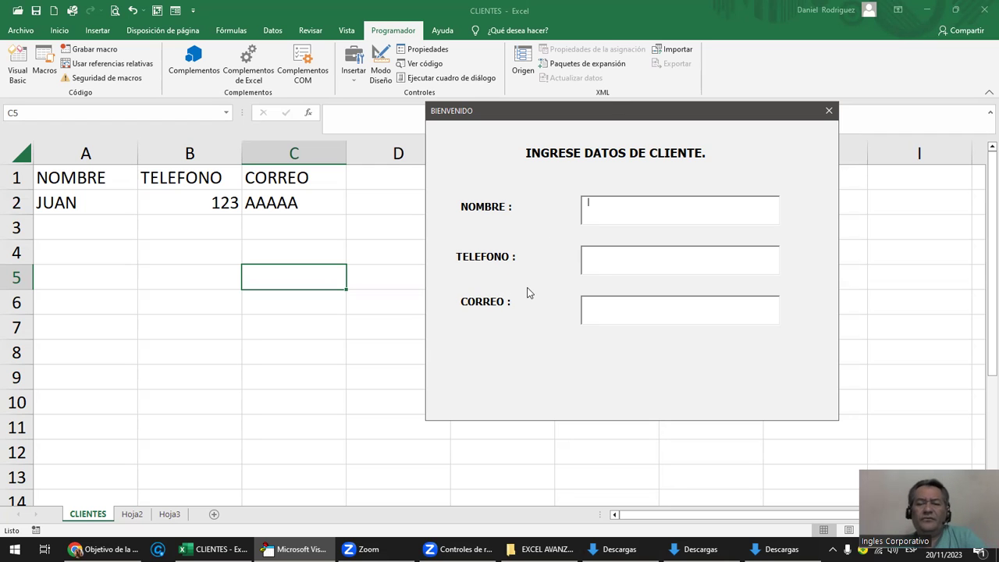
Close the running BIENVENIDO form to return to its design in the VBA editor.
left_click(831, 115)
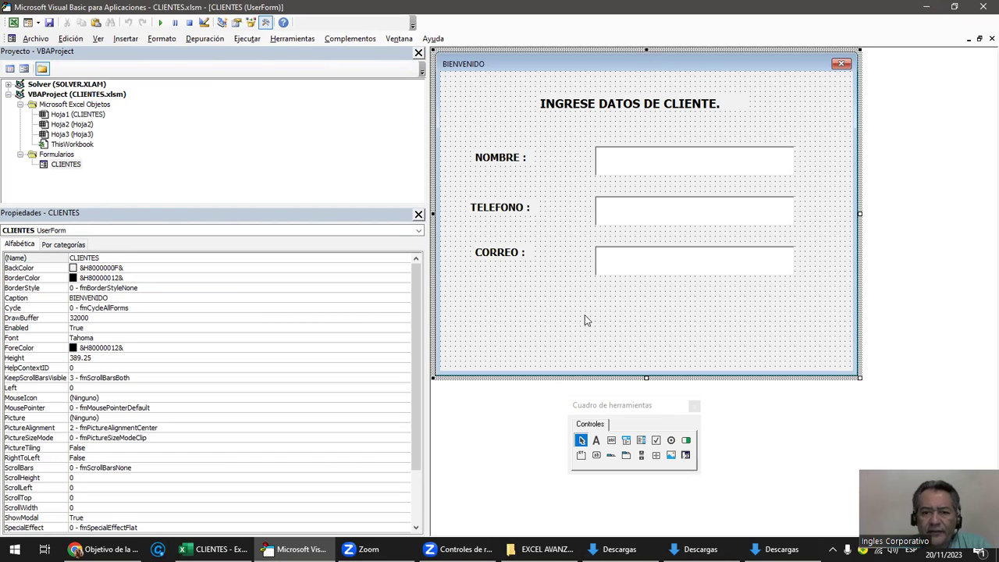
left_click_drag(506, 313, 570, 345)
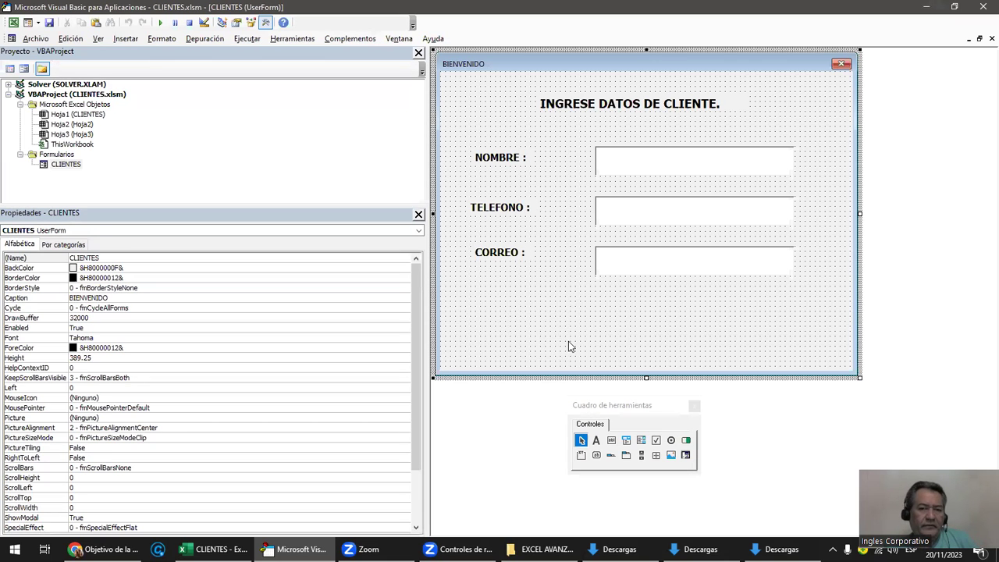
left_click_drag(496, 313, 569, 348)
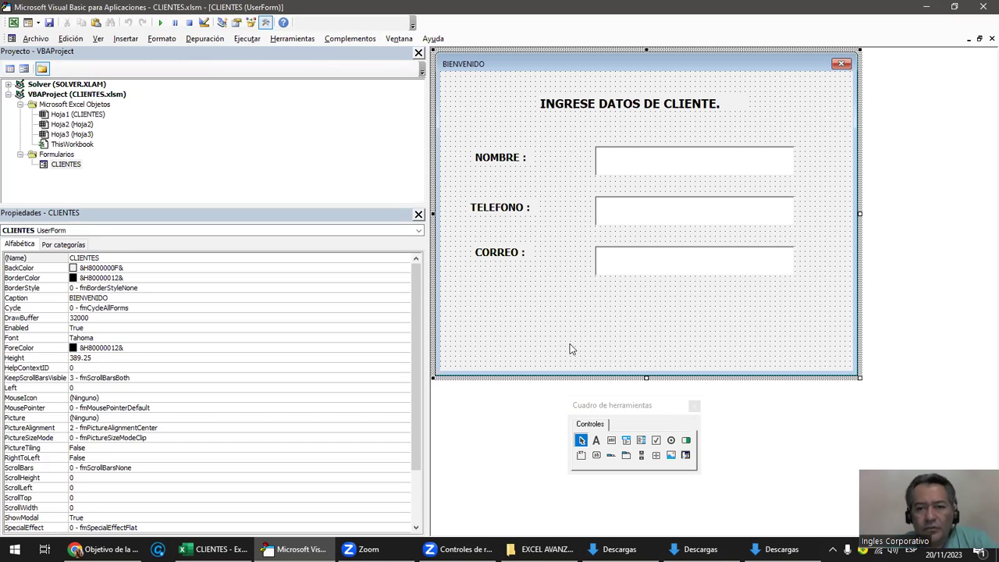
mouse_move(720, 305)
left_mouse_down()
mouse_move(735, 337)
mouse_move(780, 338)
left_mouse_up()
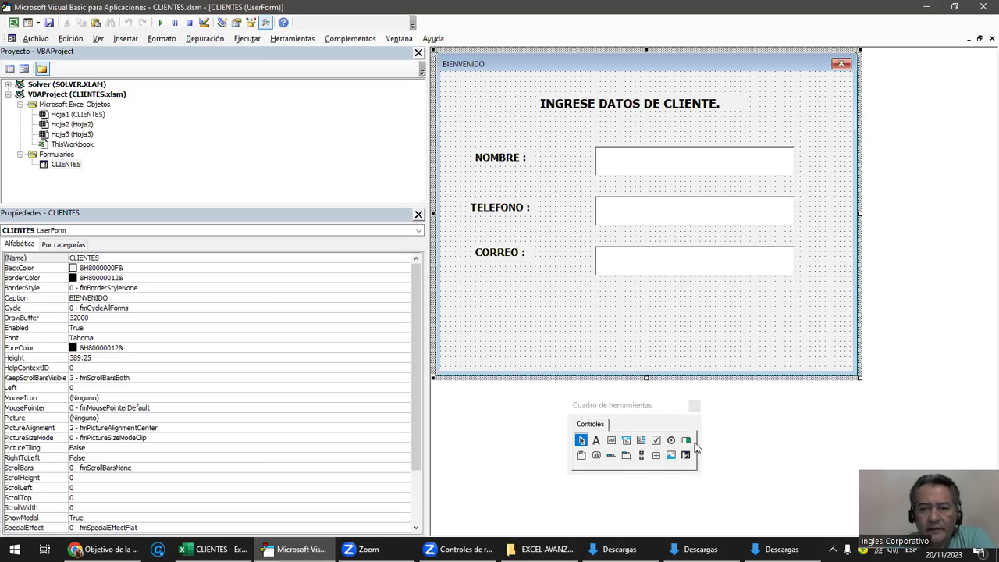
left_click(598, 459)
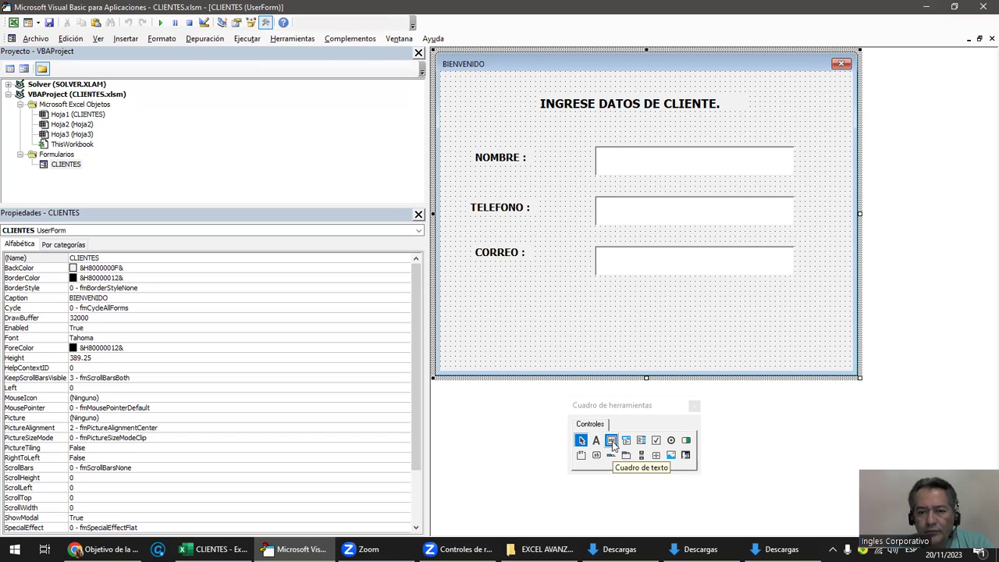
left_click(612, 444)
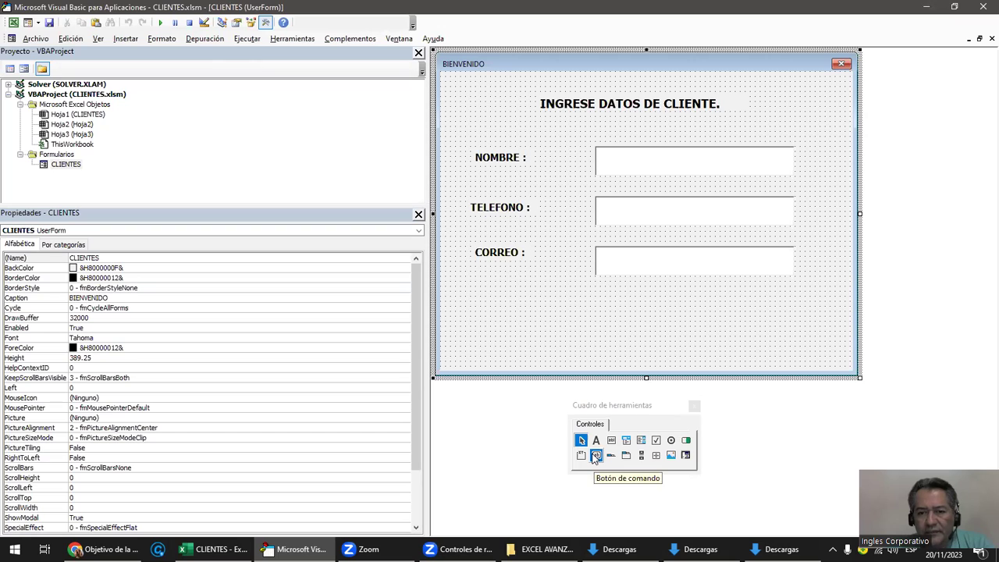
Draw a command button below the CORREO box.
left_click(596, 457)
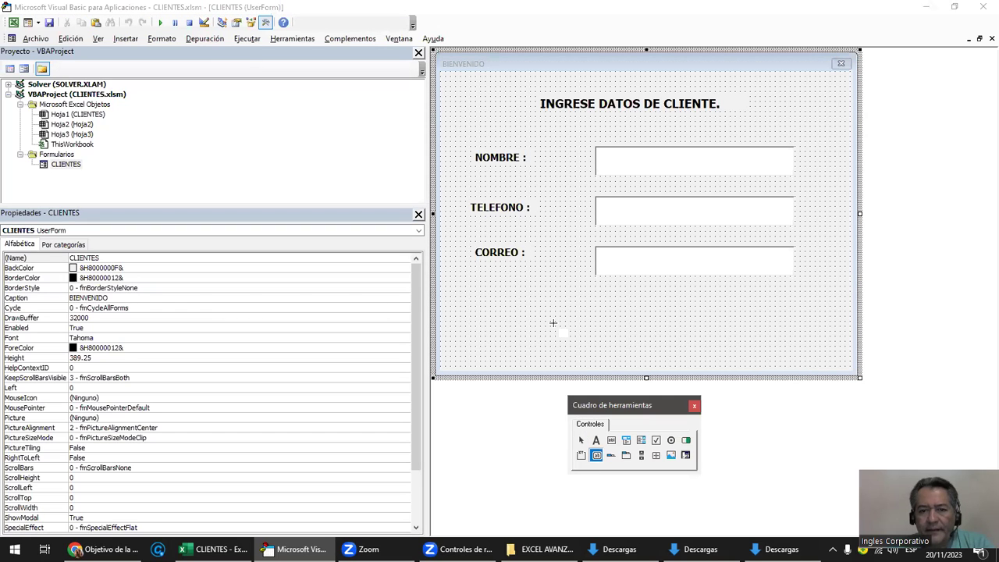
mouse_move(485, 303)
left_mouse_down()
mouse_move(486, 321)
mouse_move(592, 349)
left_mouse_up()
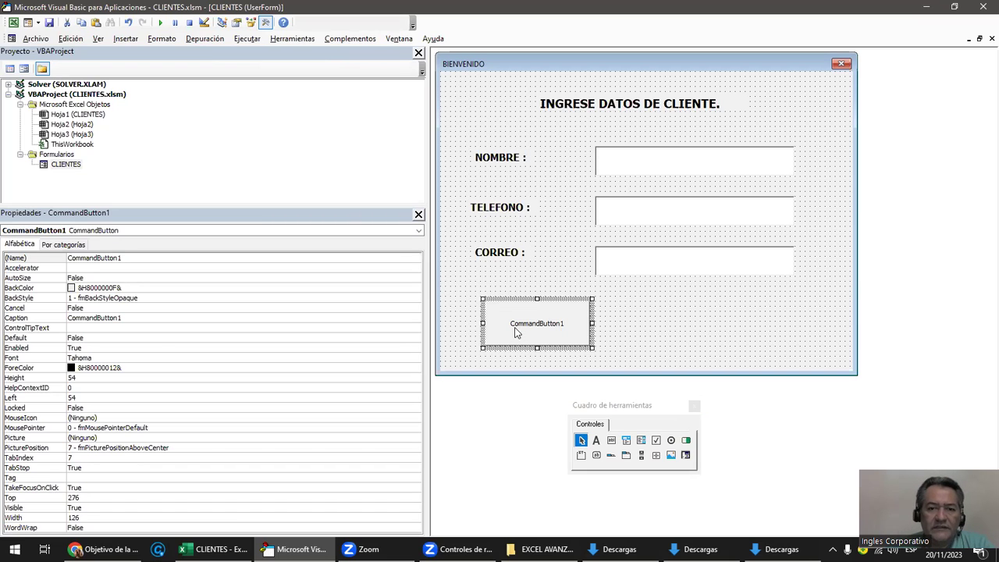
left_click(608, 337)
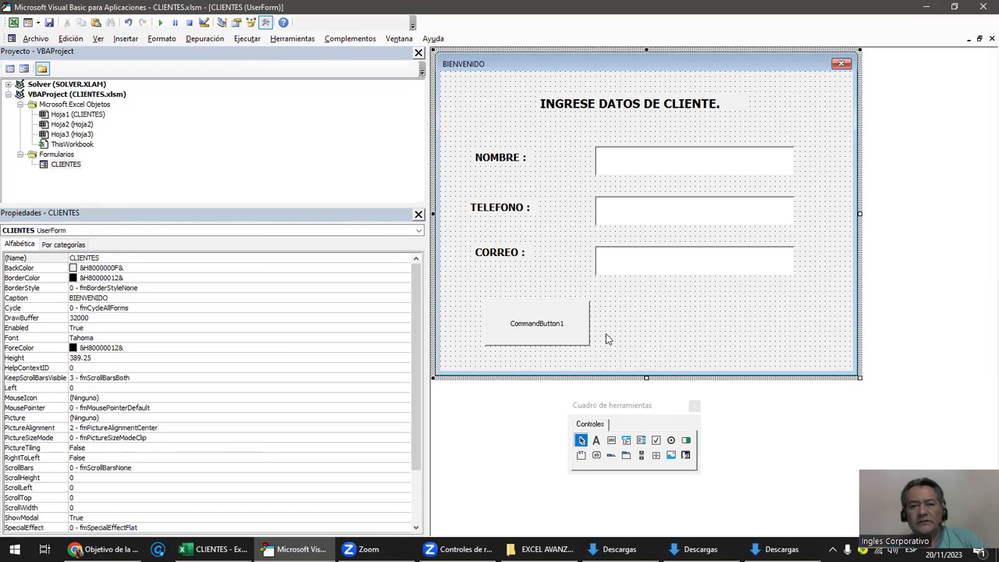
Duplicate the command button and place the copy to its right.
left_click(568, 309)
right_click(568, 309)
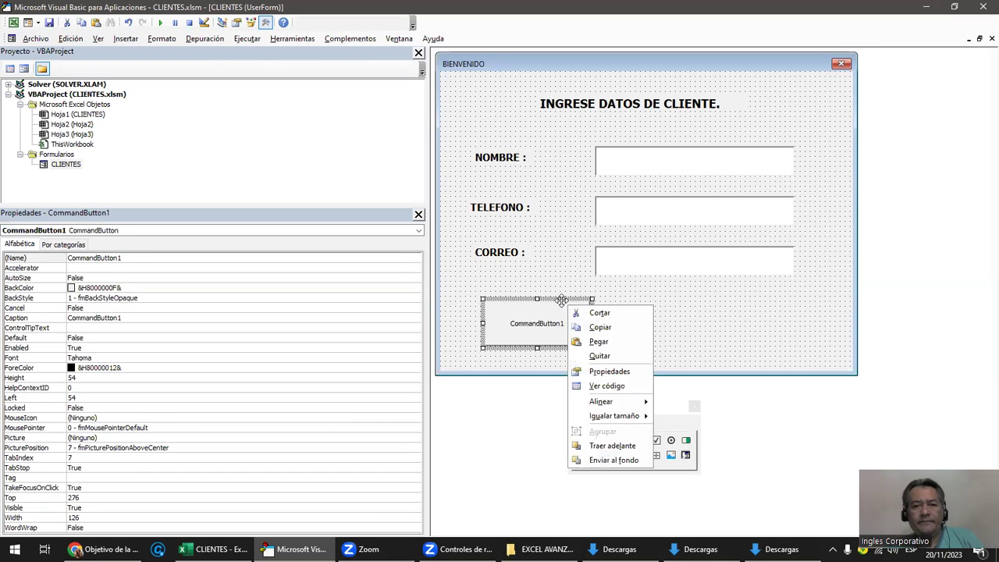
left_click(561, 301)
key("ctrl+v")
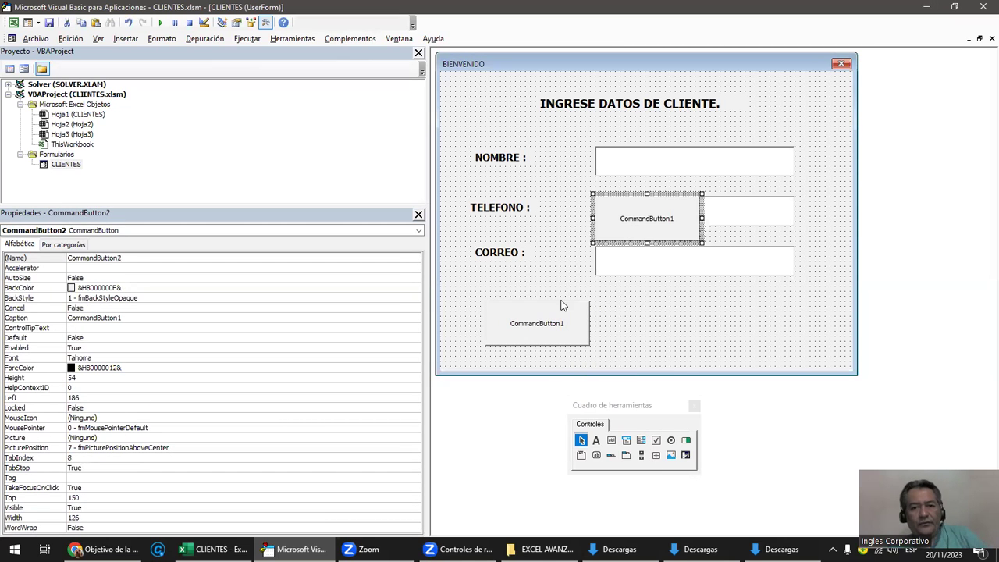
left_click_drag(667, 193, 719, 292)
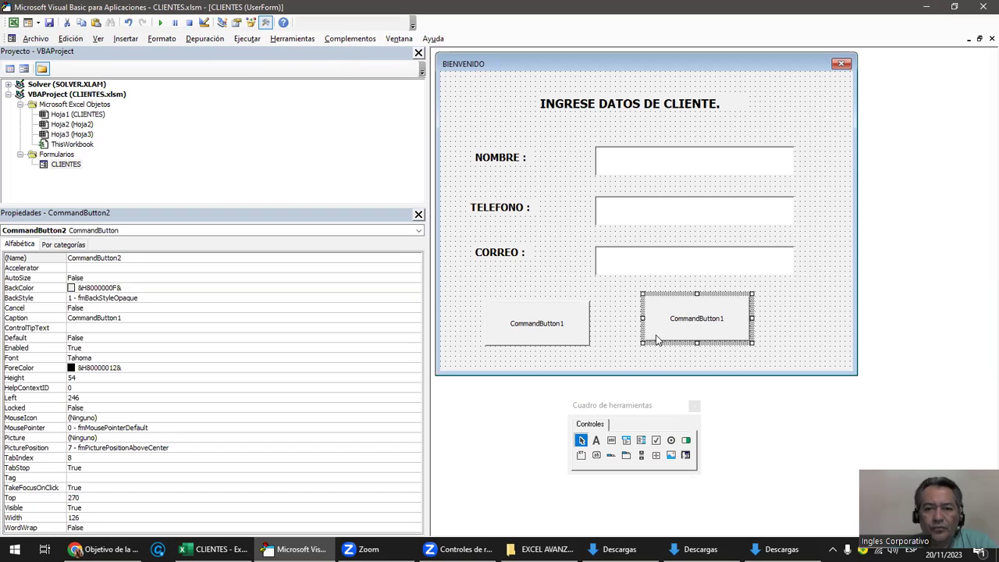
Check the properties of the left and right command buttons.
left_click(566, 309)
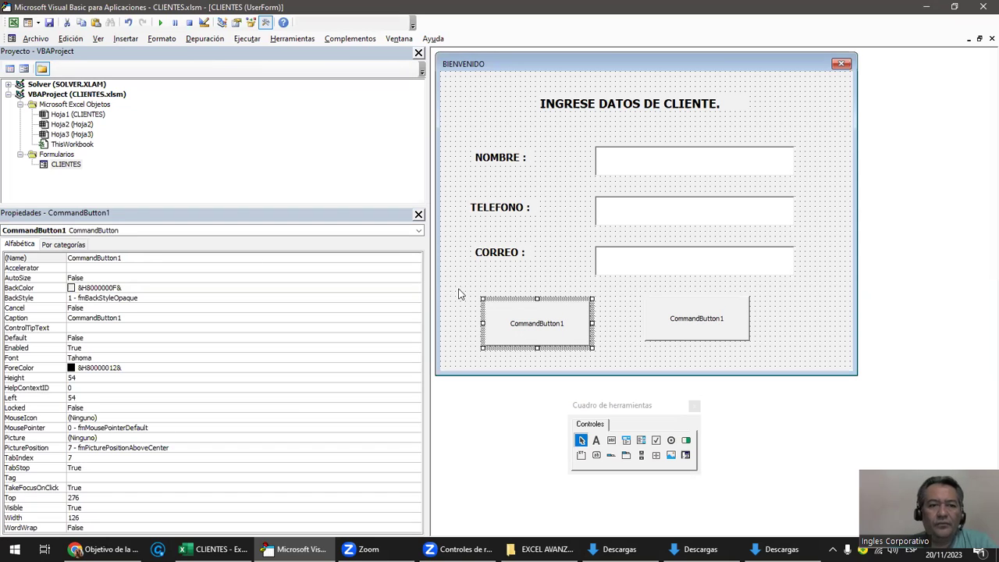
left_click(130, 260)
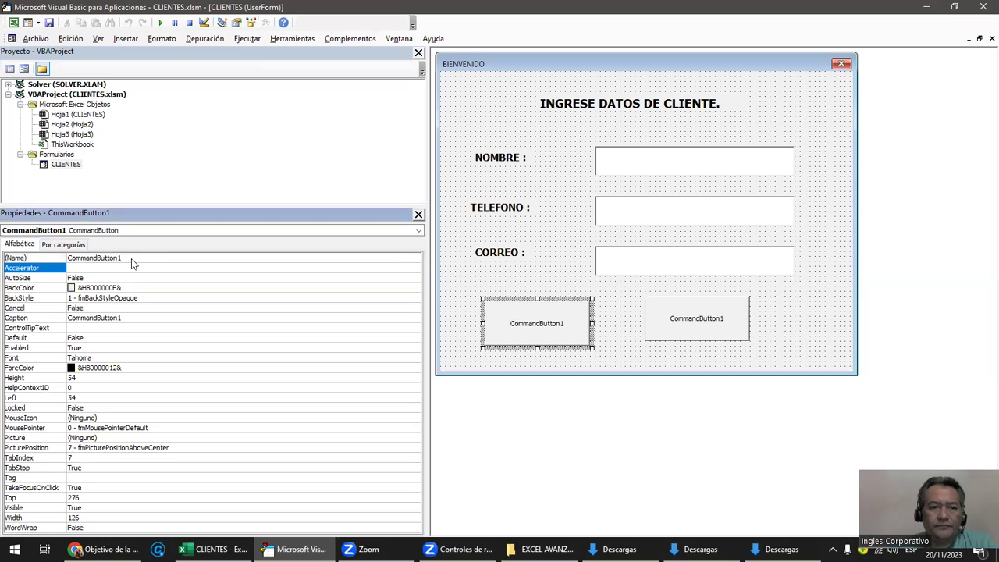
left_click(671, 332)
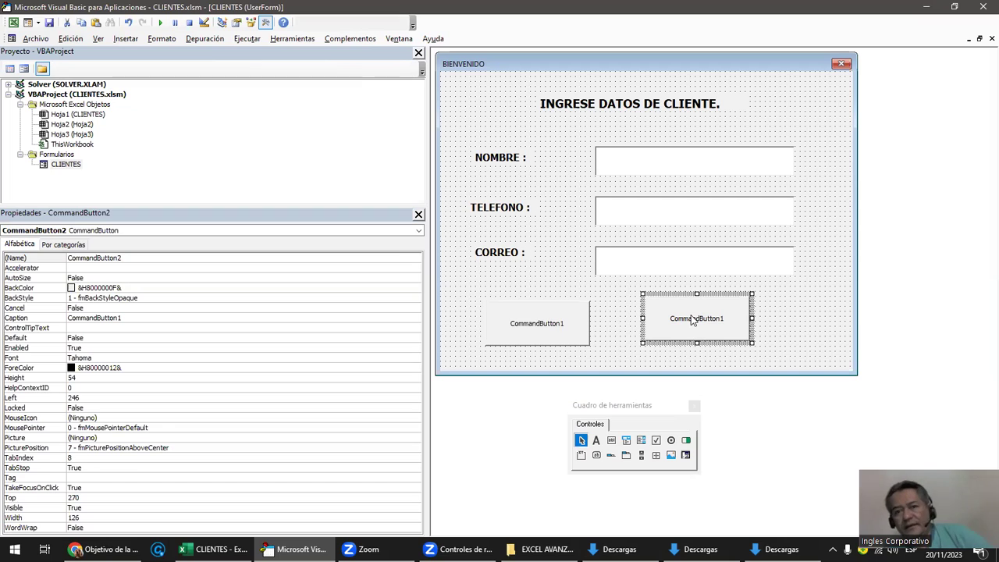
left_click(135, 259)
right_click(525, 329)
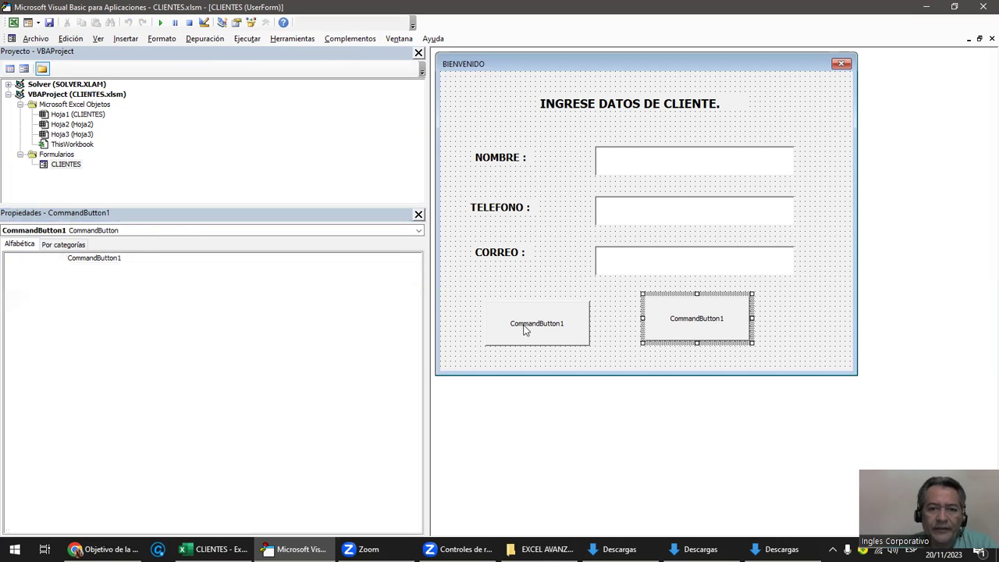
left_click(518, 334)
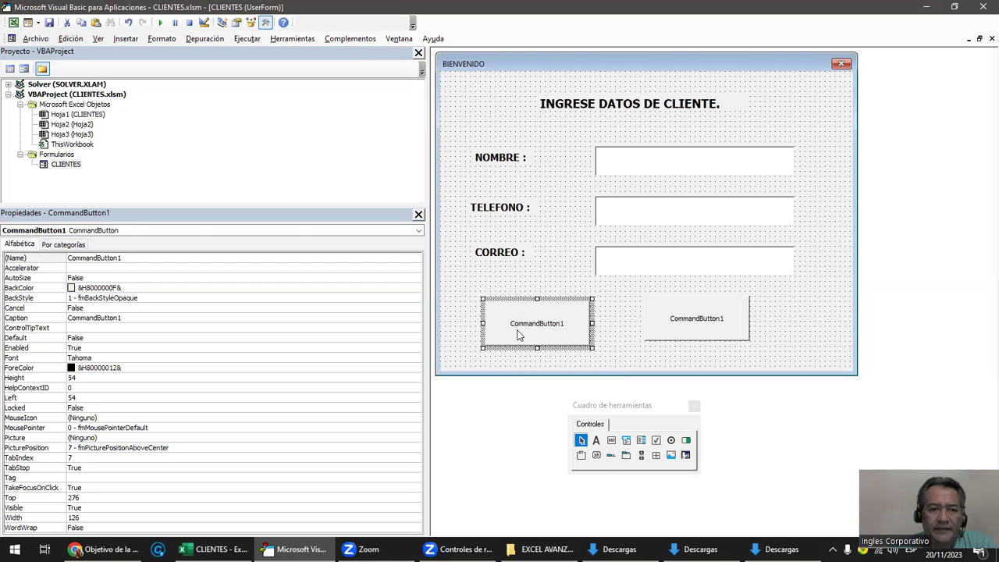
Change the left button's Caption from CommandButton1 to GUARDAR.
left_click(518, 334)
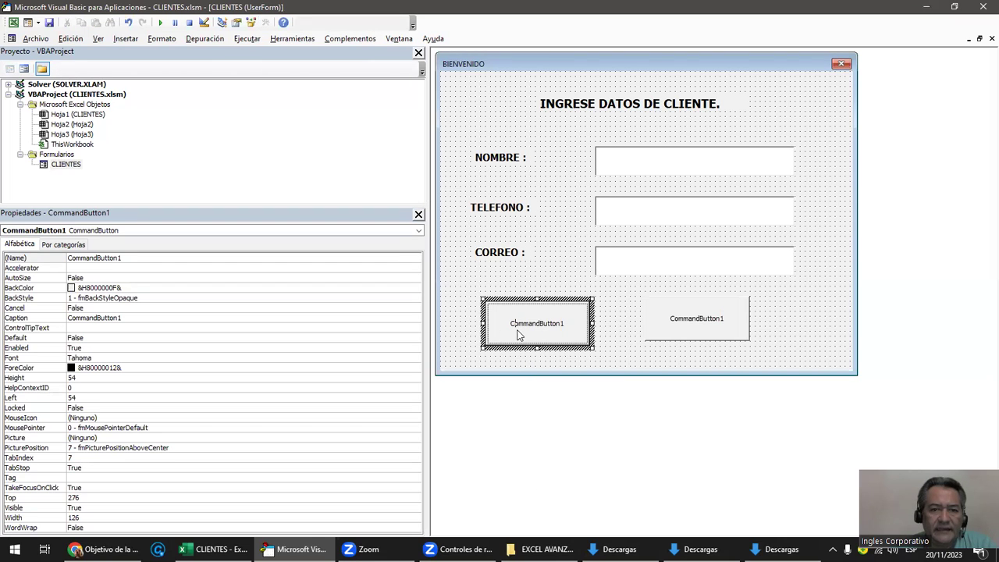
left_click(136, 259)
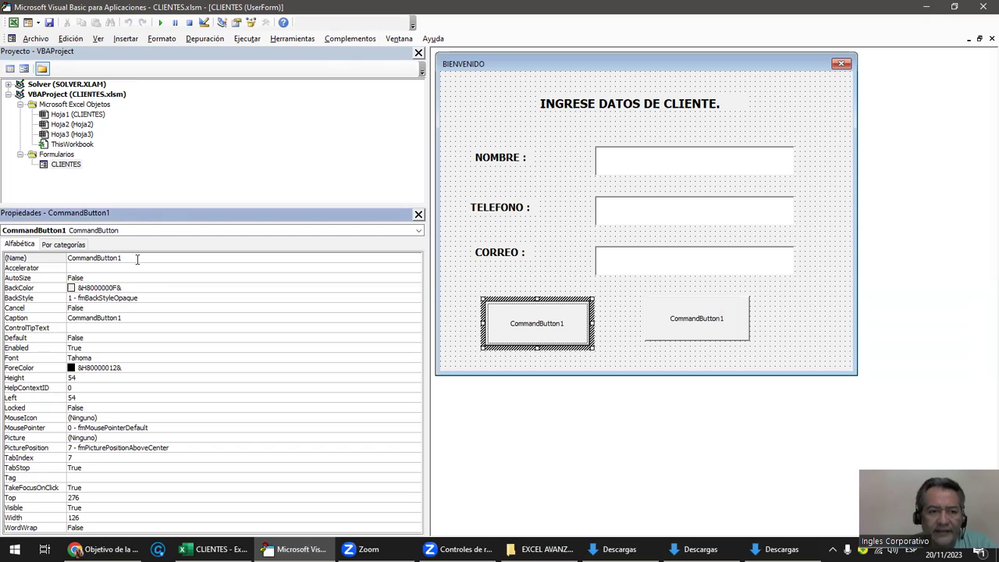
left_click(129, 318)
key("BackSpace")
key("BackSpace")
key("BackSpace")
key("BackSpace")
key("BackSpace")
key("BackSpace")
key("BackSpace")
key("BackSpace")
key("BackSpace")
key("BackSpace")
key("BackSpace")
key("BackSpace")
key("BackSpace")
key("BackSpace")
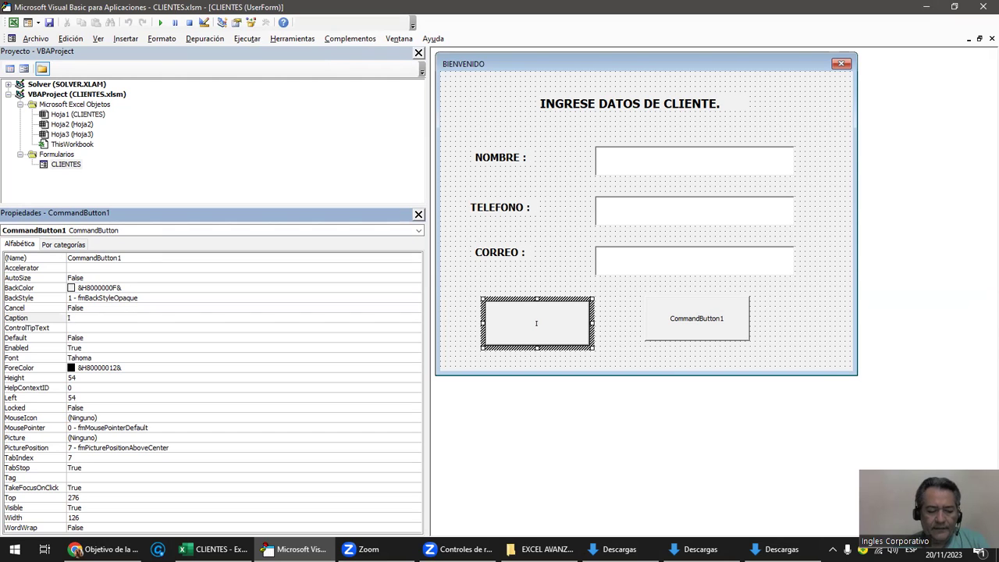
type("SA")
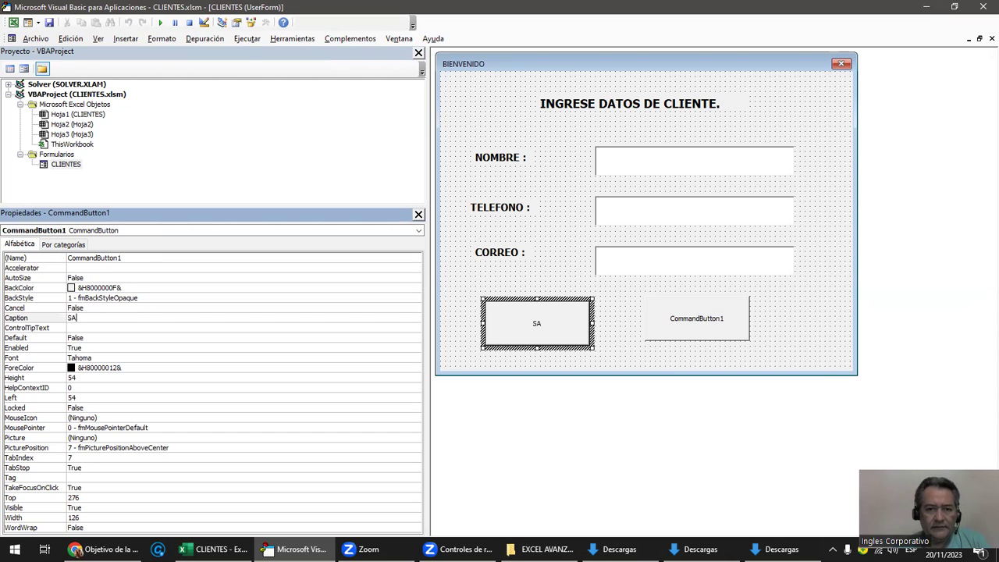
type("LVAR")
key("BackSpace")
key("BackSpace")
key("BackSpace")
key("BackSpace")
key("BackSpace")
key("BackSpace")
type("GUARDAR")
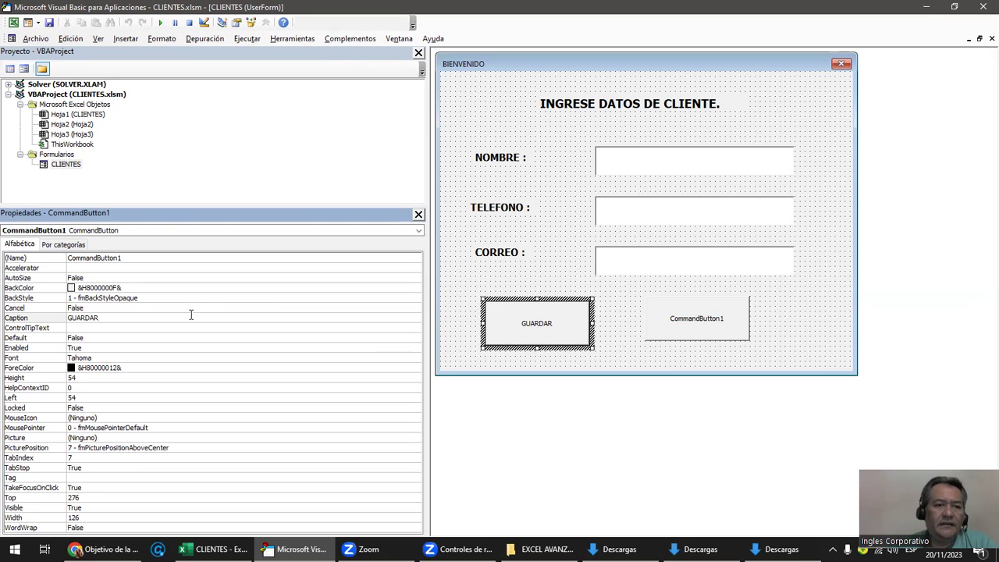
Set the GUARDAR caption font size to 12.
left_click(112, 357)
left_click(415, 358)
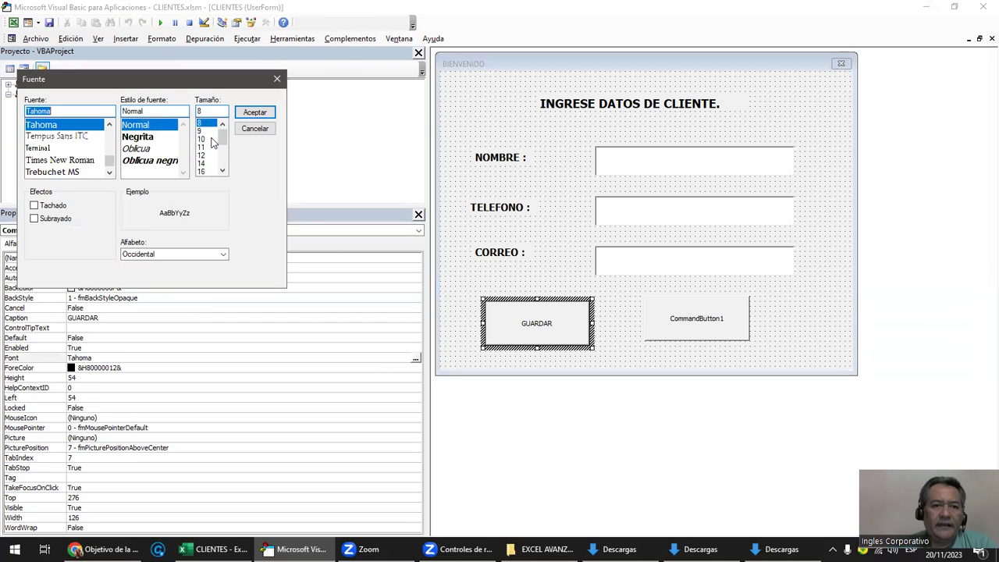
left_click(202, 155)
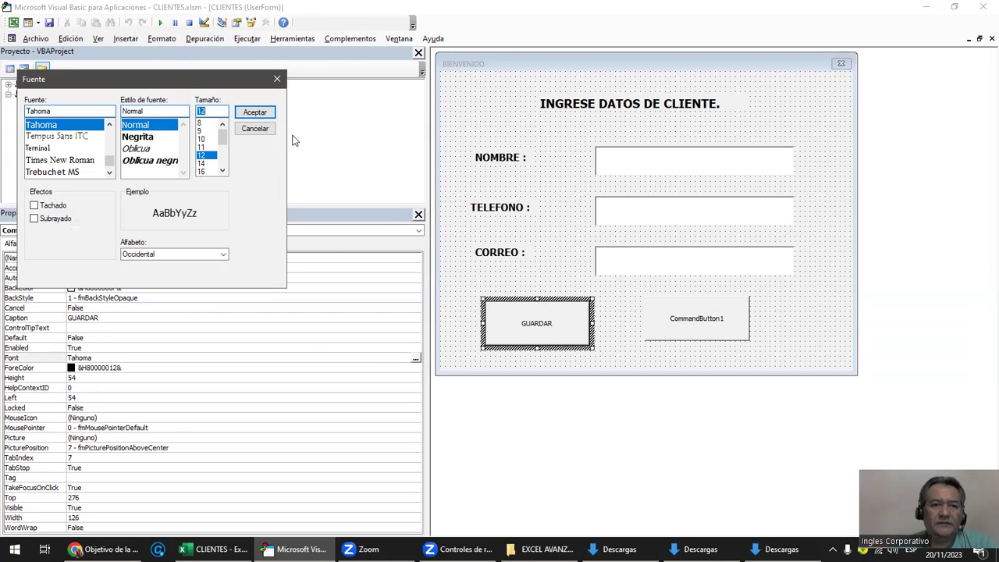
left_click(253, 114)
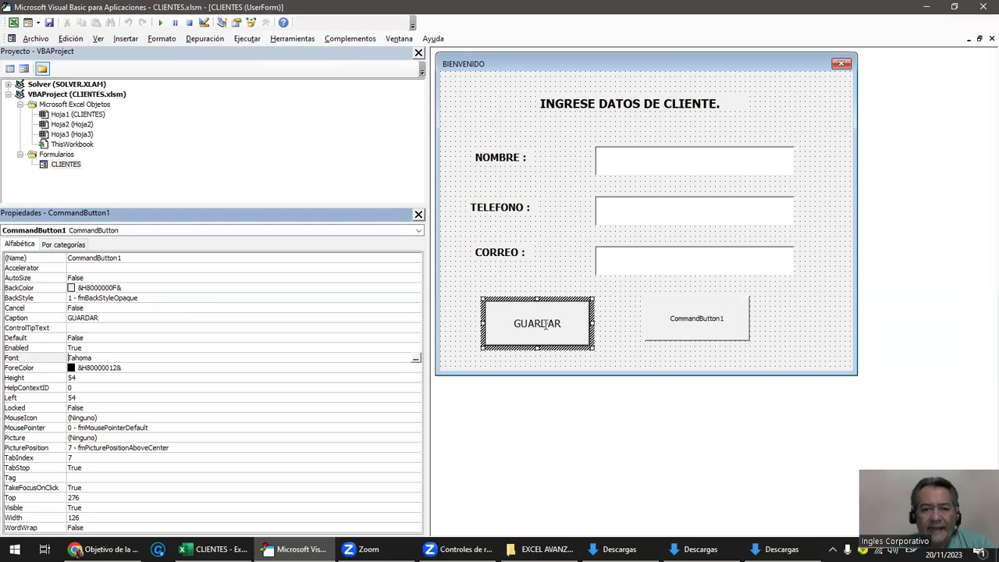
Review the GUARDAR button's name and caption, then select the second button.
left_click(518, 320)
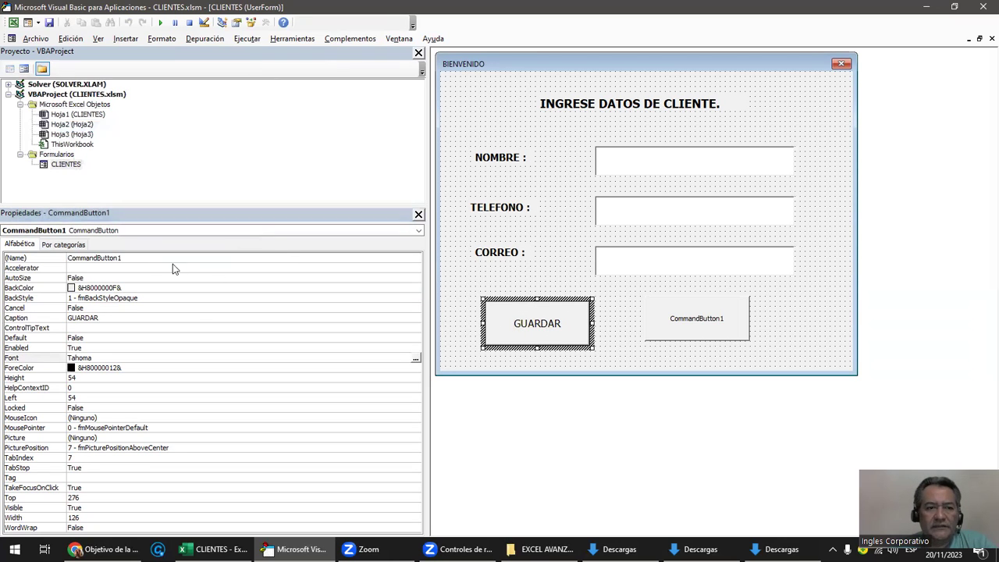
left_click(131, 259)
left_click_drag(124, 258, 66, 255)
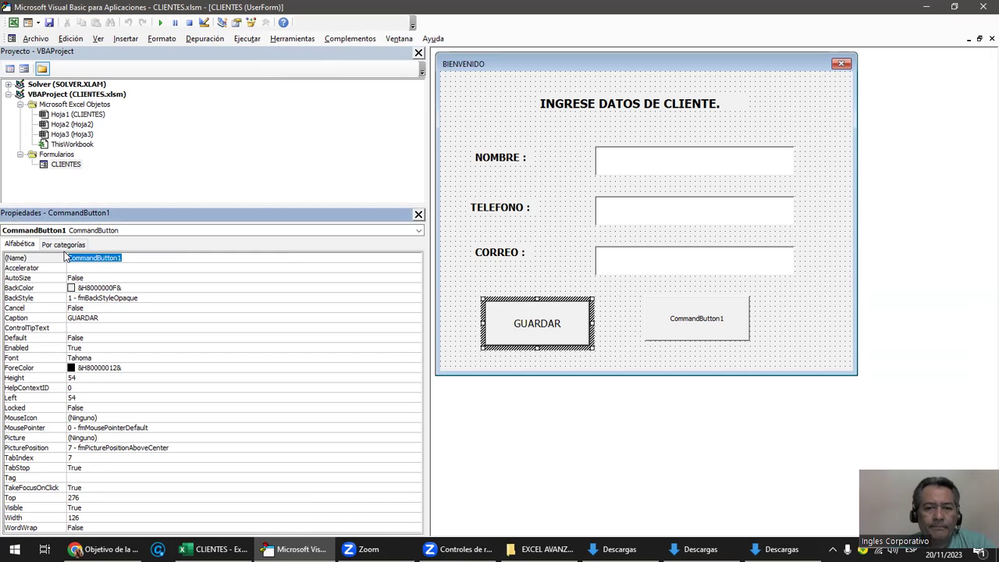
left_click(516, 325)
left_click_drag(516, 324, 570, 322)
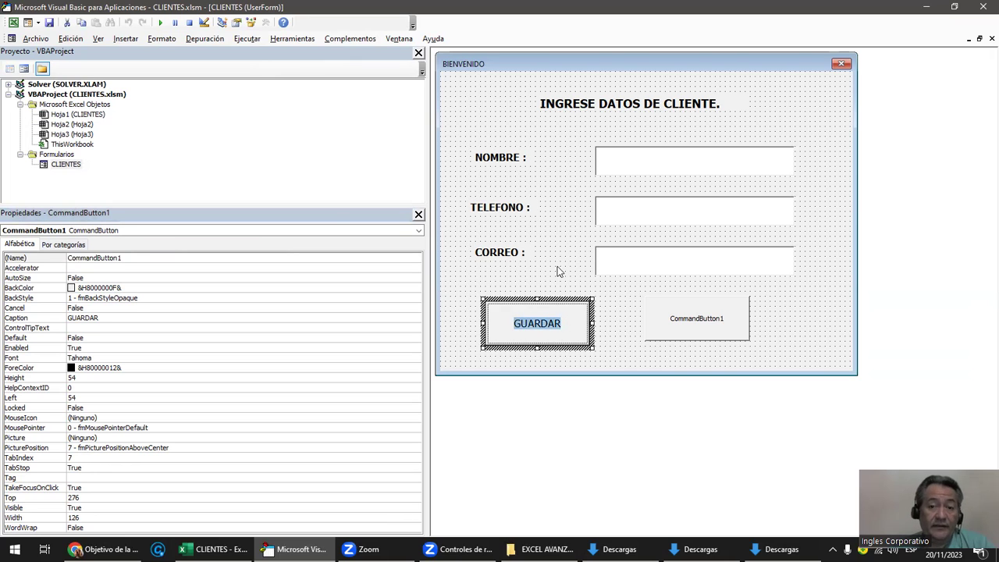
left_click(691, 322)
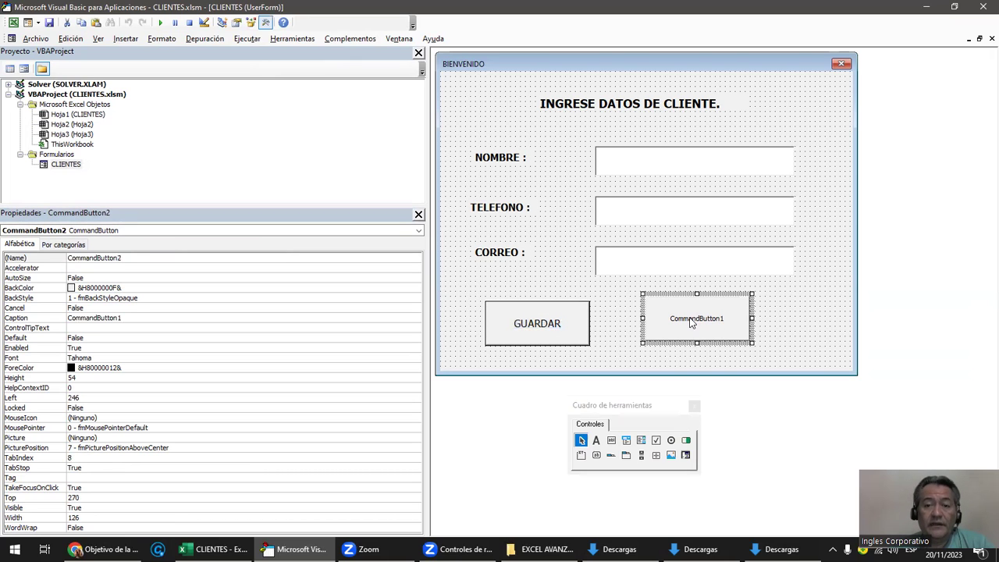
Caption the second button CANCELAR, then delete that button.
left_click(690, 322)
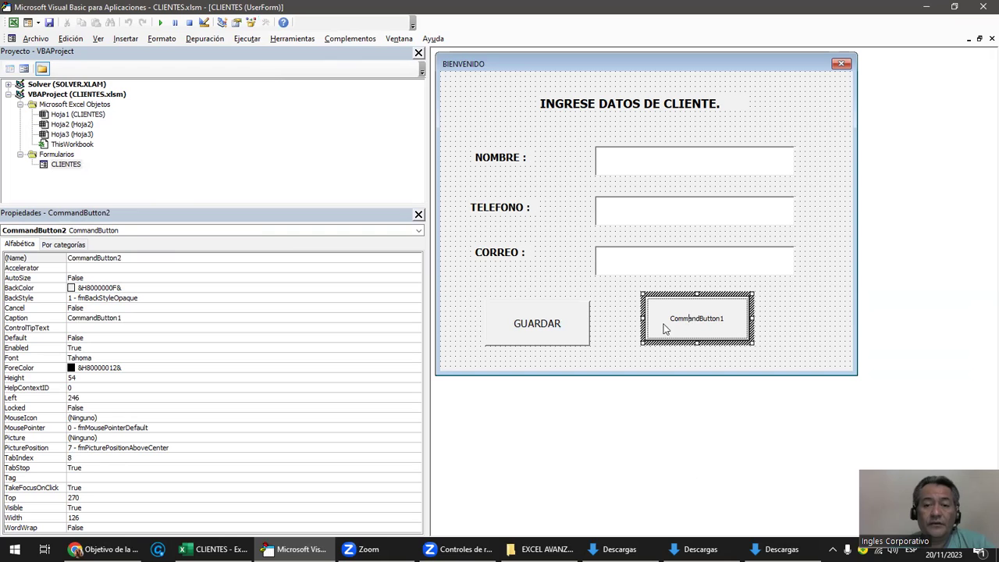
left_click_drag(669, 319, 762, 314)
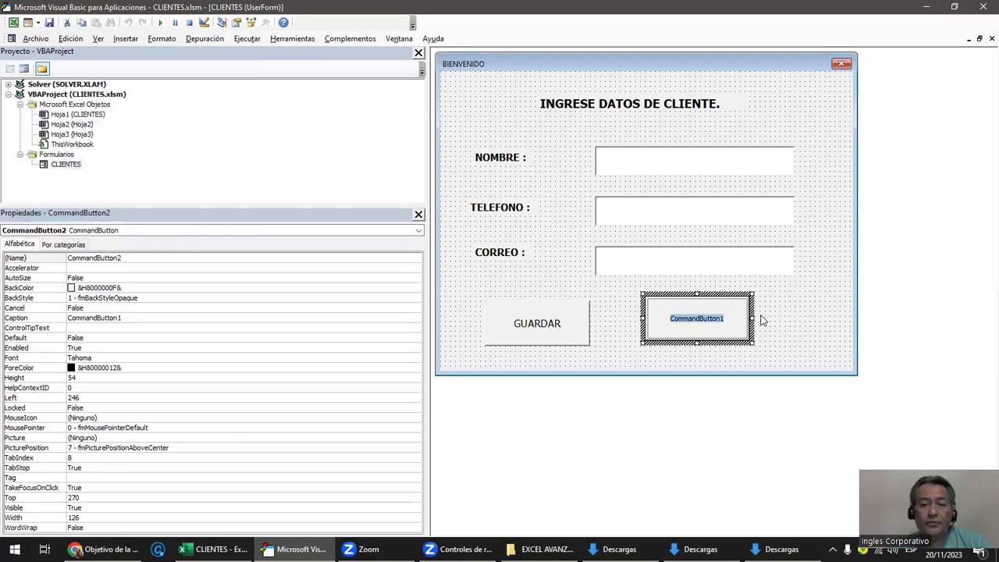
type("CANCELAR")
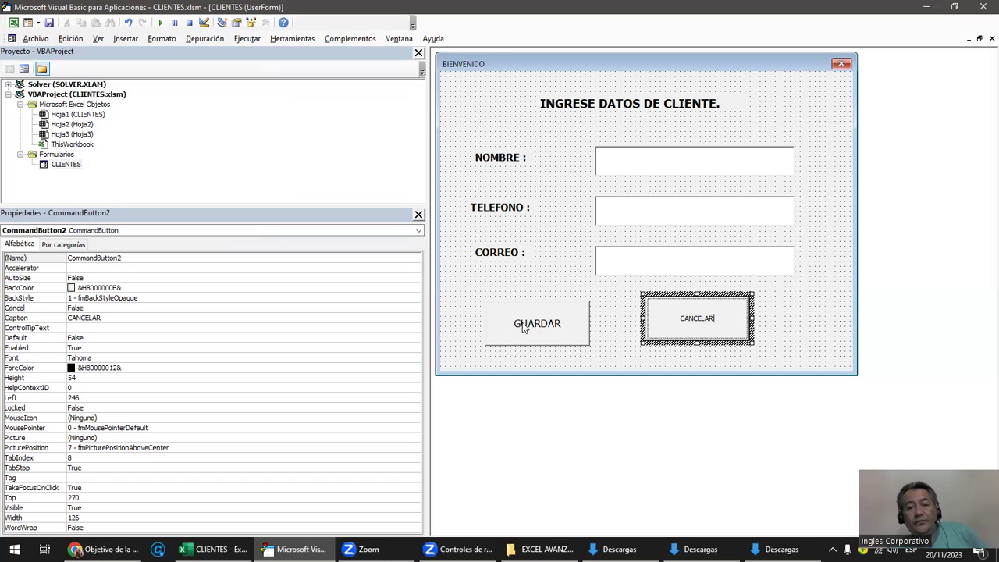
left_click(807, 328)
left_click(716, 327)
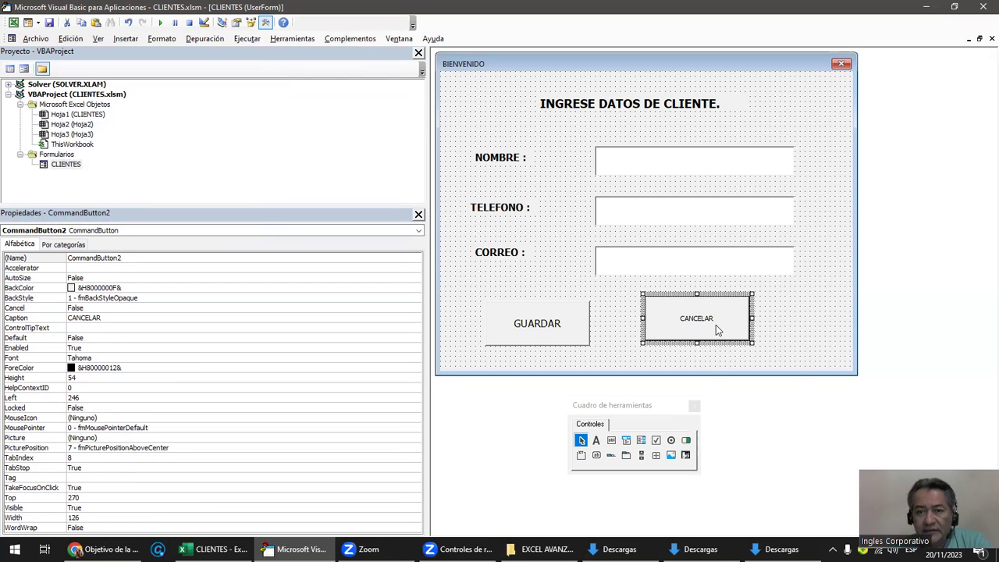
right_click(716, 327)
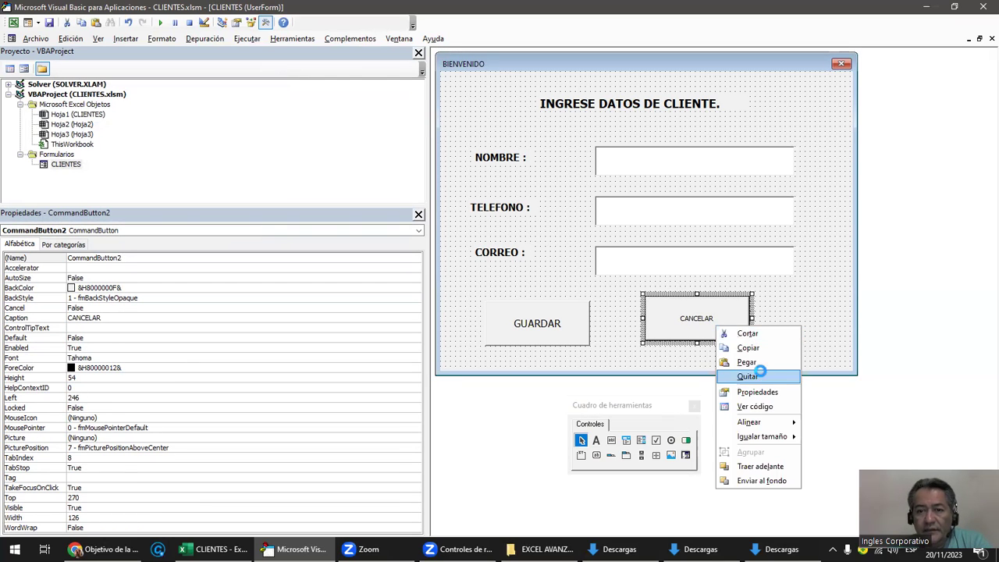
left_click(753, 376)
Paste a copy of the GUARDAR button and place it beside the original at the bottom.
left_click(538, 313)
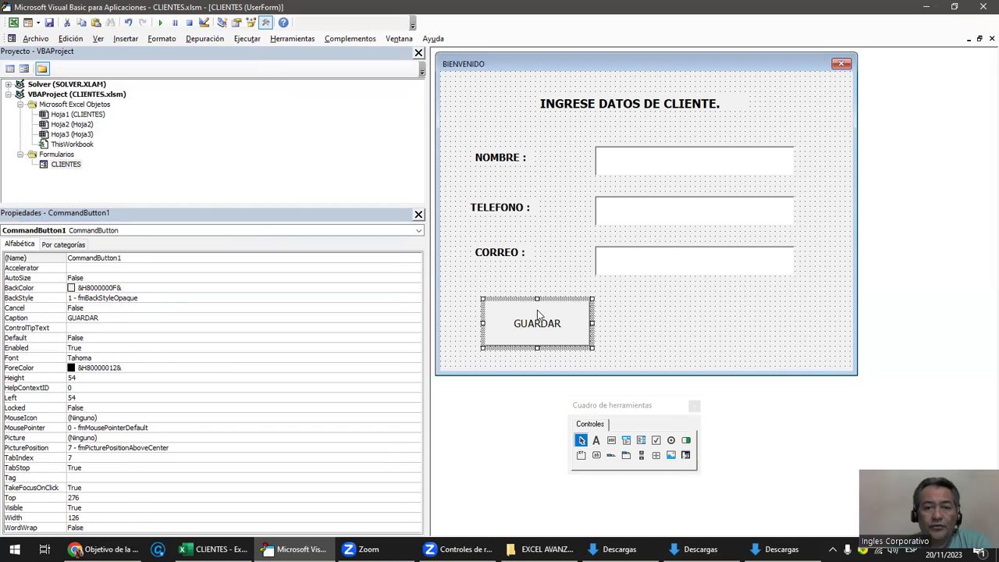
right_click(539, 313)
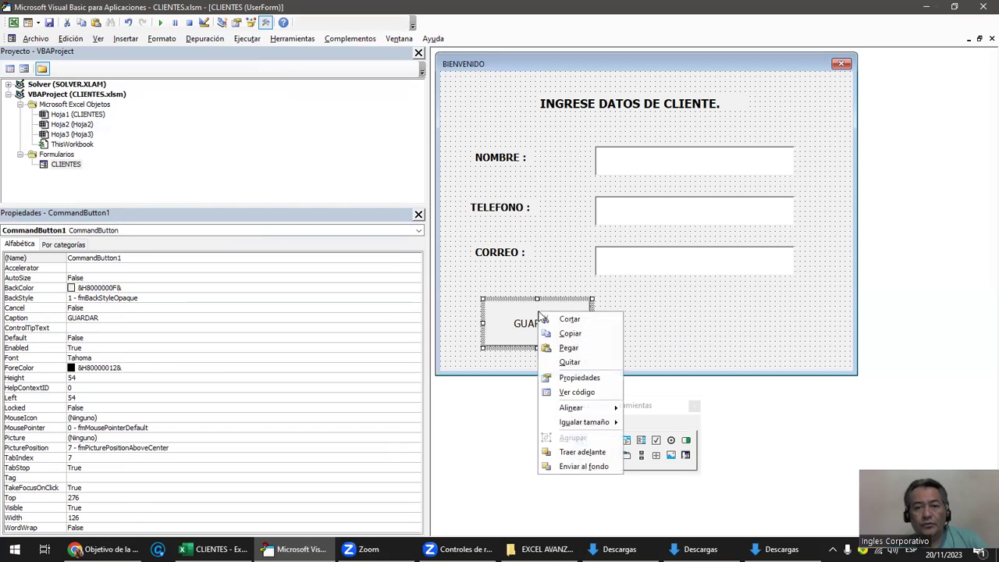
left_click(597, 336)
left_click(683, 311)
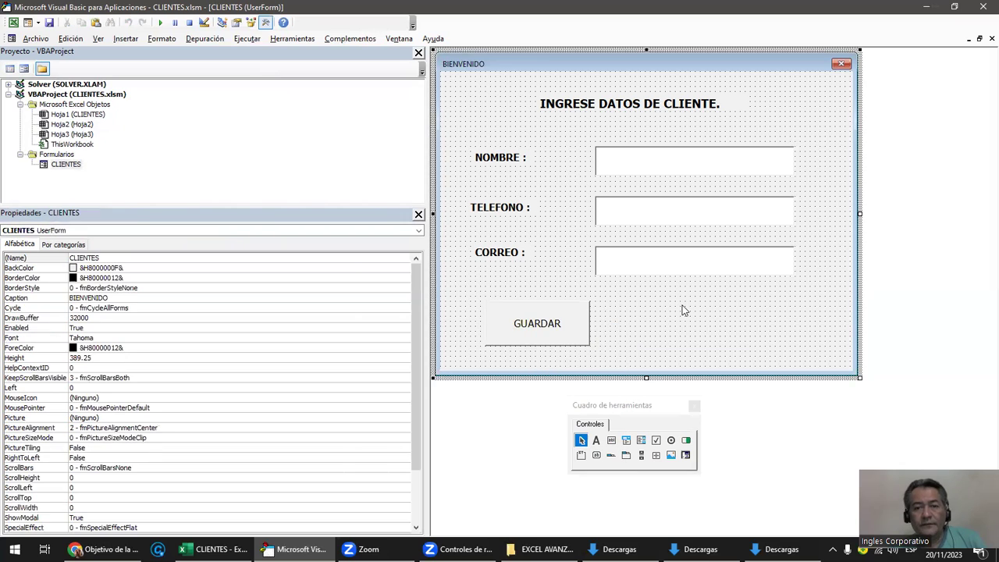
key("ctrl+v")
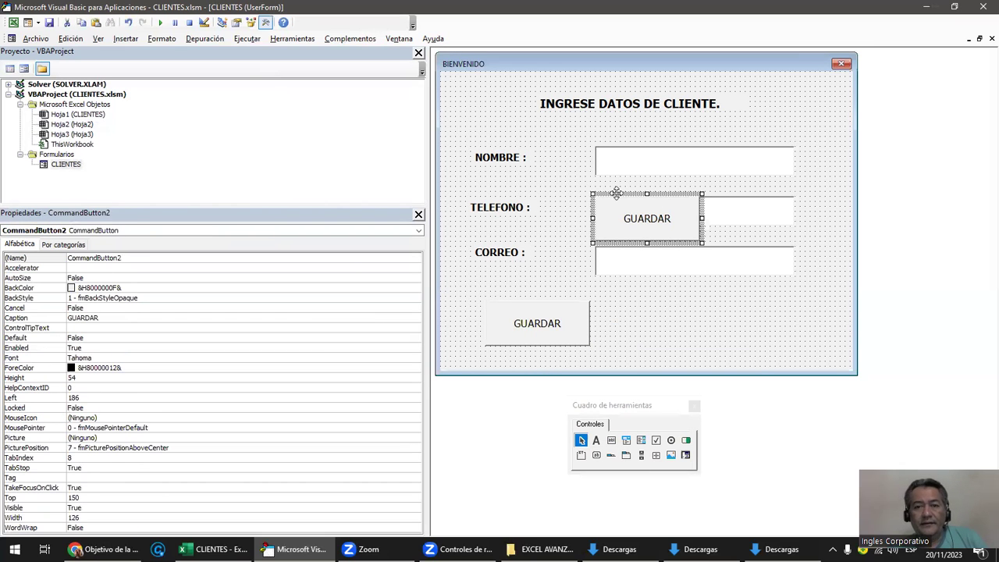
left_click_drag(611, 203, 693, 311)
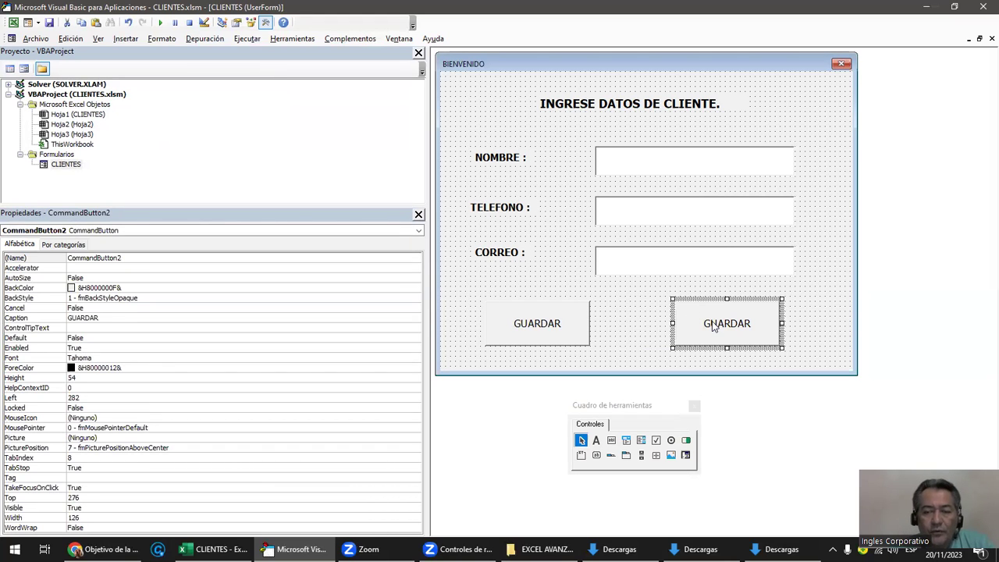
Change the copied button's Caption to CANCELAR.
left_click(529, 334)
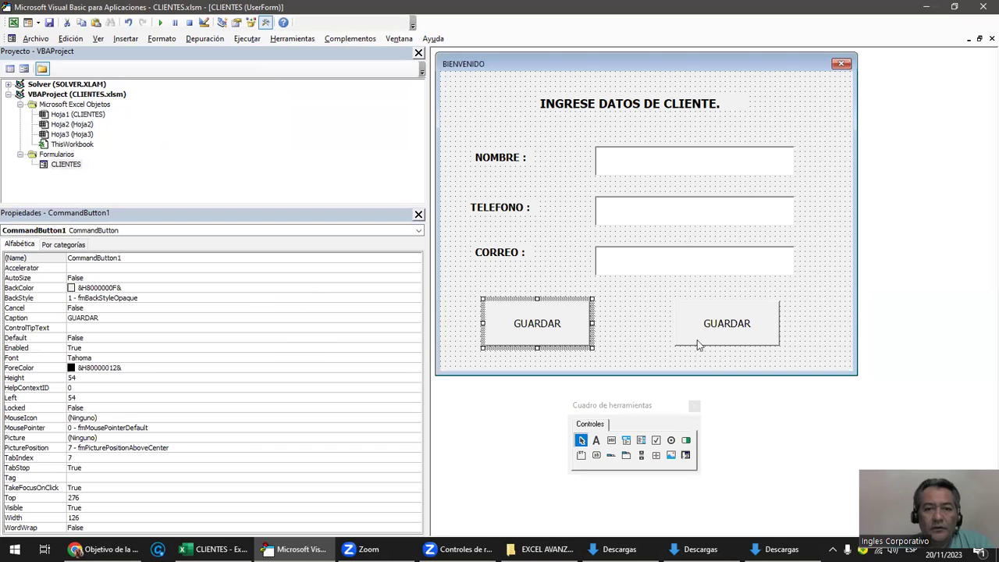
left_click(730, 335)
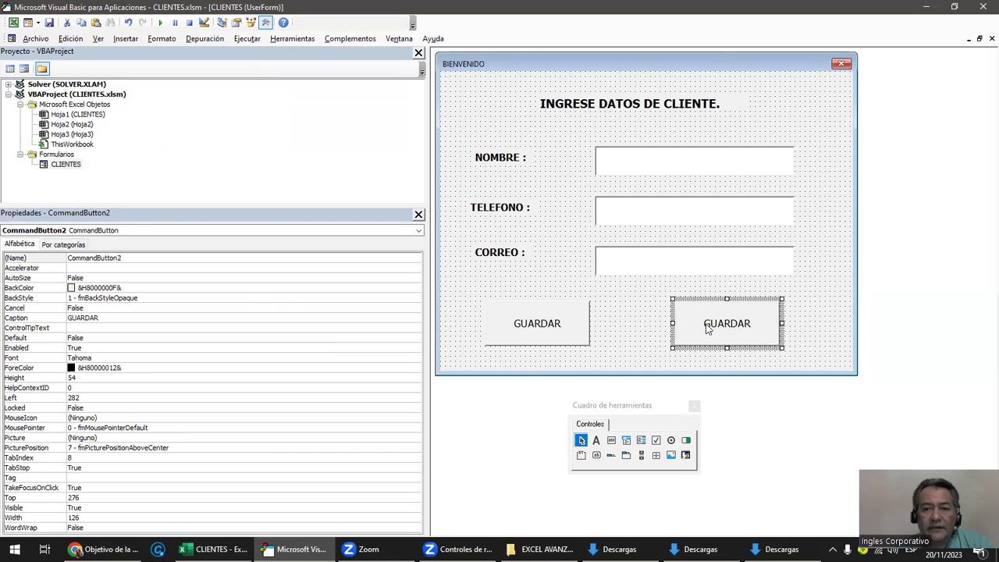
left_click(707, 327)
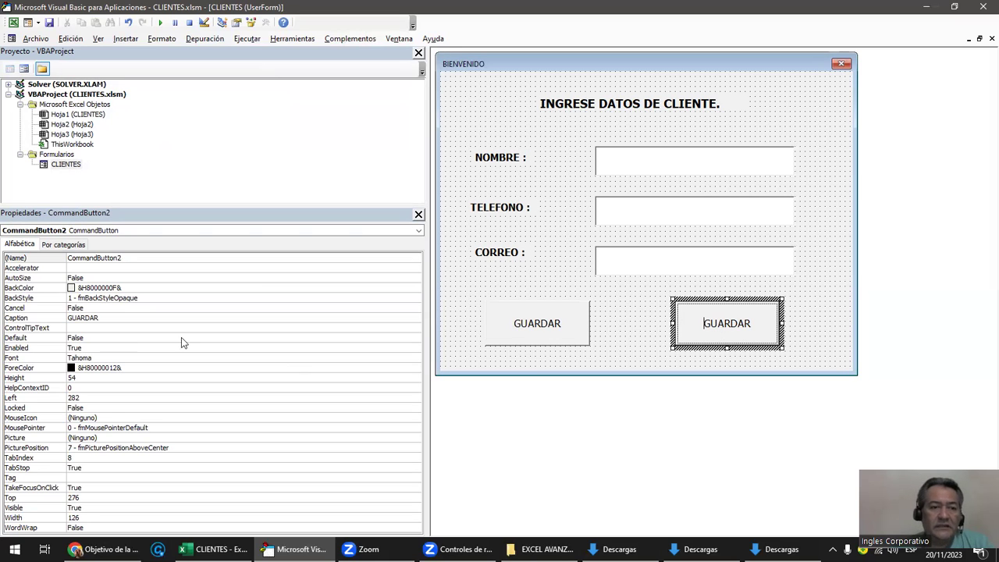
left_click(103, 318)
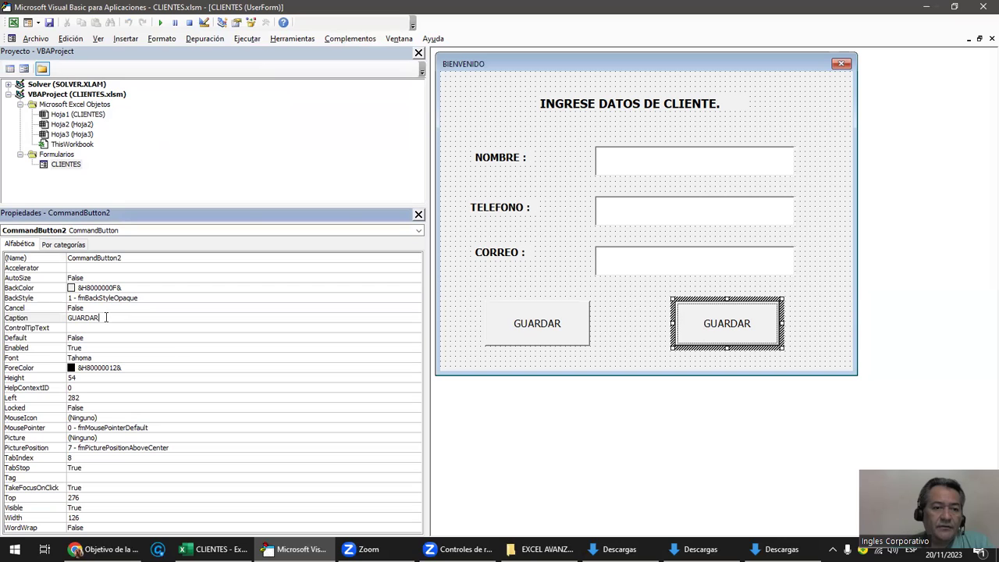
key("BackSpace")
key("BackSpace")
key("BackSpace")
key("BackSpace")
key("BackSpace")
key("BackSpace")
key("BackSpace")
type("CANCELAR")
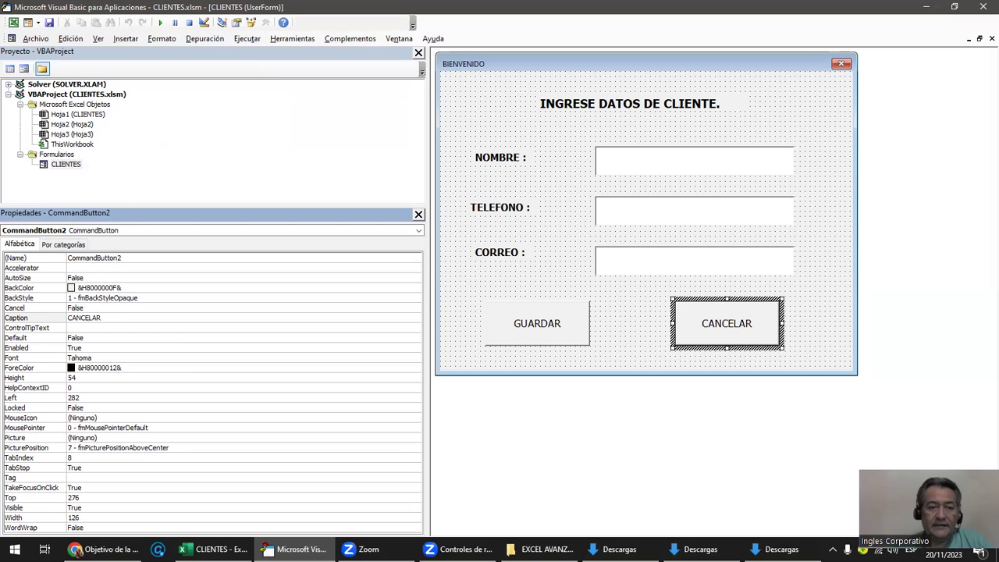
key("Return")
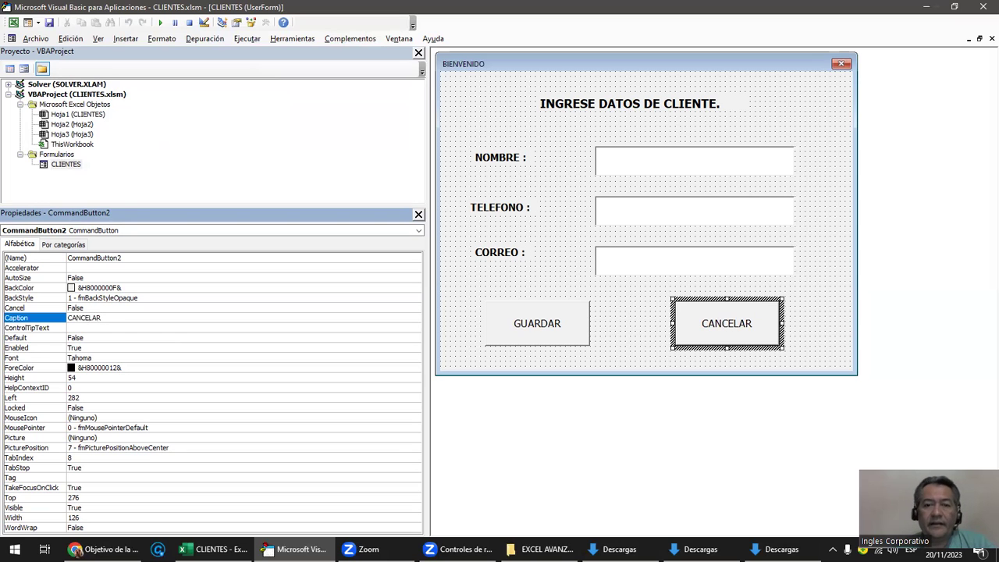
left_click(917, 272)
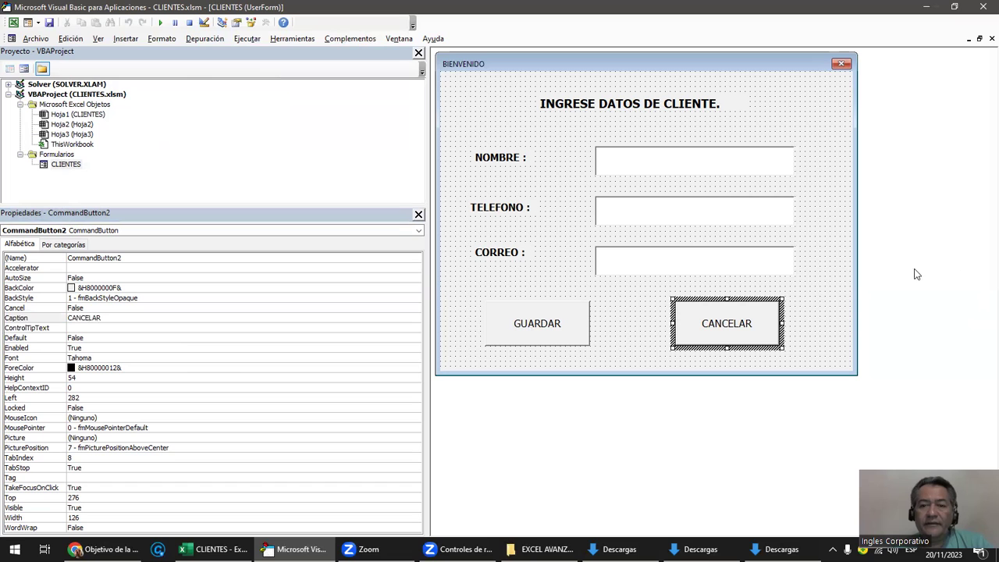
left_click(160, 22)
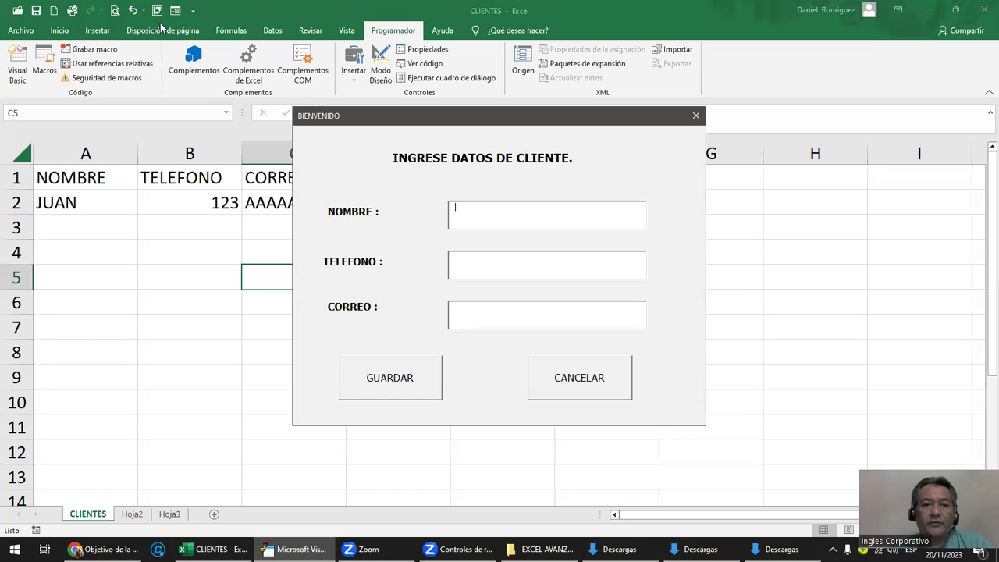
left_click_drag(488, 126, 558, 102)
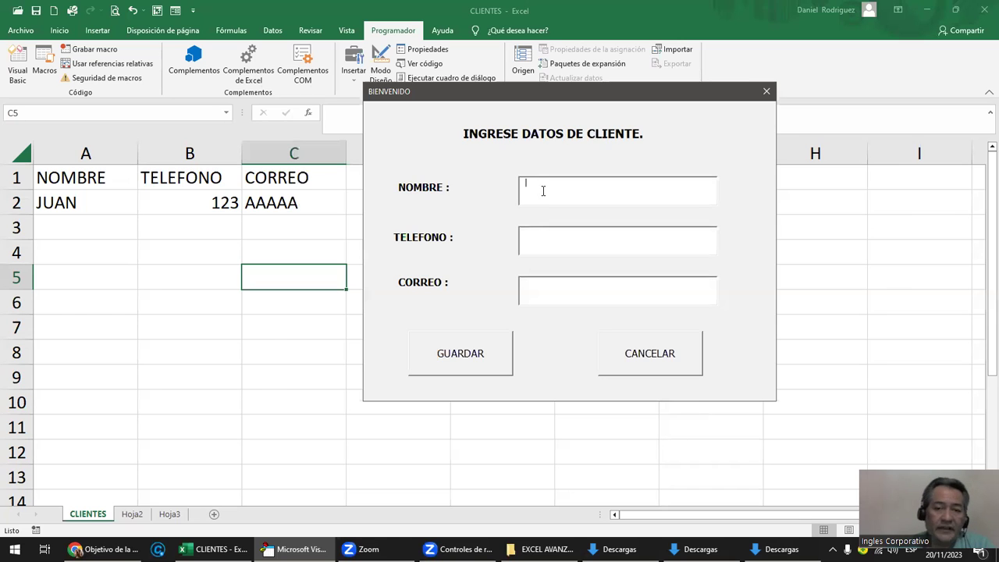
left_click(590, 240)
left_click(587, 294)
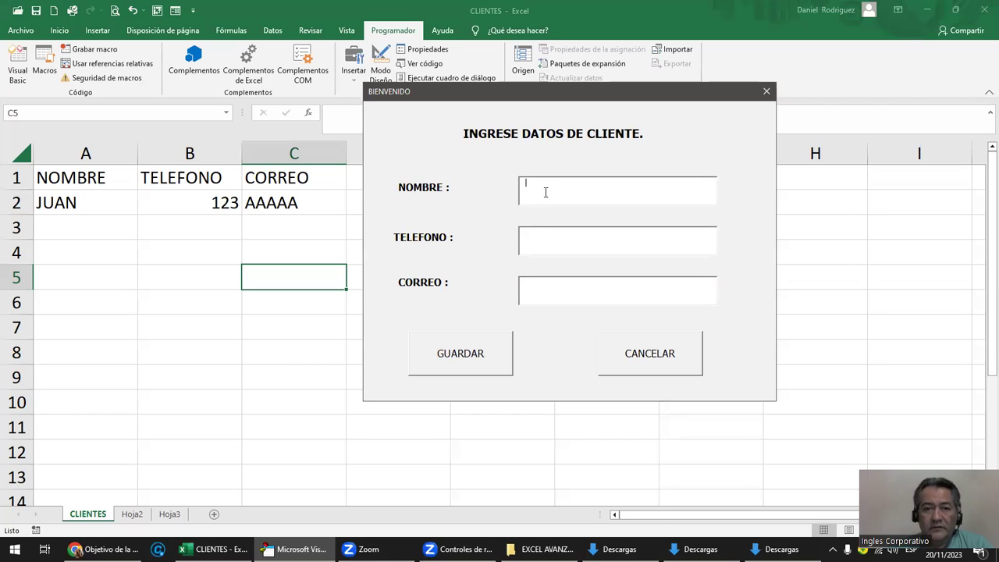
left_click(541, 243)
left_click(563, 187)
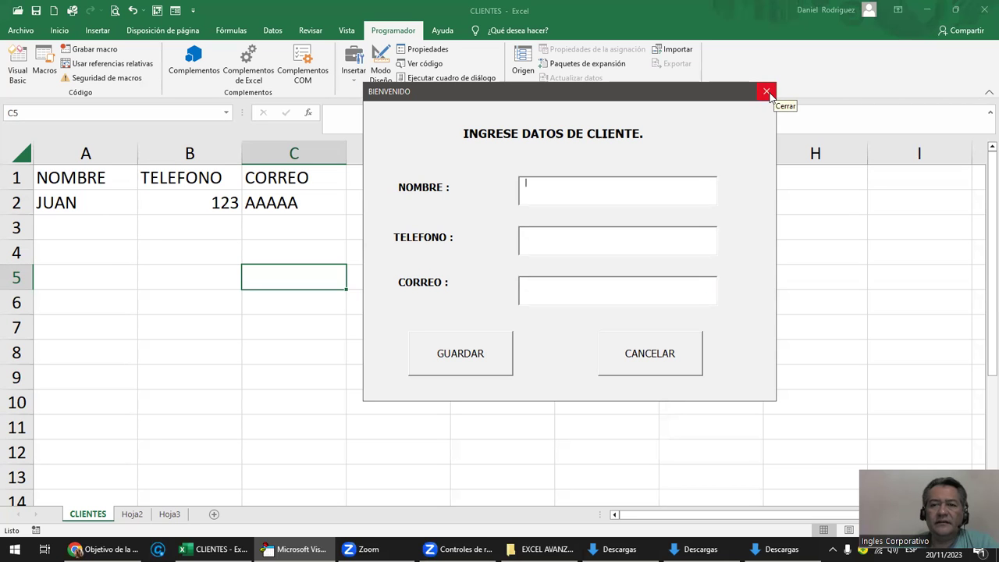
left_click(767, 92)
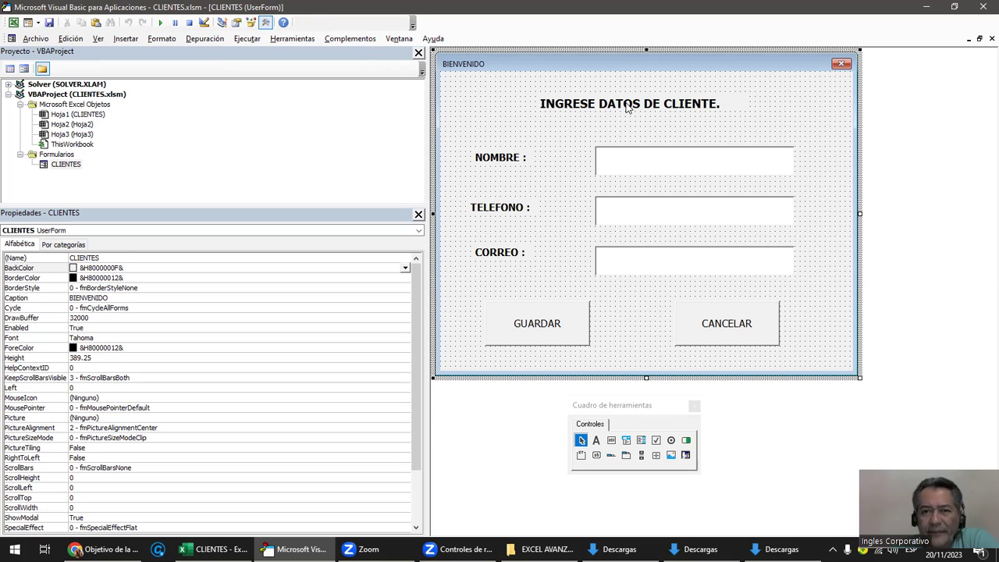
Select the heading, CANCELAR button and form, then the NOMBRE text box to show its properties.
left_click(600, 111)
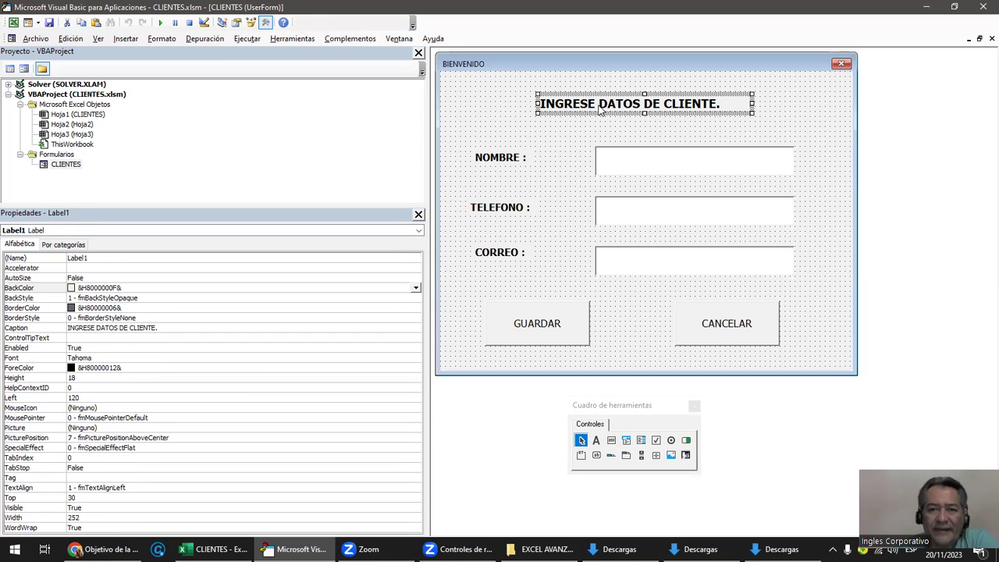
left_click(774, 321)
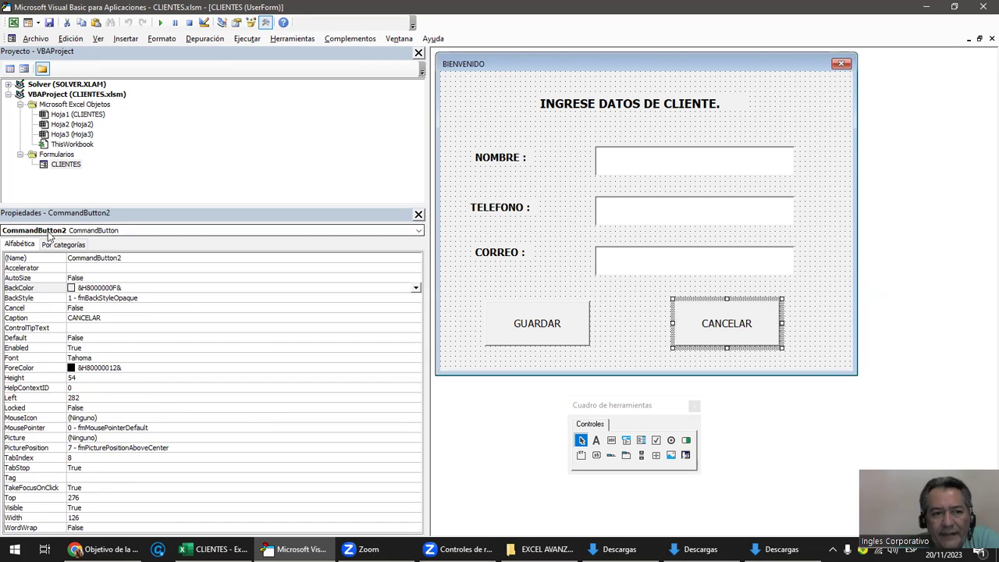
left_click(525, 76)
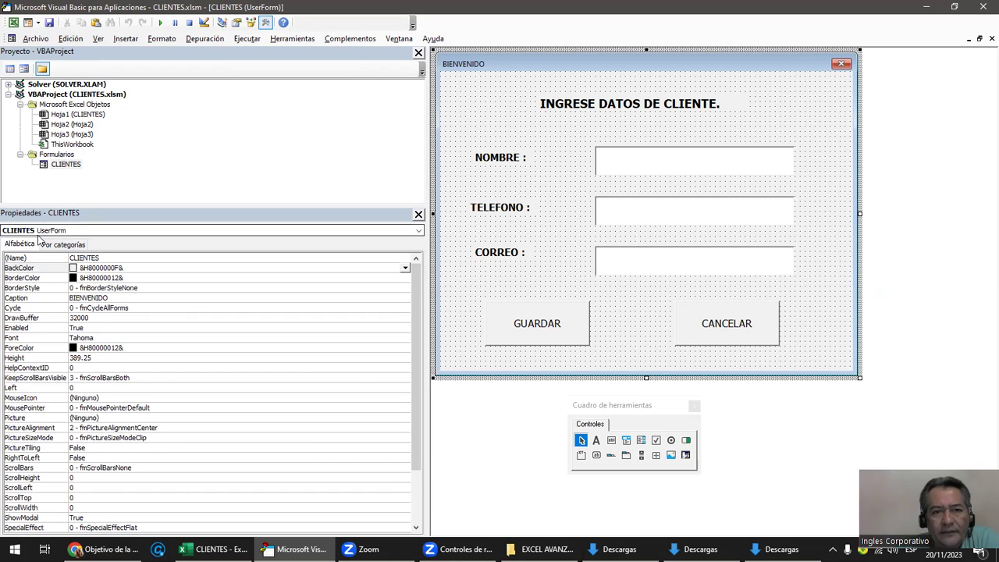
left_click(605, 109)
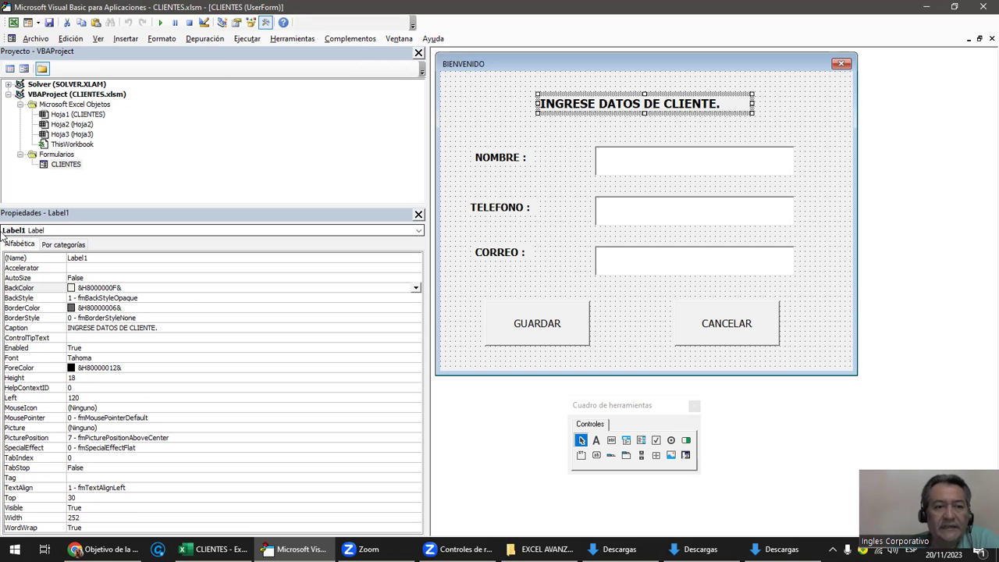
left_click(636, 162)
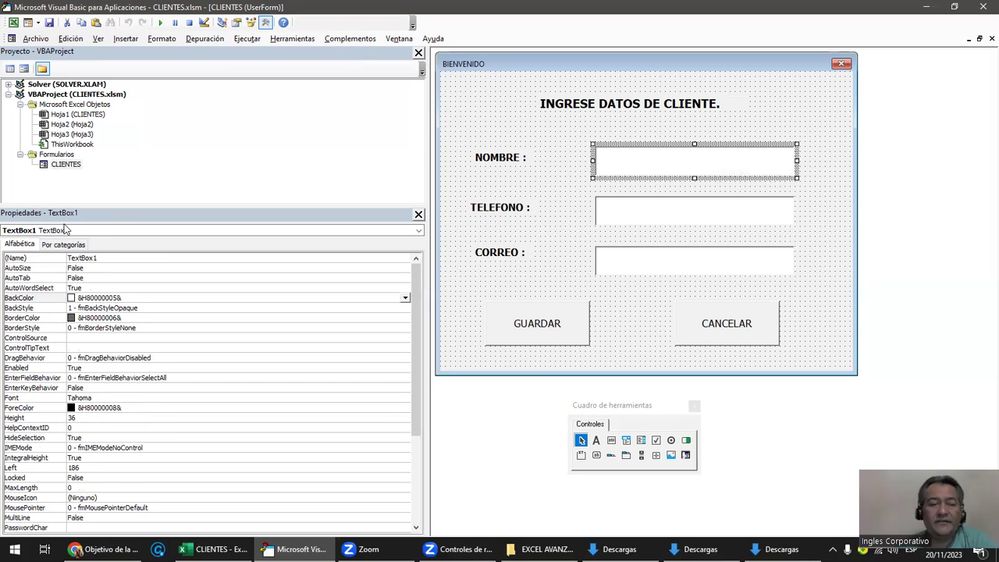
left_click(99, 258)
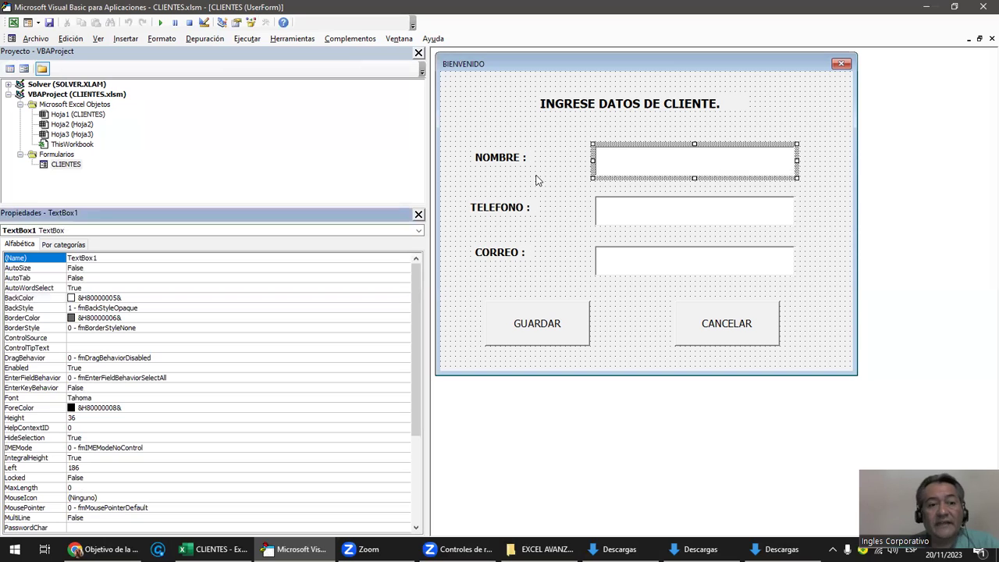
left_click(633, 167)
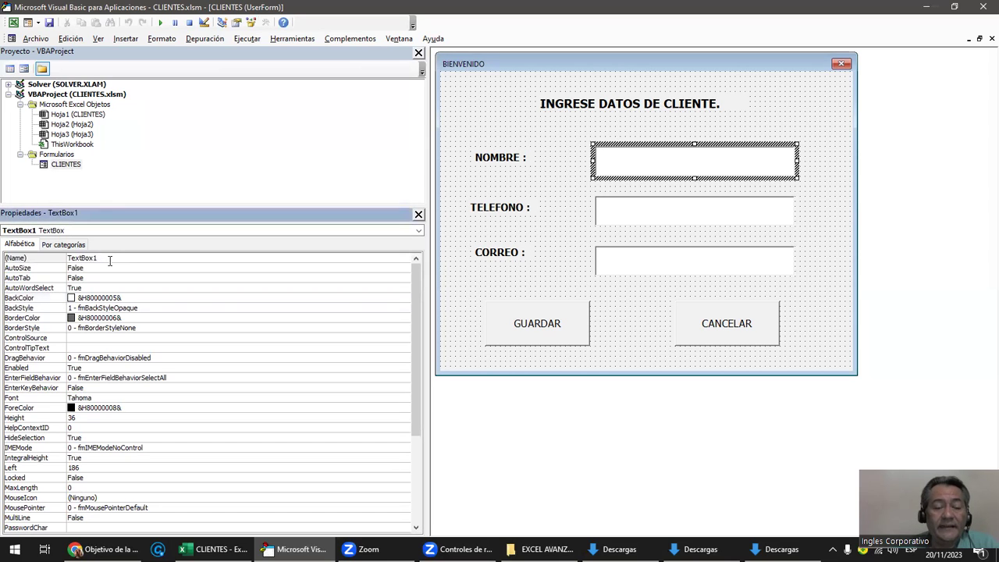
double_click(98, 261)
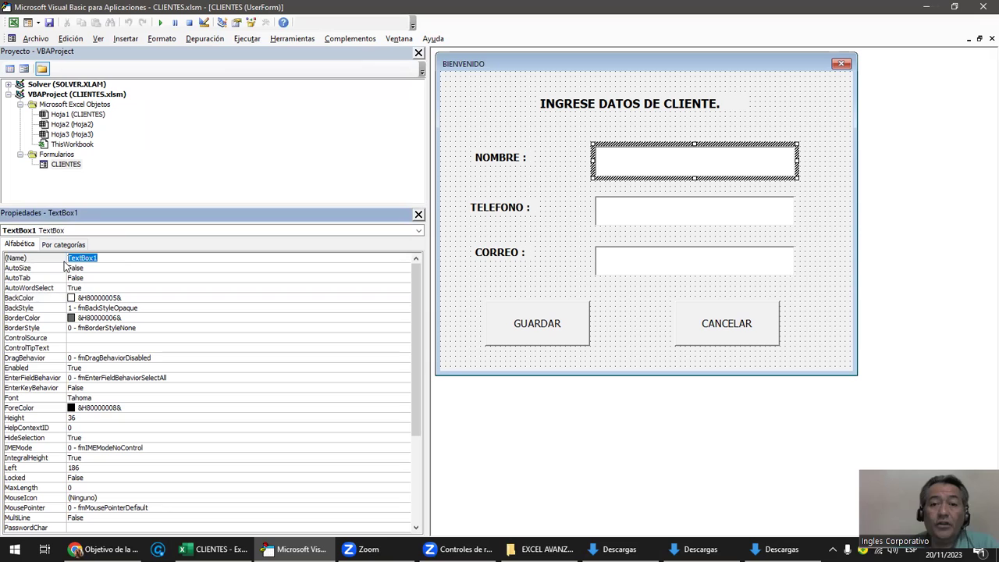
left_click(625, 221)
double_click(105, 258)
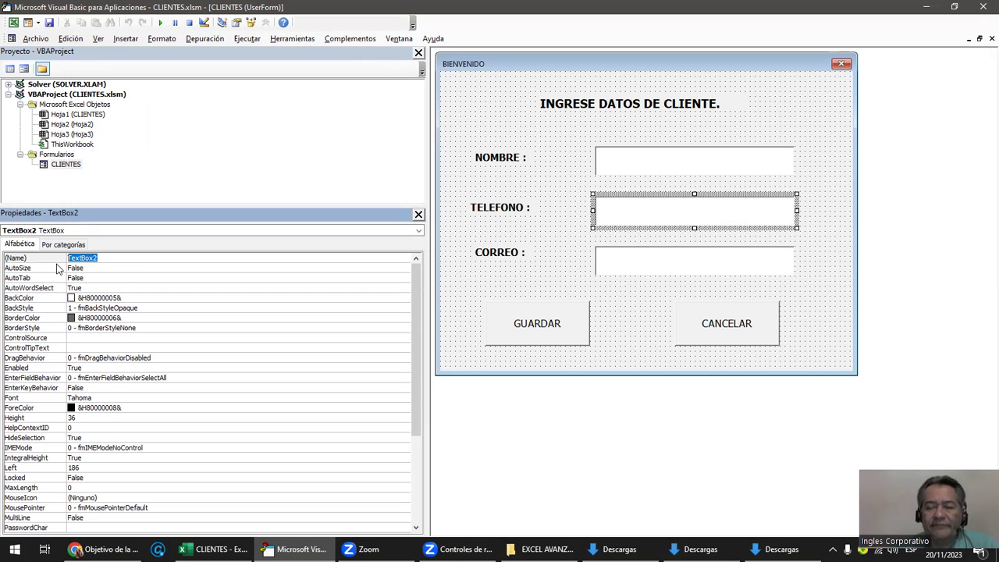
left_click(607, 262)
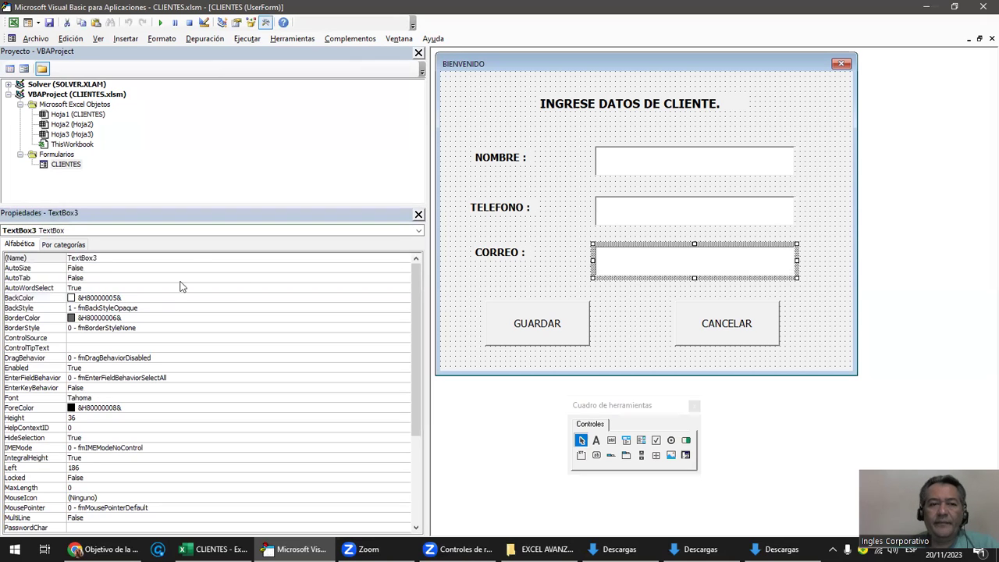
double_click(104, 258)
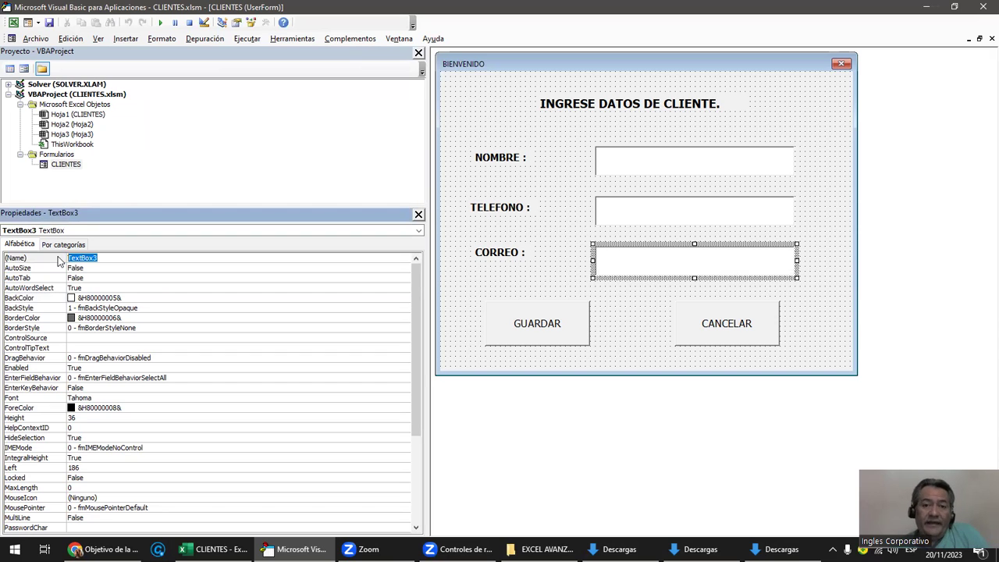
left_click(100, 258)
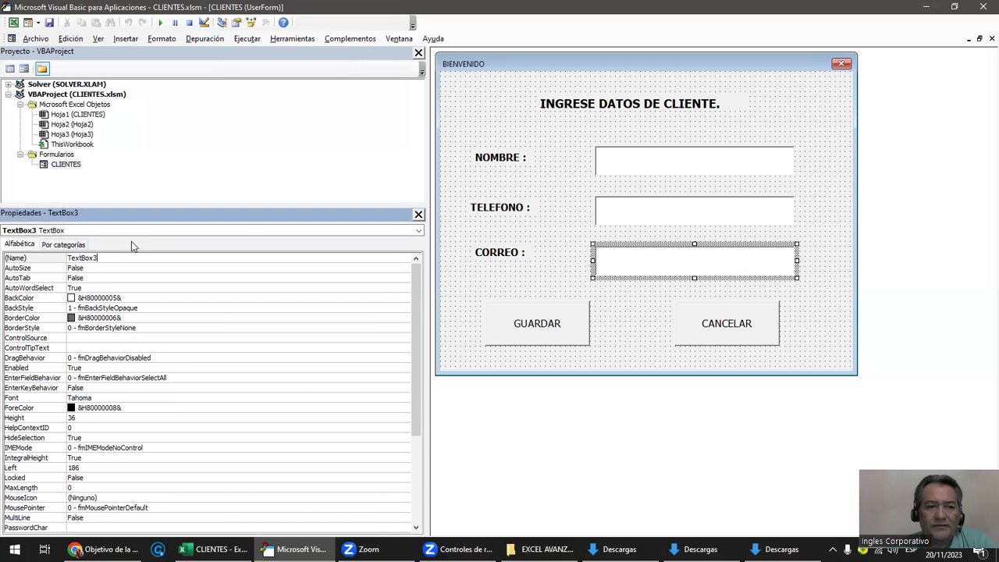
left_click(622, 170)
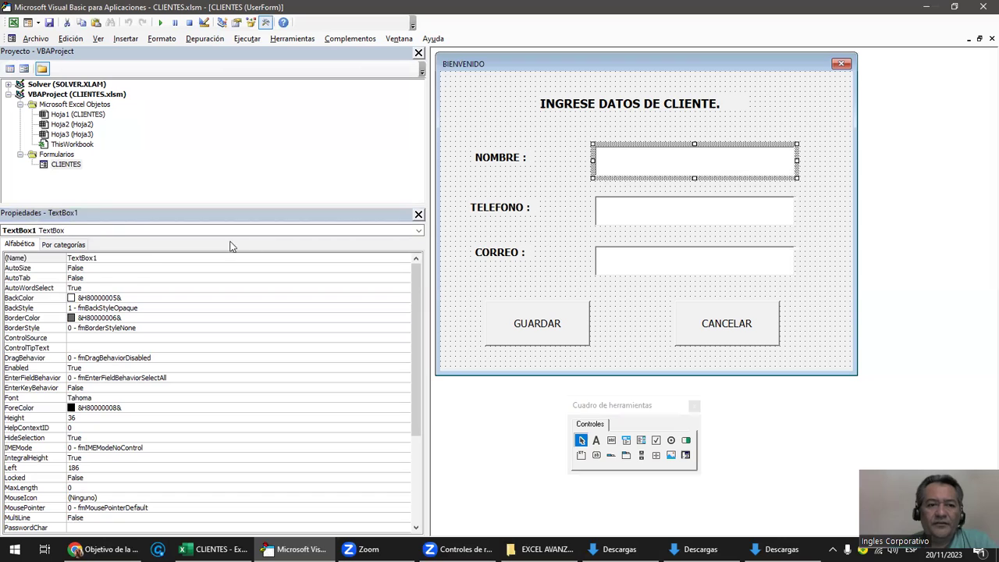
left_click(617, 223)
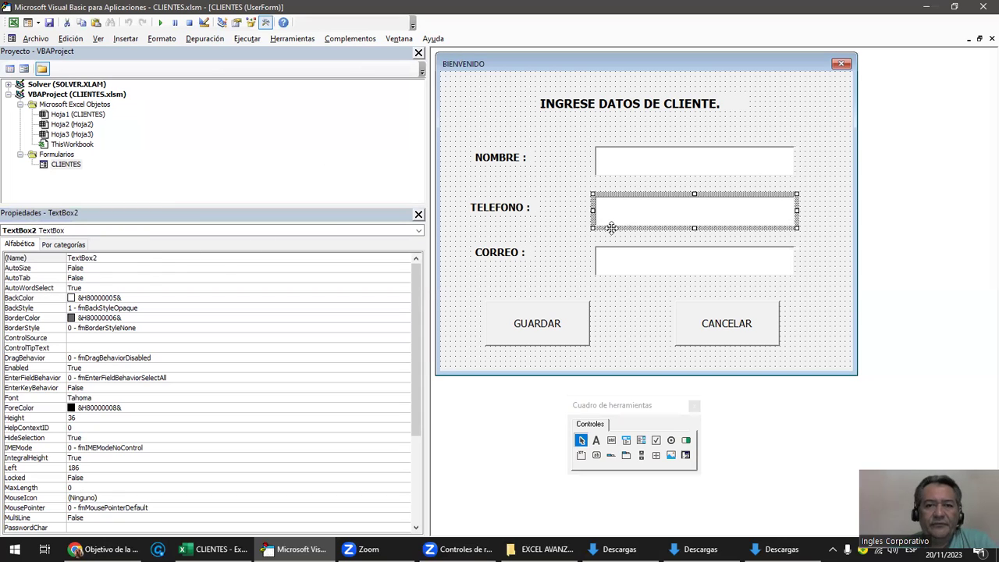
left_click(615, 265)
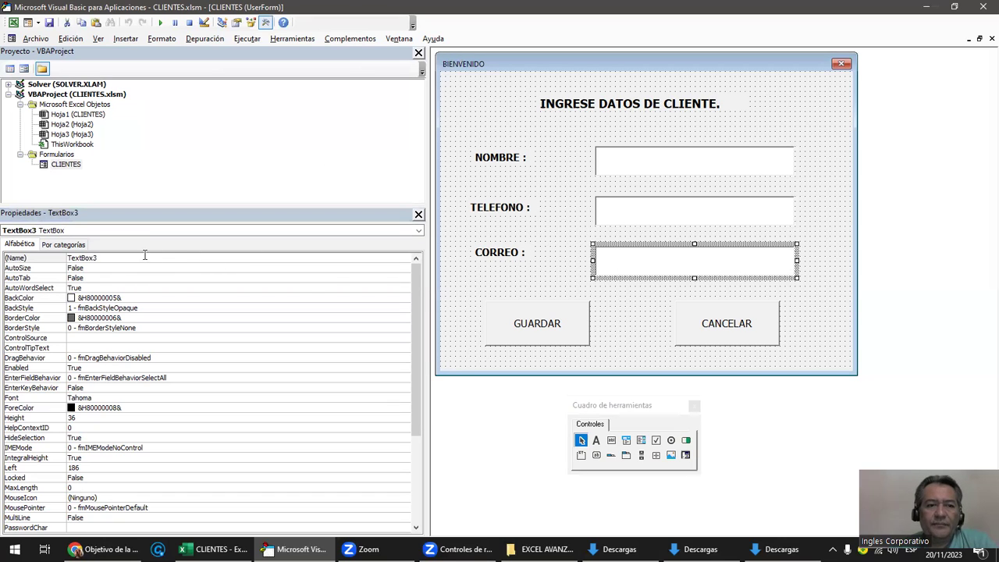
left_click(108, 257)
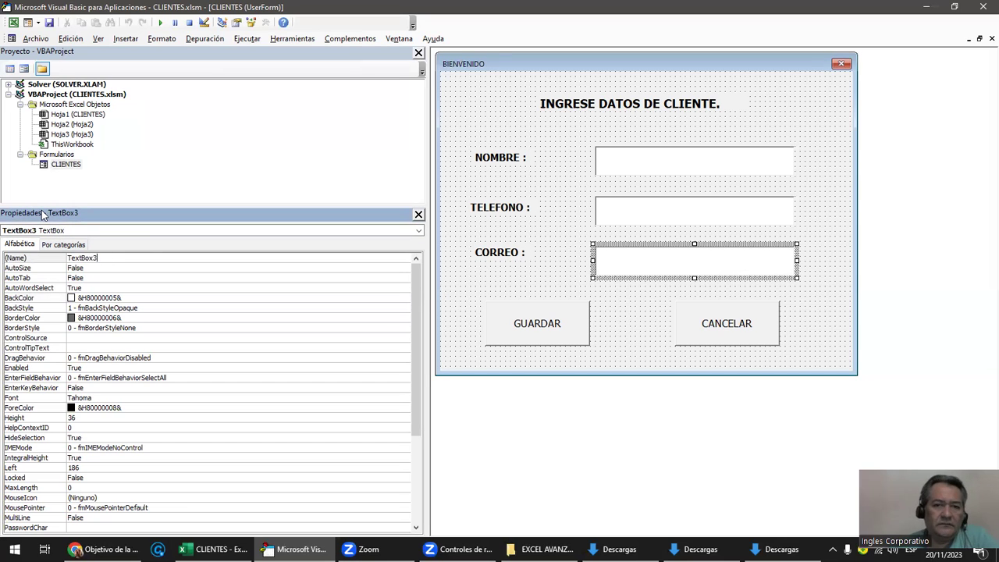
left_click(522, 164)
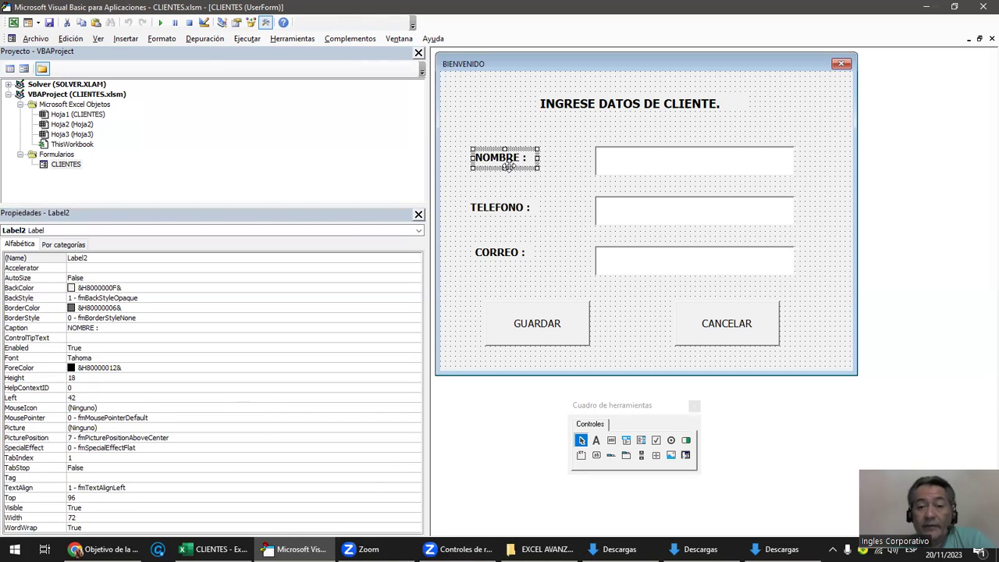
left_click(565, 316)
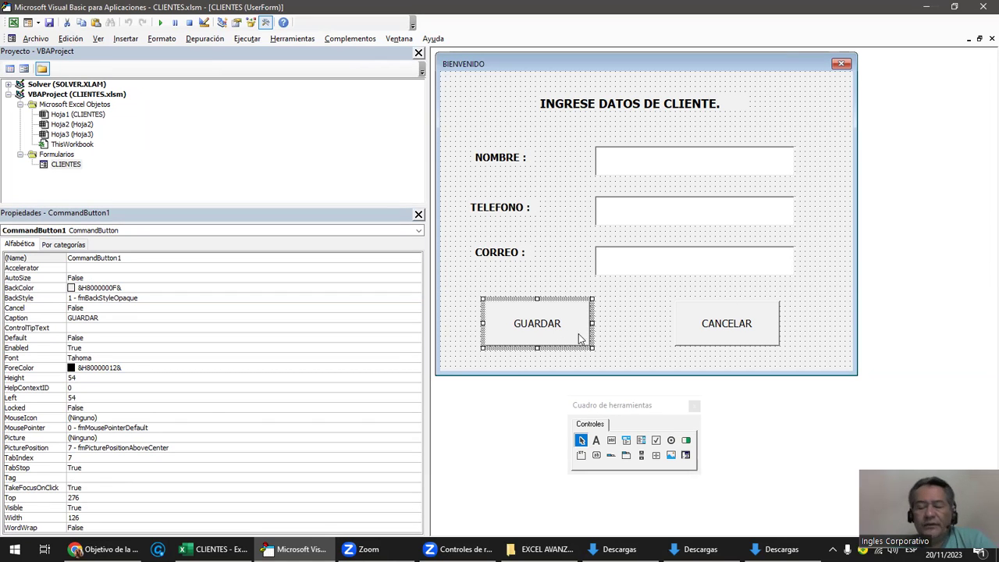
left_click(551, 320)
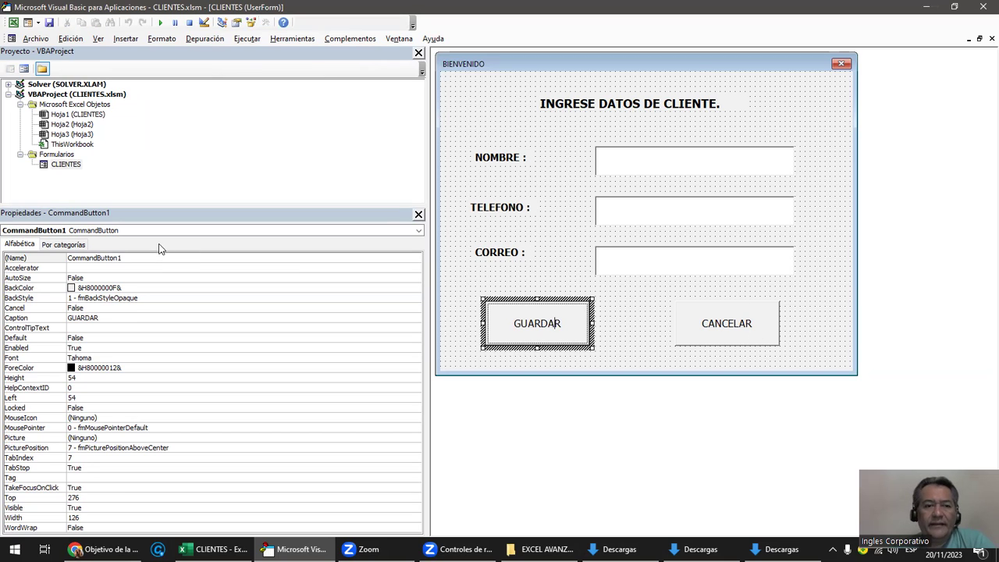
left_click(136, 256)
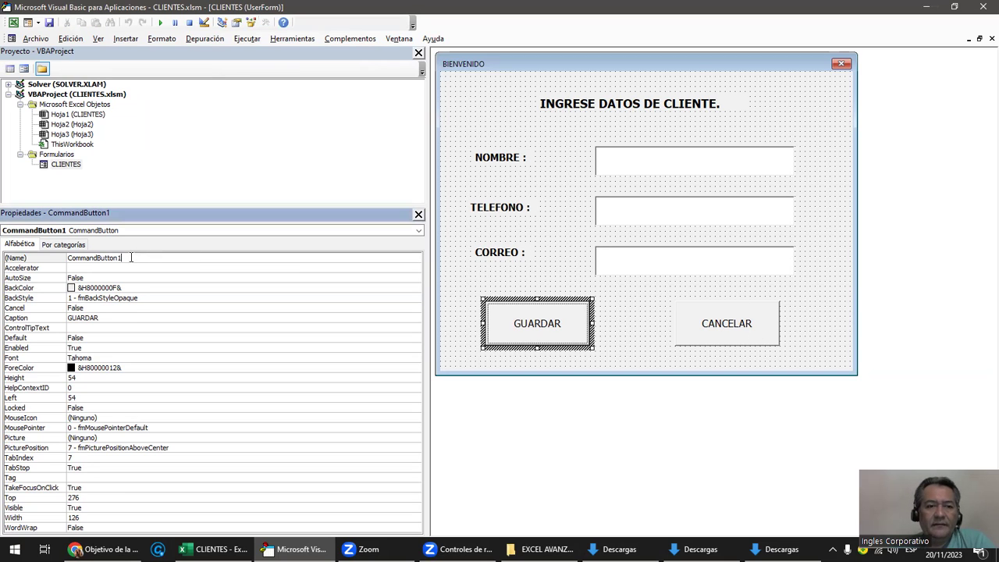
left_click(103, 318)
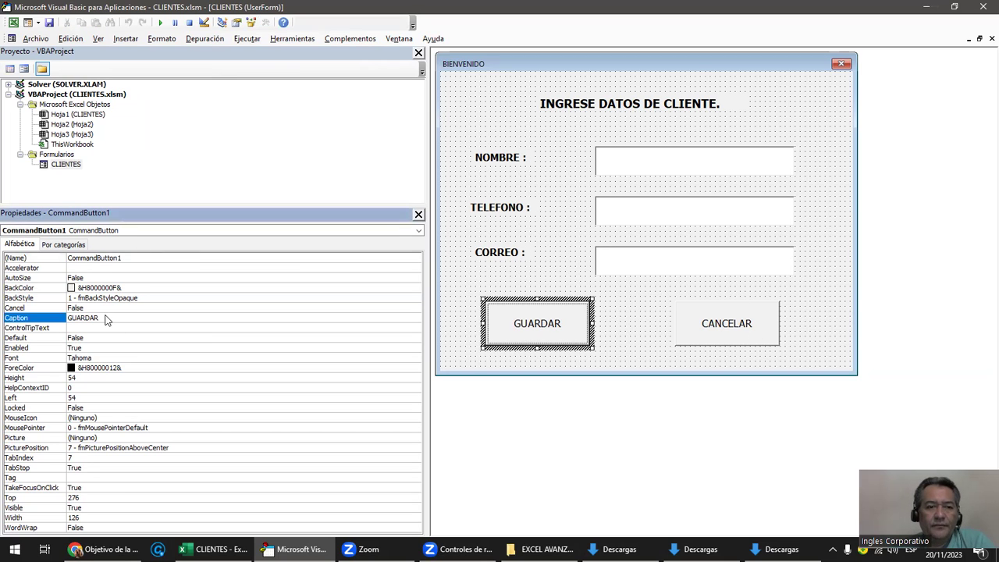
left_click(134, 259)
left_click_drag(135, 259, 24, 260)
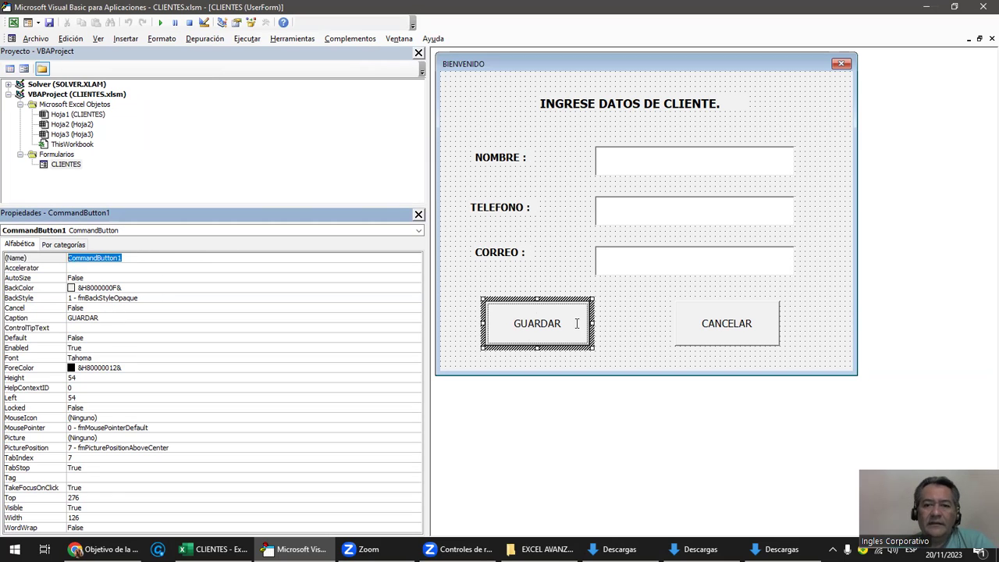
left_click(718, 331)
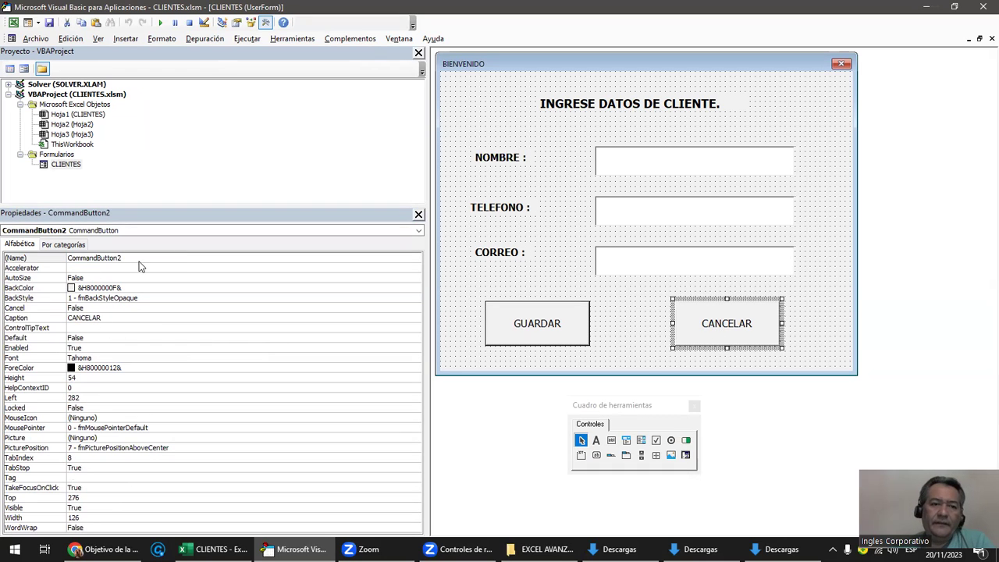
left_click_drag(121, 257, 31, 264)
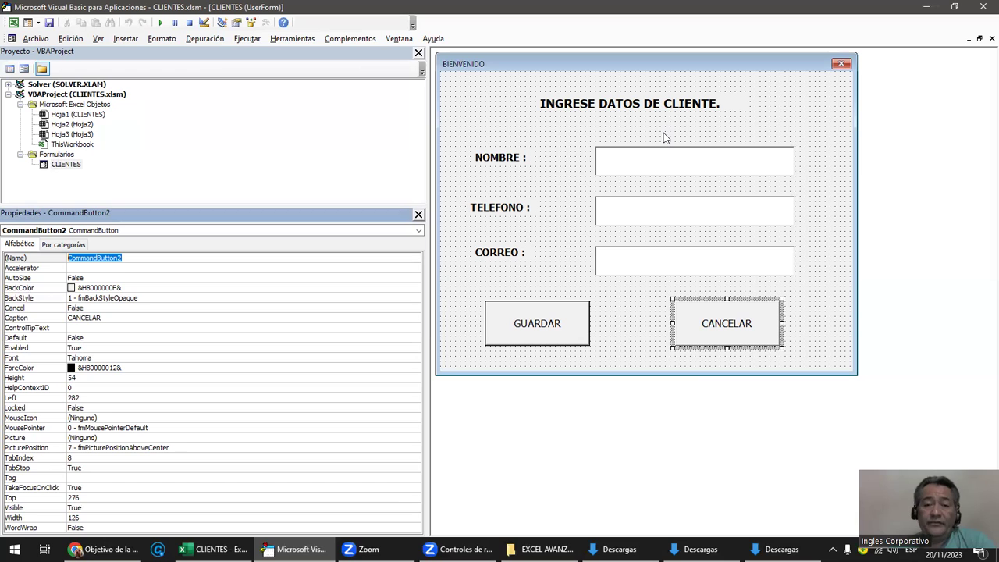
left_click(892, 296)
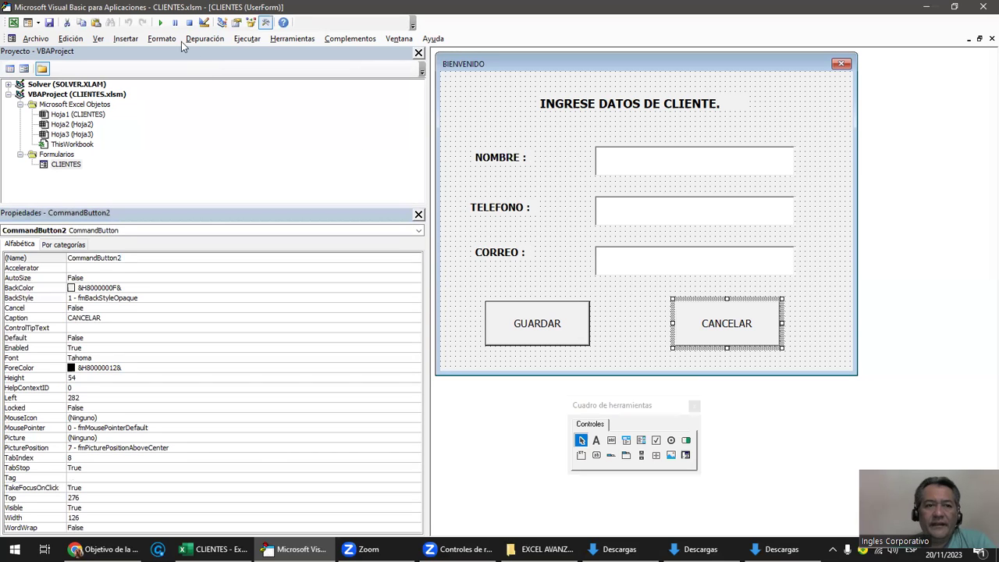
left_click(159, 24)
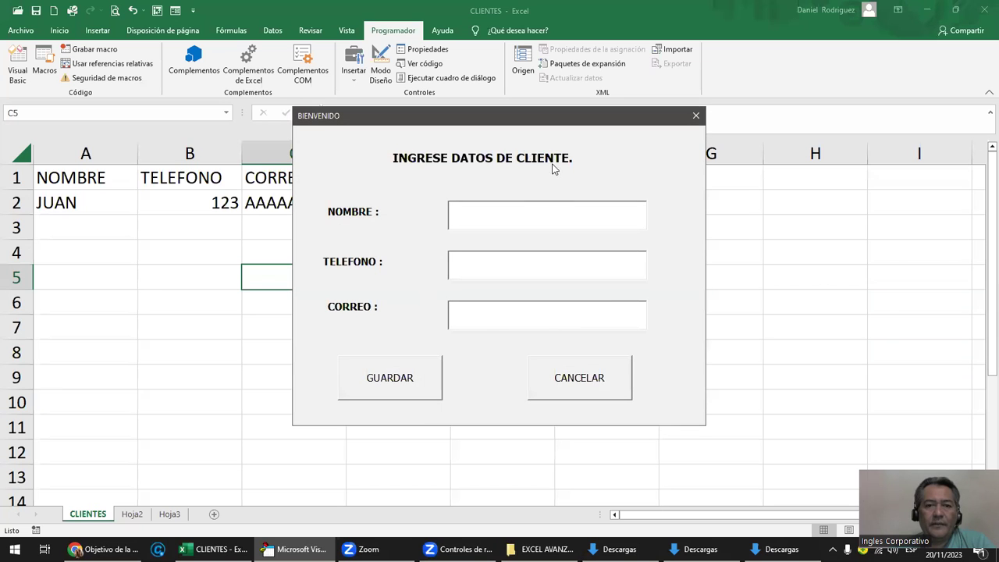
type("DDDDDDD")
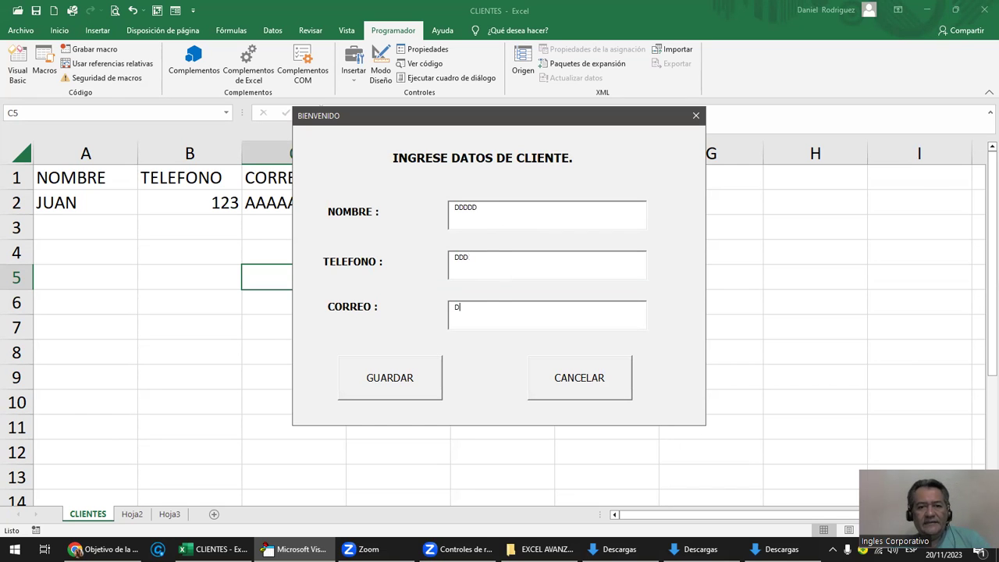
left_click(398, 372)
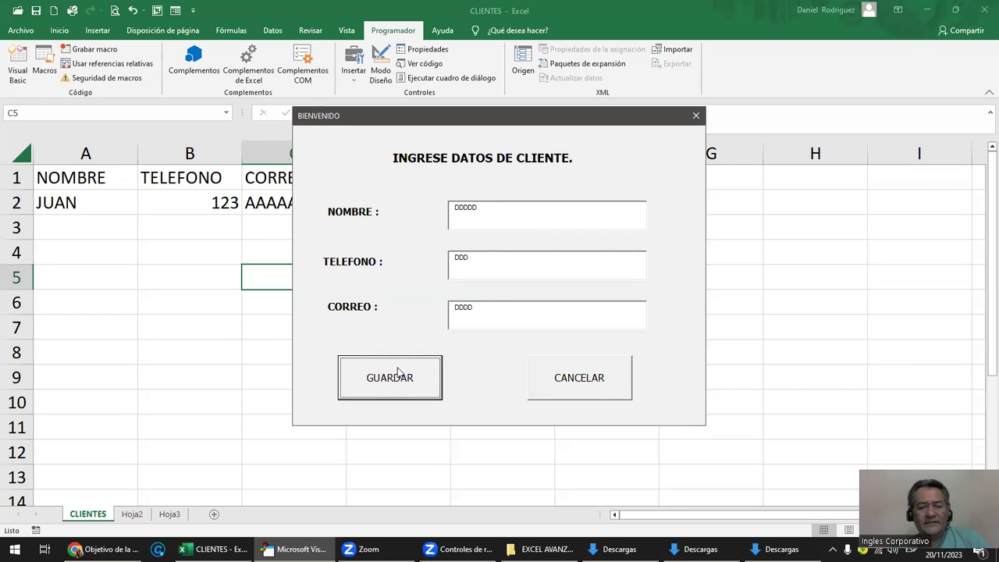
left_click(587, 384)
left_click(504, 215)
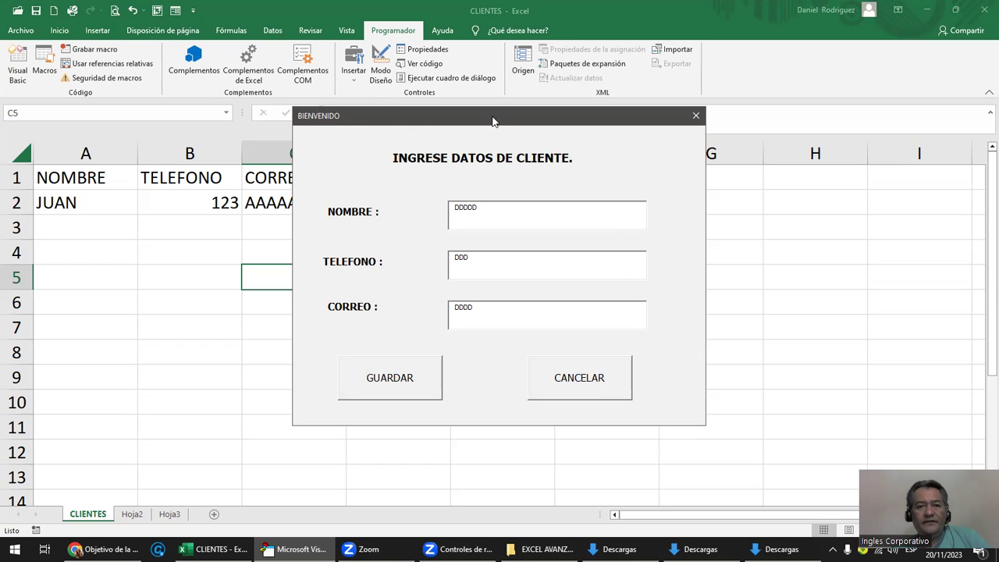
left_click_drag(492, 121, 643, 138)
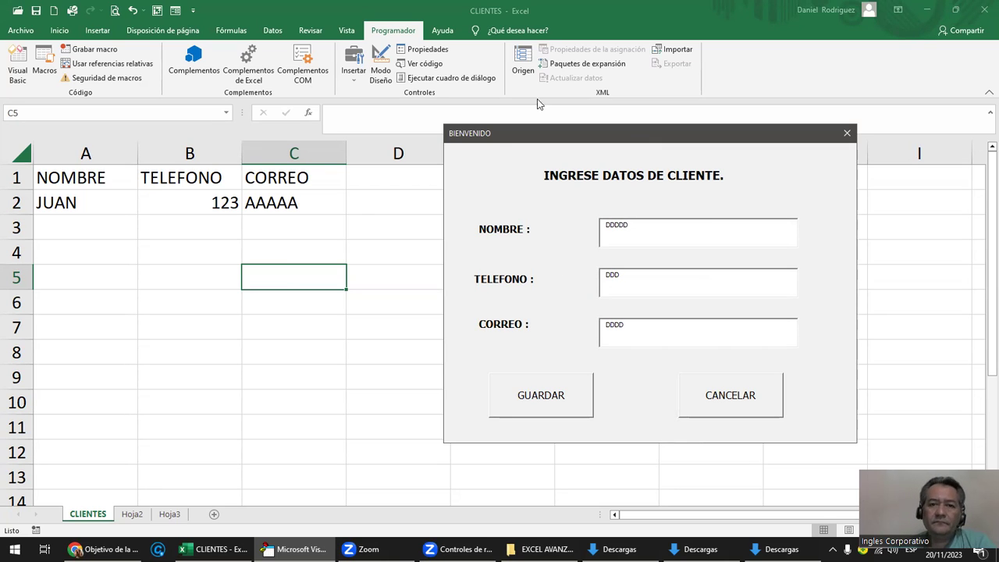
left_click_drag(573, 134, 458, 74)
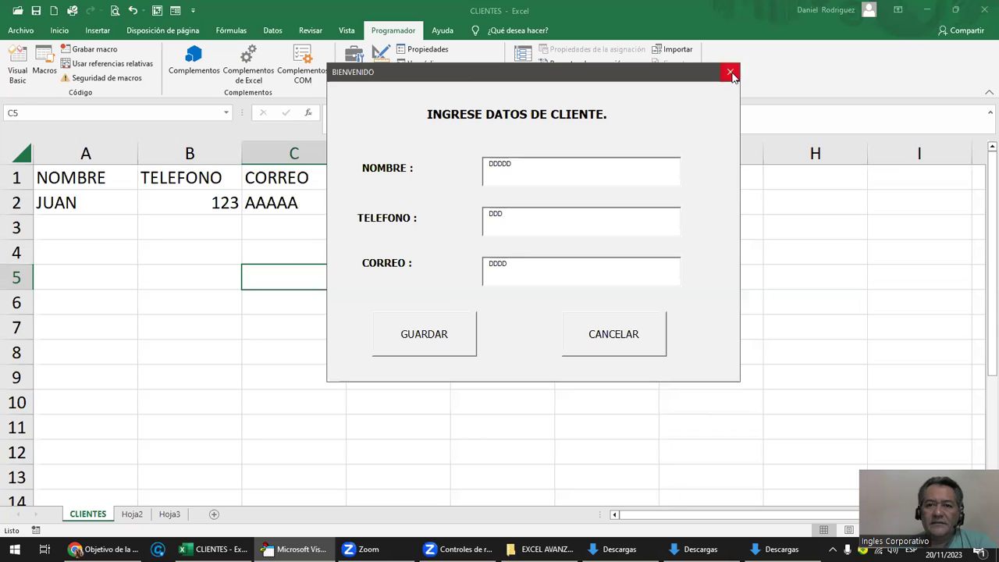
left_click(729, 74)
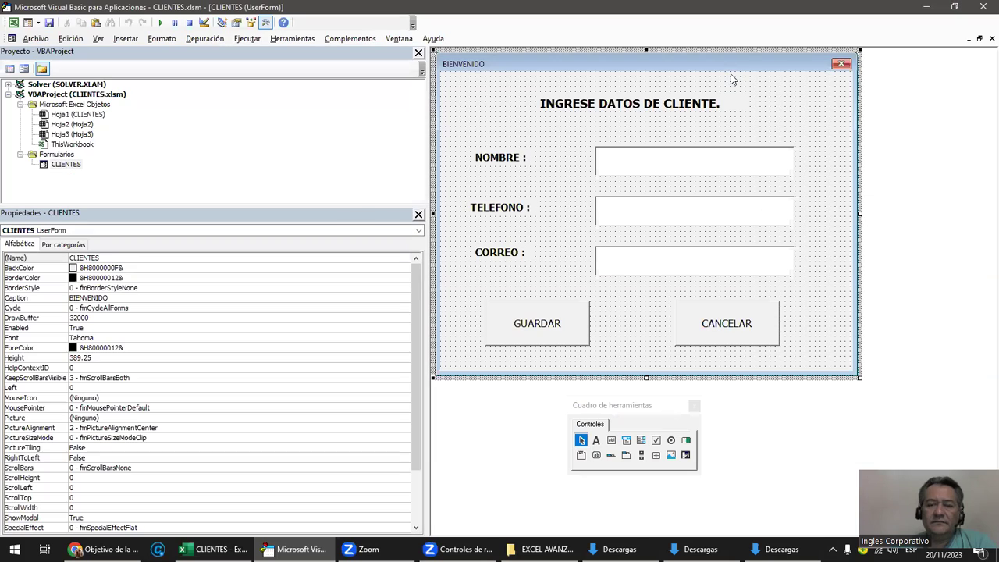
Minimize the VBA editor and select cells on the CLIENTES sheet.
double_click(777, 11)
left_click(929, 50)
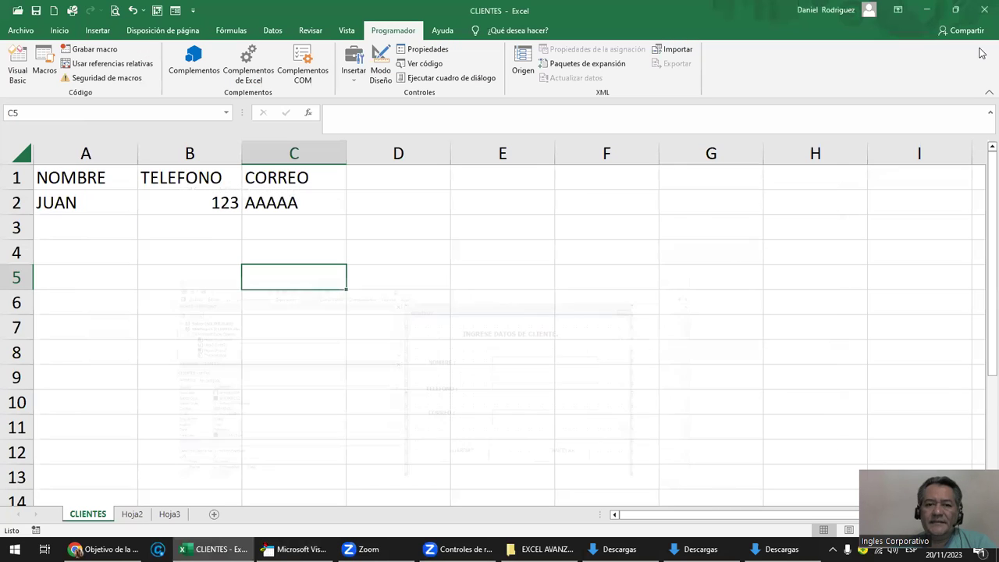
left_click(257, 326)
left_click(448, 332)
left_click(337, 245)
left_click_drag(492, 226, 492, 250)
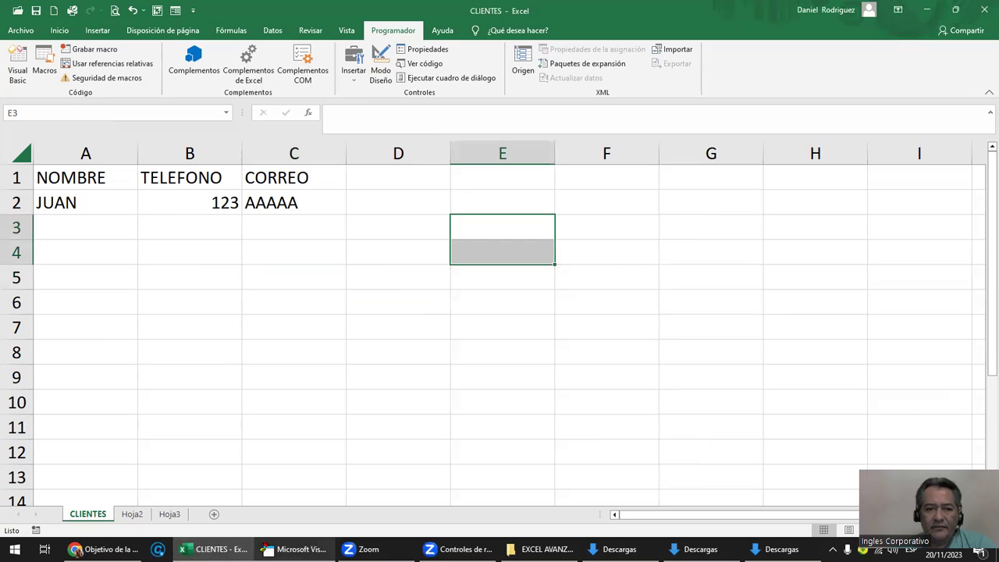
Switch between the VBA editor and the CLIENTES sheet, selecting cell C5.
left_click(295, 549)
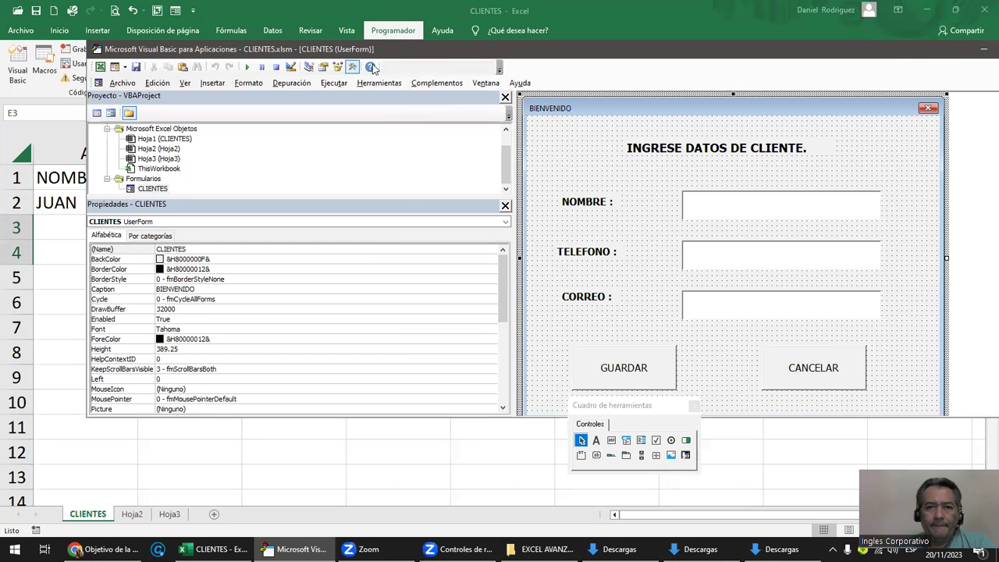
key("alt+q")
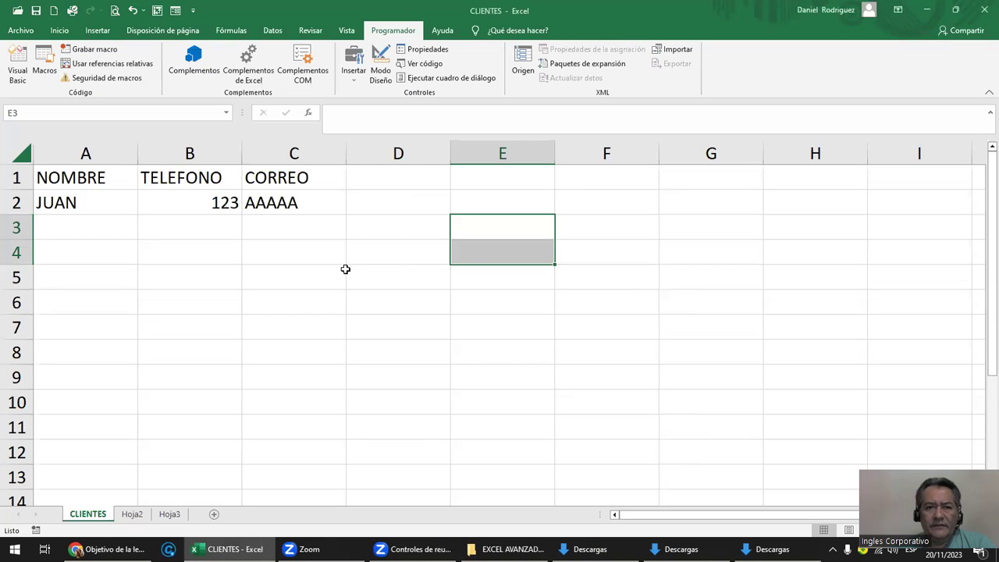
left_click(345, 269)
left_click(23, 68)
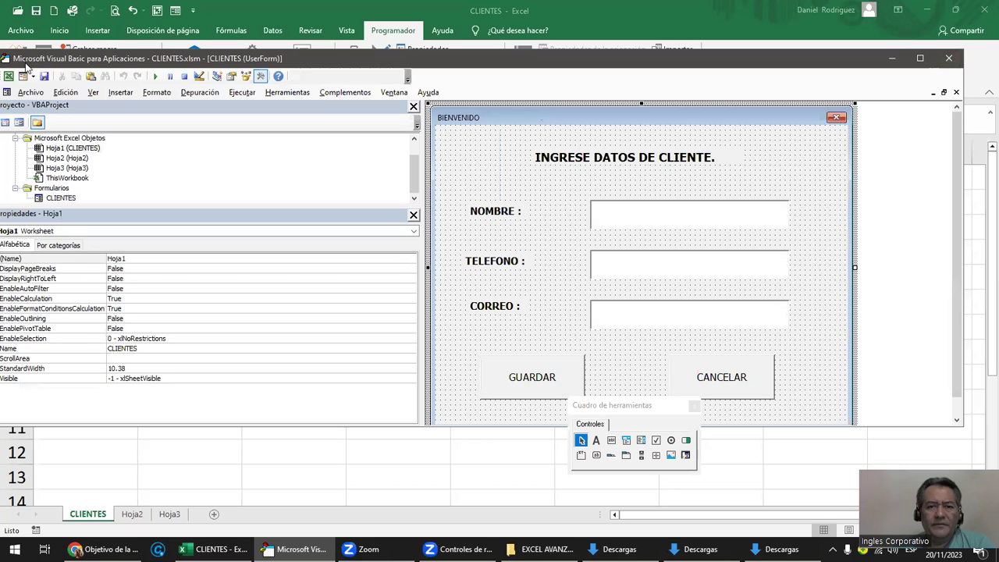
left_click(949, 59)
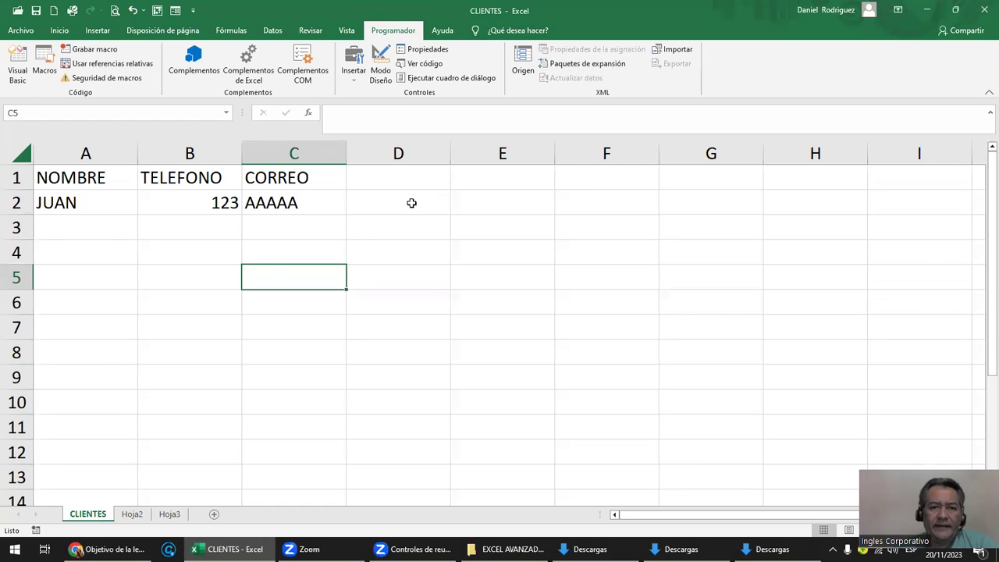
Discard a test entry in D2 and enter the heading PENDIENTE in cell F1.
left_click(411, 203)
type("JHGHGHG")
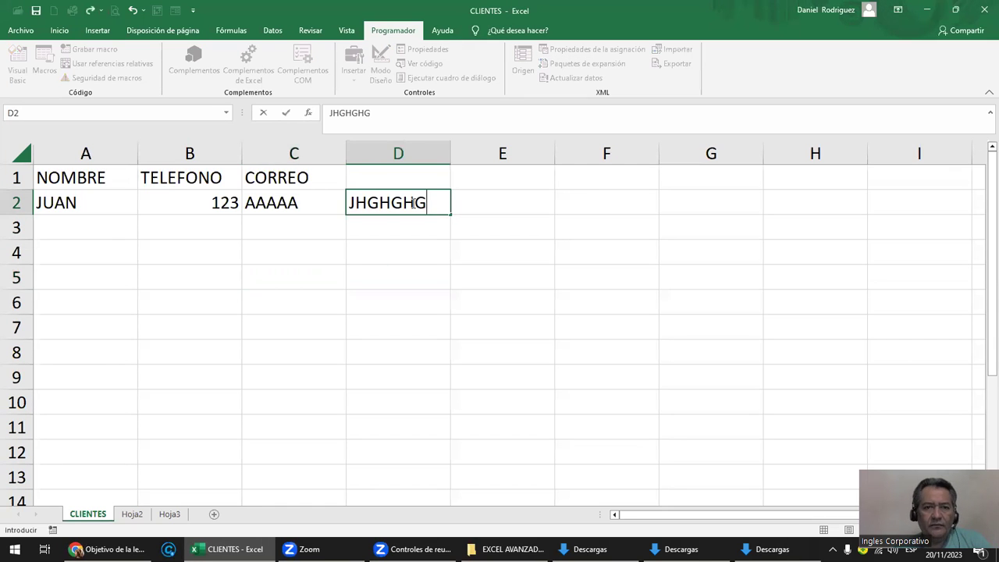
key("Escape")
key("Up")
key("Right")
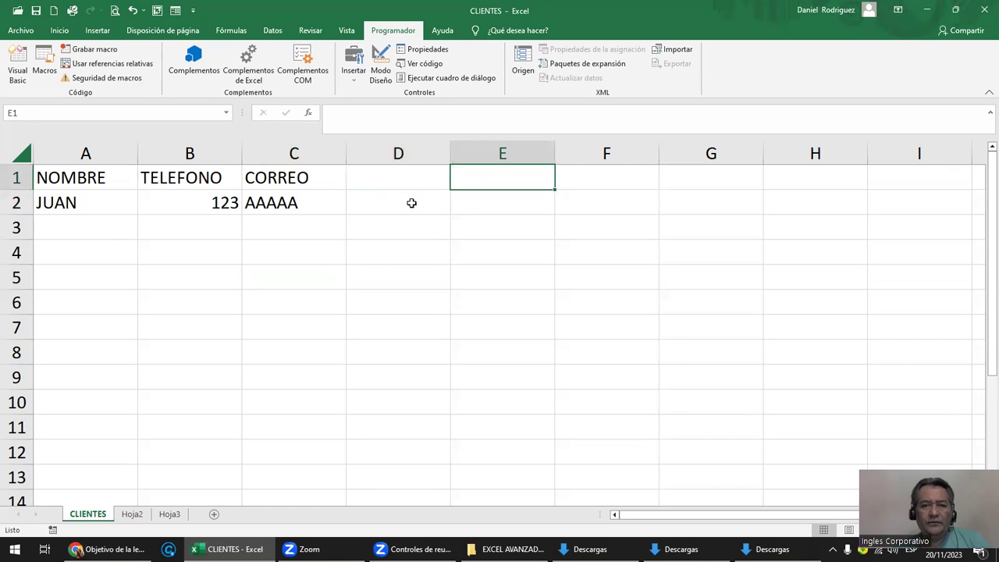
key("Right")
type("PENDIENTE")
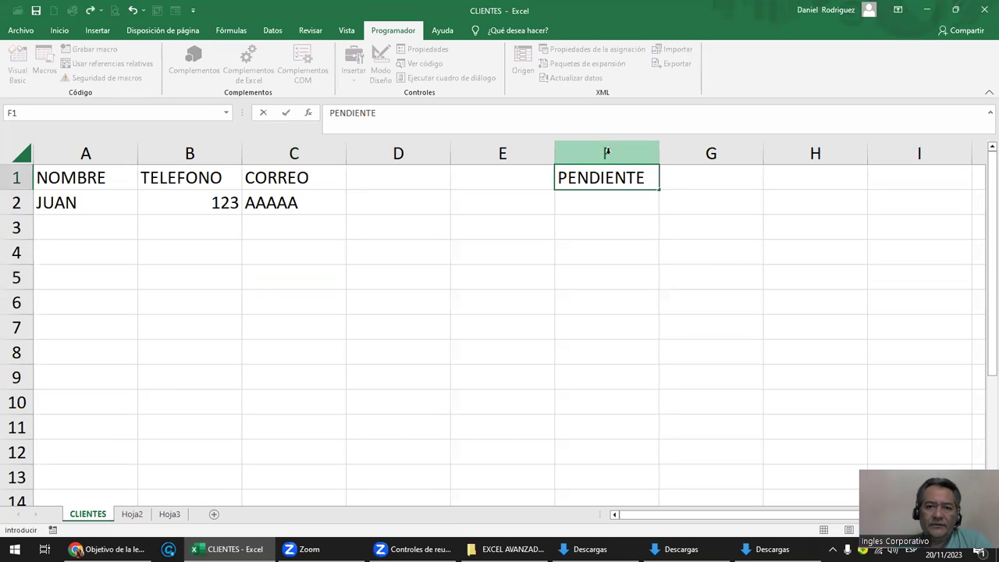
left_click(609, 153)
left_click(612, 181)
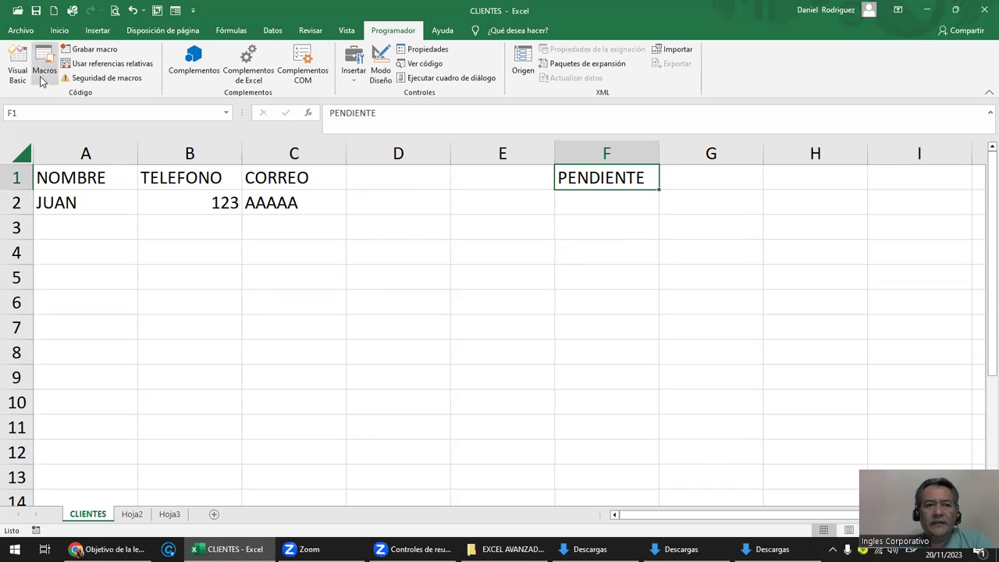
Check the form in the VBA editor, glance at Hoja2, then minimize Excel.
left_click(17, 66)
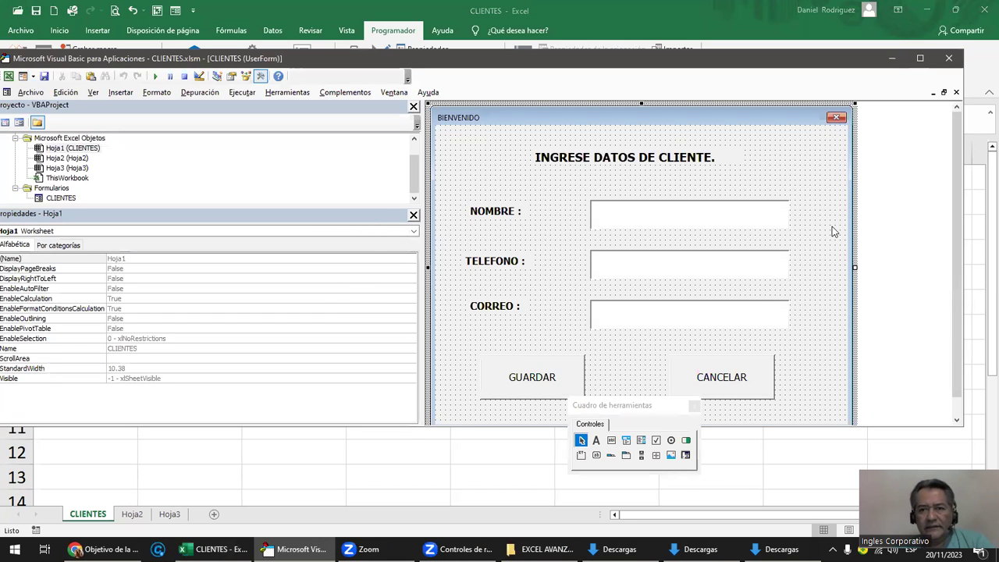
left_click(948, 58)
left_click_drag(597, 149, 774, 138)
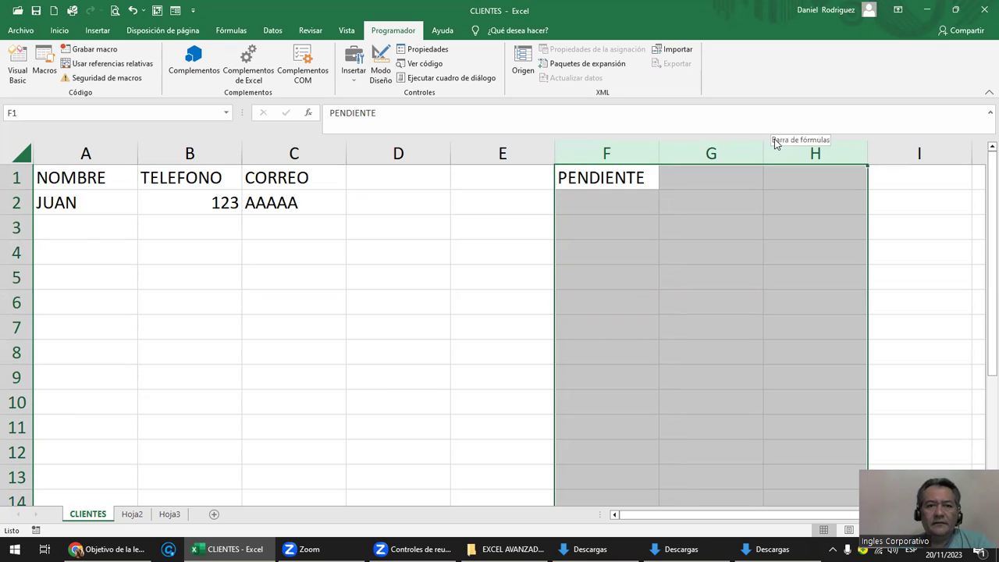
left_click(132, 514)
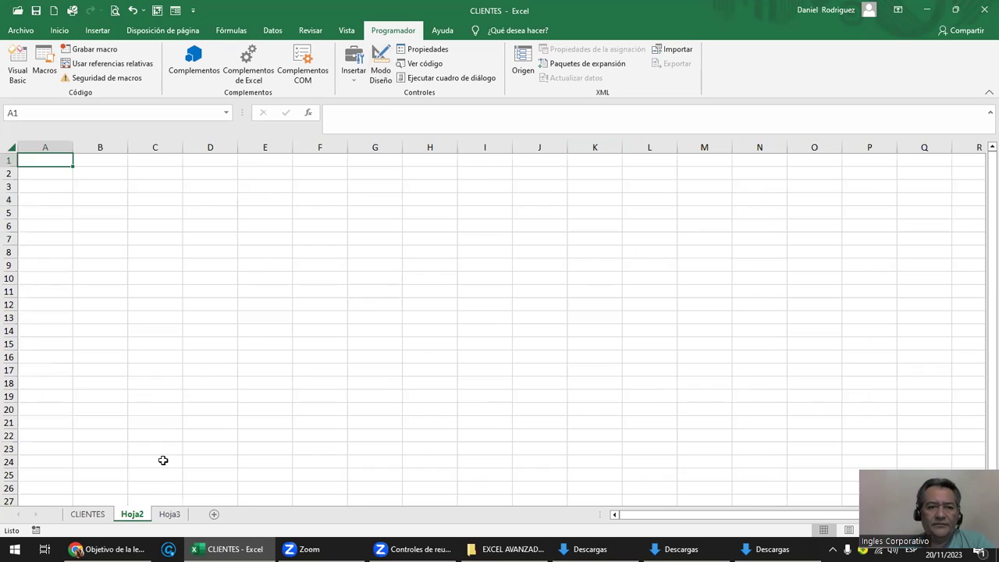
mouse_move(215, 211)
left_mouse_down()
mouse_move(593, 317)
mouse_move(620, 349)
left_mouse_up()
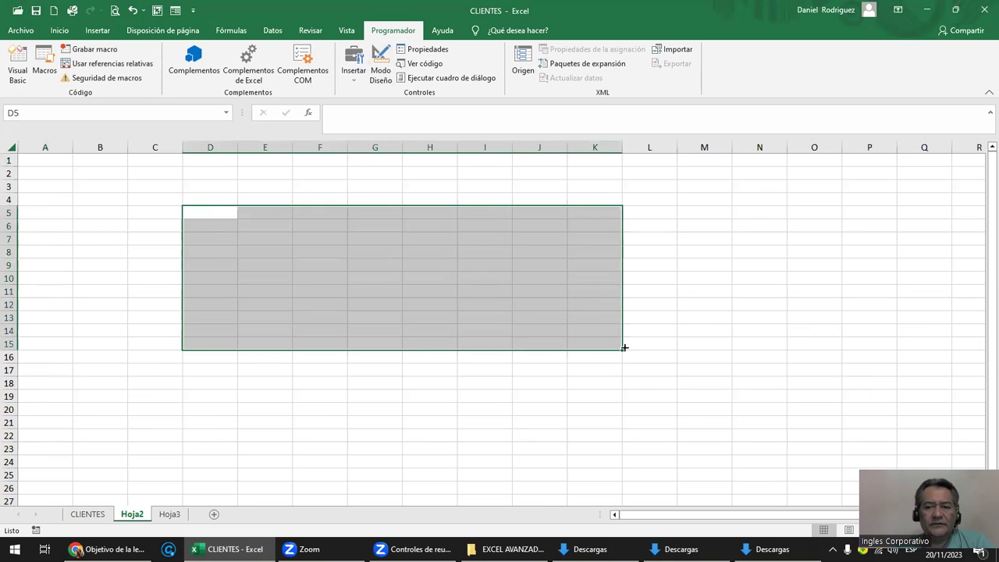
left_click(715, 302)
left_click(104, 513)
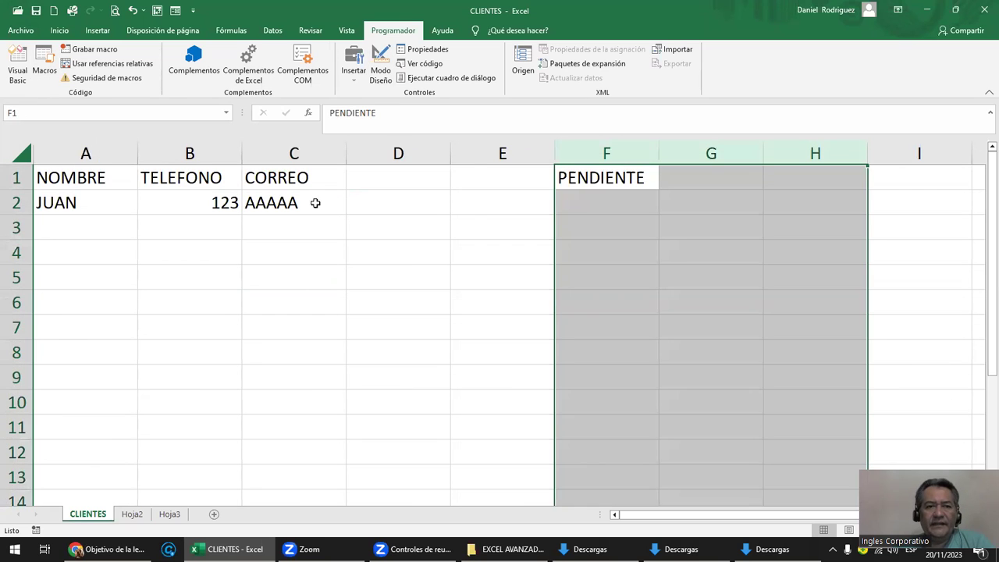
left_click(374, 202)
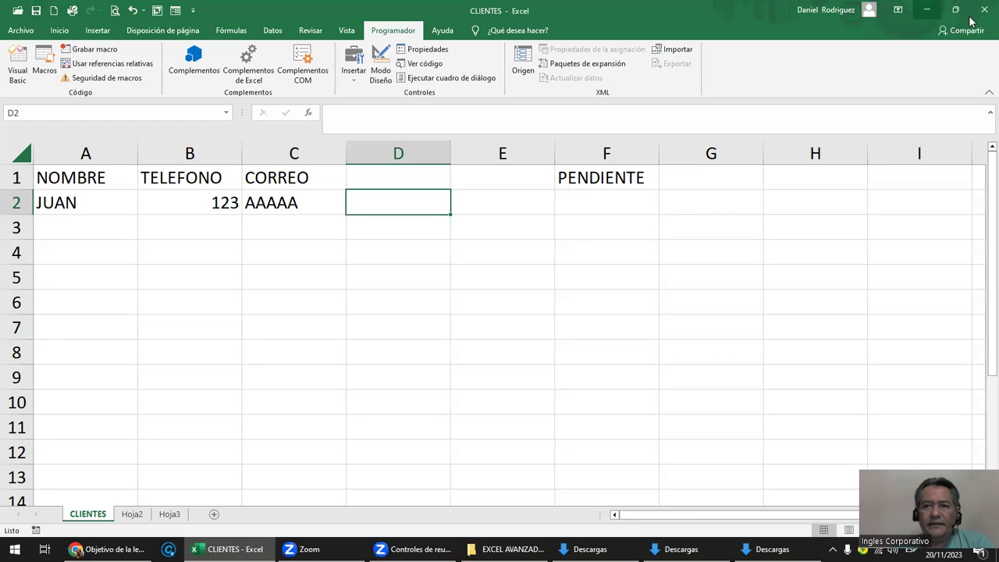
left_click(926, 10)
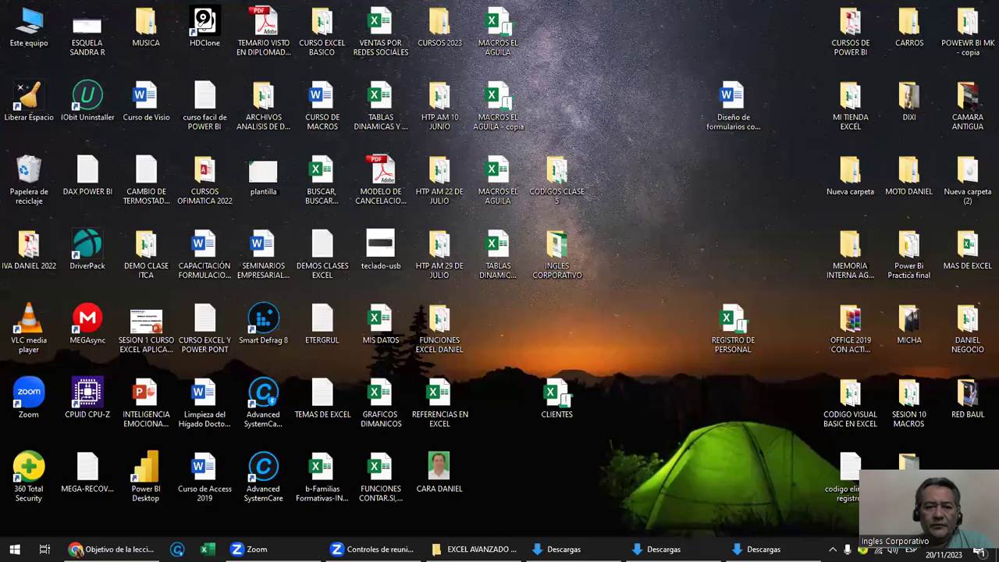
Reopen lesson 4.1 in Chrome, read to the bottom, and advance to 'Formularios de Usuario con VBA'.
left_click(114, 548)
scroll(300, 242, "down", 1)
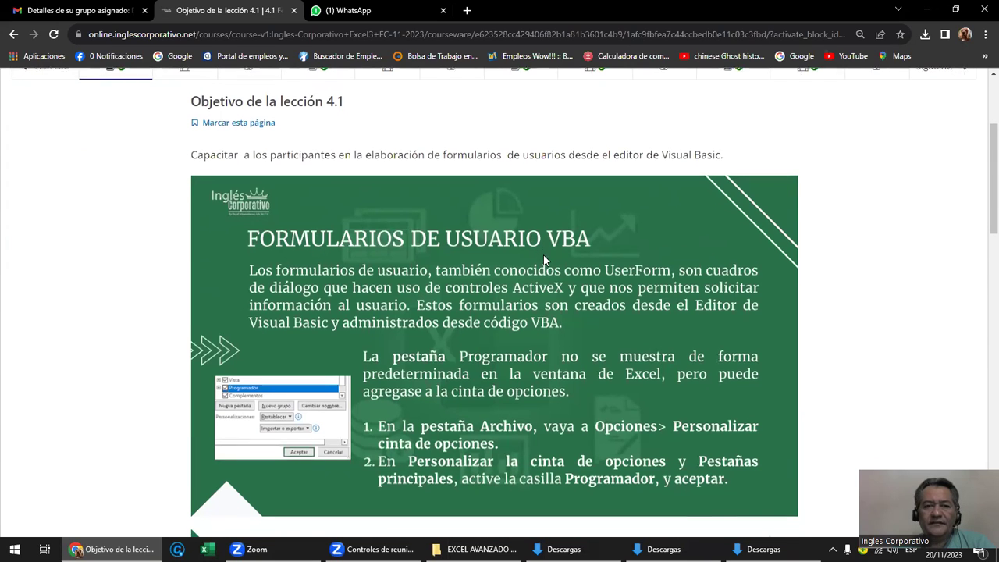
scroll(544, 254, "down", 5)
scroll(544, 261, "down", 2)
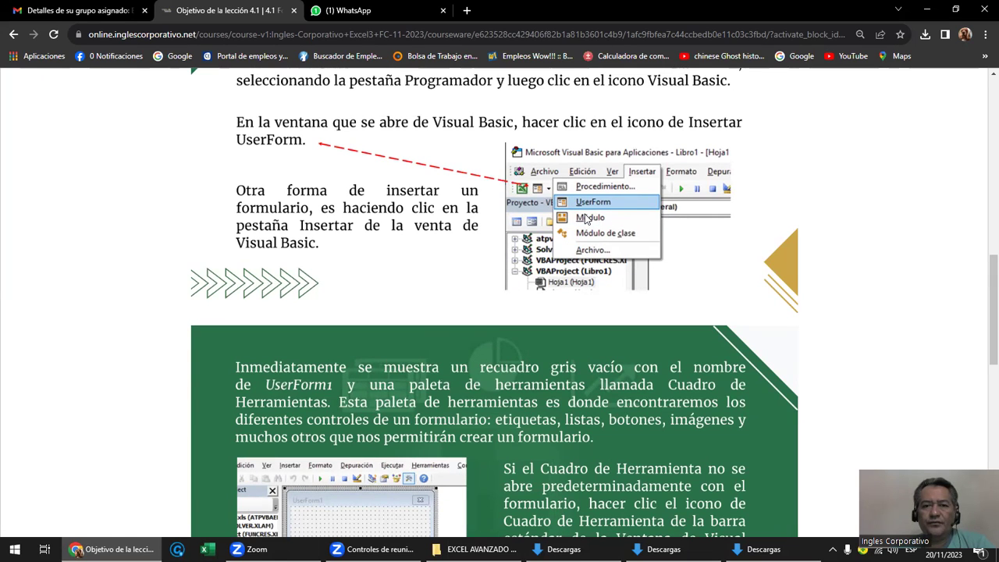
scroll(587, 219, "down", 2)
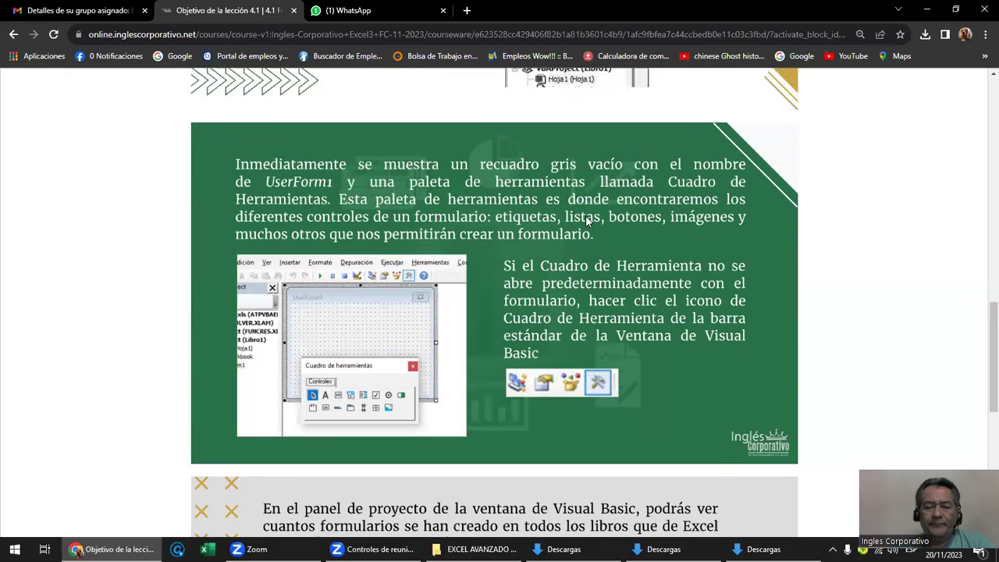
scroll(587, 219, "down", 3)
scroll(404, 242, "down", 3)
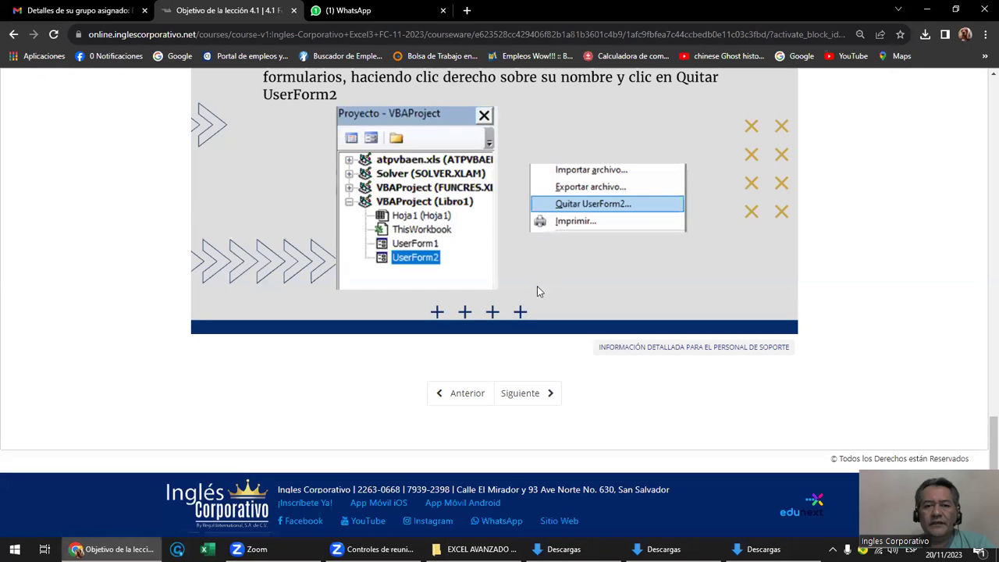
left_click(521, 393)
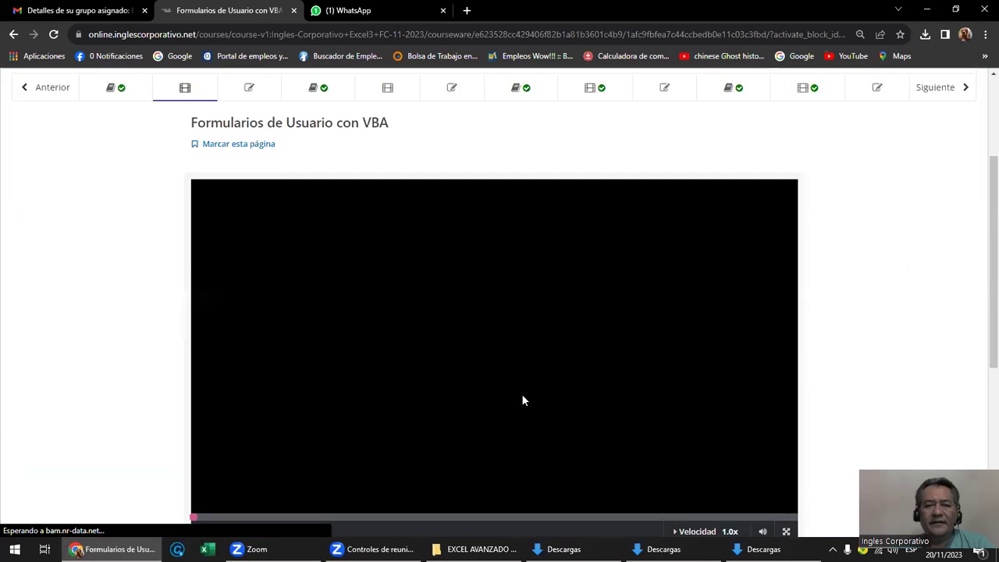
Scroll past the user forms video and continue to the Laboratorio 13 quiz.
scroll(484, 375, "down", 2)
scroll(437, 269, "up", 1)
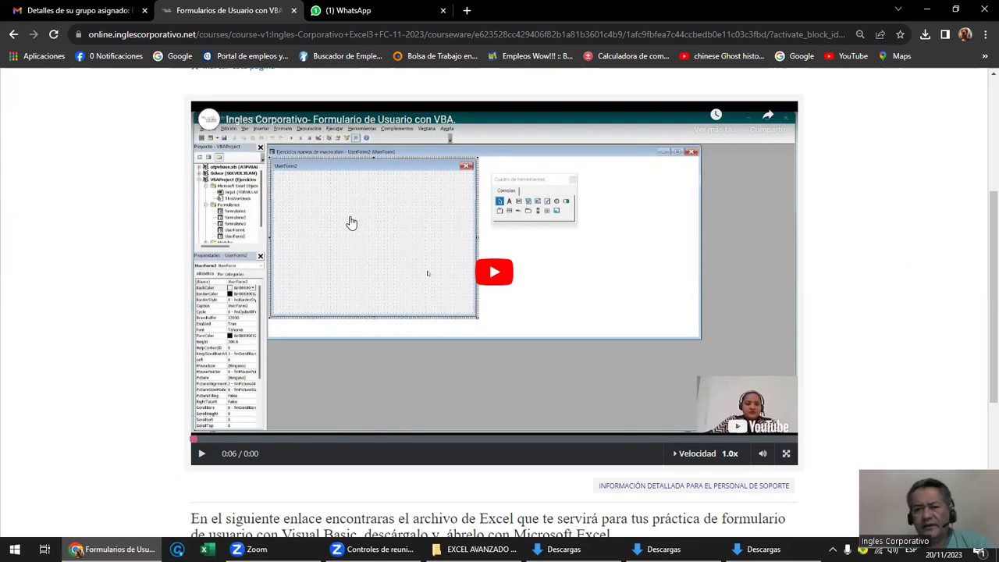
scroll(464, 273, "down", 4)
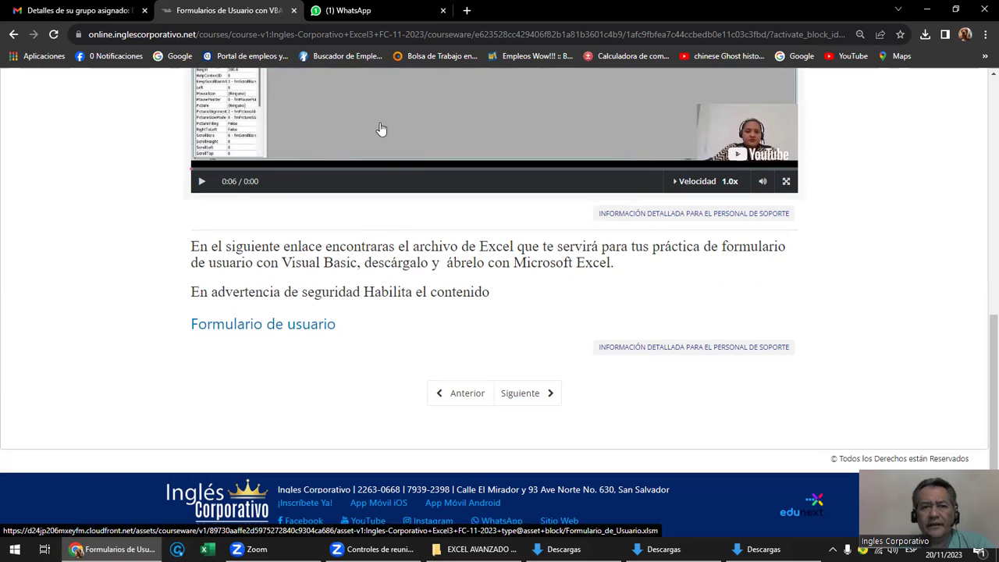
left_click(531, 394)
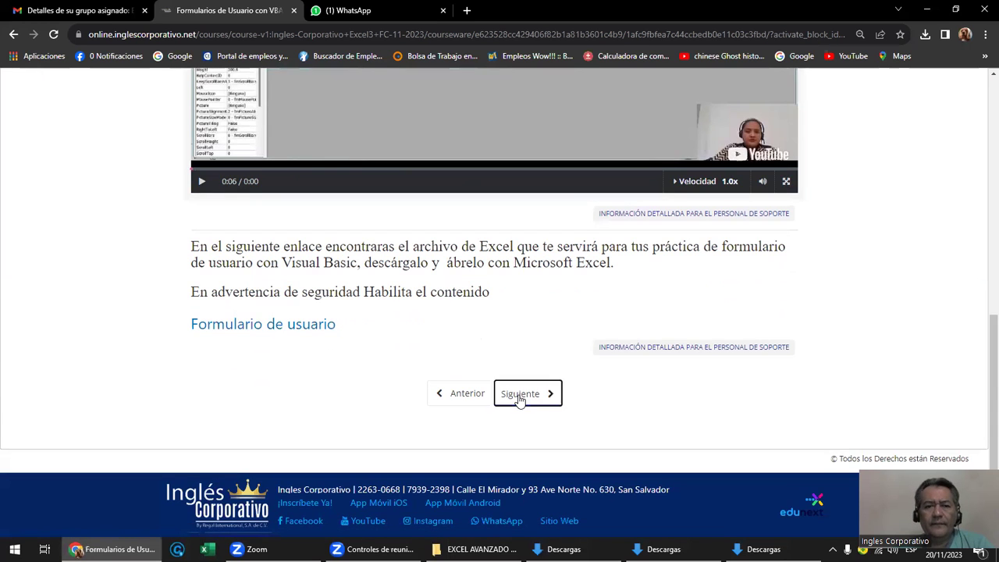
scroll(518, 400, "down", 3)
Skip past Laboratorio 13 to lesson 4.2 and read down to its CommandButton section.
scroll(518, 400, "down", 1)
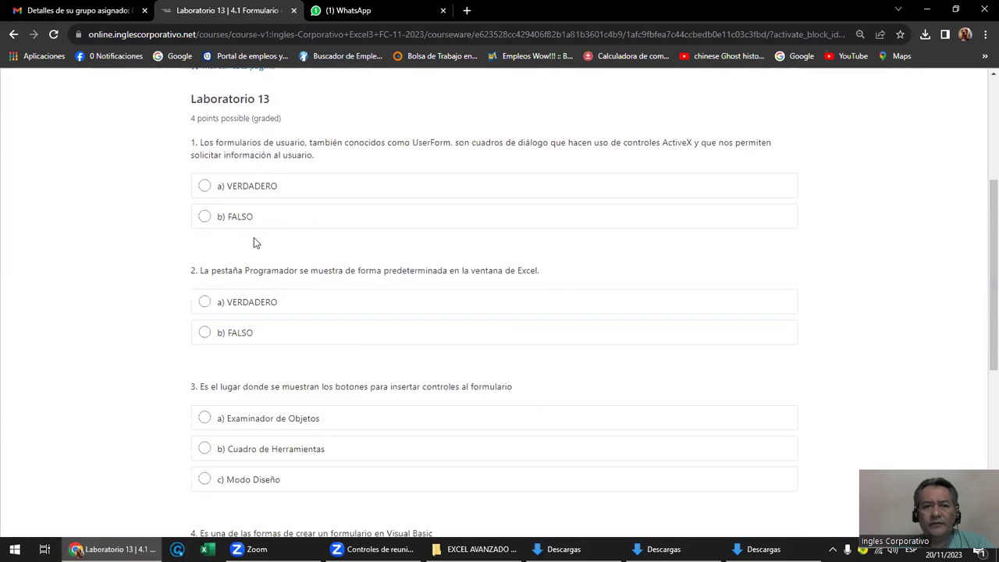
scroll(828, 234, "down", 5)
left_click(515, 398)
scroll(515, 401, "down", 2)
scroll(515, 401, "down", 2)
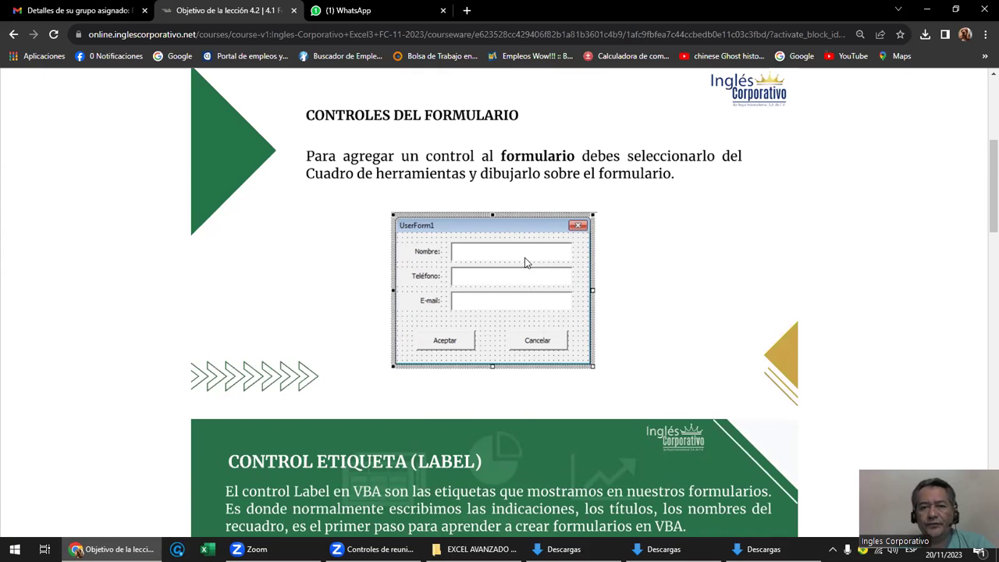
scroll(539, 321, "down", 4)
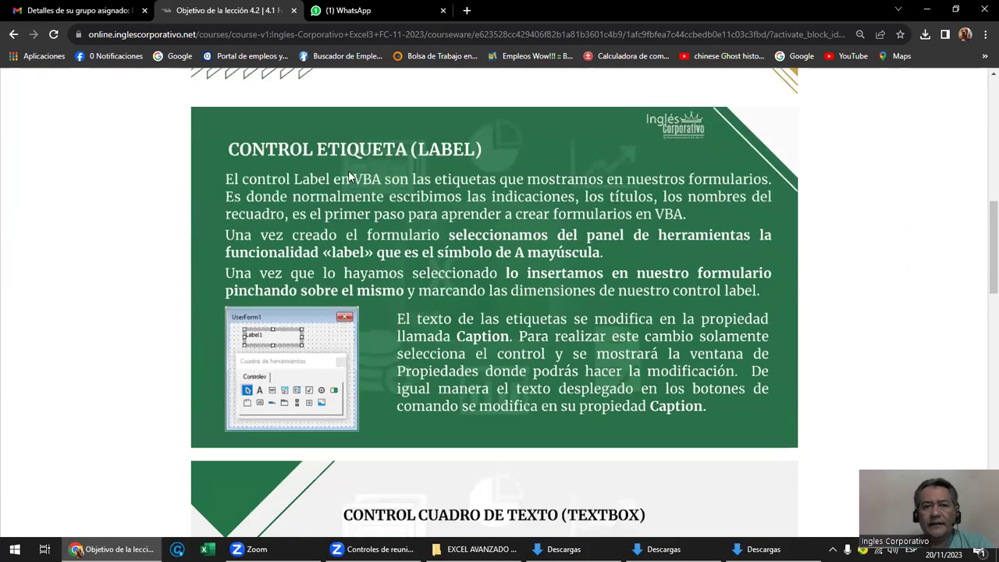
scroll(456, 226, "down", 4)
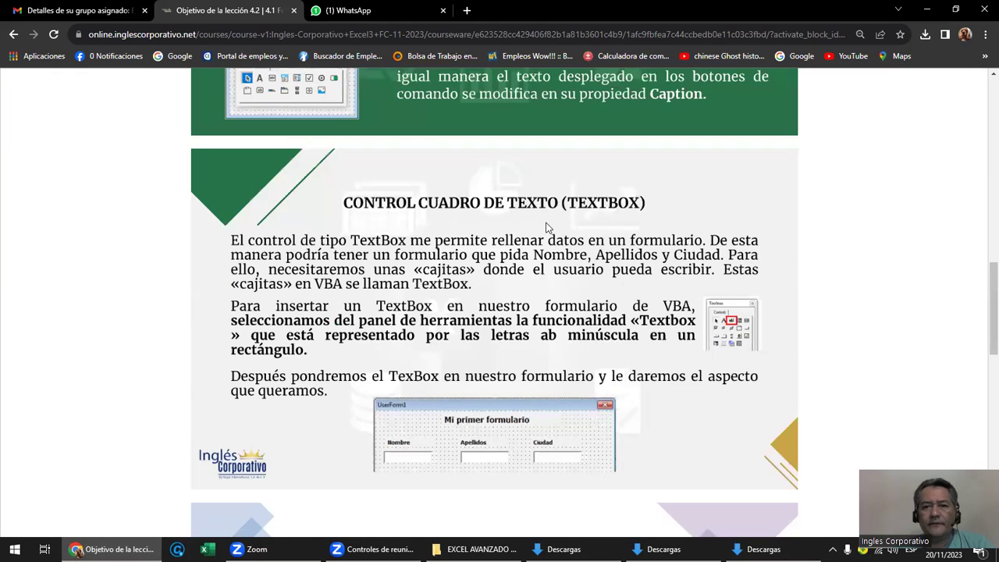
scroll(547, 227, "down", 5)
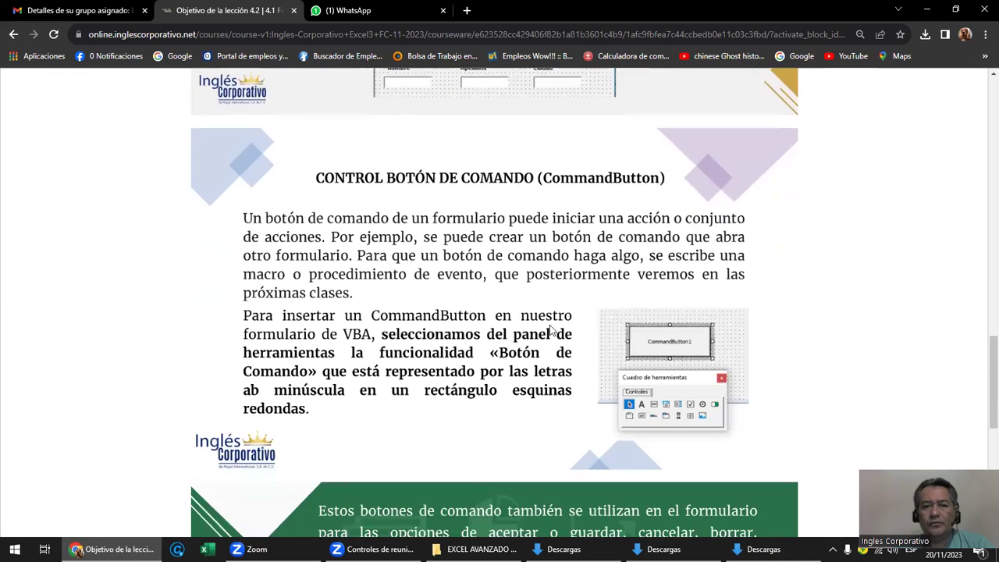